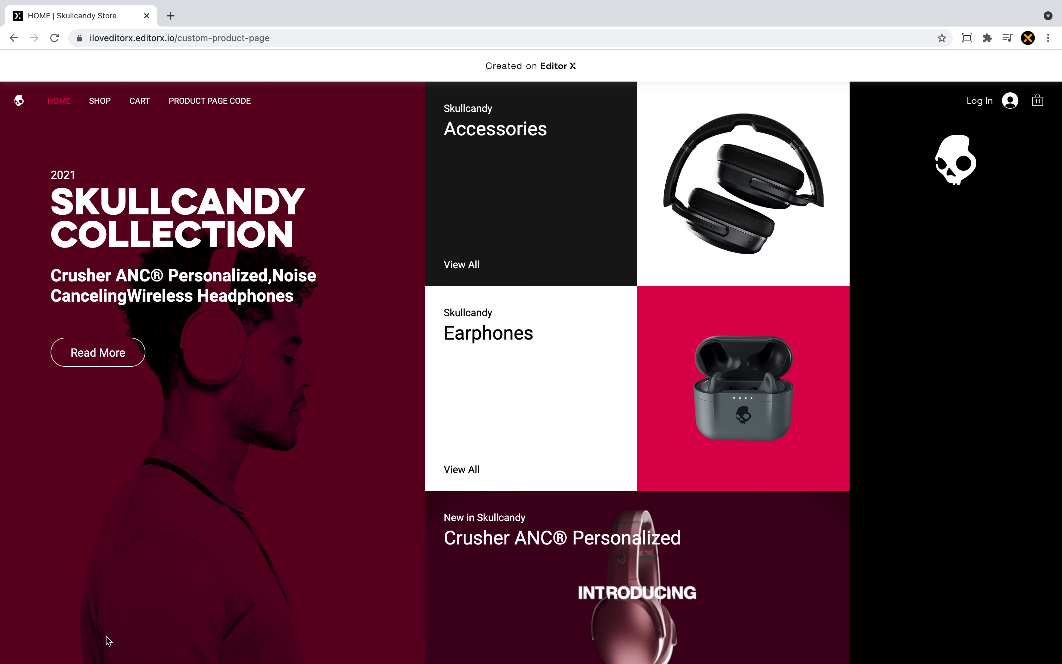
# Step: Examine how the Skullcandy Collection panel and the product tiles beside it behave while the published home page scrolls
pyautogui.scroll(-4, 108, 642)
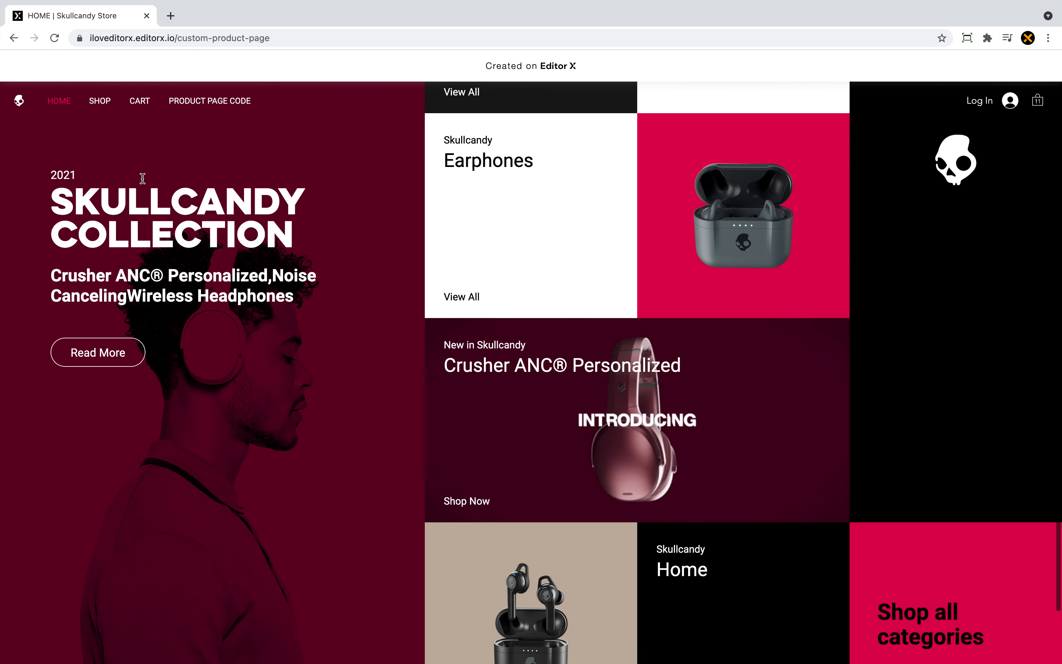
pyautogui.scroll(2, 174, 378)
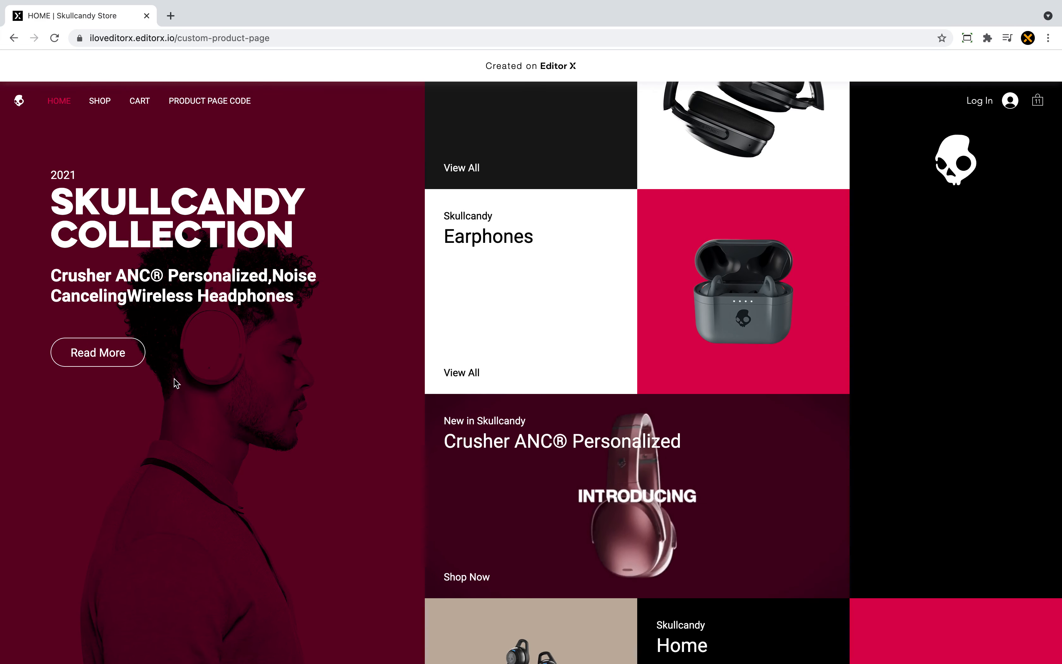
pyautogui.scroll(1, 175, 378)
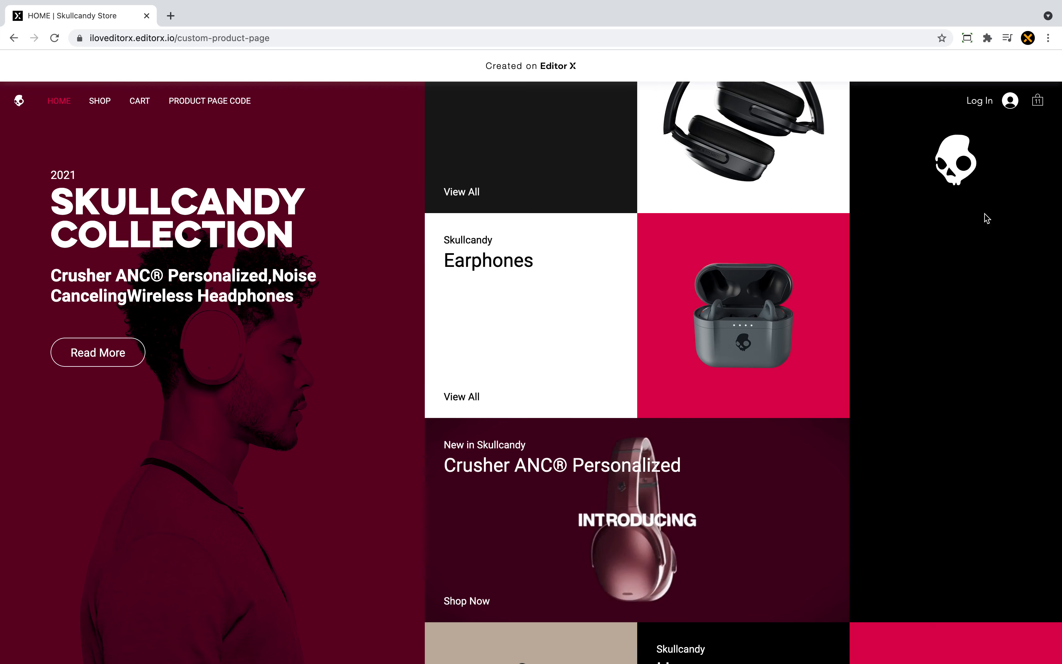
pyautogui.scroll(-4, 326, 281)
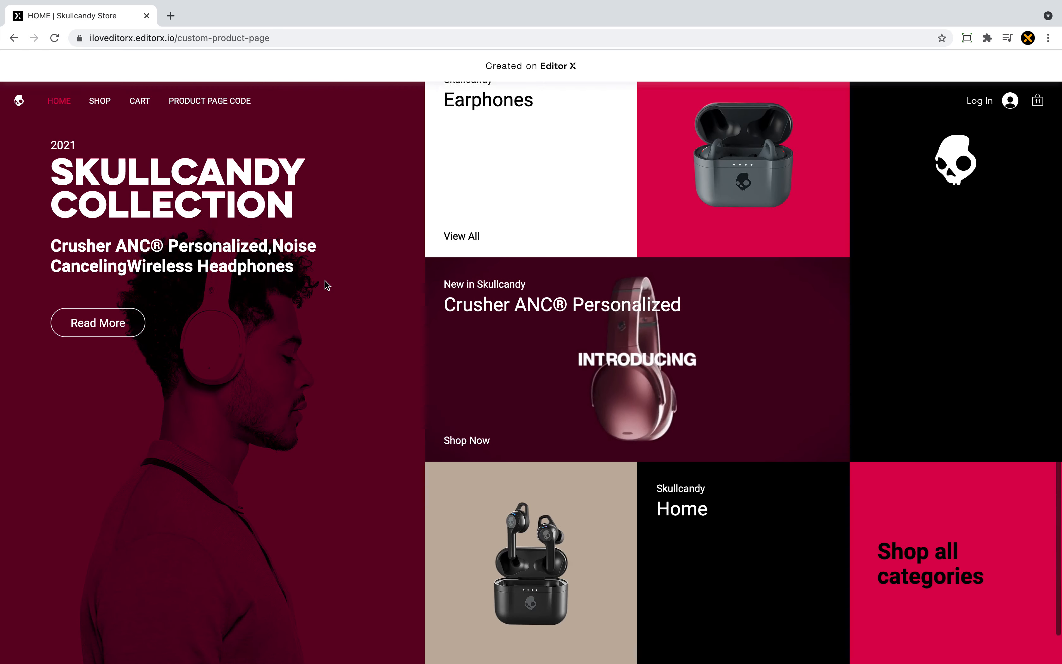
pyautogui.scroll(6, 325, 281)
pyautogui.scroll(-2, 326, 280)
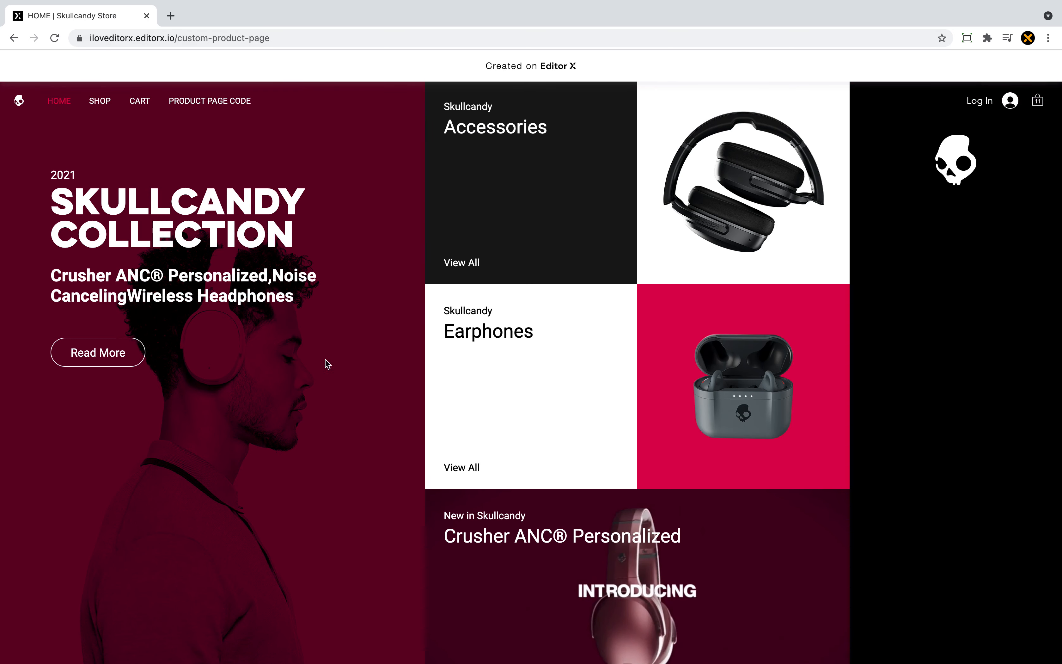
pyautogui.scroll(-4, 335, 406)
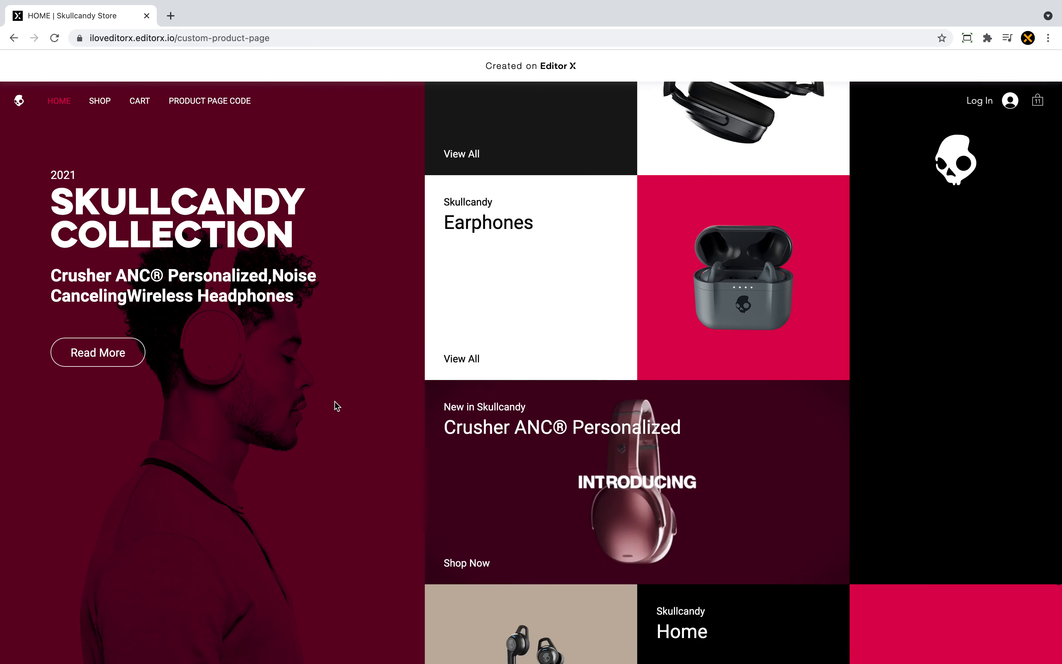
pyautogui.scroll(-2, 424, 509)
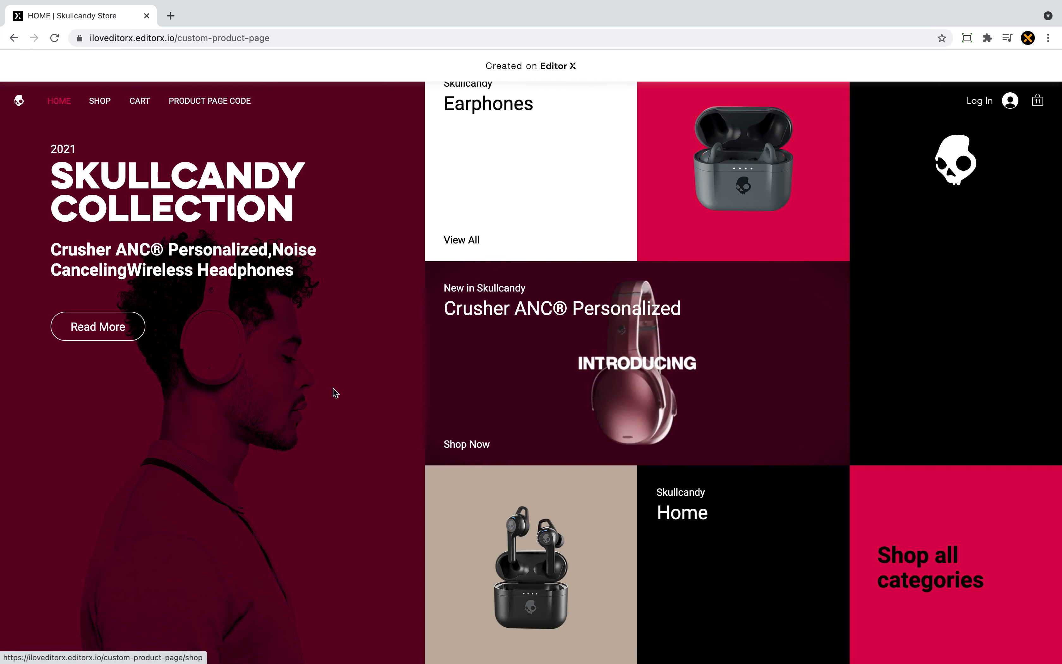
pyautogui.scroll(6, 181, 343)
pyautogui.scroll(-6, 181, 343)
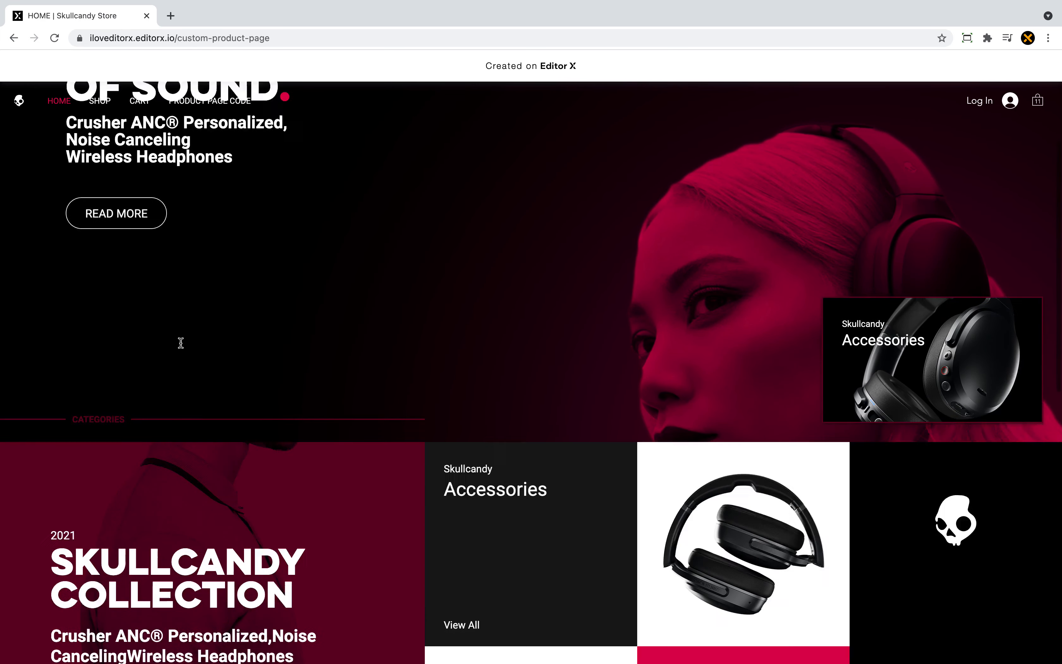
# Step: Switch to the YouTube video "Push the boundaries of responsive web design | Editor X" and play the W7 collection part full screen
pyautogui.hotkey('ctrl', 'Left')
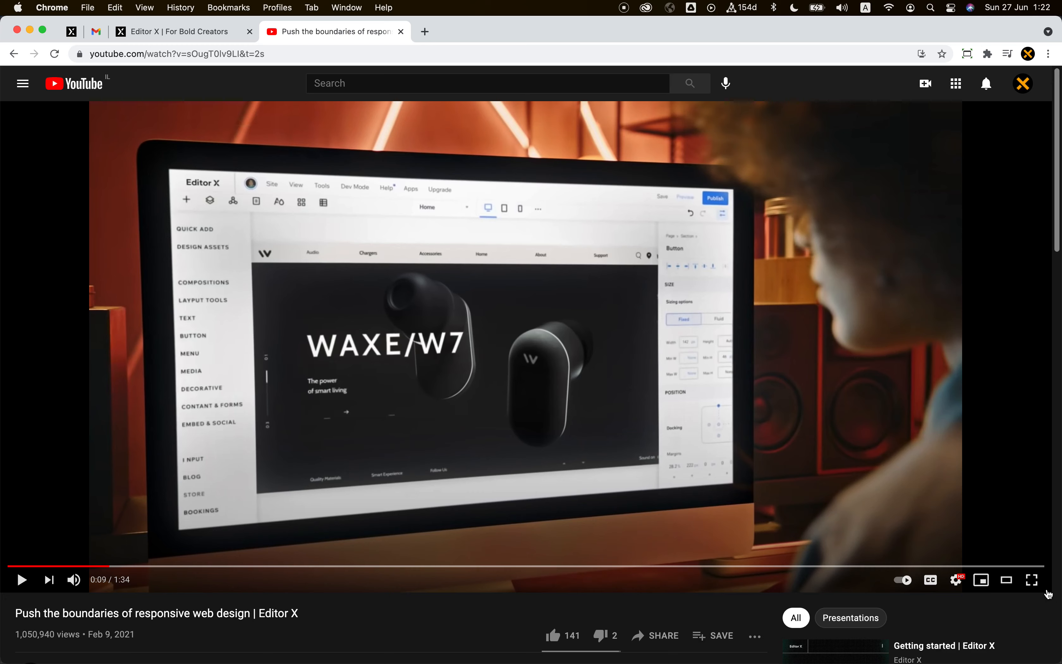
pyautogui.click(1032, 580)
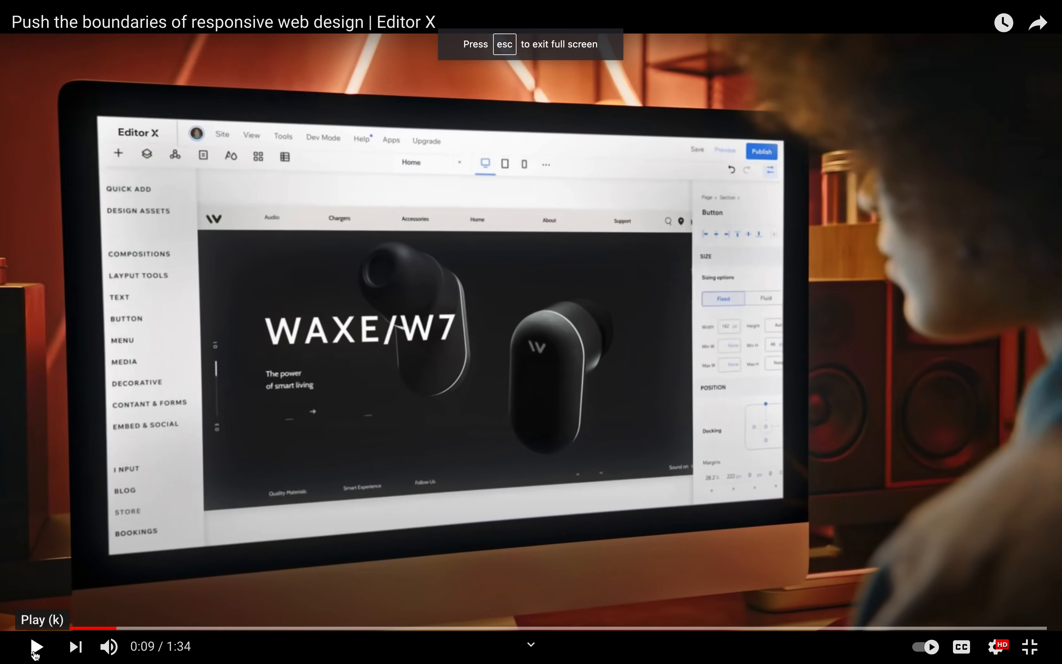
pyautogui.click(36, 654)
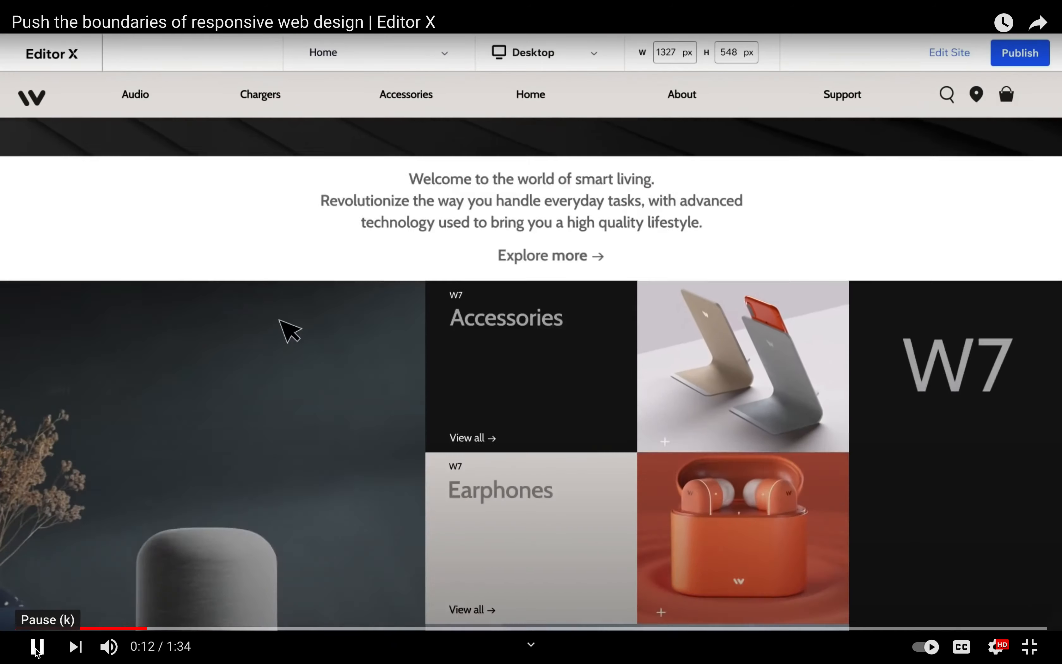
pyautogui.click(36, 652)
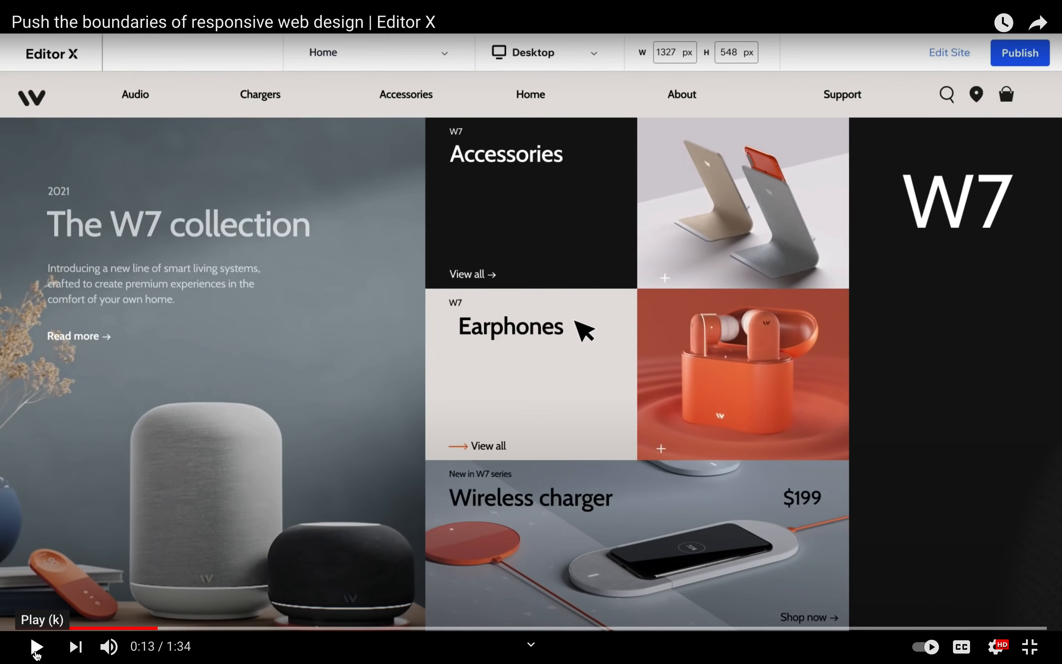
pyautogui.click(37, 646)
pyautogui.click(37, 646)
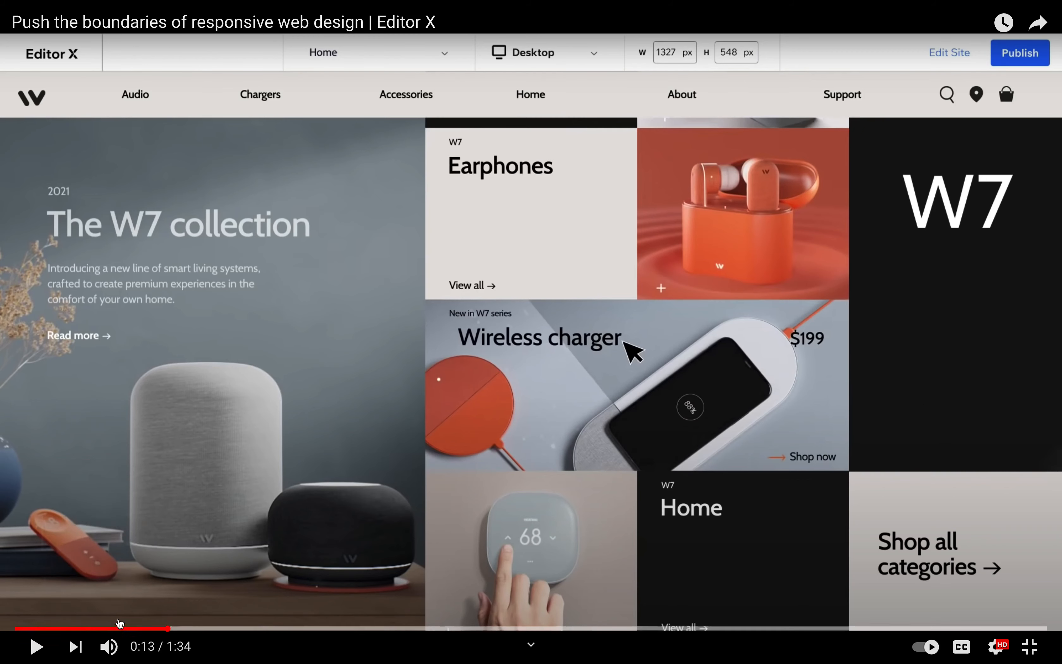
# Step: Rewind the paused video to 0:12 and set its playback speed to 0.25
pyautogui.click(161, 630)
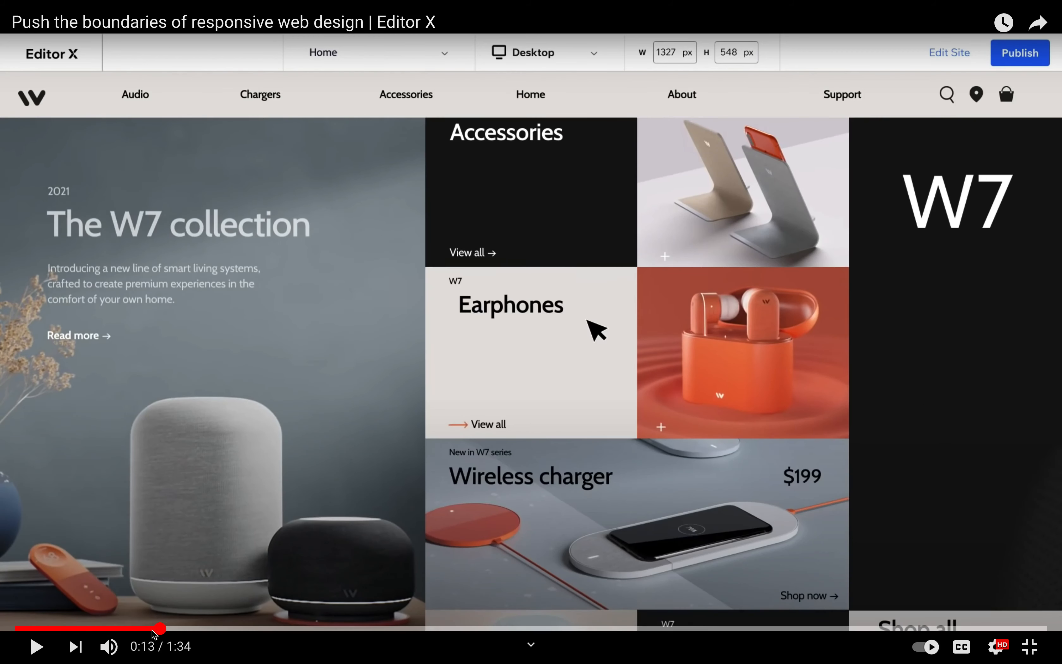
pyautogui.click(151, 629)
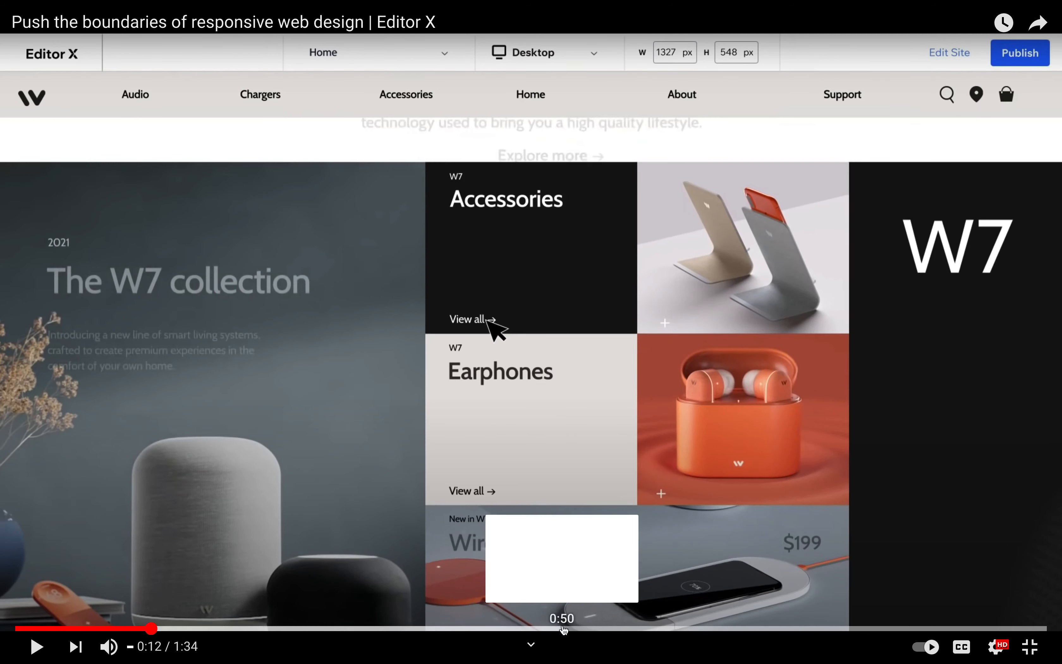
pyautogui.click(995, 646)
pyautogui.click(983, 542)
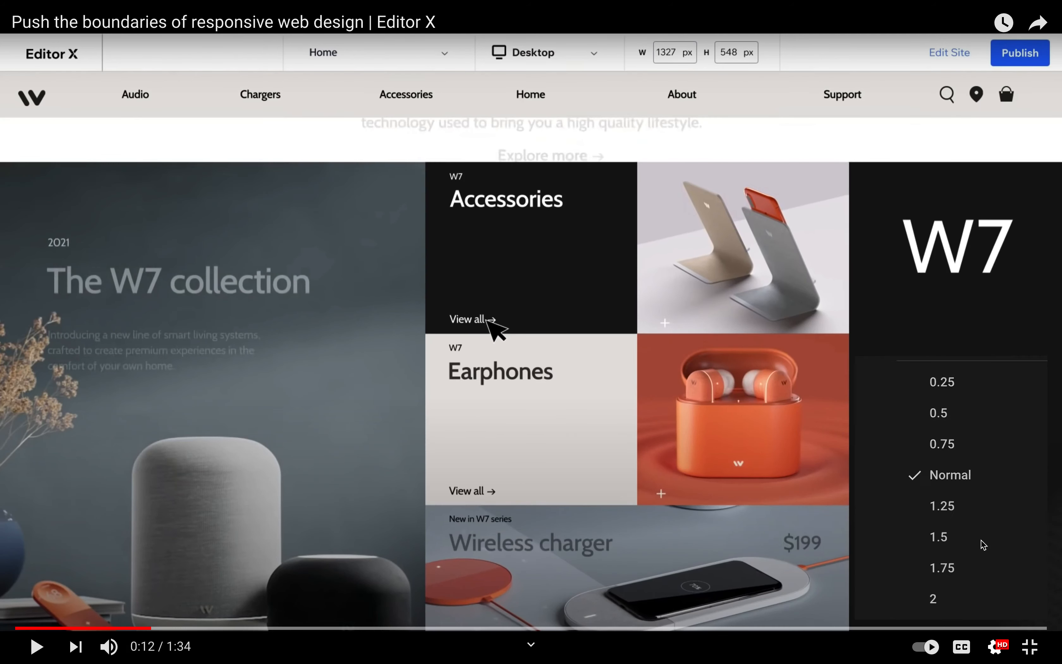
pyautogui.click(926, 386)
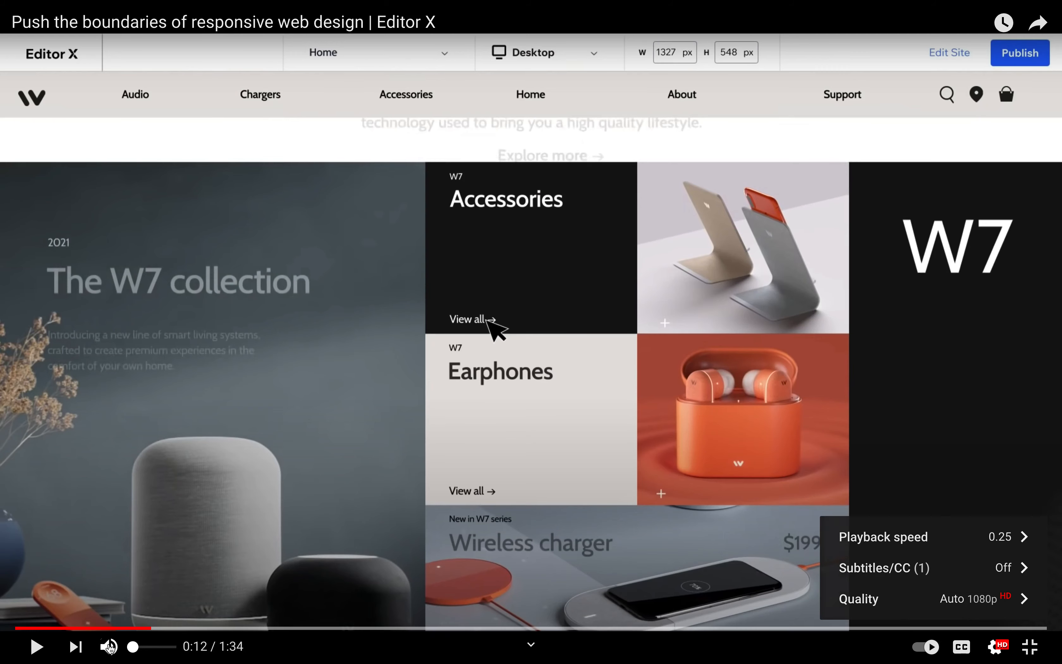
# Step: Watch the slowed W7 collection scroll without sound, pause it at 0:14 and leave full screen
pyautogui.click(37, 646)
pyautogui.click(37, 646)
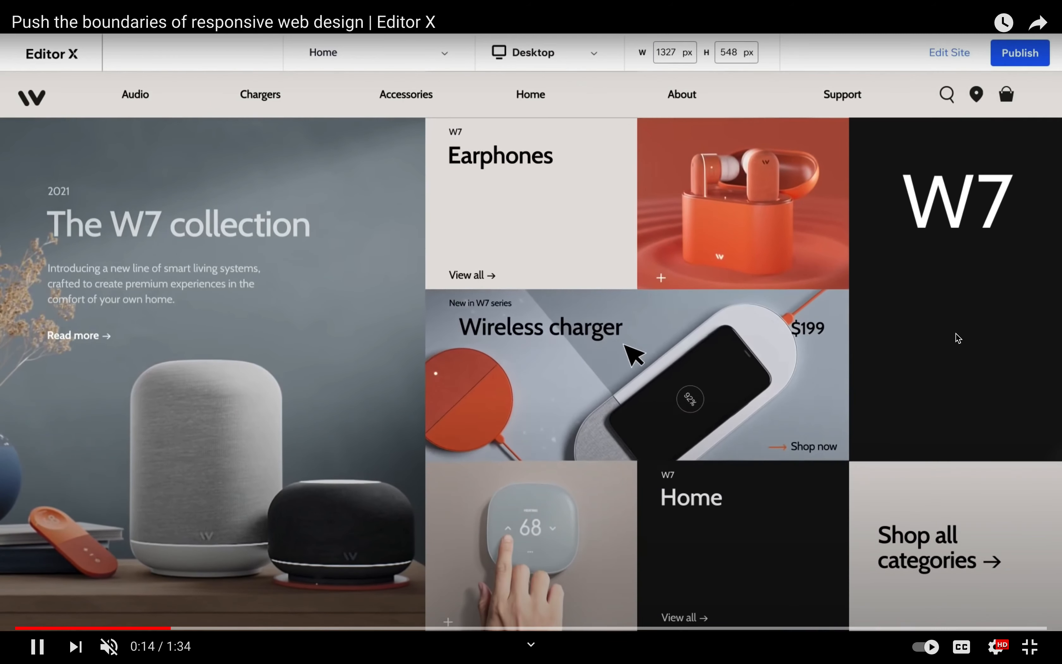
pyautogui.click(944, 343)
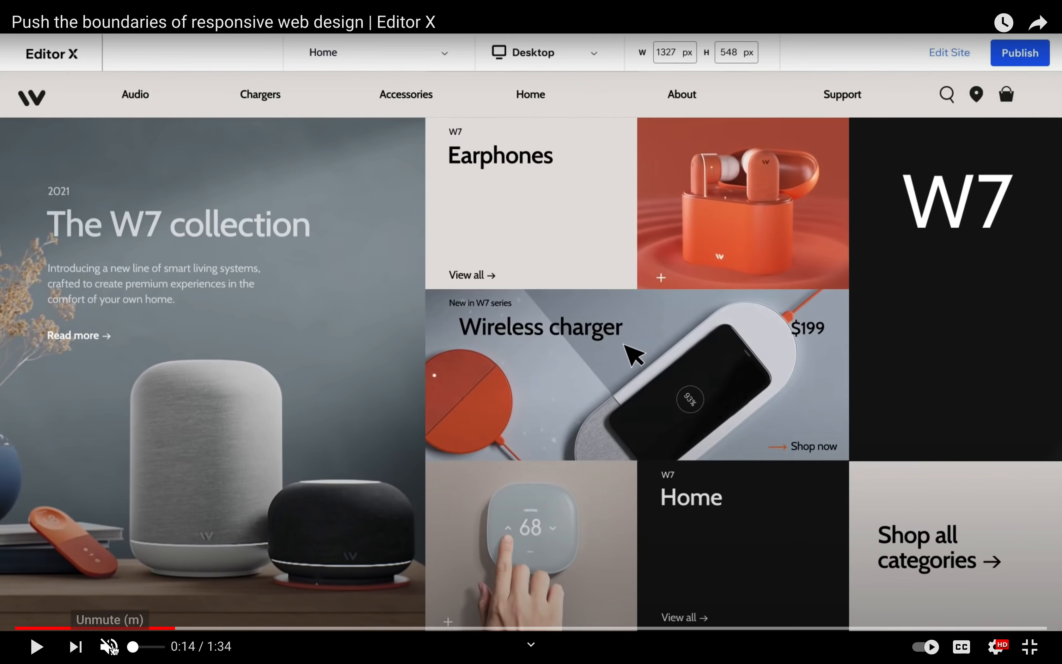
pyautogui.click(1029, 646)
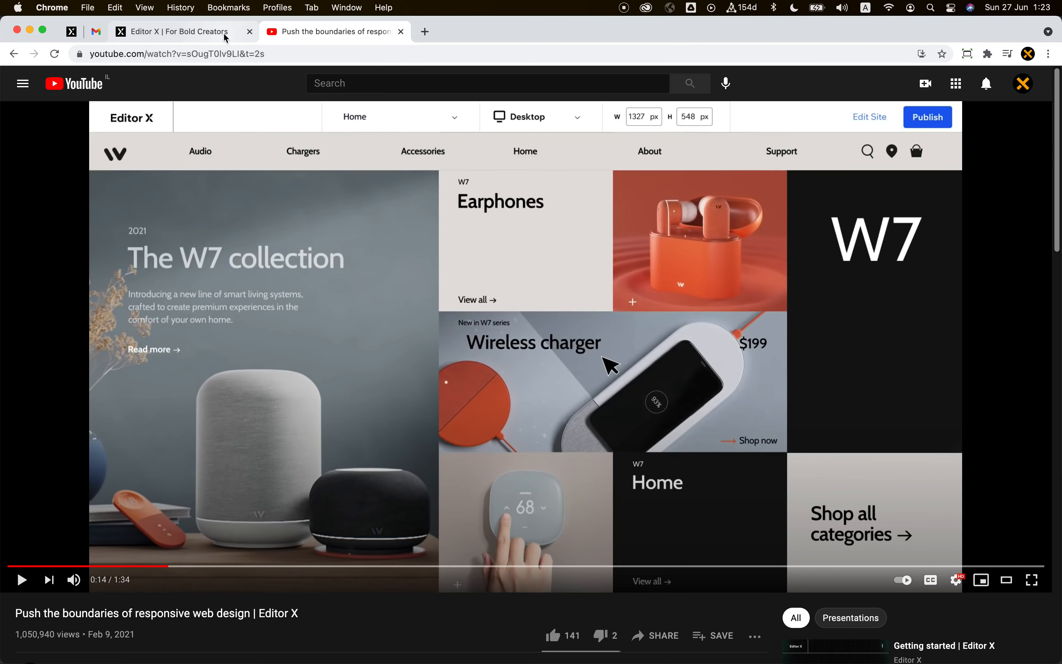
# Step: Switch to the Editor X site editor and add a blank section between the hero section and the Skullcandy Collection grid
pyautogui.click(225, 39)
pyautogui.scroll(-6, 624, 456)
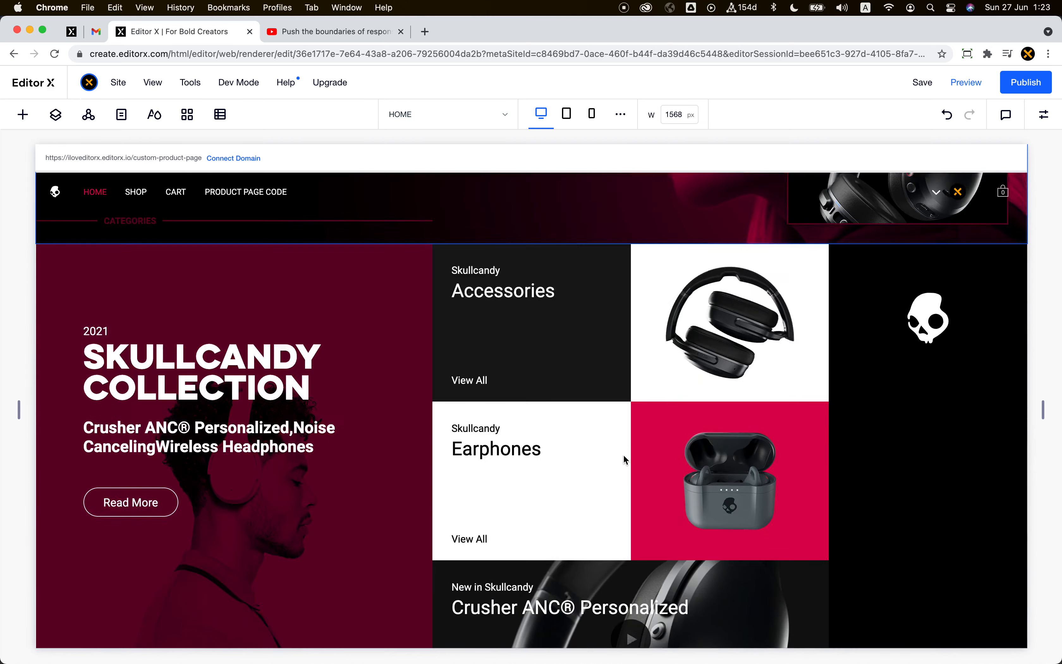
pyautogui.scroll(-7, 623, 456)
pyautogui.scroll(5, 624, 456)
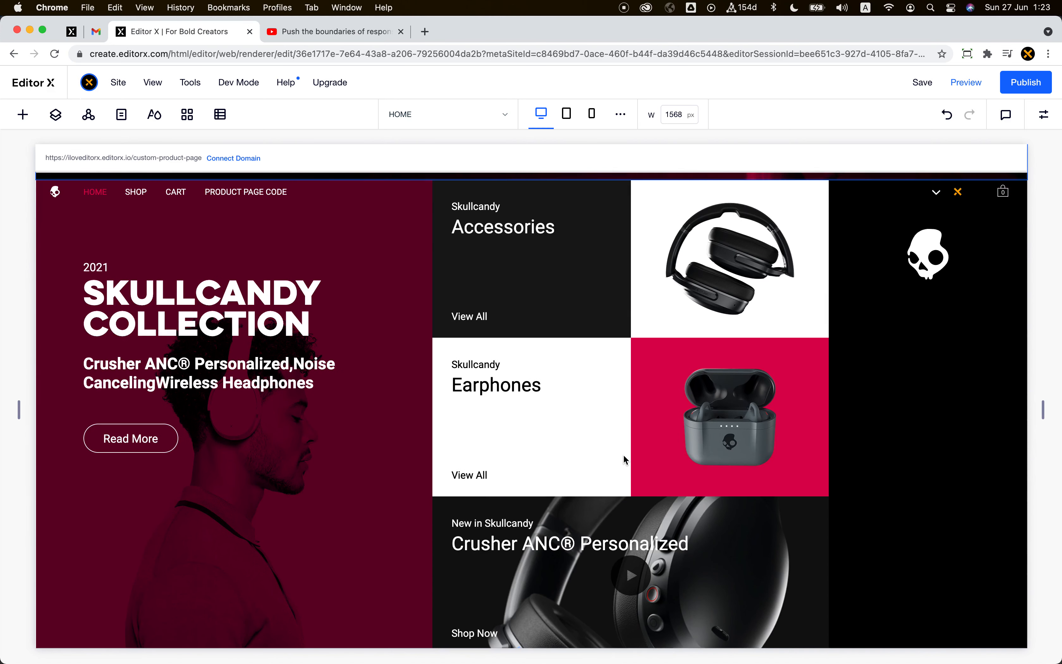
pyautogui.scroll(3, 623, 454)
pyautogui.click(518, 294)
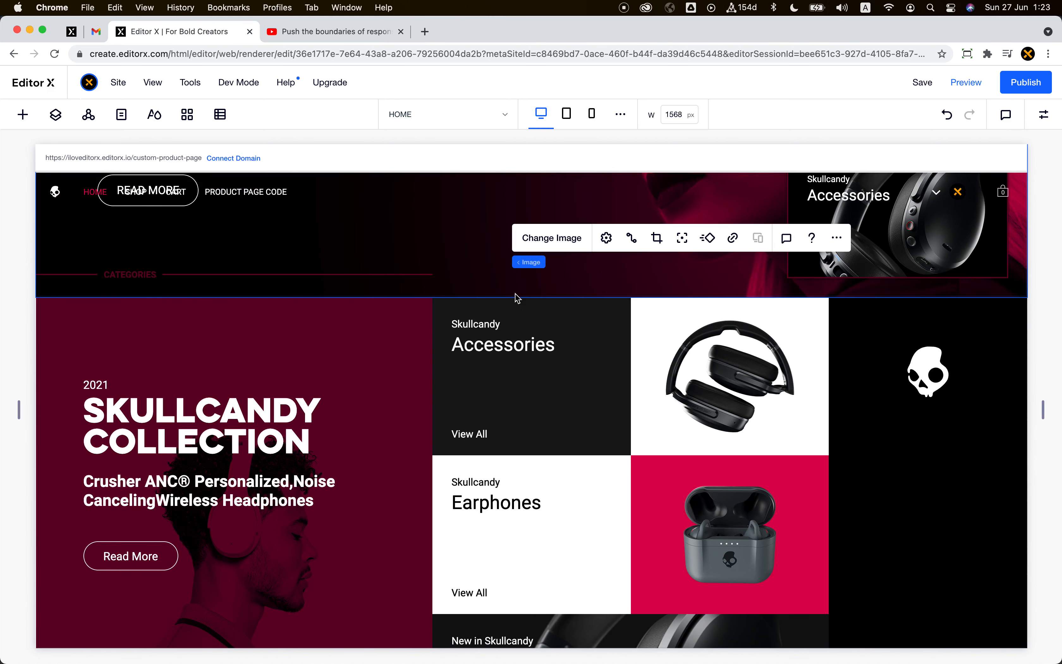
pyautogui.click(530, 264)
pyautogui.click(531, 297)
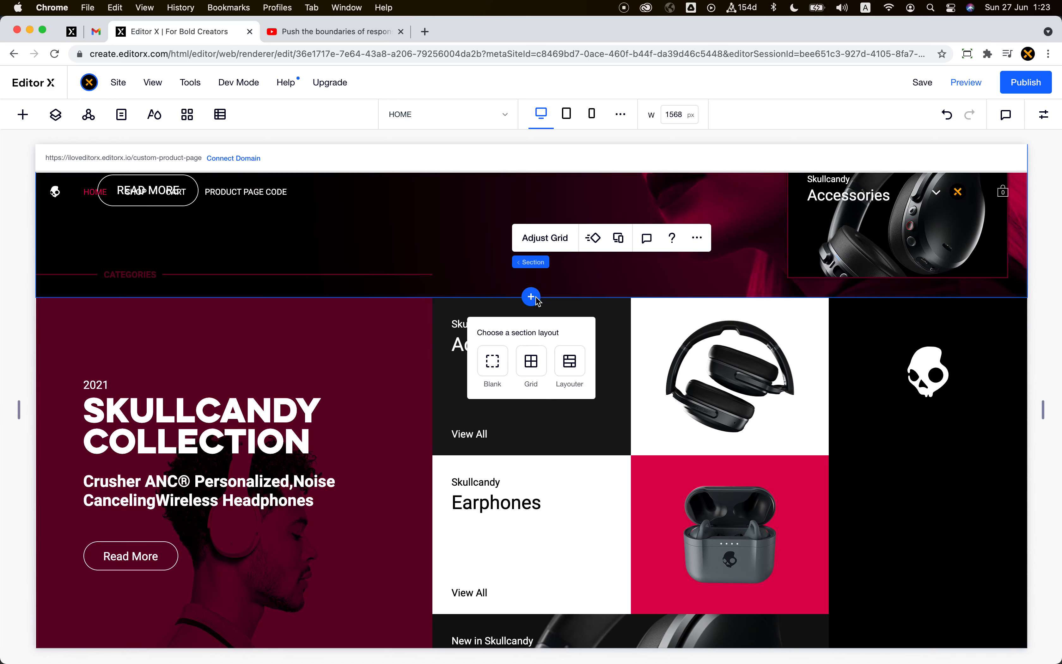
pyautogui.click(494, 362)
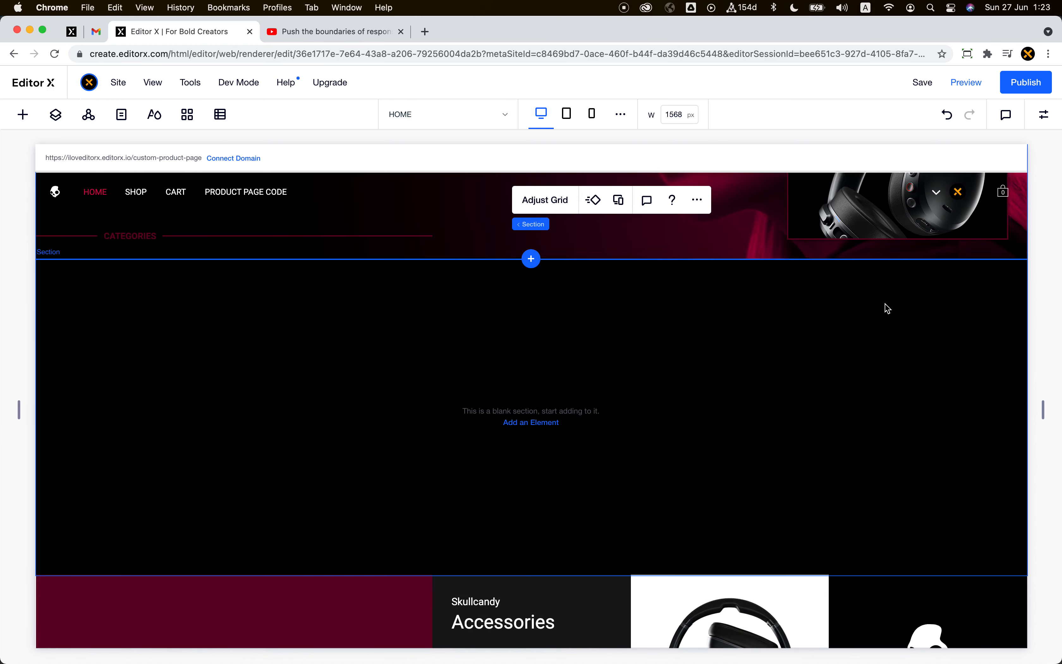
# Step: Set the new blank section's minimum height to 1000 px
pyautogui.click(888, 309)
pyautogui.click(1046, 116)
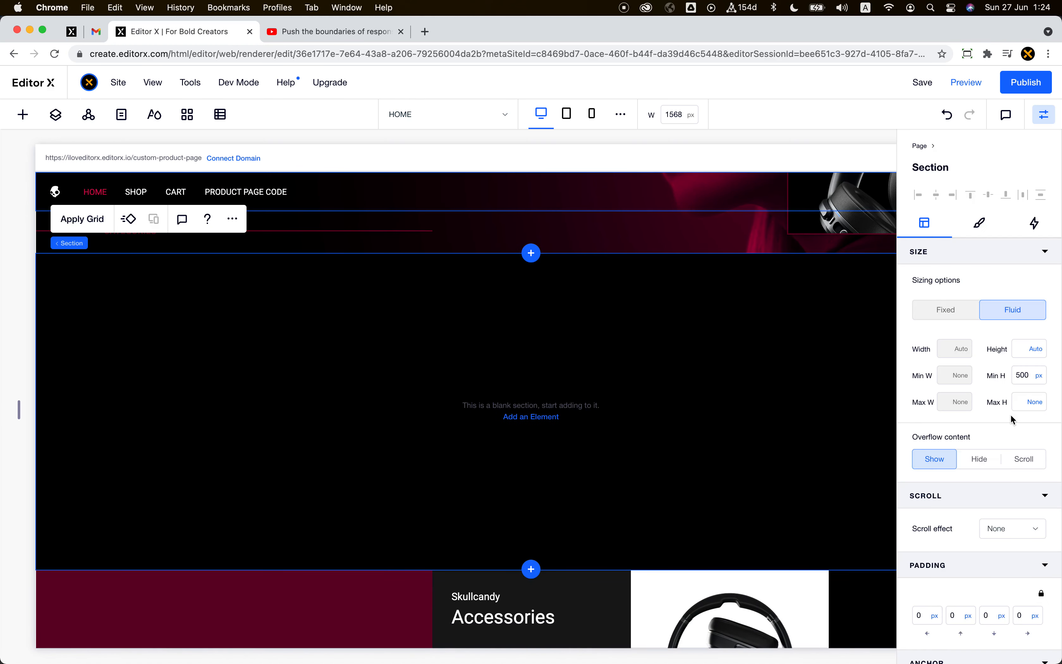
pyautogui.click(1023, 382)
pyautogui.write('1000')
pyautogui.press('Return')
pyautogui.click(686, 417)
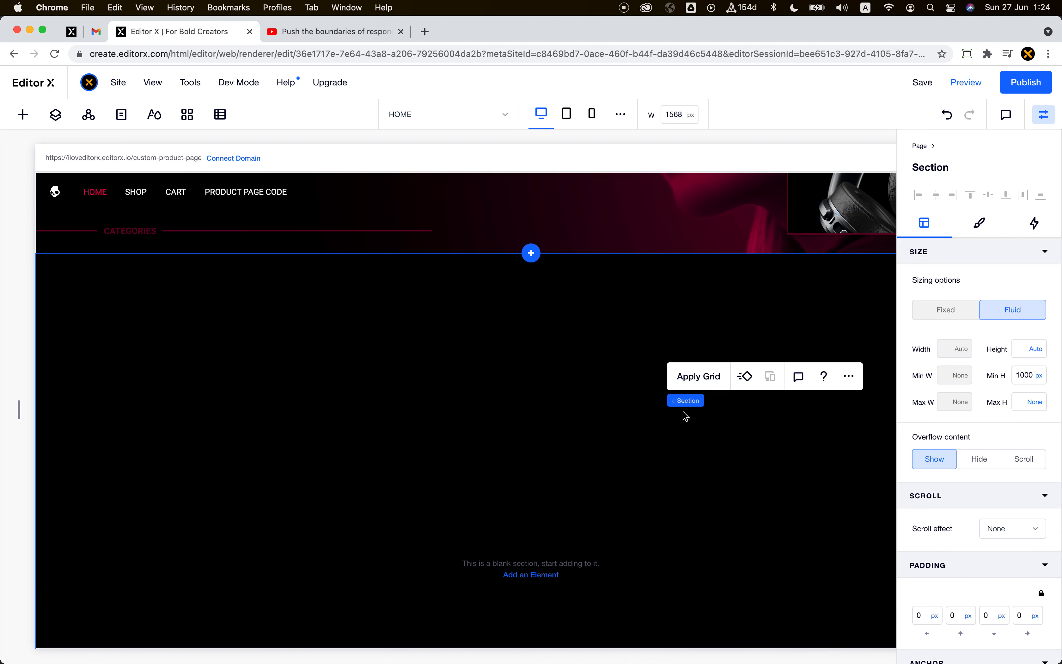
pyautogui.scroll(-2, 417, 452)
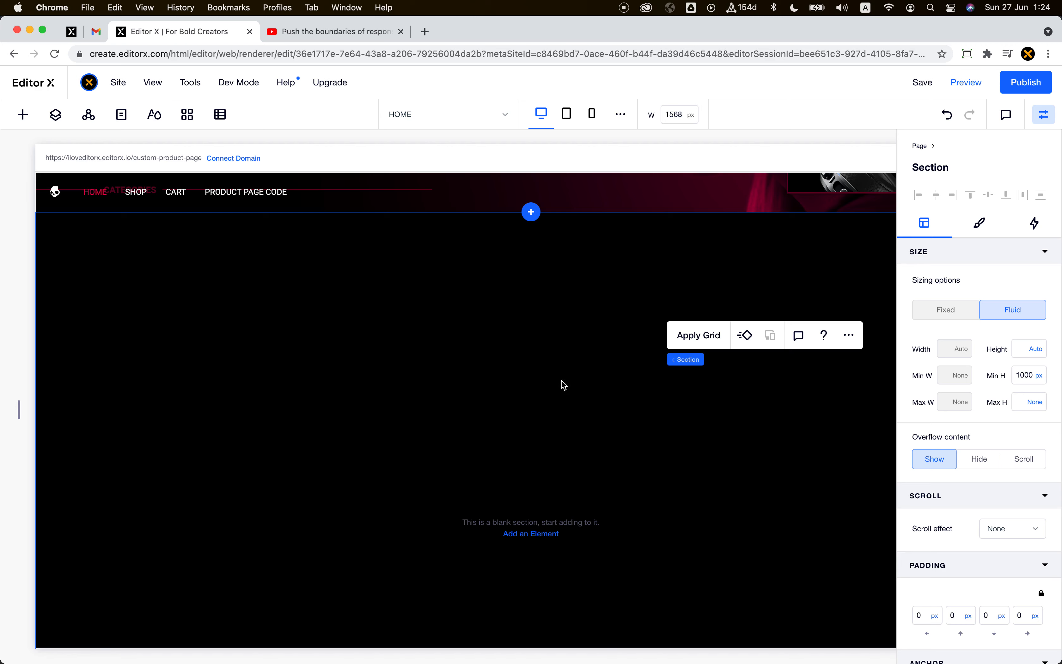
# Step: Revisit the paused W7 reference video and switch to the Figma file with the layout mock-up
pyautogui.click(383, 37)
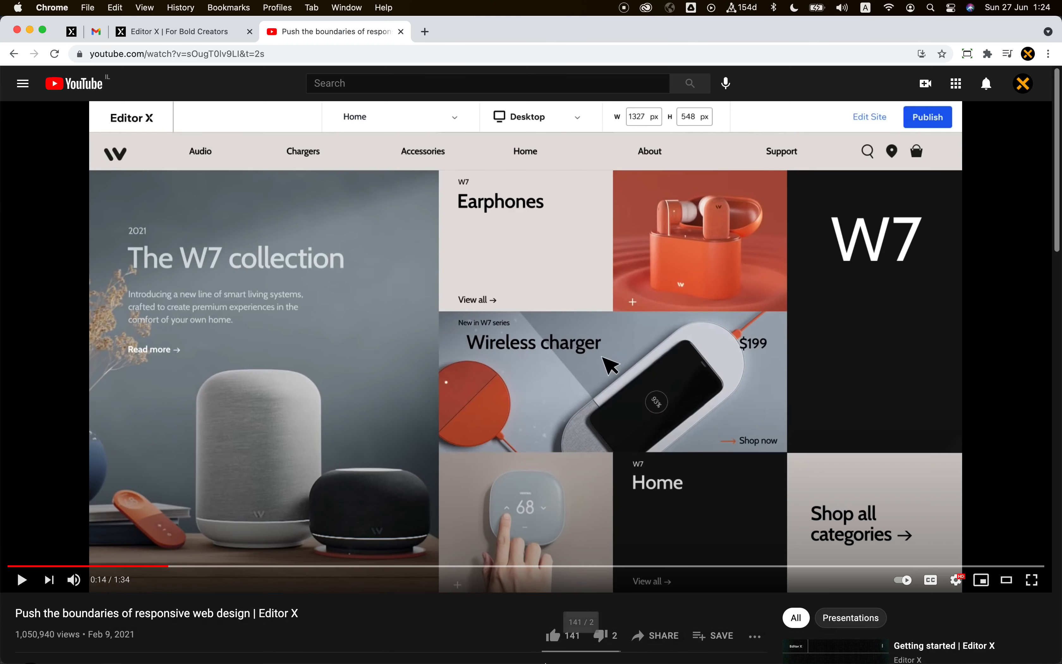
pyautogui.moveTo(545, 662)
pyautogui.click(351, 647)
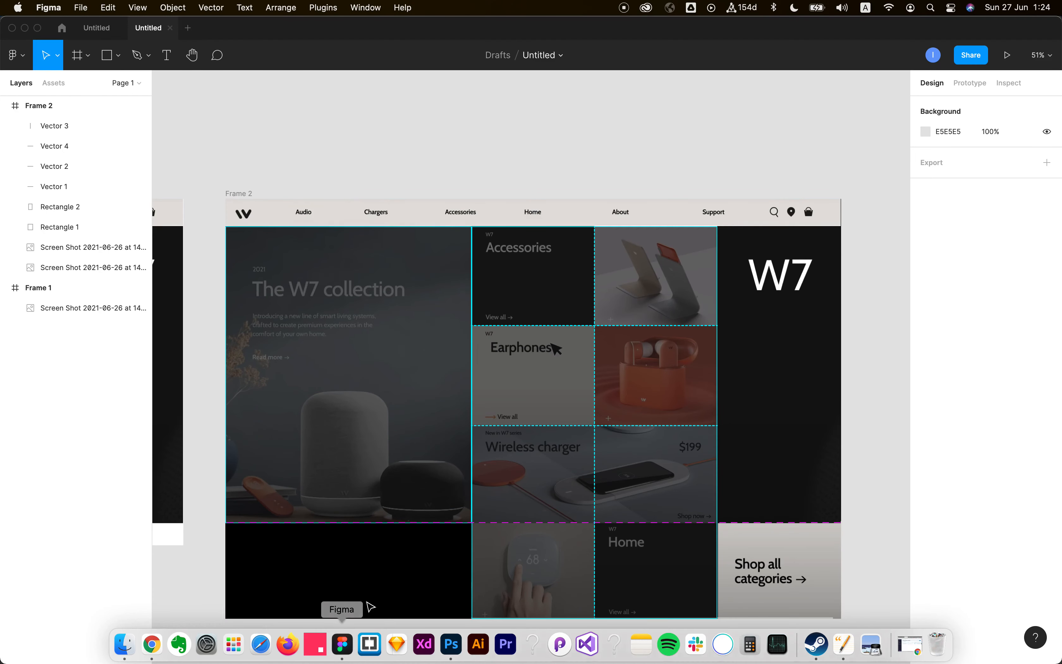
# Step: Examine the row and column guides over the W7 layout in Frame 2, including the dashed magenta line above the bottom row
pyautogui.hscroll(2, 210, 118)
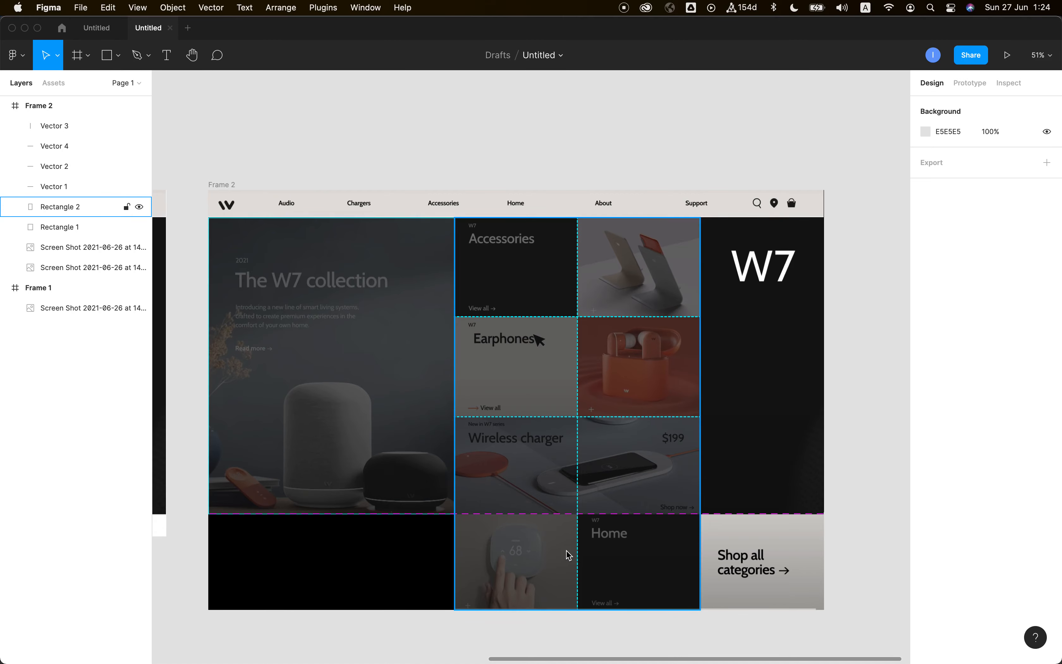
pyautogui.scroll(10, 567, 551)
pyautogui.click(516, 194)
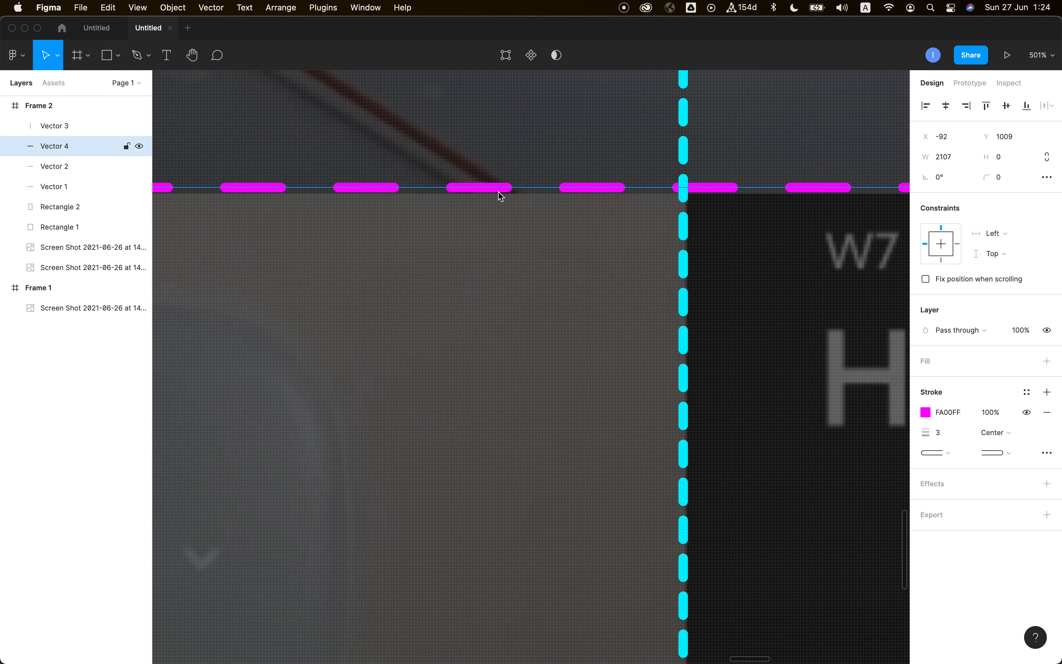
pyautogui.scroll(-10, 501, 194)
pyautogui.scroll(5, 501, 197)
pyautogui.scroll(5, 500, 196)
pyautogui.hscroll(-2, 500, 196)
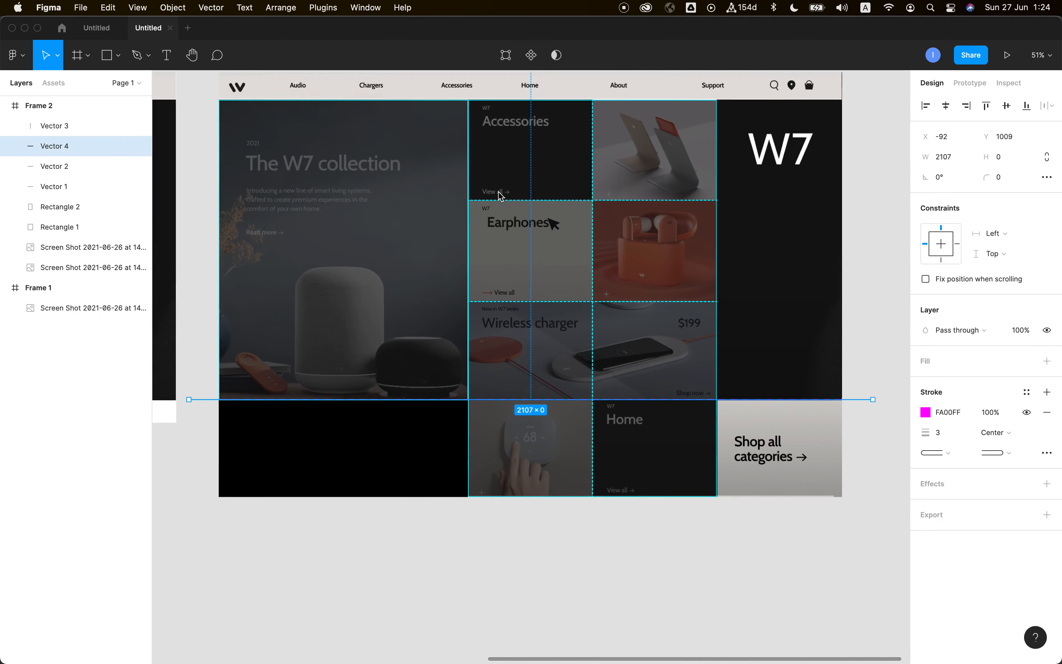
pyautogui.click(497, 110)
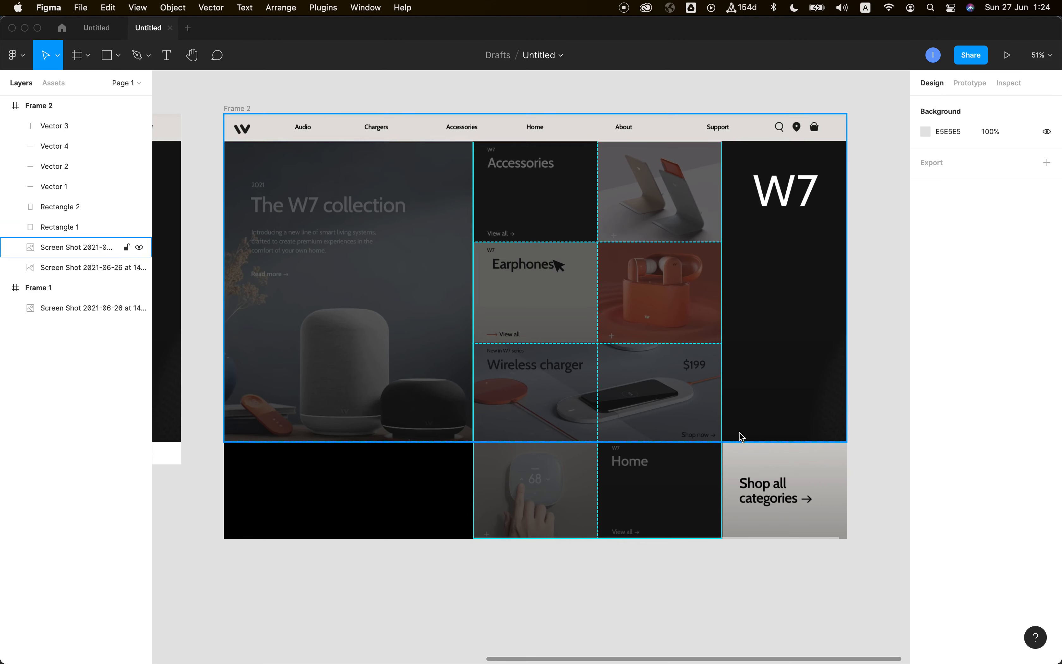
pyautogui.click(630, 453)
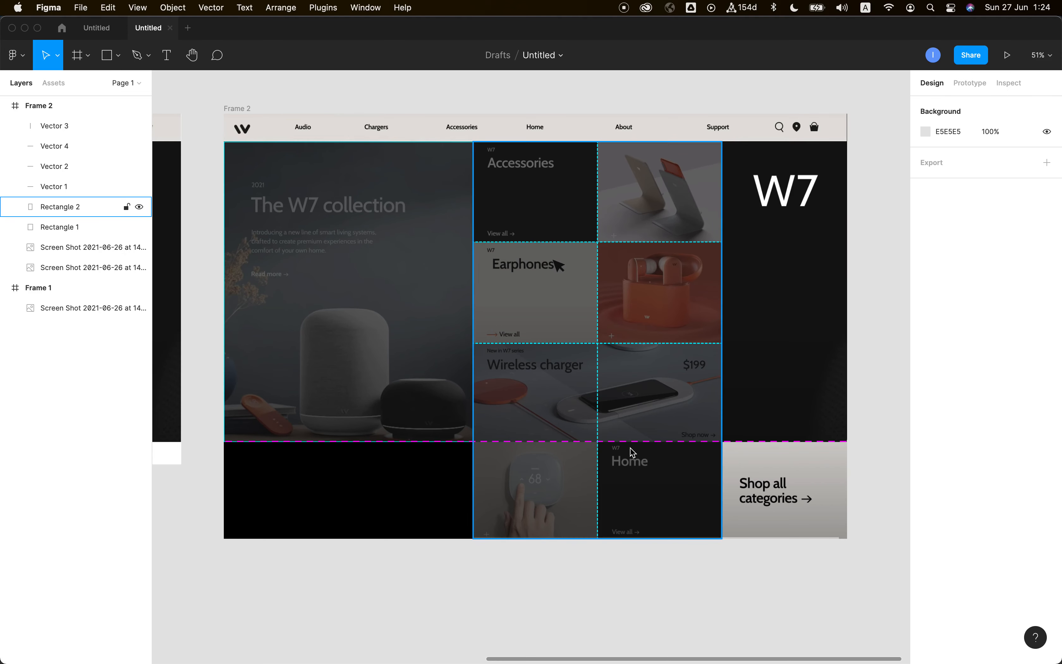
# Step: Examine the dashed magenta divider and the large rectangle over the W7 collection panel in Frame 2
pyautogui.click(633, 443)
pyautogui.scroll(3, 632, 444)
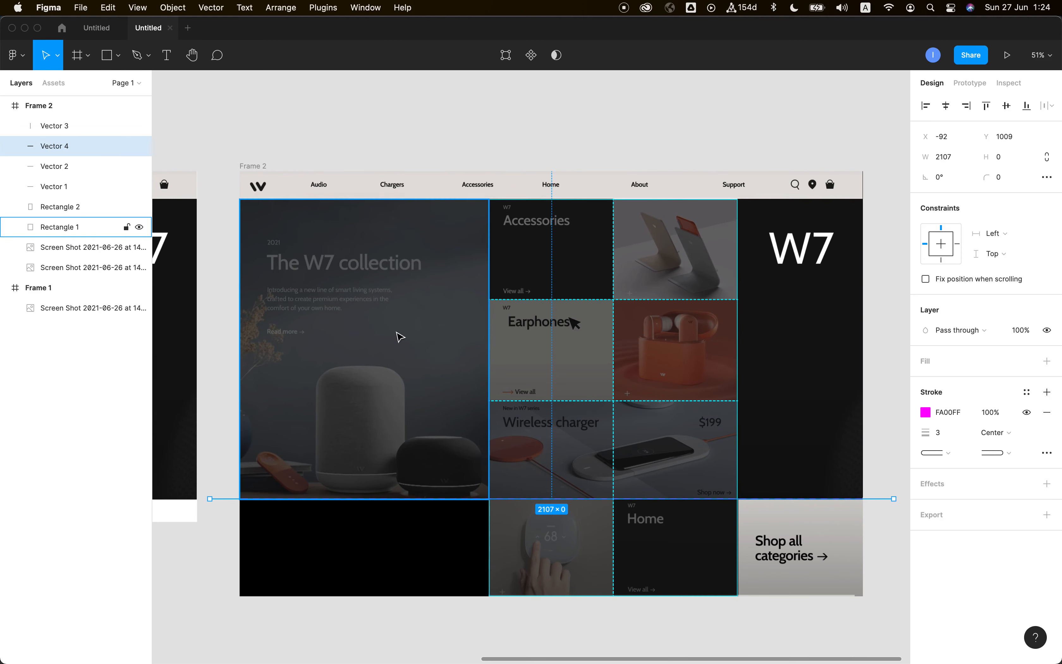
pyautogui.click(381, 280)
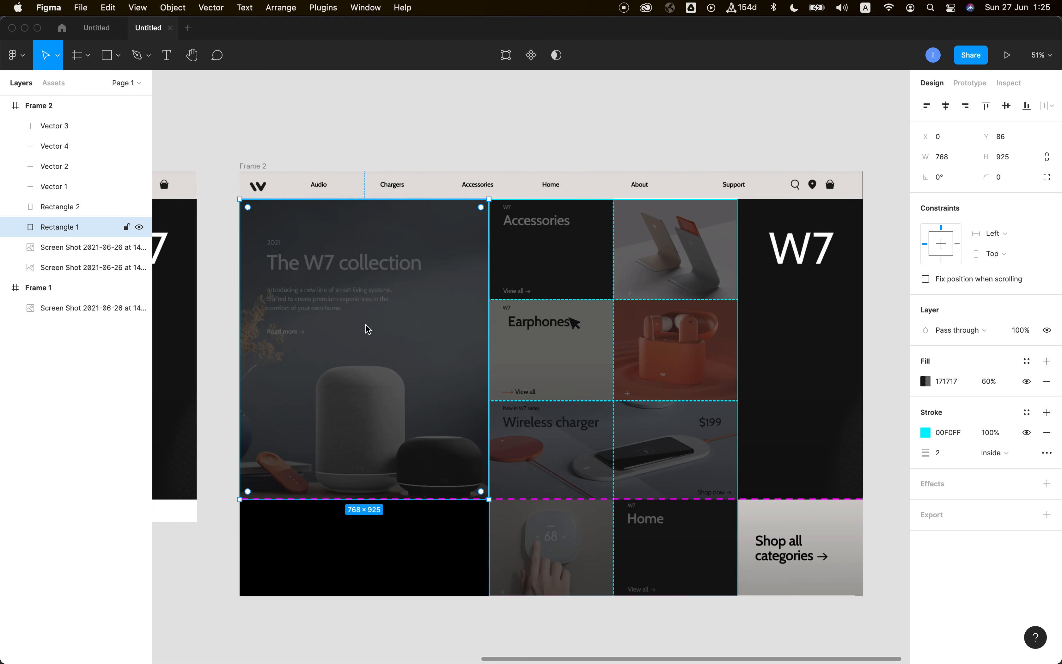
pyautogui.hscroll(5, 351, 329)
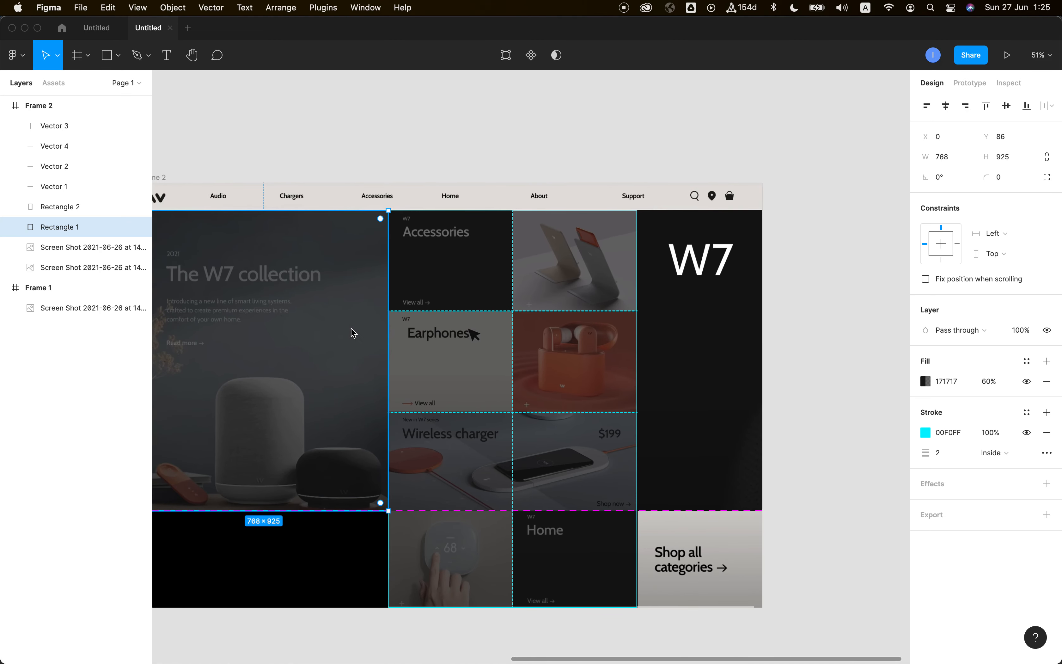
pyautogui.hscroll(-3, 384, 317)
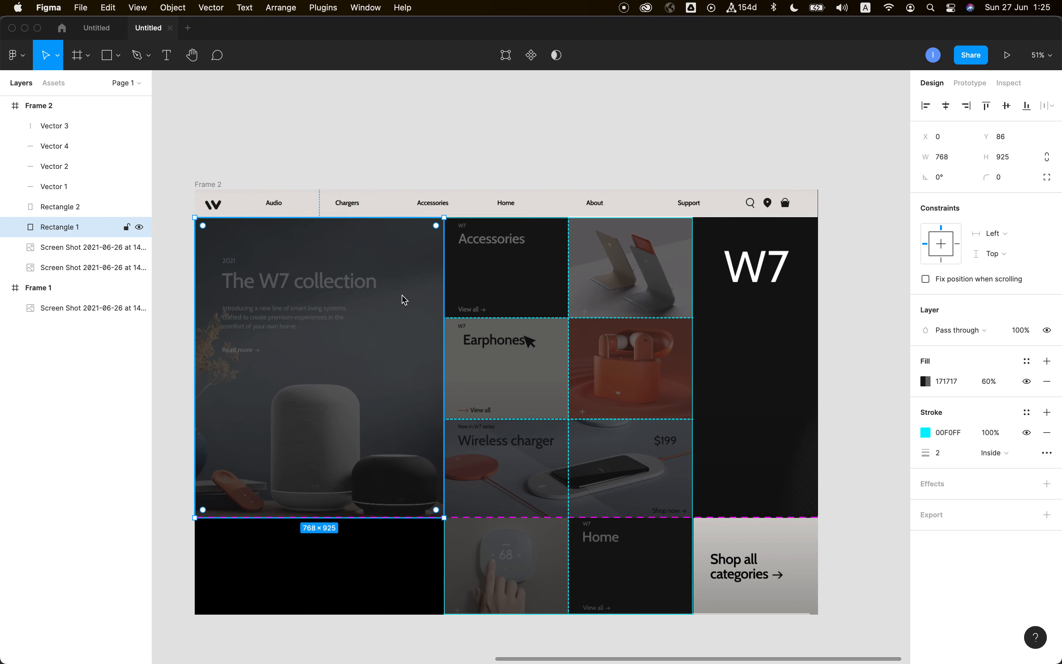
pyautogui.scroll(-5, 404, 300)
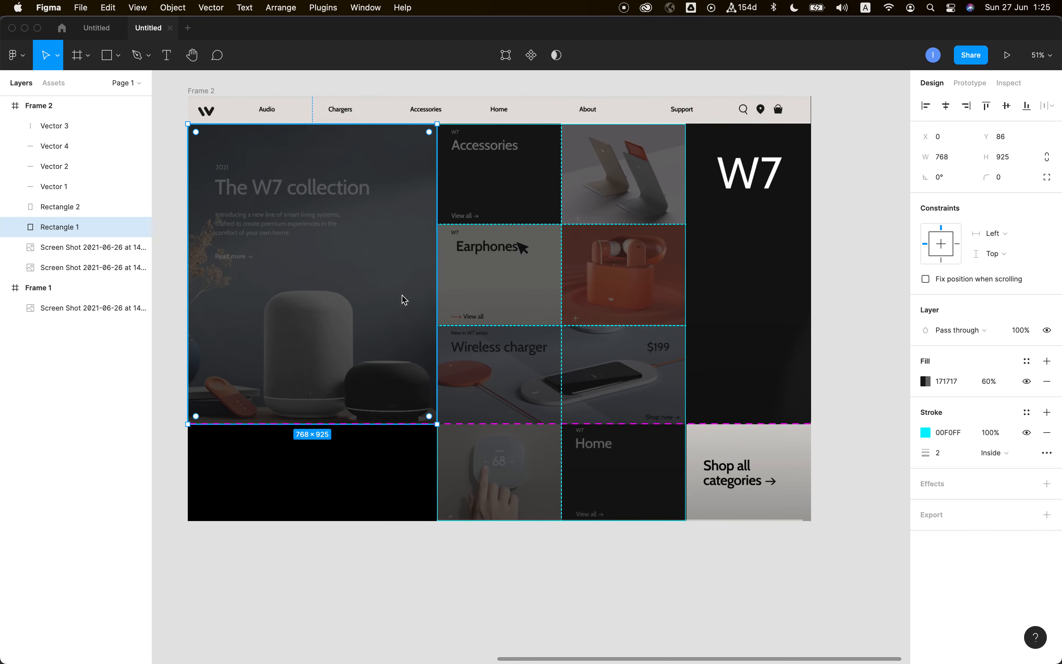
pyautogui.moveTo(340, 180)
pyautogui.mouseDown()
pyautogui.moveTo(344, 242)
pyautogui.moveTo(347, 180)
pyautogui.mouseUp()
pyautogui.scroll(3, 365, 229)
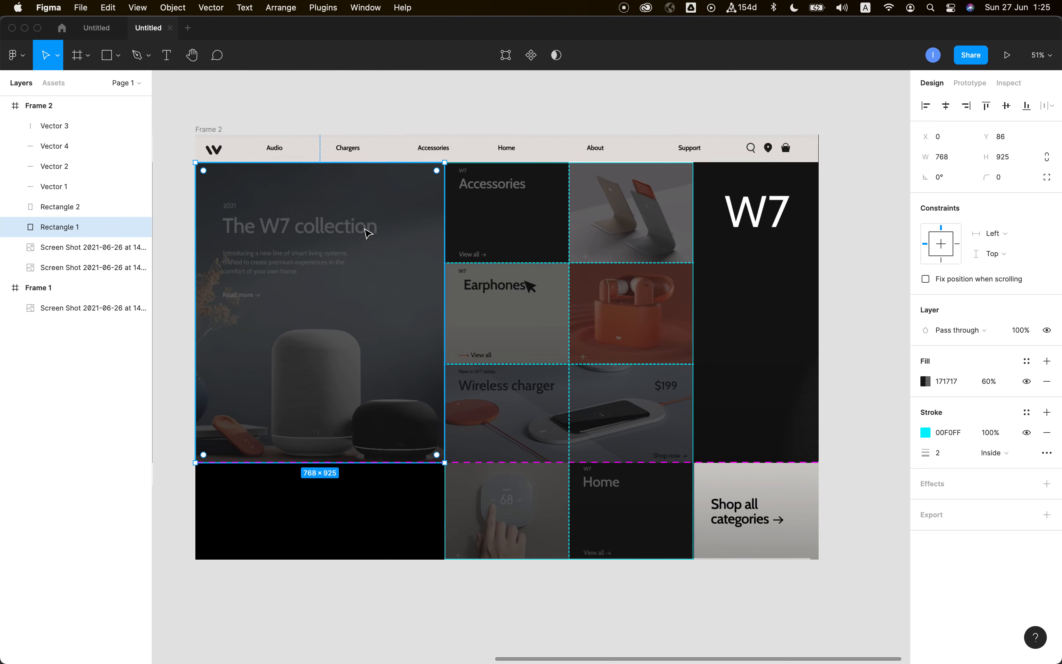
pyautogui.moveTo(368, 233)
pyautogui.mouseDown()
pyautogui.moveTo(356, 221)
pyautogui.moveTo(356, 268)
pyautogui.moveTo(351, 220)
pyautogui.moveTo(355, 294)
pyautogui.moveTo(352, 222)
pyautogui.mouseUp()
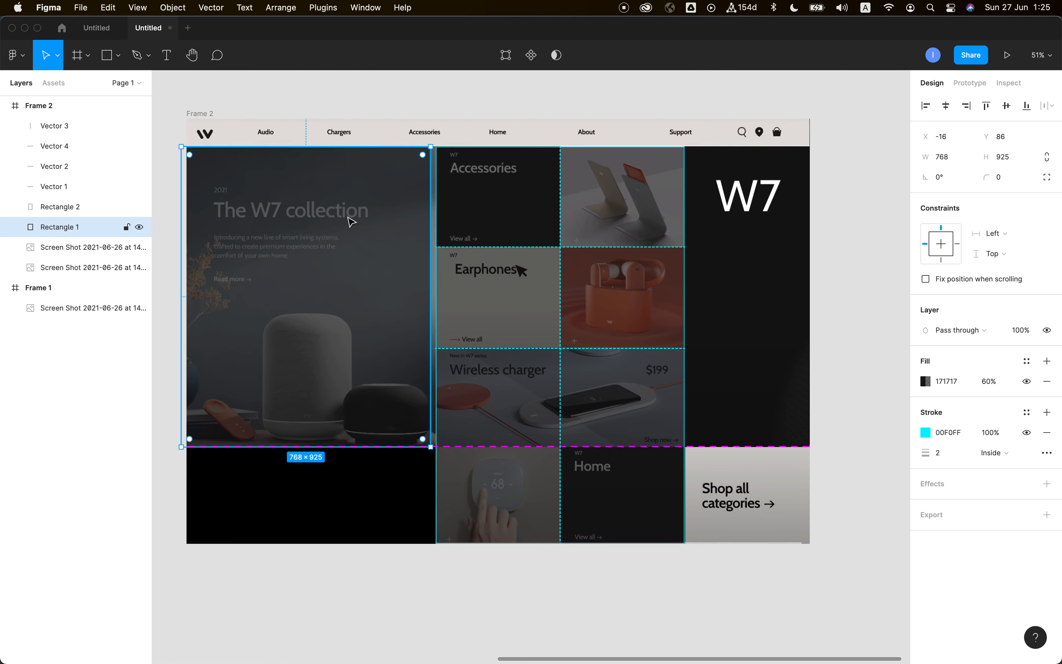
pyautogui.press('super+z')
pyautogui.scroll(3, 429, 274)
pyautogui.hscroll(-1, 429, 275)
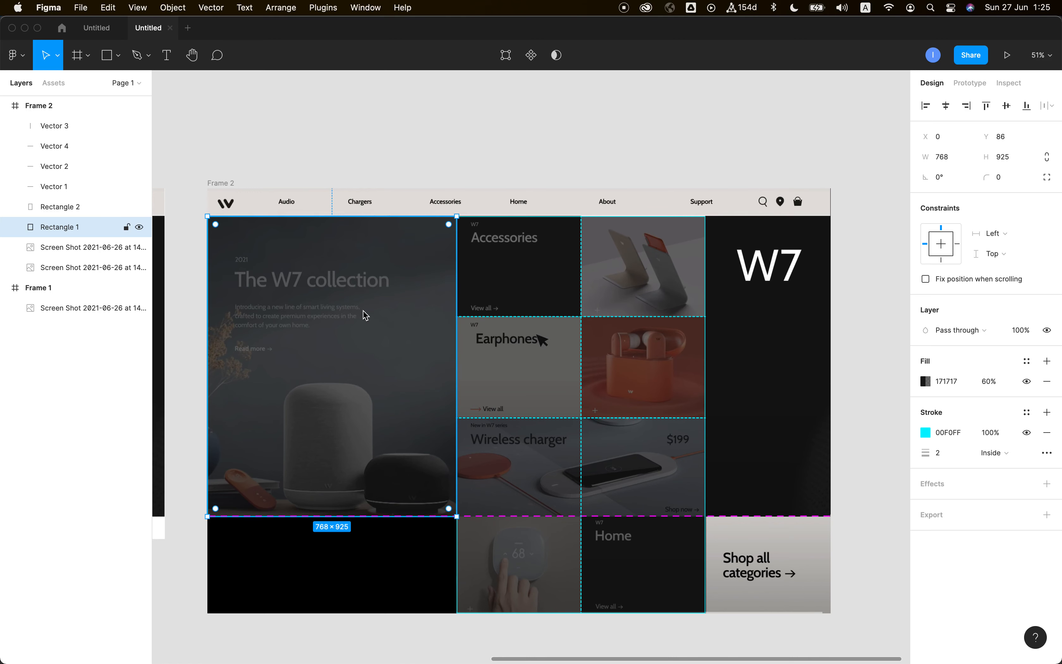
# Step: Inspect the middle rectangle in Frame 2, with its dashed row and column guides around the product tiles
pyautogui.hscroll(2, 363, 311)
pyautogui.click(492, 372)
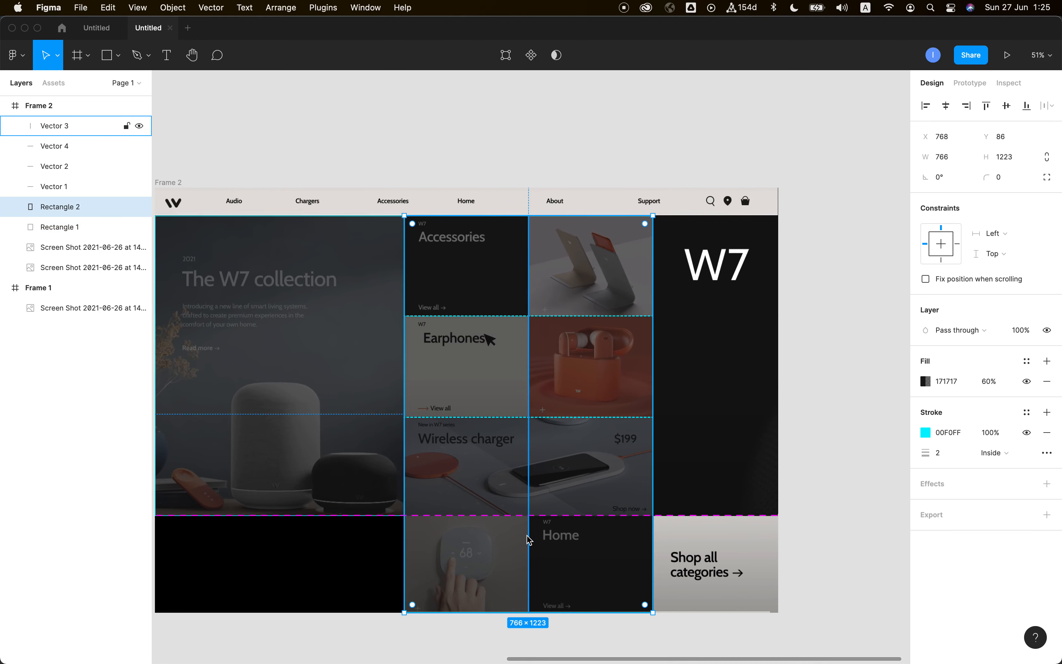
pyautogui.scroll(5, 535, 417)
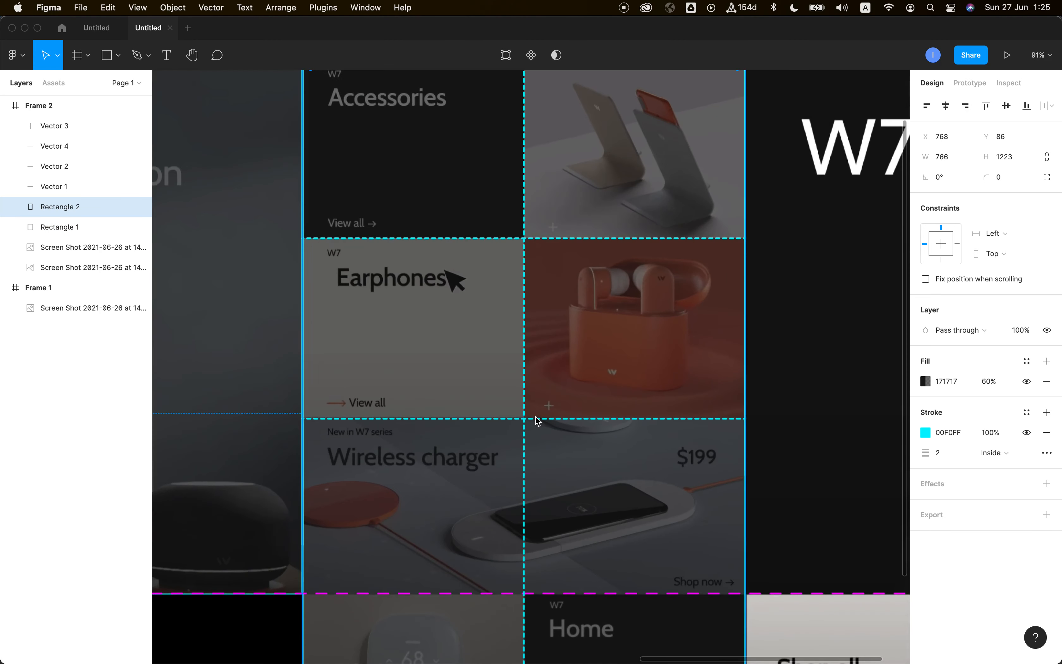
pyautogui.scroll(3, 535, 415)
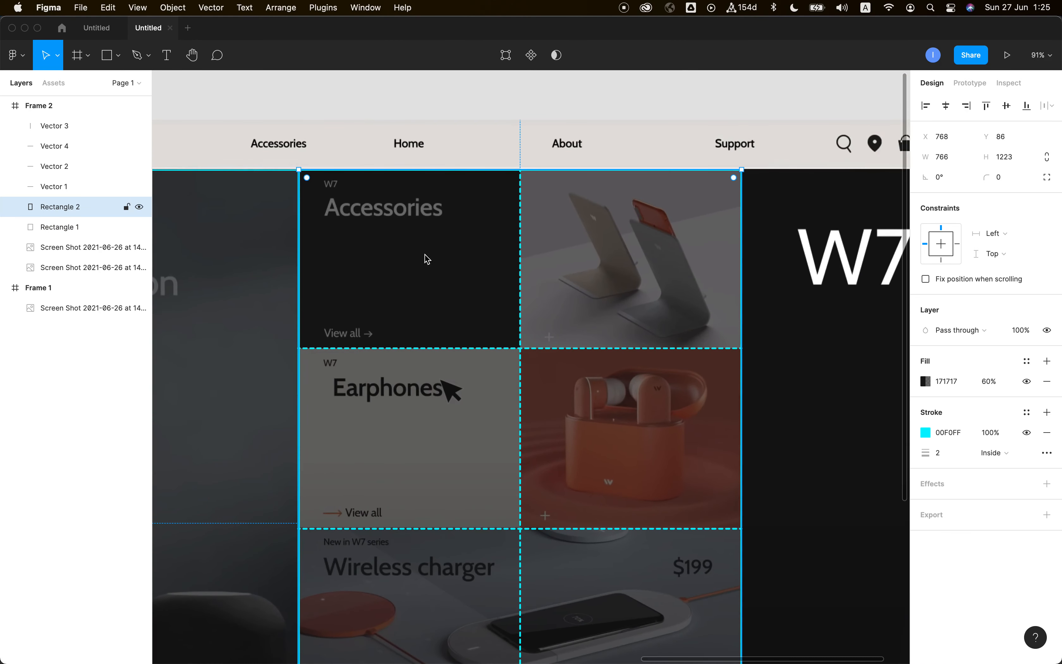
pyautogui.scroll(-1, 425, 287)
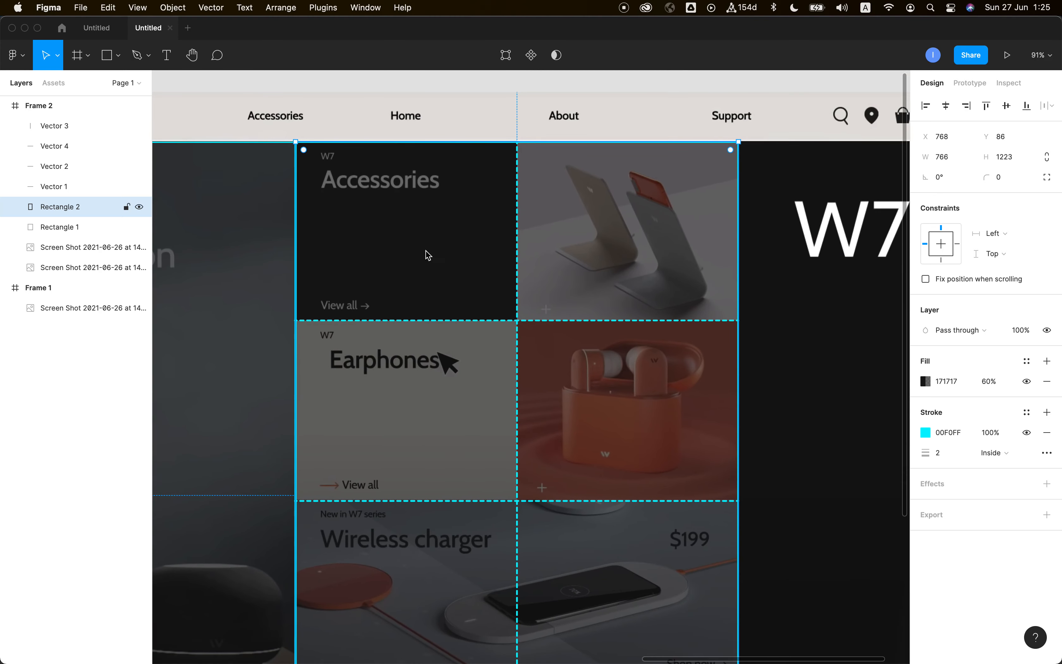
pyautogui.scroll(-2, 443, 465)
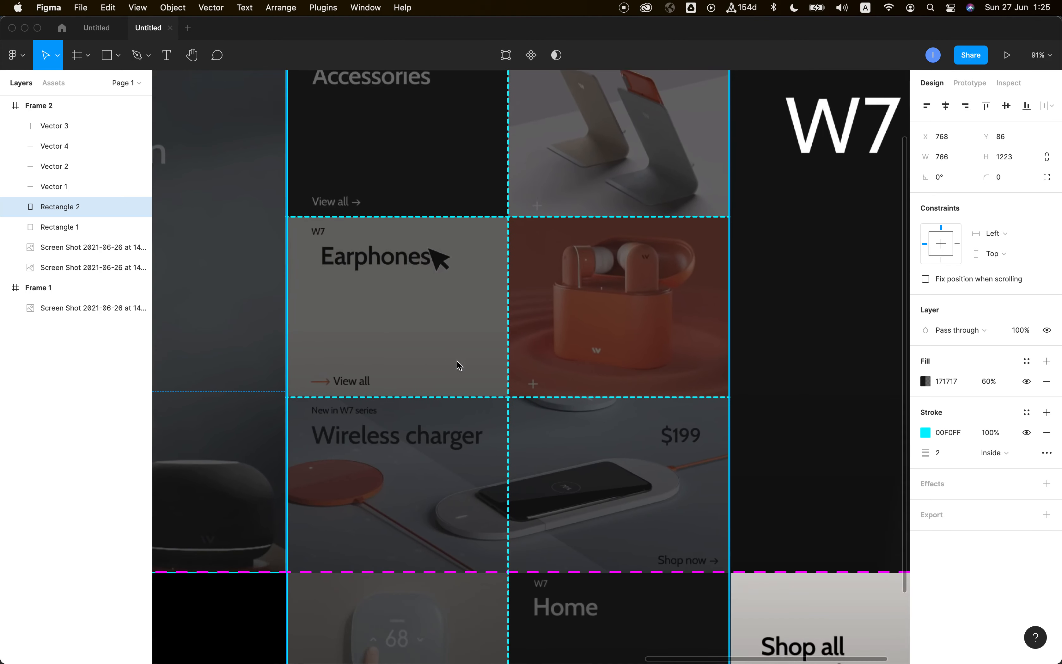
pyautogui.scroll(-5, 457, 362)
pyautogui.scroll(2, 457, 361)
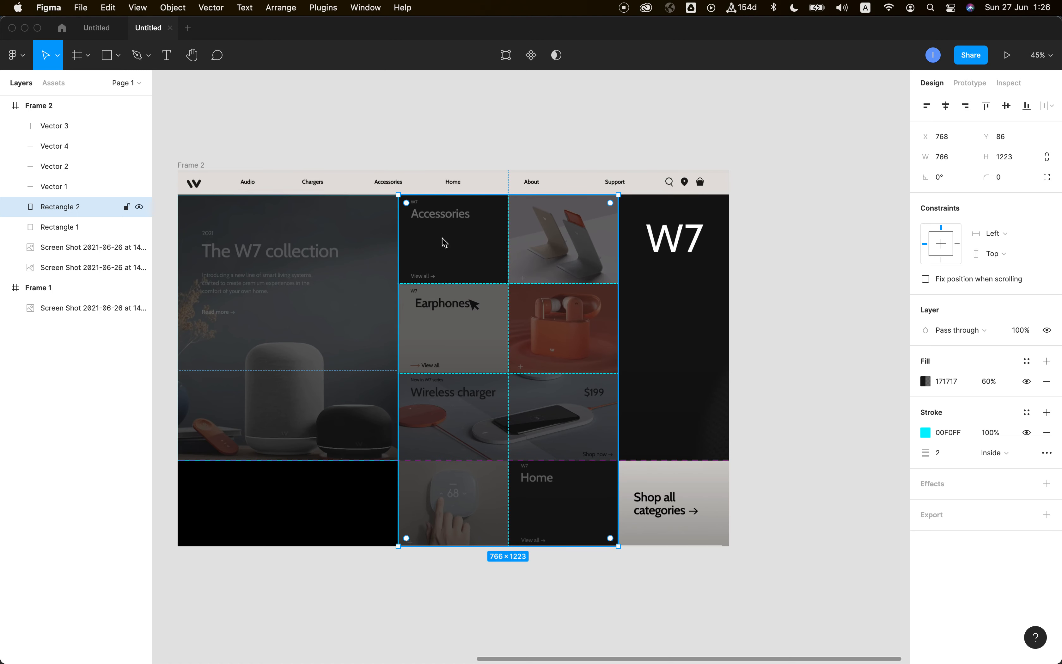
pyautogui.scroll(3, 444, 242)
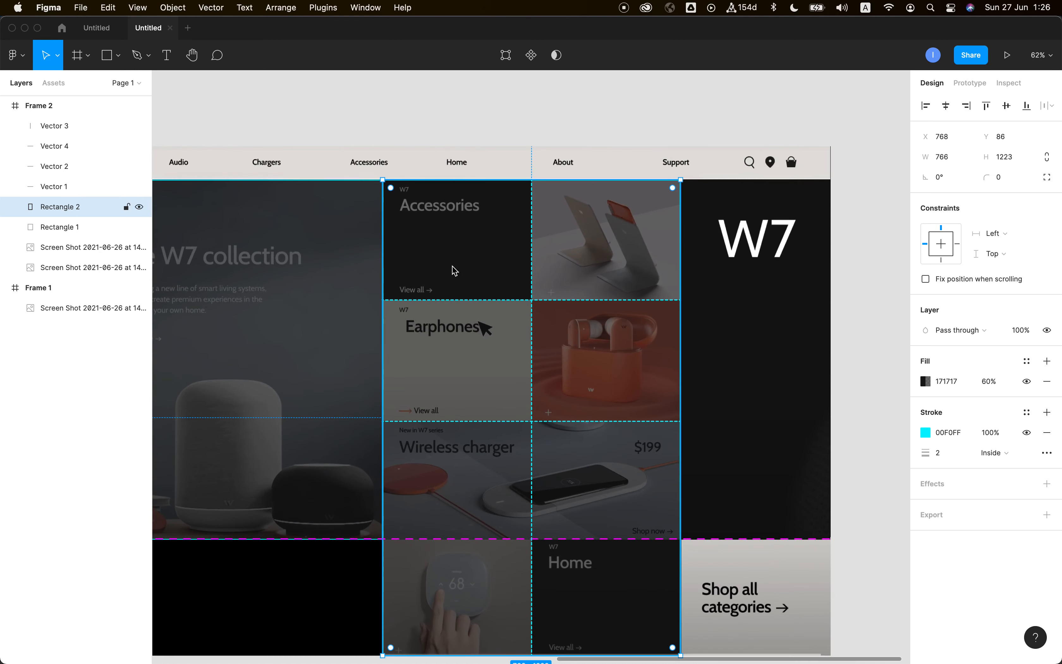
# Step: Examine the W7 and Shop all categories column in Frame 2 alongside the rest of the layout
pyautogui.hscroll(5, 444, 484)
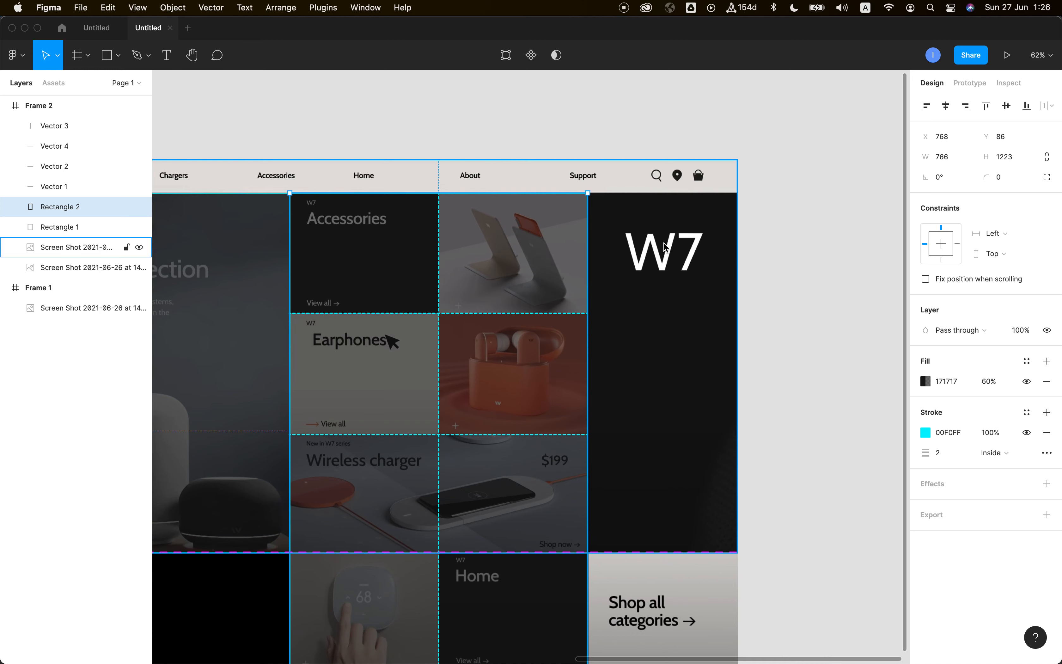
pyautogui.scroll(-2, 664, 244)
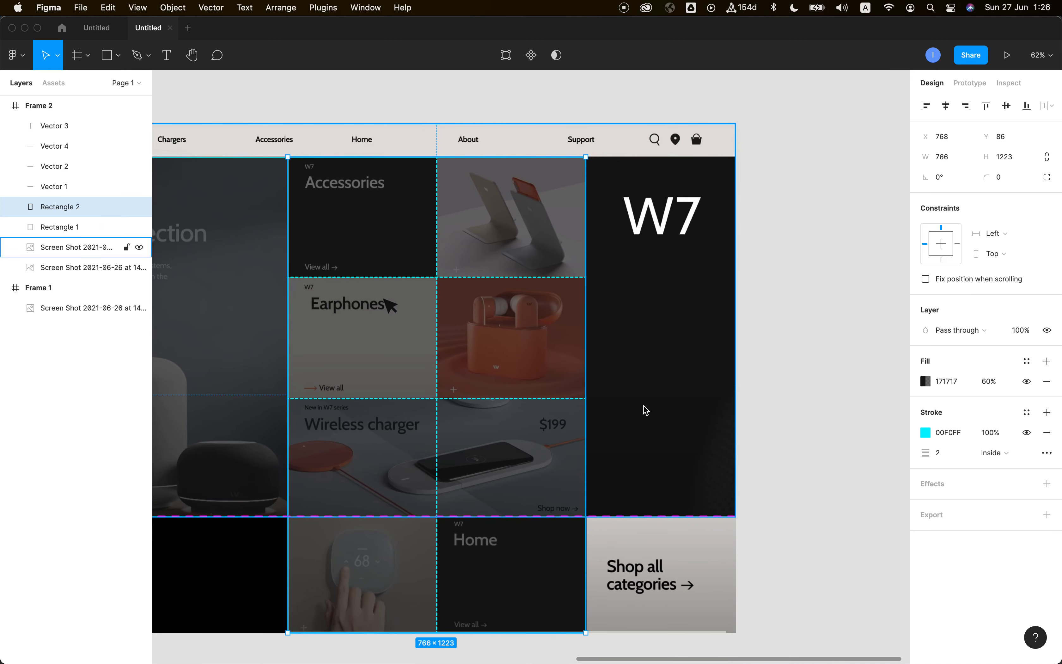
pyautogui.hscroll(-5, 661, 207)
pyautogui.scroll(1, 661, 207)
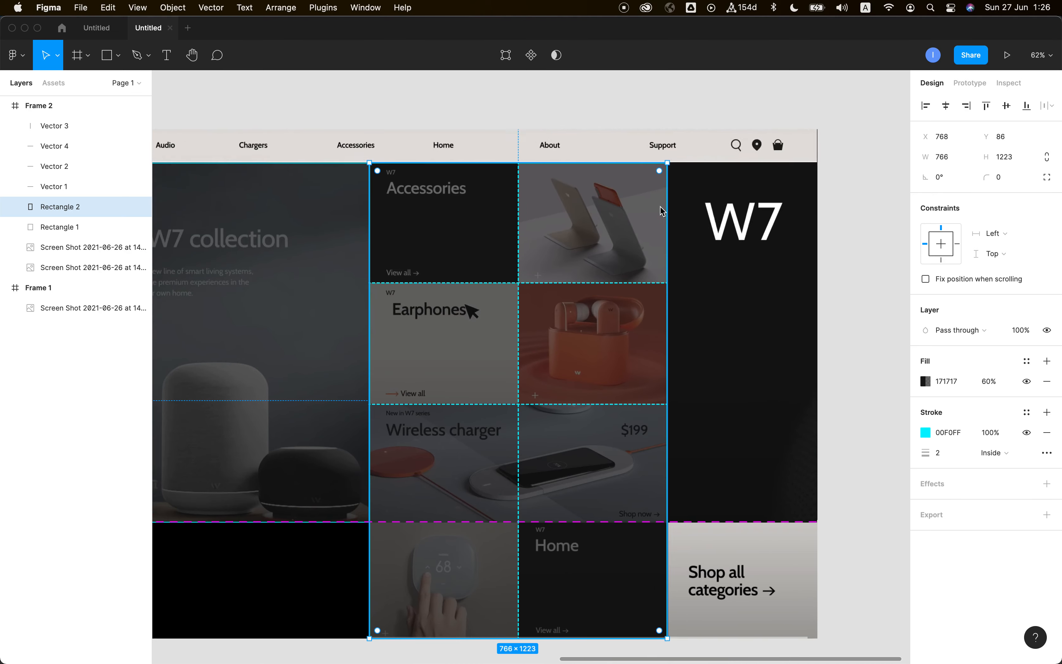
pyautogui.scroll(-2, 661, 208)
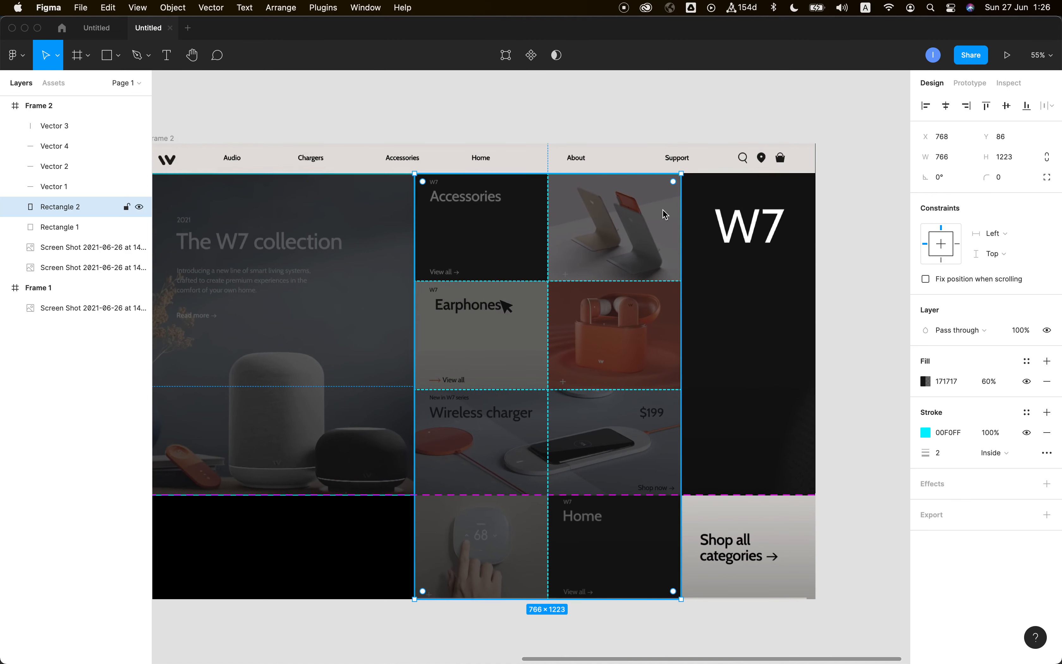
pyautogui.hscroll(-2, 788, 288)
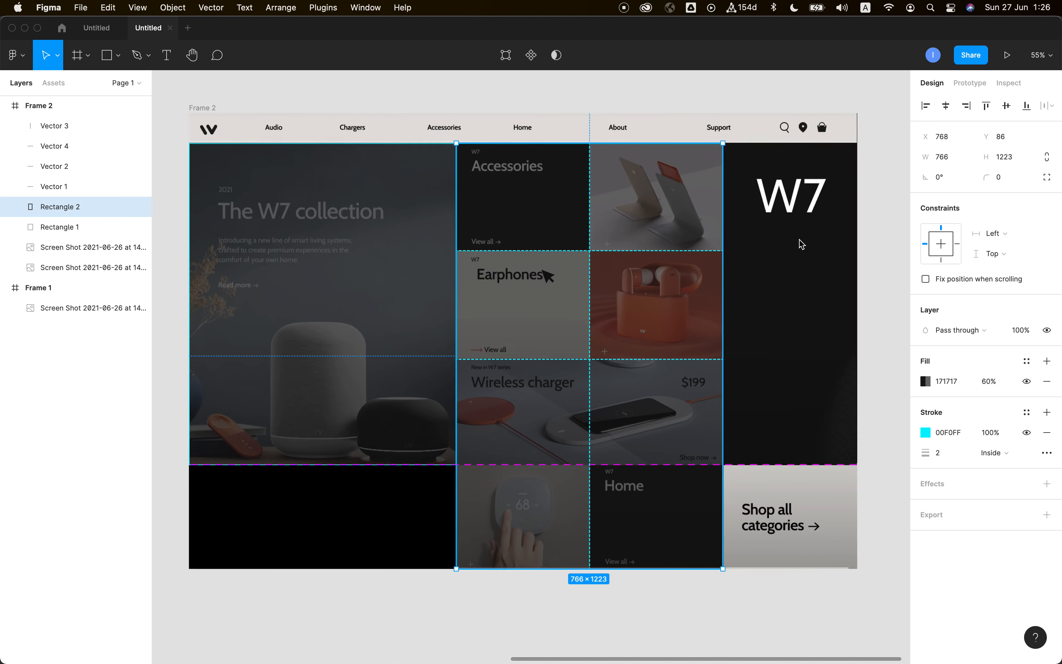
pyautogui.hscroll(-2, 810, 244)
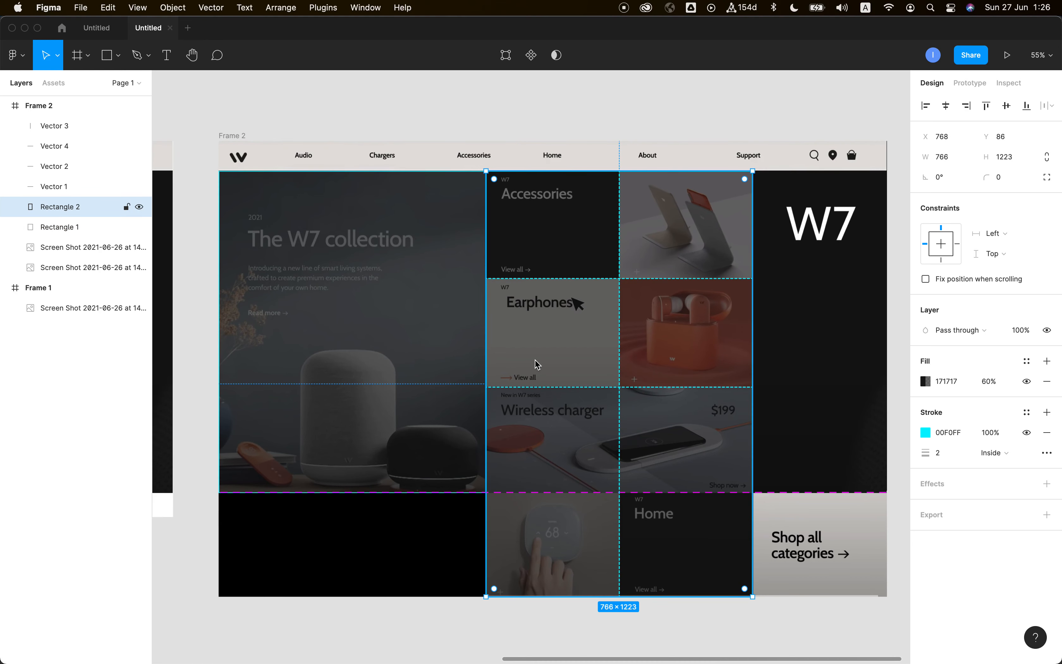
# Step: Switch to the Editor X site editor and apply a 3x1 grid to the blank section
pyautogui.press('super+Tab')
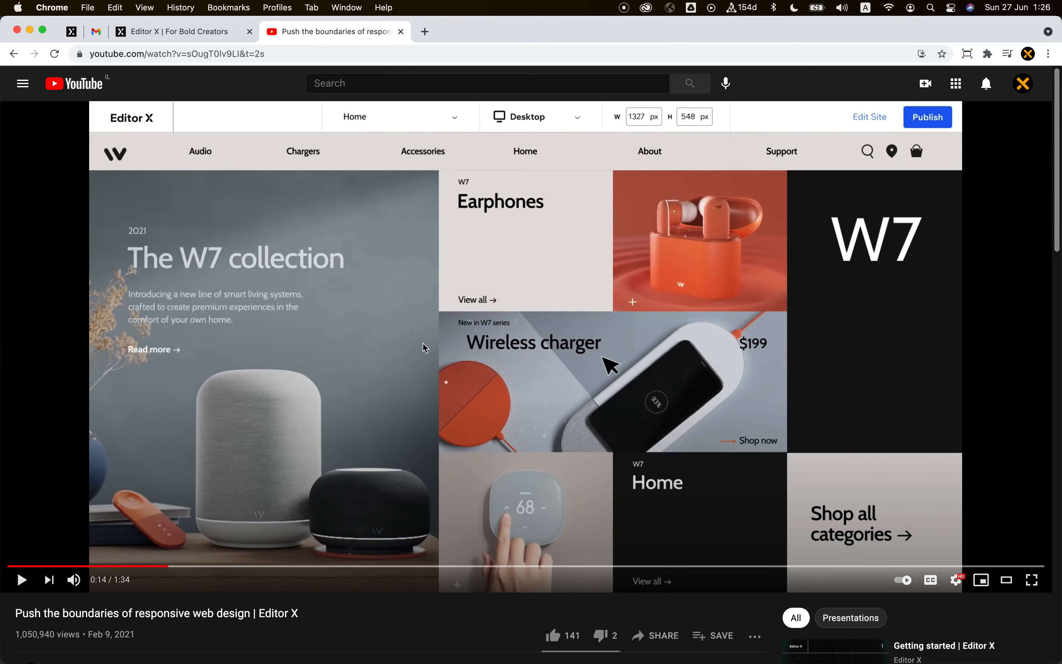
pyautogui.click(160, 33)
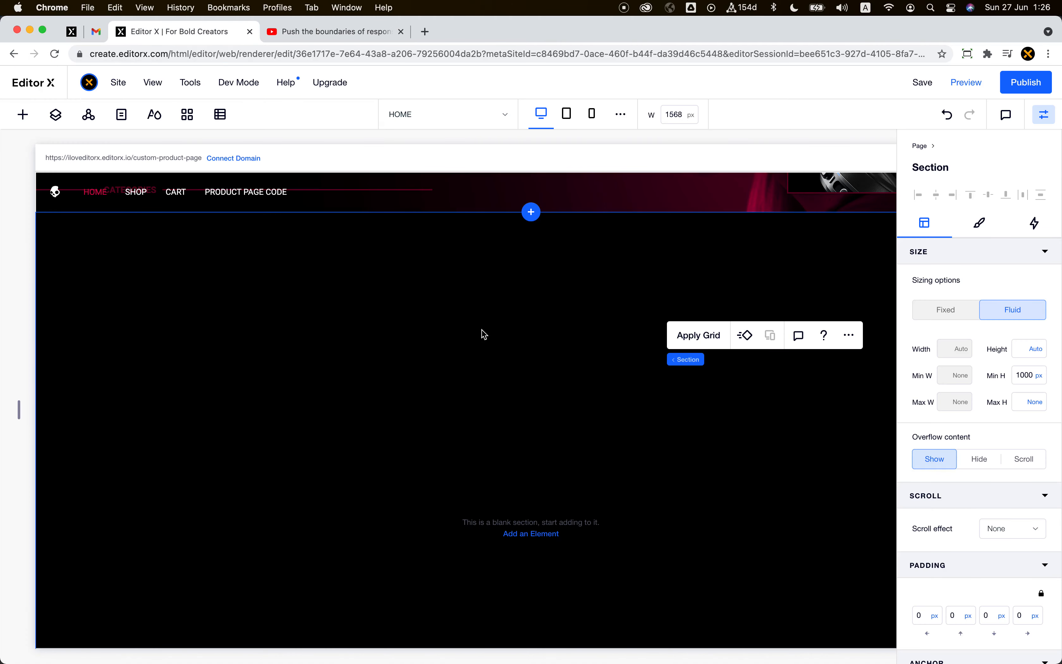
pyautogui.click(494, 295)
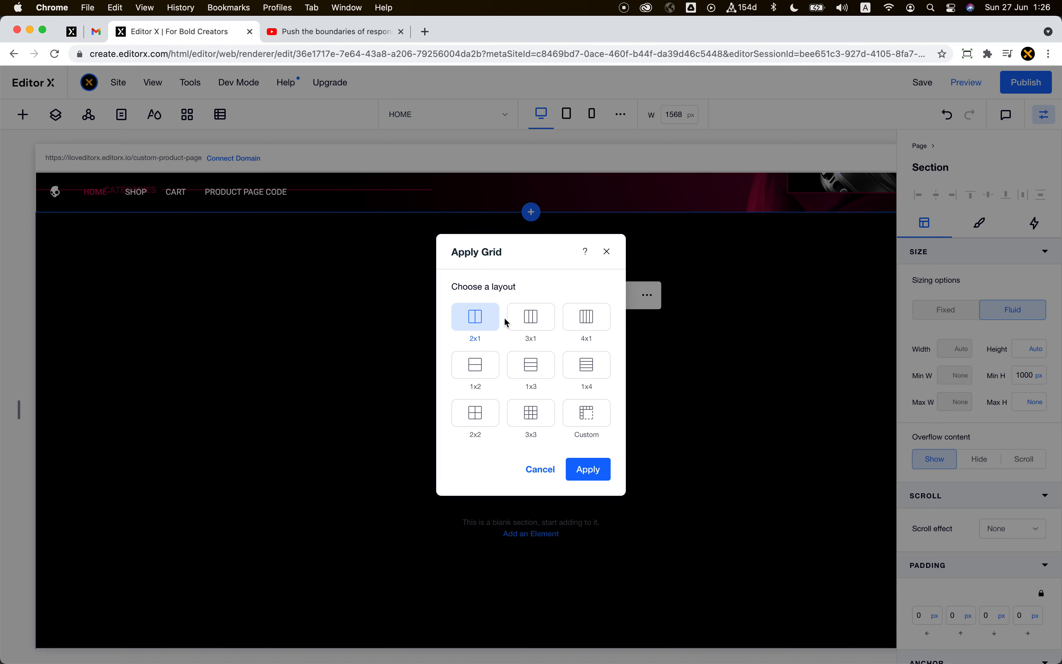
pyautogui.click(545, 326)
pyautogui.click(590, 475)
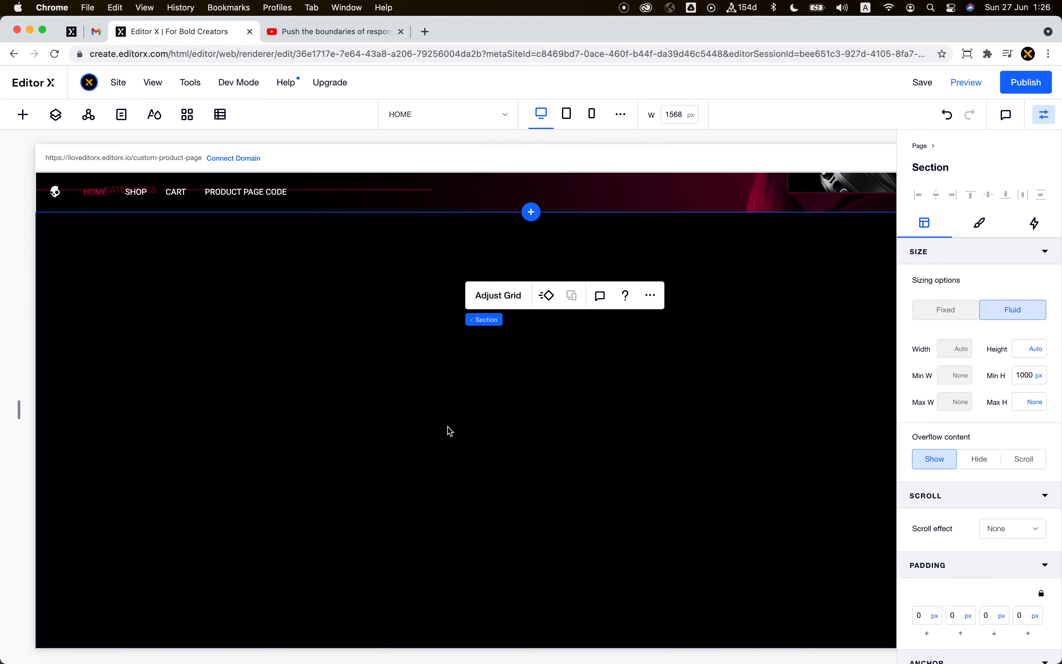
# Step: Switch to the Figma mock-up and check the widths of Frame 2 and the W7 collection rectangle
pyautogui.press('super+Tab')
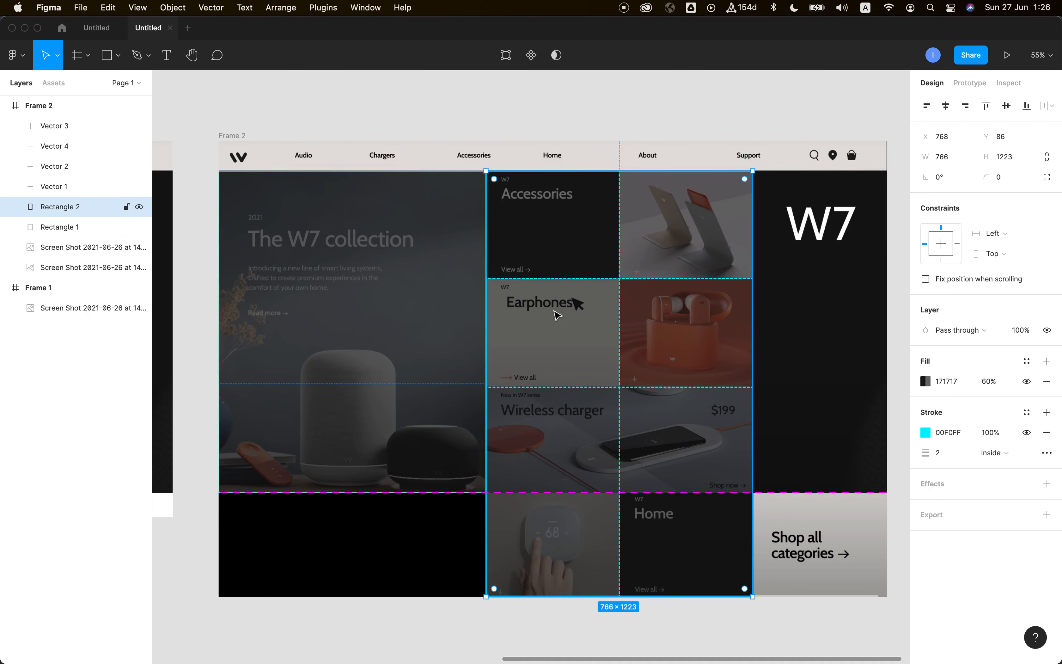
pyautogui.click(471, 258)
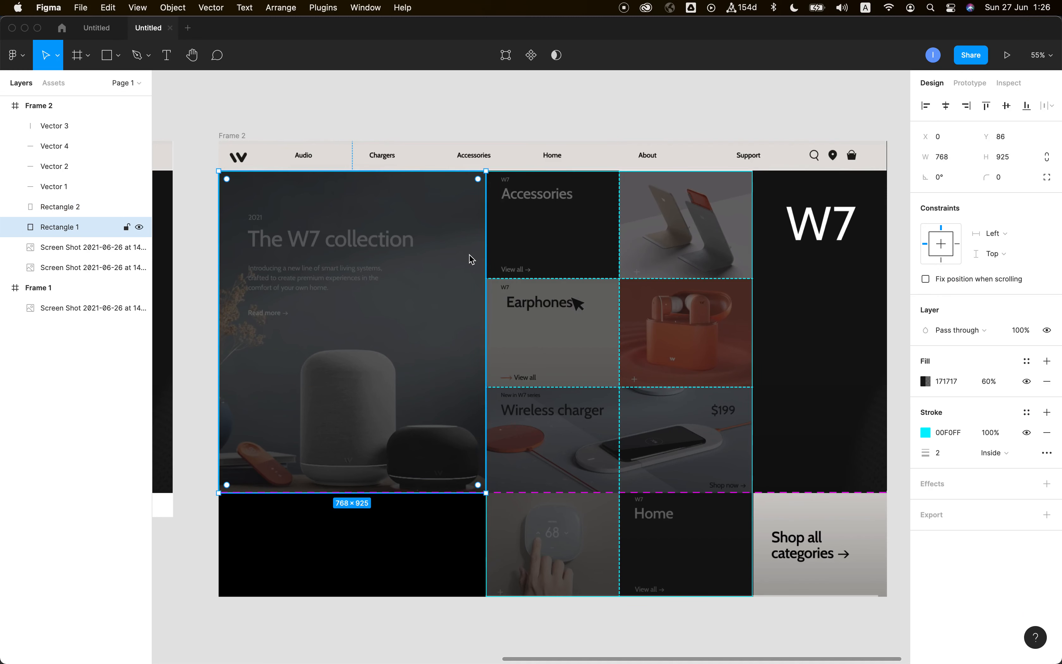
pyautogui.click(246, 136)
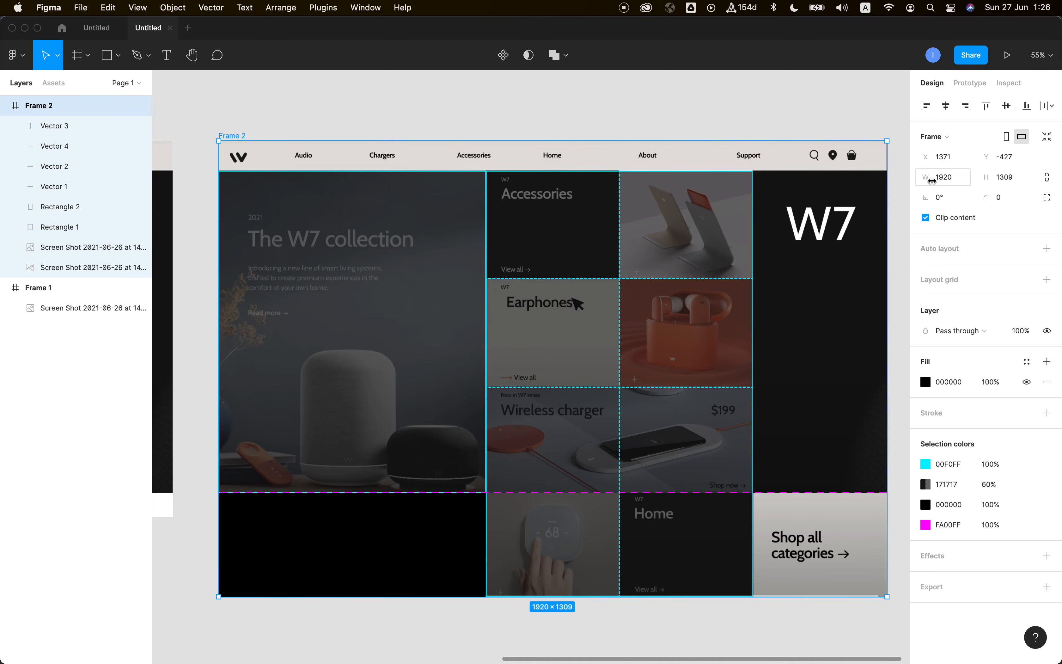
pyautogui.click(952, 184)
pyautogui.click(429, 271)
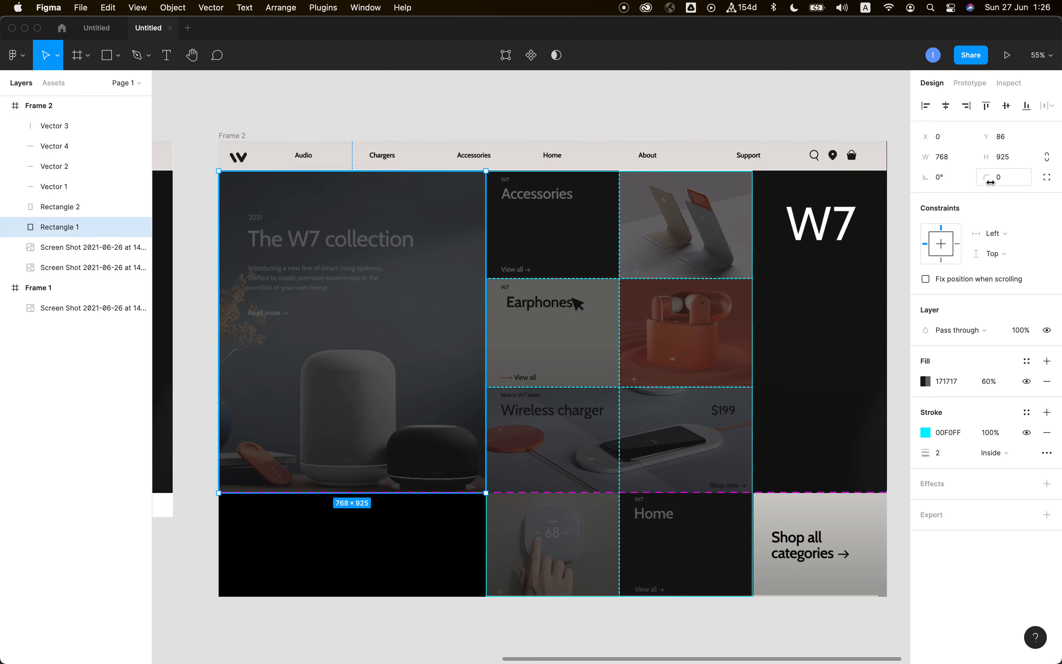
pyautogui.scroll(1, 477, 248)
pyautogui.scroll(5, 477, 247)
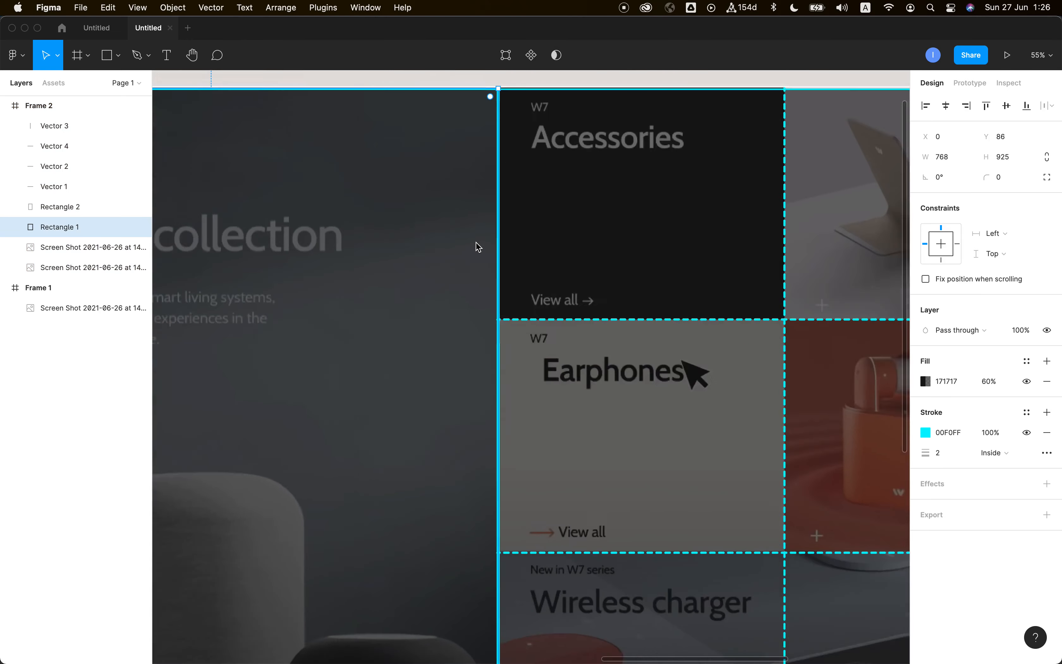
pyautogui.scroll(-5, 476, 244)
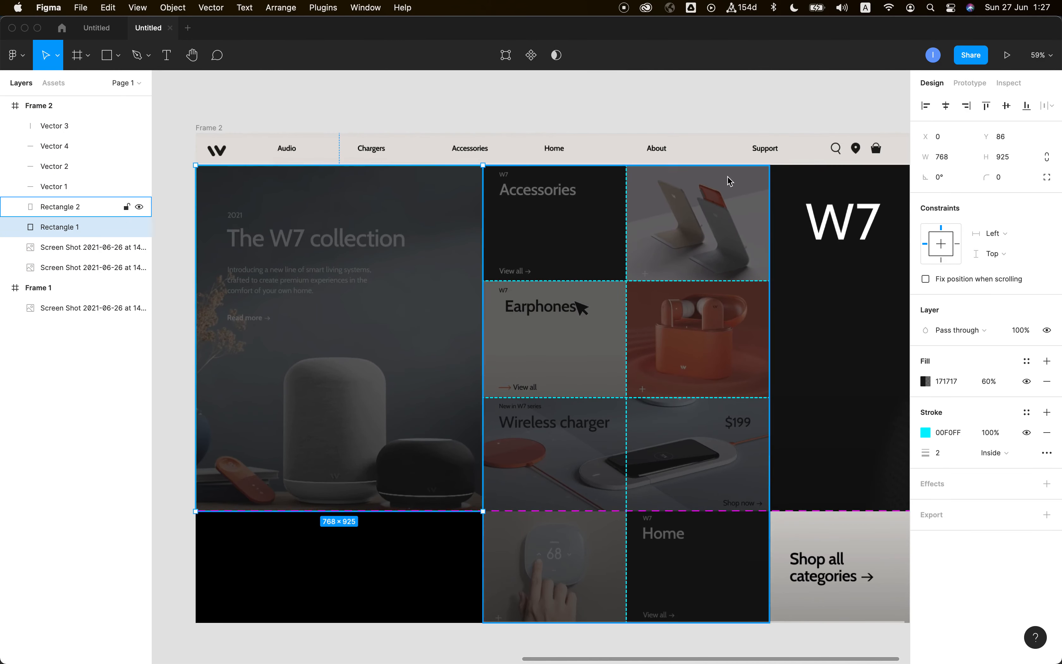
pyautogui.click(959, 163)
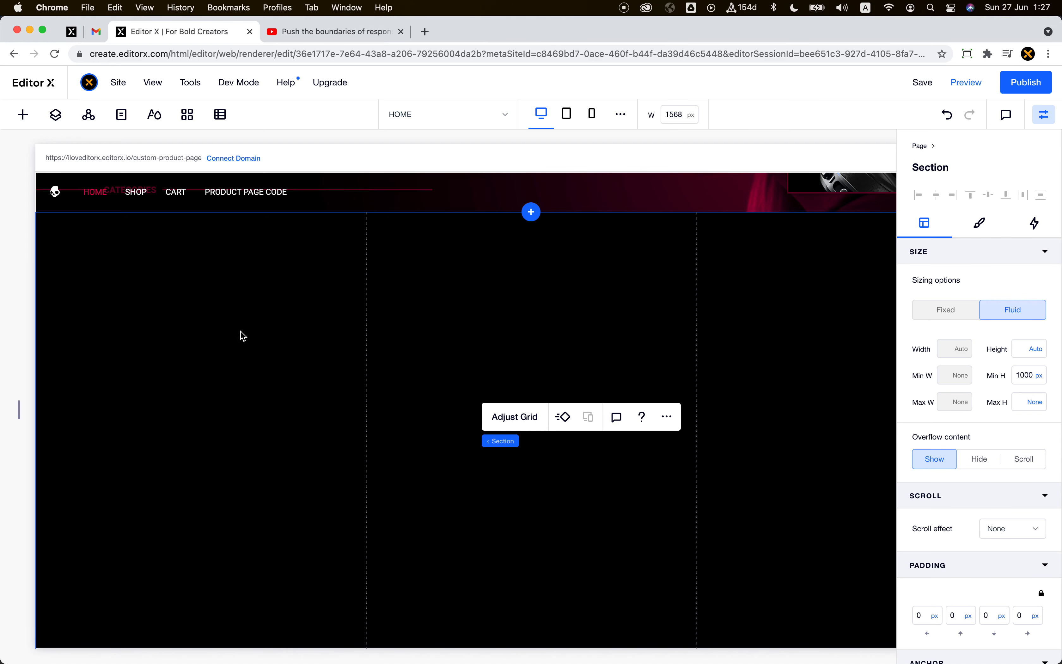
# Step: Switch back to the Editor X site editor and set the canvas width to 1920 px
pyautogui.click(243, 336)
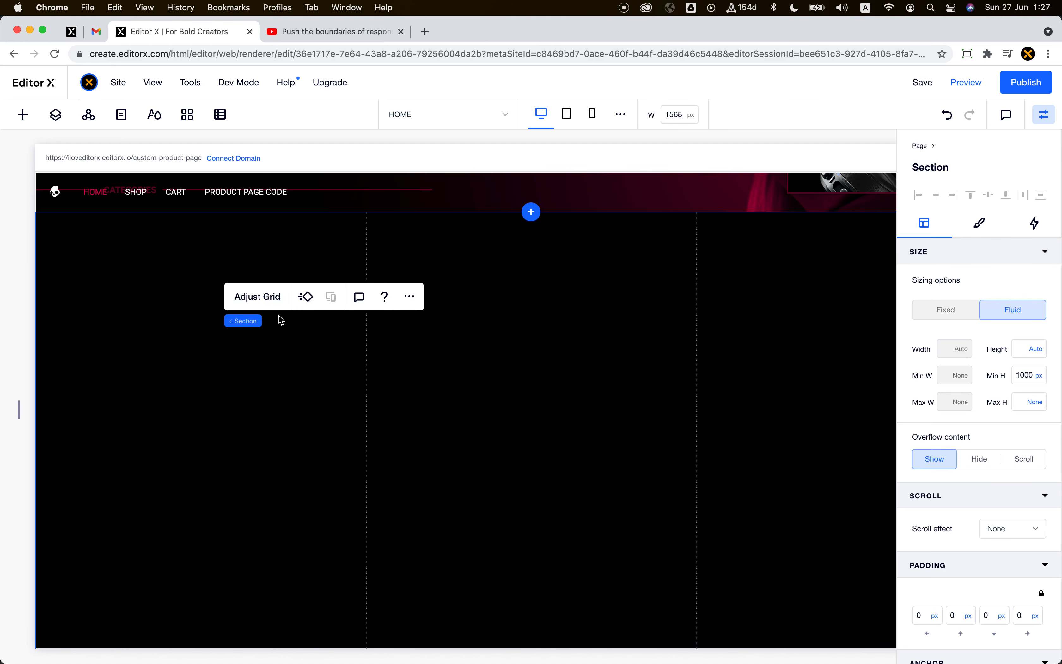
pyautogui.click(685, 118)
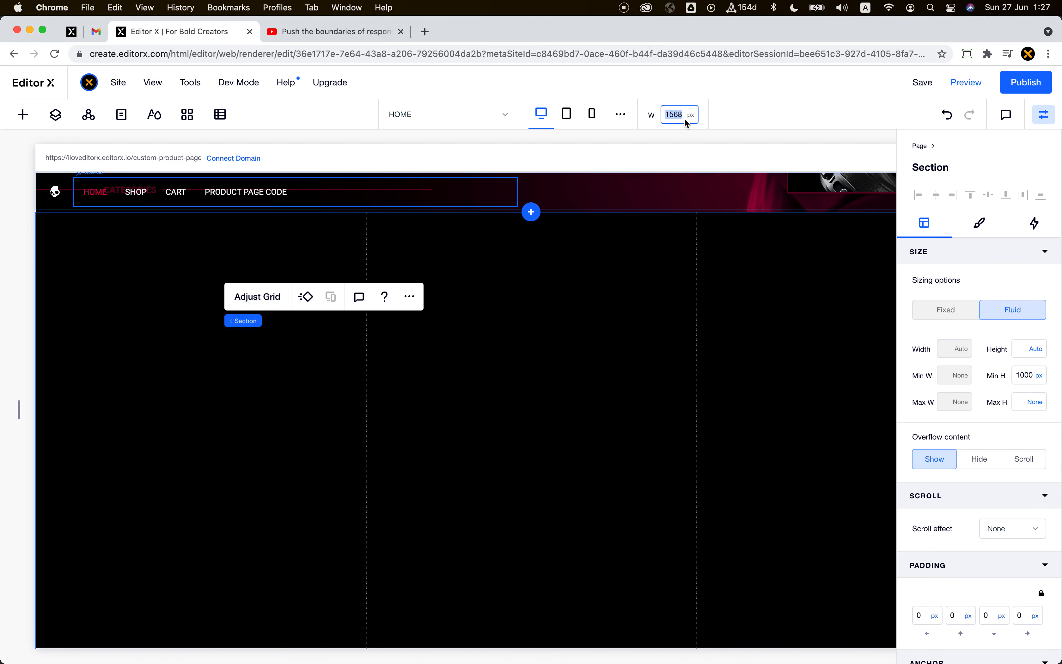
pyautogui.write('1920')
pyautogui.press('Return')
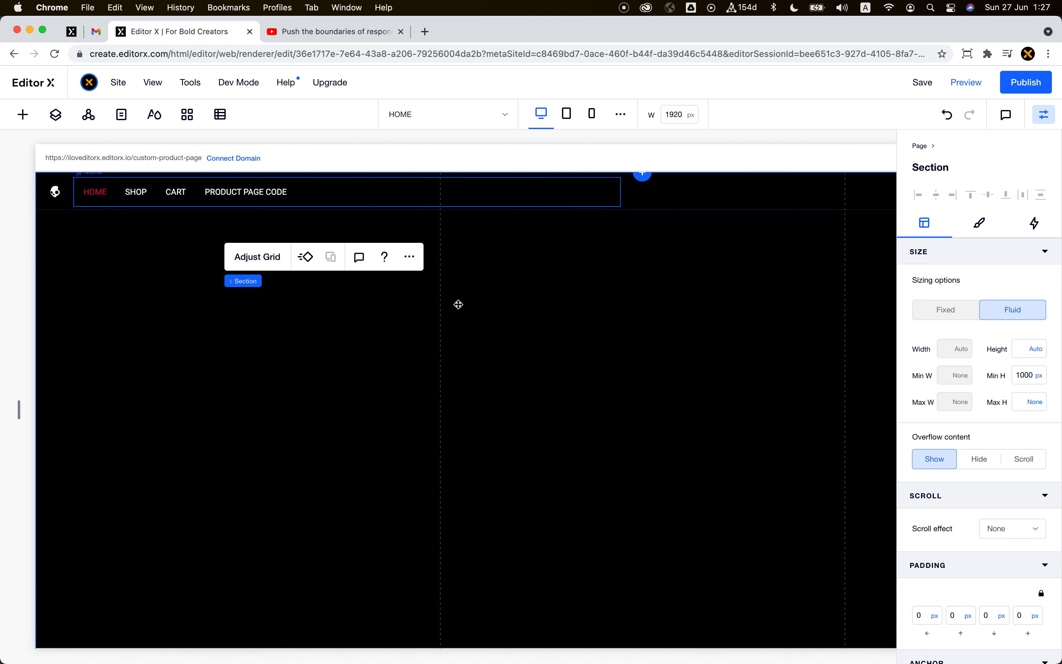
# Step: Adjust the section's grid so the first column is 768 px wide
pyautogui.click(276, 247)
pyautogui.click(487, 421)
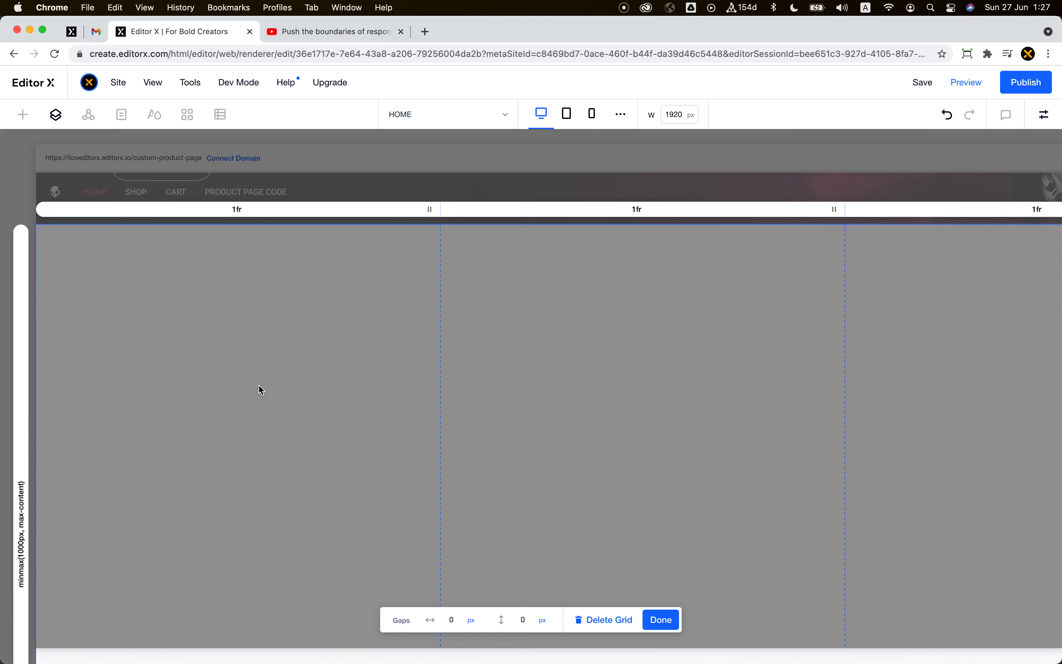
pyautogui.click(278, 252)
pyautogui.click(332, 292)
pyautogui.write('768')
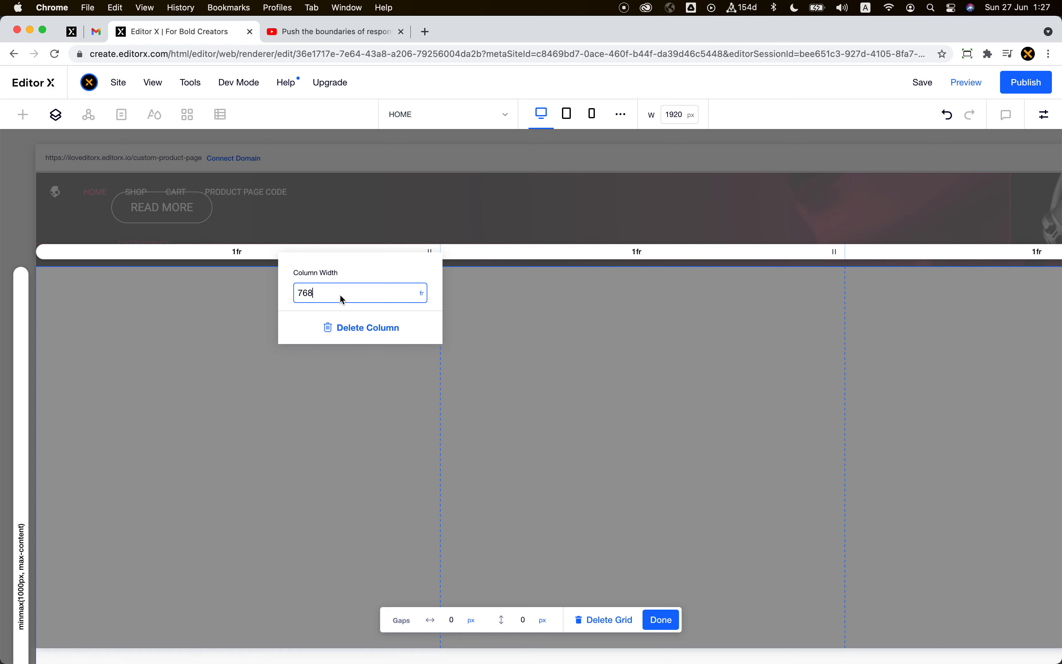
pyautogui.write('px')
pyautogui.press('Return')
pyautogui.click(496, 446)
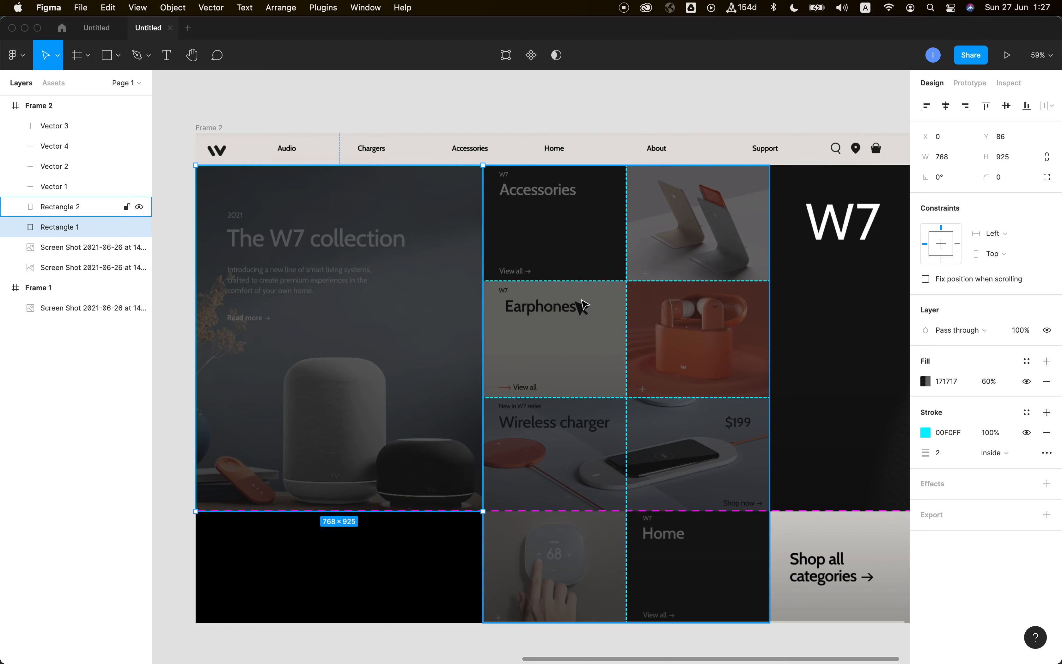
# Step: Switch to the Figma mock-up and check the width of the middle column's rectangle, Rectangle 2
pyautogui.click(581, 309)
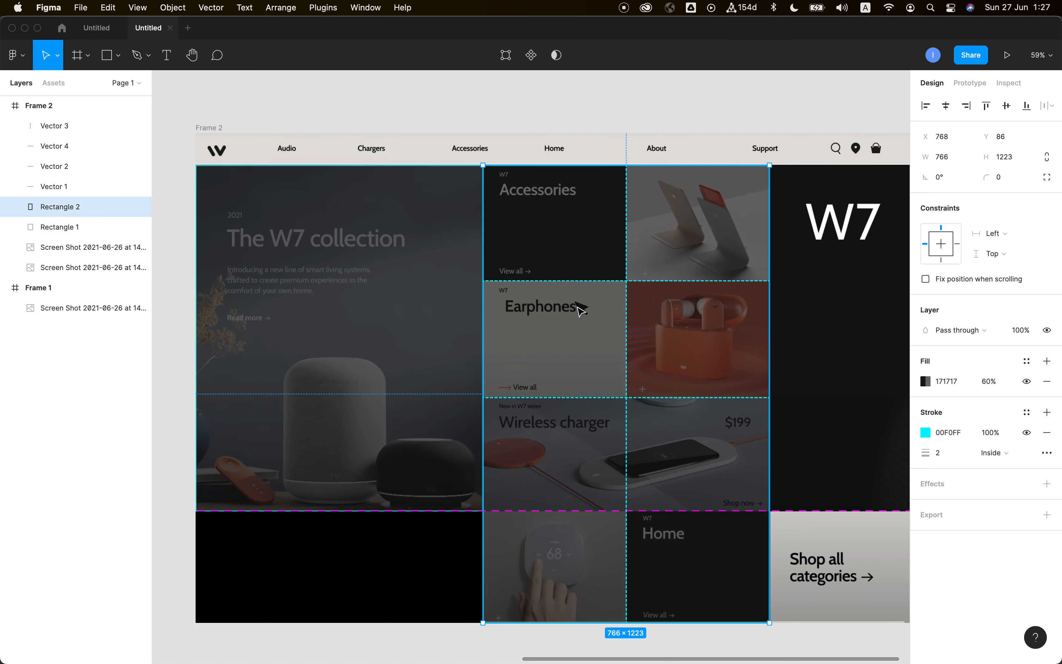
pyautogui.scroll(2, 580, 312)
pyautogui.hscroll(1, 581, 312)
pyautogui.click(943, 157)
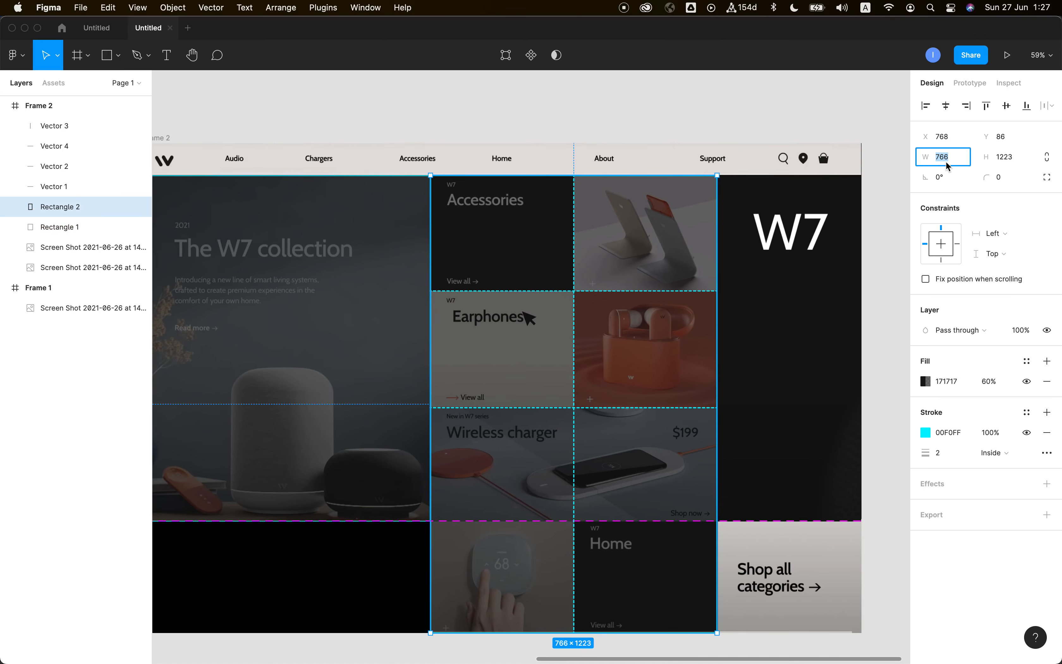
# Step: Switch back to the Editor X site editor and convert the first grid column's width to a percentage
pyautogui.press('super+Tab')
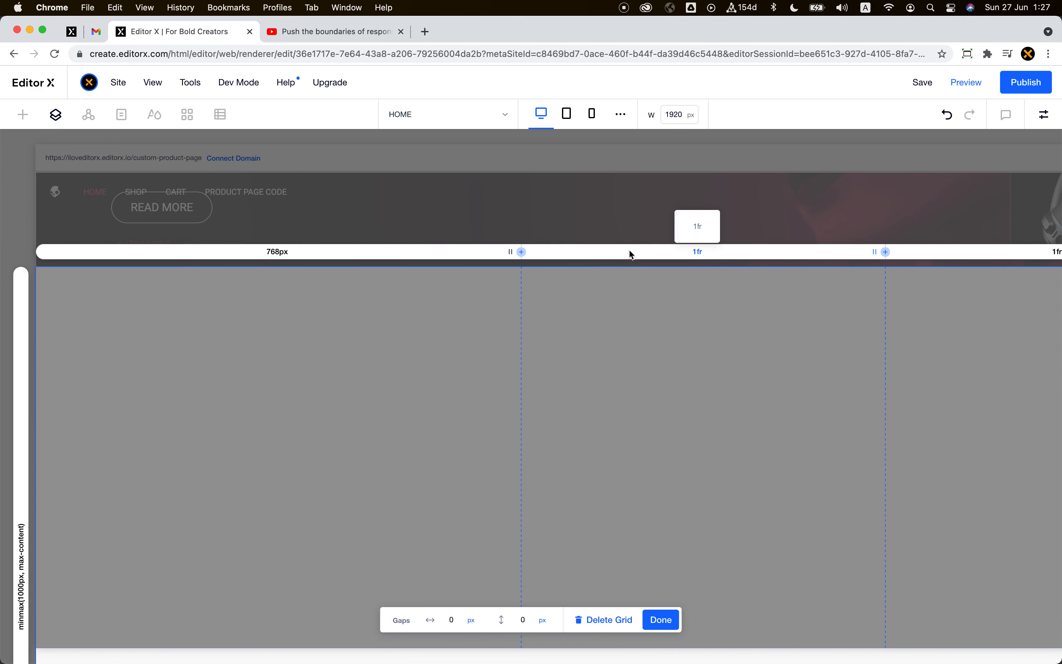
pyautogui.click(425, 253)
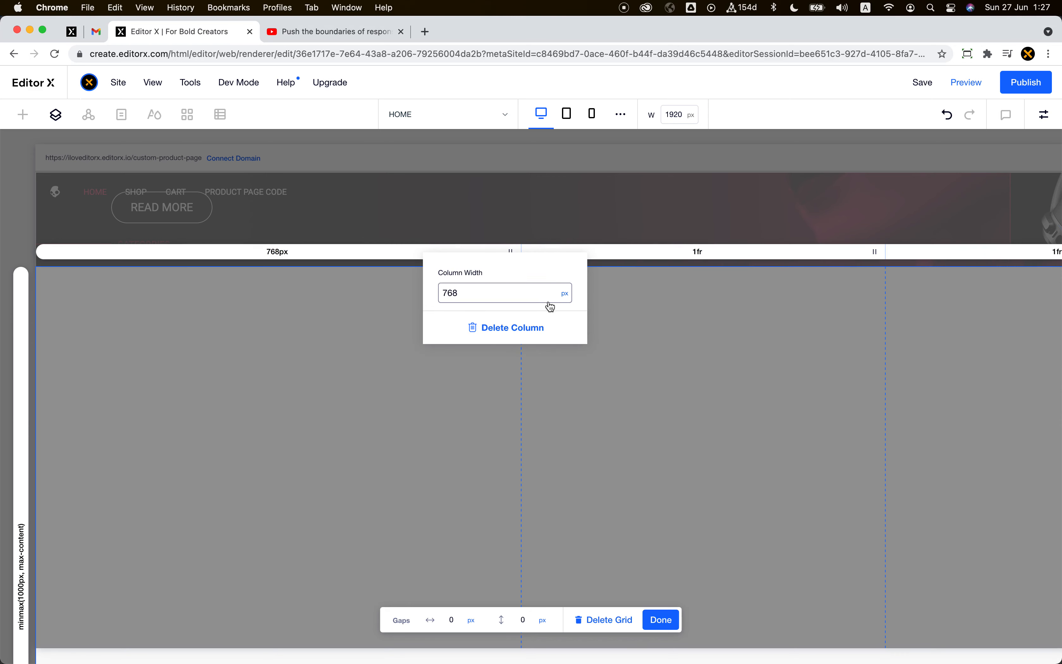
pyautogui.click(565, 293)
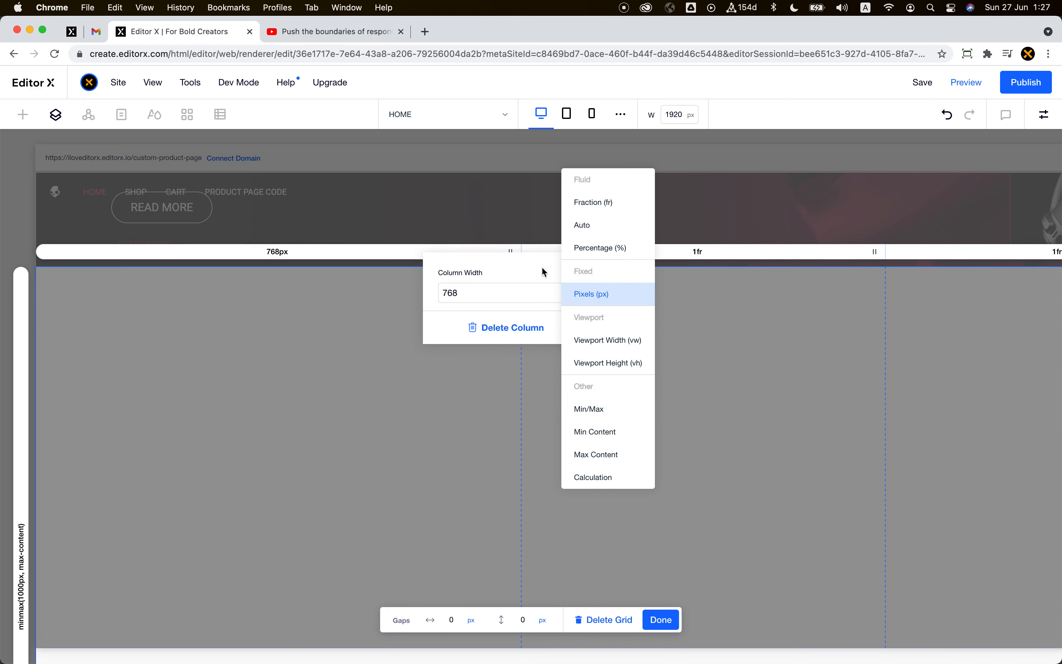
pyautogui.click(513, 291)
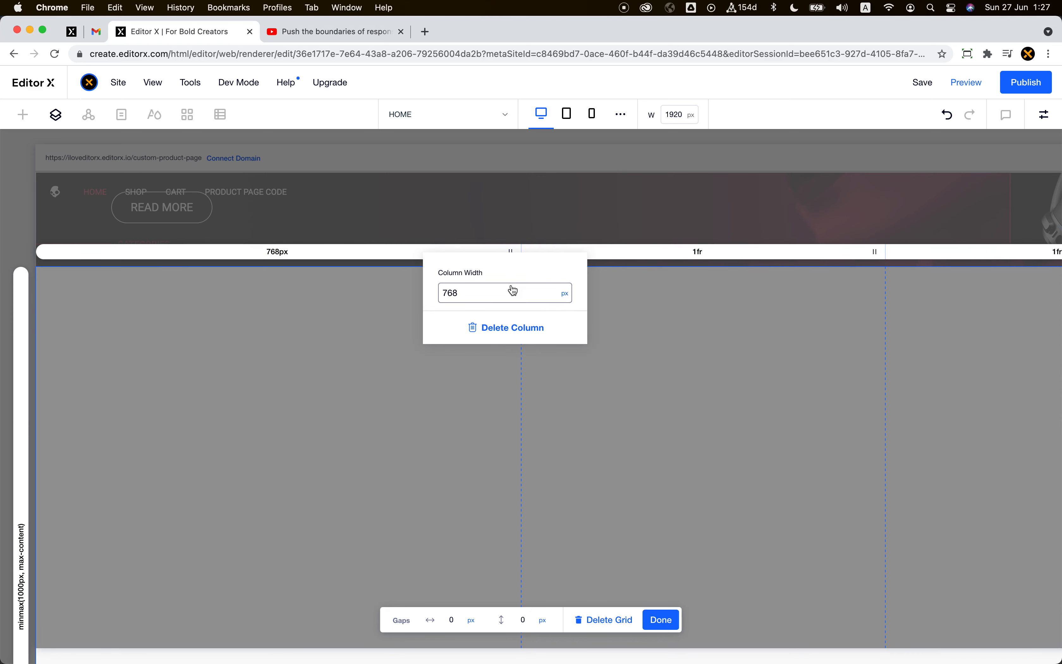
pyautogui.click(564, 300)
pyautogui.click(536, 299)
pyautogui.click(565, 298)
pyautogui.click(608, 249)
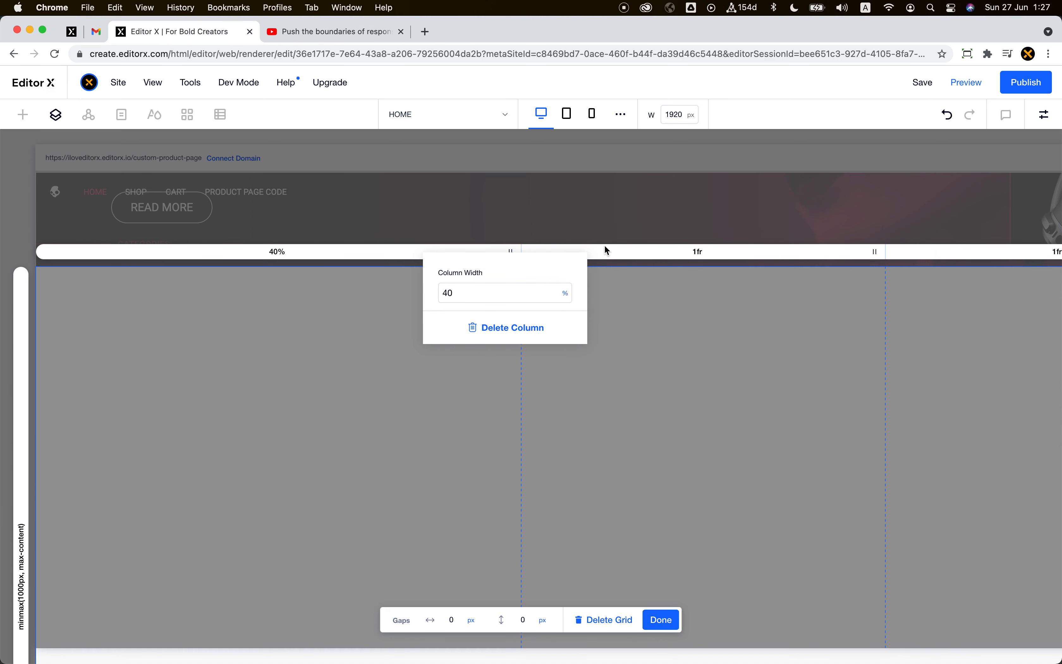
# Step: Set the second grid column's width to 40% and finish adjusting the grid
pyautogui.click(762, 304)
pyautogui.hscroll(2, 654, 273)
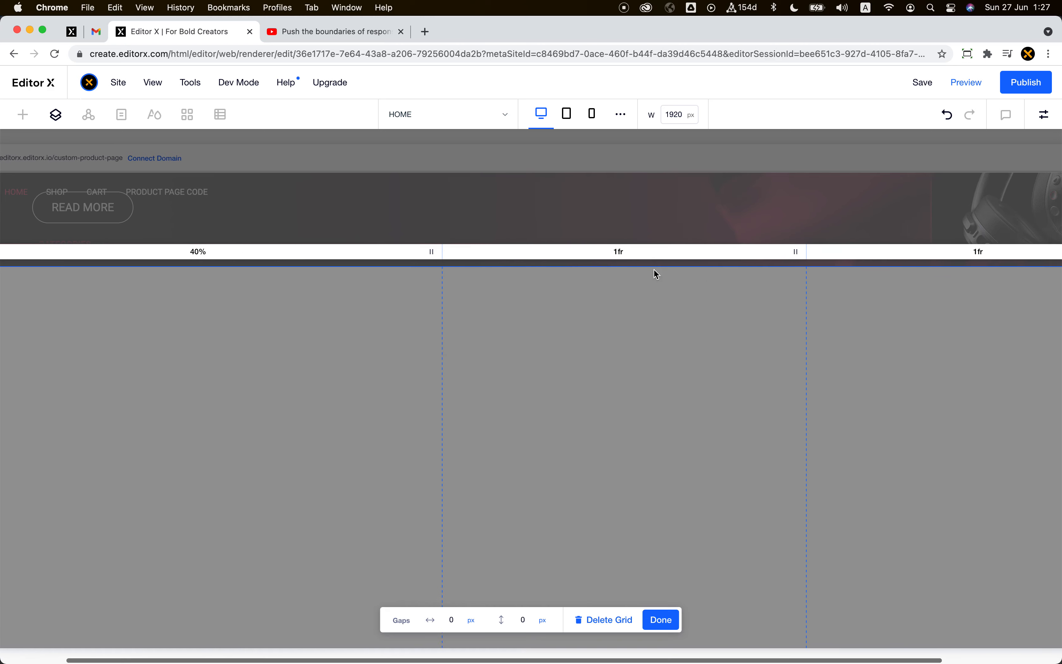
pyautogui.click(641, 254)
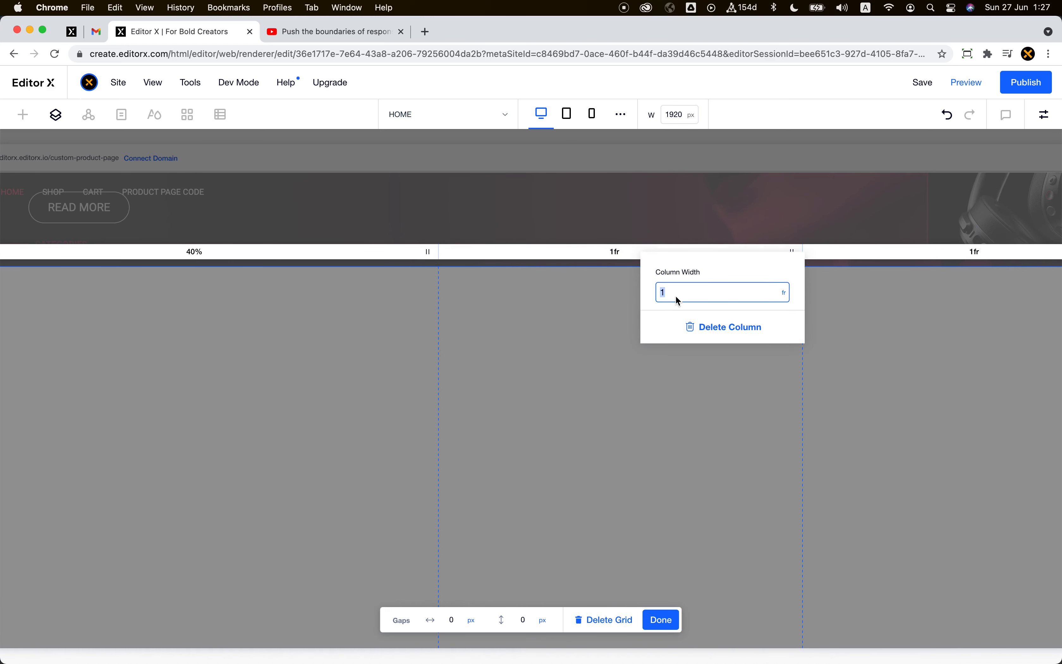
pyautogui.write('40')
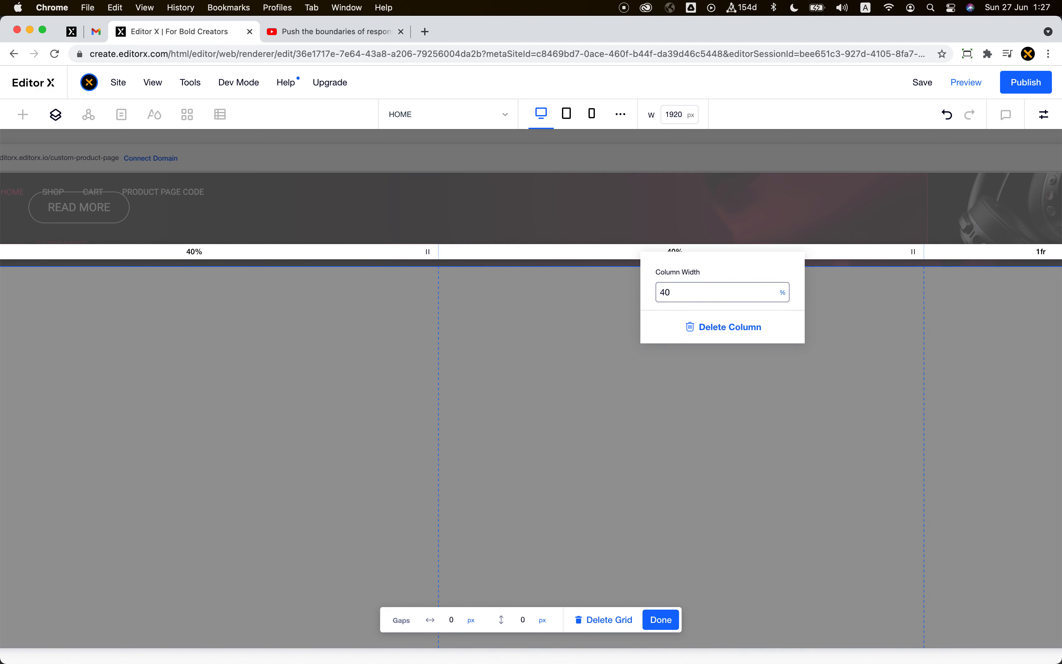
pyautogui.click(604, 361)
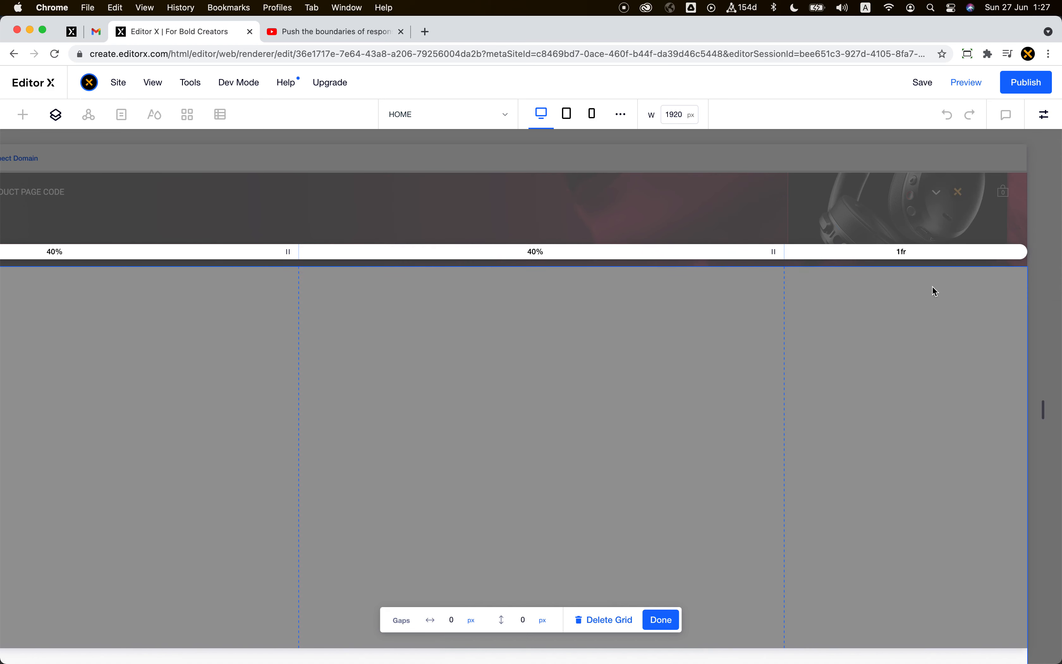
pyautogui.hscroll(-2, 811, 281)
pyautogui.hscroll(-8, 811, 281)
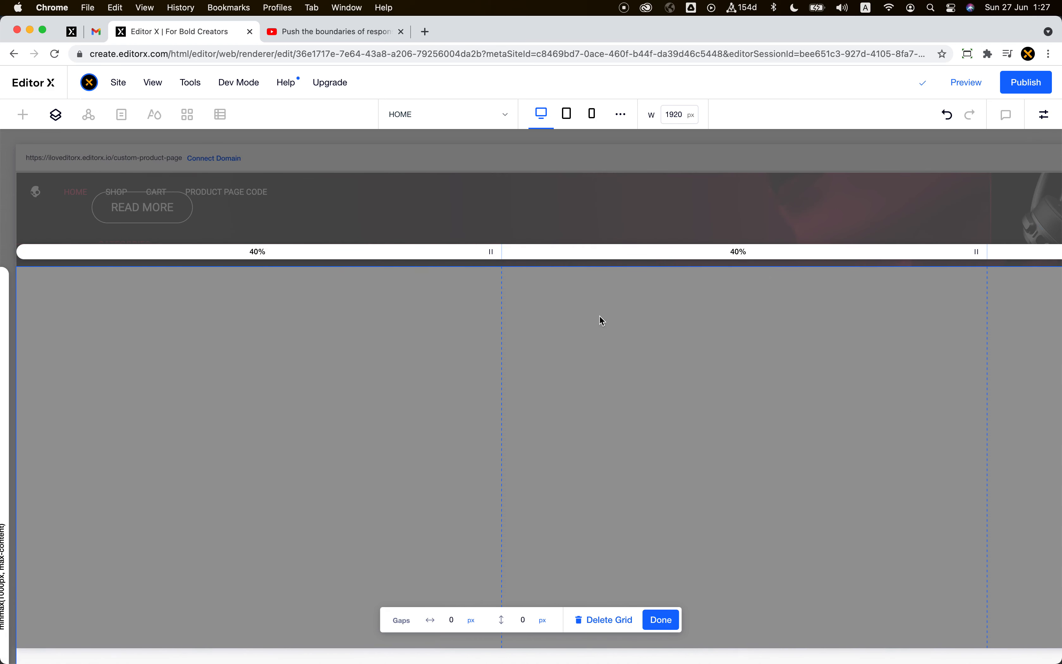
pyautogui.scroll(-1, 633, 345)
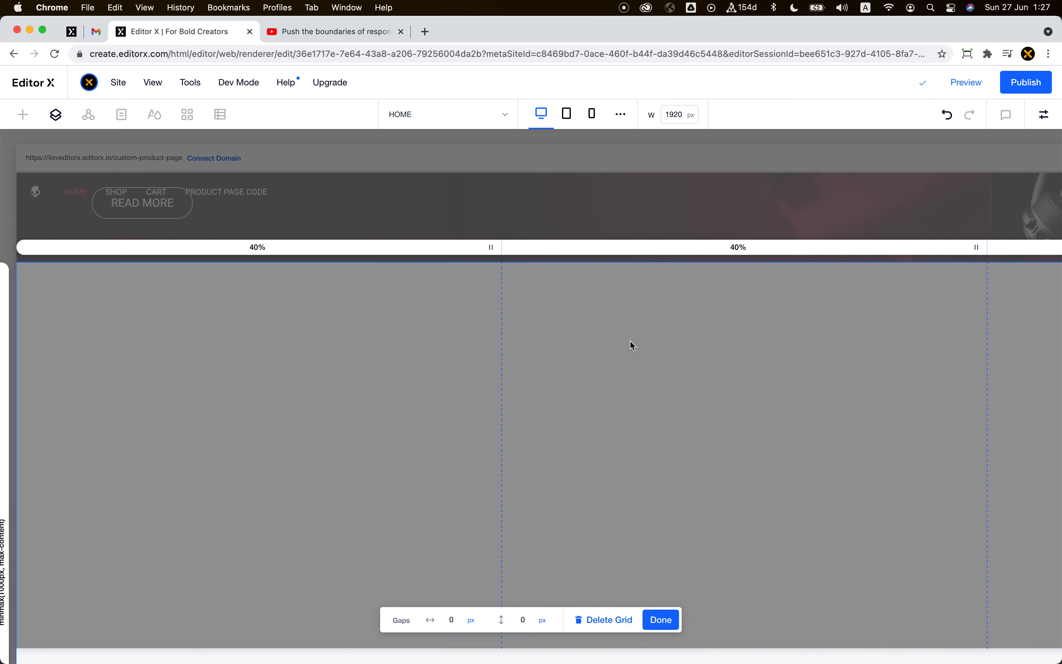
pyautogui.click(672, 621)
# Step: Add a container to the section's first grid column, about 104 px below the section's upper edge
pyautogui.hscroll(3, 646, 445)
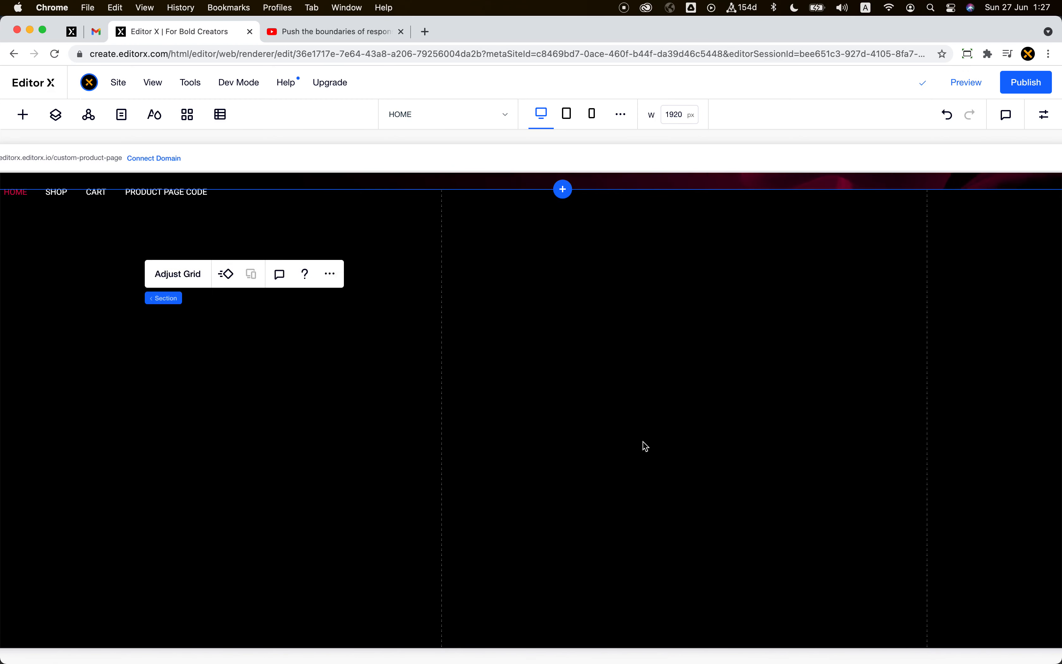
pyautogui.hscroll(-3, 643, 441)
pyautogui.hscroll(10, 643, 441)
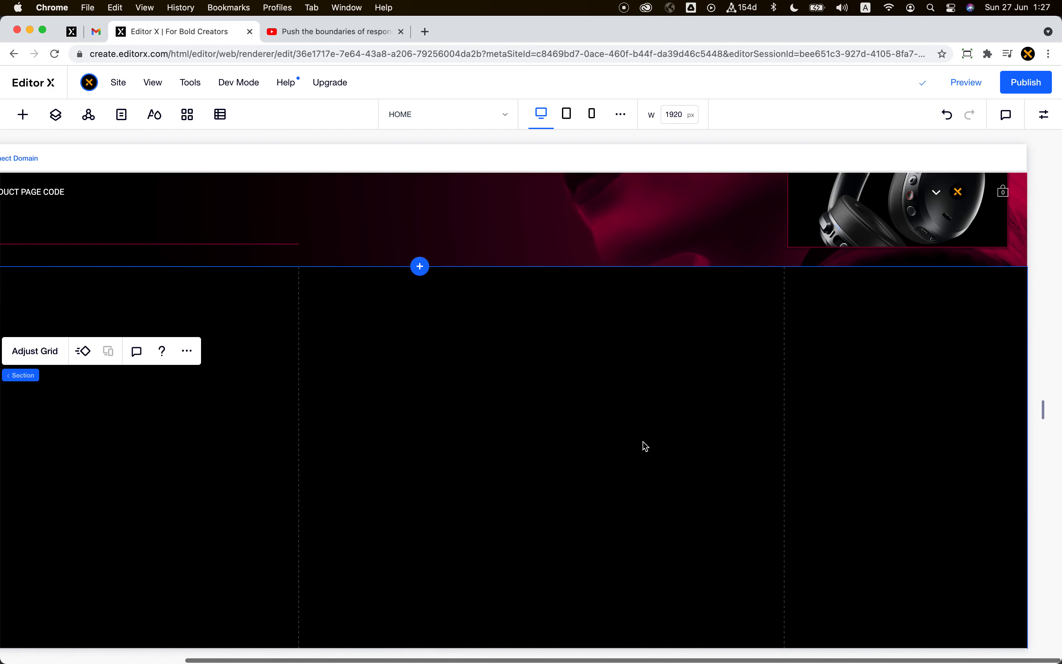
pyautogui.hscroll(-8, 643, 441)
pyautogui.click(374, 451)
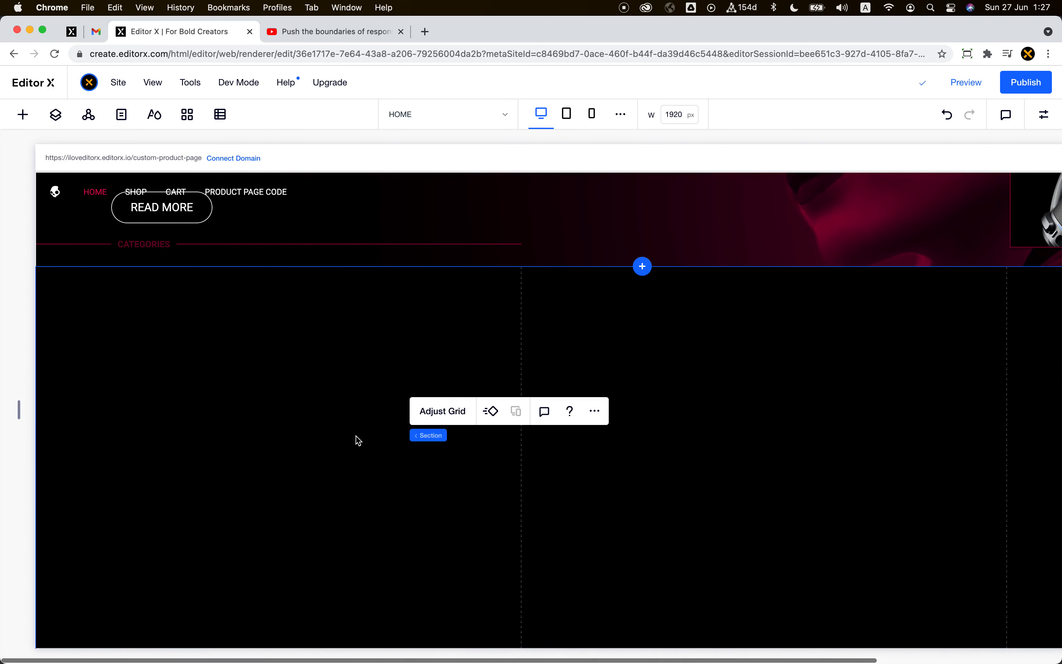
pyautogui.click(22, 115)
pyautogui.moveTo(241, 329); pyautogui.dragTo(277, 399)
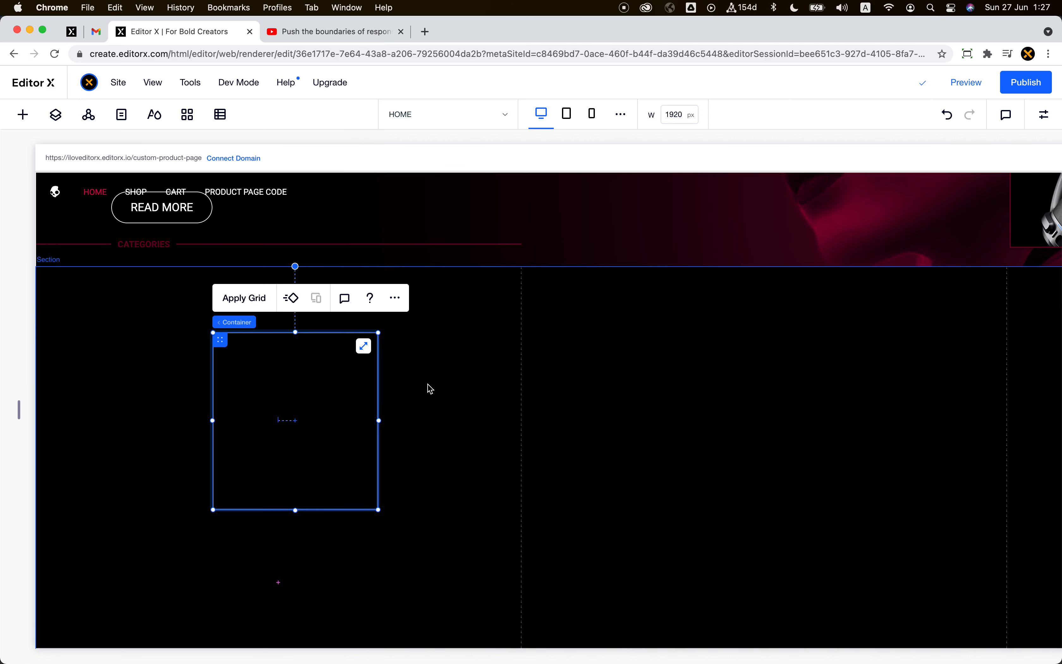
# Step: Dock the container to the left as well as the top, with left and top margins of 0
pyautogui.click(1044, 114)
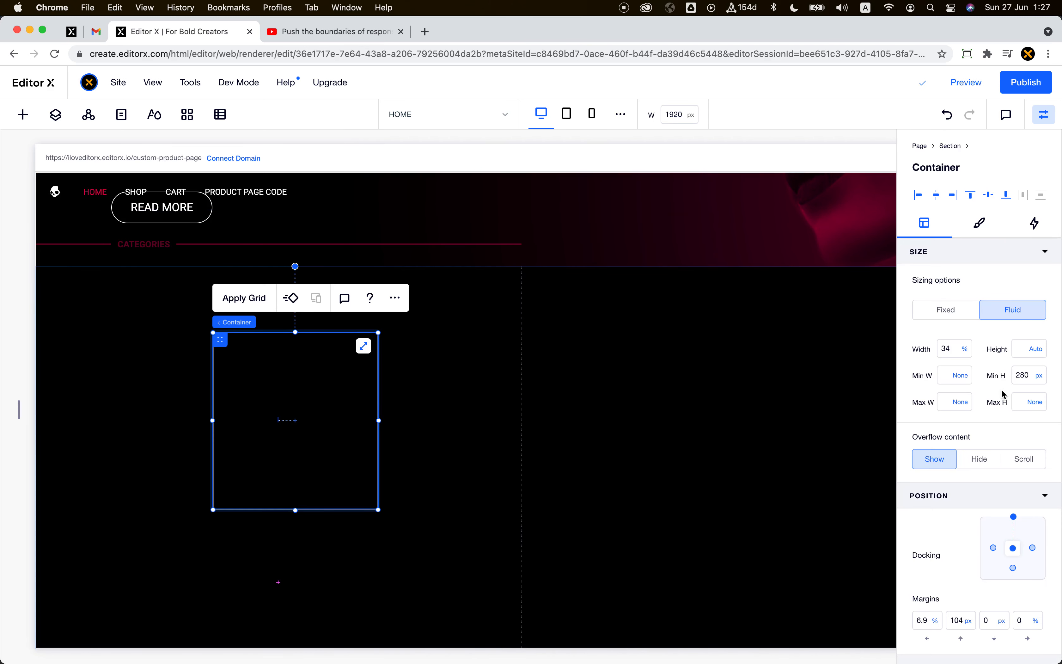
pyautogui.click(993, 548)
pyautogui.click(929, 620)
pyautogui.write('0')
pyautogui.press('Tab')
pyautogui.write('0')
pyautogui.press('Tab')
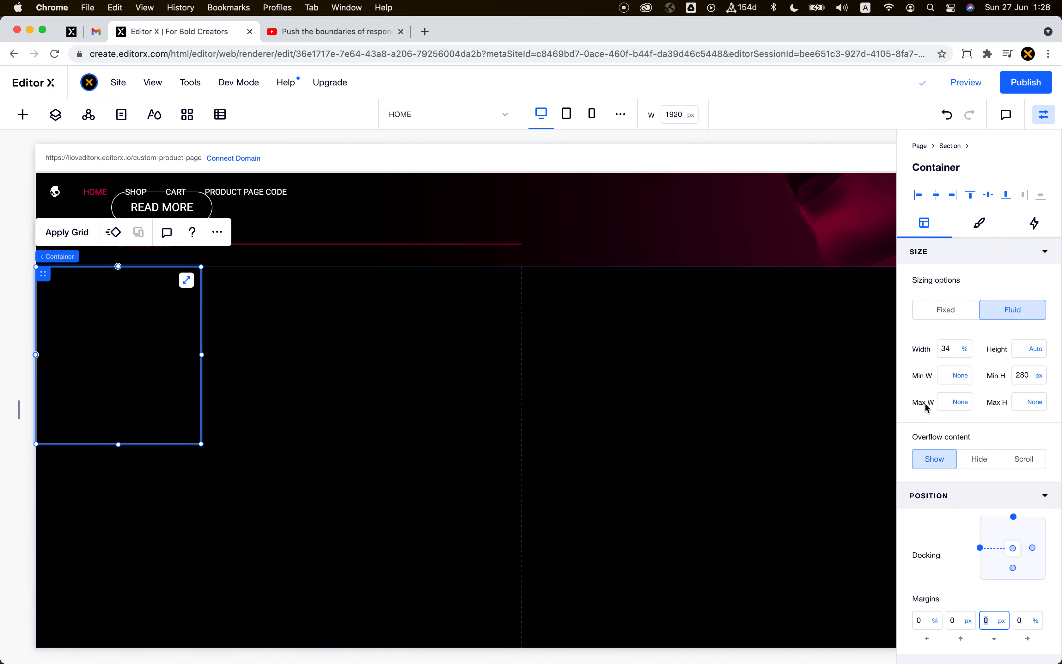
# Step: Set the container's width to 100% and its height to 100 vh
pyautogui.click(951, 347)
pyautogui.write('100')
pyautogui.press('Tab')
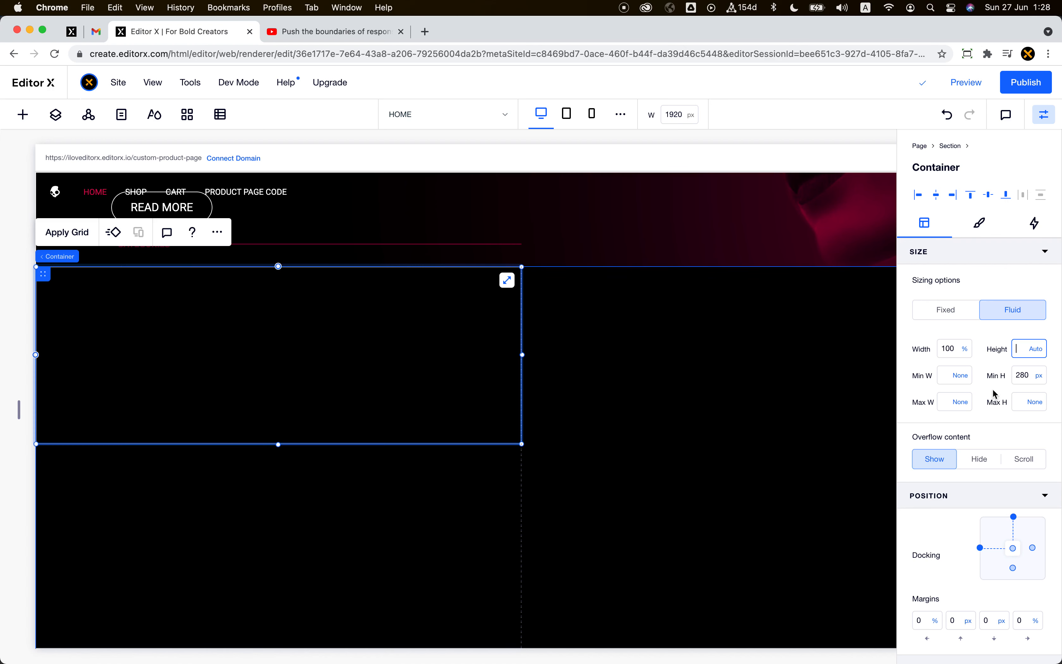
pyautogui.write('10')
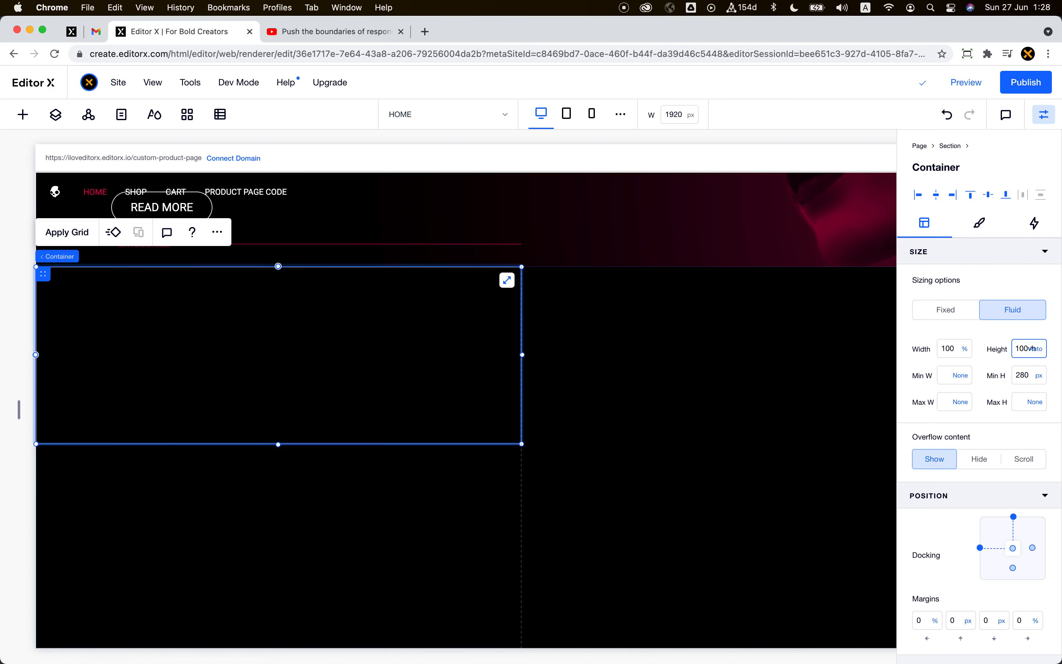
pyautogui.write('0vh')
pyautogui.press('Return')
pyautogui.scroll(-3, 671, 394)
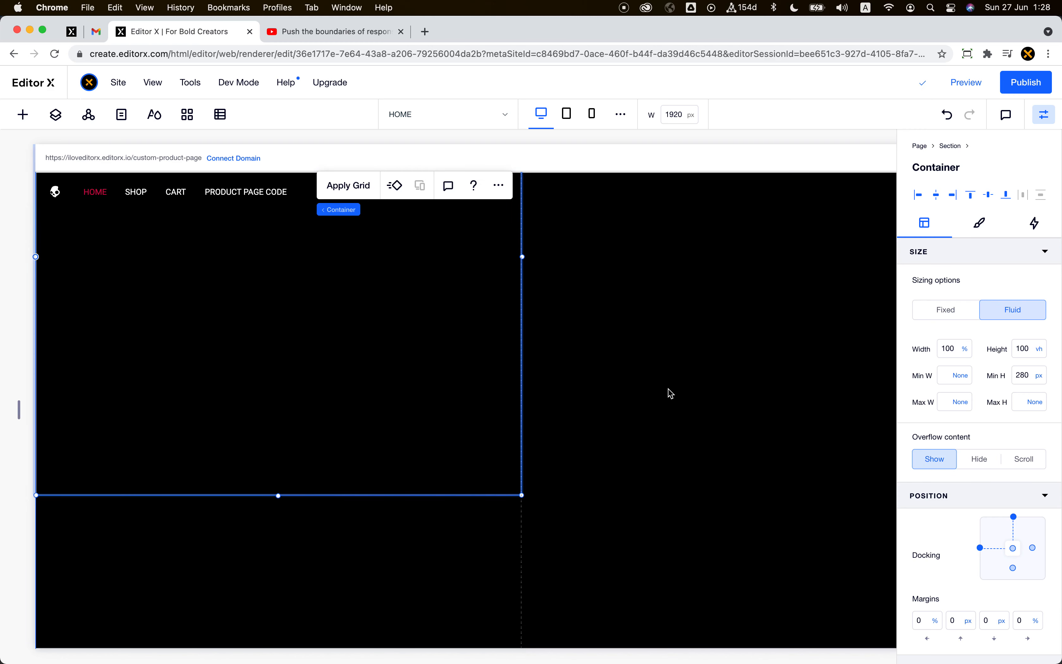
pyautogui.hscroll(2, 688, 396)
pyautogui.click(647, 397)
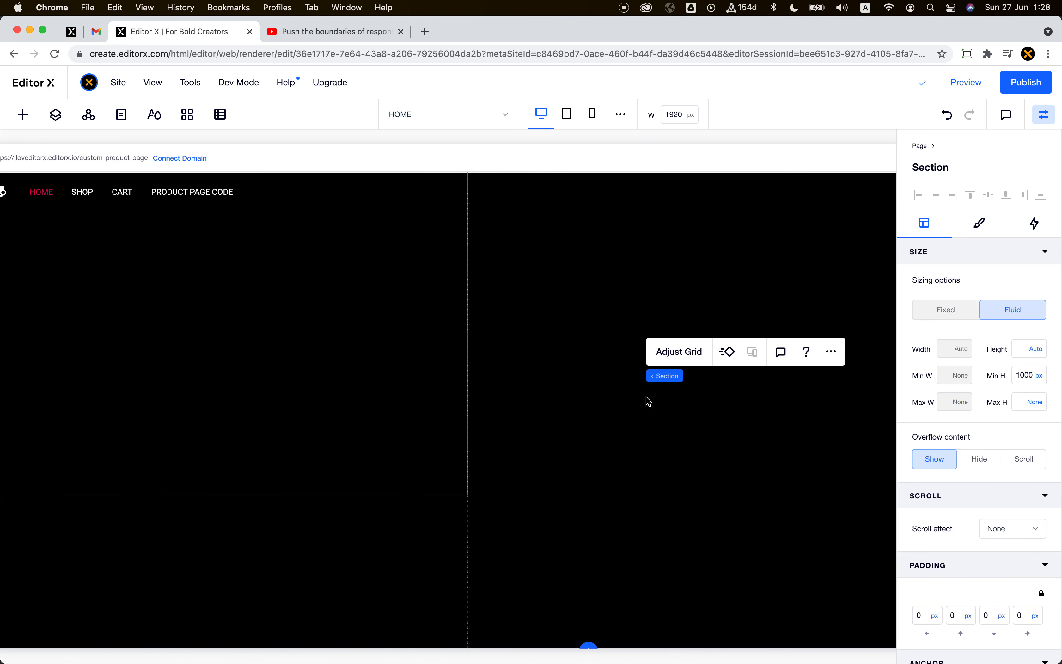
pyautogui.scroll(2, 576, 382)
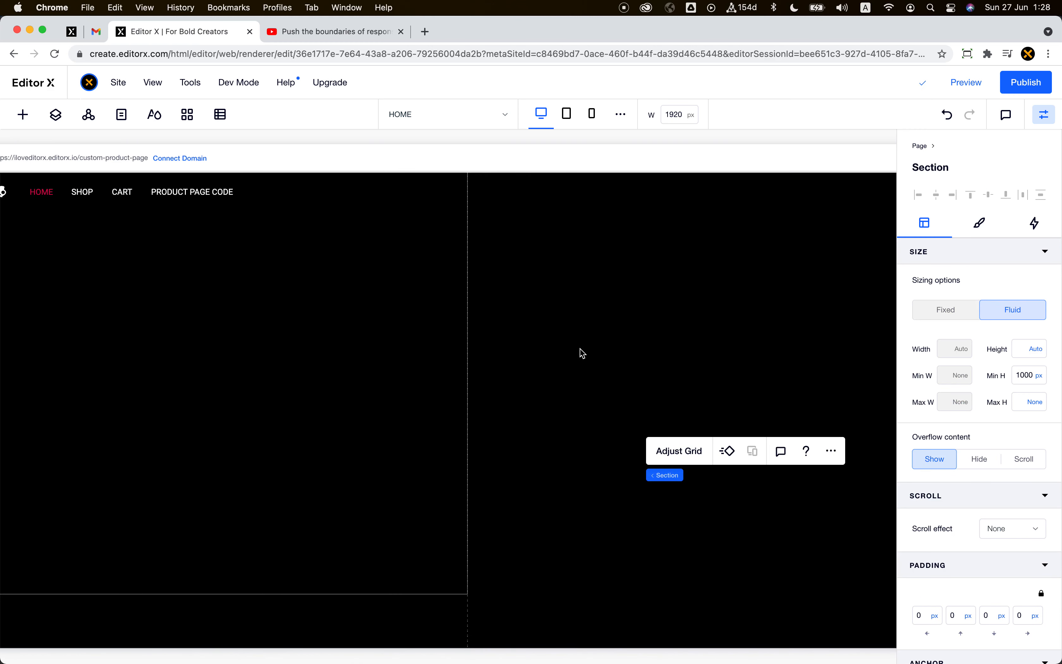
# Step: Switch to the Figma mock-up and compare the W7 collection block with the neighbouring columns of Frame 2
pyautogui.press('super+Tab')
pyautogui.scroll(-1, 580, 349)
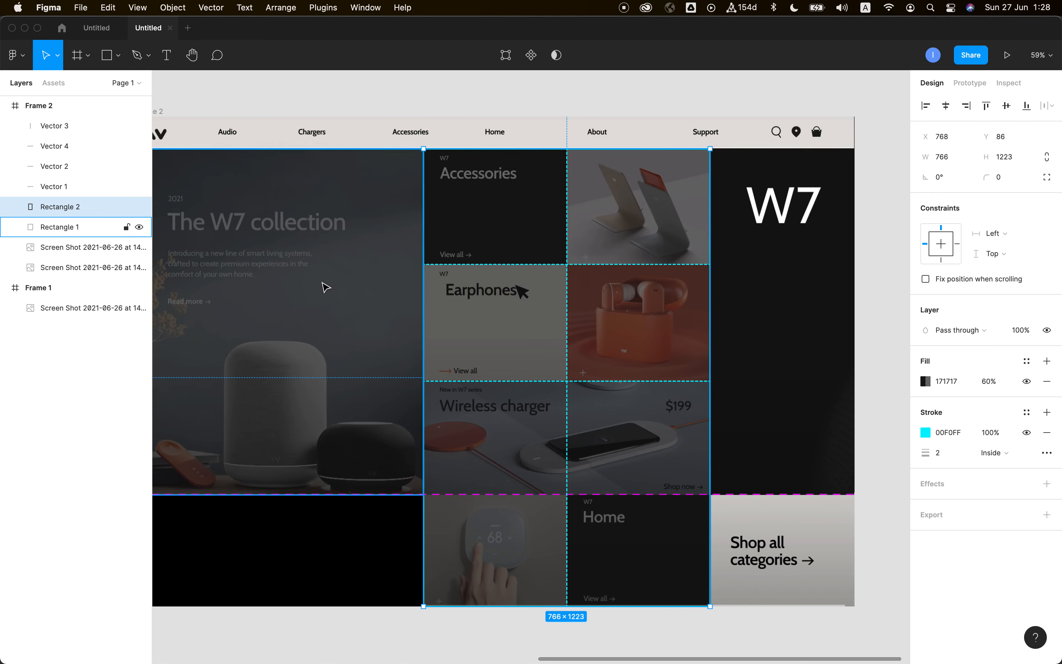
pyautogui.hscroll(-3, 325, 287)
pyautogui.scroll(1, 325, 286)
pyautogui.hscroll(2, 375, 293)
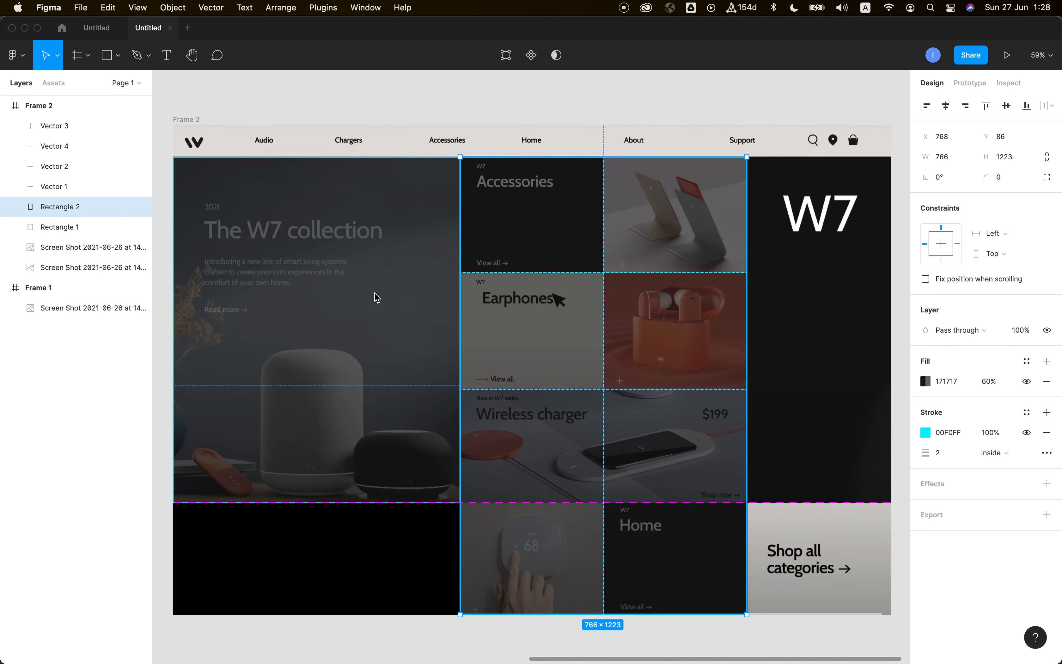
pyautogui.hscroll(-1, 375, 293)
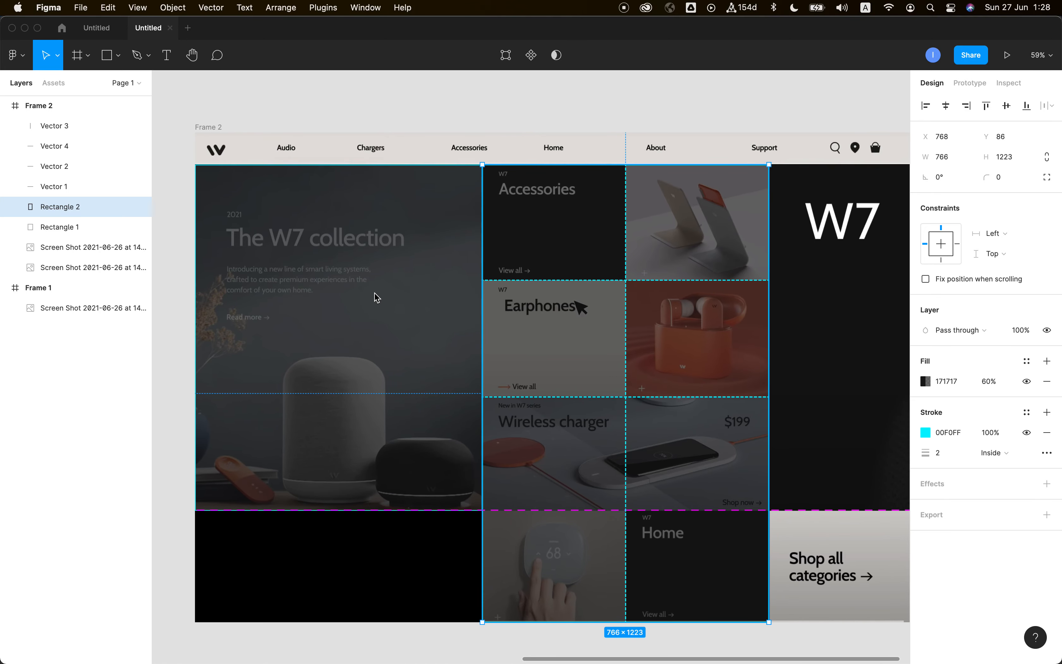
# Step: Switch back to the Editor X site editor and set the first-column container's border width to 0 px
pyautogui.press('super+Tab')
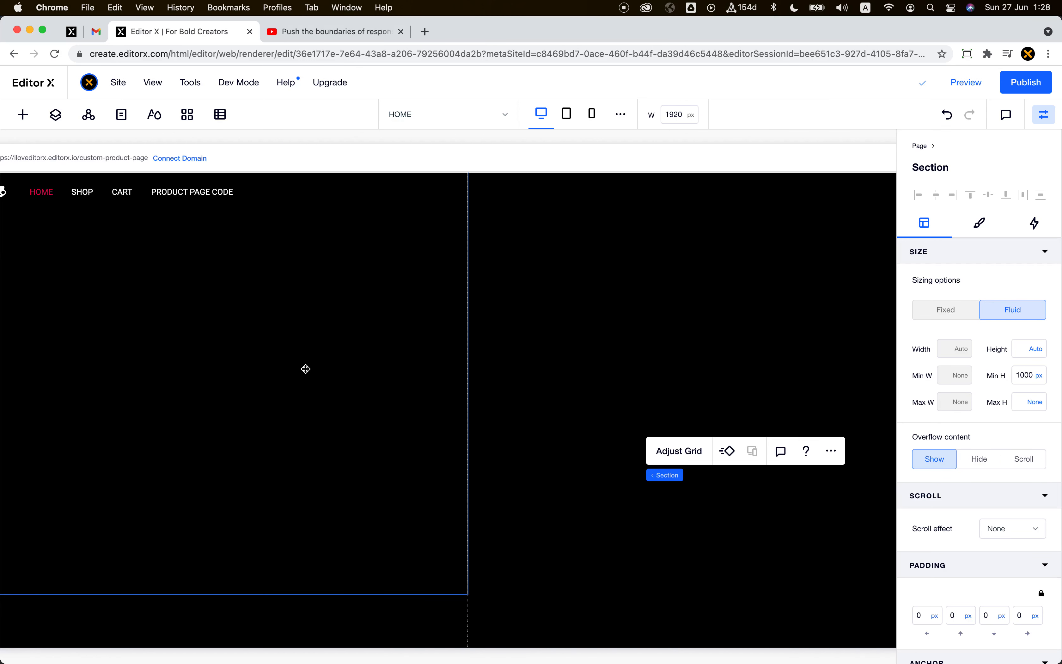
pyautogui.click(308, 373)
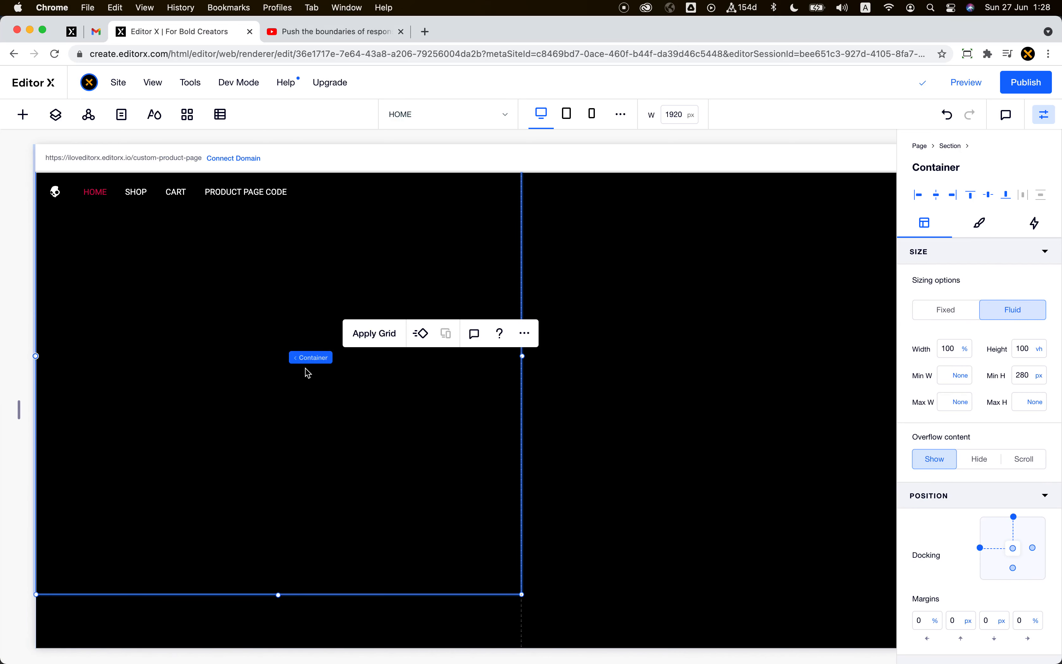
pyautogui.click(979, 231)
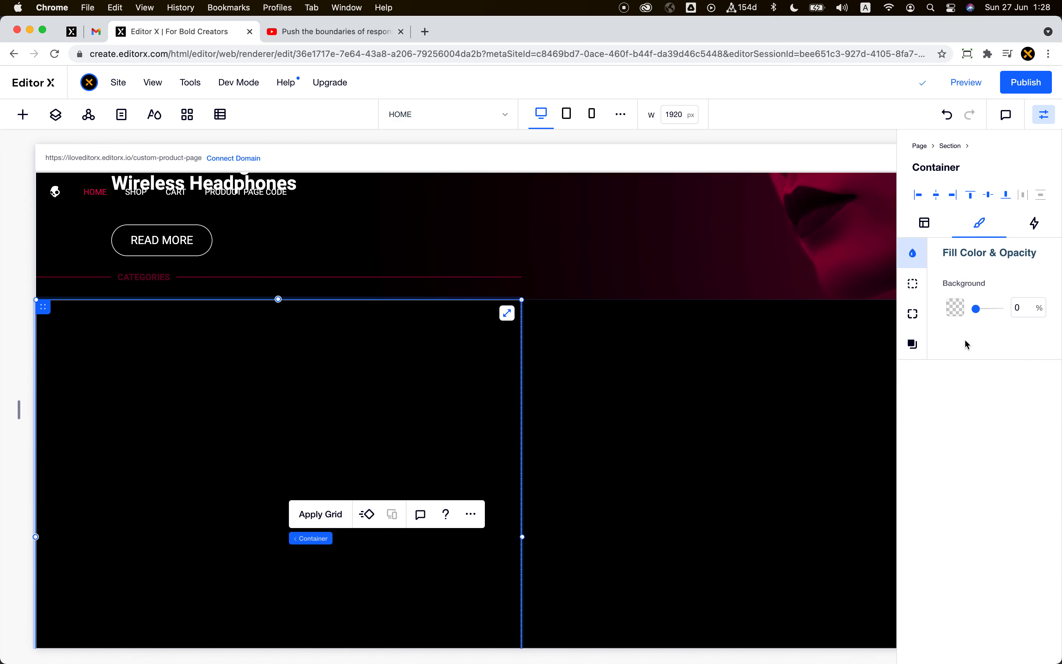
pyautogui.click(913, 284)
pyautogui.click(1035, 372)
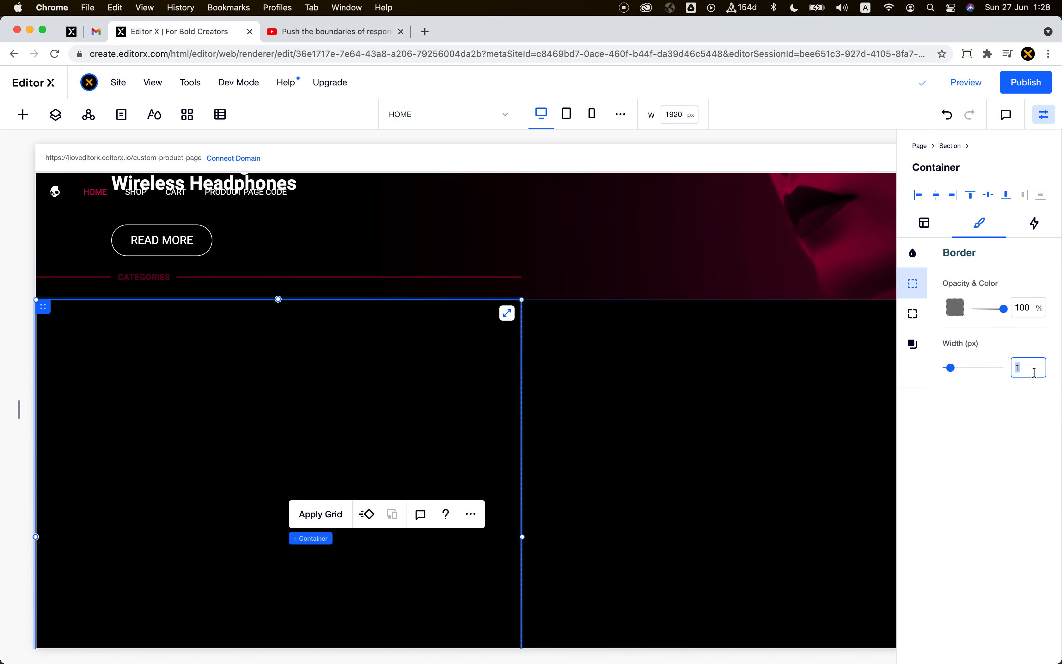
pyautogui.write('0')
pyautogui.click(701, 430)
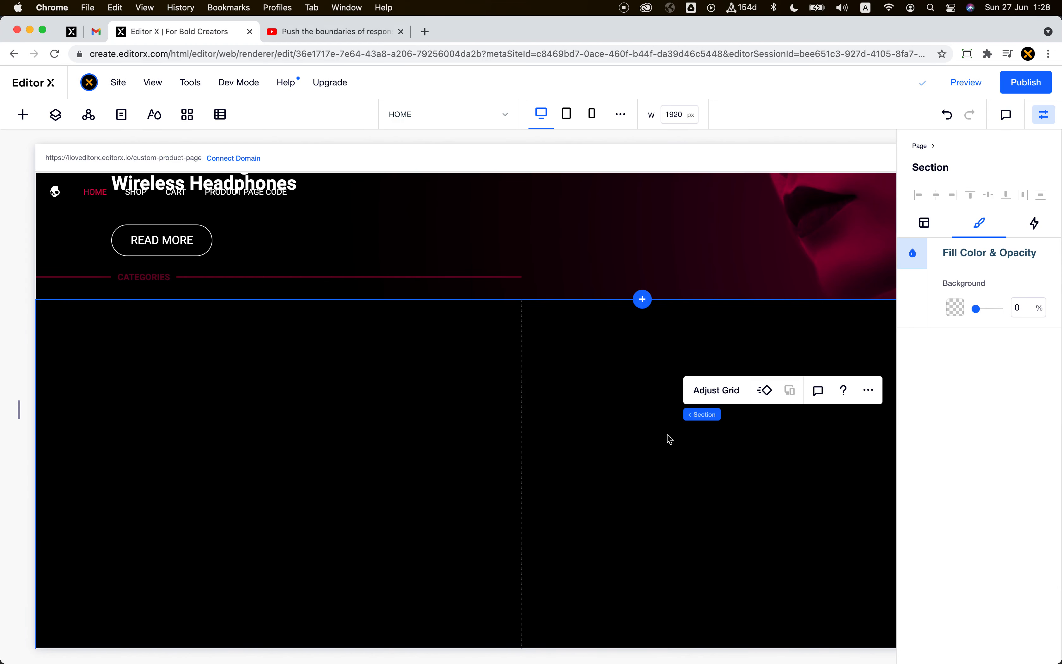
# Step: Copy the Skullcandy Collection text stack with its Read More button from the finished collection section
pyautogui.click(481, 396)
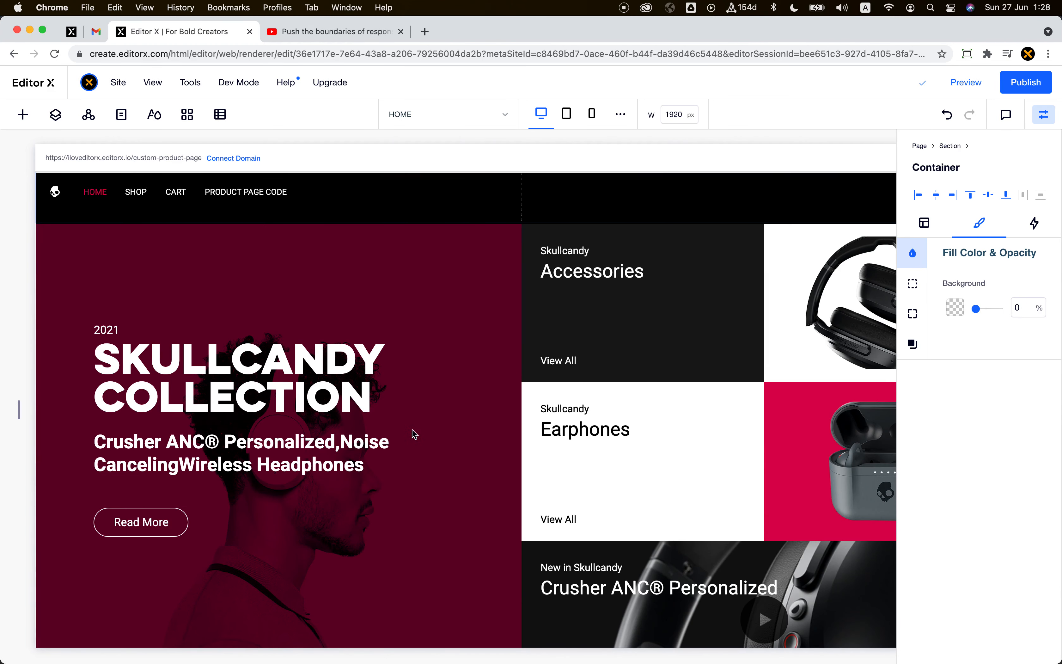
pyautogui.click(220, 488)
pyautogui.click(267, 287)
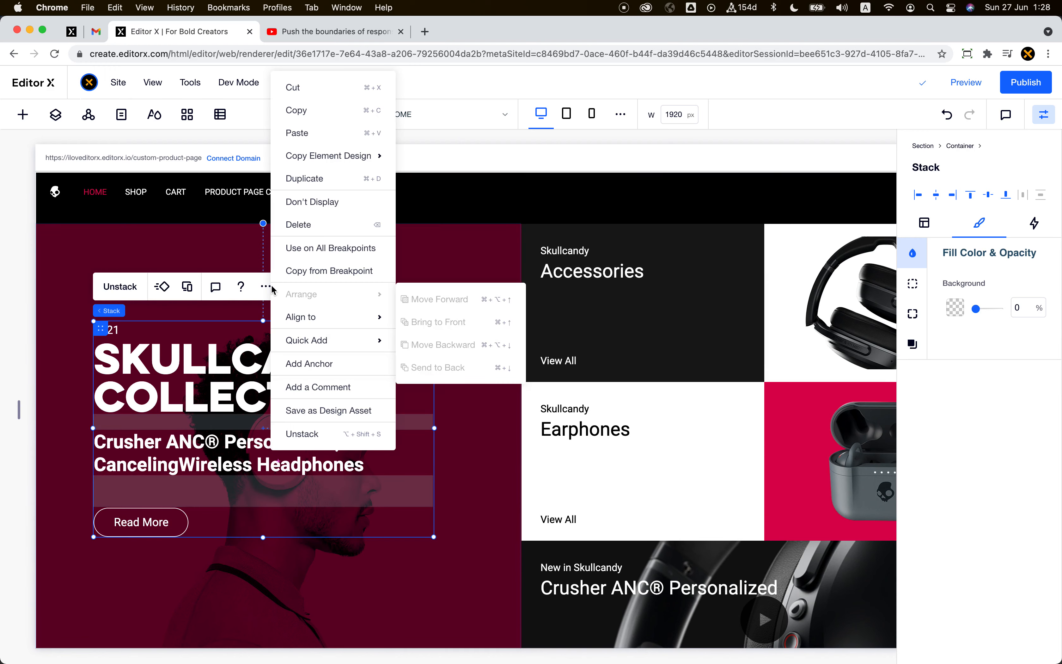
pyautogui.click(342, 112)
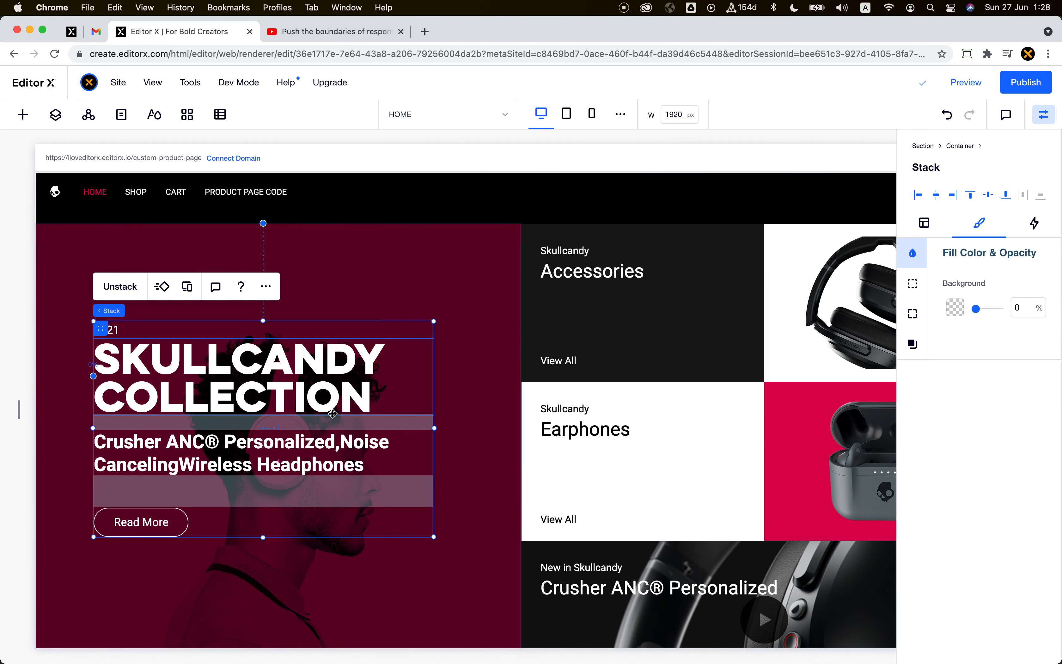
pyautogui.scroll(3, 293, 444)
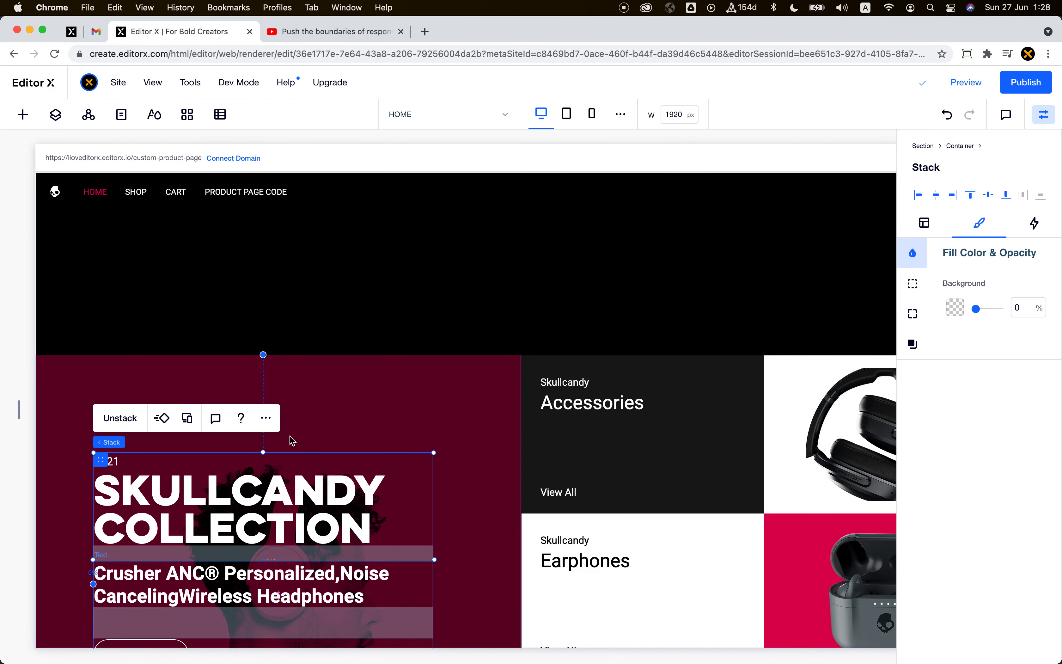
pyautogui.scroll(-3, 291, 439)
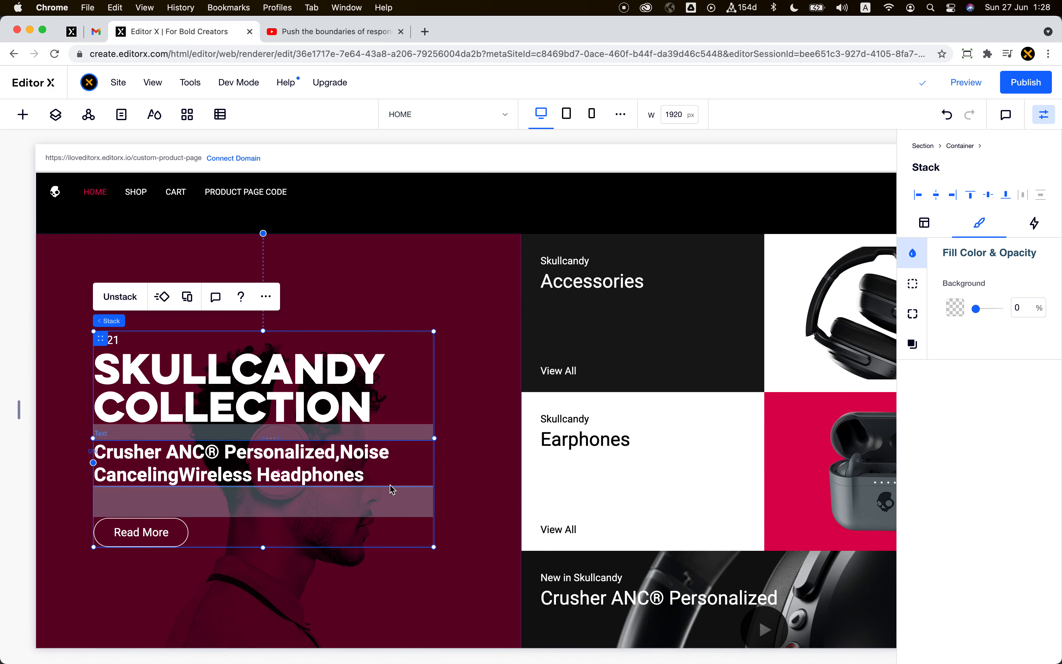
# Step: Paste the copied Skullcandy Collection stack into the empty first-column container of the new section
pyautogui.scroll(5, 402, 488)
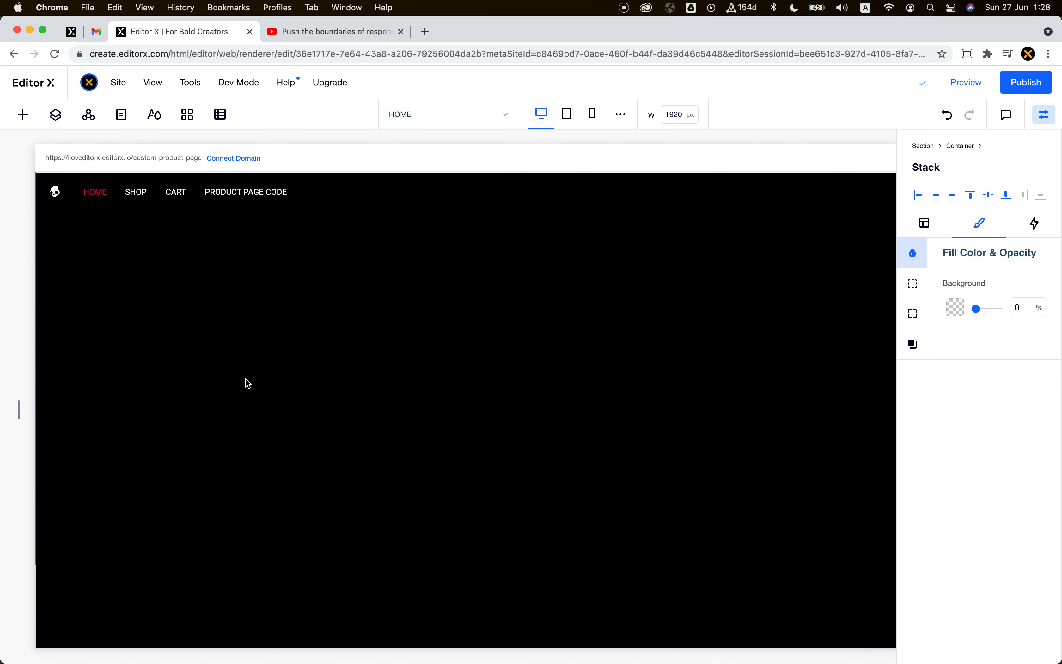
pyautogui.click(245, 377)
pyautogui.scroll(3, 239, 372)
pyautogui.rightClick(174, 393)
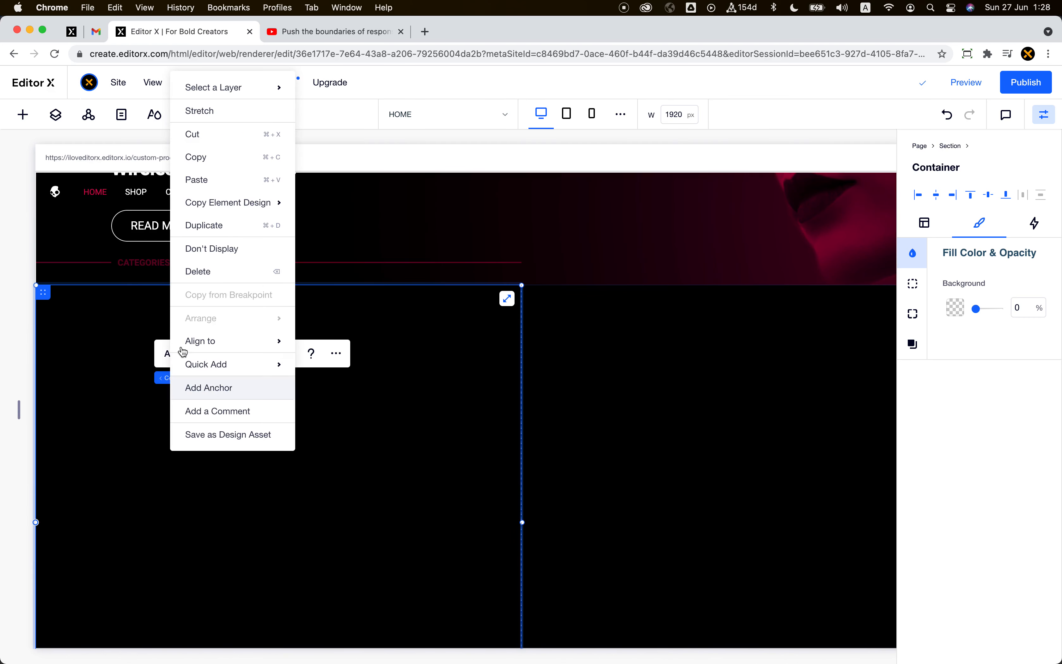
pyautogui.click(237, 180)
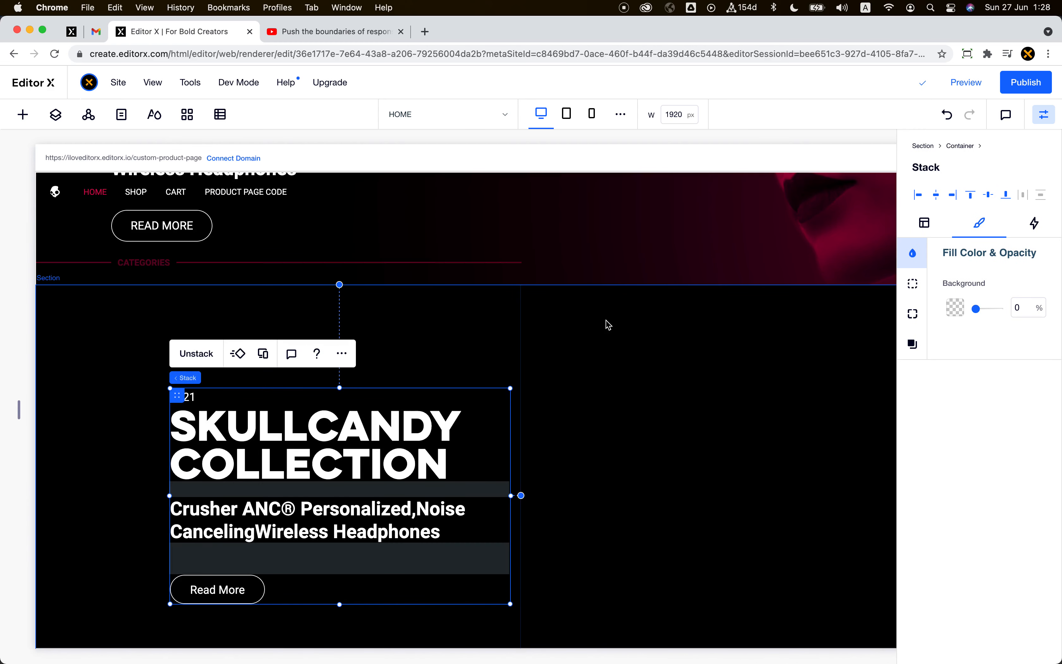
# Step: Remove the pasted stack's right docking so it is centred horizontally, and set its top margin to 20%
pyautogui.click(931, 227)
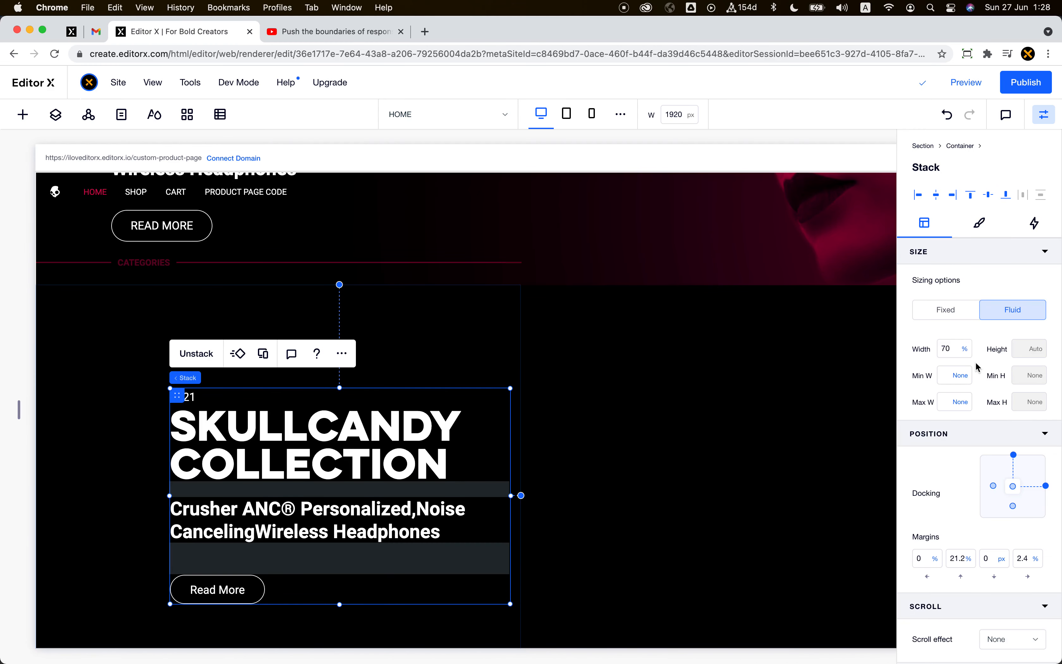
pyautogui.click(1046, 486)
pyautogui.click(957, 562)
pyautogui.write('20')
pyautogui.press('Tab')
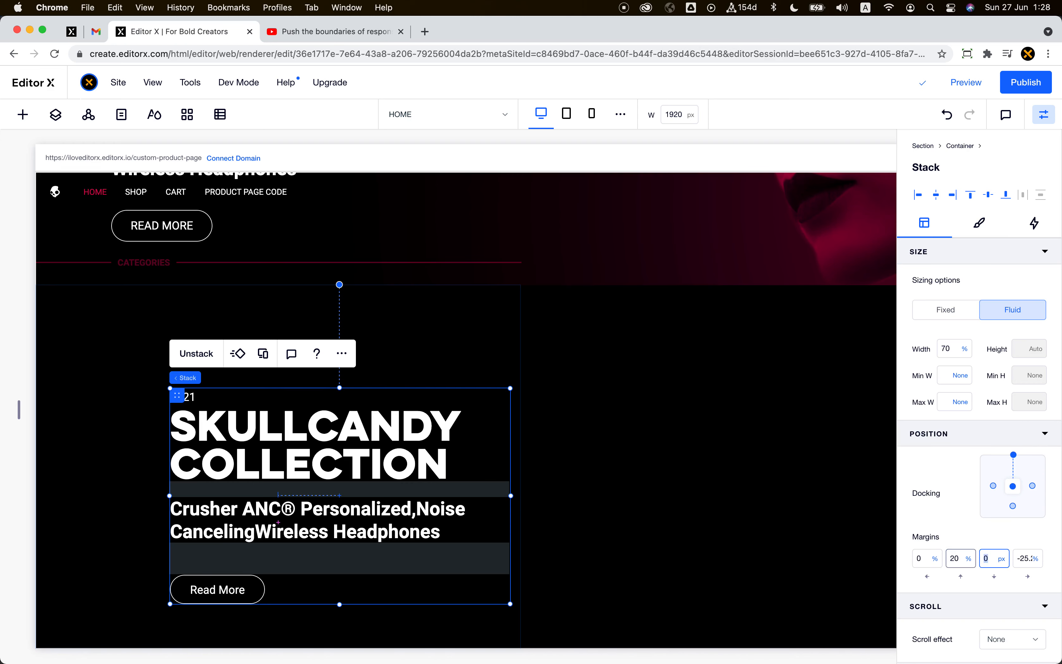
pyautogui.scroll(-4, 965, 527)
pyautogui.click(603, 448)
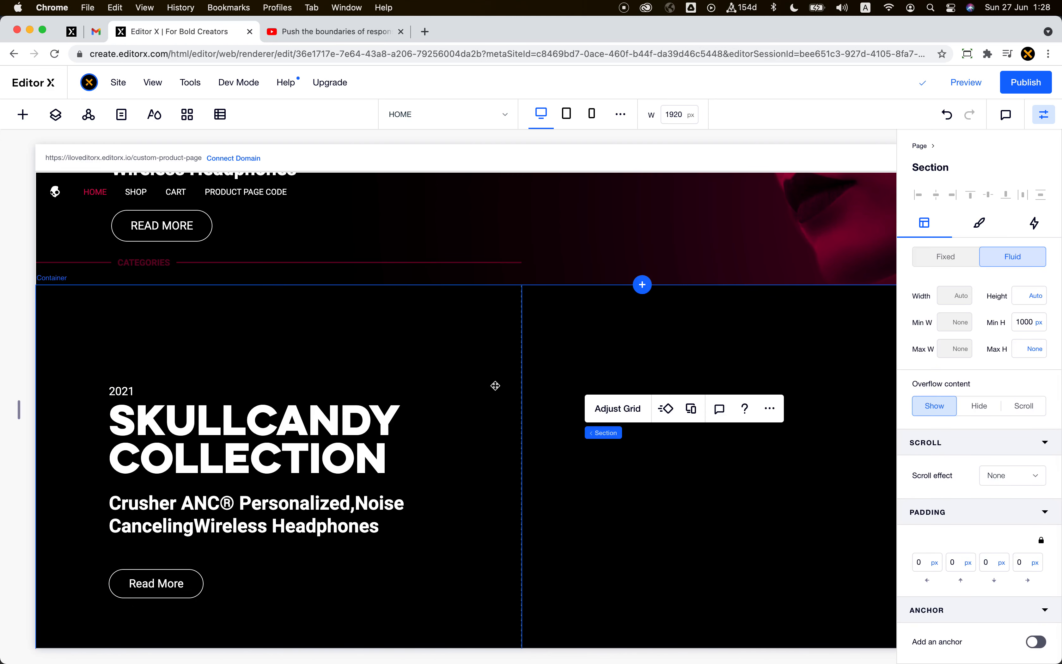
# Step: Give the first-column container a light grey background fill at 50% opacity
pyautogui.click(495, 385)
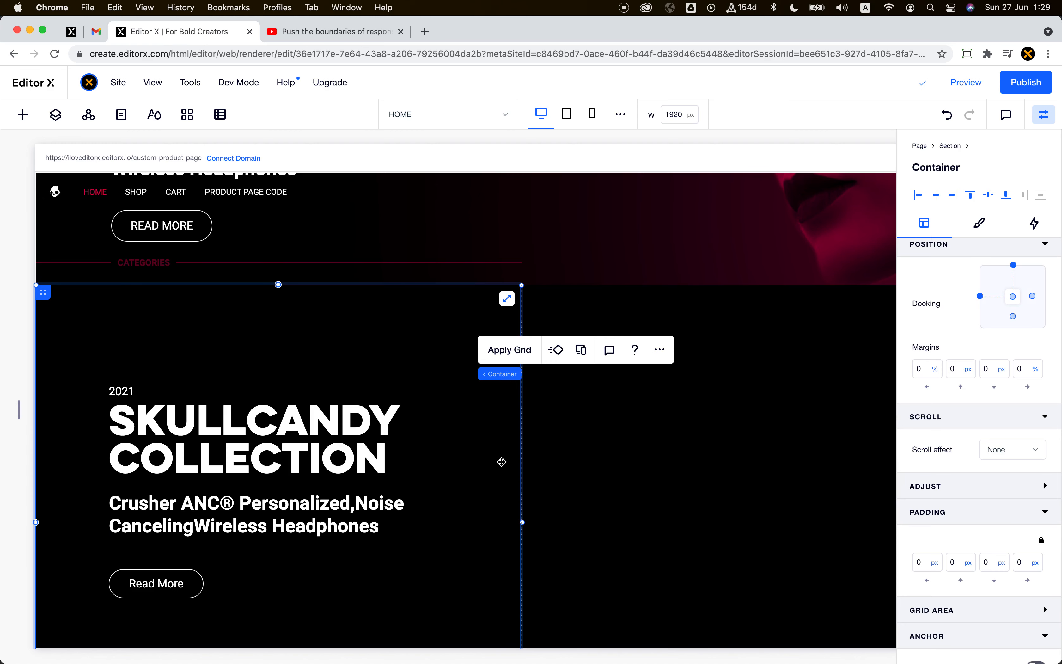
pyautogui.click(979, 223)
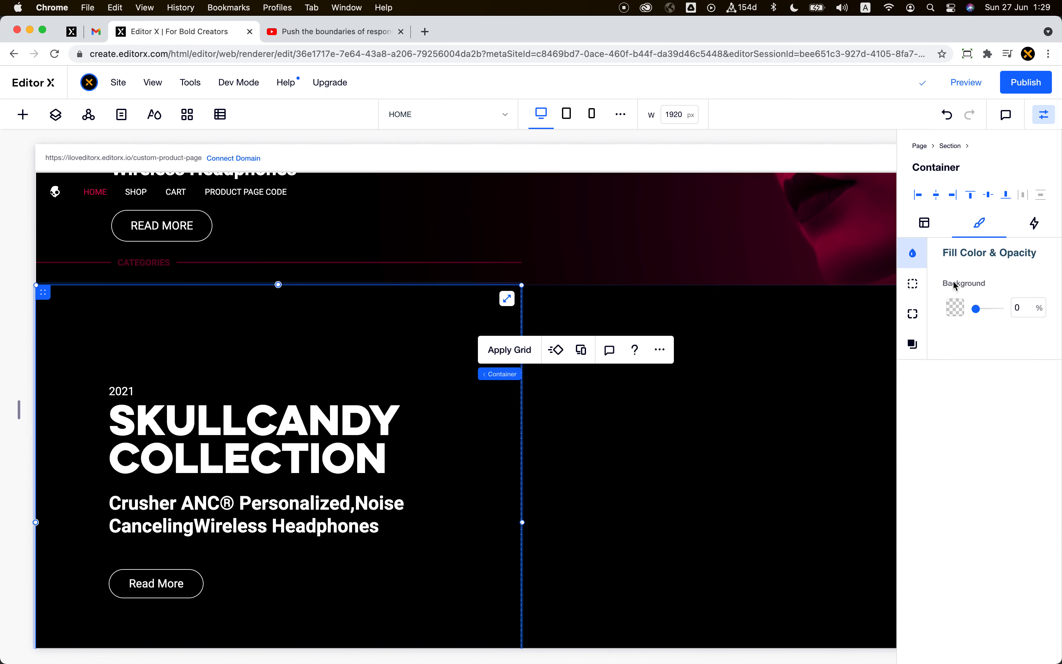
pyautogui.click(956, 309)
pyautogui.click(956, 390)
pyautogui.click(992, 280)
pyautogui.moveTo(1015, 308); pyautogui.dragTo(1023, 303)
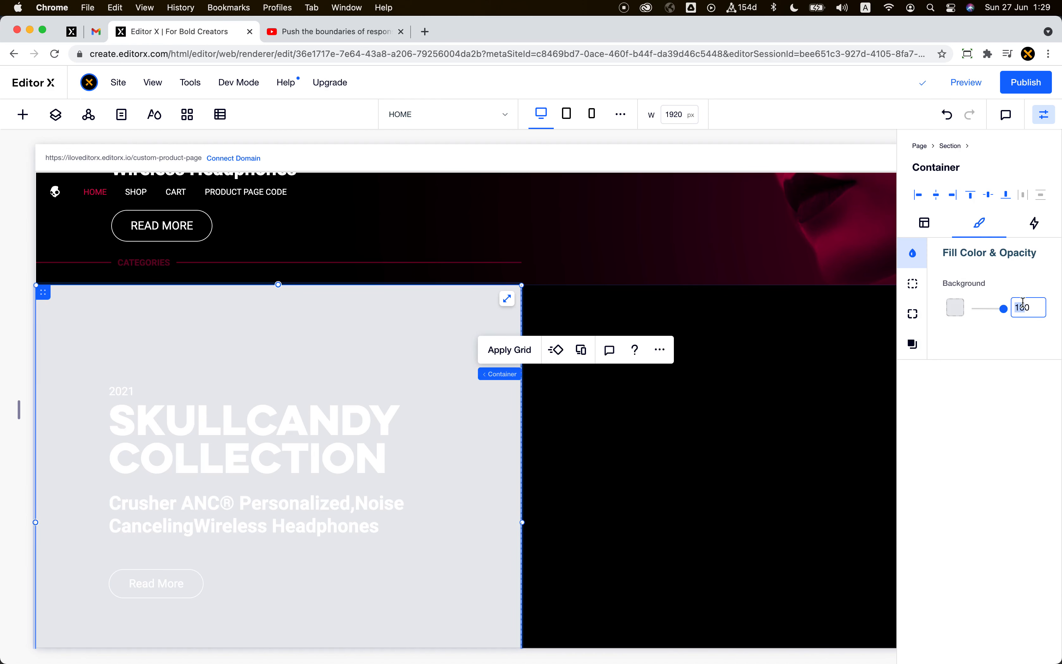
pyautogui.write('50')
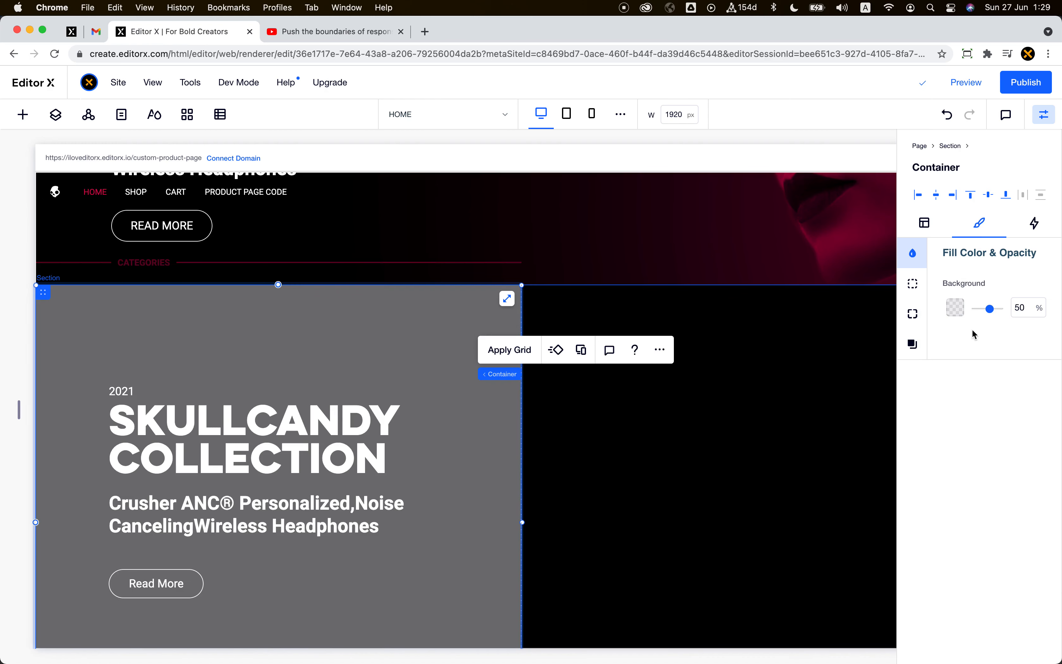
# Step: Try 5% opacity for the container's background fill, and settle on 10%
pyautogui.press('super+a')
pyautogui.write('5')
pyautogui.press('Return')
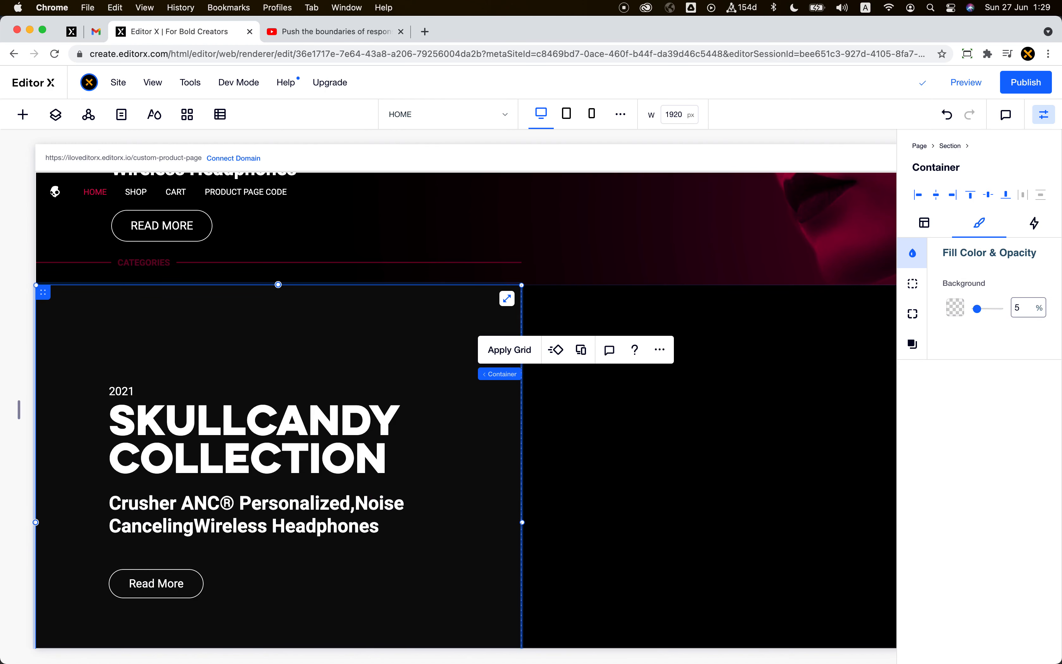
pyautogui.moveTo(1014, 310); pyautogui.dragTo(1028, 305)
pyautogui.write('10')
pyautogui.press('Return')
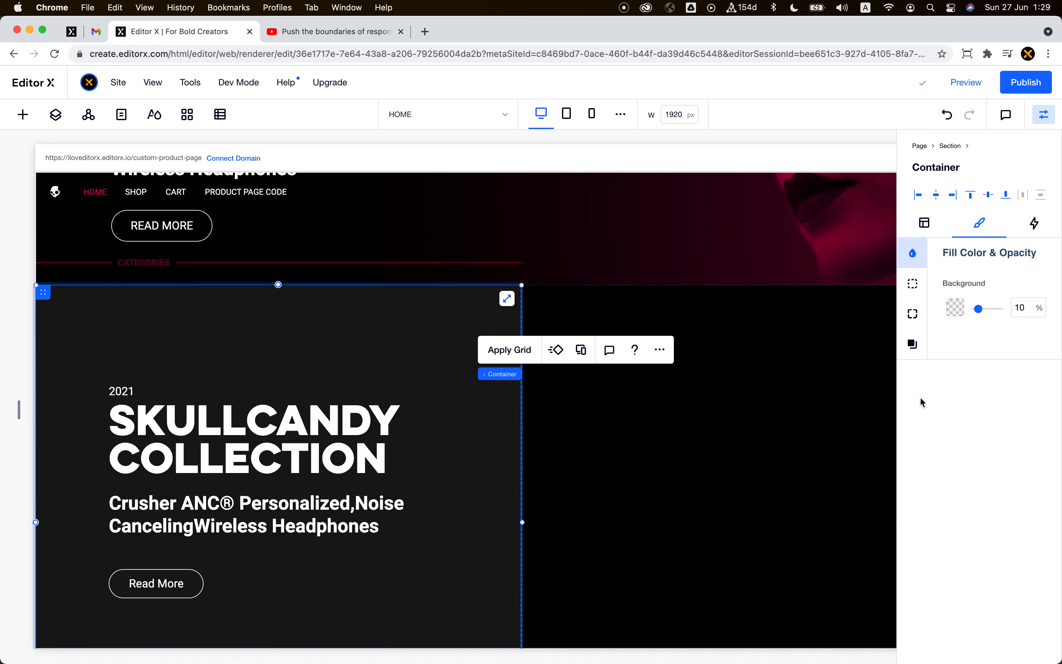
# Step: Copy the maroon portrait image from the first column of the finished collection section
pyautogui.click(687, 467)
pyautogui.scroll(-3, 579, 518)
pyautogui.scroll(-1, 579, 518)
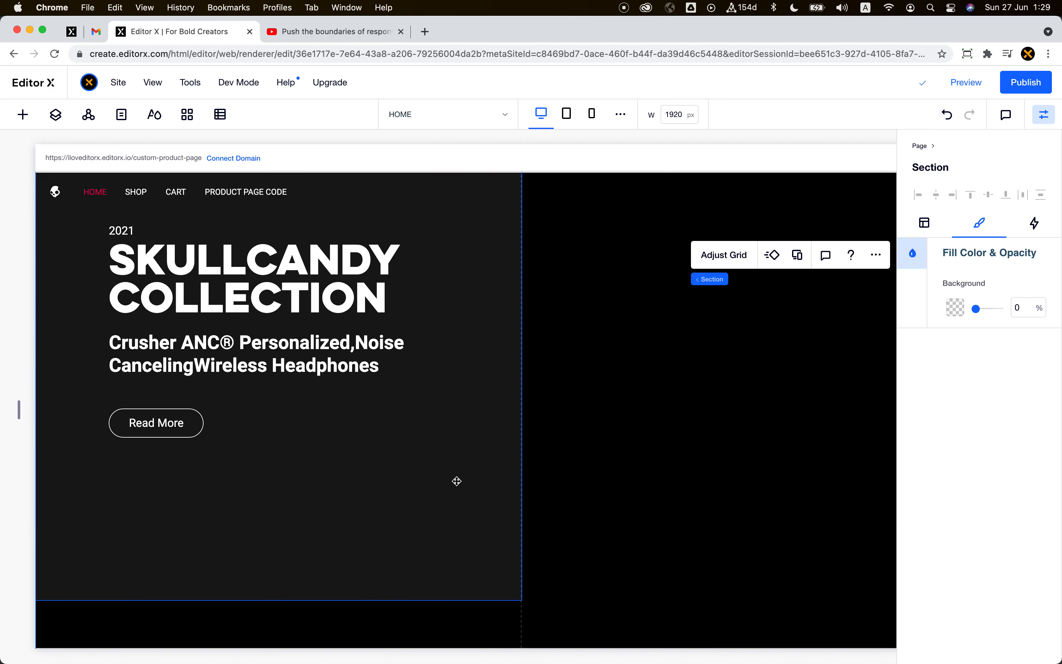
pyautogui.scroll(5, 457, 481)
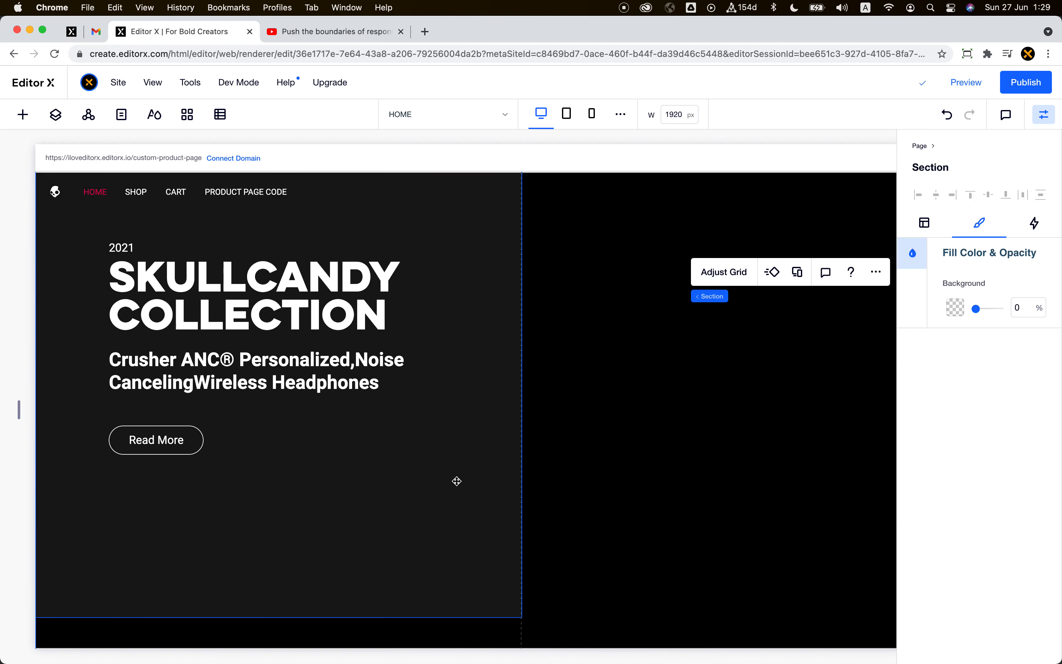
pyautogui.hscroll(2, 541, 469)
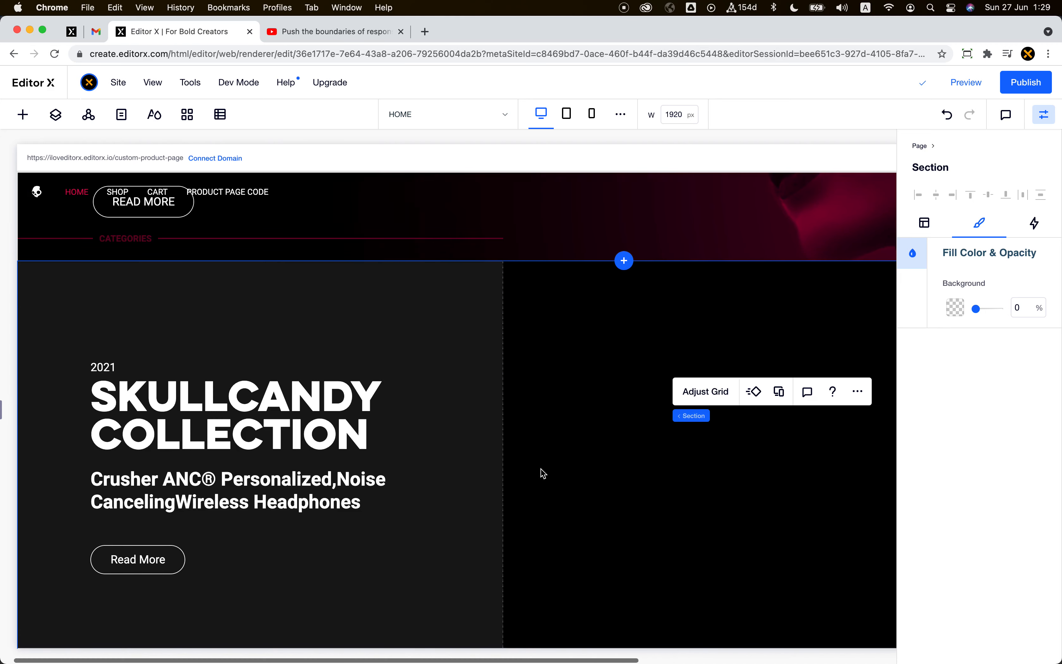
pyautogui.hscroll(-2, 541, 469)
pyautogui.scroll(-13, 541, 469)
pyautogui.scroll(-5, 543, 473)
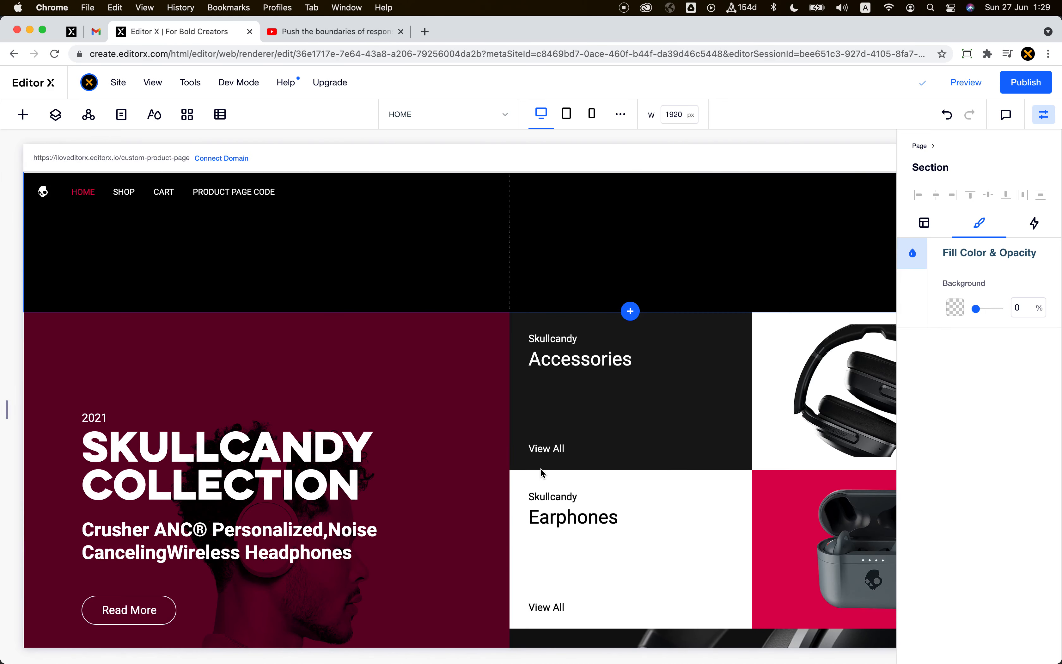
pyautogui.scroll(-2, 543, 473)
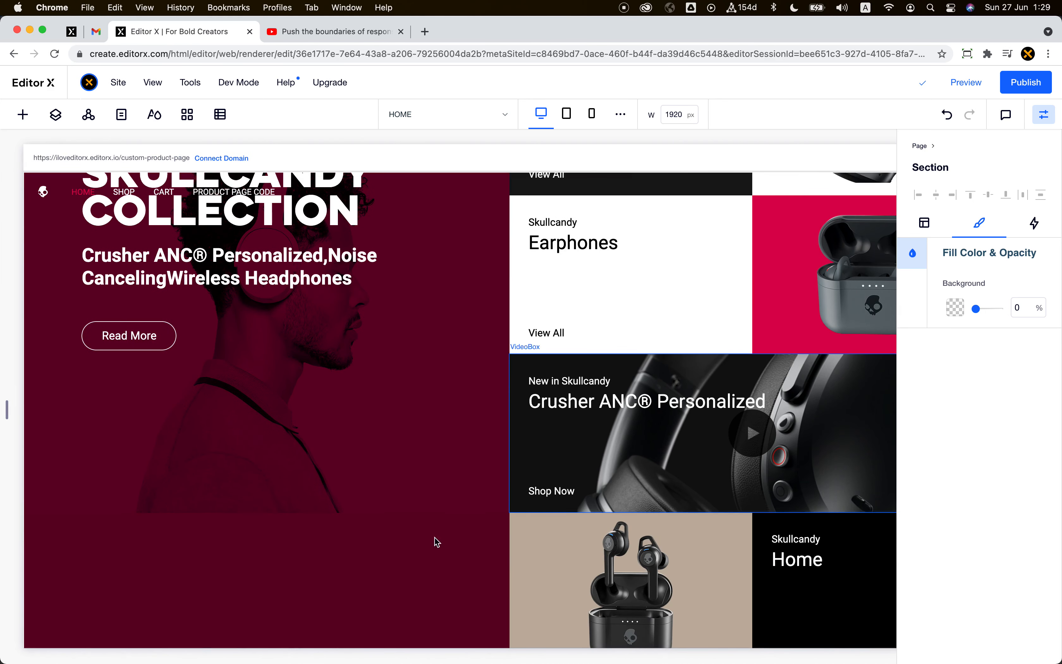
pyautogui.click(392, 559)
pyautogui.rightClick(391, 557)
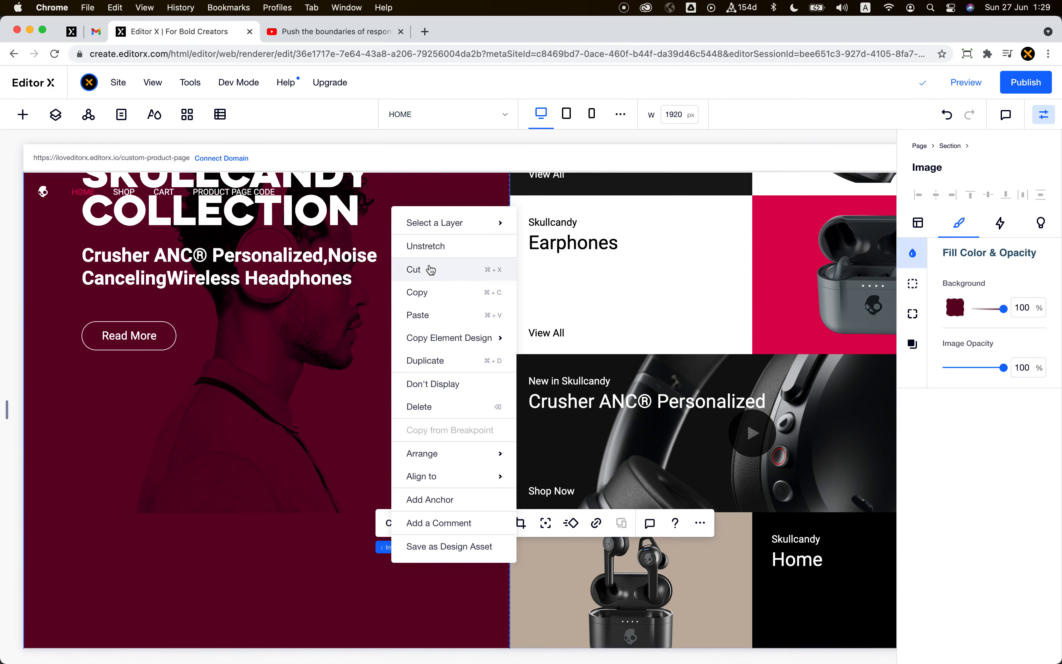
pyautogui.click(449, 314)
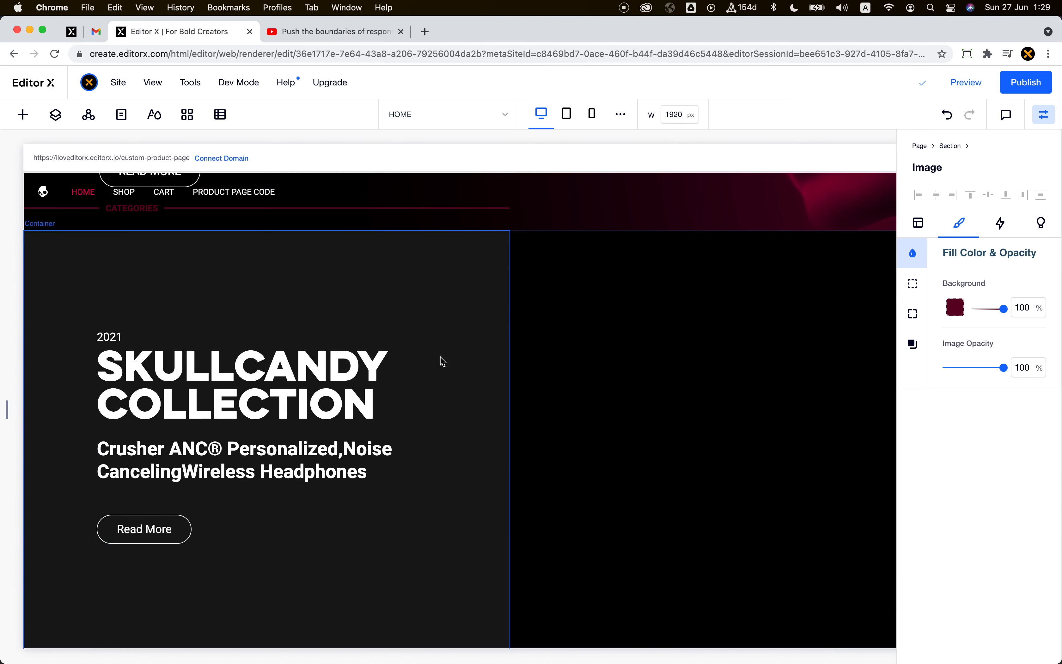
# Step: Paste the portrait image into the new section's first-column container and stretch it to fill the container behind the text
pyautogui.click(441, 361)
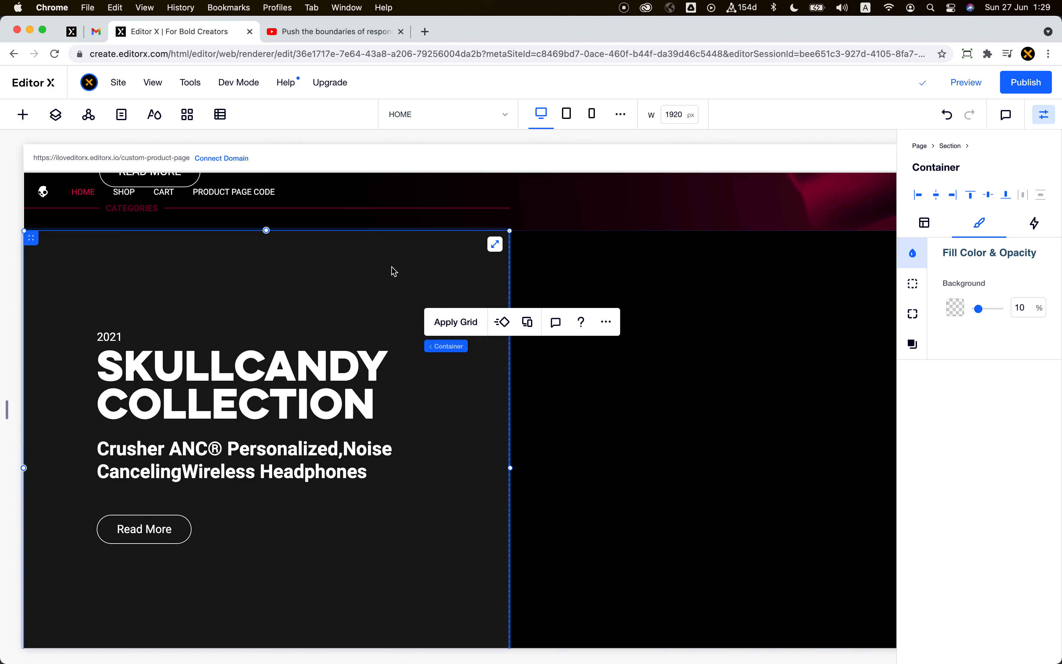
pyautogui.scroll(-5, 394, 271)
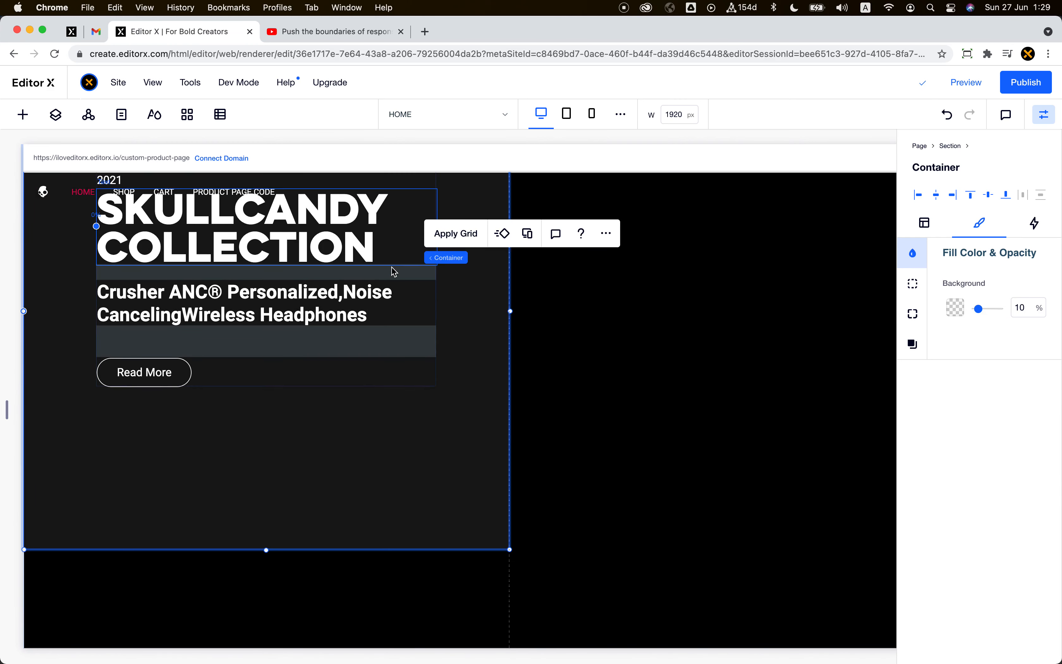
pyautogui.click(251, 451)
pyautogui.rightClick(249, 449)
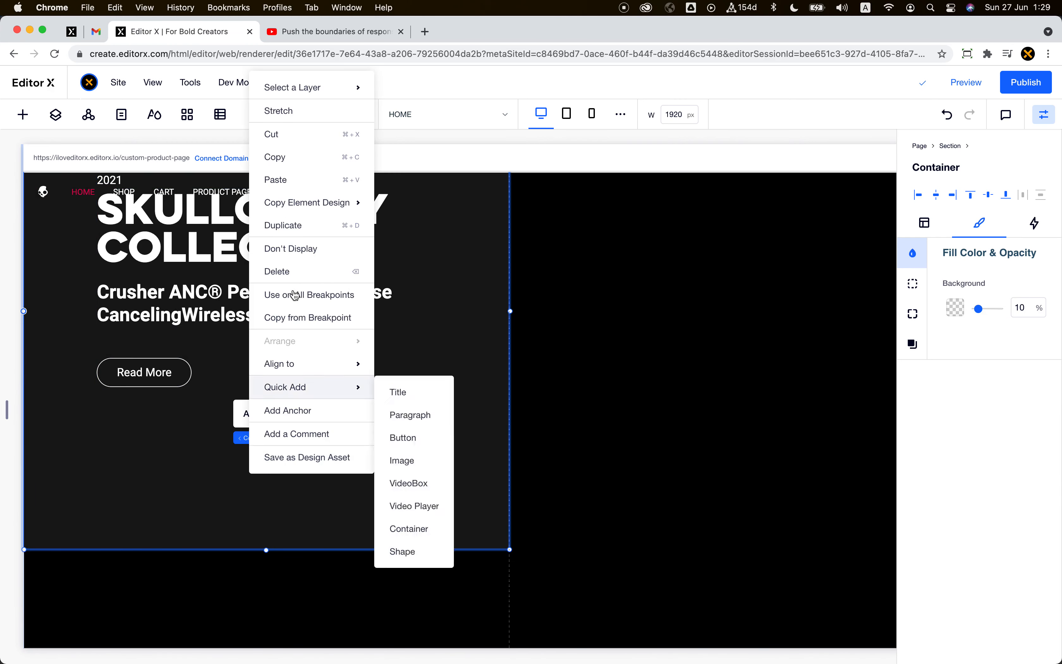
pyautogui.click(301, 181)
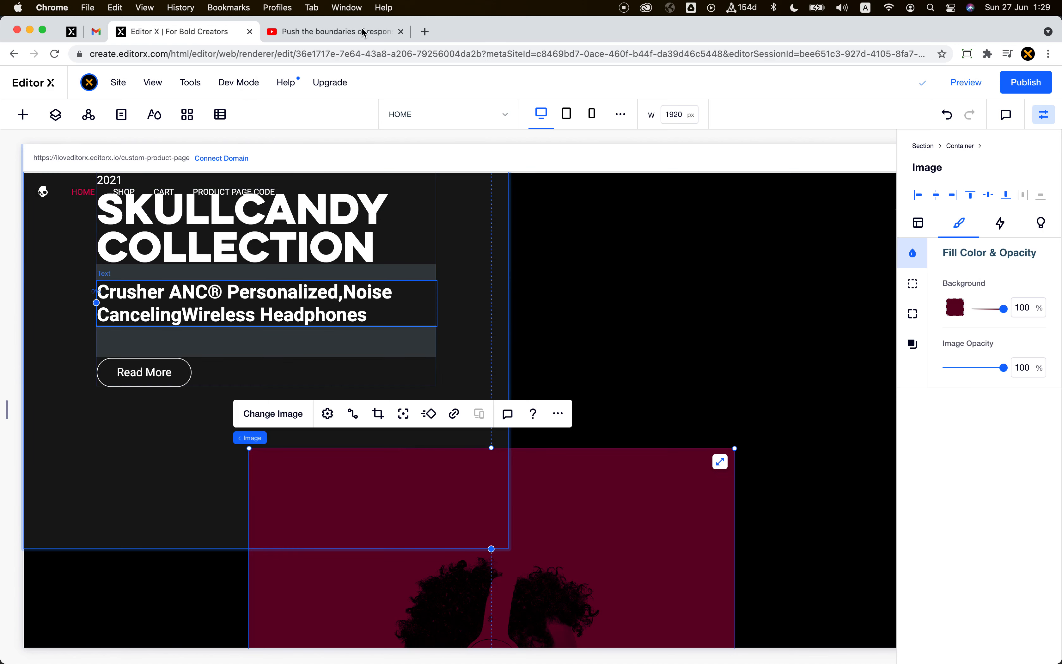
pyautogui.click(720, 472)
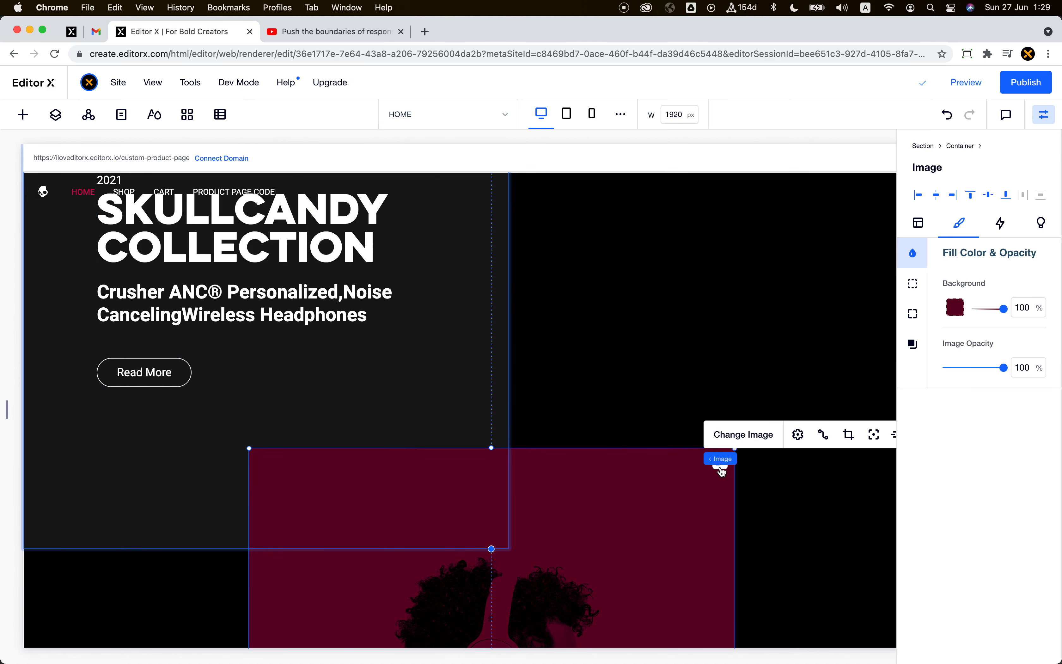
pyautogui.moveTo(720, 466); pyautogui.dragTo(433, 444)
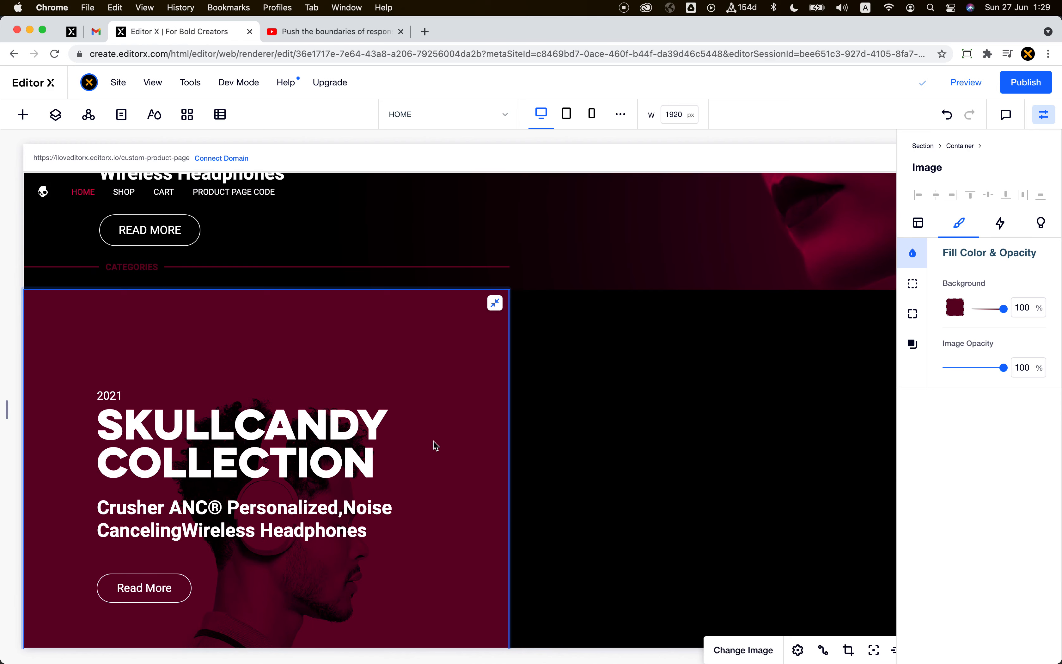
# Step: Switch to the published Skullcandy Store page and examine how the collection block's portrait image behaves while scrolling
pyautogui.hotkey('ctrl', 'Right')
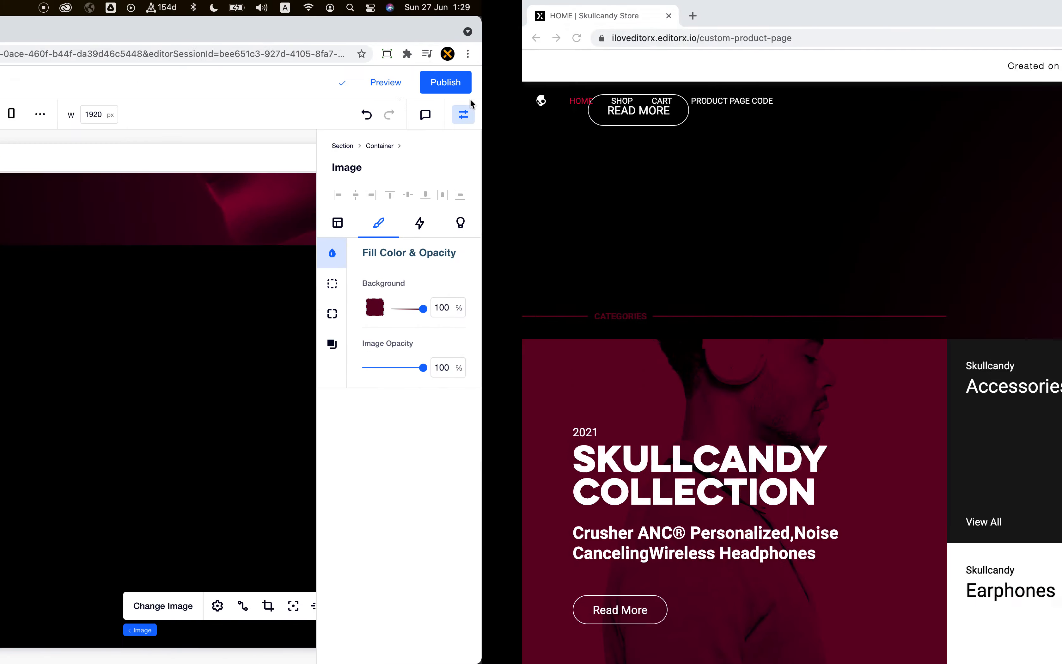
pyautogui.scroll(-6, 556, 320)
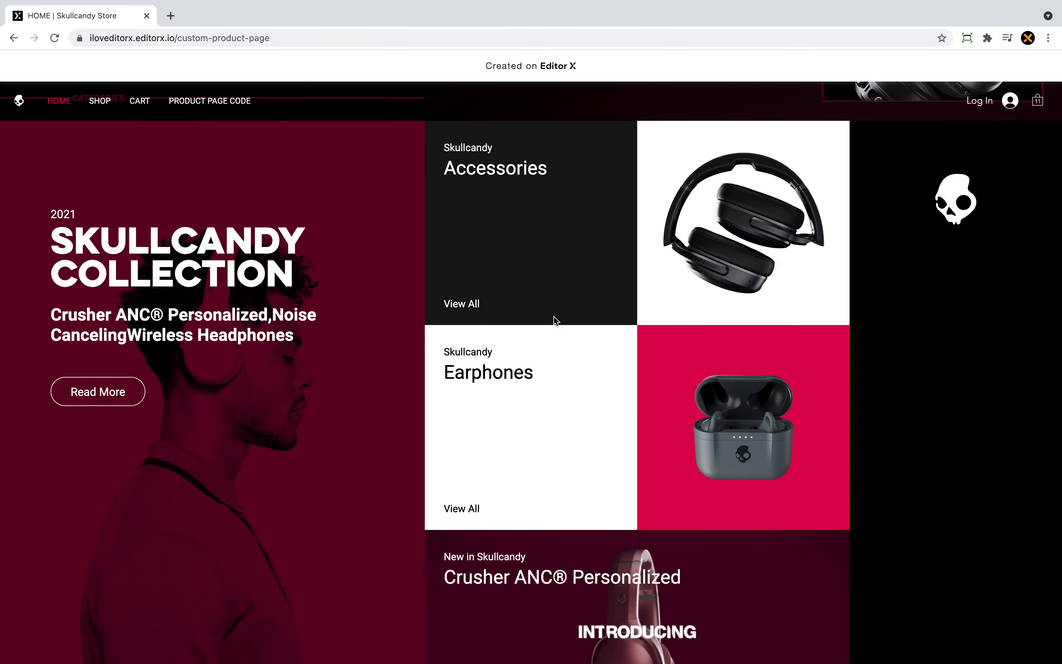
pyautogui.scroll(6, 301, 448)
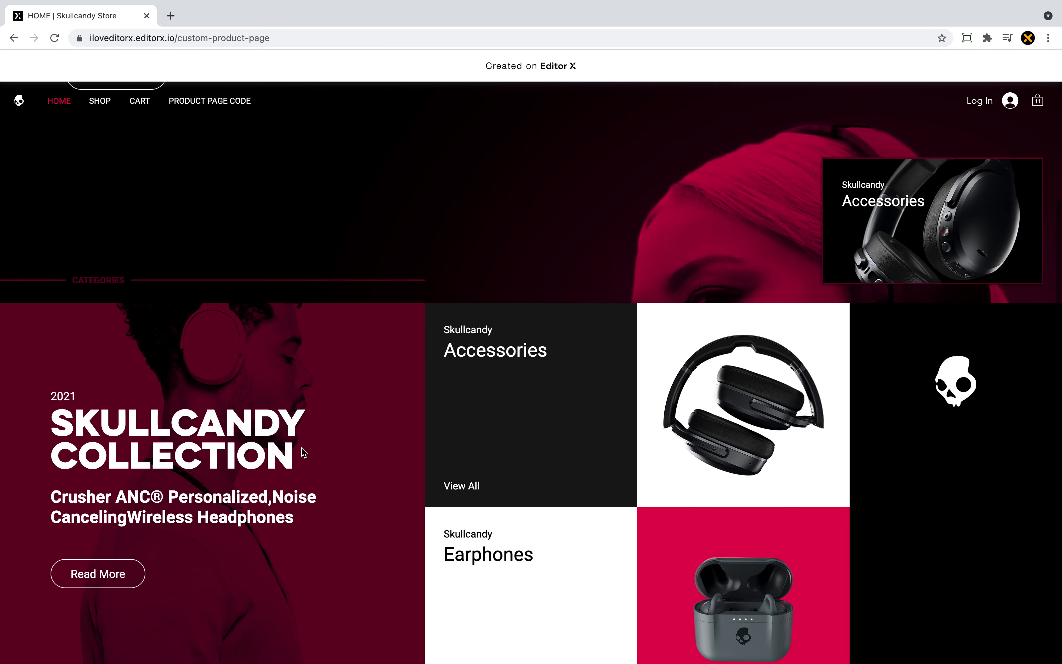
pyautogui.scroll(-5, 297, 374)
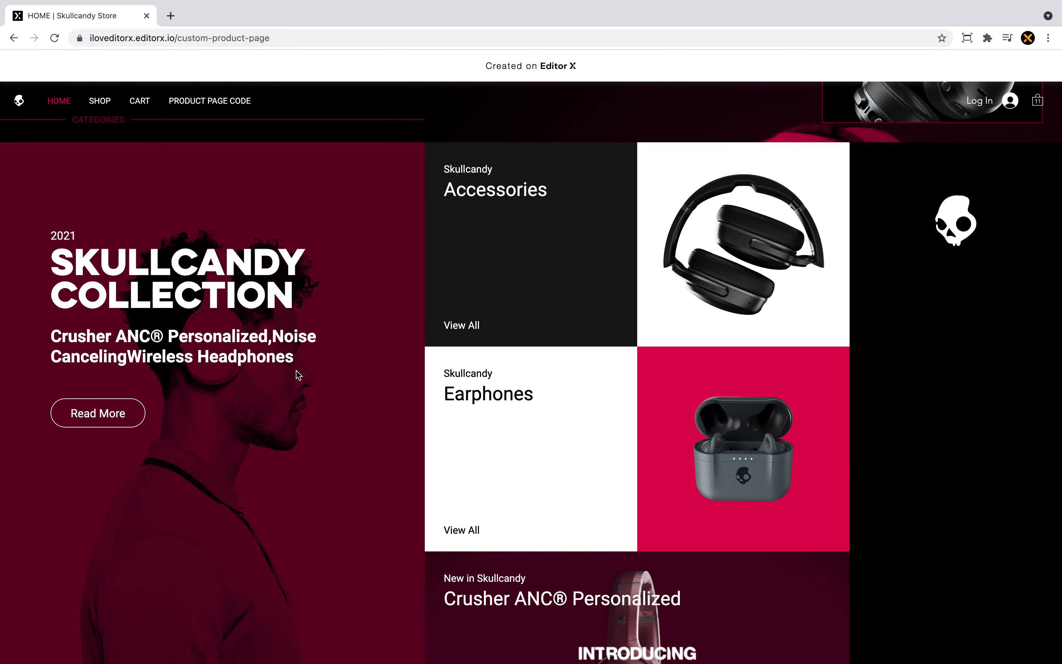
pyautogui.scroll(-2, 296, 370)
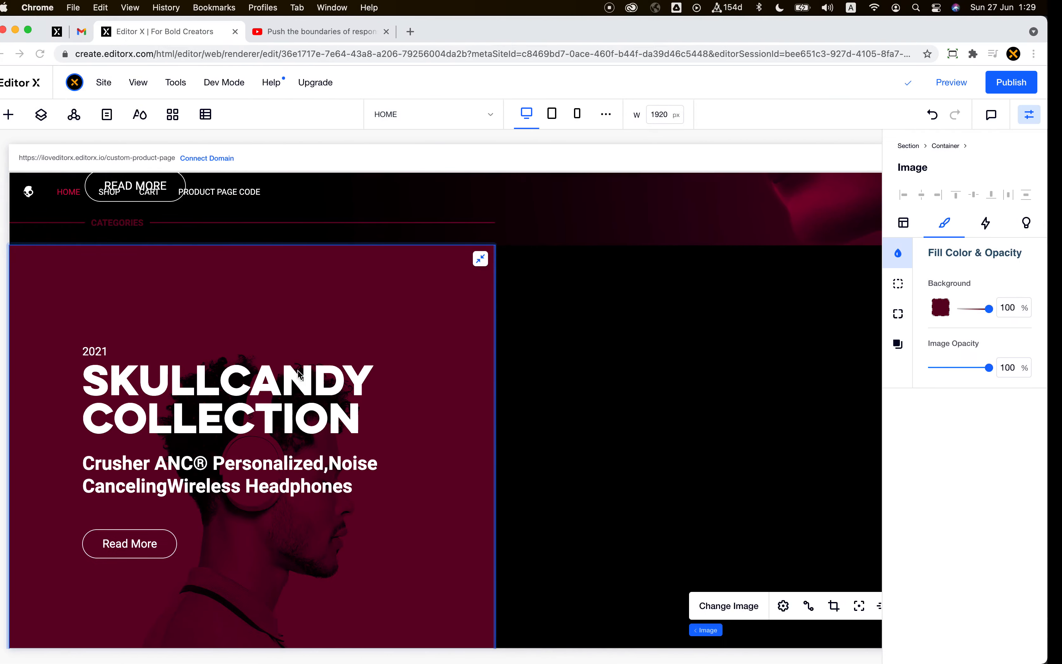
# Step: Review the scroll behavior options in the settings of the first-column container's portrait image
pyautogui.click(338, 268)
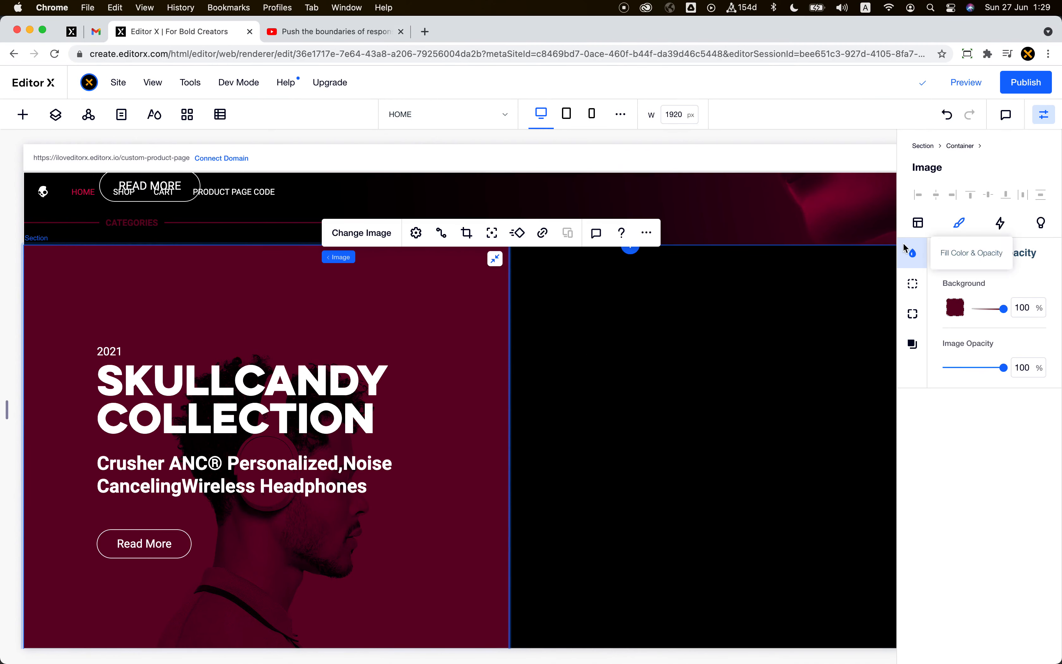
pyautogui.click(416, 232)
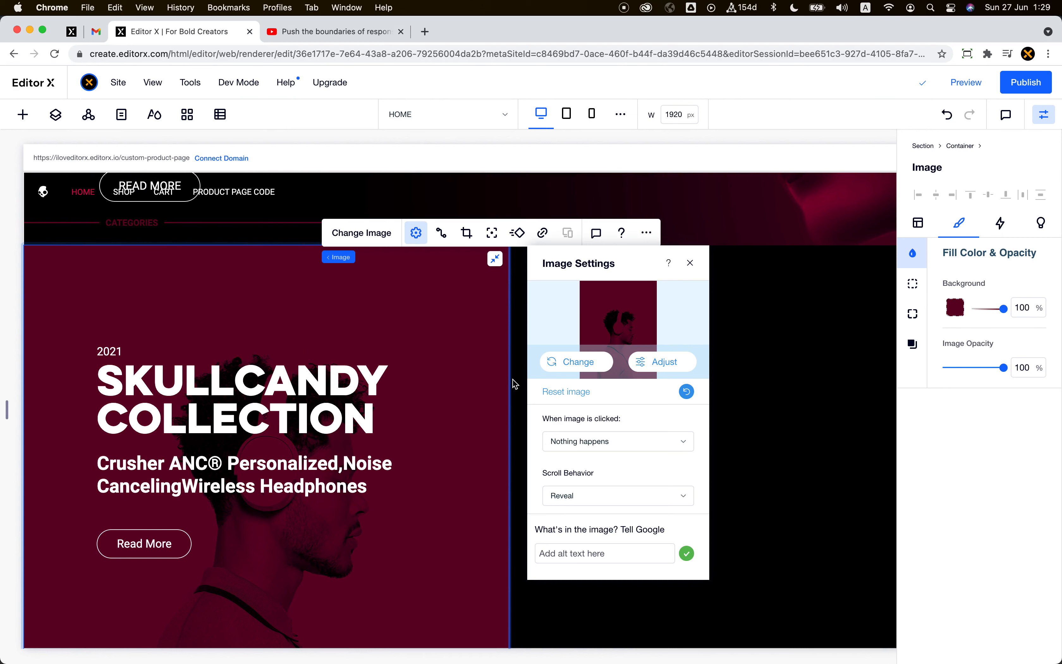
pyautogui.click(594, 497)
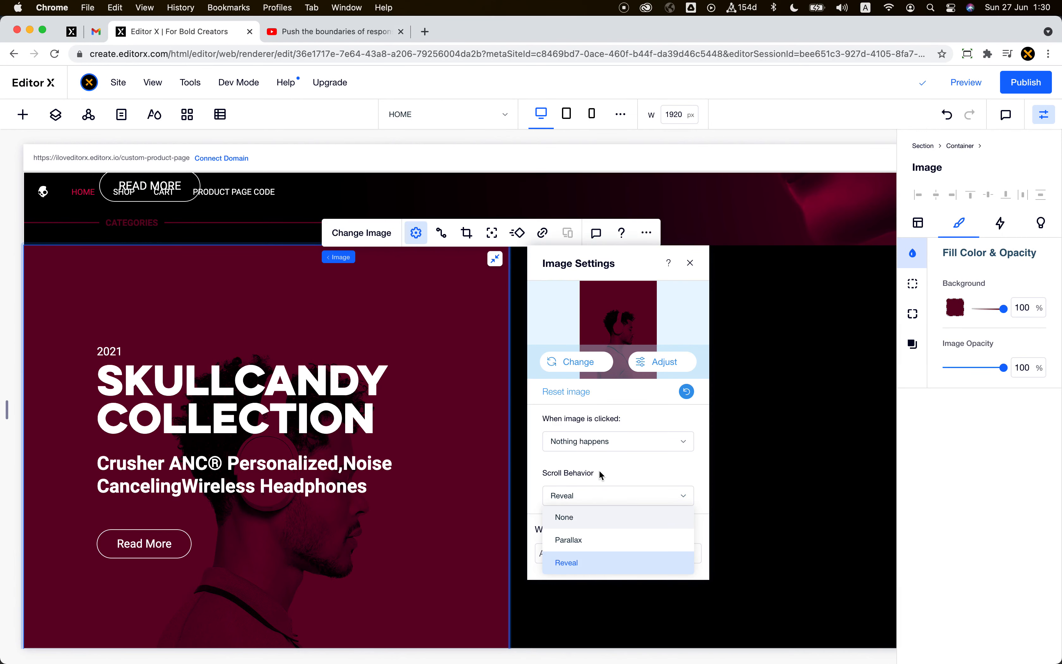
pyautogui.click(610, 472)
pyautogui.click(456, 446)
pyautogui.scroll(-3, 474, 443)
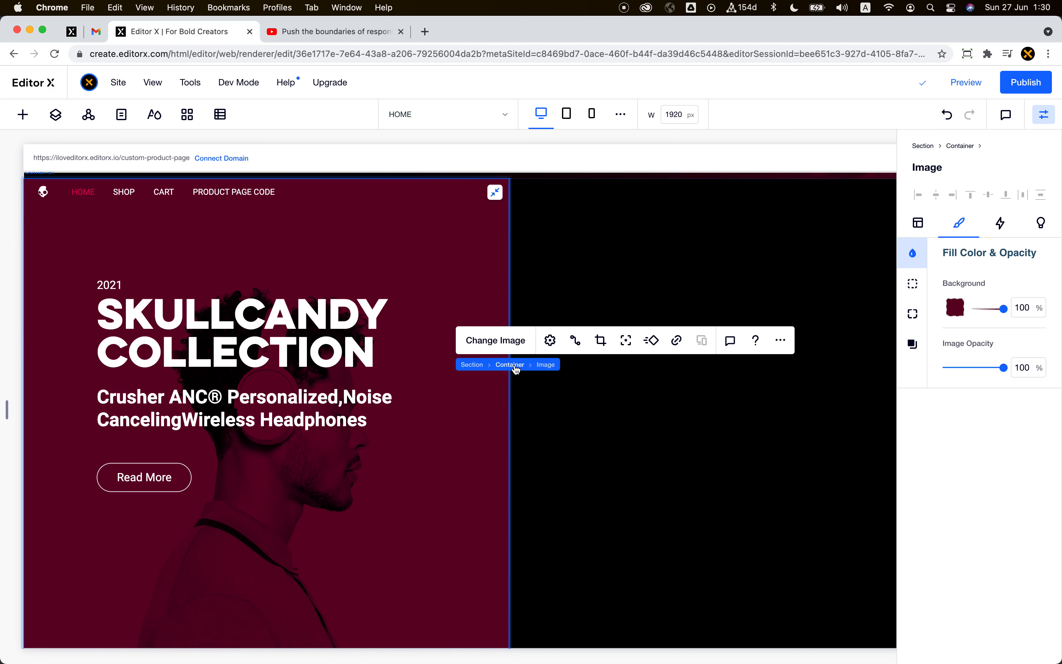
# Step: Set the scroll effect of the first-column container to Sticky
pyautogui.click(510, 364)
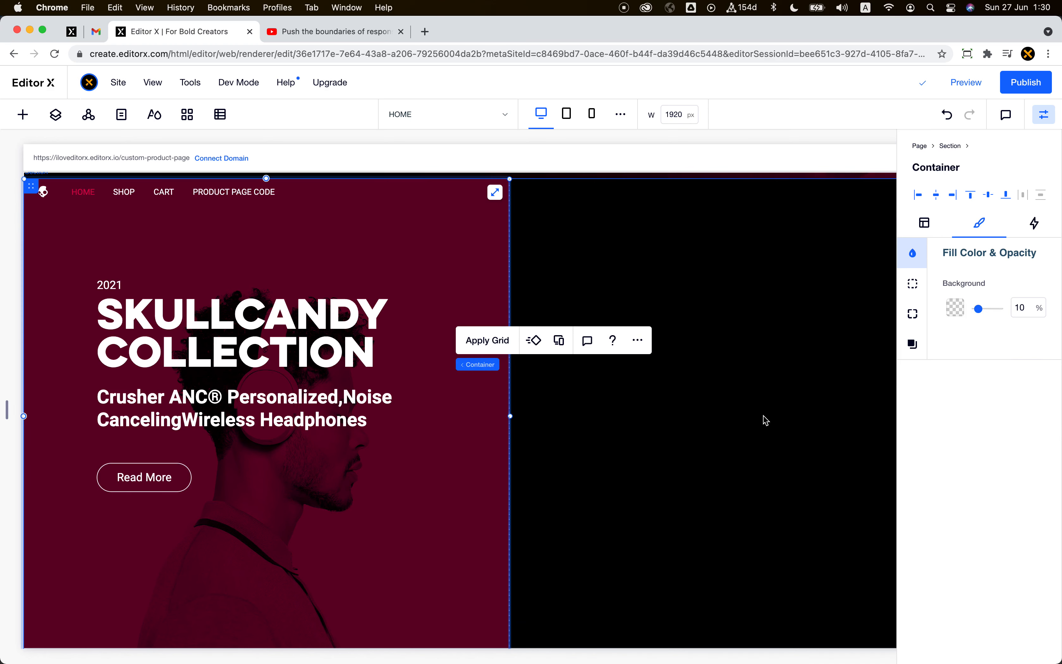
pyautogui.click(925, 224)
pyautogui.scroll(-5, 1020, 575)
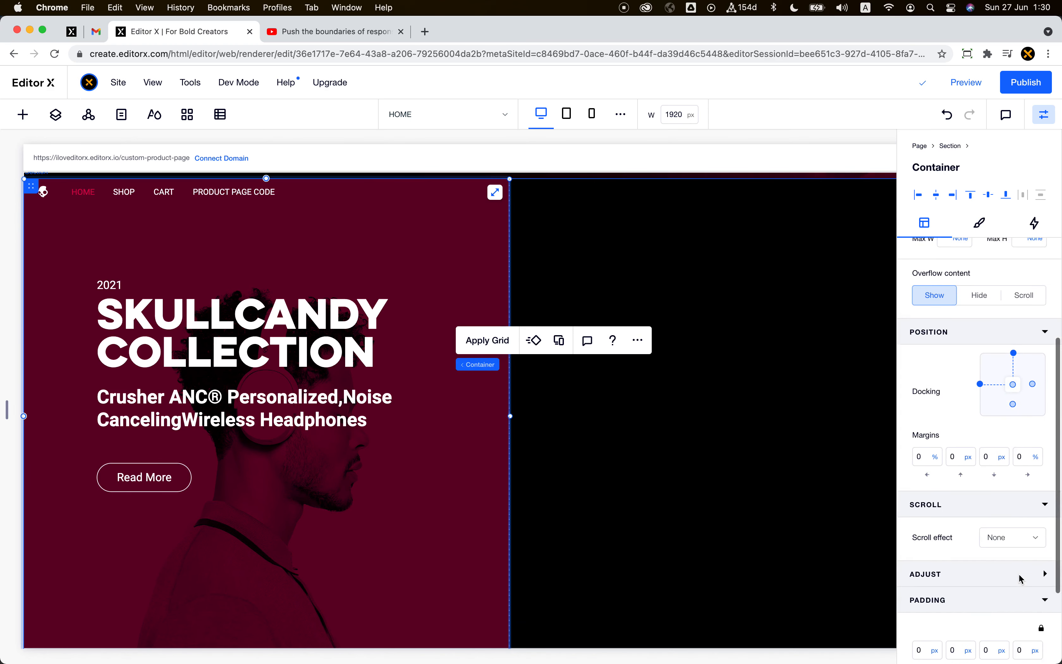
pyautogui.click(1014, 520)
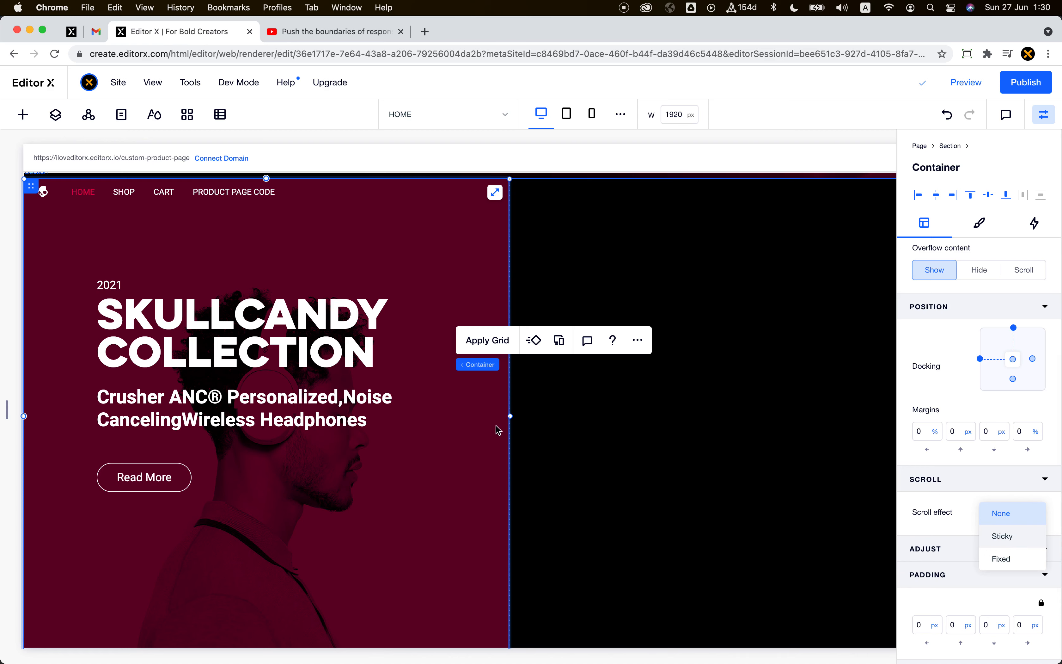
pyautogui.click(1018, 539)
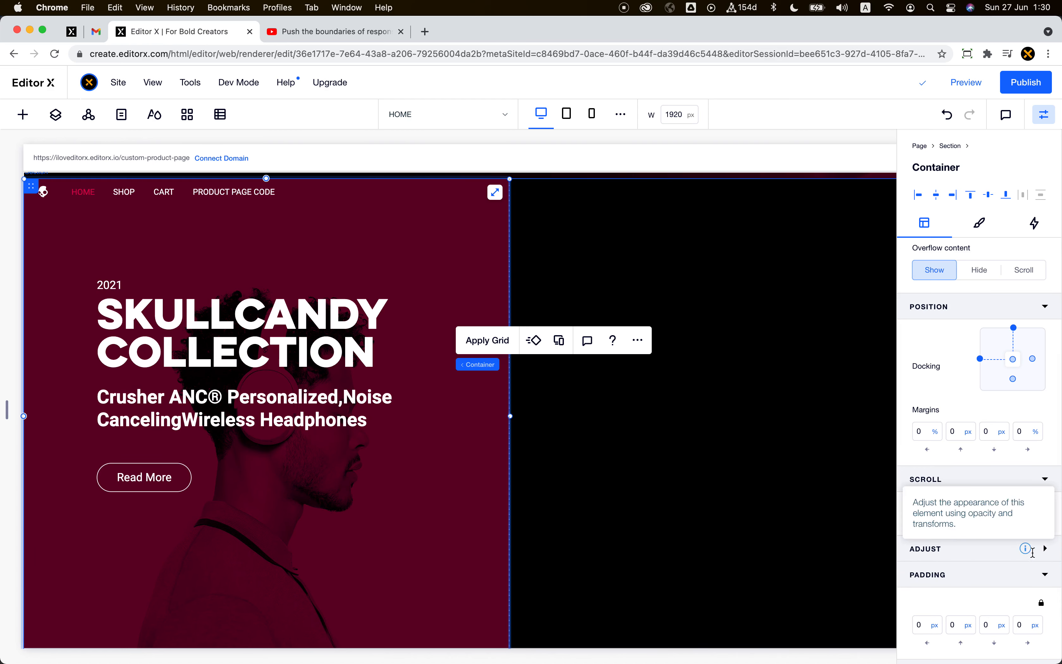
# Step: Check which scroll behavior the portrait image has inside the sticky container
pyautogui.click(350, 526)
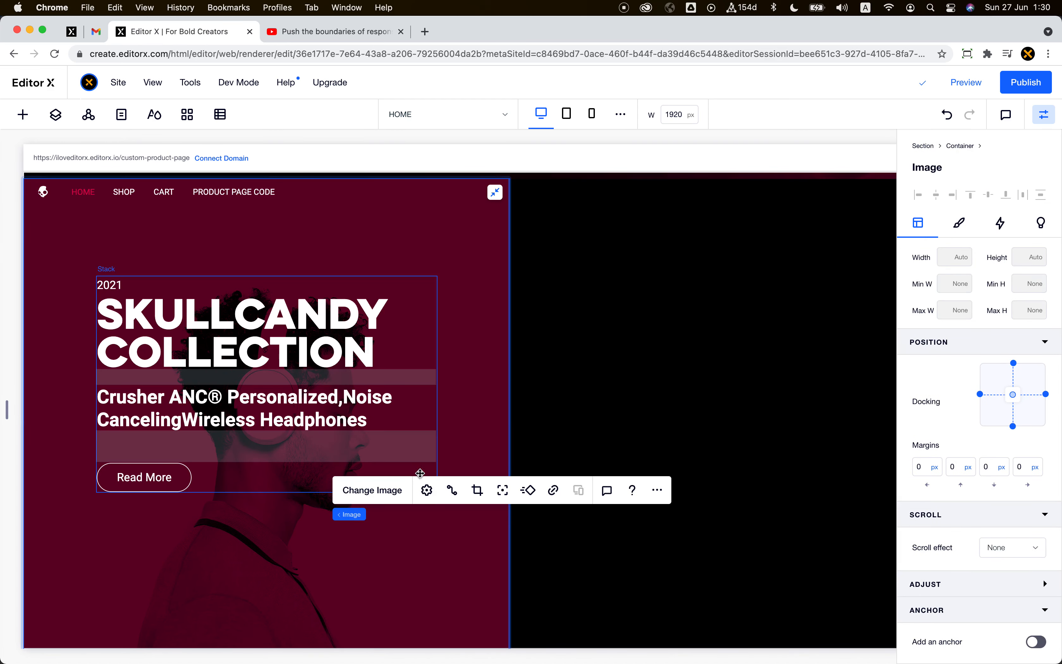
pyautogui.click(428, 489)
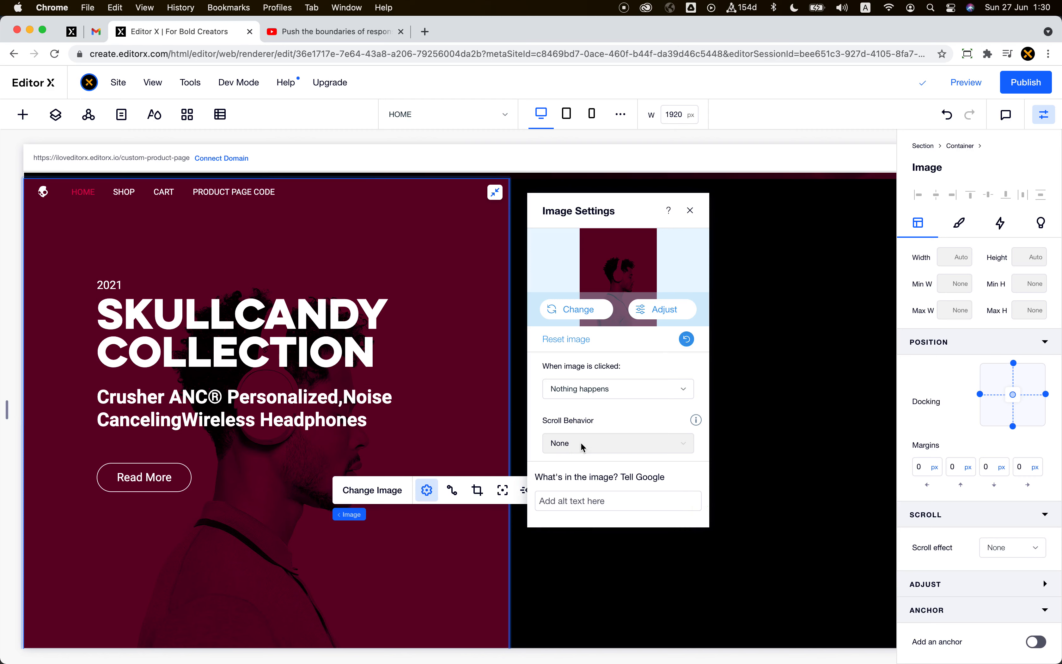
pyautogui.click(690, 212)
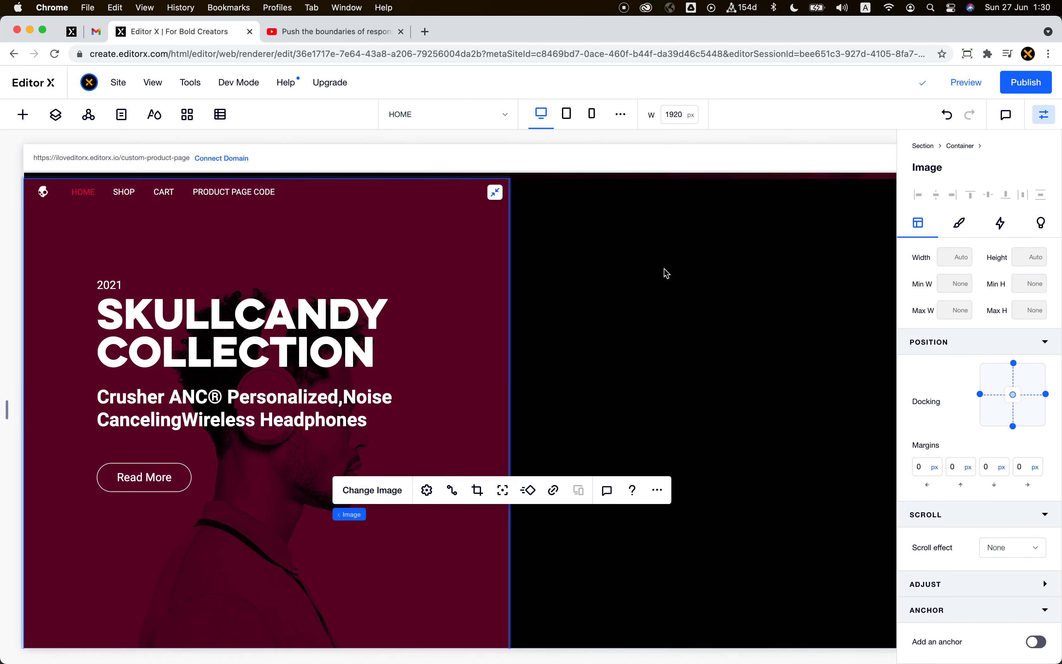
# Step: Cut the portrait image out of the first-column container and paste it directly into the section
pyautogui.scroll(-2, 643, 516)
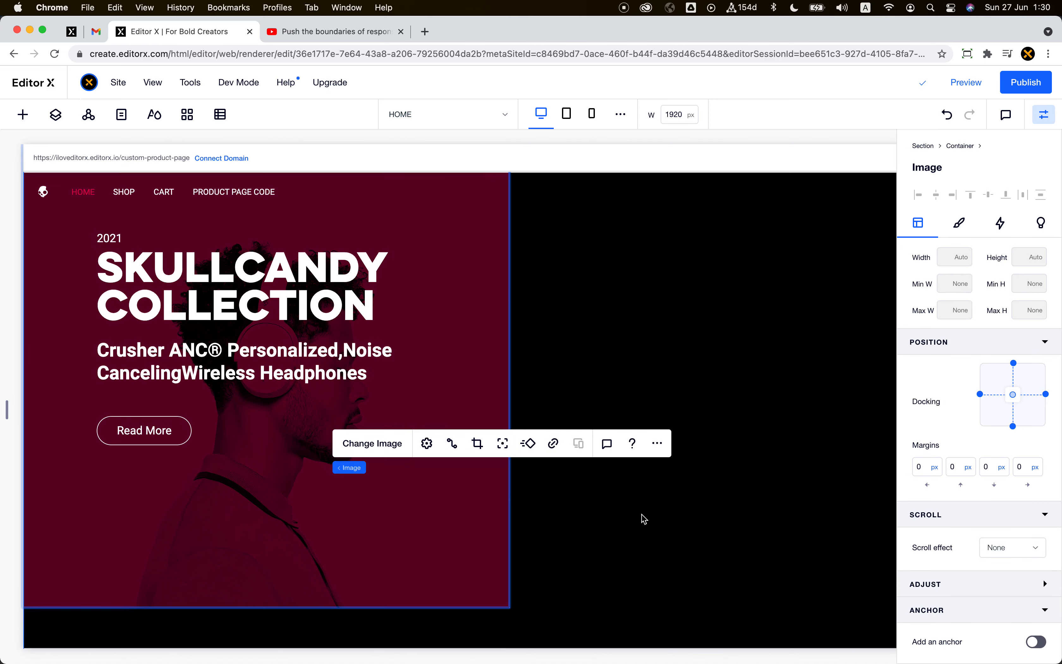
pyautogui.click(659, 440)
pyautogui.click(704, 149)
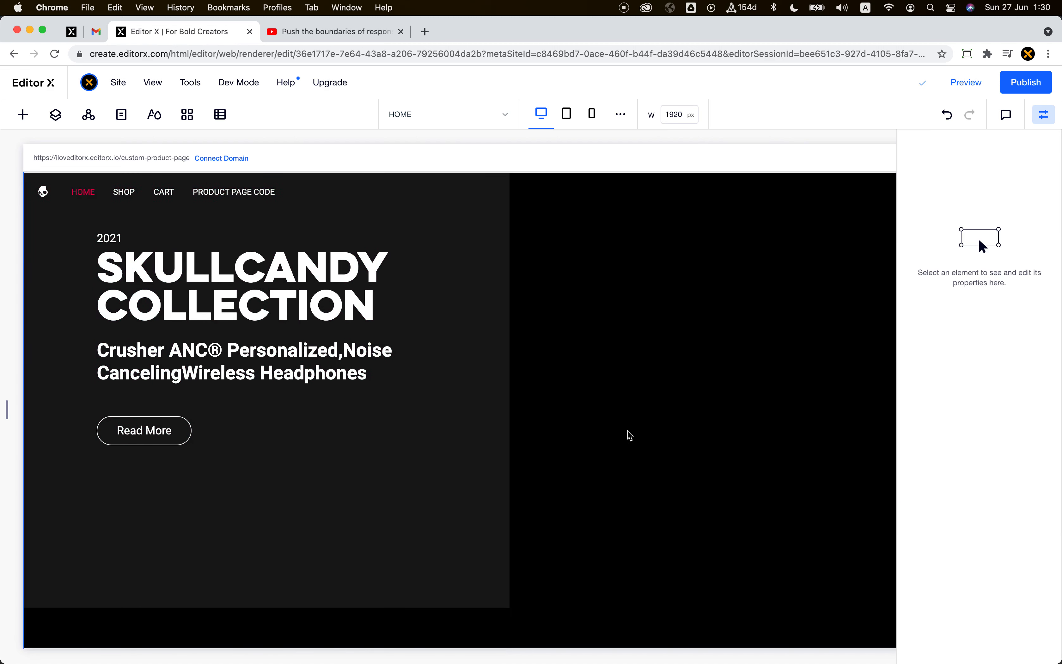
pyautogui.click(612, 444)
pyautogui.rightClick(573, 443)
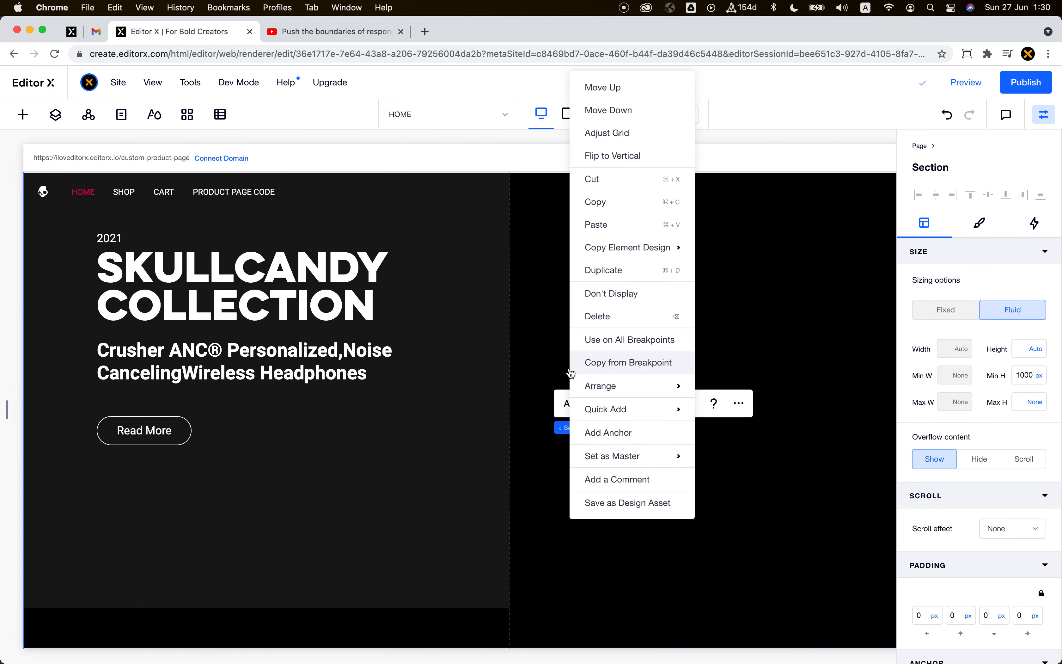
pyautogui.click(619, 224)
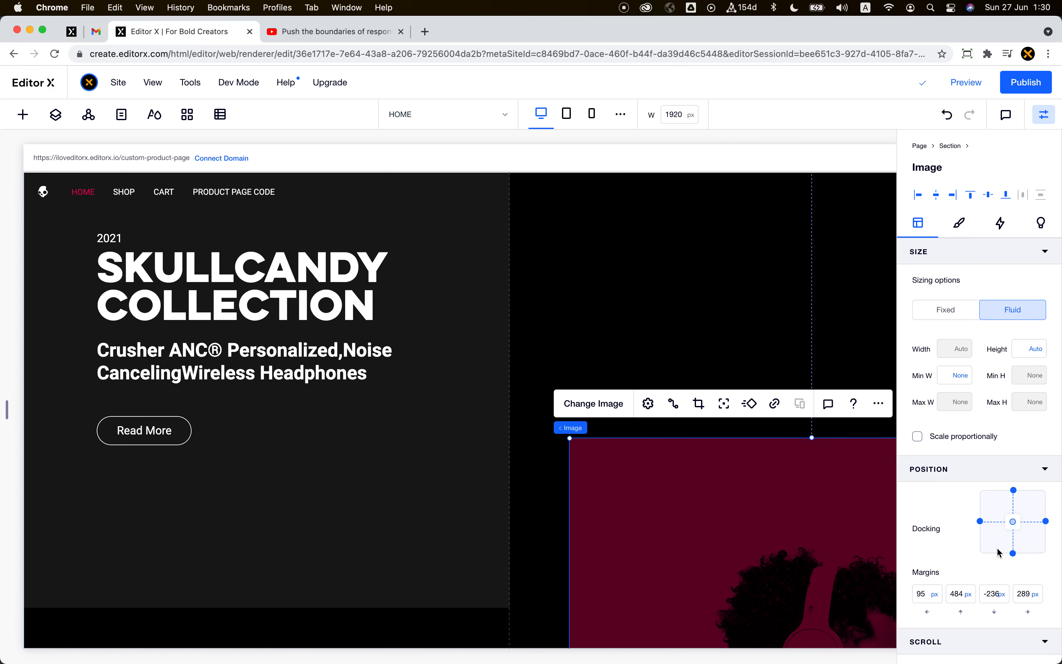
# Step: Stretch the pasted portrait image and set its grid area to column start 1 and column end 2
pyautogui.scroll(-4, 998, 548)
pyautogui.click(948, 586)
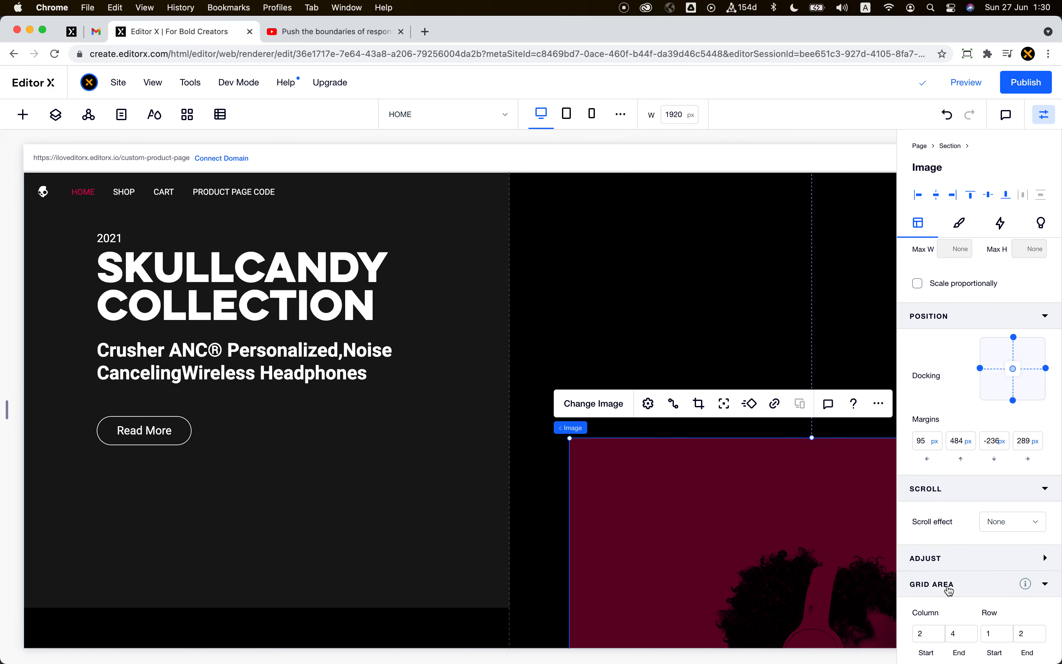
pyautogui.click(879, 407)
pyautogui.click(915, 95)
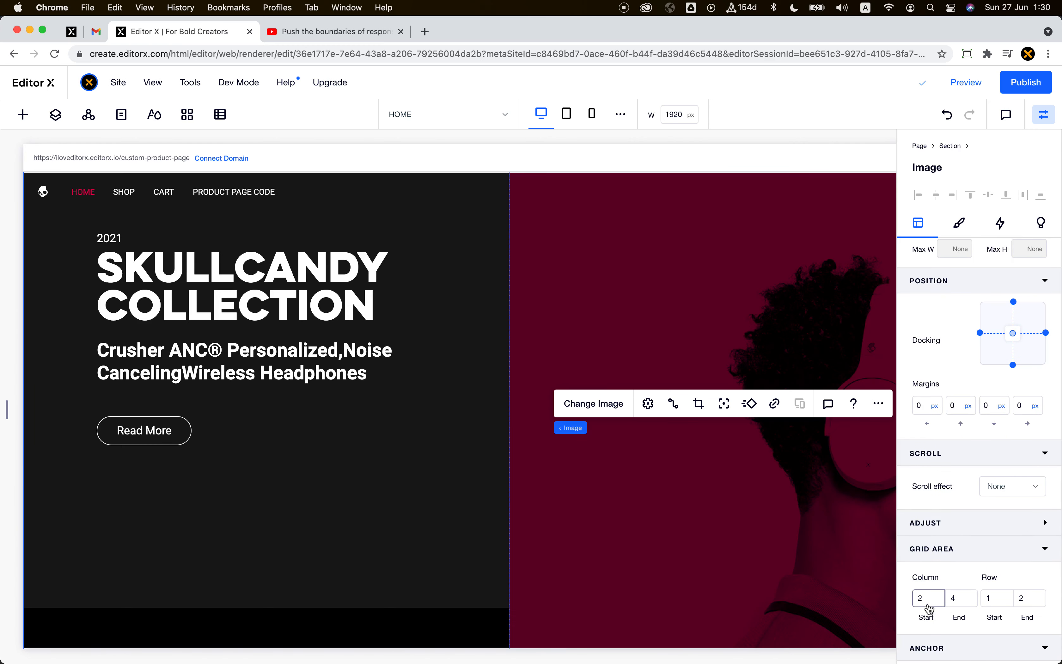
pyautogui.click(929, 604)
pyautogui.write('1')
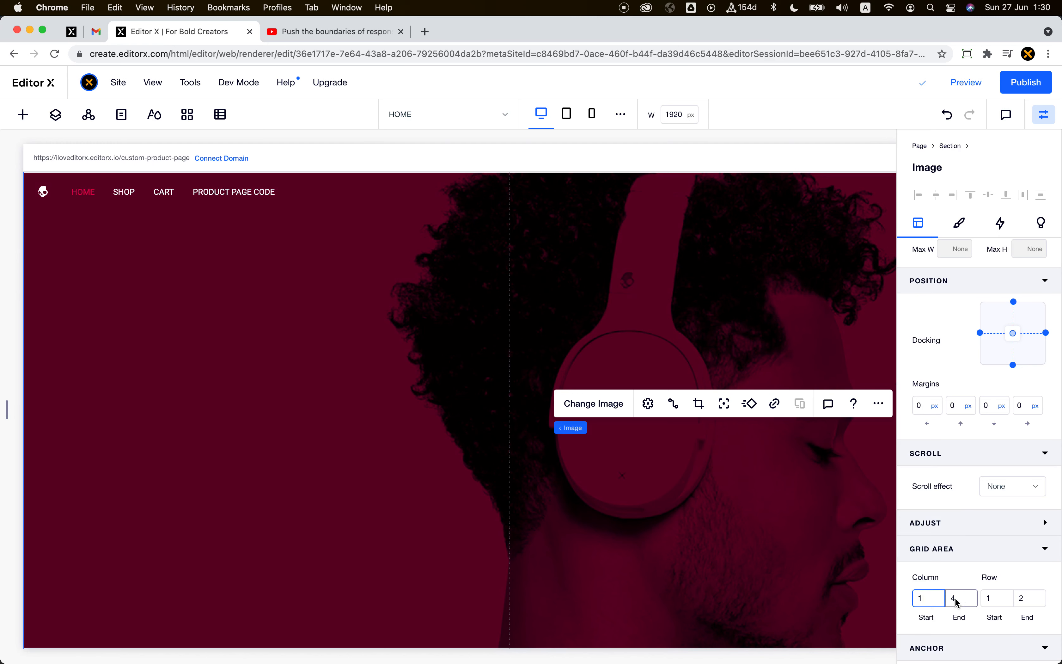
pyautogui.click(958, 603)
pyautogui.write('2')
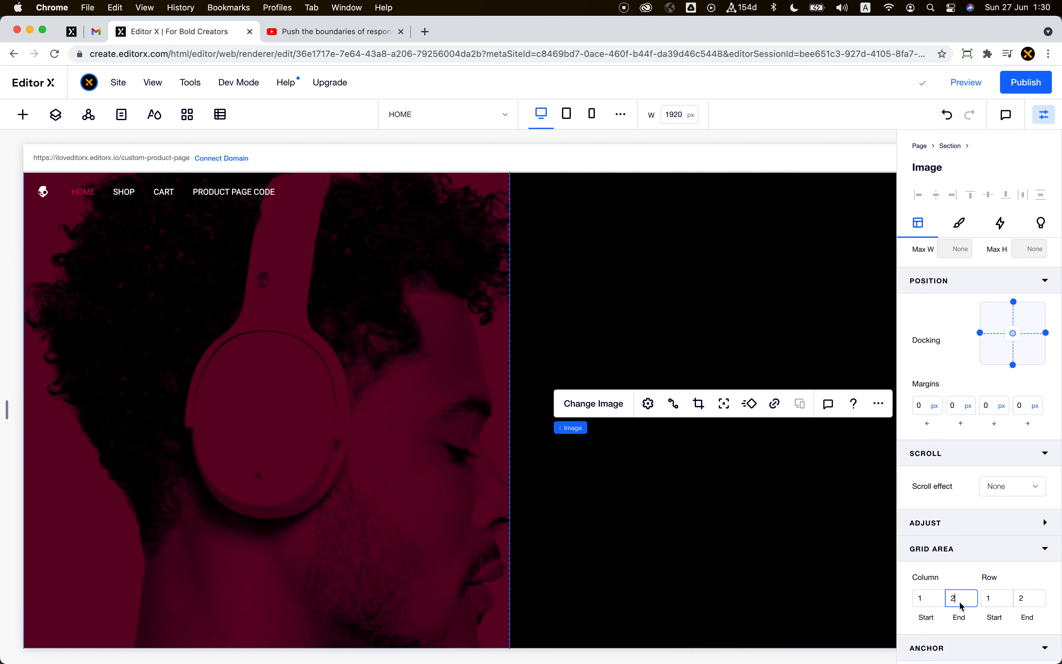
# Step: Send the stretched portrait image to the back, behind the first-column text container
pyautogui.rightClick(451, 536)
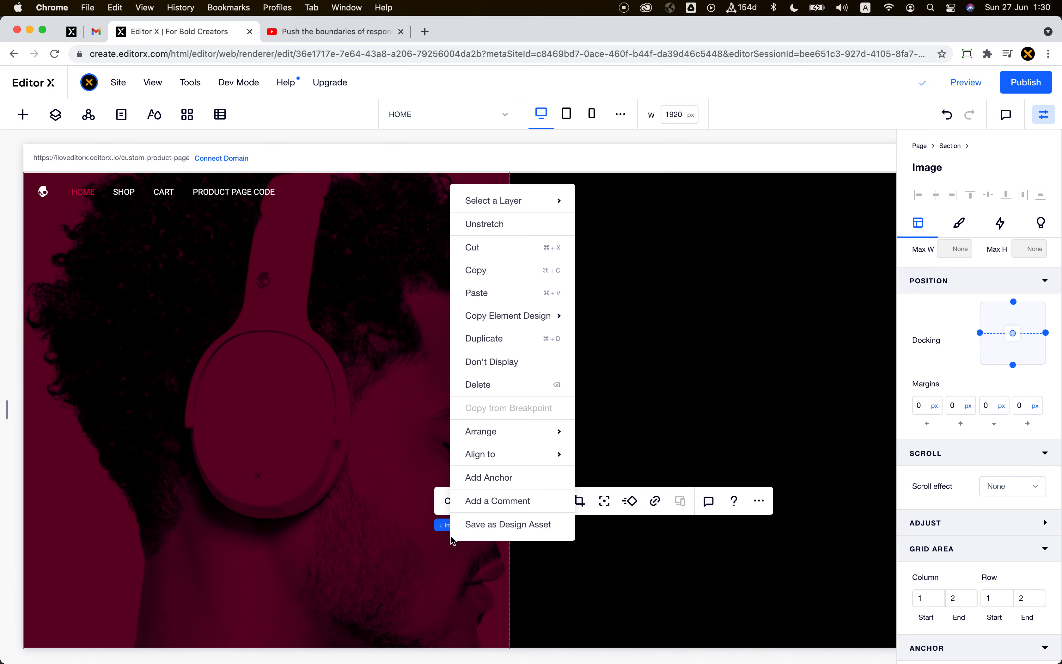
pyautogui.moveTo(516, 196)
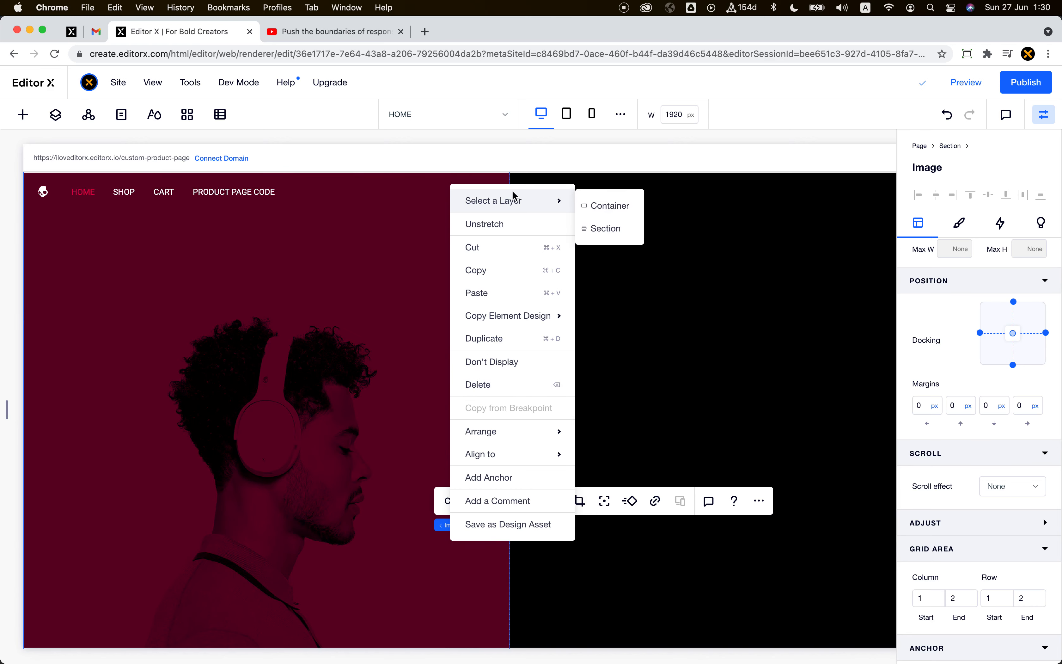
pyautogui.moveTo(558, 431)
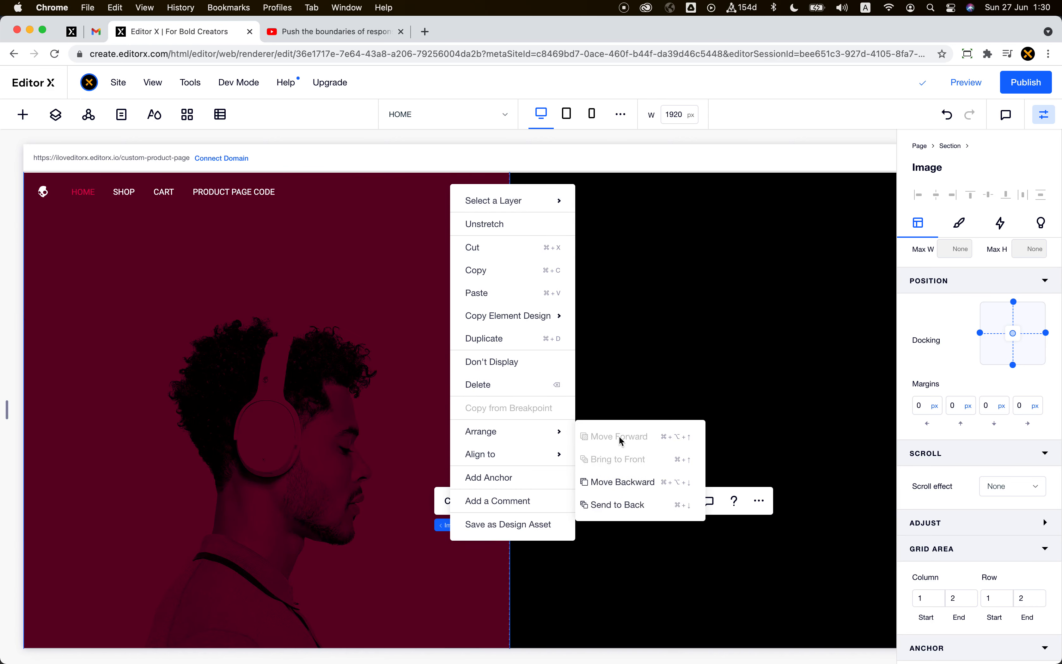
pyautogui.click(637, 506)
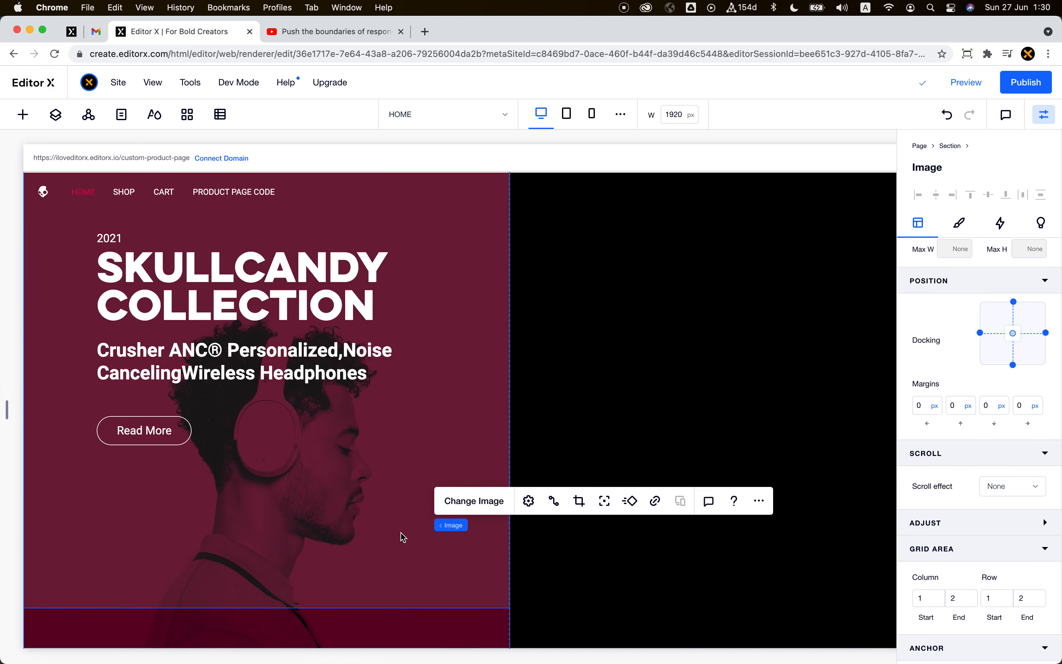
# Step: Set the background fill opacity of the first-column container to 0%
pyautogui.click(370, 520)
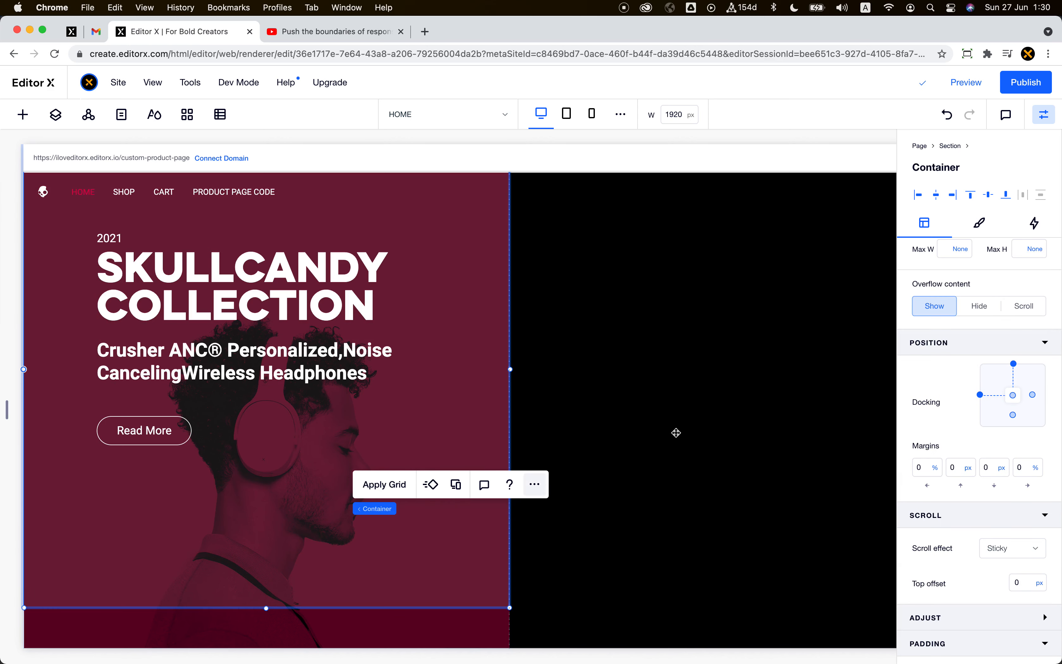
pyautogui.click(975, 235)
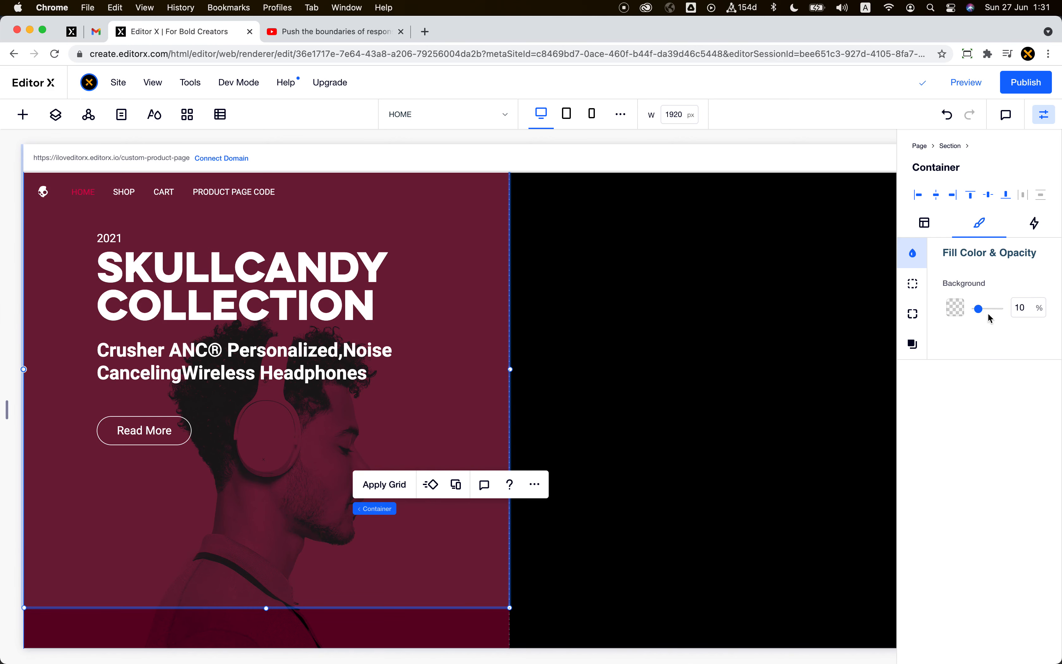
pyautogui.moveTo(979, 311); pyautogui.dragTo(976, 309)
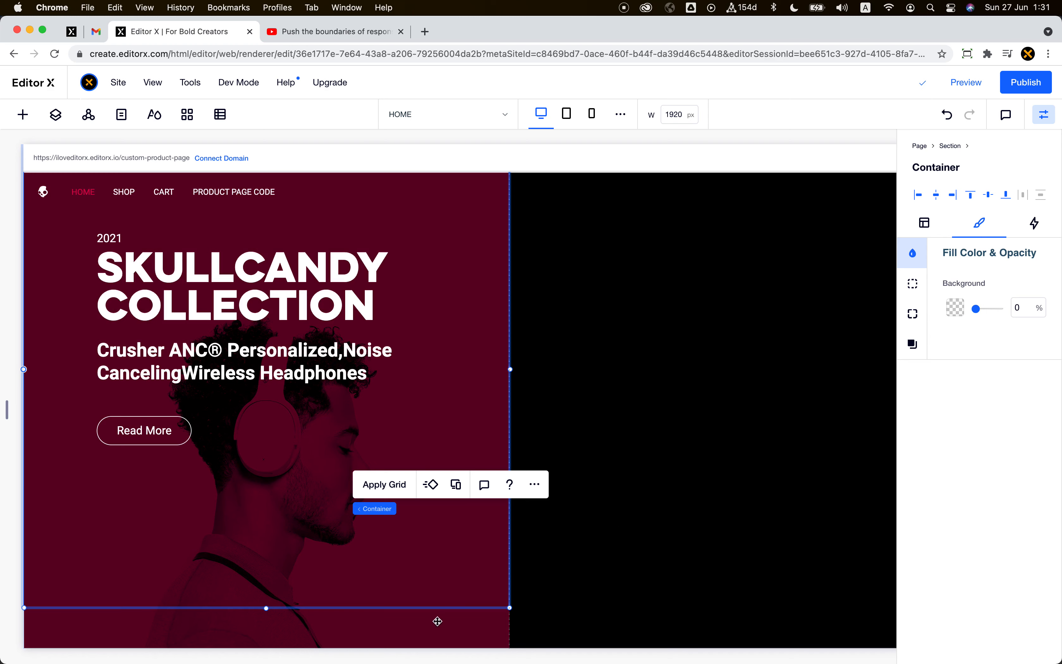
# Step: Set the scroll behavior of the portrait image behind the text to Reveal
pyautogui.scroll(-2, 294, 532)
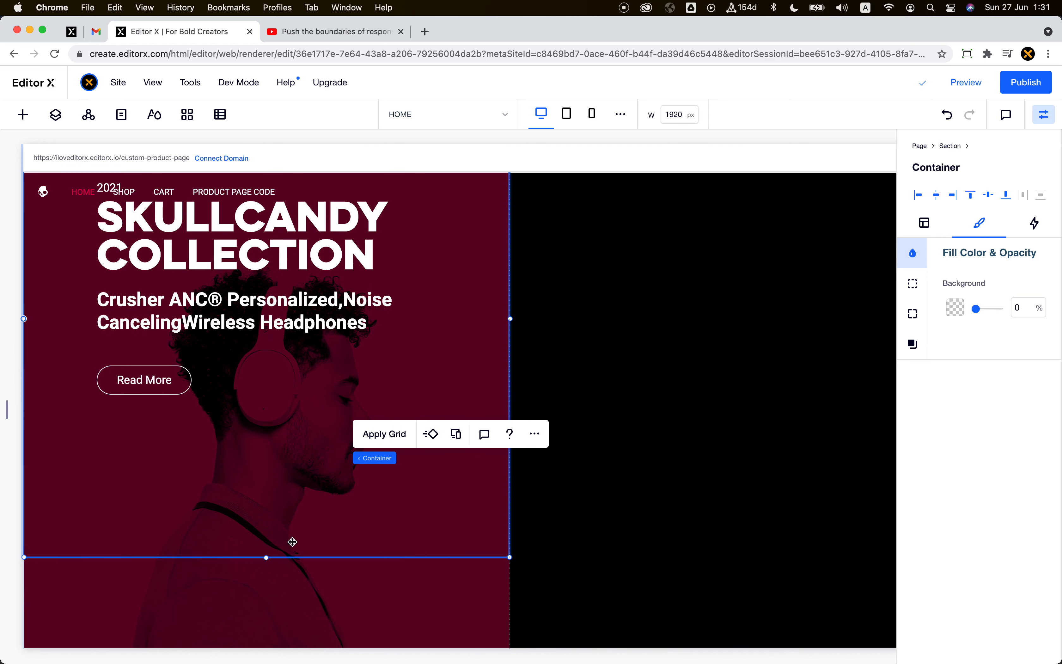
pyautogui.click(301, 598)
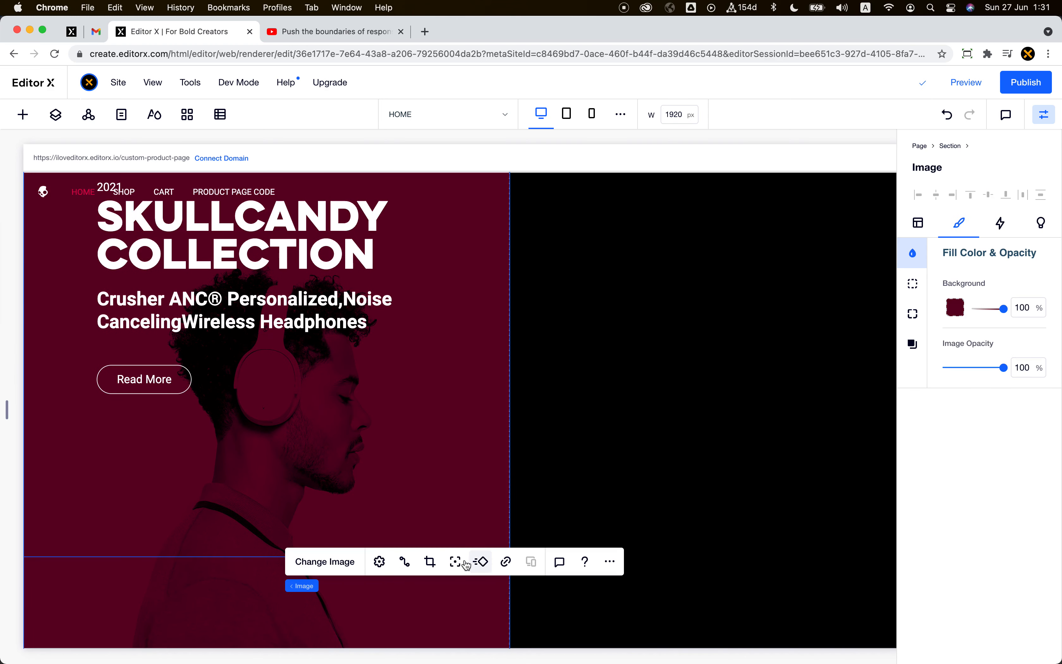
pyautogui.click(380, 562)
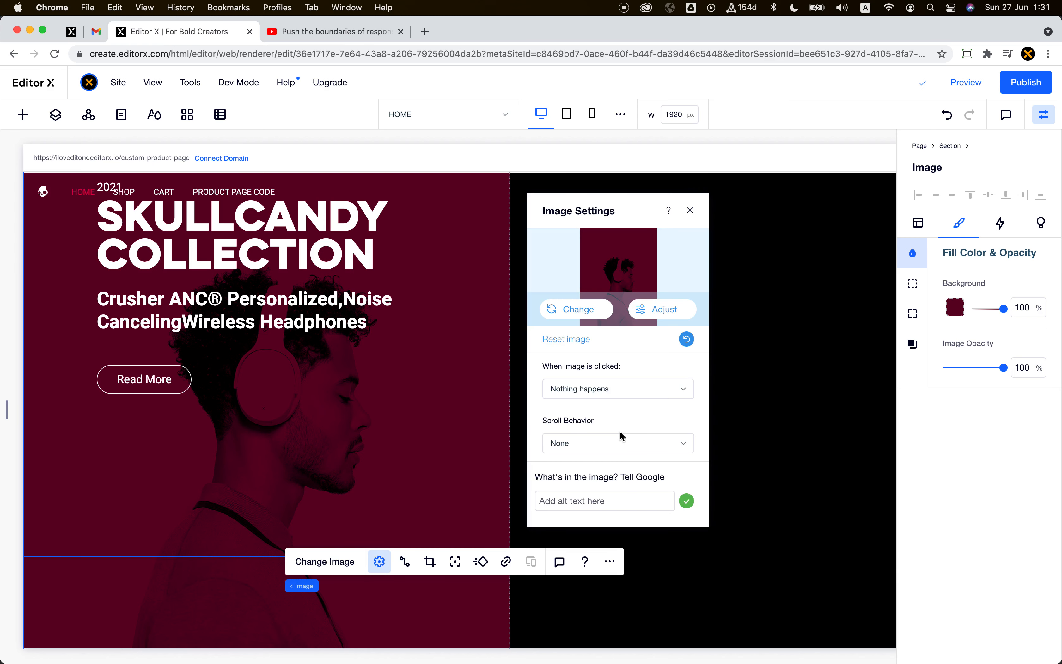
pyautogui.click(621, 443)
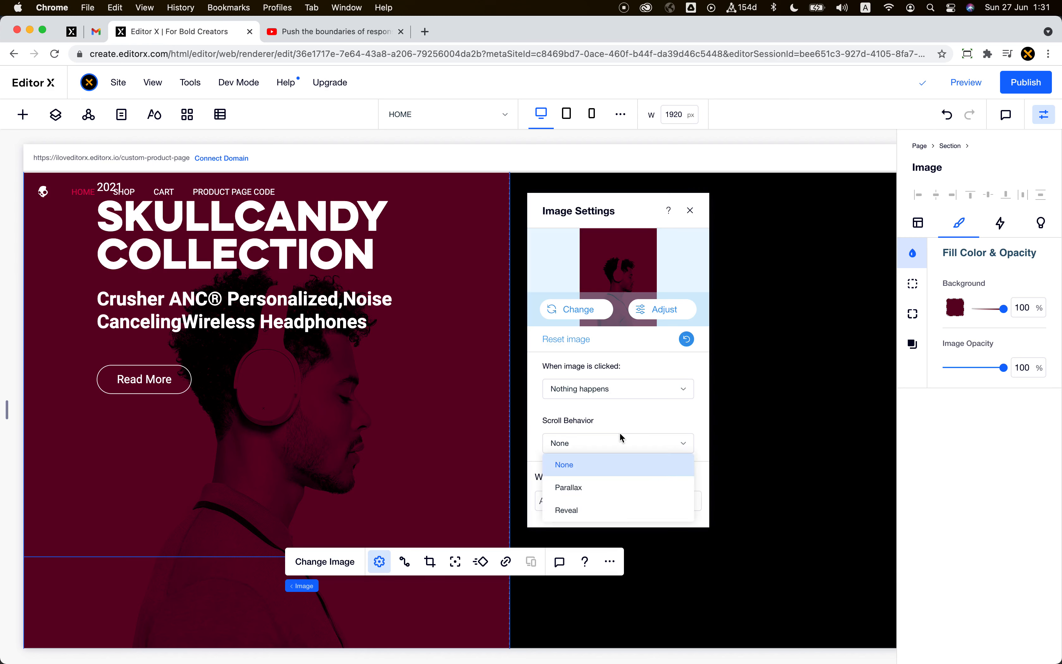
pyautogui.click(622, 511)
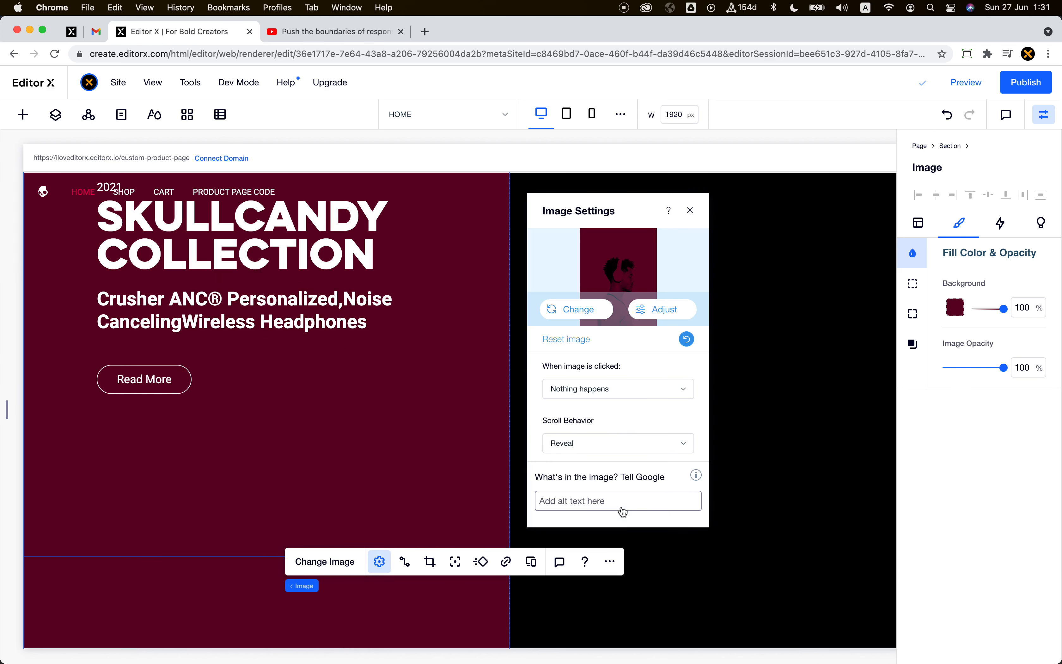
pyautogui.click(691, 211)
# Step: Select the section, save the site changes, and dismiss the save dialog without publishing
pyautogui.click(636, 437)
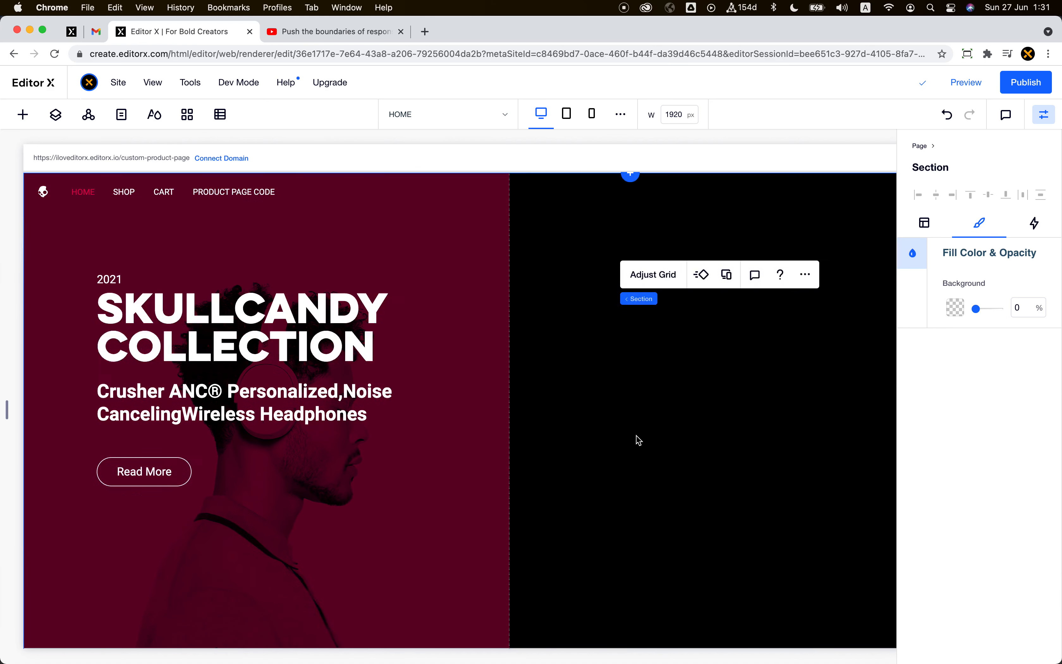
pyautogui.scroll(-2, 639, 440)
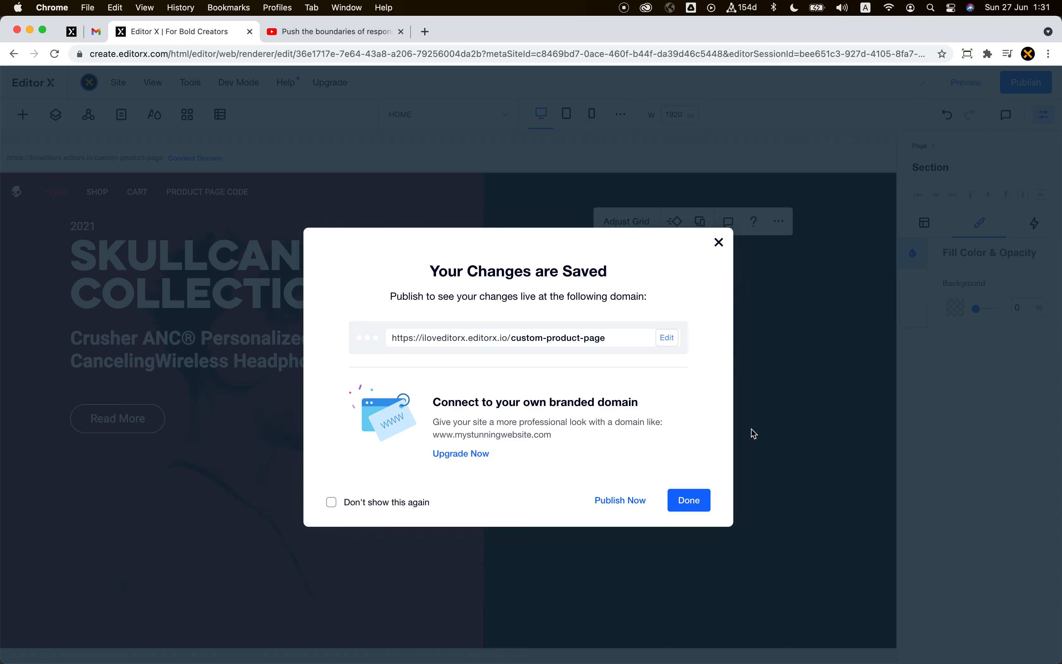
pyautogui.click(691, 509)
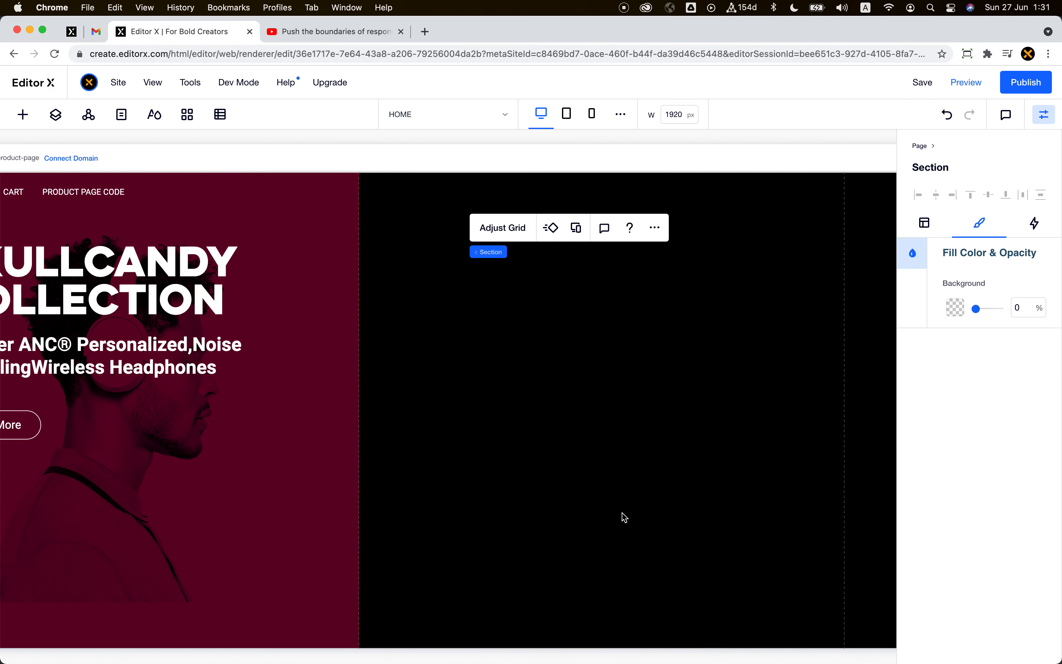
pyautogui.scroll(3, 625, 518)
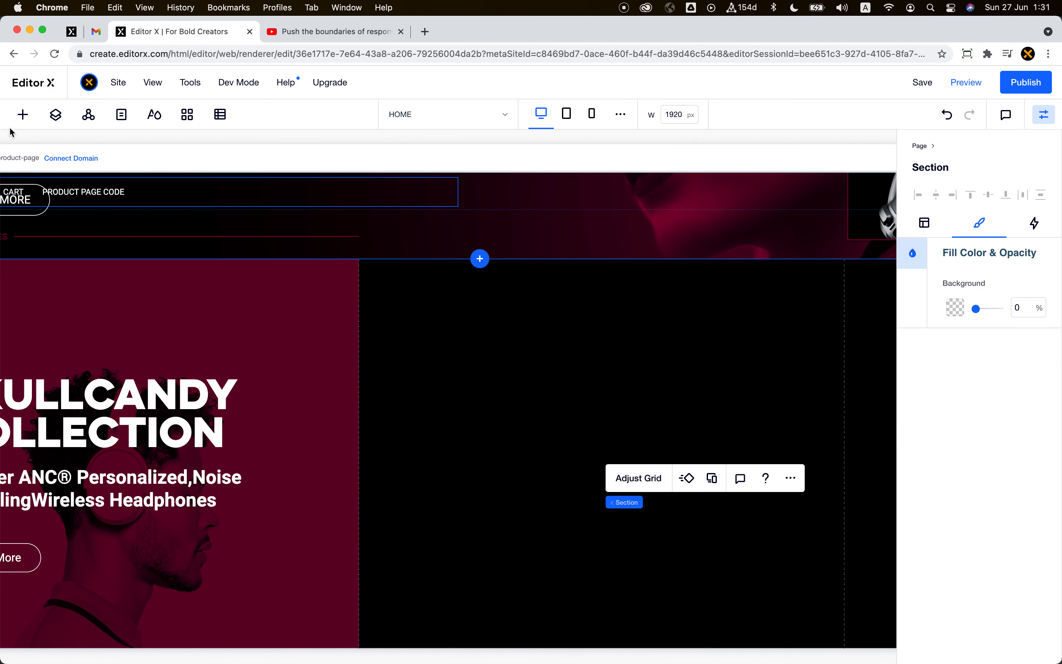
# Step: Add a container to the second column of the section's grid and set its width to 100%
pyautogui.click(22, 116)
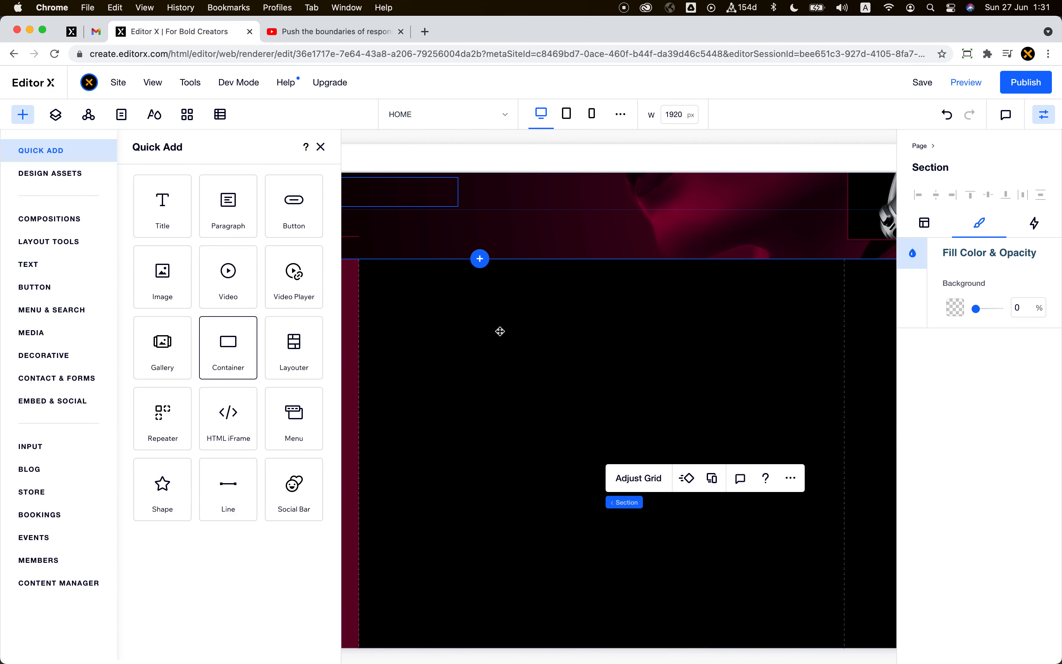
pyautogui.moveTo(500, 331); pyautogui.dragTo(504, 334)
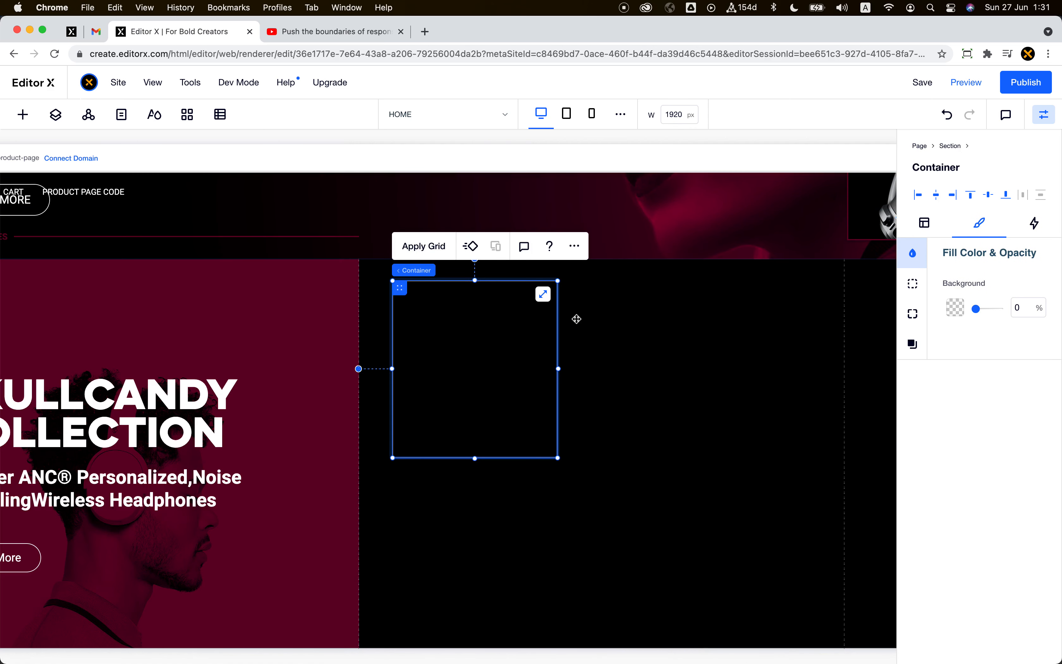
pyautogui.click(938, 223)
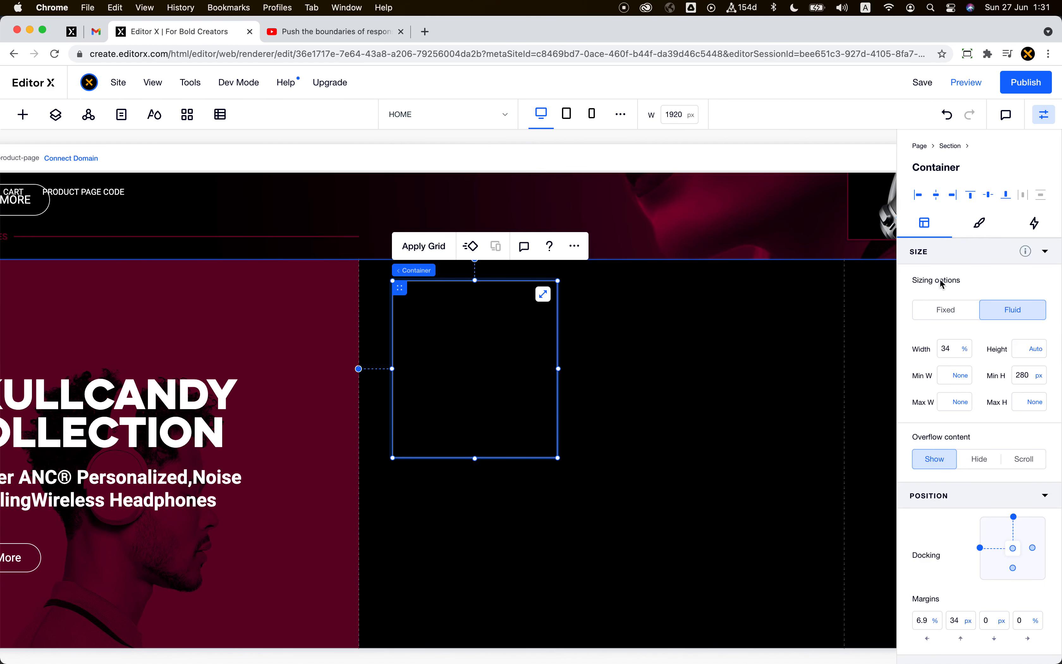
pyautogui.click(955, 352)
pyautogui.write('100')
pyautogui.press('Return')
# Step: Set the second-column container's left and top margins to 0 so it aligns with the cell's corner
pyautogui.scroll(-5, 963, 421)
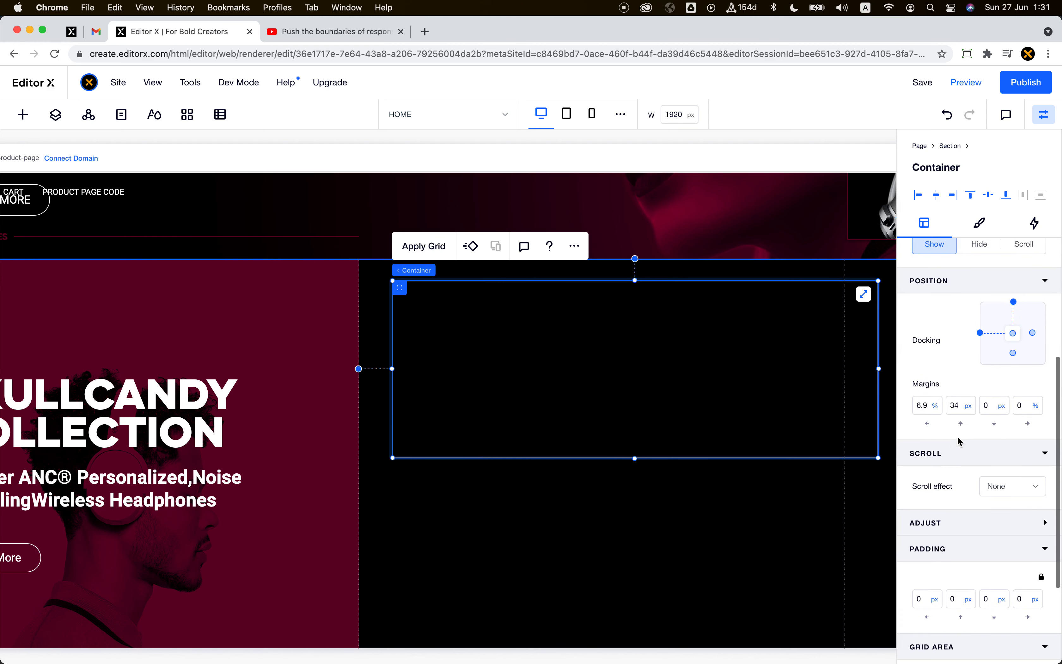
pyautogui.click(923, 405)
pyautogui.write('0')
pyautogui.press('Tab')
pyautogui.write('0')
pyautogui.press('Tab')
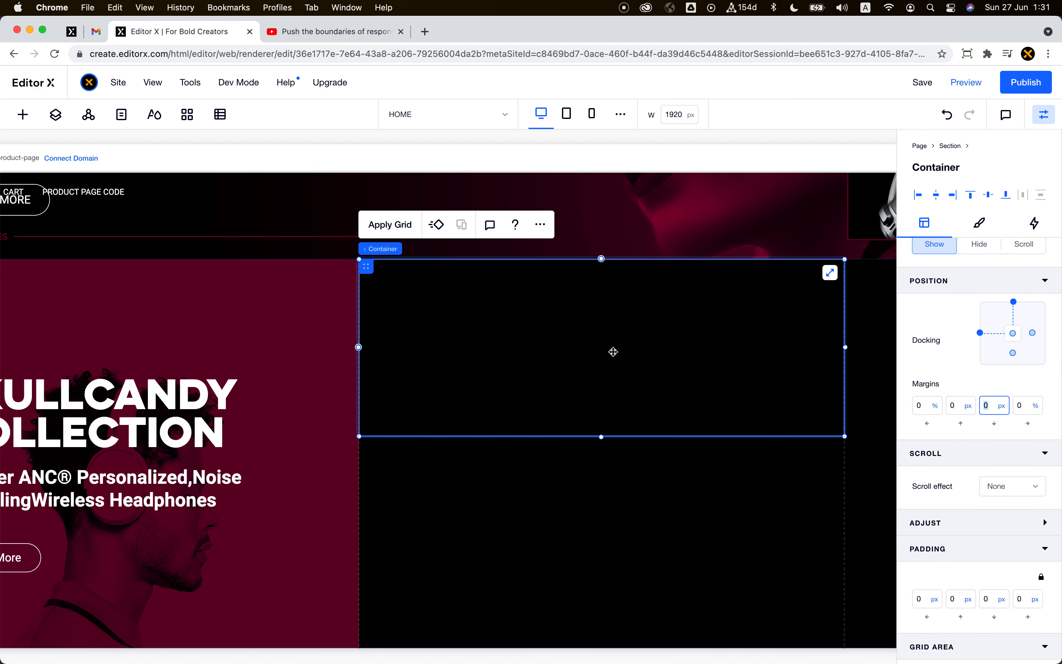
pyautogui.scroll(-1, 621, 378)
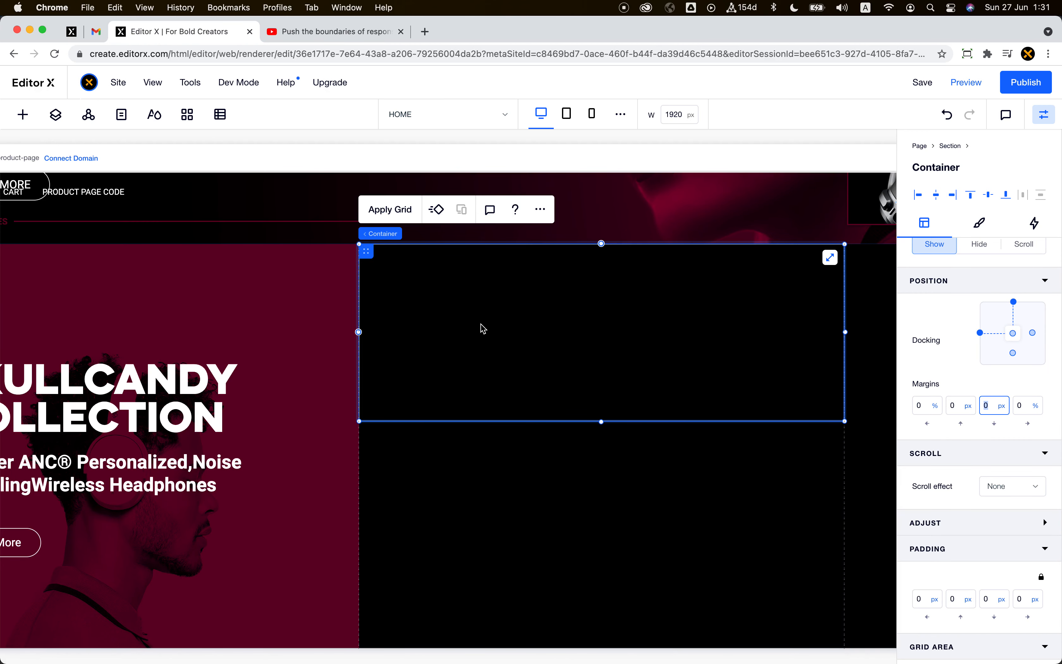
# Step: Check the Figma reference layout and apply a custom grid of 2 columns and 4 rows to the second-column container
pyautogui.press('super+Tab')
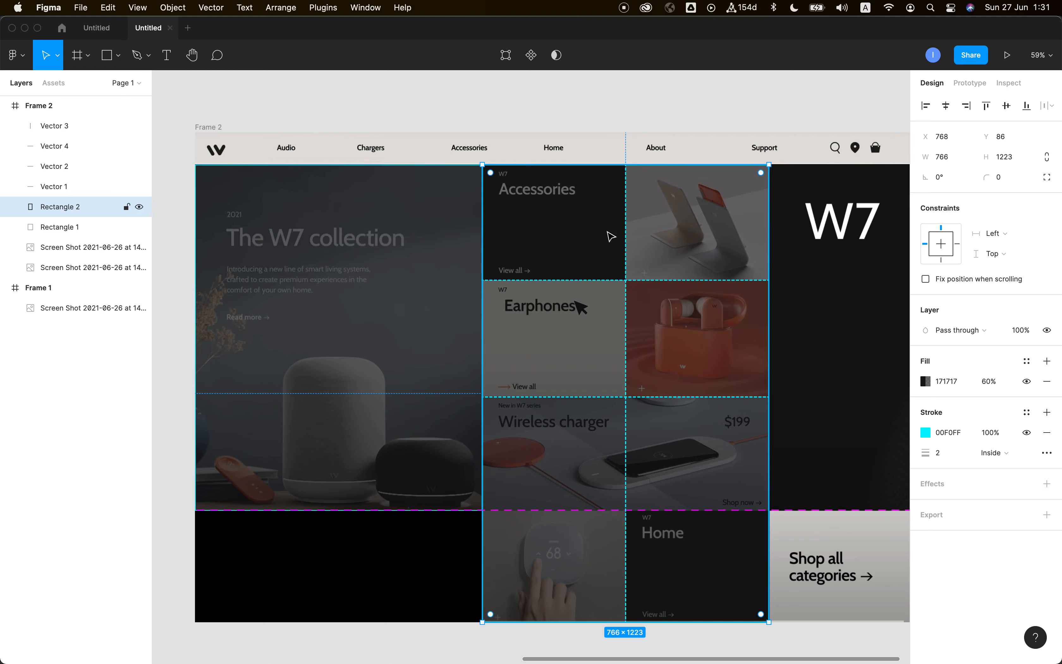
pyautogui.press('super+Tab')
pyautogui.click(401, 208)
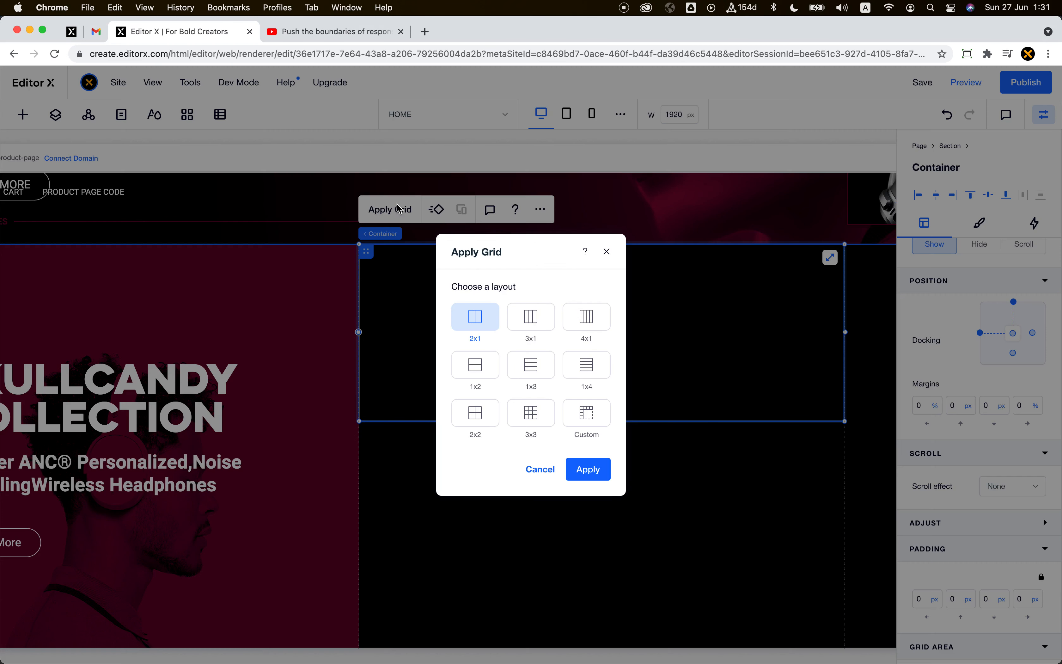
pyautogui.click(588, 386)
pyautogui.click(482, 460)
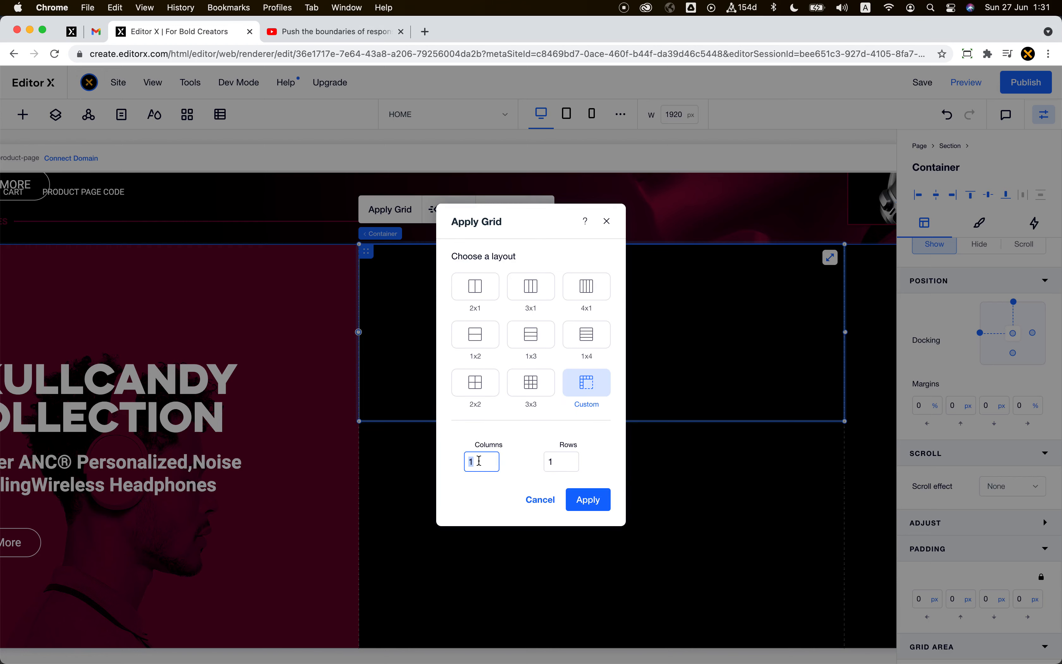
pyautogui.write('2')
pyautogui.click(565, 465)
pyautogui.write('4')
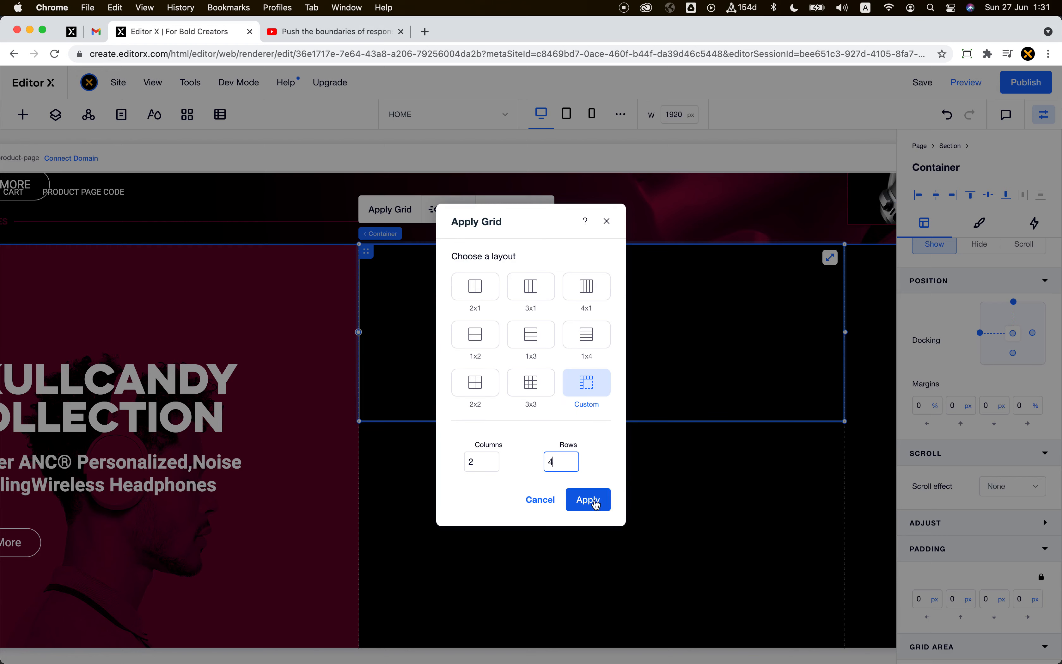
pyautogui.click(590, 500)
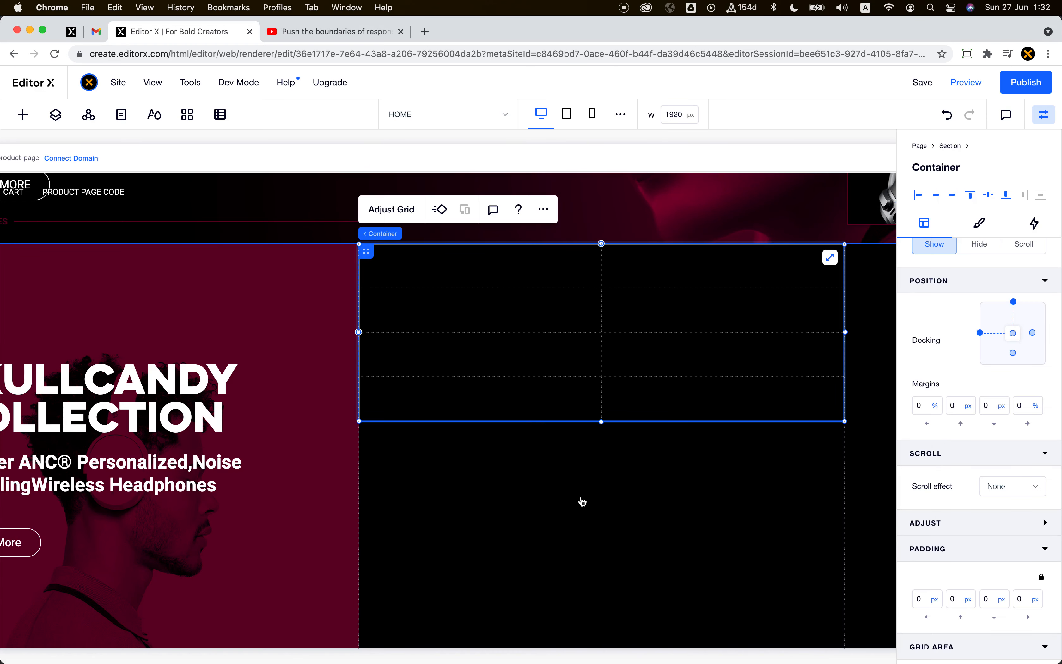
# Step: Recheck the Figma reference layout and set the first row height of the container's grid to 33.3 vh
pyautogui.press('super+Tab')
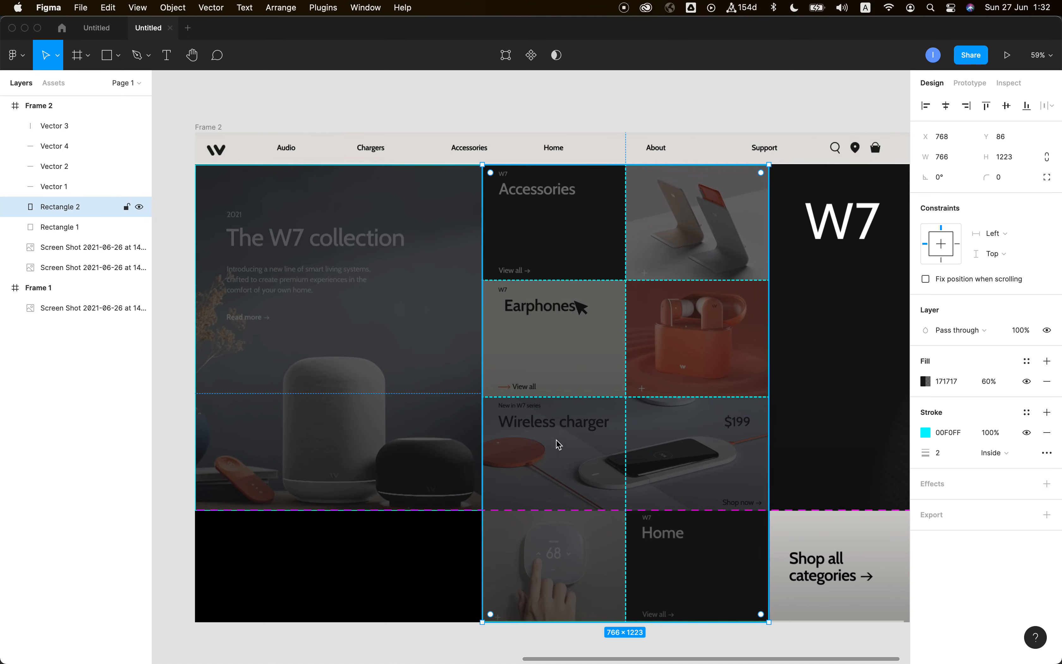
pyautogui.press('super+Tab')
pyautogui.click(385, 211)
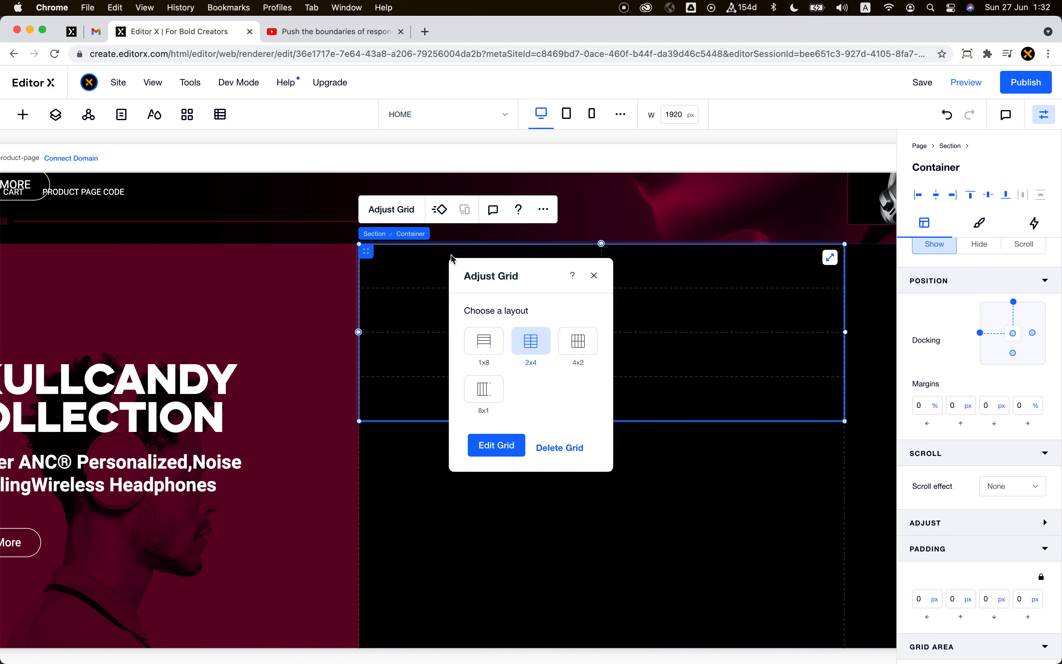
pyautogui.click(493, 444)
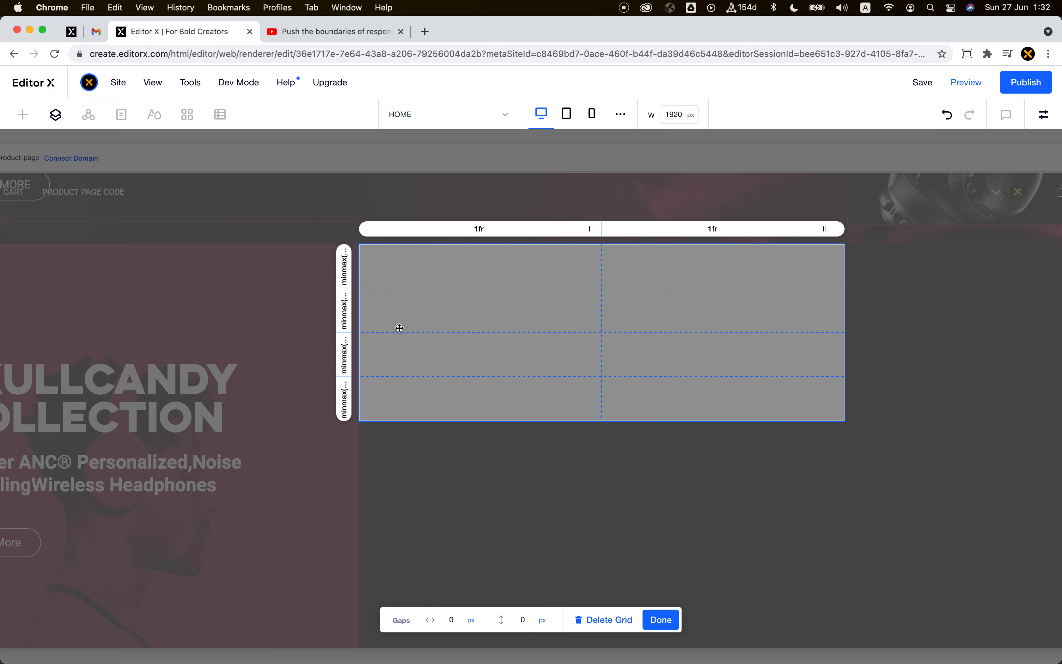
pyautogui.click(344, 264)
pyautogui.click(382, 305)
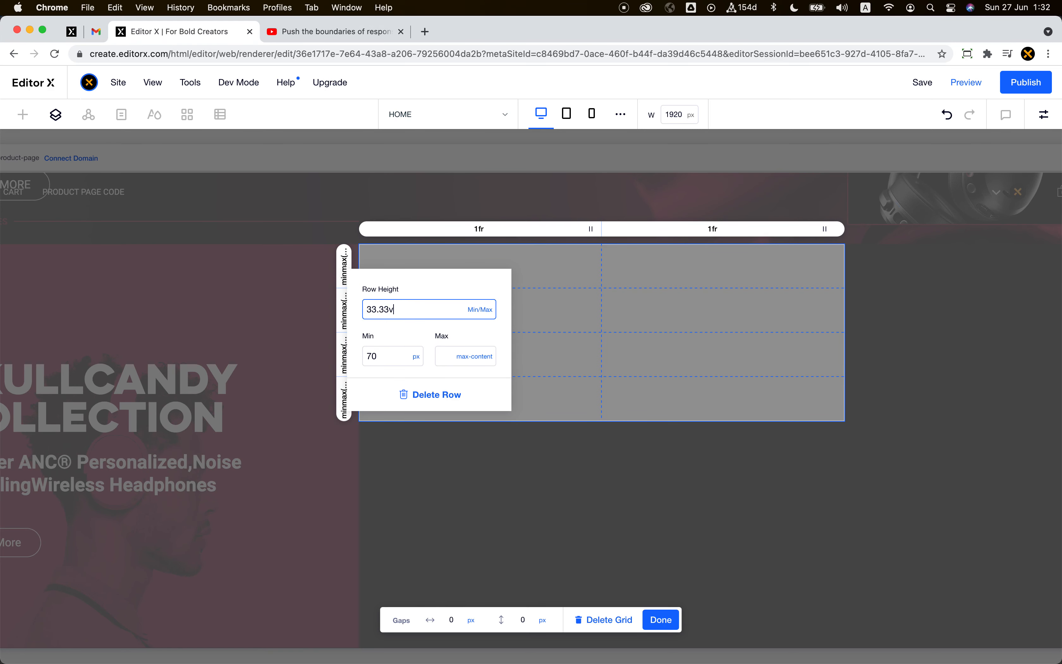
pyautogui.press('Return')
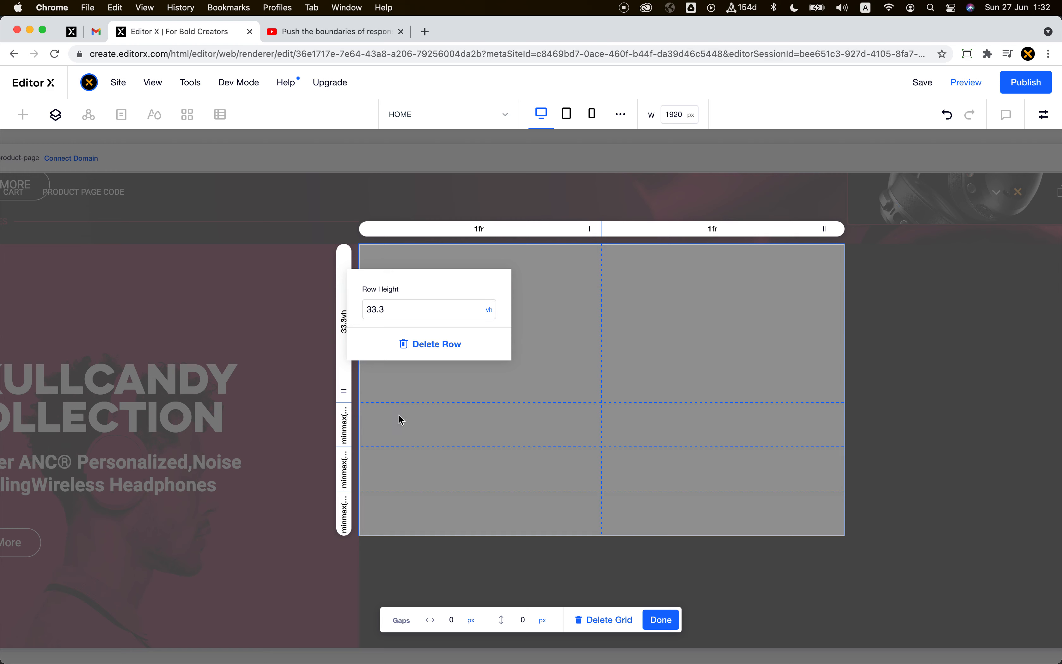
# Step: Copy the first row's height value and set the fourth row of the container's grid to 33.3 vh
pyautogui.click(413, 315)
pyautogui.press('super+a')
pyautogui.press('super+c')
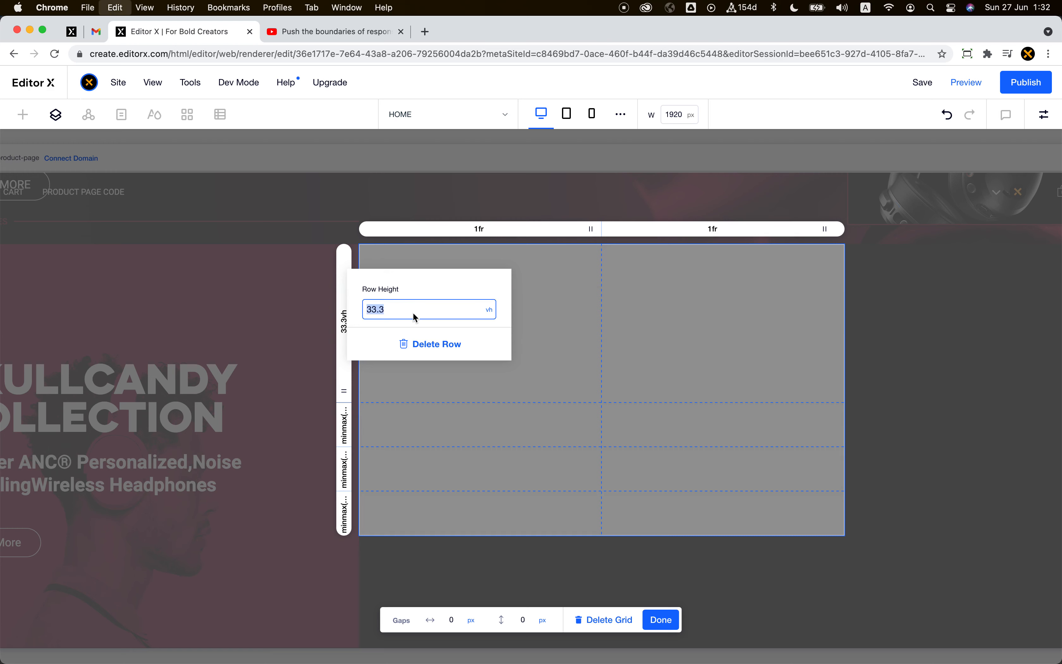
pyautogui.click(349, 520)
pyautogui.click(348, 515)
pyautogui.click(390, 565)
pyautogui.press('super+v')
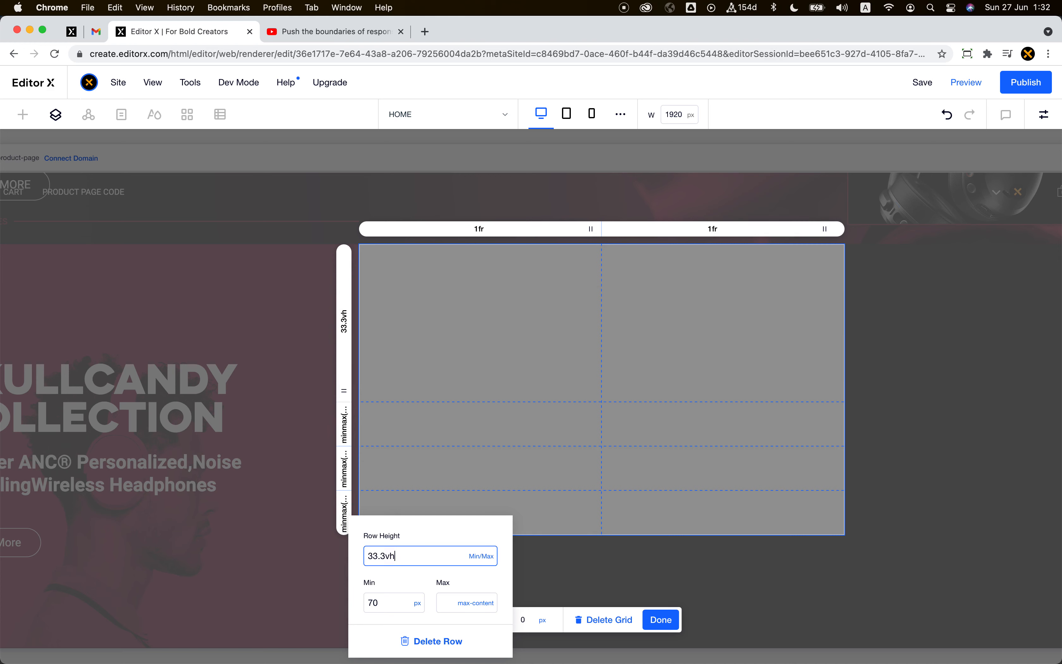
pyautogui.write('vh')
pyautogui.press('Return')
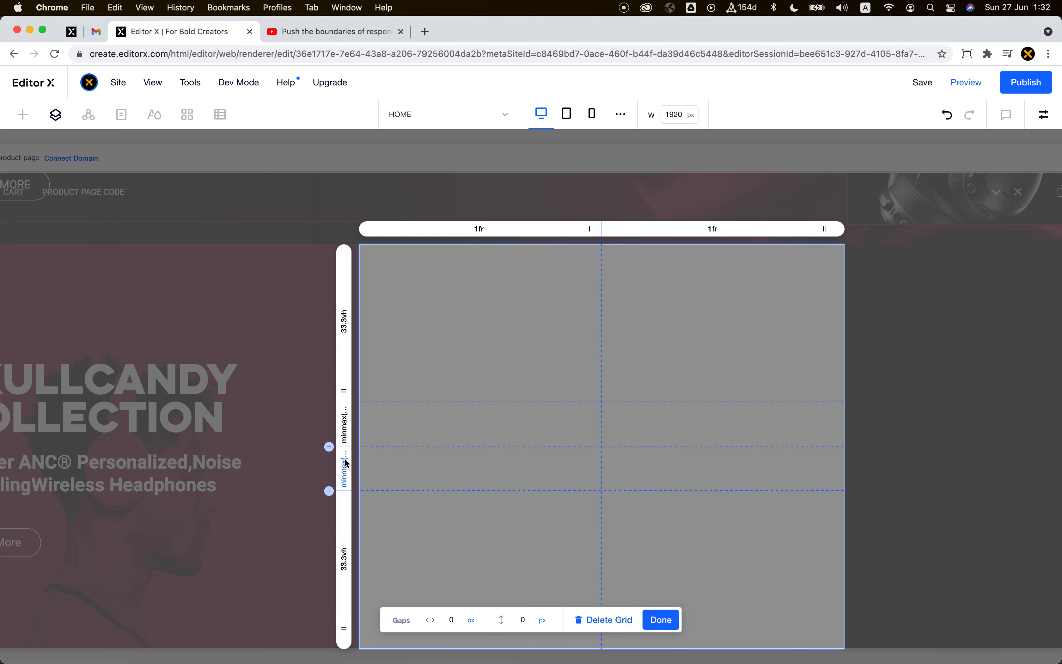
# Step: Set the height of the third row in the container's grid to 33.3 vh
pyautogui.click(345, 459)
pyautogui.click(385, 499)
pyautogui.press('super+v')
pyautogui.write('vh')
pyautogui.press('Return')
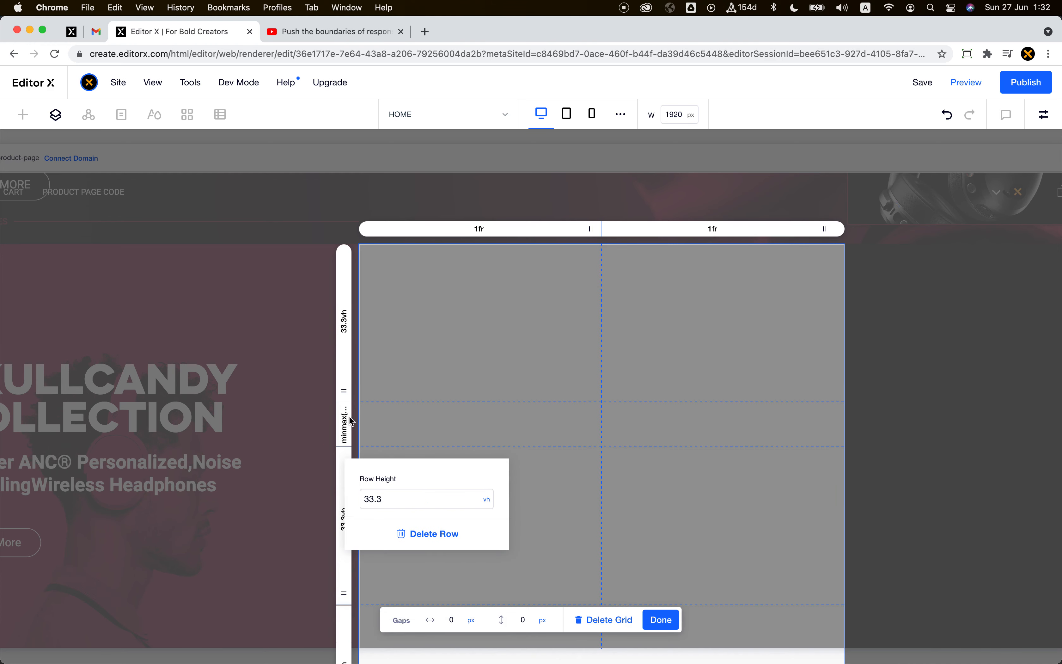
# Step: Set the second row of the container's grid to 33.3 vh and finish editing the grid
pyautogui.click(345, 422)
pyautogui.click(397, 461)
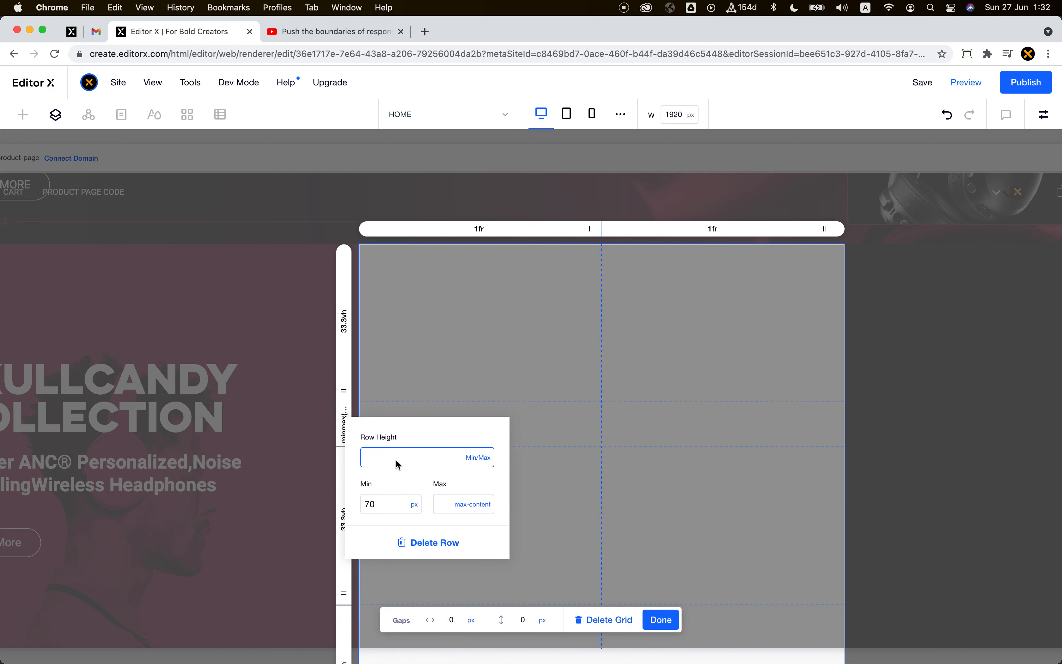
pyautogui.press('super+v')
pyautogui.write('vh')
pyautogui.press('Return')
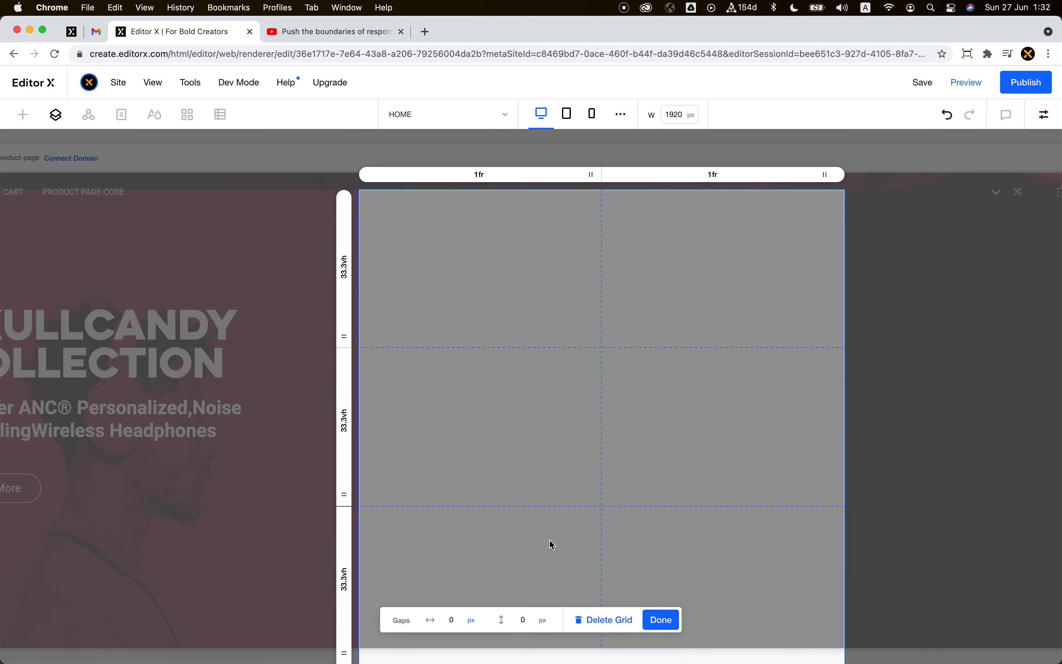
pyautogui.scroll(-5, 417, 297)
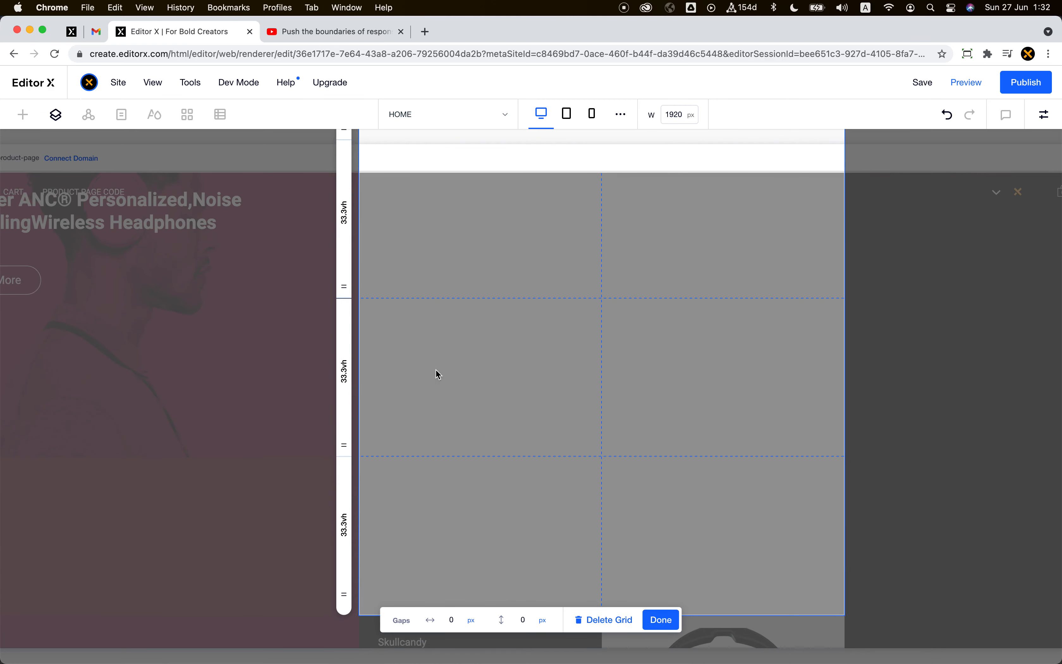
pyautogui.click(665, 623)
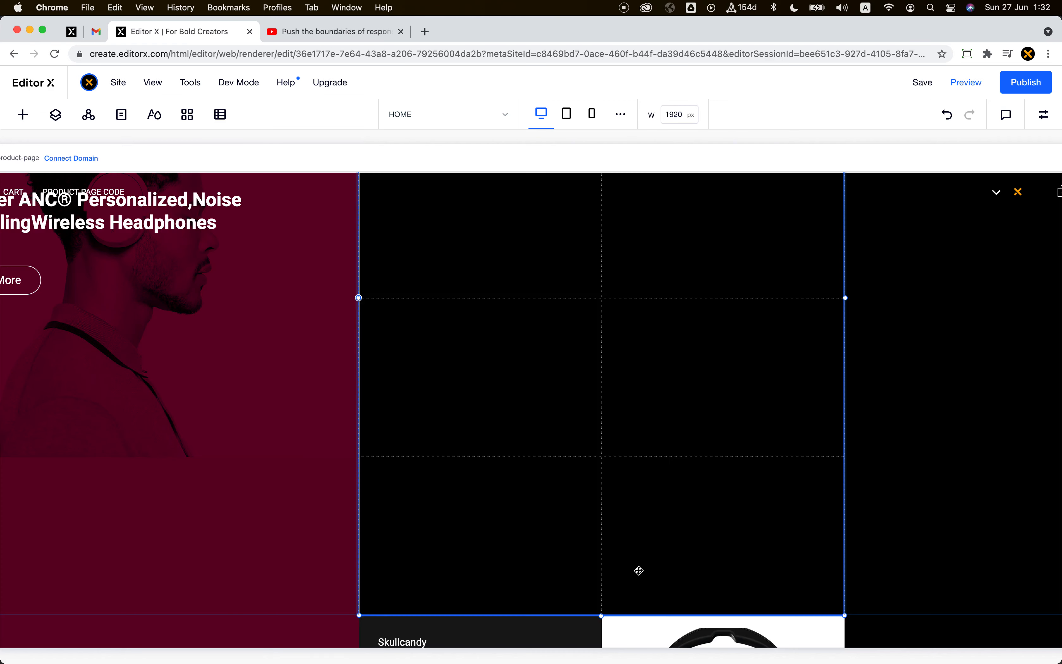
# Step: Examine the second-column container's full height and row divisions, including in grid editing mode, against the finished section below
pyautogui.scroll(2, 635, 569)
pyautogui.scroll(-5, 637, 569)
pyautogui.scroll(-1, 638, 569)
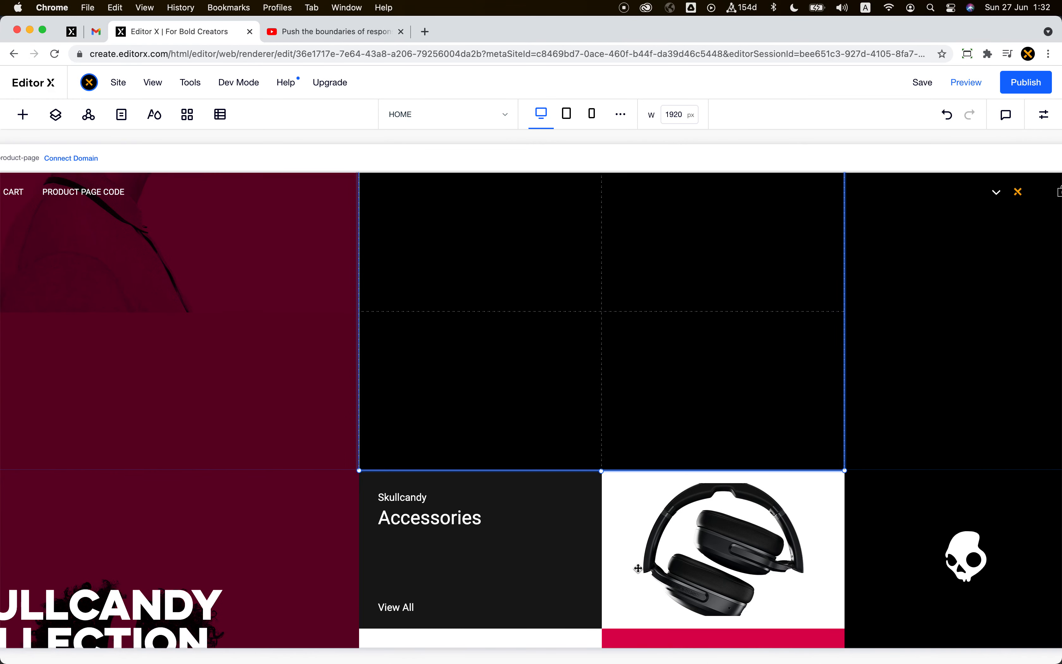
pyautogui.scroll(9, 639, 569)
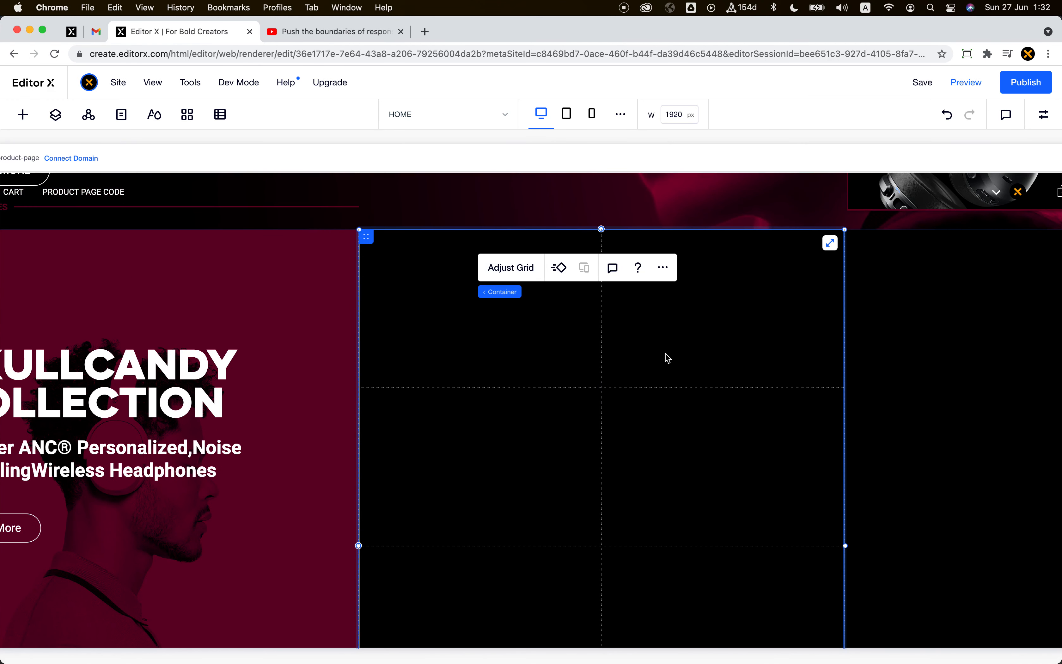
pyautogui.click(510, 268)
pyautogui.click(500, 446)
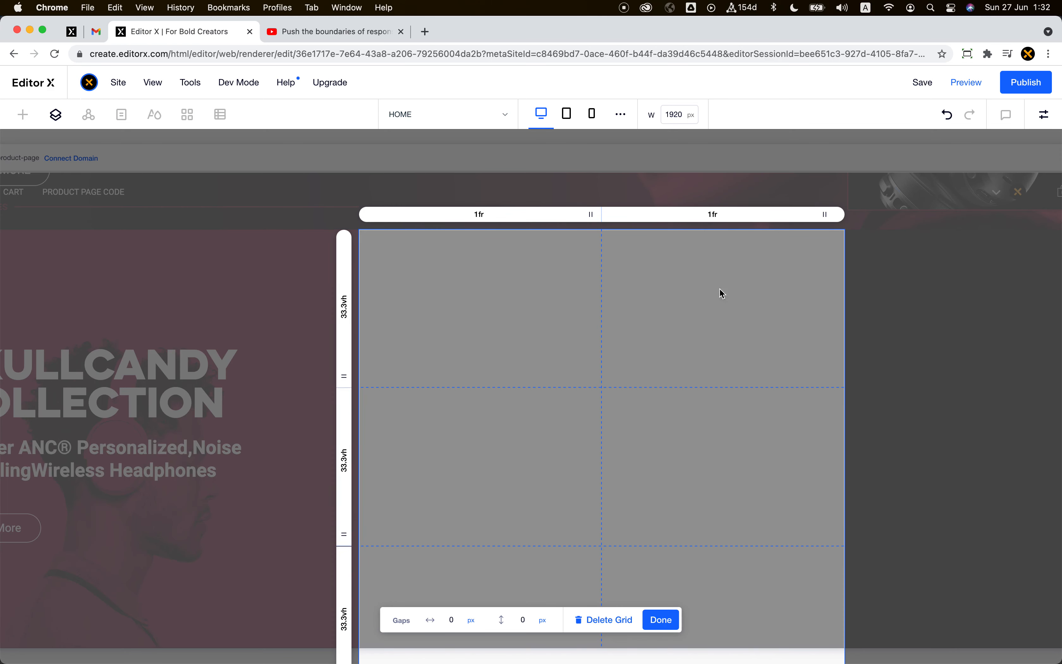
pyautogui.click(661, 620)
pyautogui.scroll(-5, 631, 494)
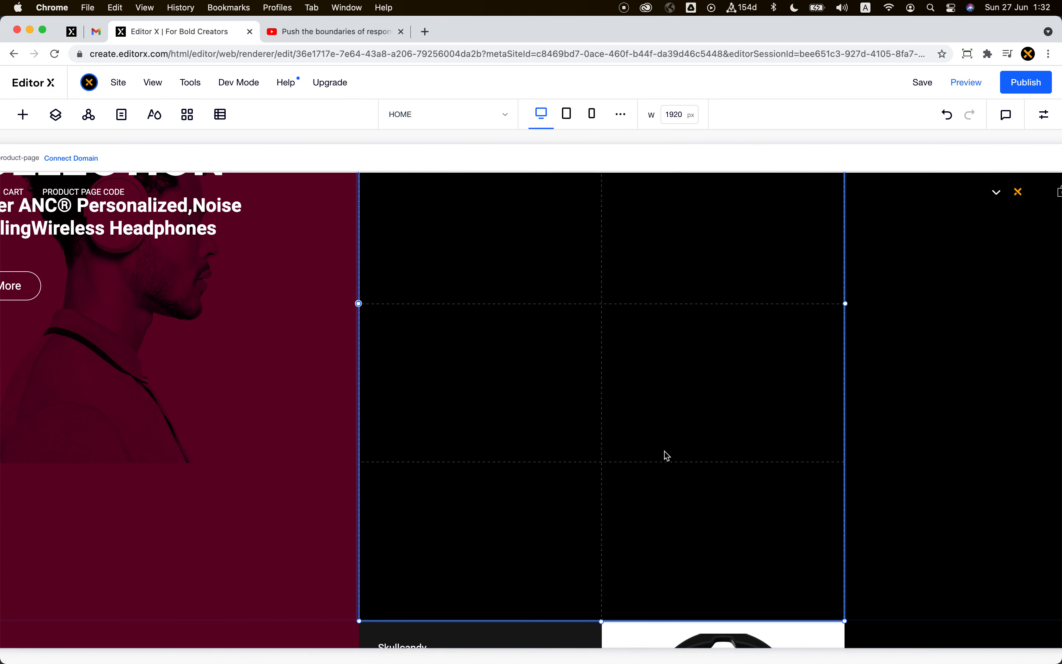
pyautogui.scroll(-4, 665, 455)
pyautogui.scroll(9, 666, 454)
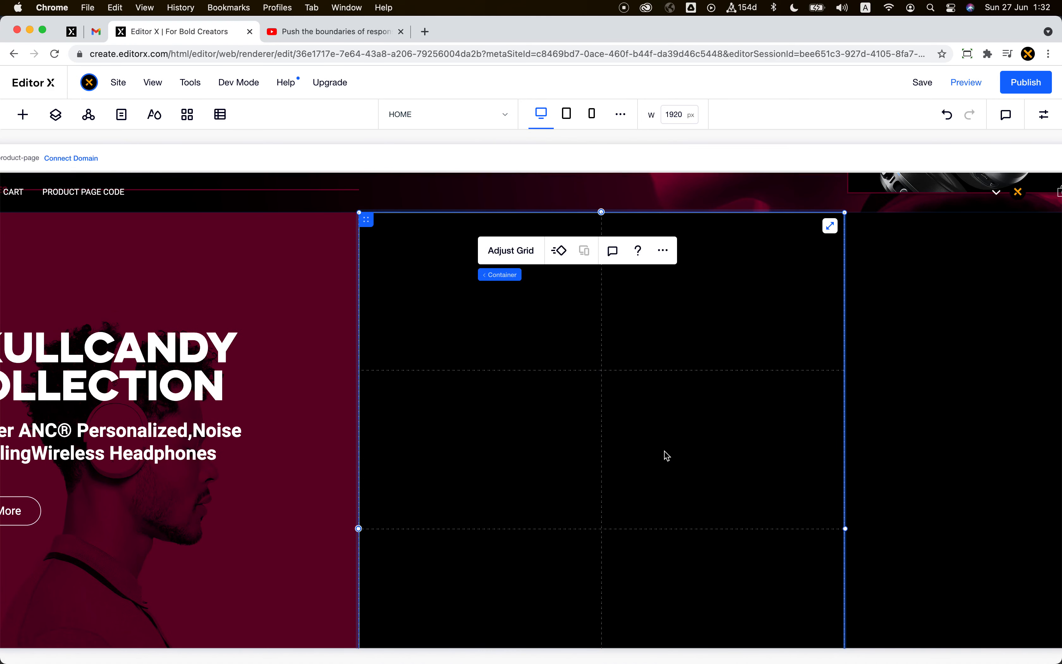
# Step: Set the border width of the second-column container to 0 px
pyautogui.click(698, 351)
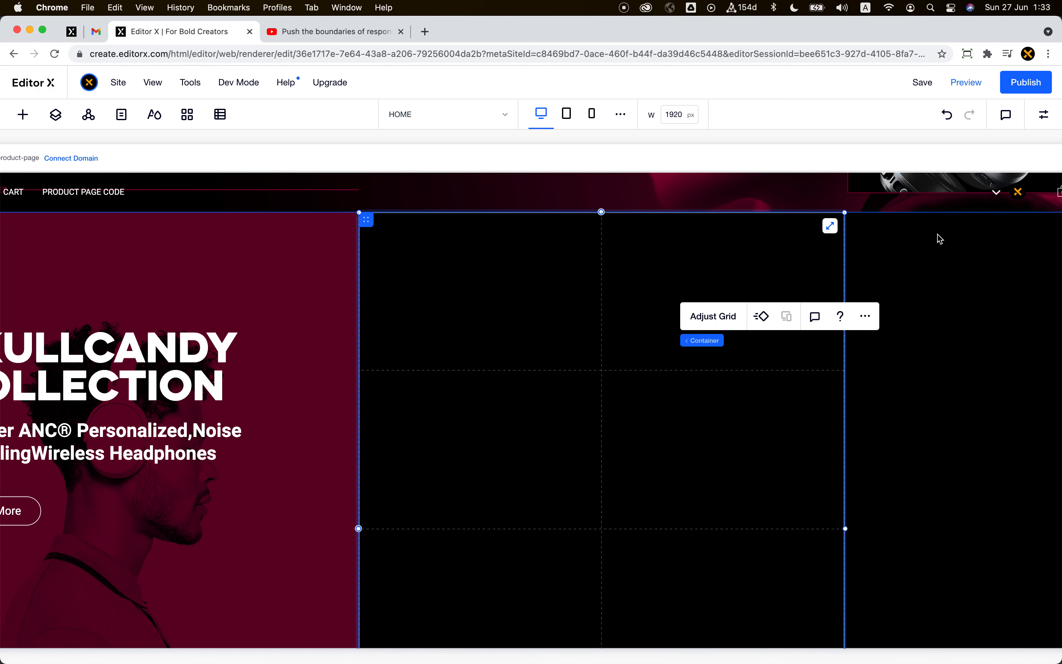
pyautogui.click(1044, 114)
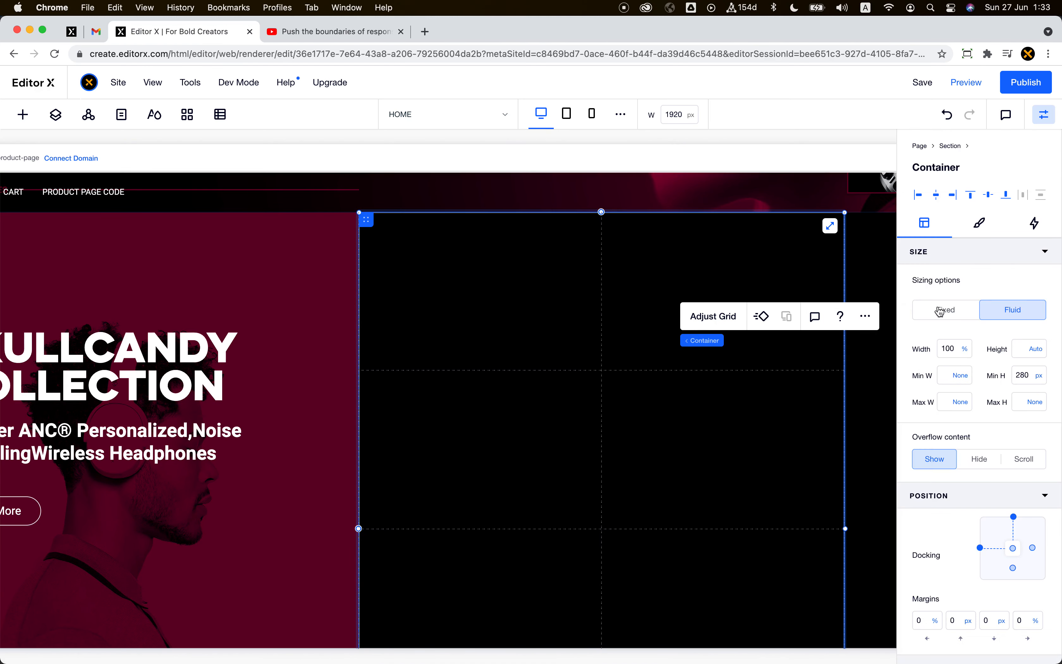
pyautogui.click(979, 222)
pyautogui.click(913, 283)
pyautogui.click(1022, 372)
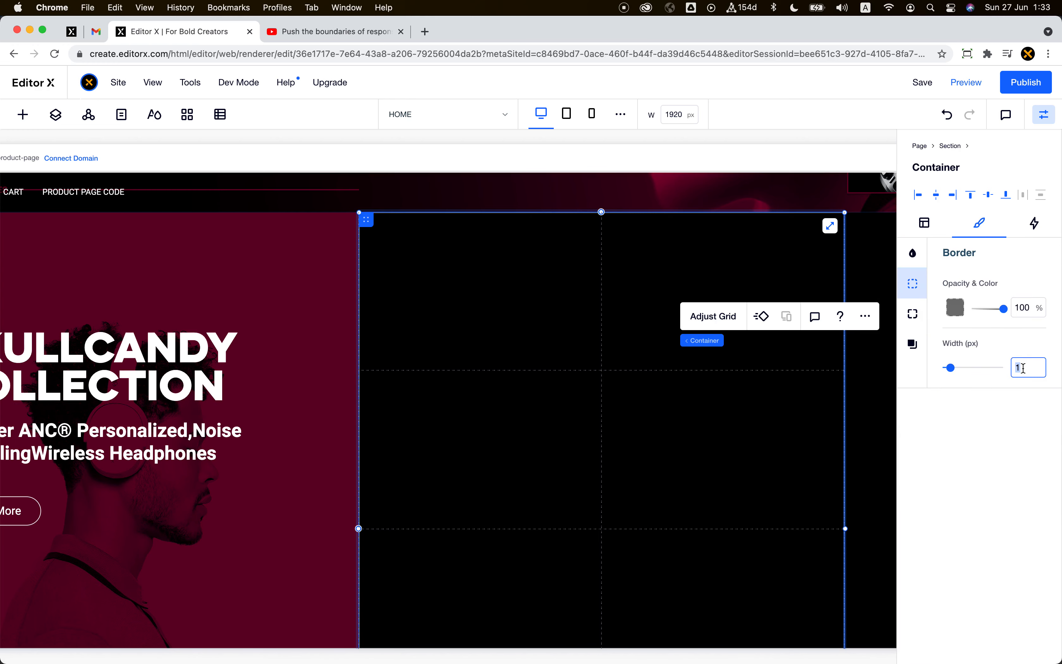
pyautogui.write('0')
pyautogui.click(792, 440)
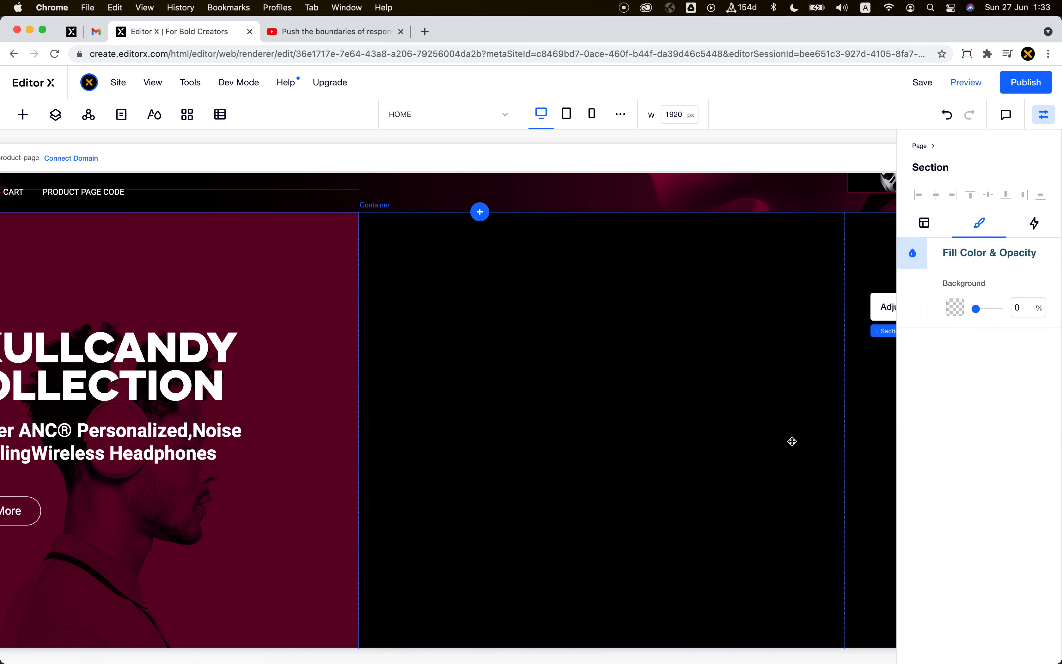
pyautogui.scroll(-5, 793, 430)
pyautogui.scroll(-5, 793, 425)
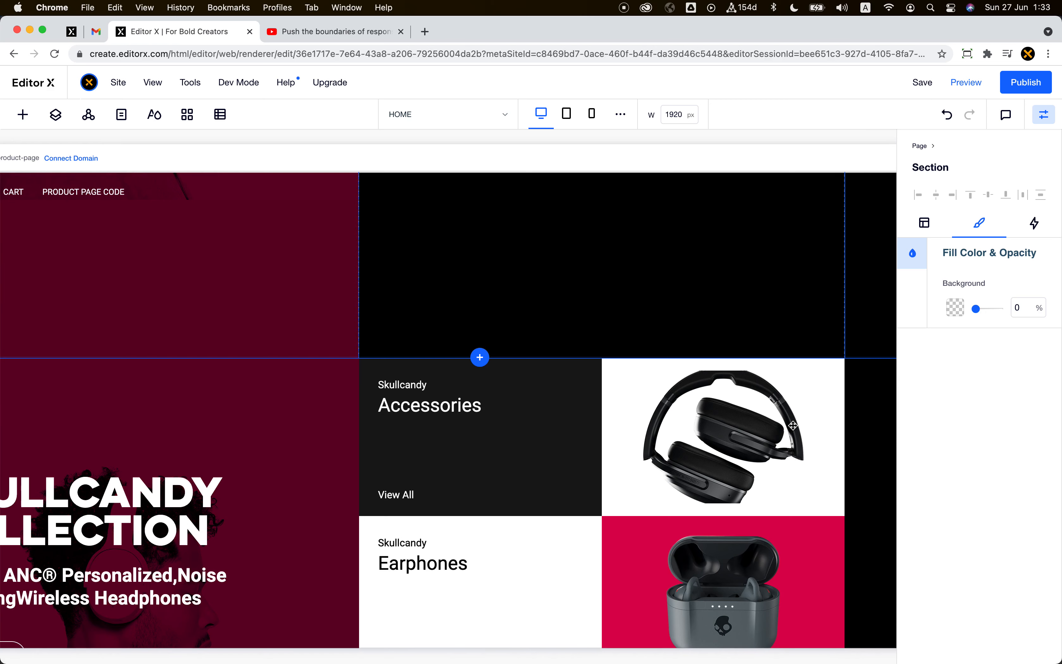
pyautogui.scroll(3, 793, 425)
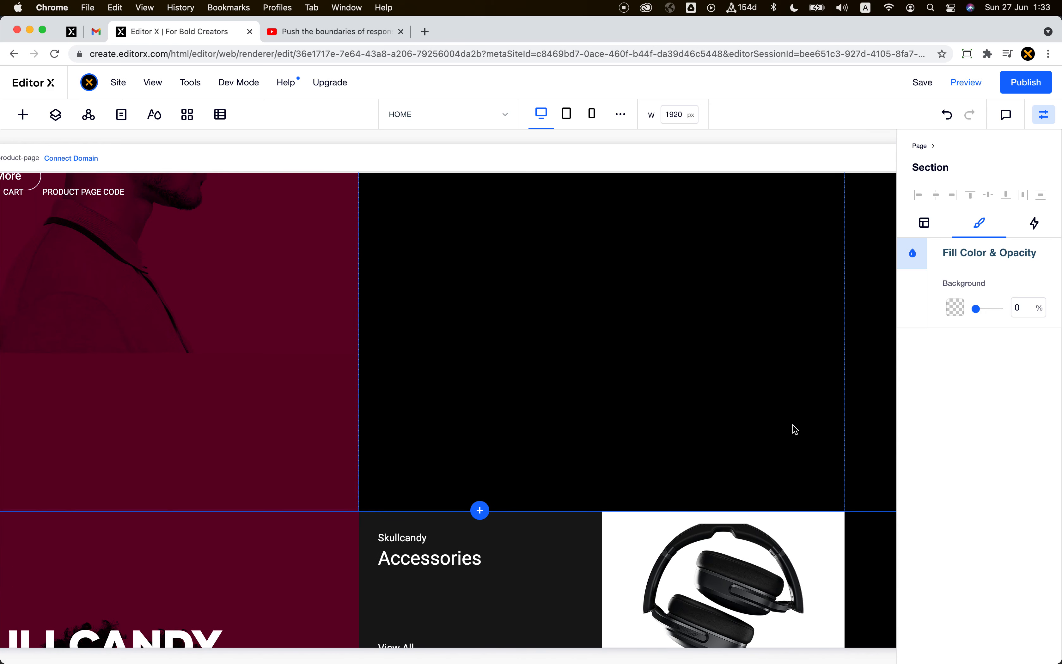
# Step: Examine the product cards in the finished collection section below and inspect the Accessories card's container
pyautogui.scroll(-10, 698, 365)
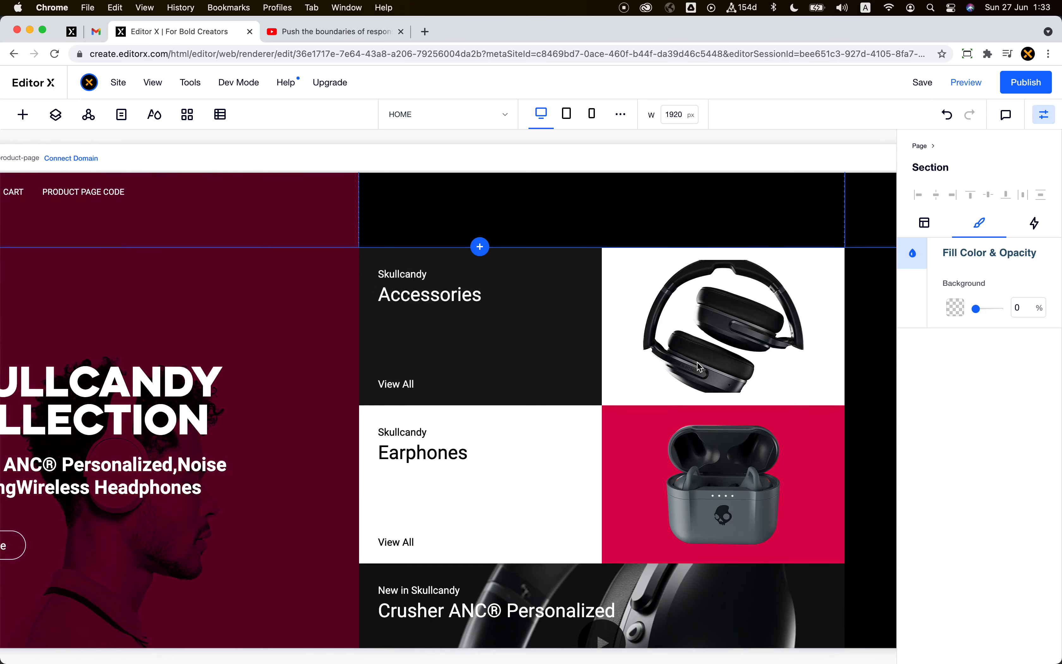
pyautogui.scroll(2, 657, 330)
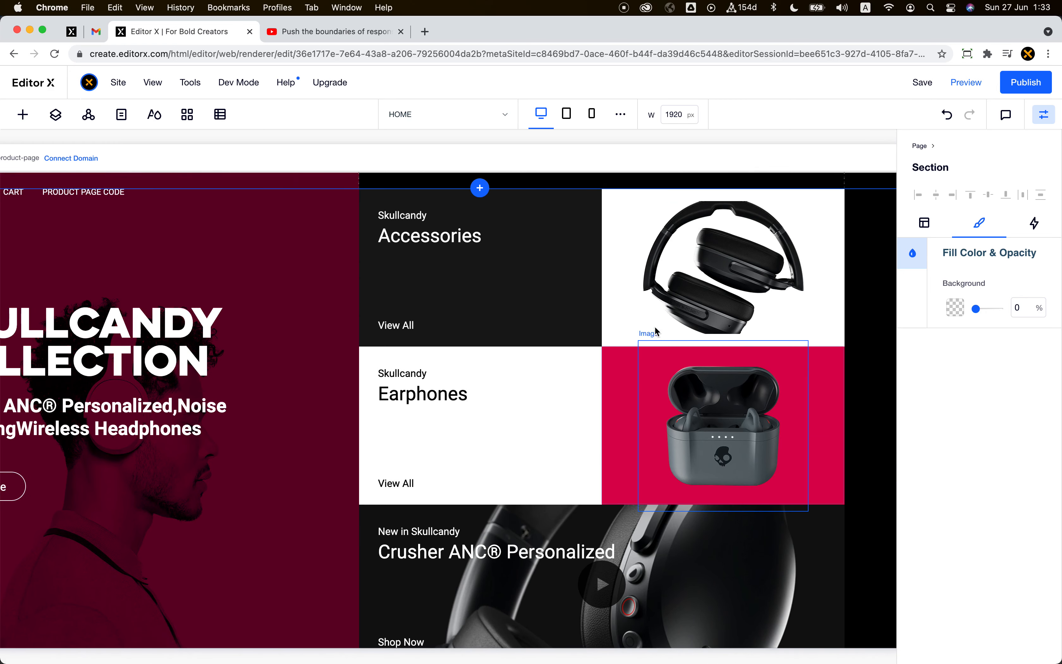
pyautogui.scroll(2, 523, 268)
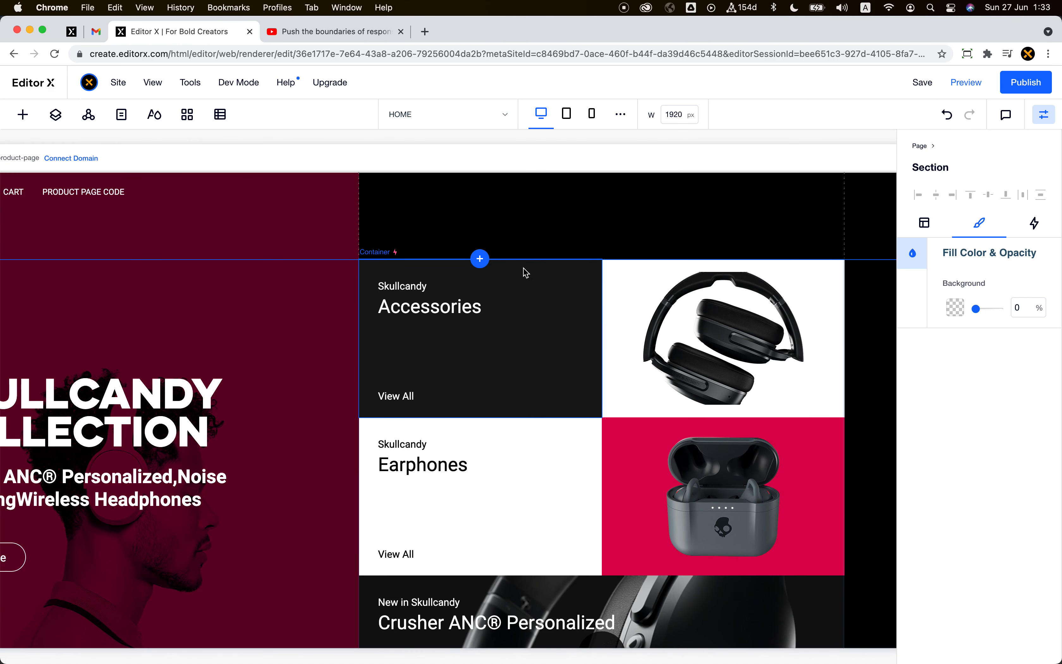
pyautogui.click(554, 348)
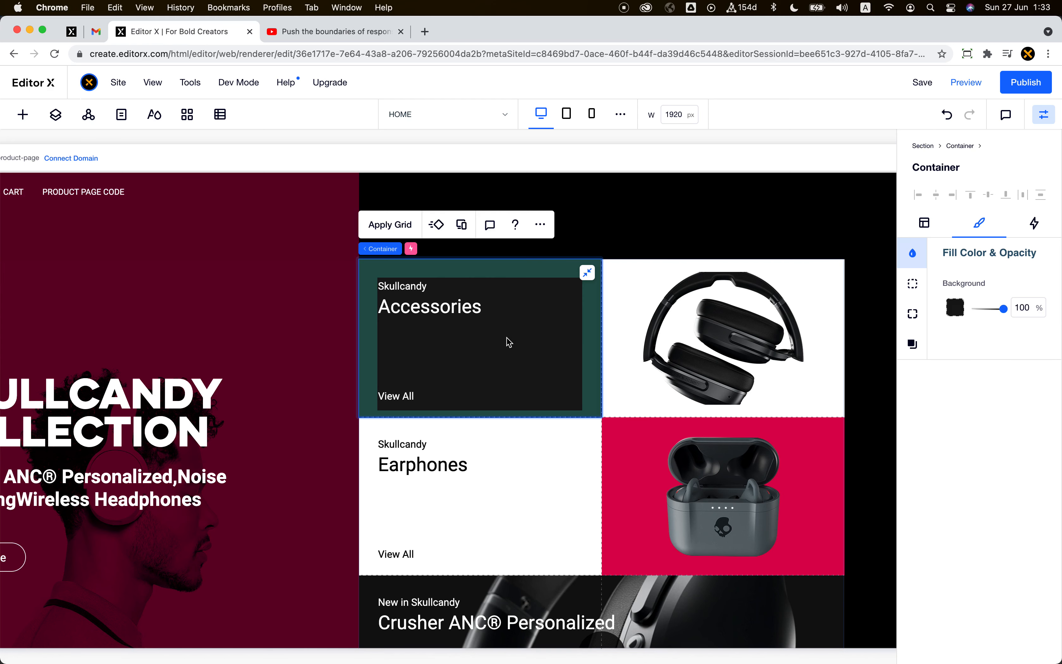
# Step: Switch to Figma and examine the text, images and cell arrangement in the second column of the W7 mockup
pyautogui.press('super+Tab')
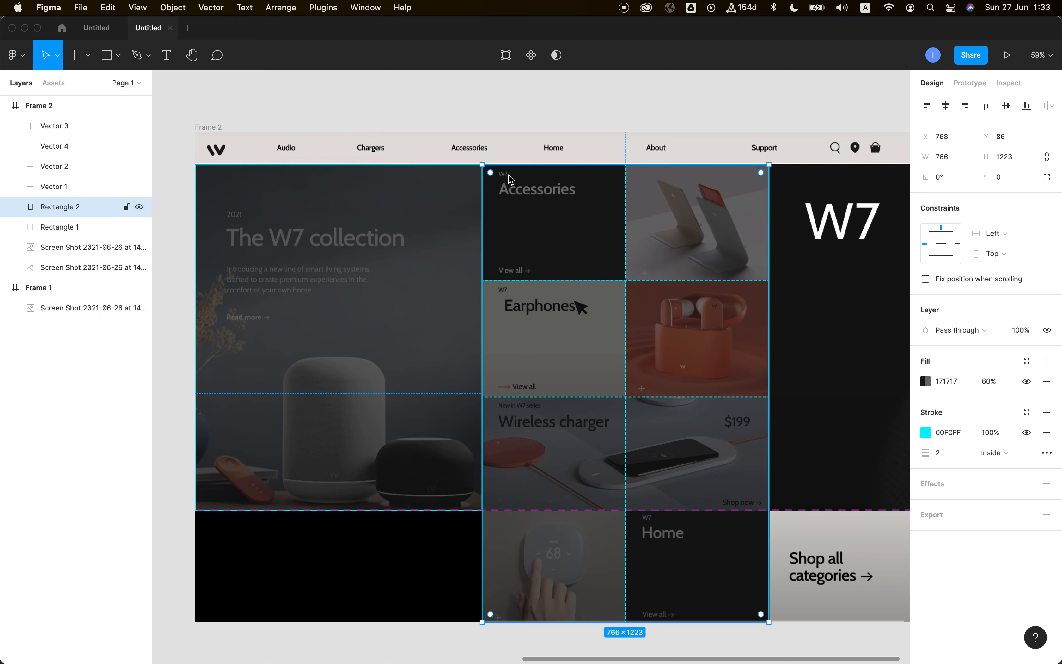
pyautogui.scroll(5, 511, 179)
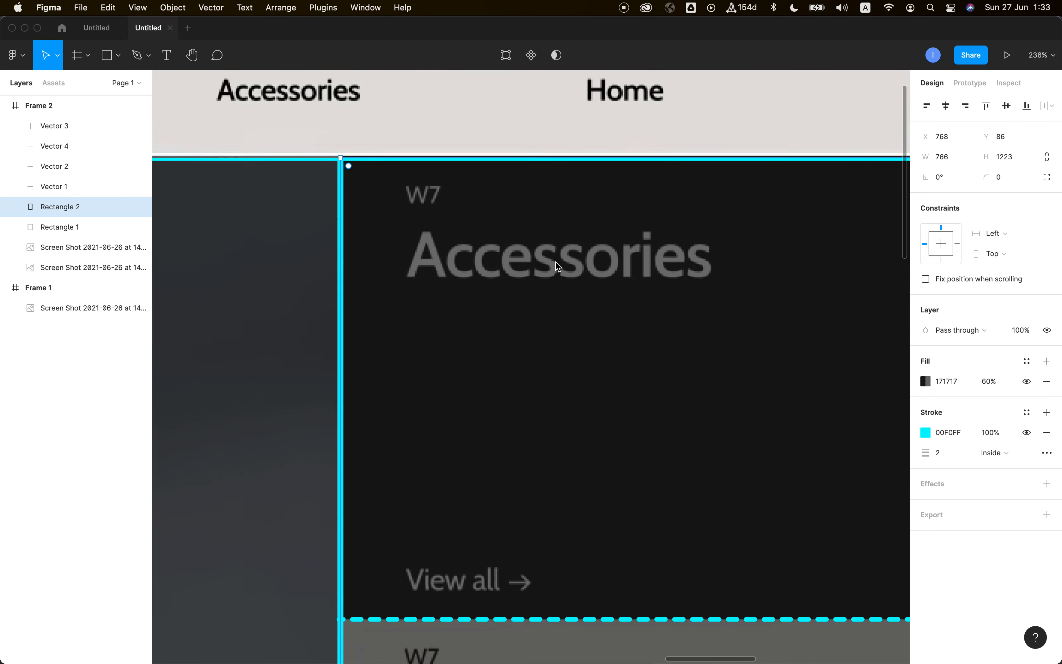
pyautogui.hscroll(1, 556, 265)
pyautogui.scroll(-4, 576, 265)
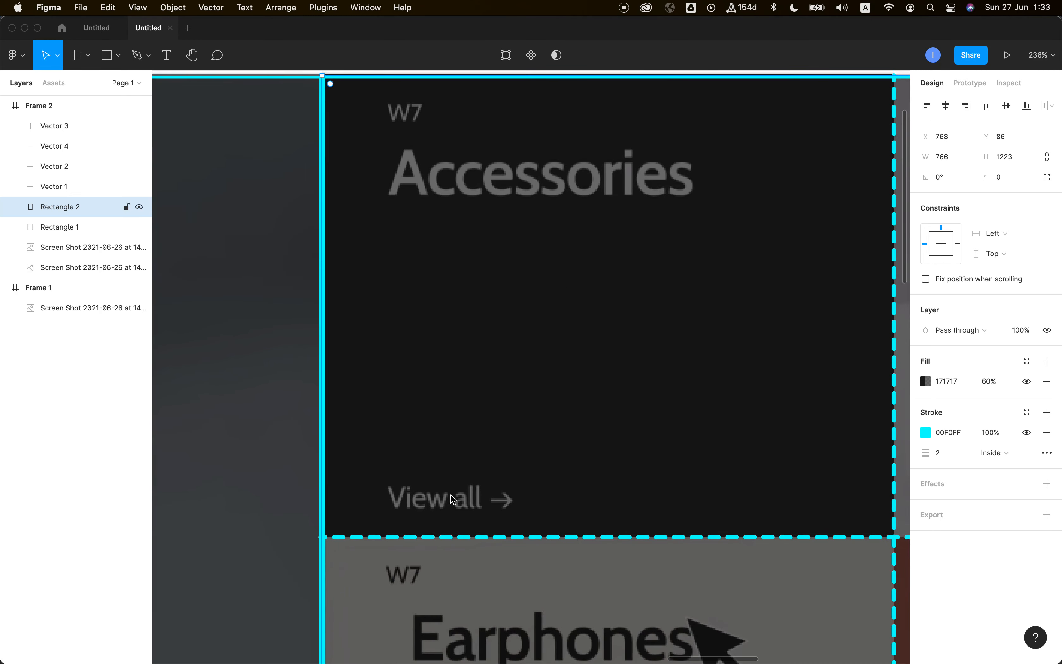
pyautogui.scroll(-5, 454, 499)
pyautogui.scroll(-1, 456, 497)
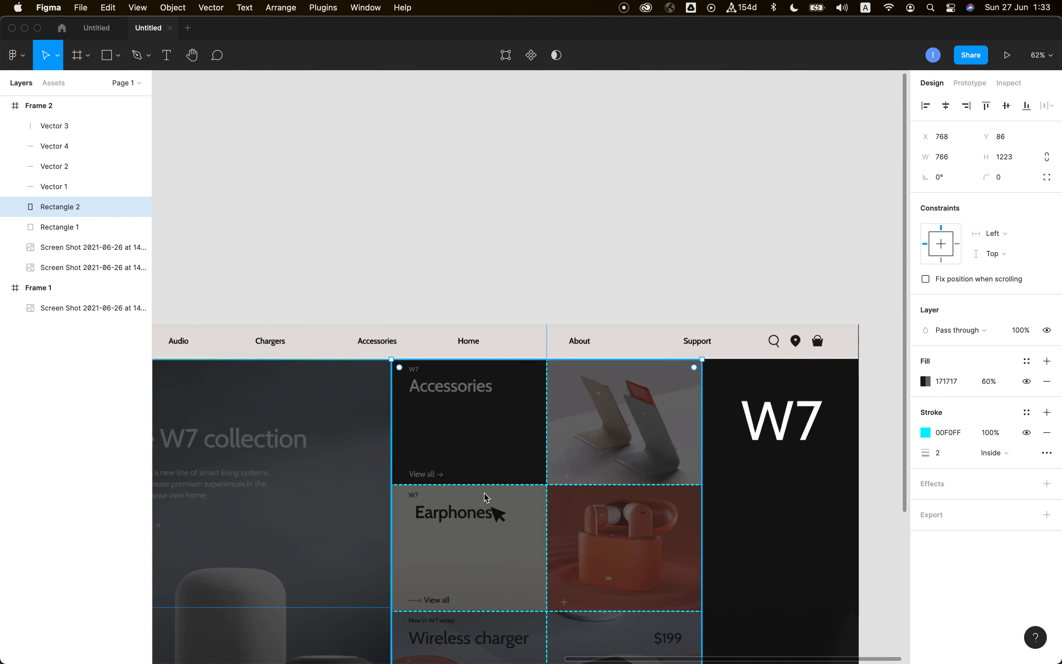
pyautogui.scroll(2, 484, 492)
pyautogui.scroll(-5, 528, 548)
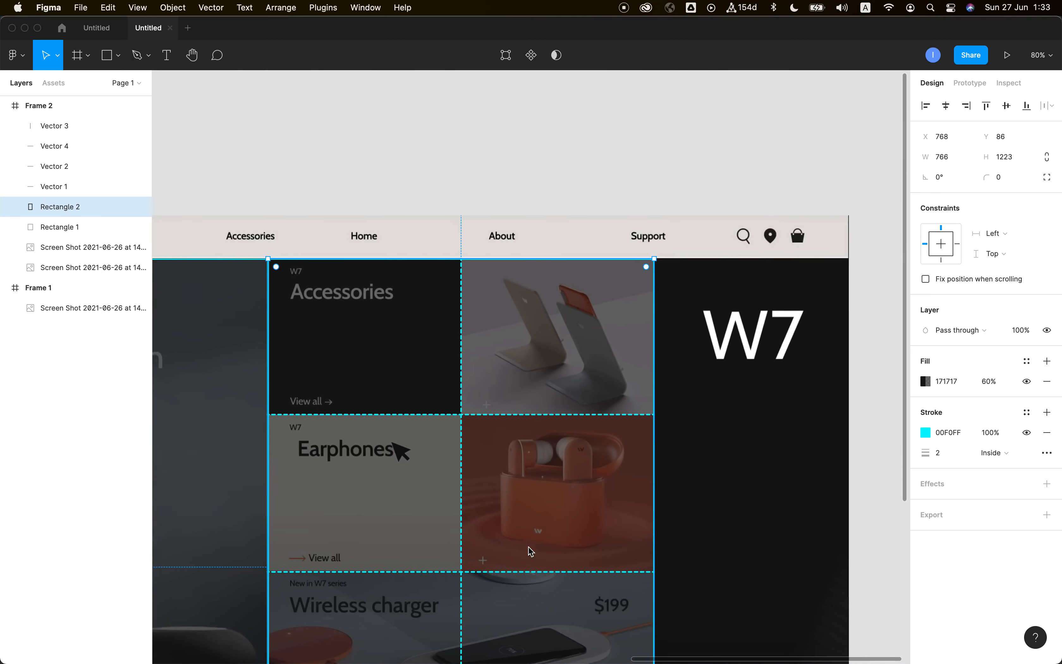
pyautogui.scroll(-3, 528, 547)
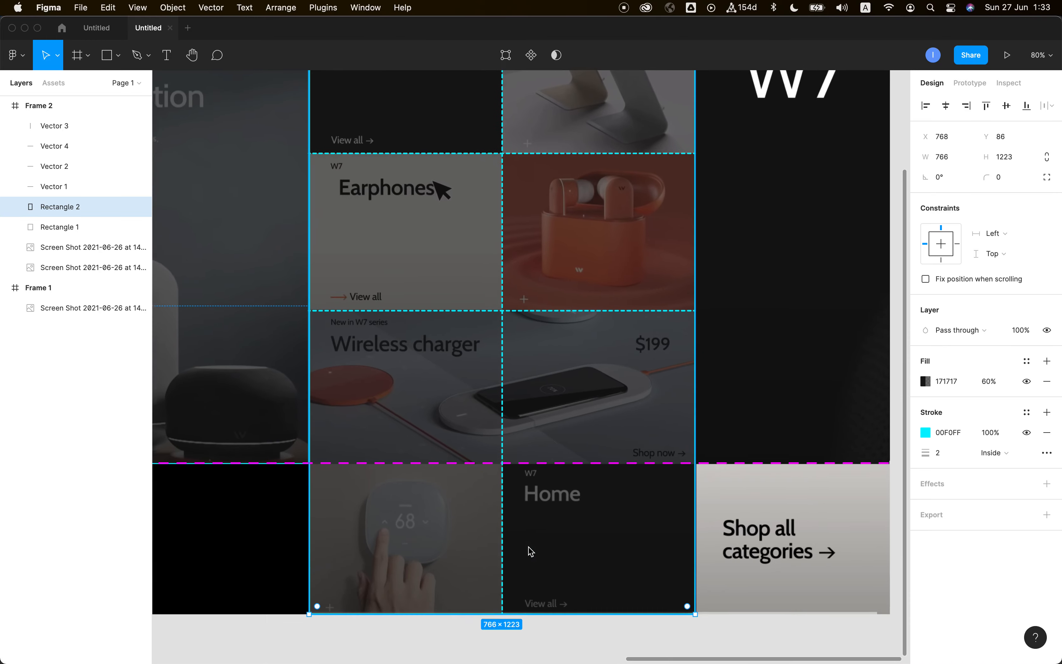
pyautogui.scroll(3, 529, 544)
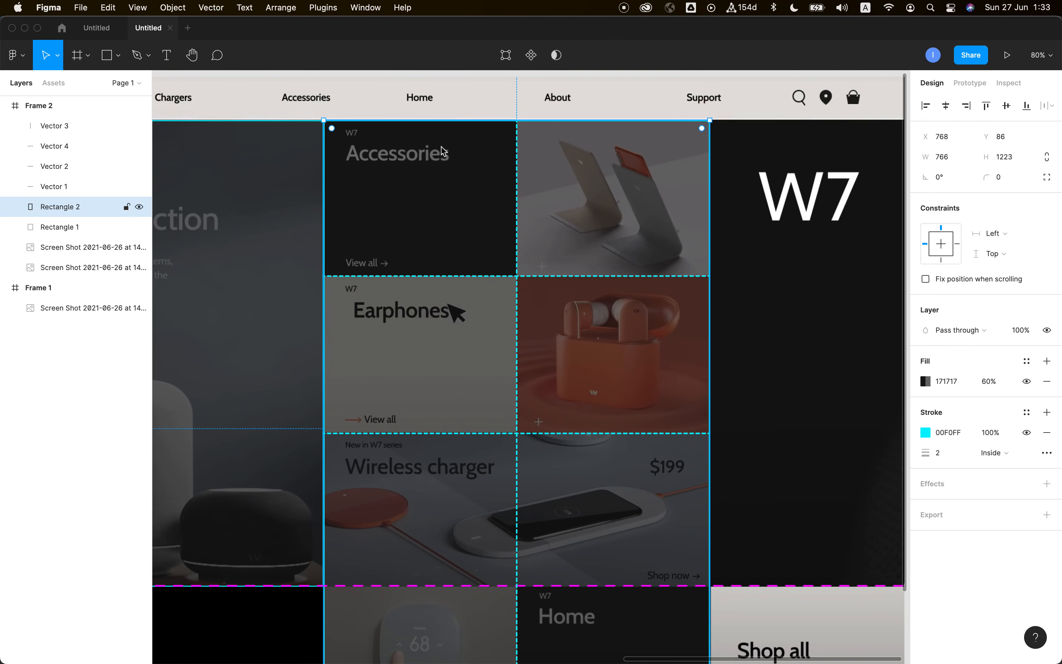
pyautogui.scroll(-1, 450, 372)
pyautogui.scroll(-2, 467, 464)
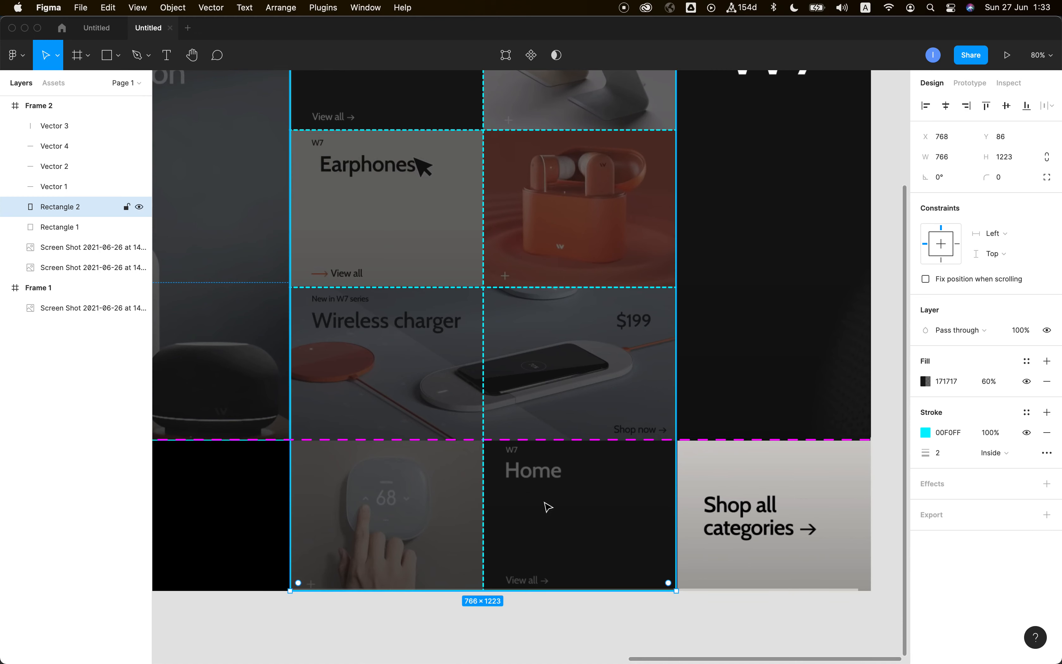
pyautogui.scroll(3, 560, 521)
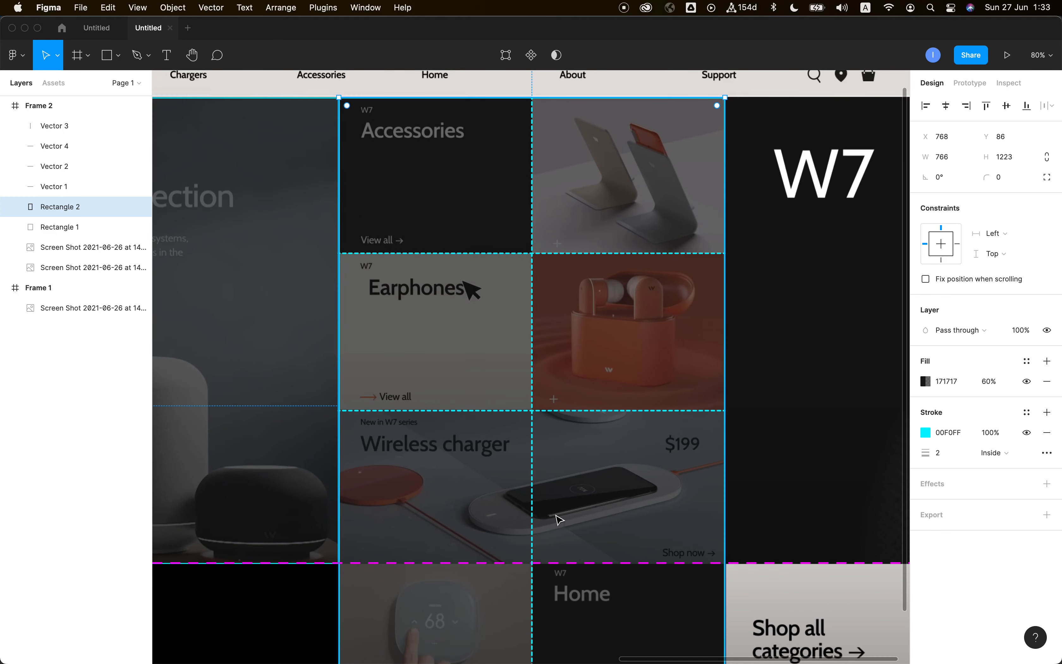
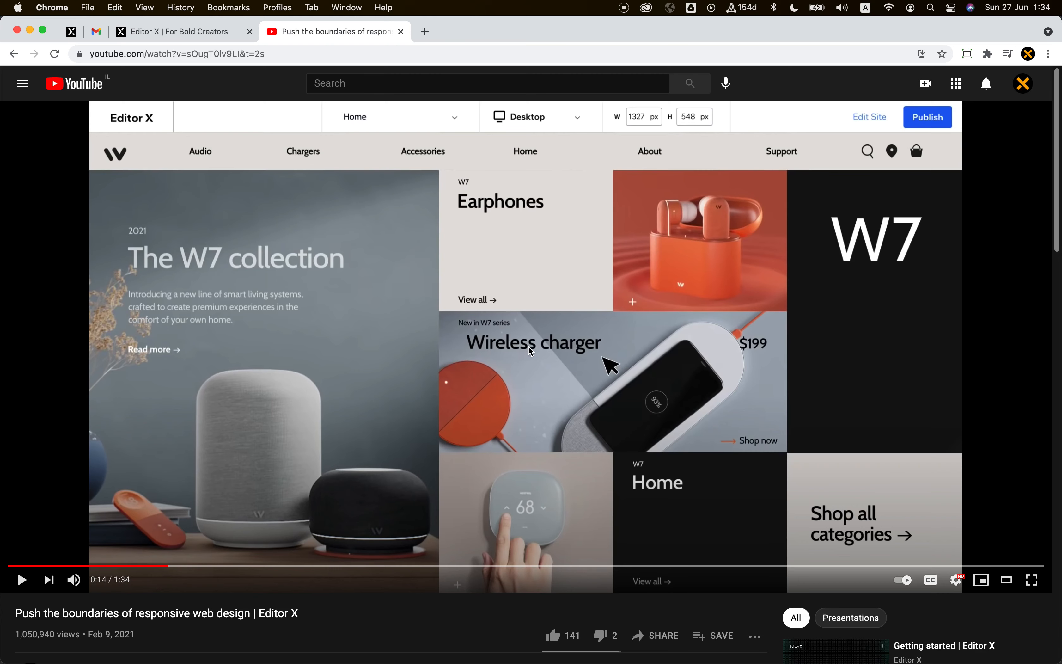
# Step: Replay the scrolling W7 collection page from 0:13 in the YouTube reference video, mute it and pause
pyautogui.click(22, 580)
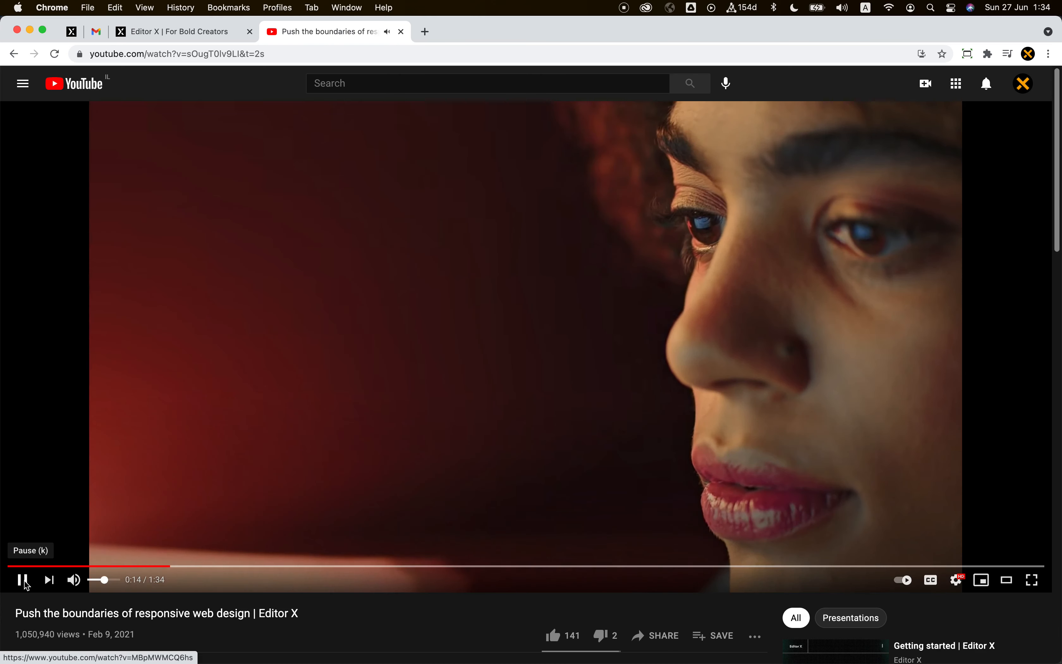
pyautogui.click(22, 579)
pyautogui.click(158, 567)
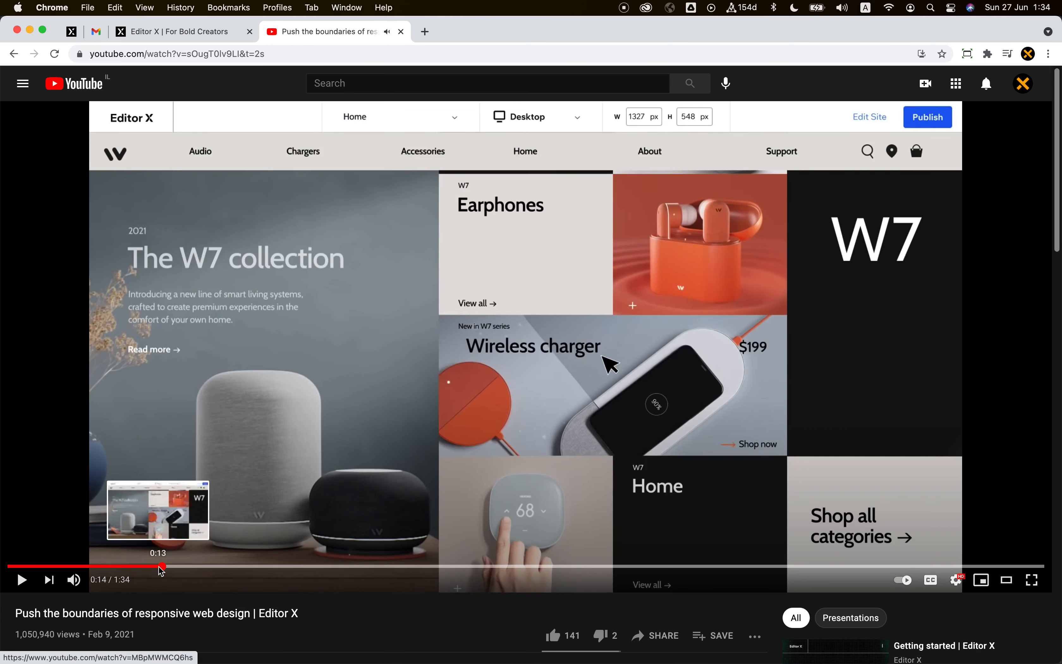
pyautogui.click(154, 567)
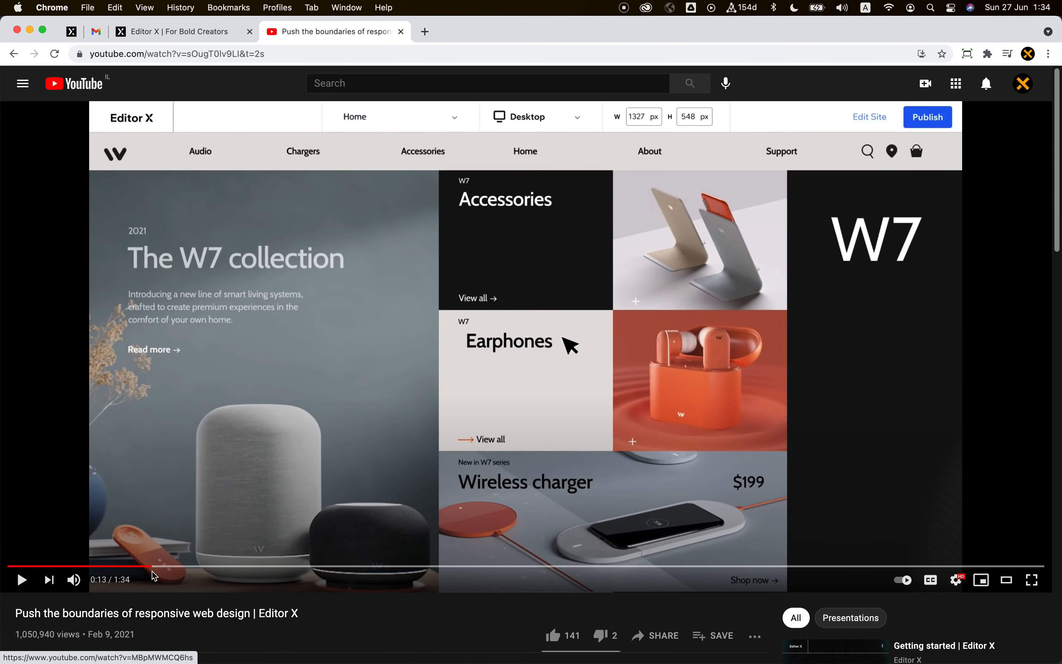
pyautogui.click(21, 580)
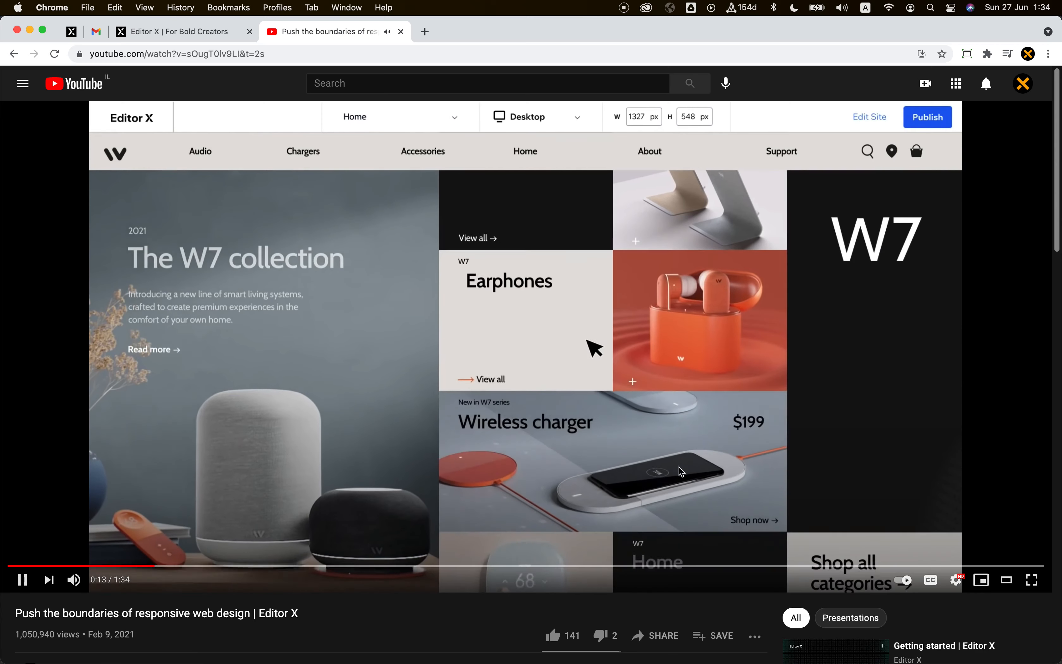
pyautogui.click(74, 579)
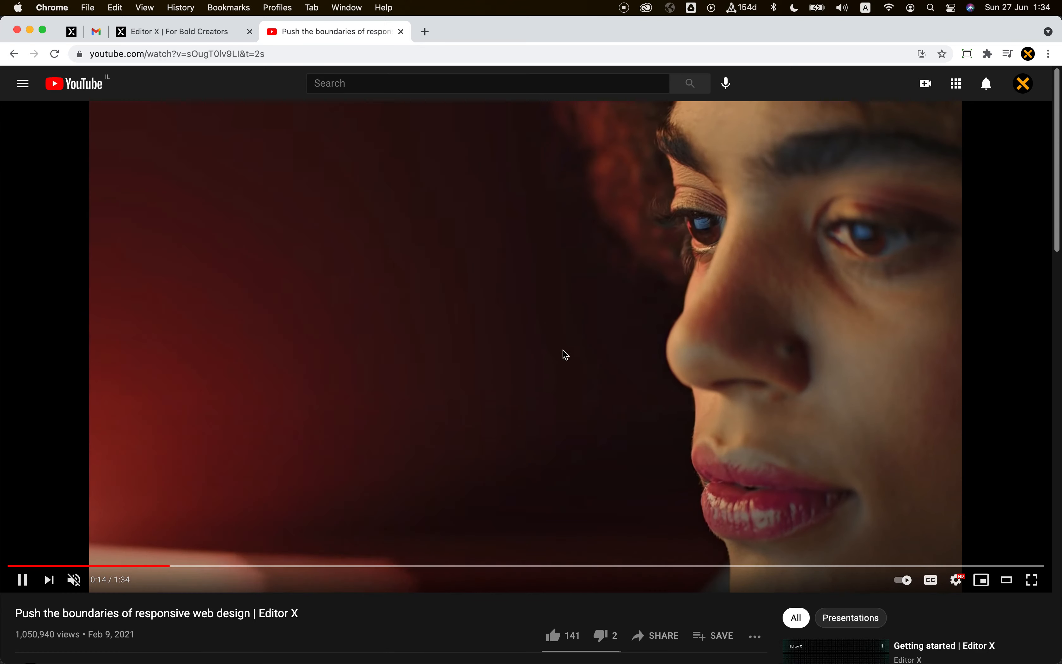
pyautogui.click(562, 392)
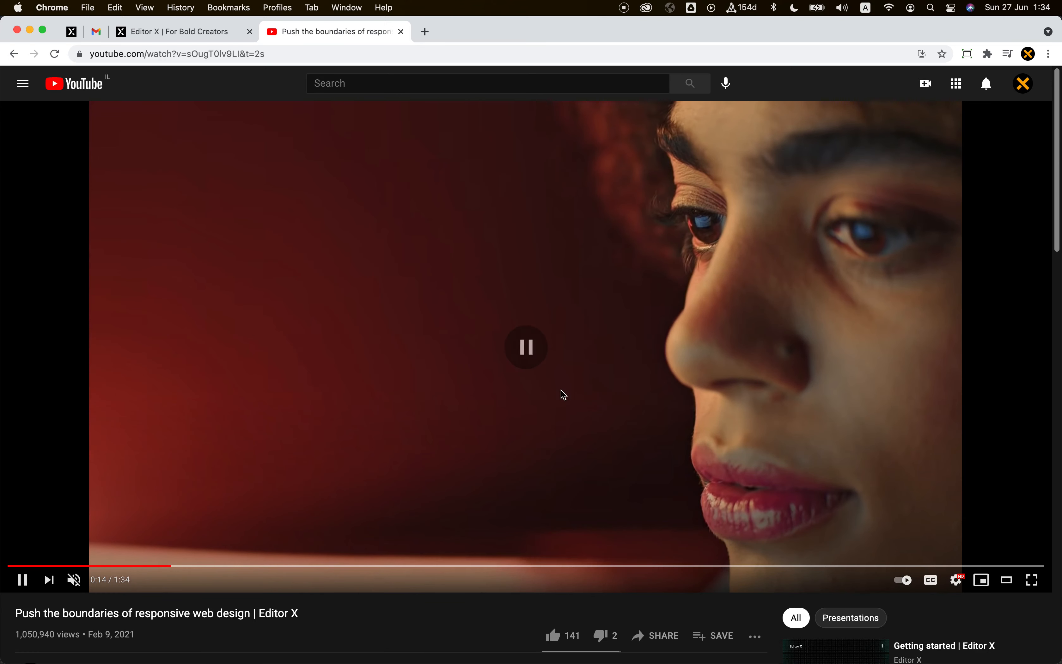
# Step: Return to Editor X, add a container to the third-row, first-column cell of the second-column grid and stretch it to fill the cell
pyautogui.click(209, 35)
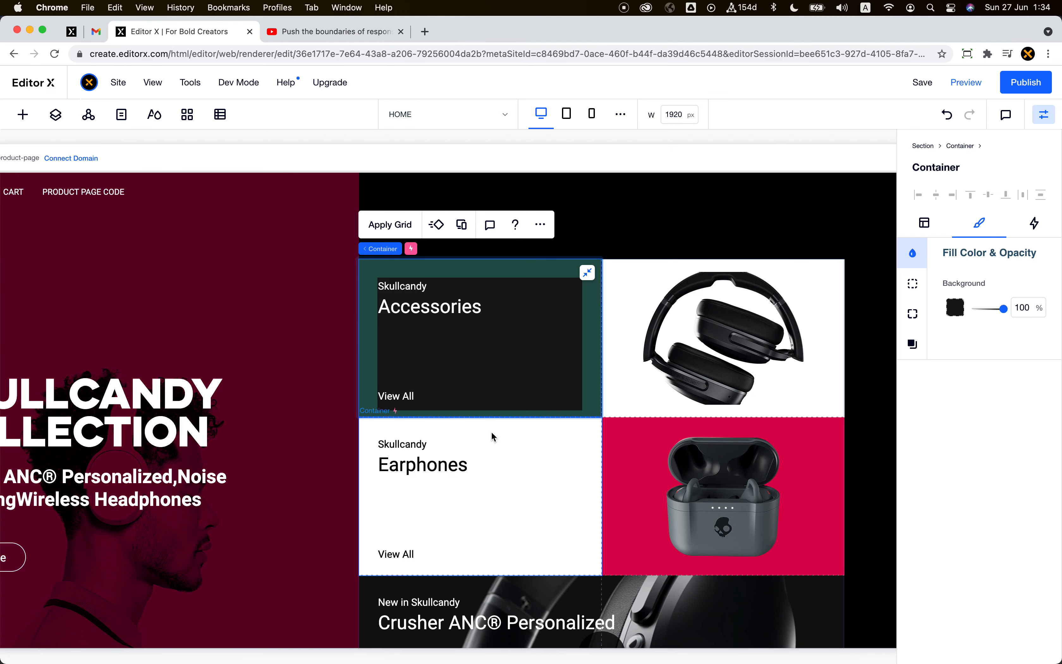
pyautogui.scroll(5, 492, 434)
pyautogui.scroll(2, 492, 432)
pyautogui.click(540, 365)
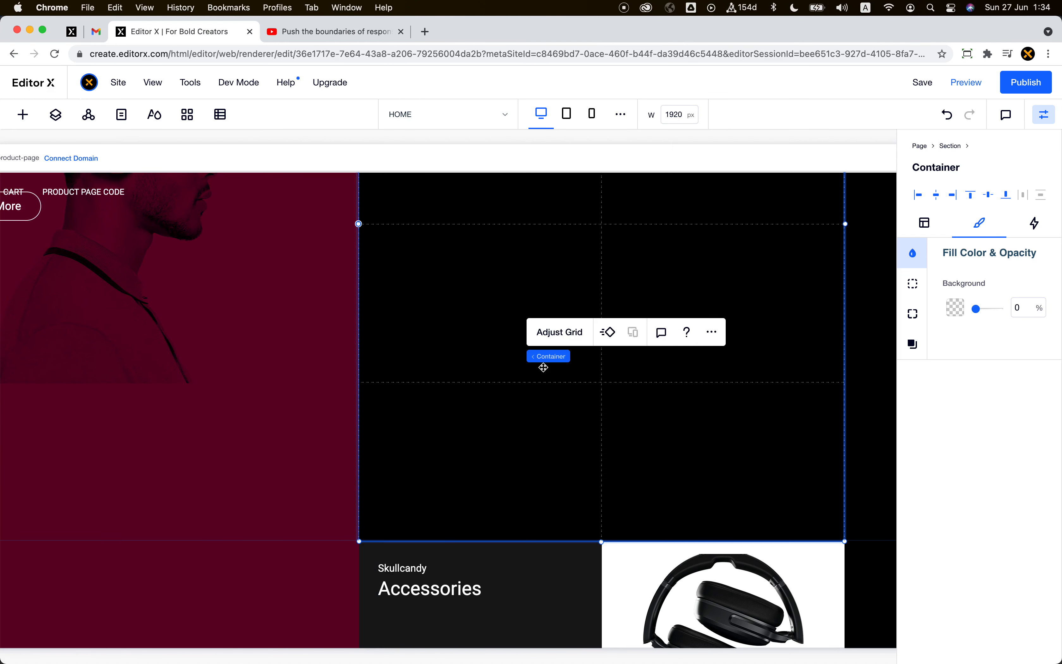
pyautogui.click(22, 114)
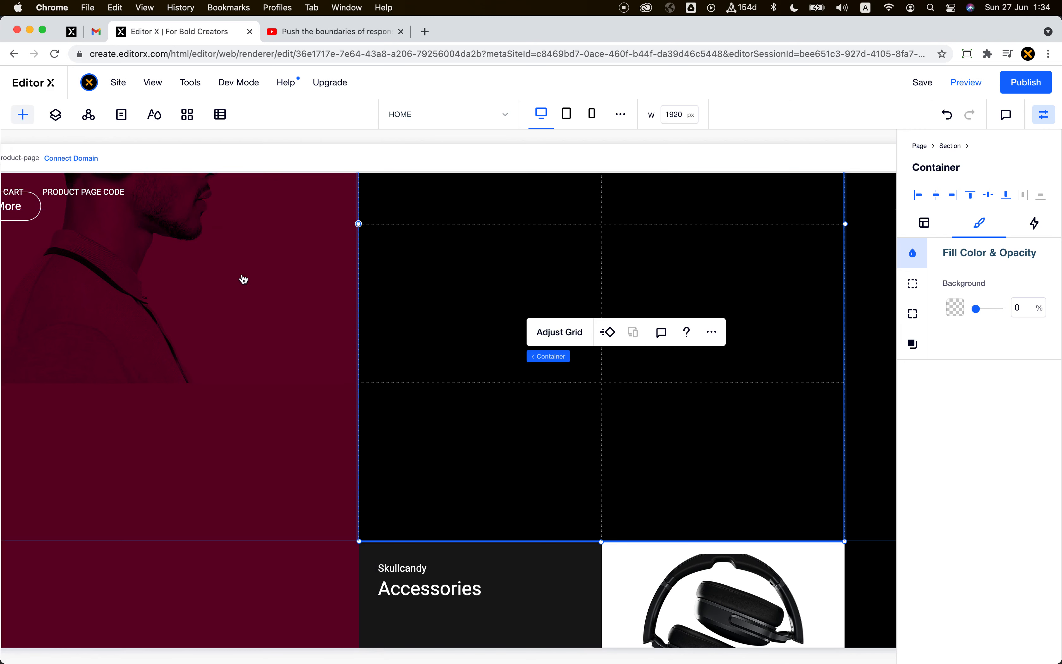
pyautogui.moveTo(260, 342); pyautogui.dragTo(476, 303)
pyautogui.moveTo(514, 397); pyautogui.dragTo(523, 345)
pyautogui.moveTo(464, 219); pyautogui.dragTo(464, 239)
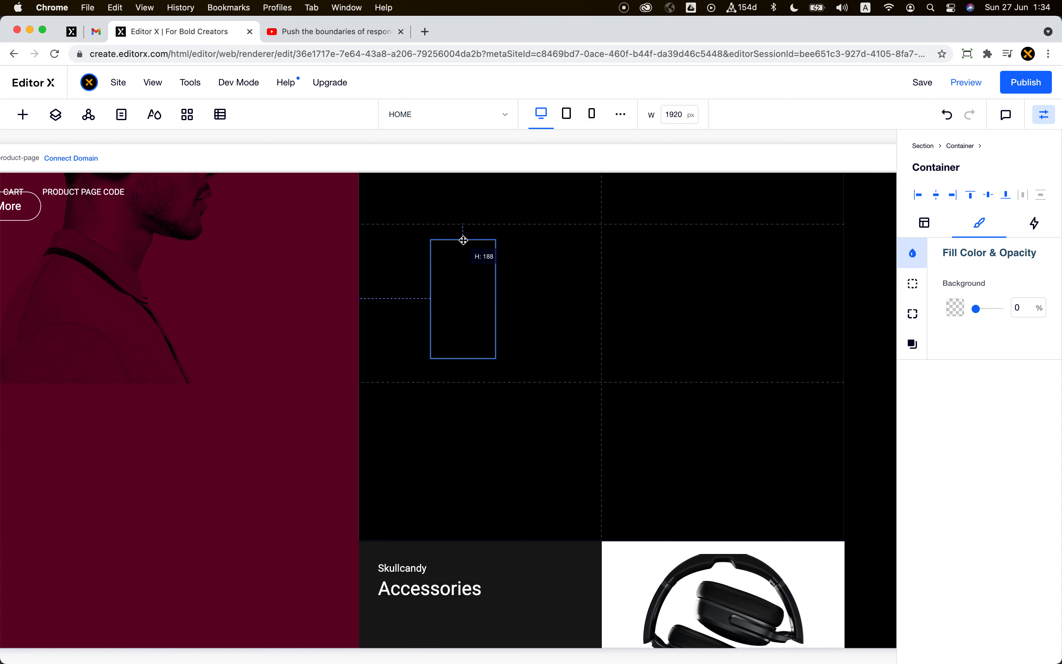
pyautogui.click(482, 254)
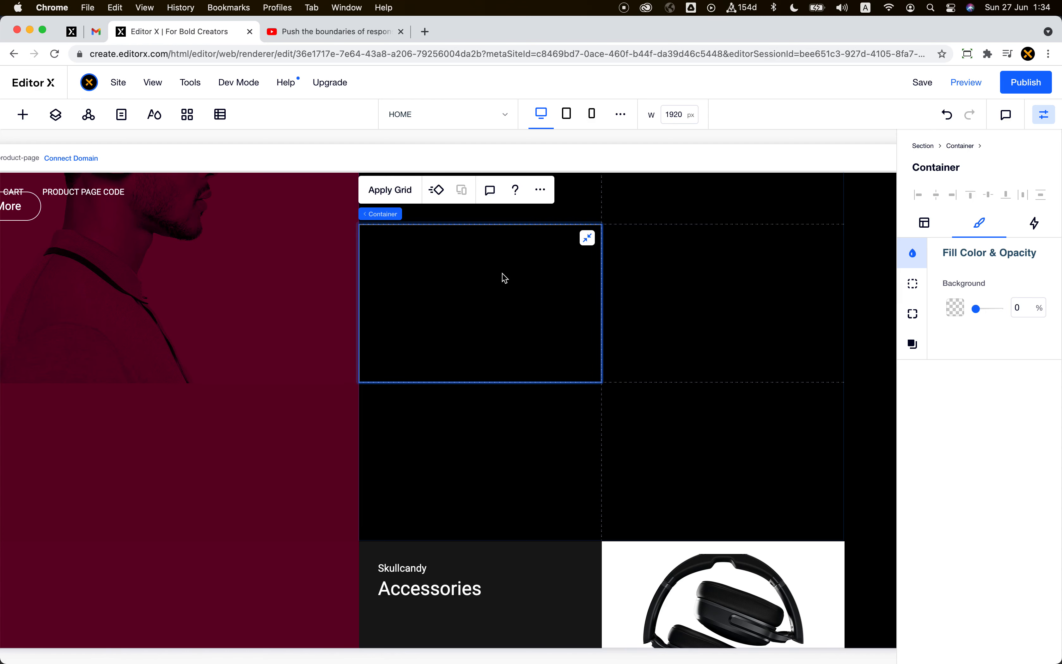
# Step: Fill the new cell container with white at 100% opacity and set its border width to 0 px
pyautogui.scroll(-3, 502, 276)
pyautogui.scroll(3, 505, 278)
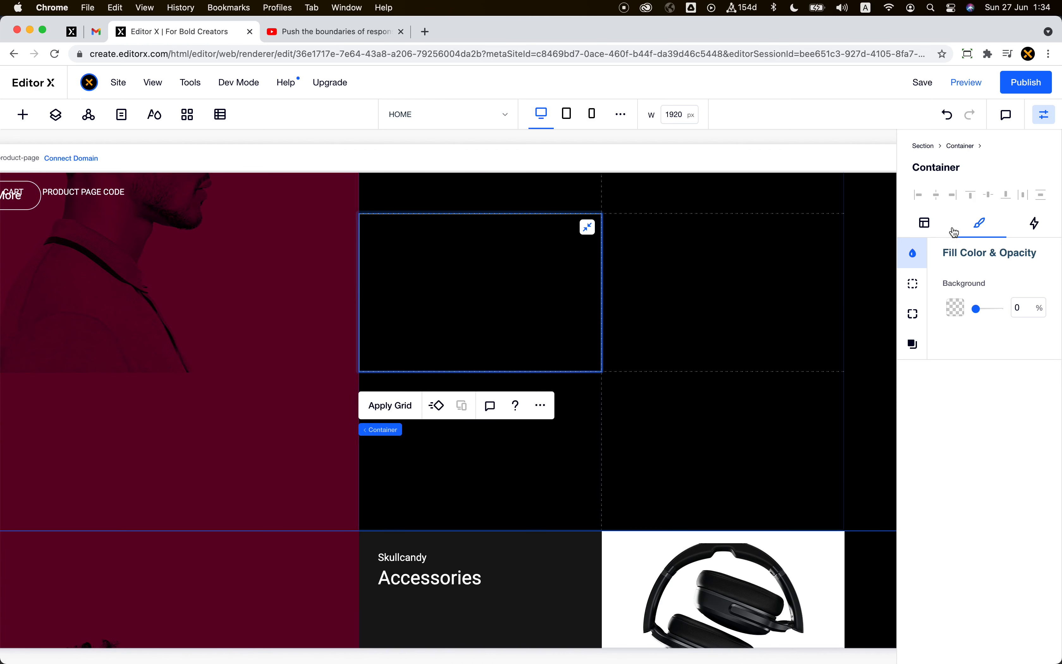
pyautogui.click(955, 307)
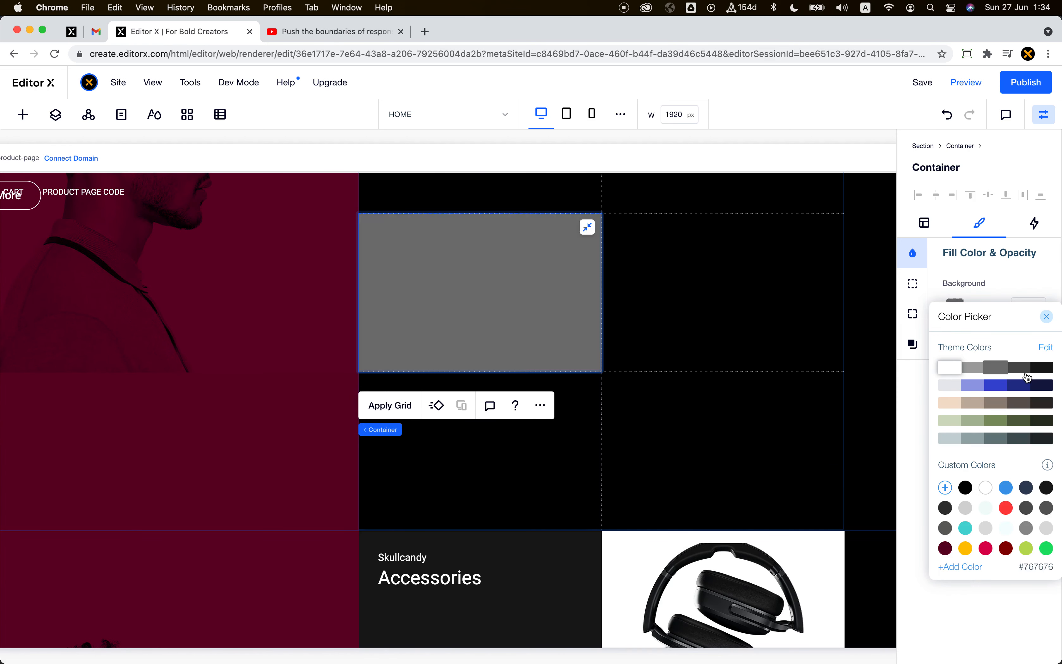
pyautogui.click(1038, 369)
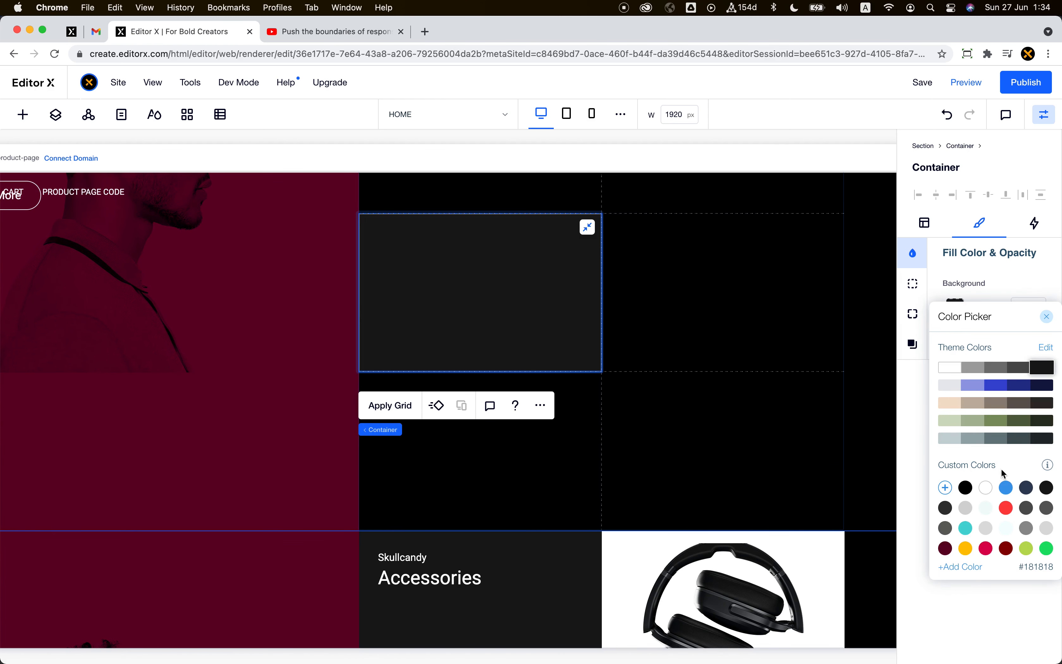
pyautogui.click(986, 488)
pyautogui.click(905, 304)
pyautogui.click(918, 283)
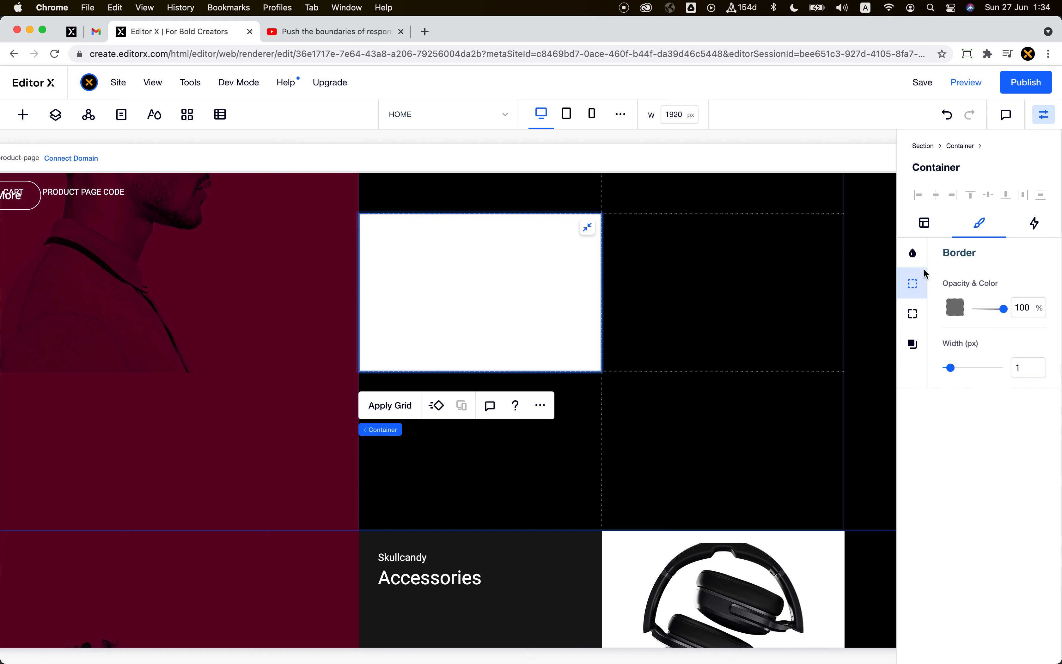
pyautogui.write('0')
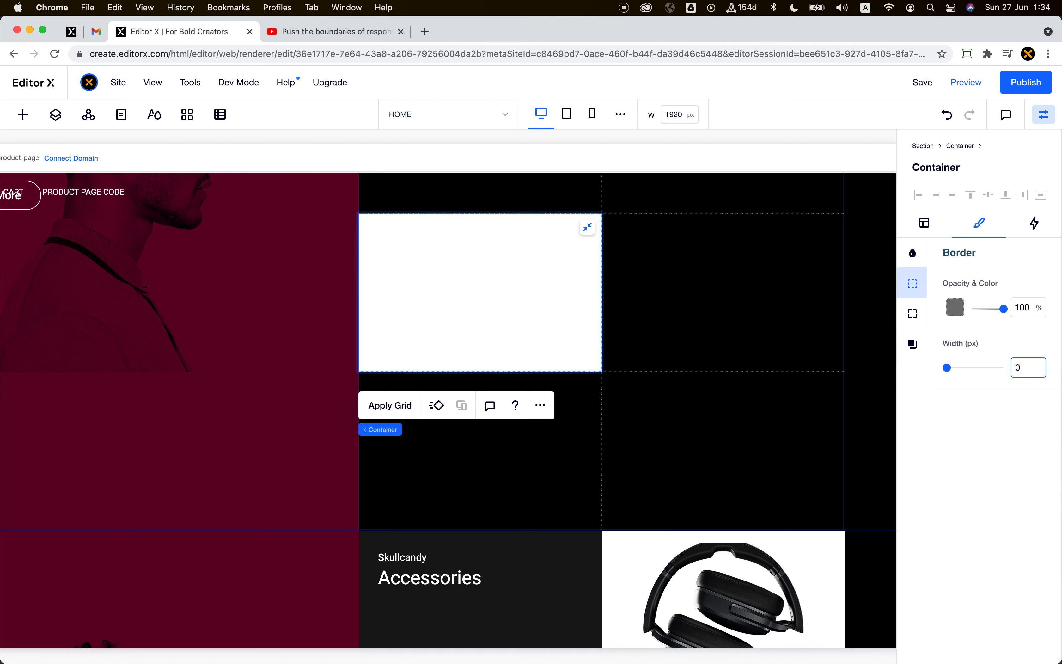
# Step: Copy the Skullcandy Accessories text stack from the finished card and paste it into the new white container
pyautogui.scroll(-3, 685, 410)
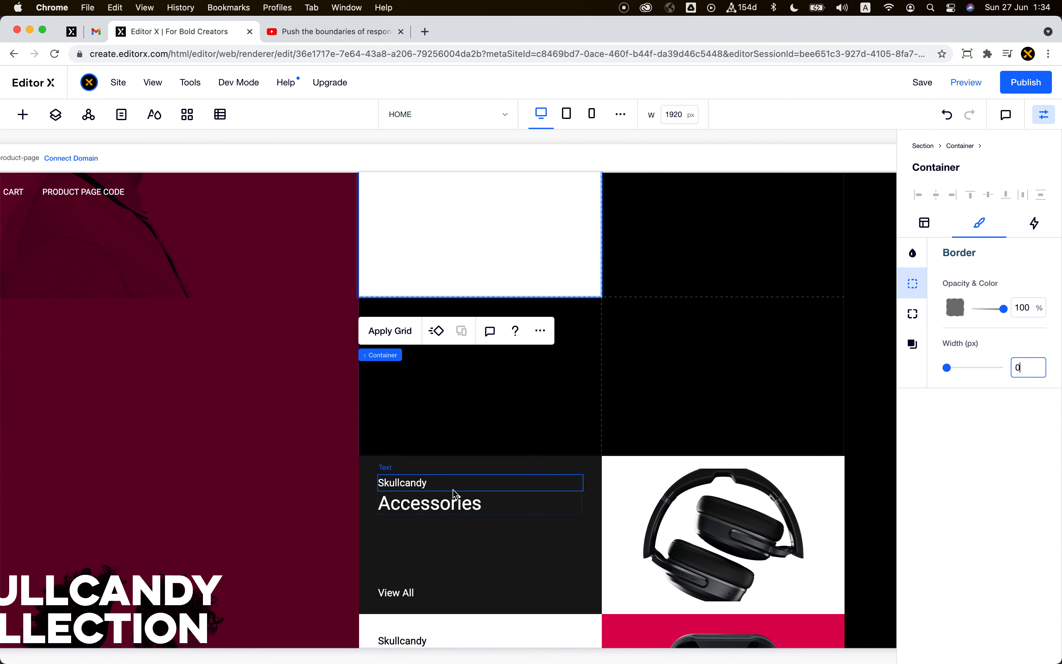
pyautogui.click(441, 485)
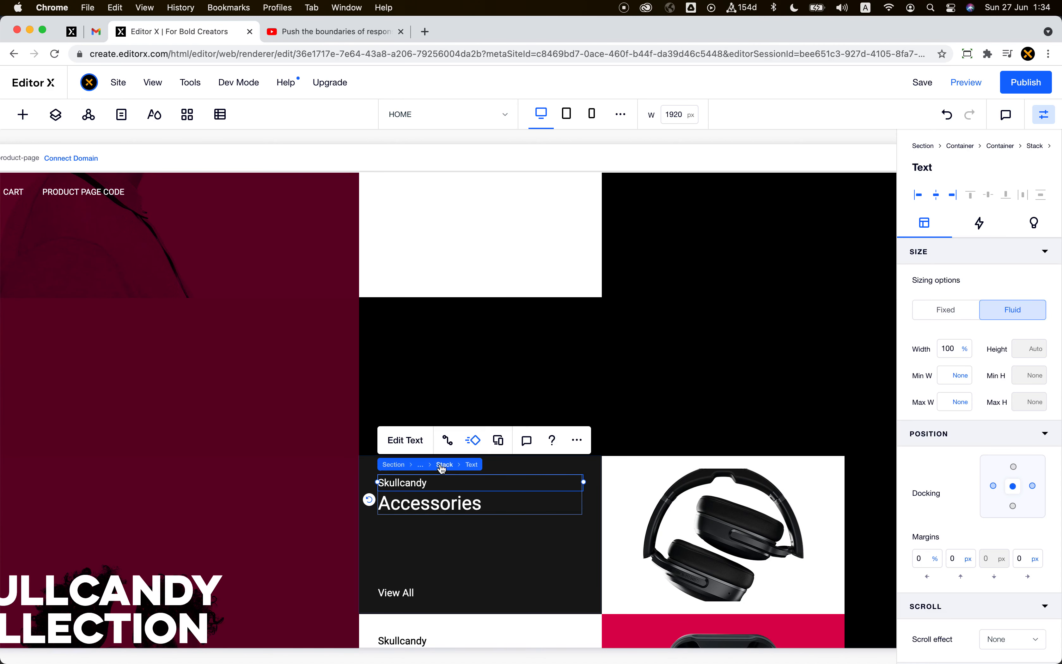
pyautogui.click(443, 466)
pyautogui.click(548, 440)
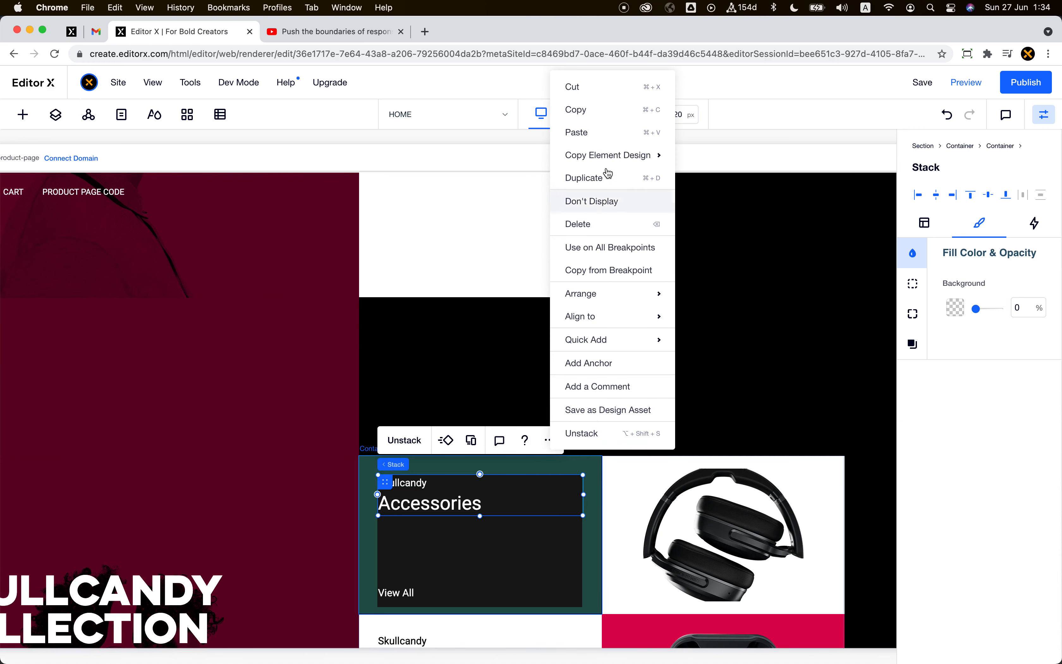
pyautogui.click(600, 109)
pyautogui.scroll(4, 490, 336)
pyautogui.click(437, 344)
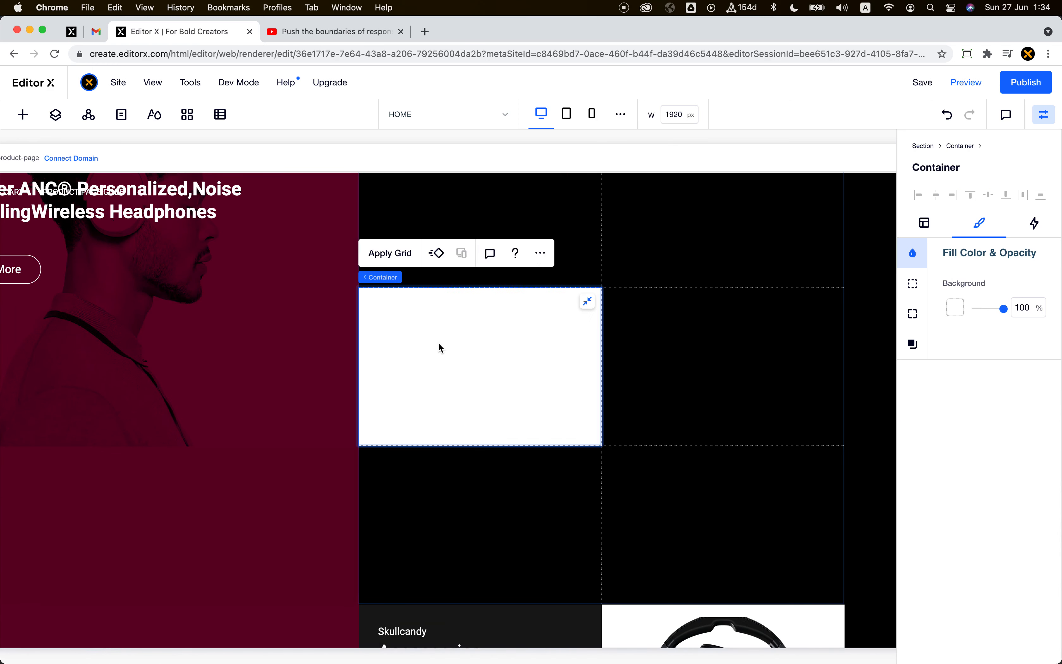
pyautogui.rightClick(438, 343)
pyautogui.click(496, 180)
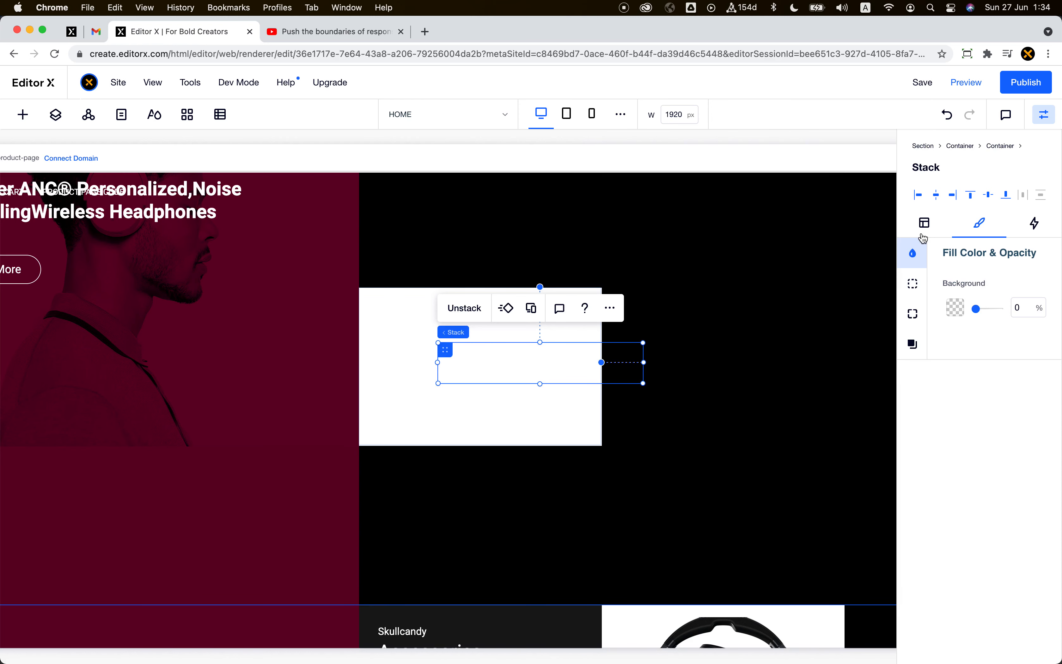
# Step: Delete the Accessories text stack just pasted into the new white container
pyautogui.click(924, 224)
pyautogui.scroll(-3, 669, 352)
pyautogui.scroll(-1, 669, 353)
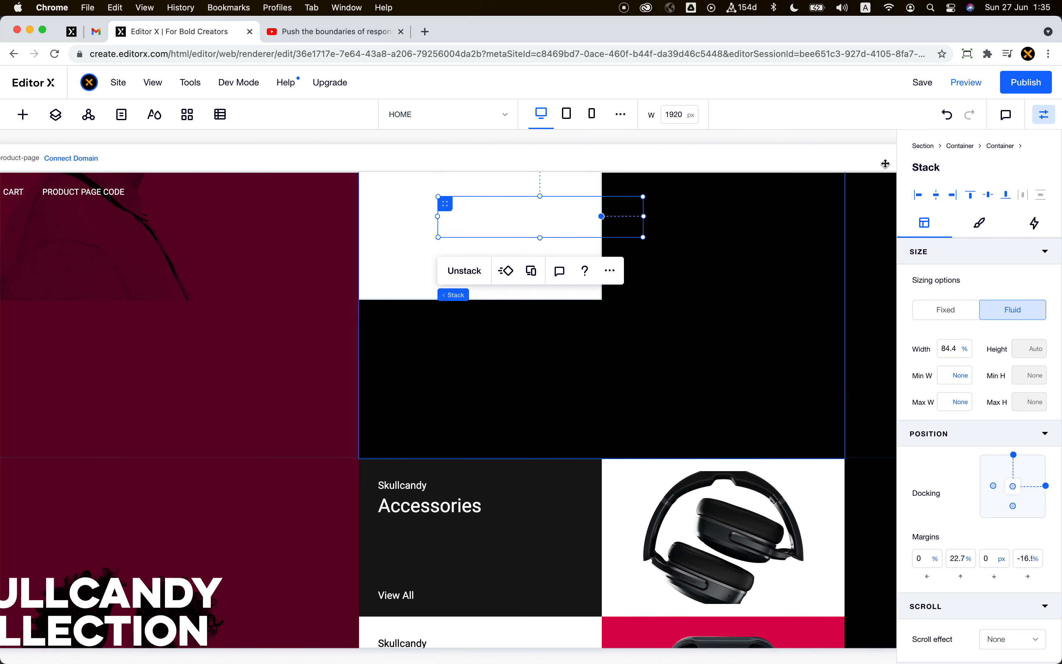
pyautogui.click(610, 270)
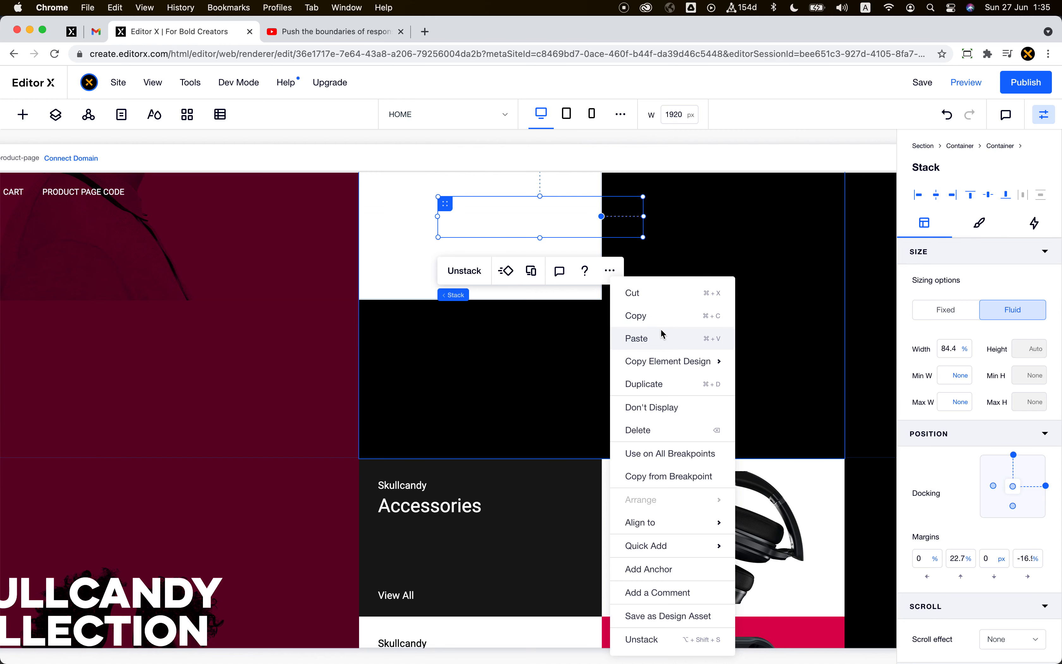
pyautogui.click(671, 424)
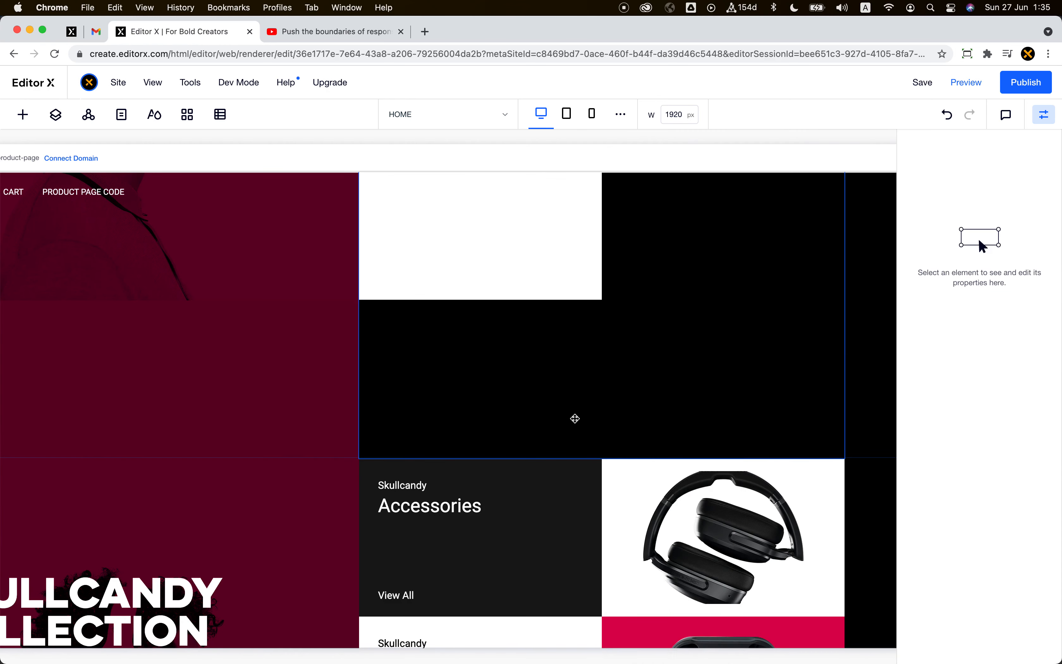
# Step: Copy the Skullcandy Earphones text stack from the finished white card and paste it into the new white container
pyautogui.scroll(-6, 573, 416)
pyautogui.click(467, 398)
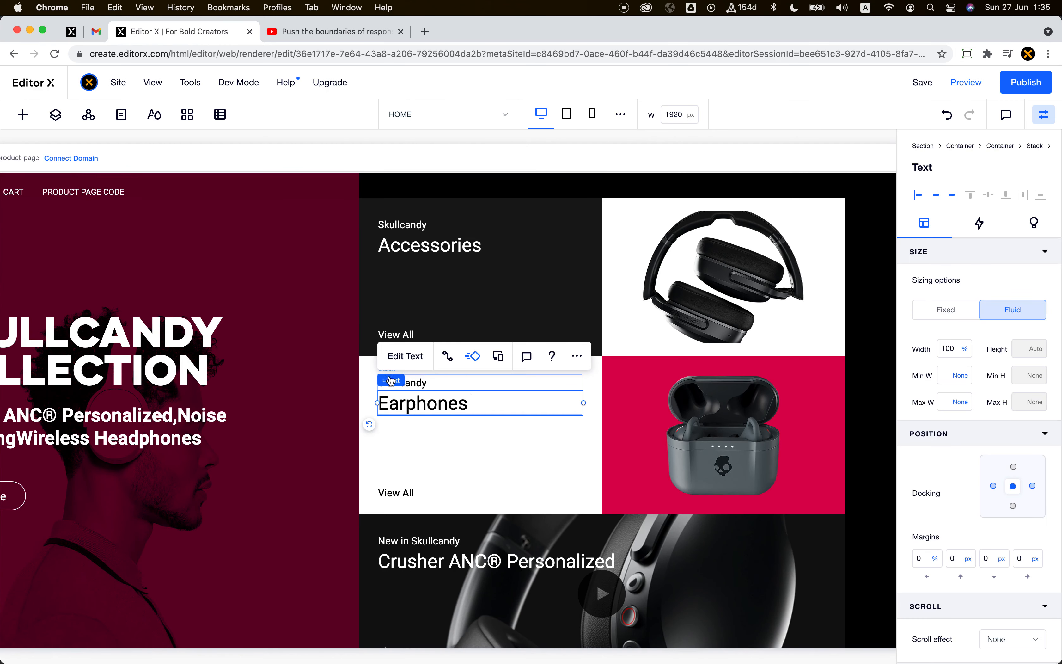
pyautogui.press('Escape')
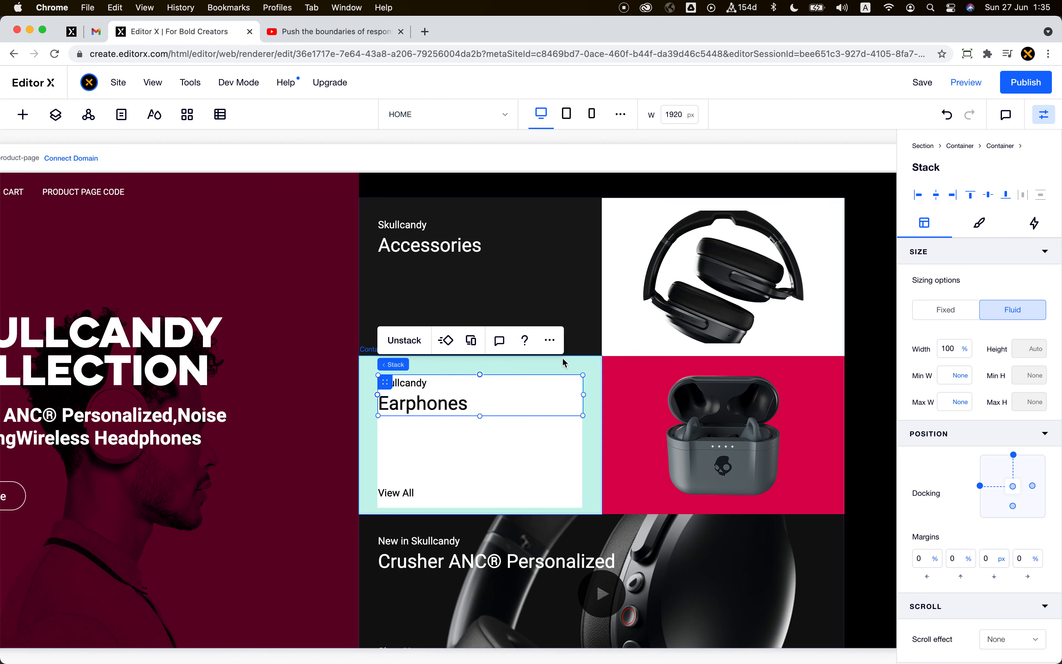
pyautogui.click(547, 342)
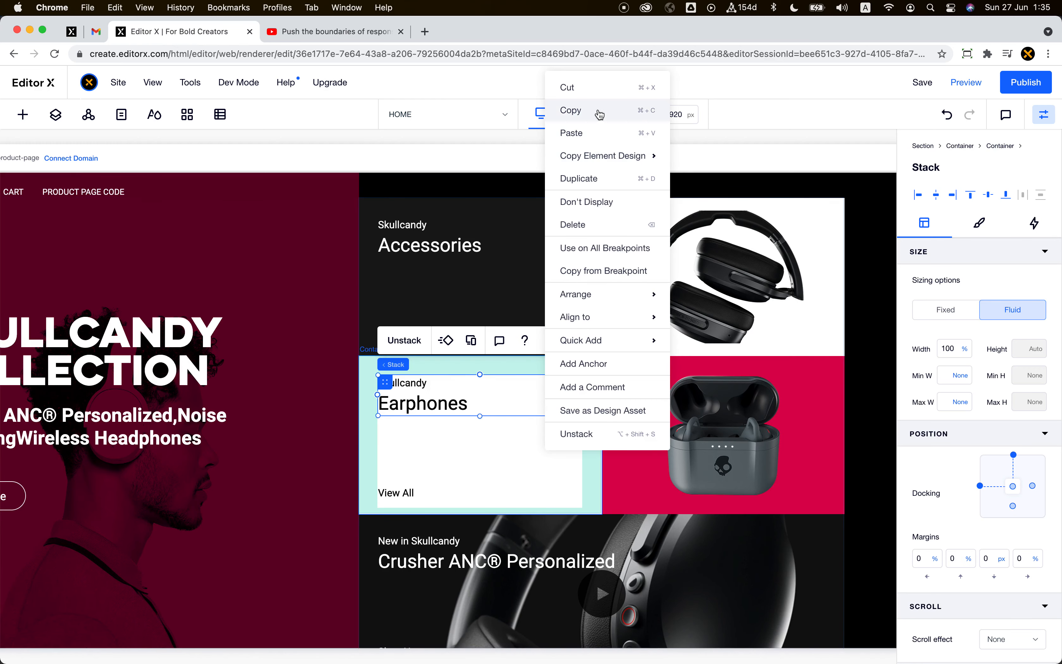
pyautogui.click(598, 111)
pyautogui.click(499, 340)
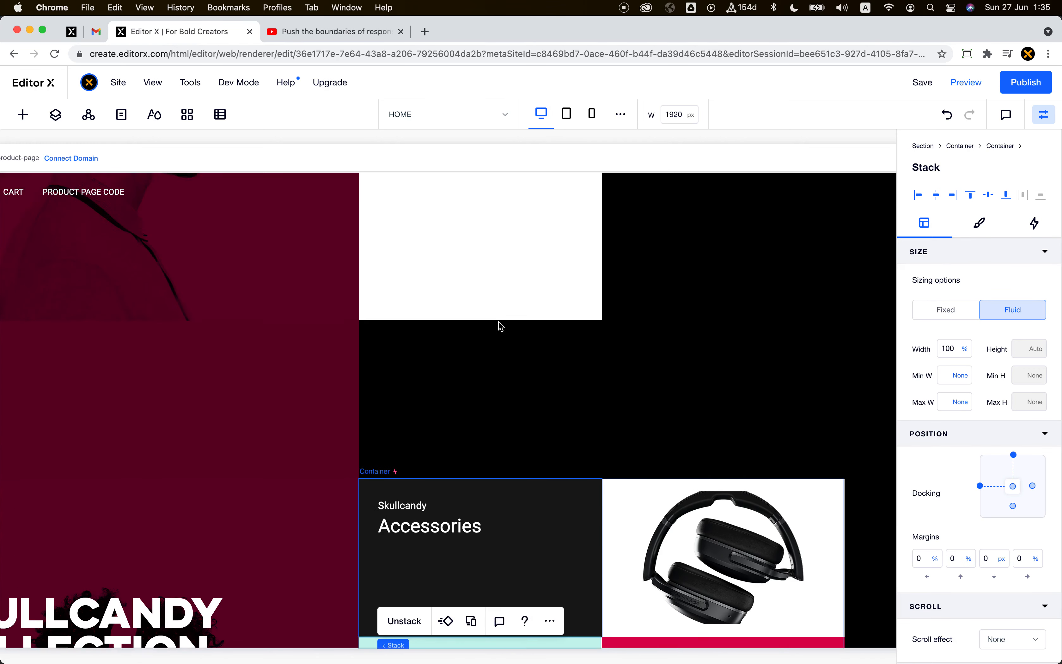
pyautogui.click(407, 312)
pyautogui.rightClick(407, 311)
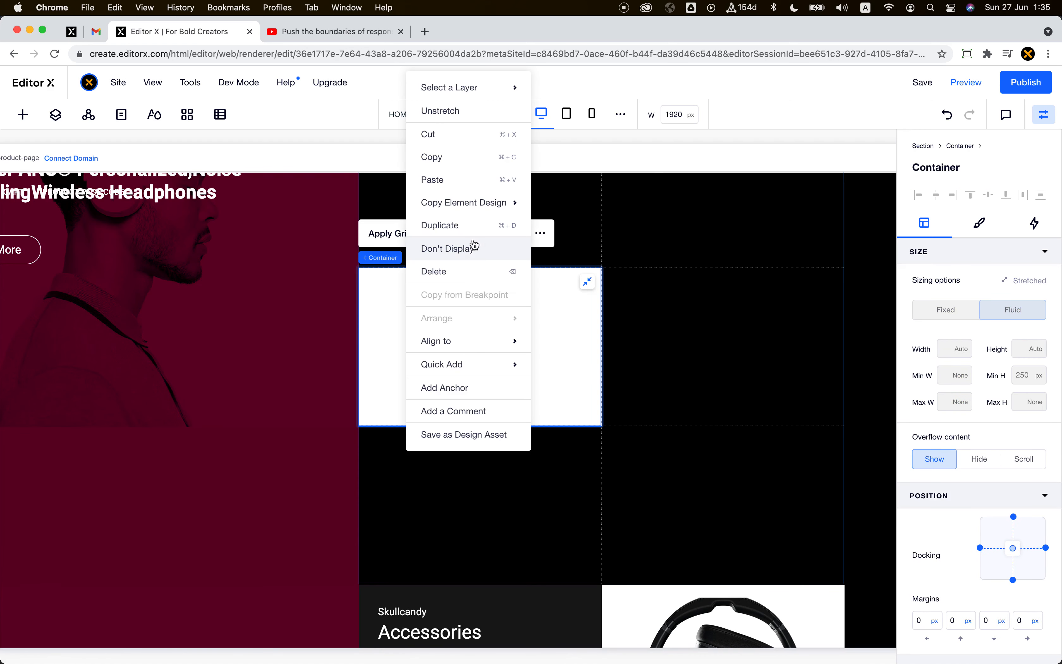
pyautogui.click(464, 179)
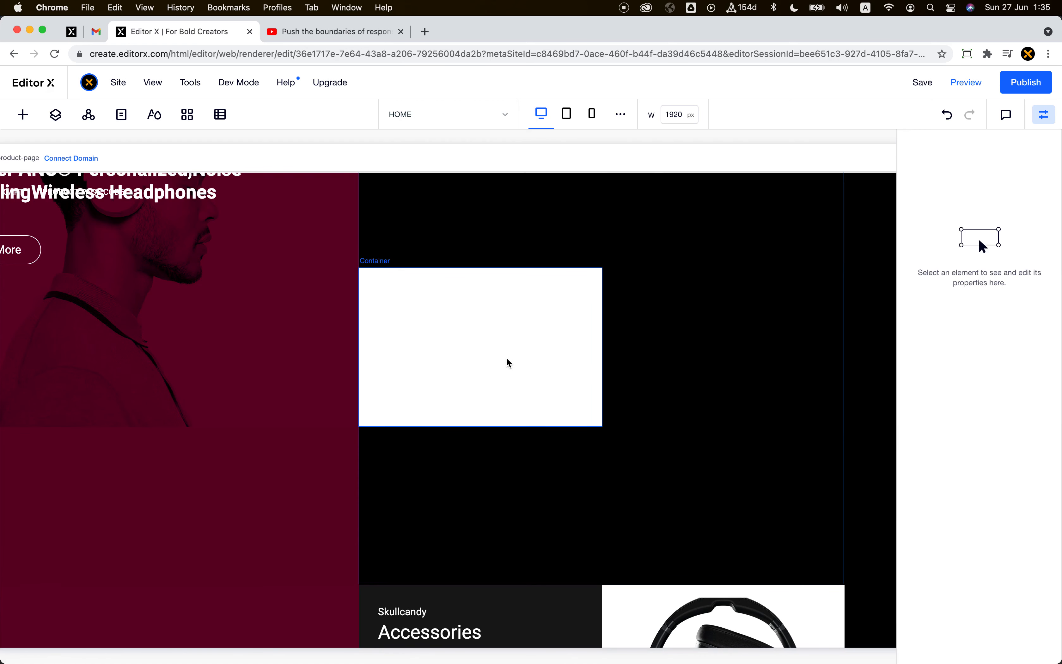
pyautogui.scroll(-2, 508, 393)
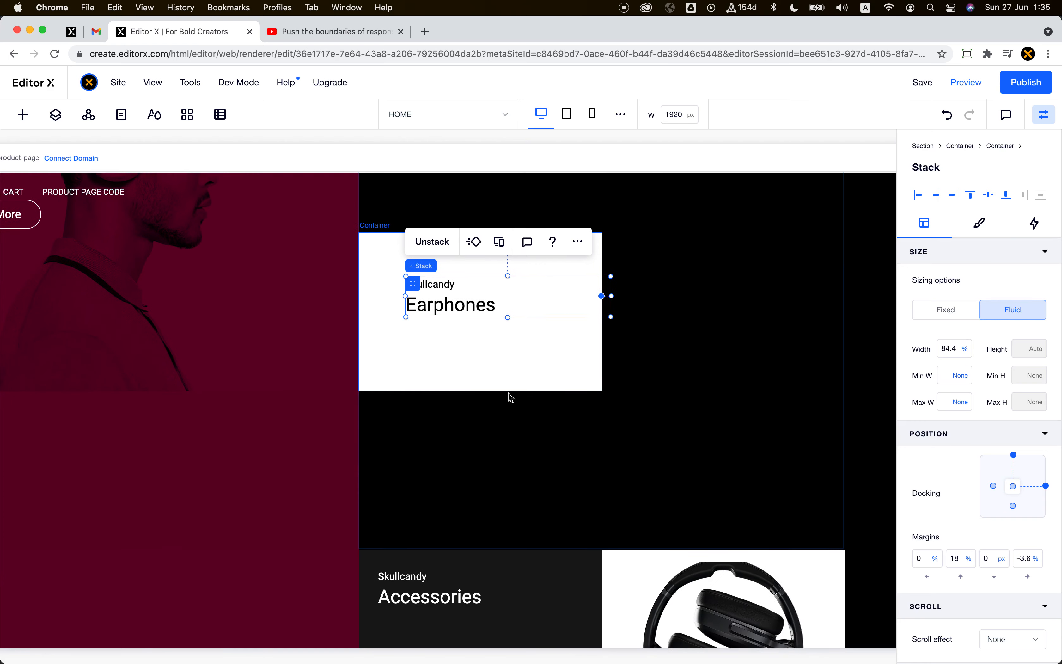
# Step: Set the pasted Earphones stack's width to 100%, dock it to the container's left and top edges, and set its left and top margins to 0%
pyautogui.scroll(2, 511, 397)
pyautogui.click(511, 397)
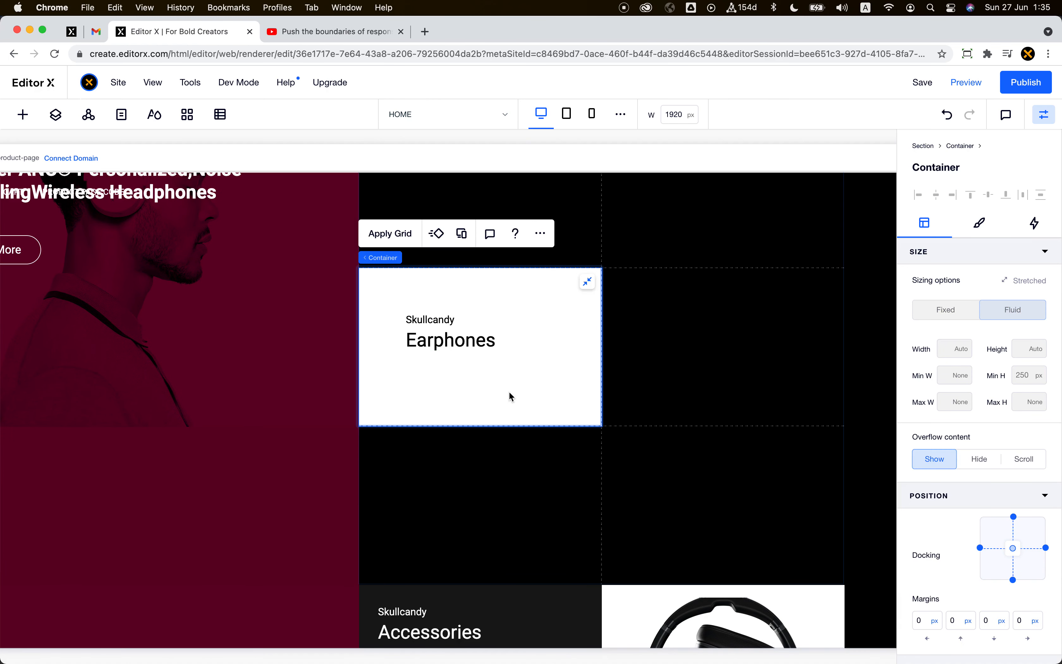
pyautogui.click(500, 338)
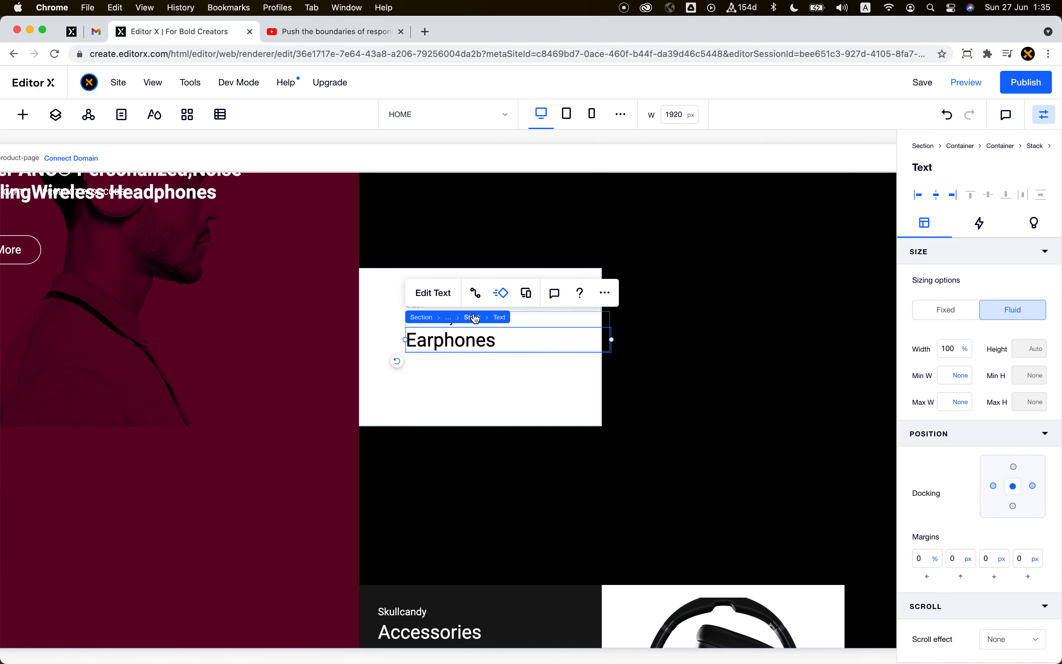
pyautogui.click(469, 317)
pyautogui.click(956, 350)
pyautogui.write('100')
pyautogui.press('Tab')
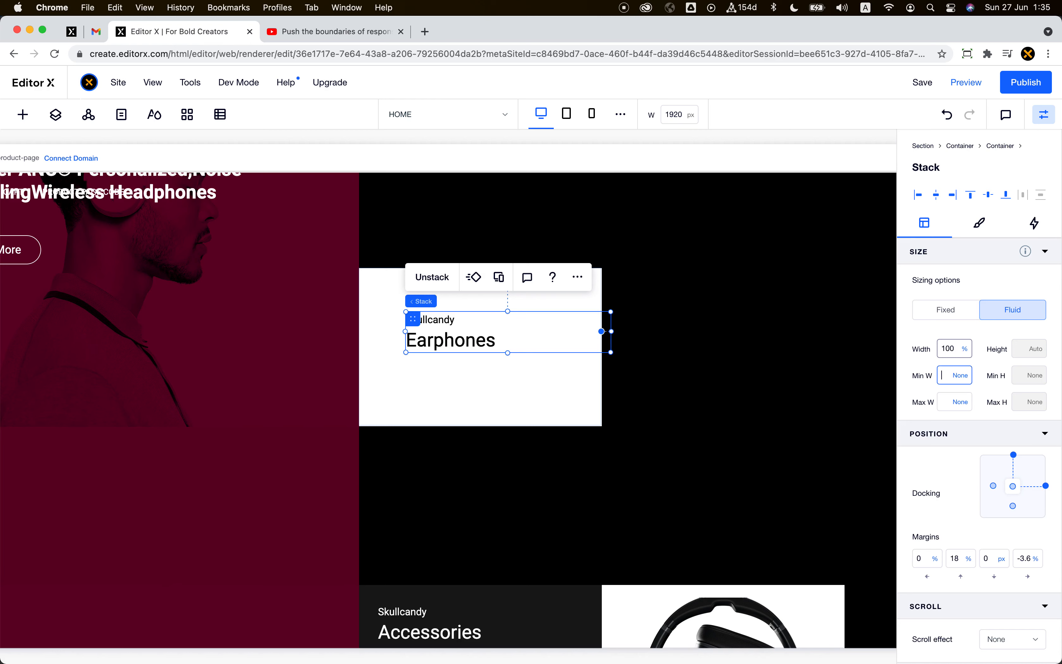
pyautogui.click(994, 486)
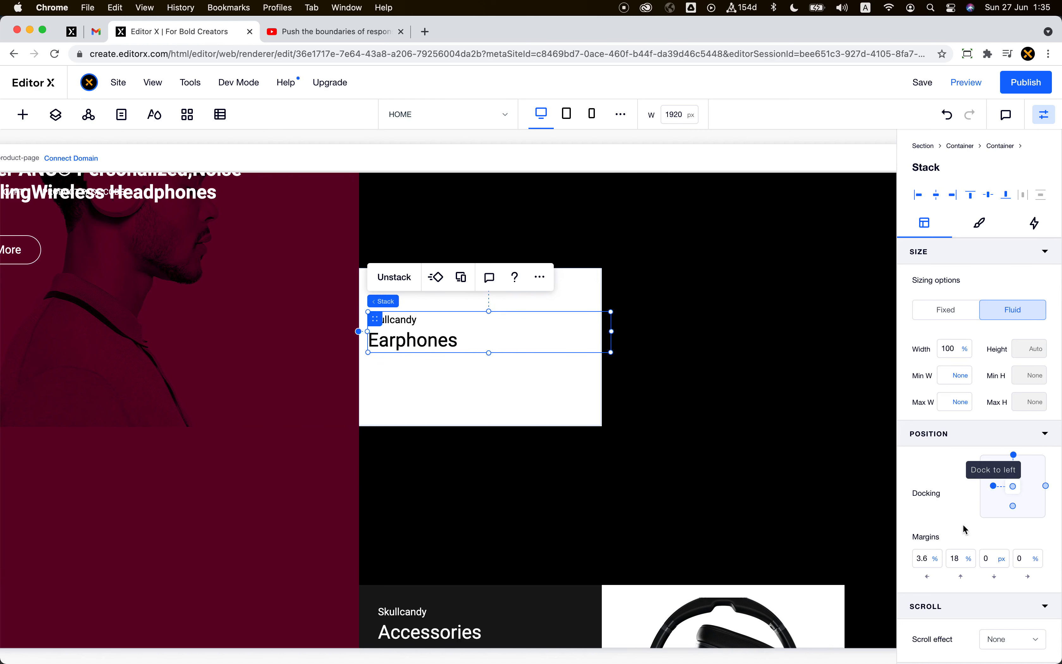
pyautogui.click(956, 558)
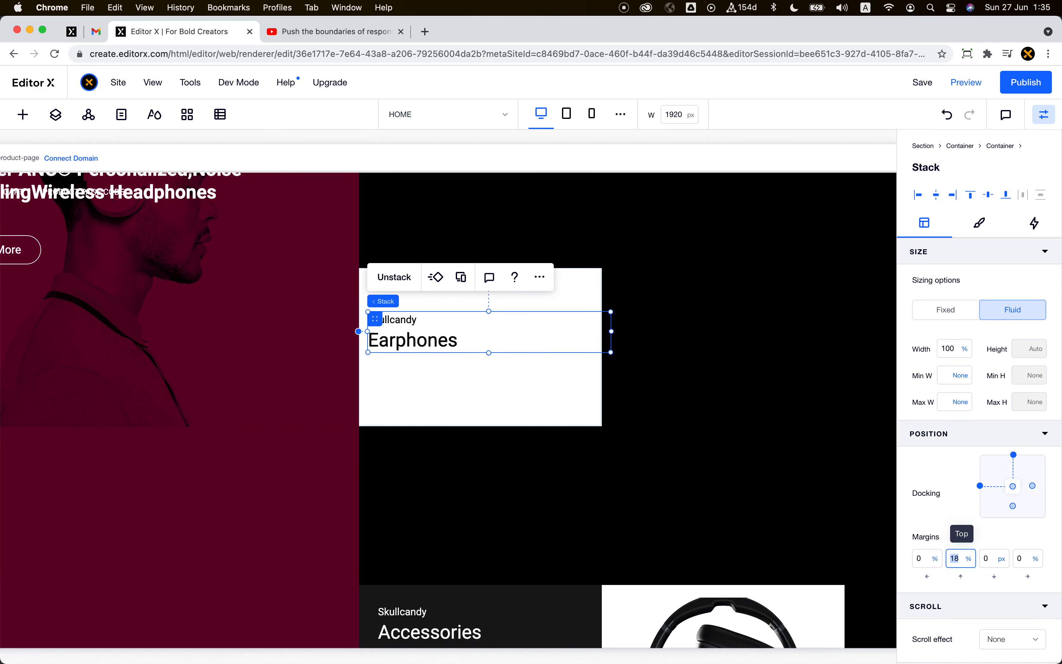
pyautogui.write('0')
pyautogui.press('Tab')
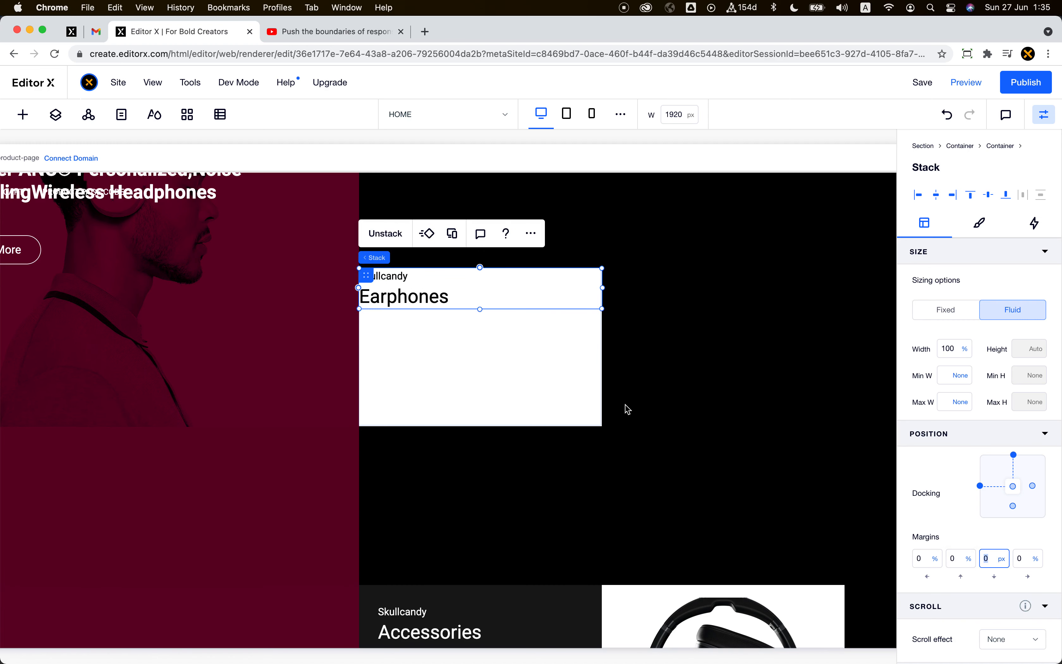
# Step: Set the new white container's padding to 30 px left, 30 px top, 10 px bottom and 30 px right
pyautogui.click(535, 383)
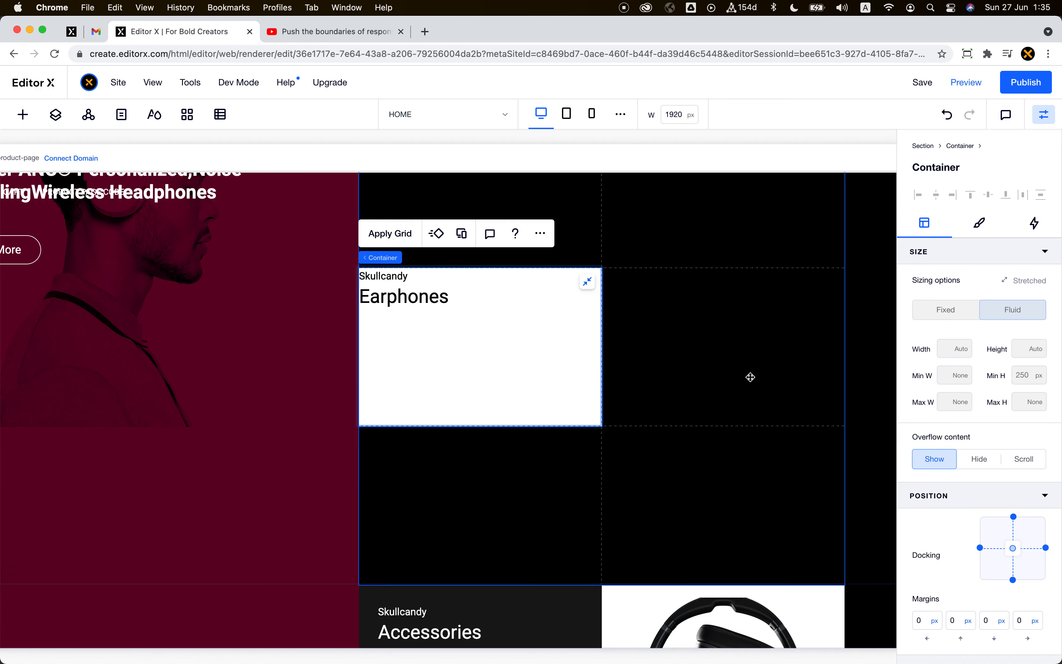
pyautogui.scroll(-7, 967, 483)
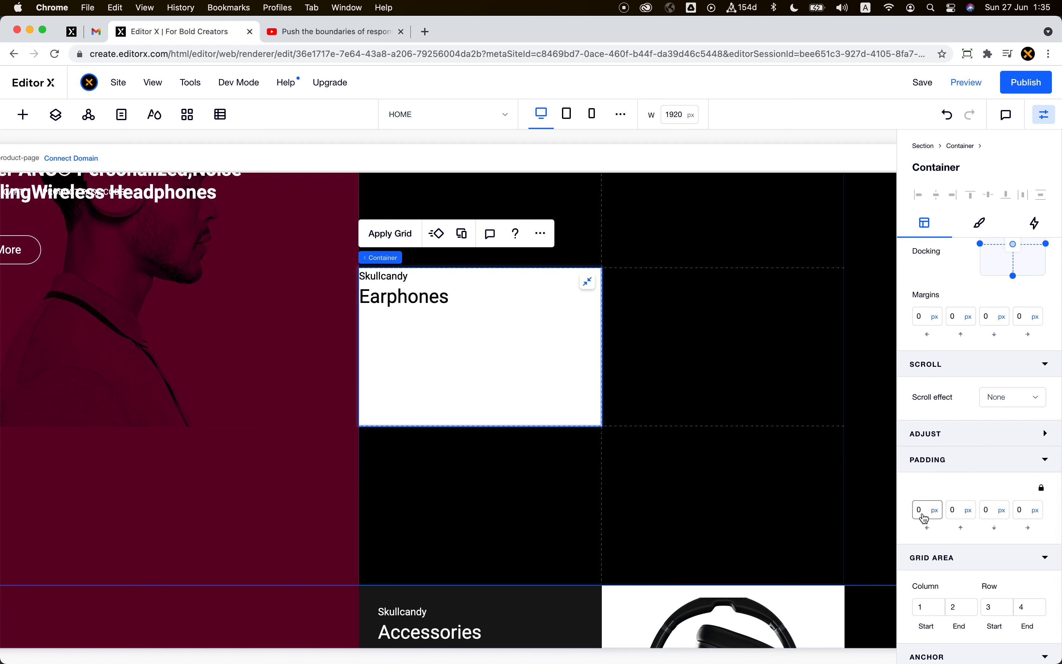
pyautogui.click(924, 517)
pyautogui.write('30')
pyautogui.press('Tab')
pyautogui.write('30')
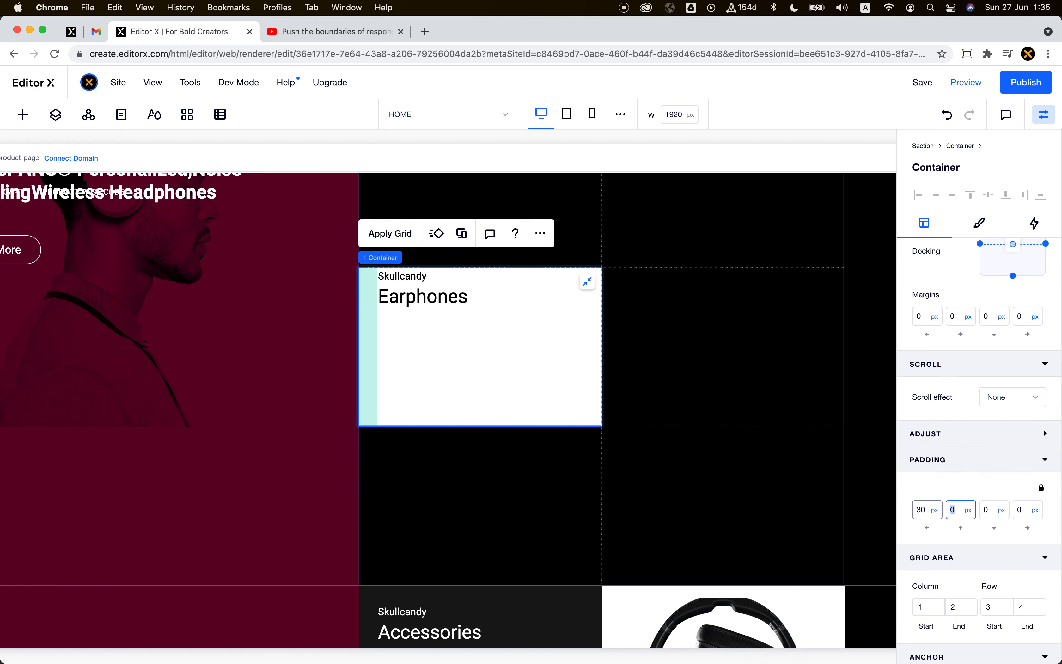
pyautogui.press('Tab')
pyautogui.write('1')
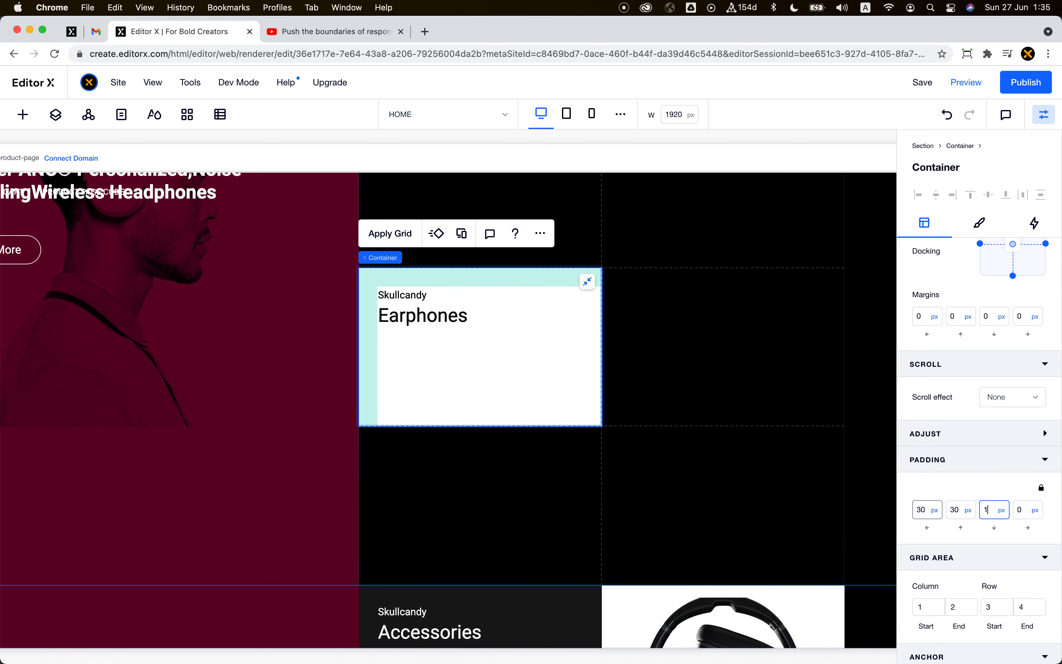
pyautogui.write('0')
pyautogui.press('Tab')
pyautogui.write('30')
pyautogui.press('Tab')
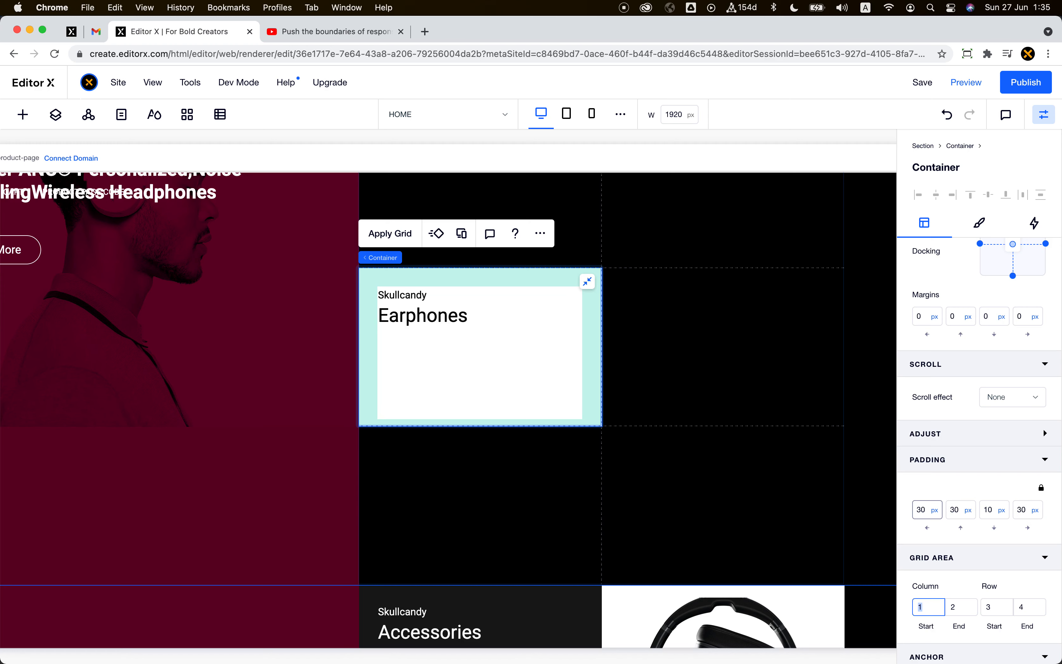
pyautogui.click(988, 509)
# Step: Copy the View All button from the finished Earphones card and paste it into the new white container
pyautogui.scroll(-5, 505, 436)
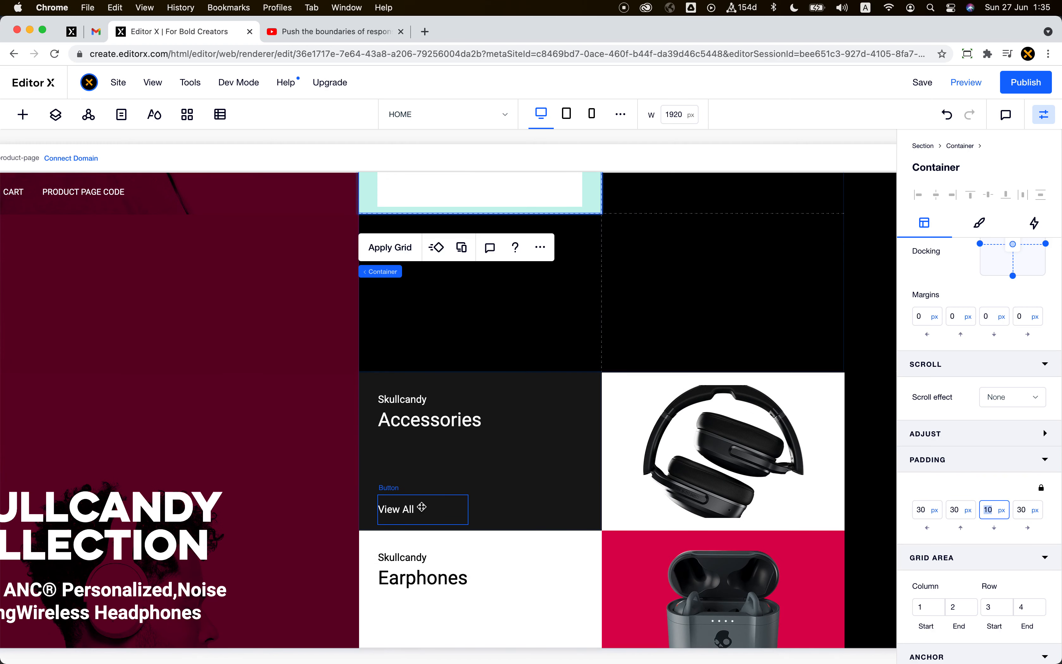
pyautogui.scroll(-3, 422, 507)
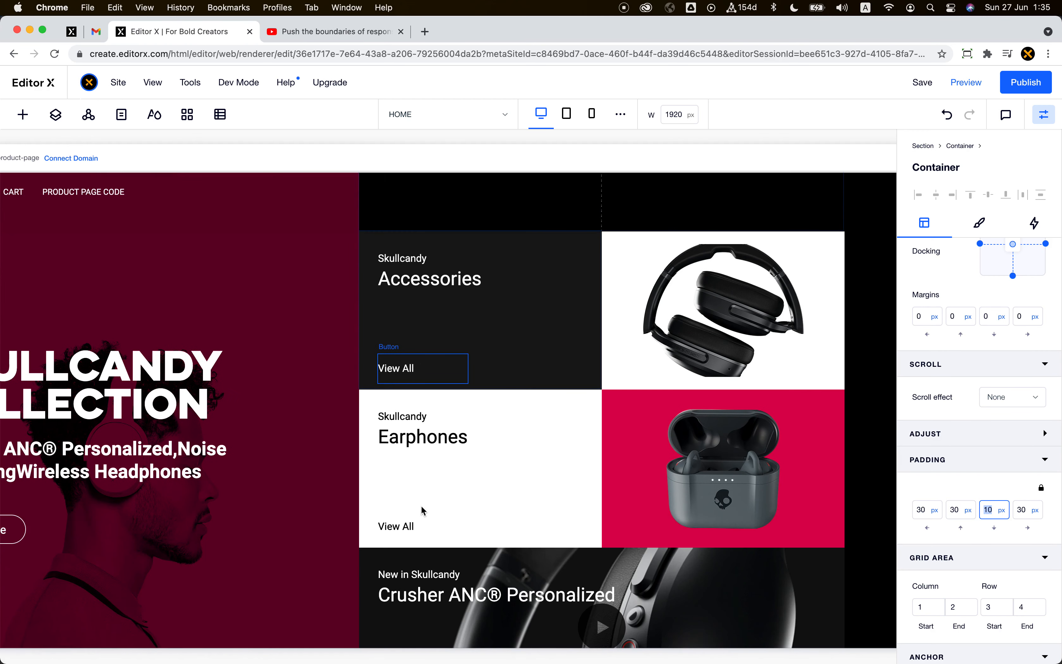
pyautogui.click(417, 536)
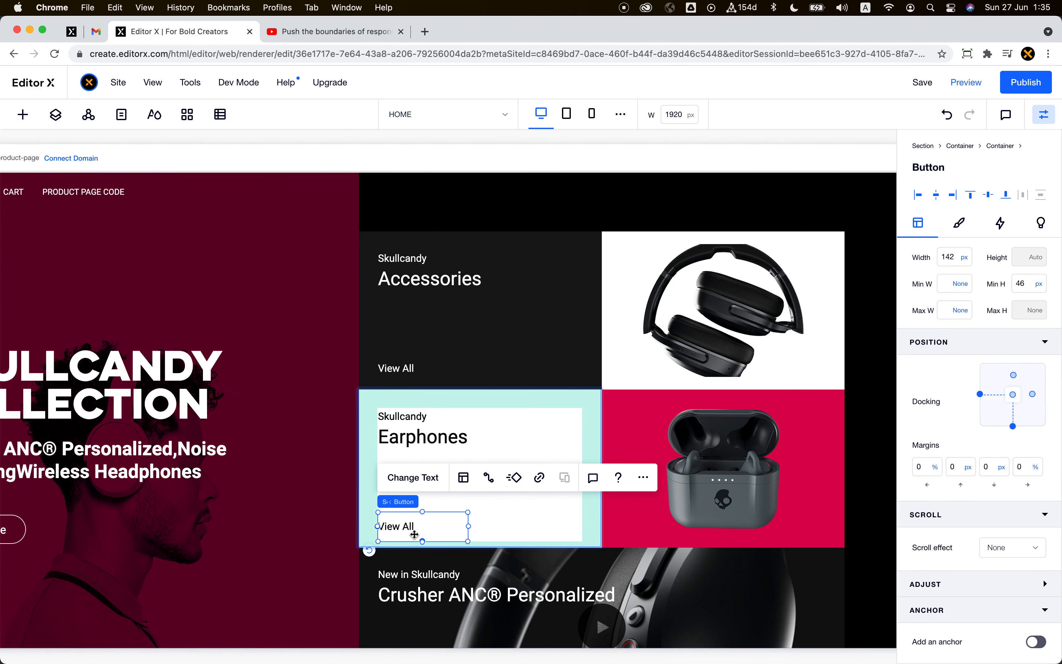
pyautogui.rightClick(415, 534)
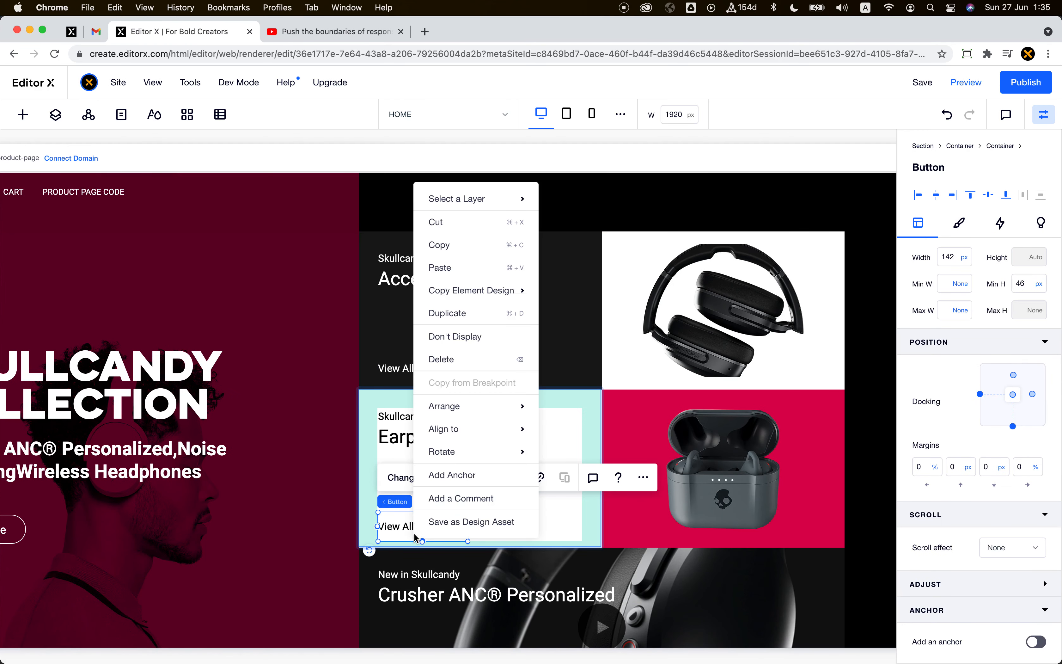
pyautogui.click(467, 246)
pyautogui.scroll(-7, 452, 362)
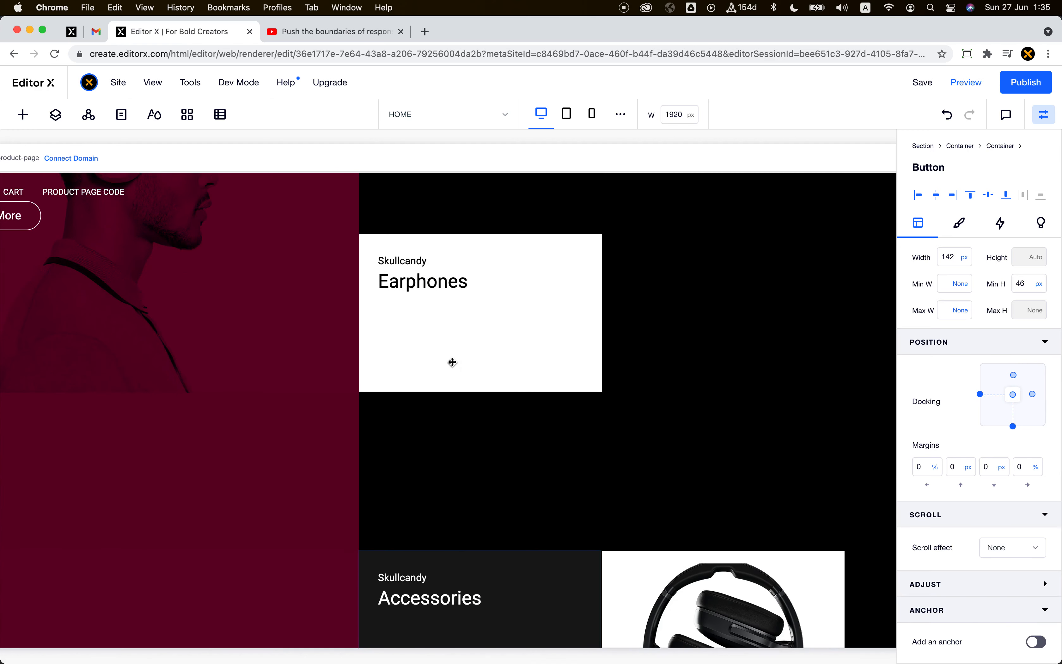
pyautogui.rightClick(395, 347)
pyautogui.click(447, 180)
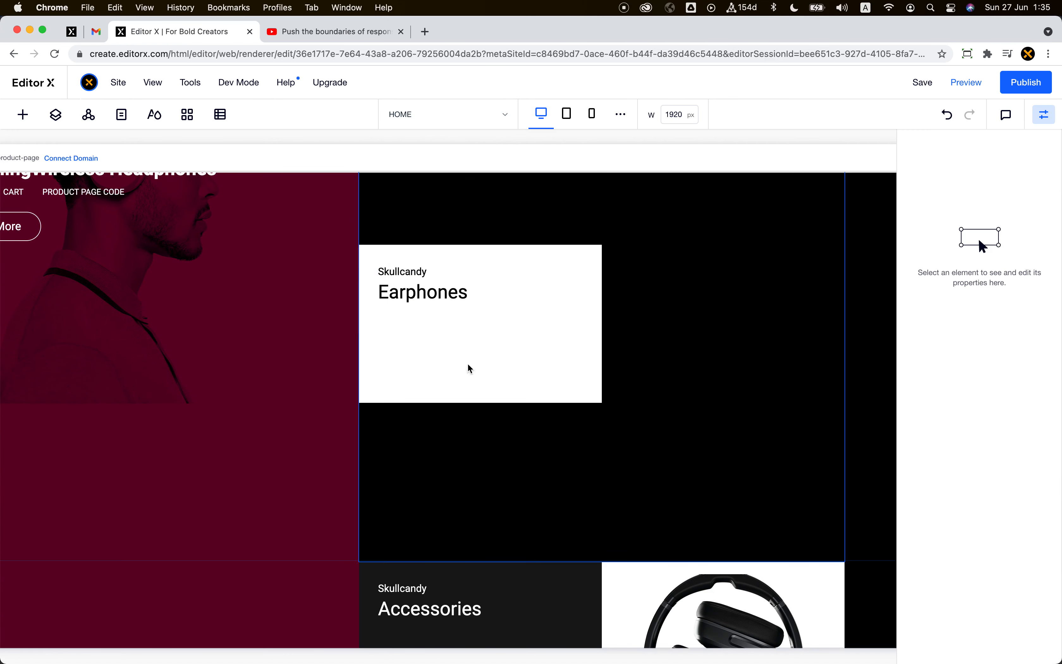
pyautogui.press('super+v')
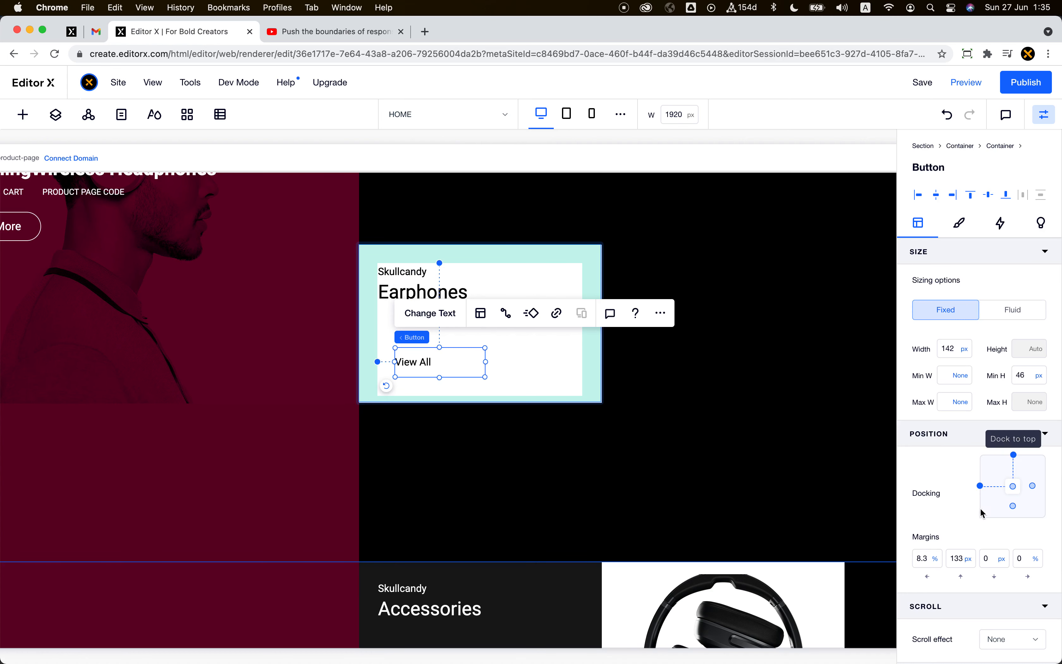
# Step: Dock the pasted View All button to the container's bottom-left corner with left, top and bottom margins of 0
pyautogui.click(938, 561)
pyautogui.click(930, 560)
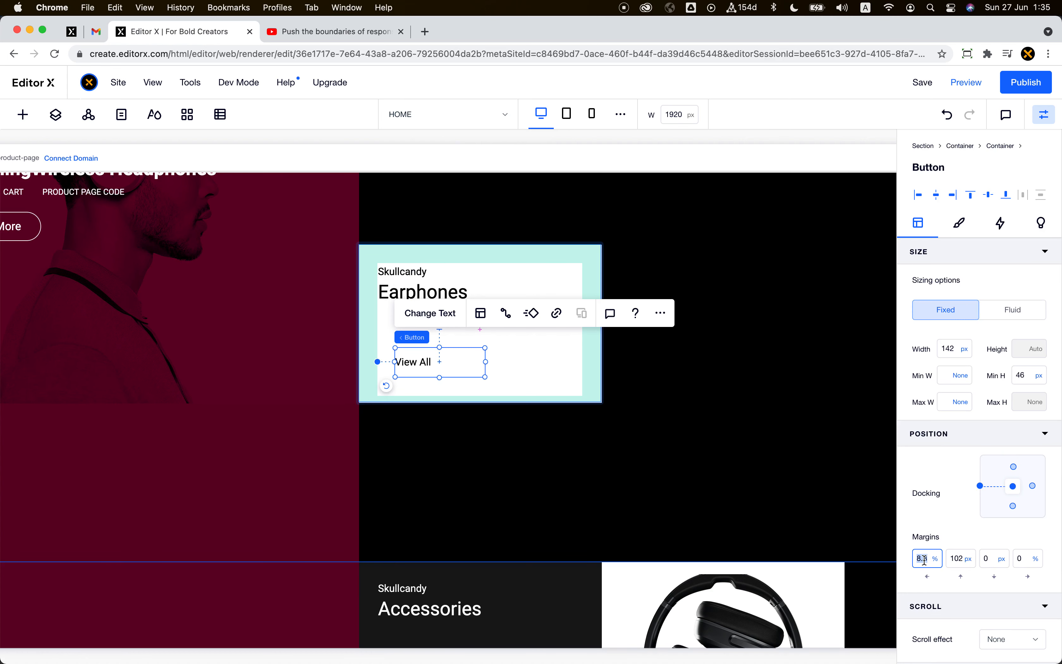
pyautogui.write('0')
pyautogui.press('Tab')
pyautogui.write('0')
pyautogui.press('Tab')
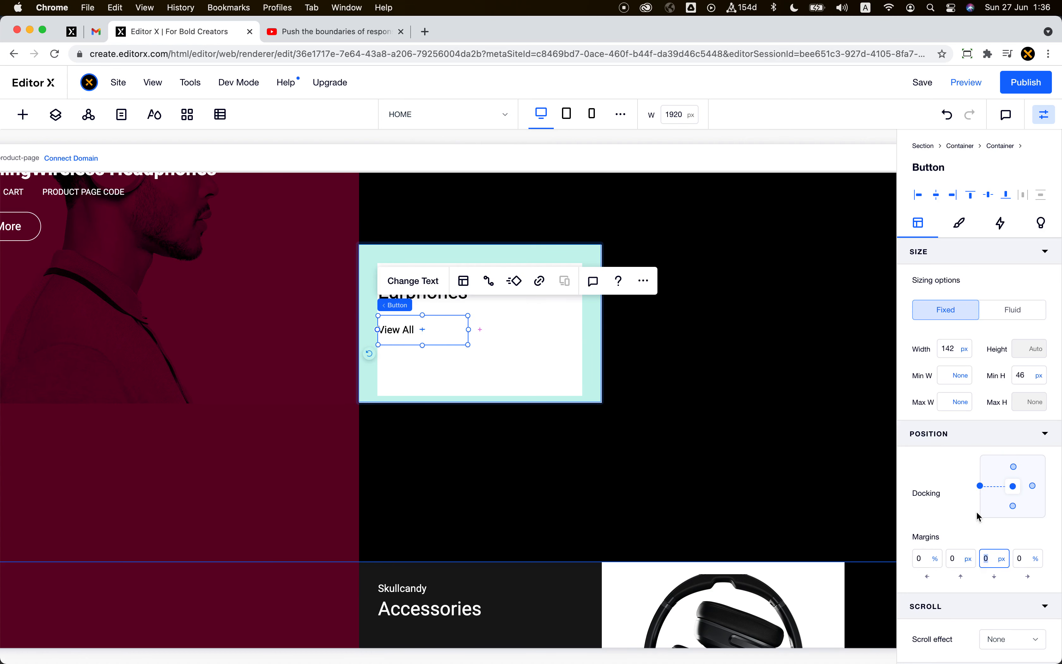
pyautogui.click(1013, 506)
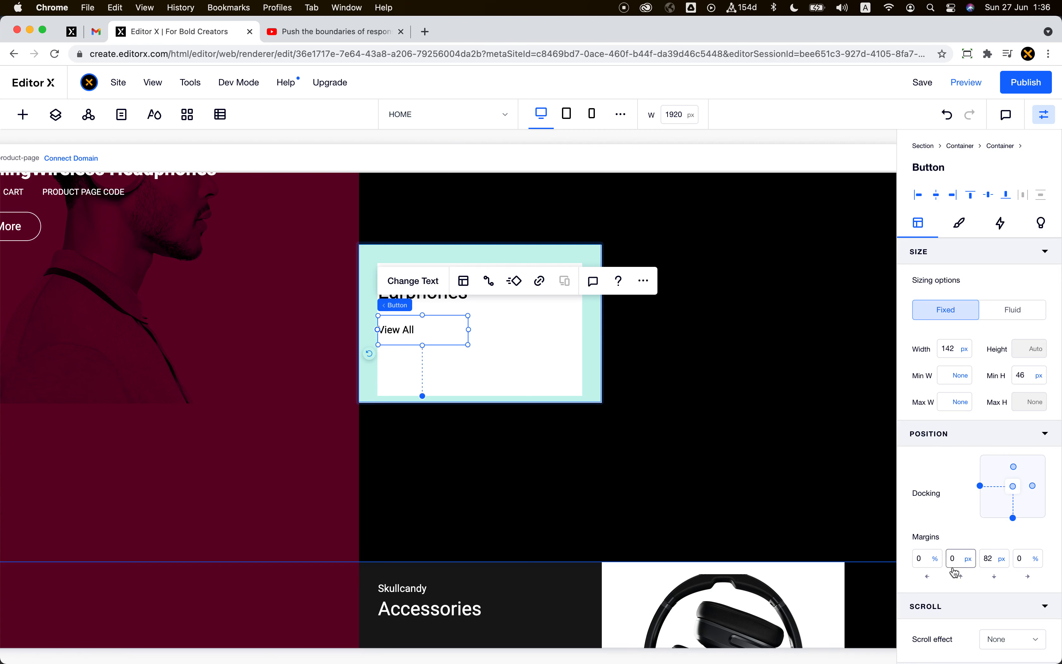
pyautogui.click(983, 562)
pyautogui.write('0')
pyautogui.press('Return')
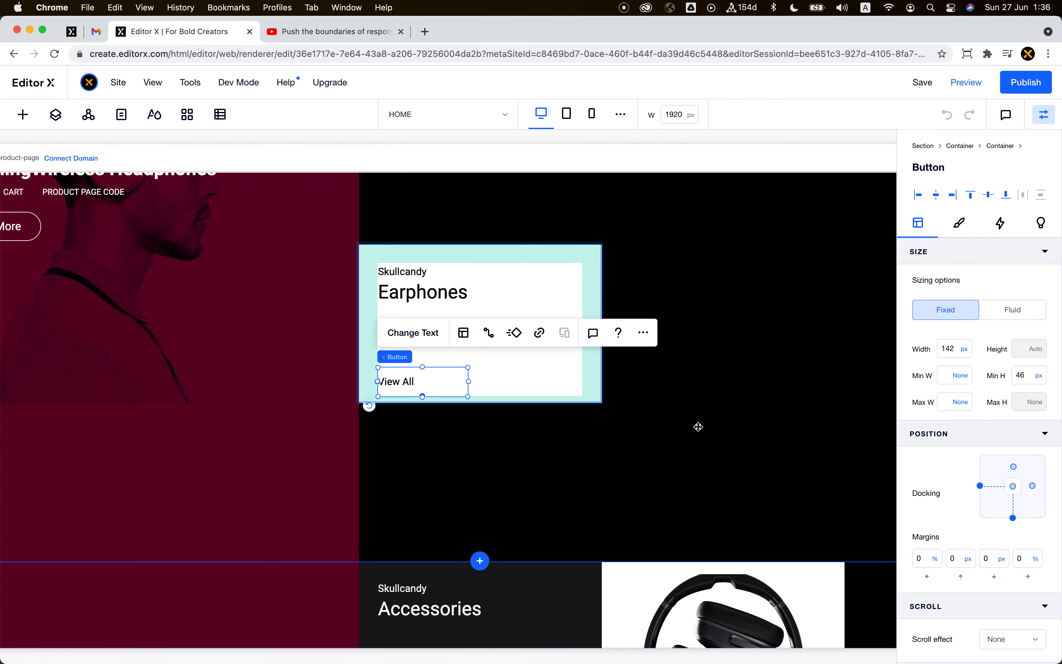
# Step: Examine the Earphones title's animation settings in the new white card and preview its Float-In animation
pyautogui.click(430, 463)
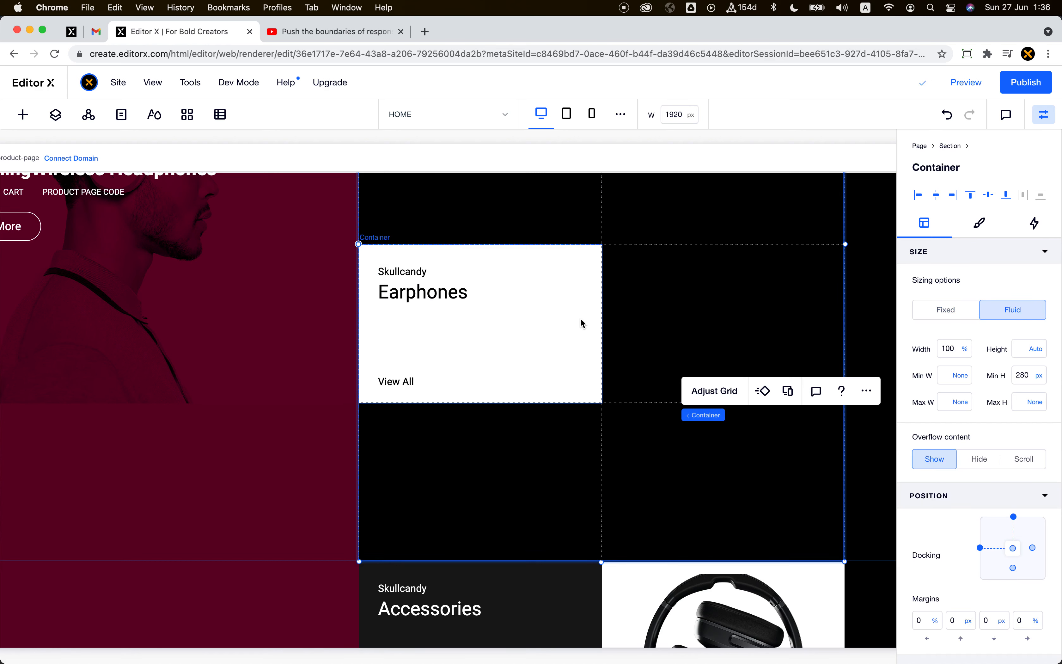
pyautogui.click(554, 326)
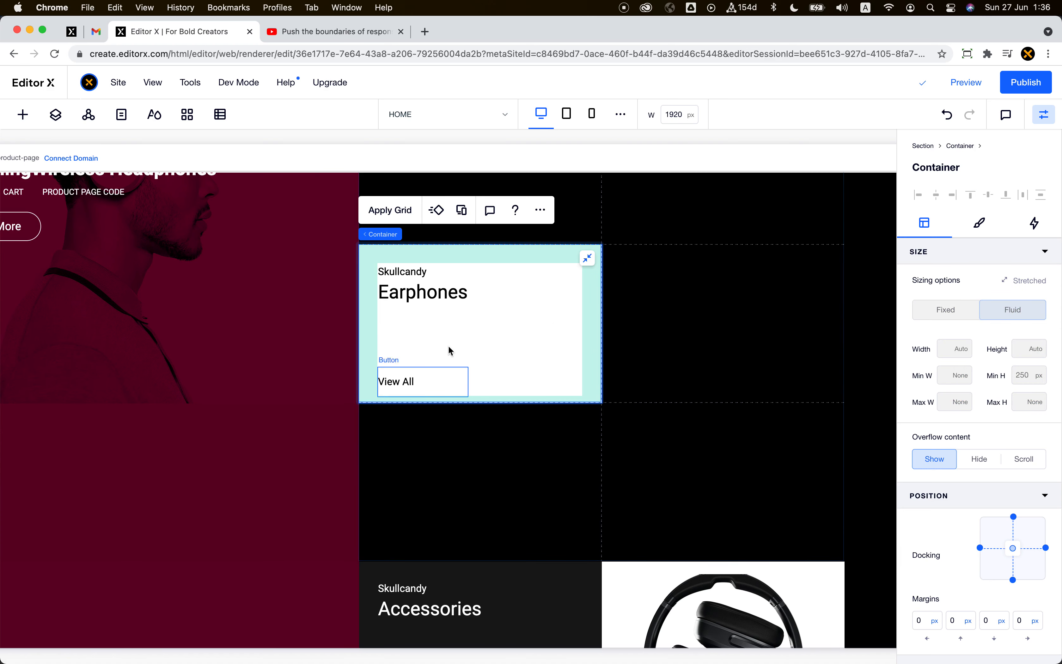
pyautogui.click(395, 296)
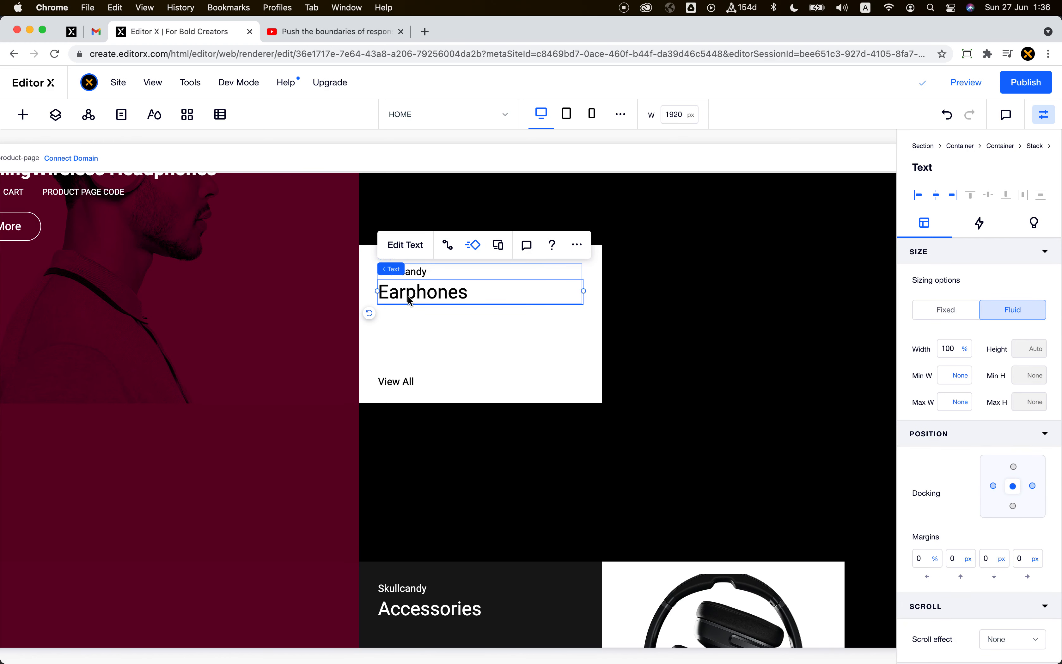
pyautogui.click(480, 342)
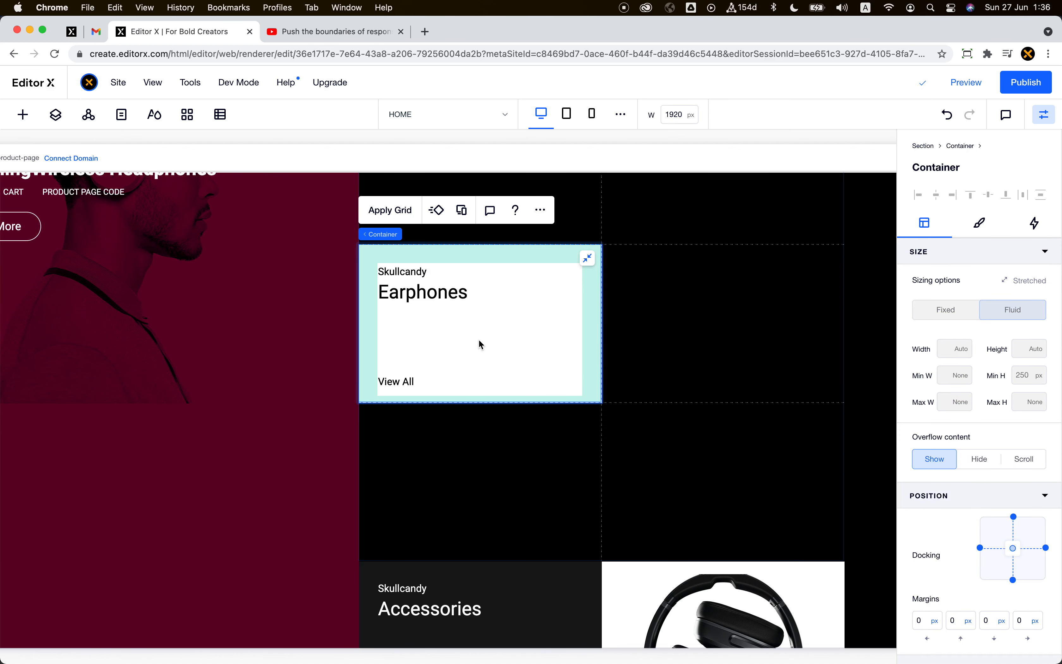
pyautogui.click(449, 295)
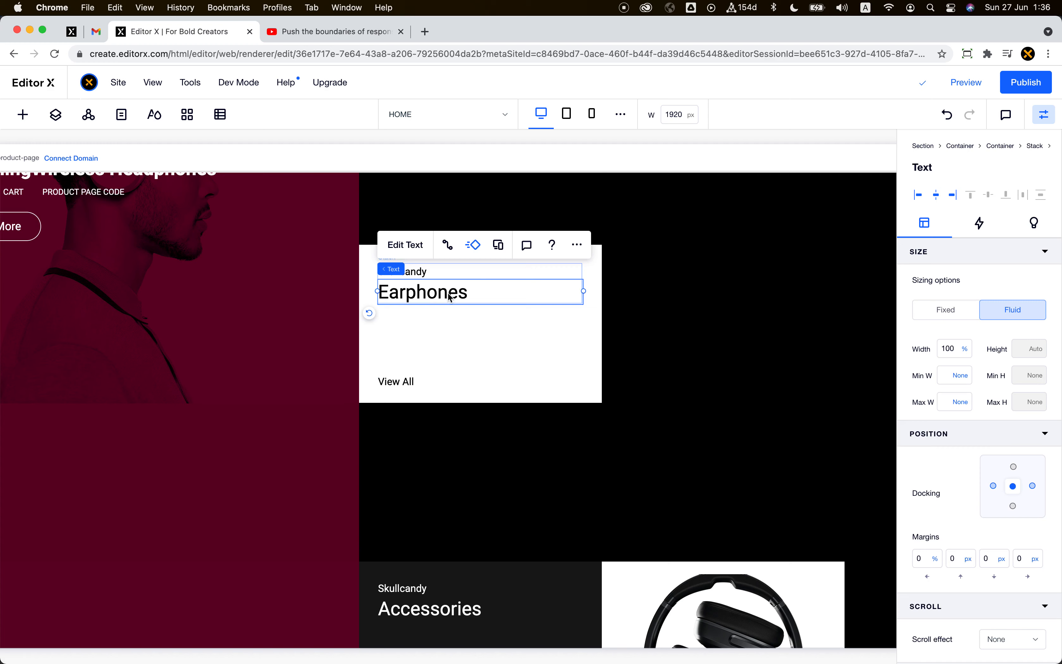
pyautogui.click(470, 253)
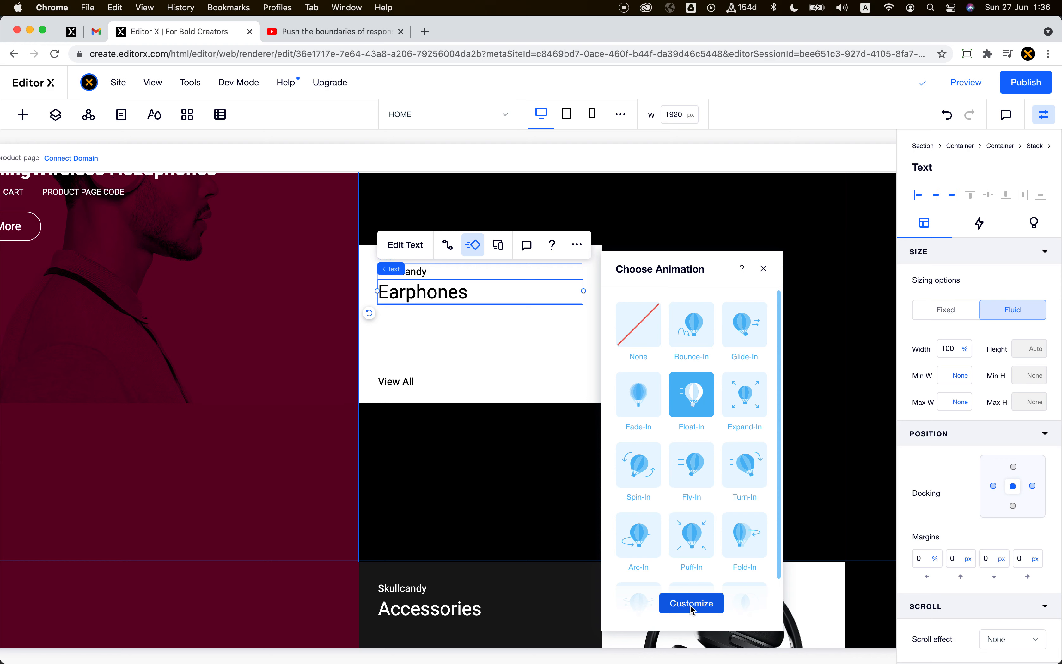
pyautogui.click(692, 395)
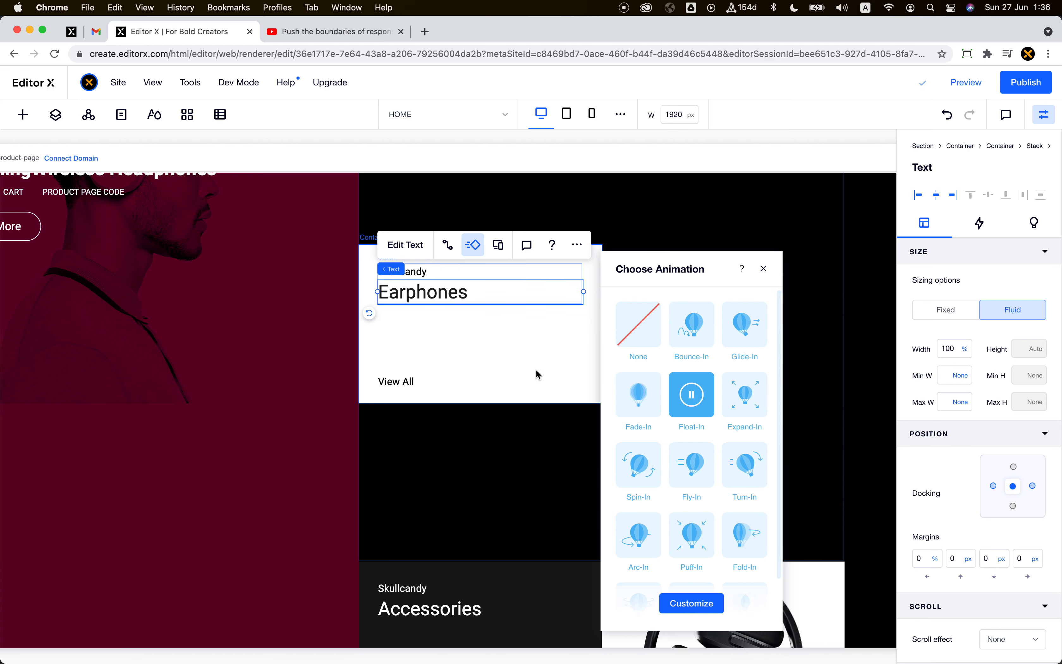
# Step: Add a custom hover interaction to the new white Earphones container and move the Timing window clear of the card
pyautogui.click(476, 348)
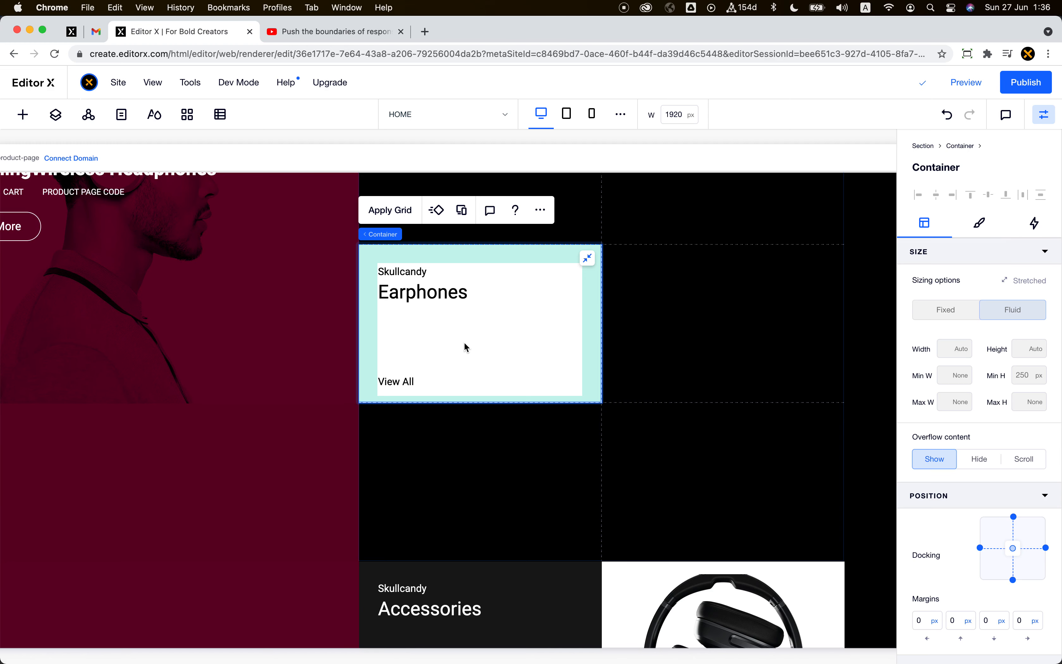
pyautogui.scroll(3, 467, 348)
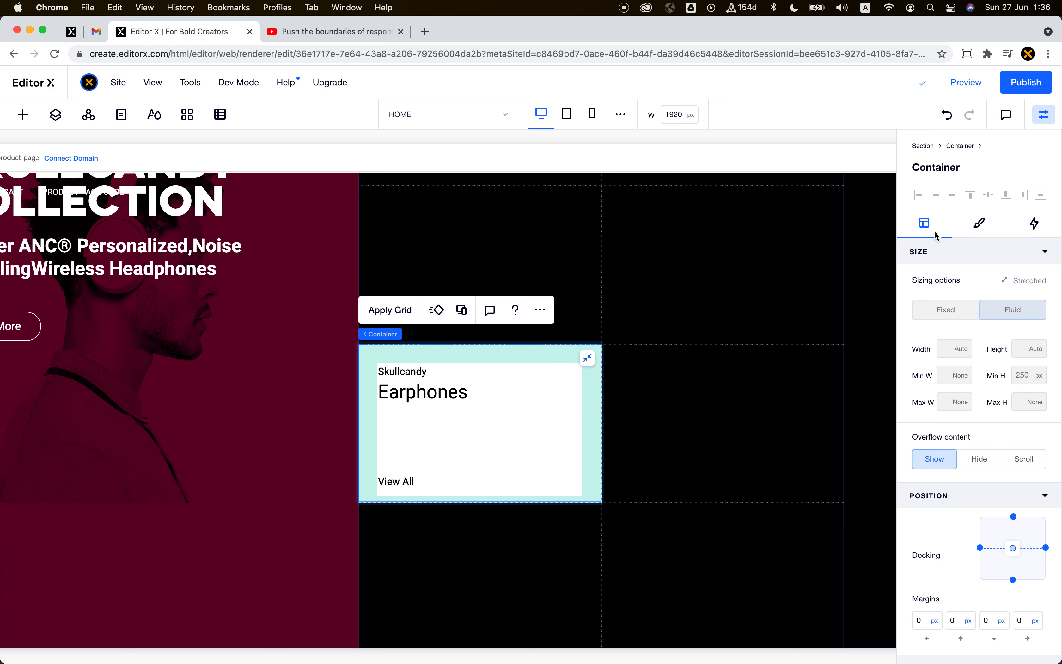
pyautogui.click(1036, 224)
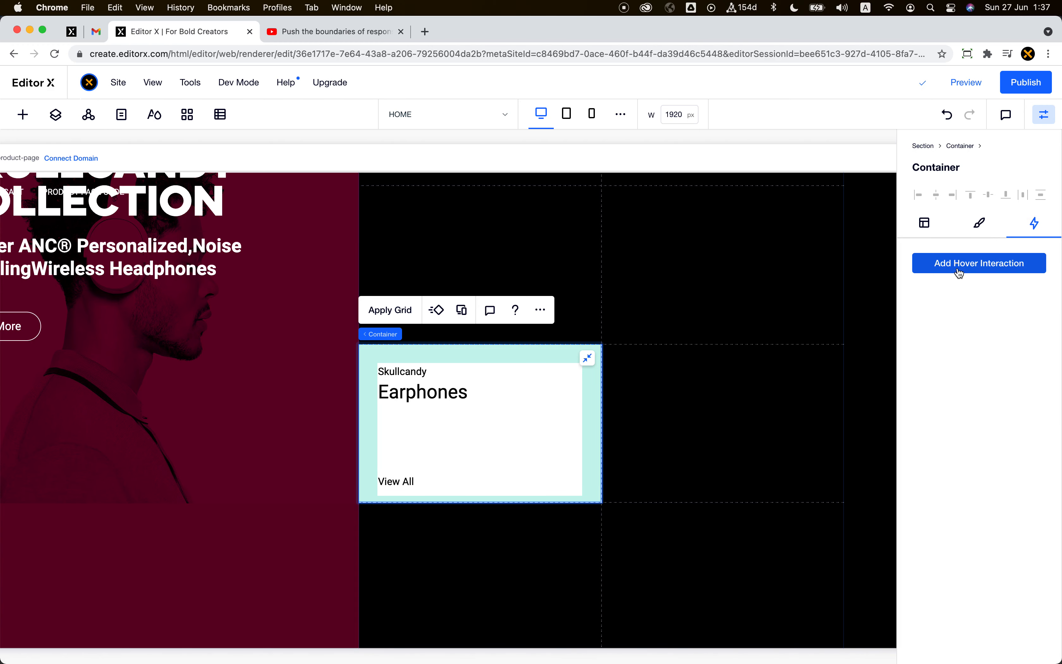
pyautogui.click(975, 267)
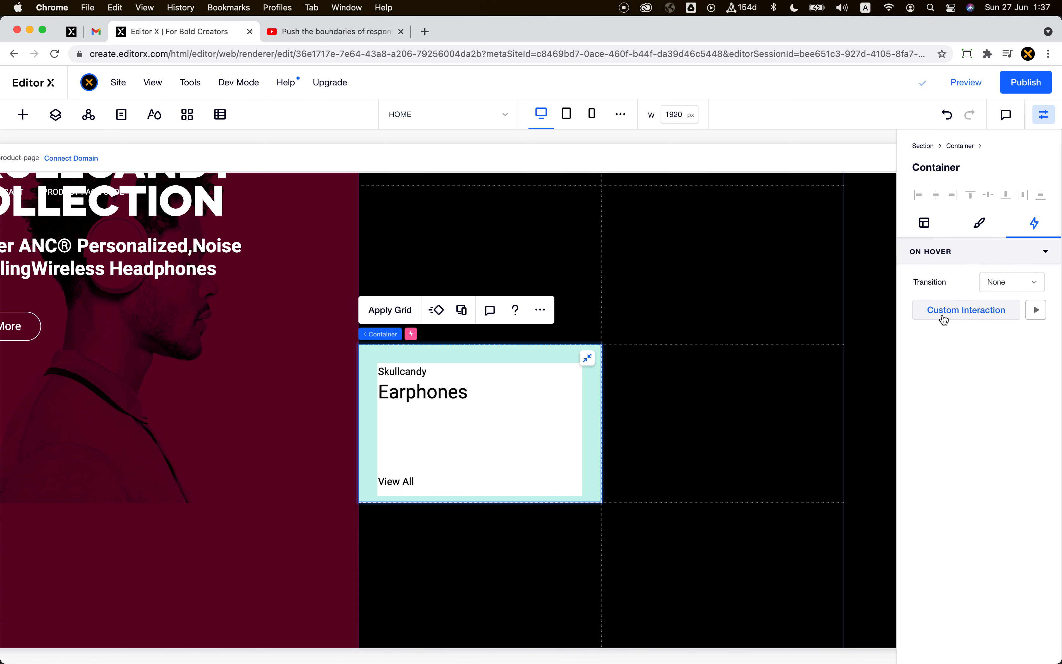
pyautogui.click(963, 311)
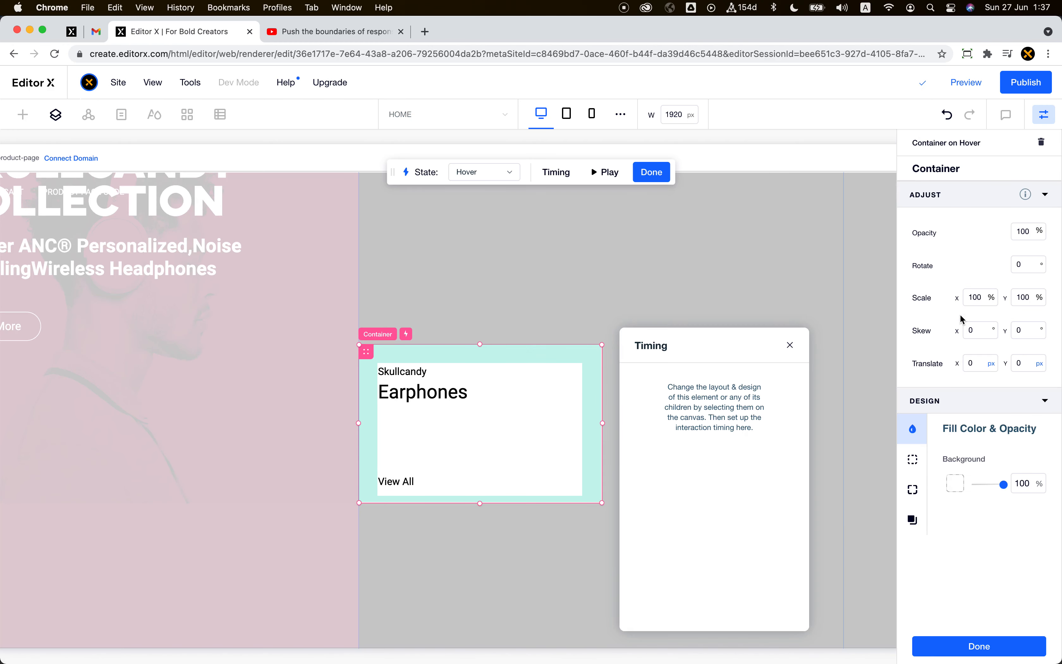
pyautogui.moveTo(664, 347); pyautogui.dragTo(177, 358)
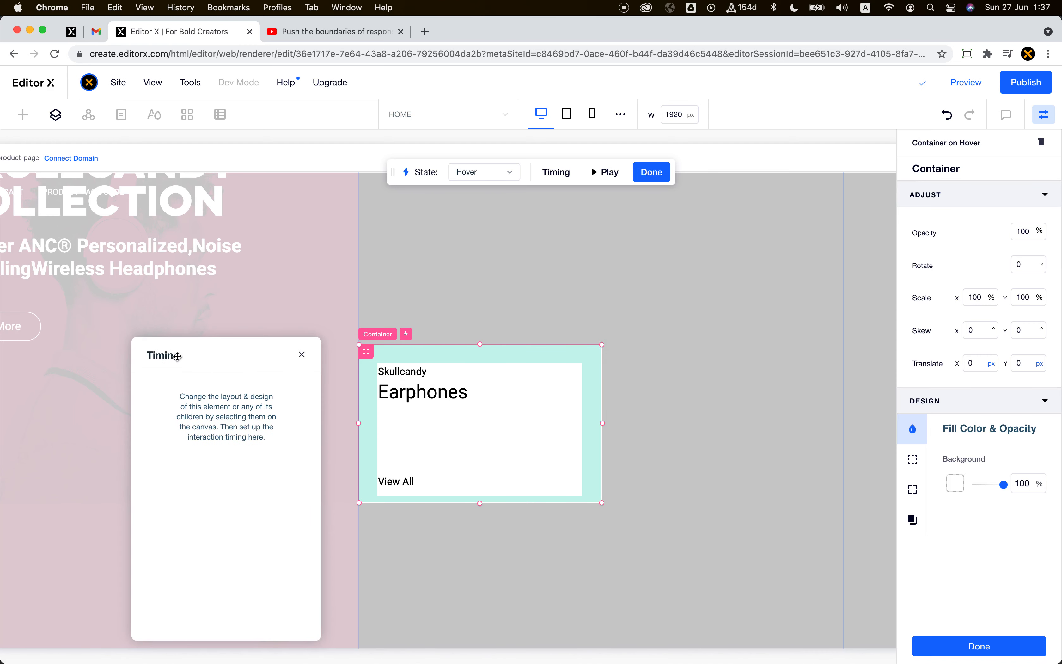
# Step: Set the Earphones title's horizontal translate to 20 px in the container's hover state
pyautogui.click(55, 114)
pyautogui.click(55, 295)
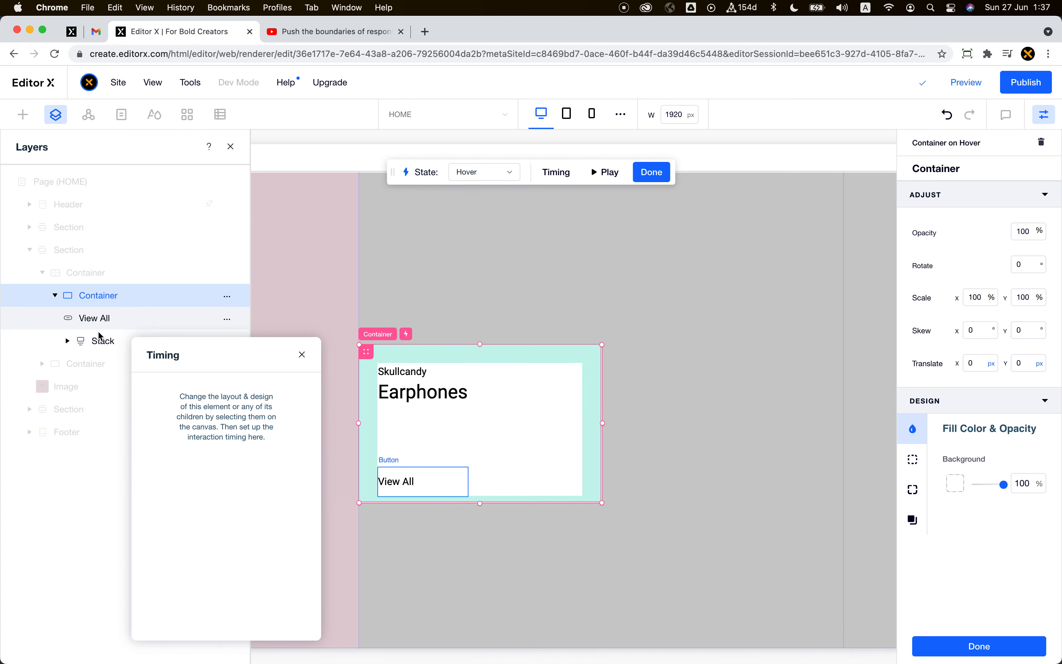
pyautogui.click(55, 295)
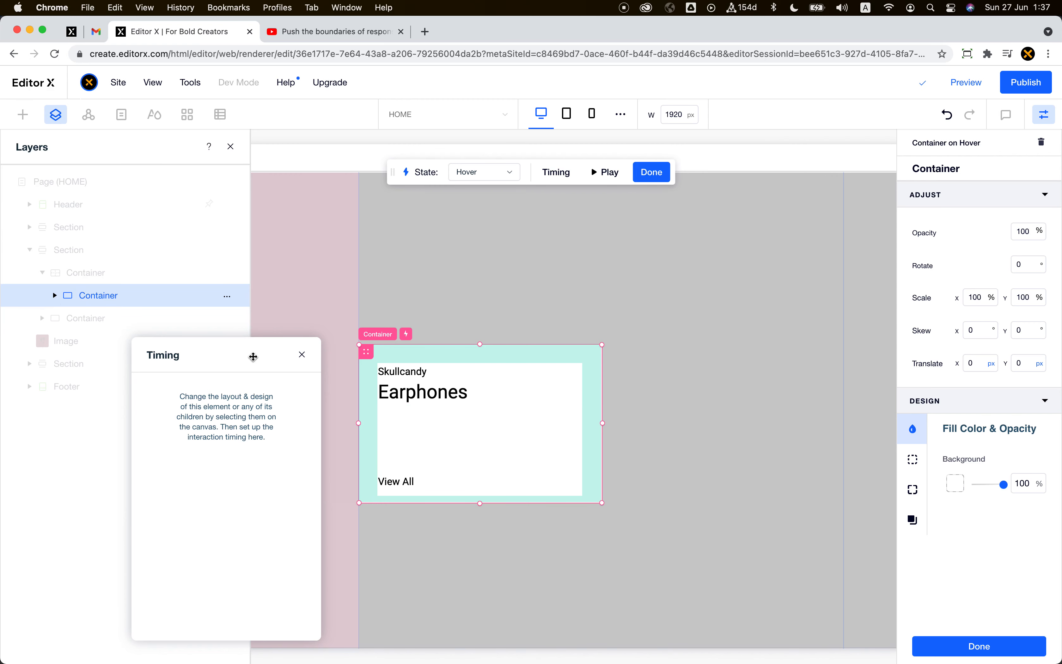
pyautogui.click(433, 401)
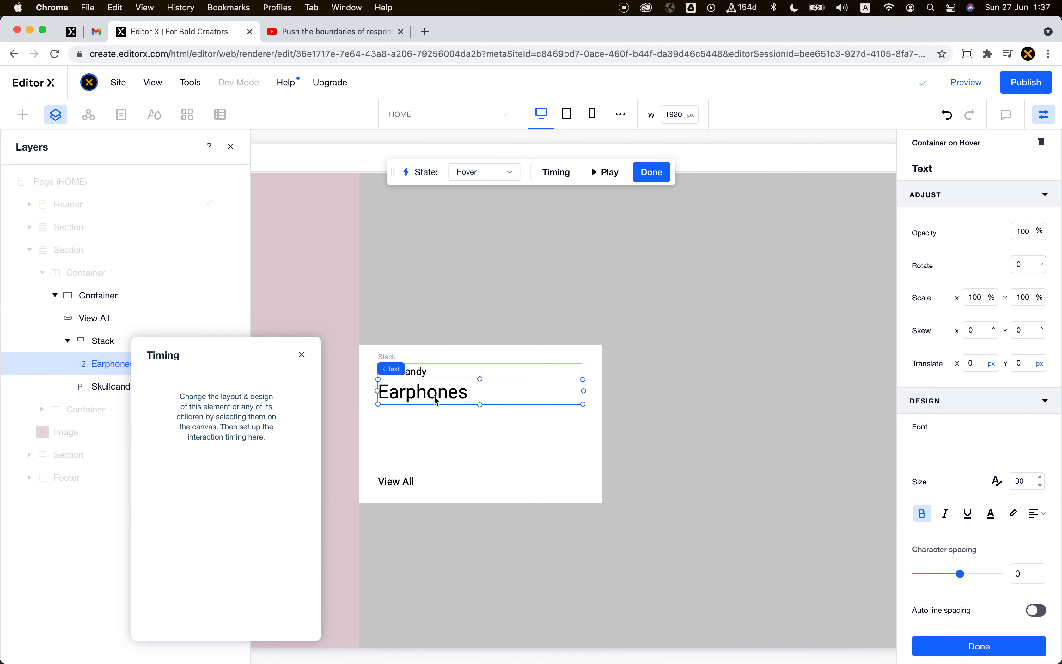
pyautogui.click(480, 173)
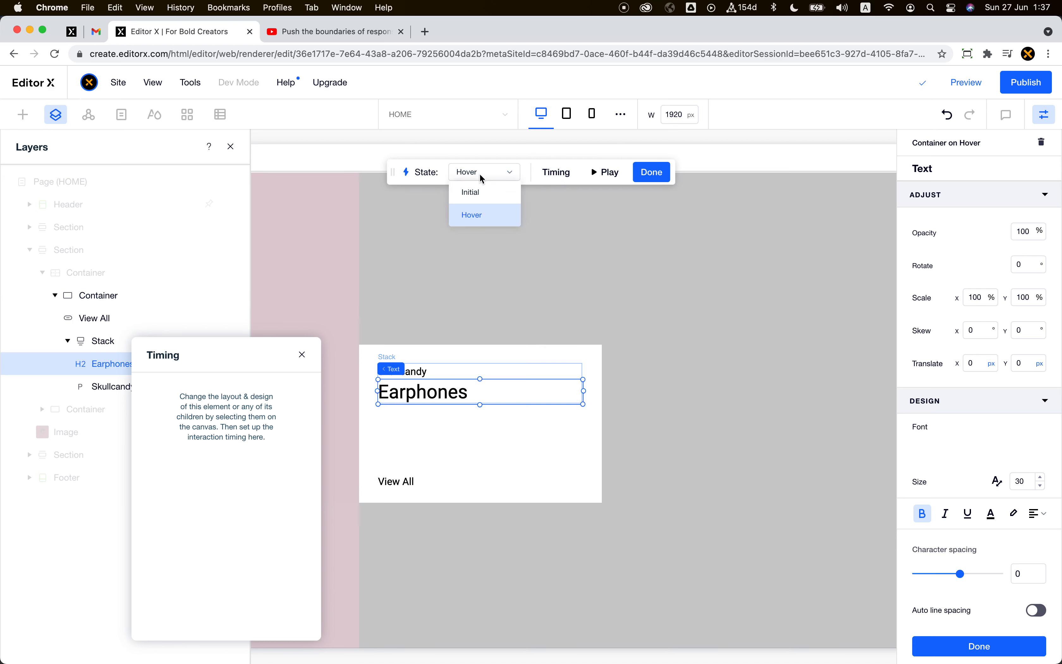
pyautogui.click(509, 173)
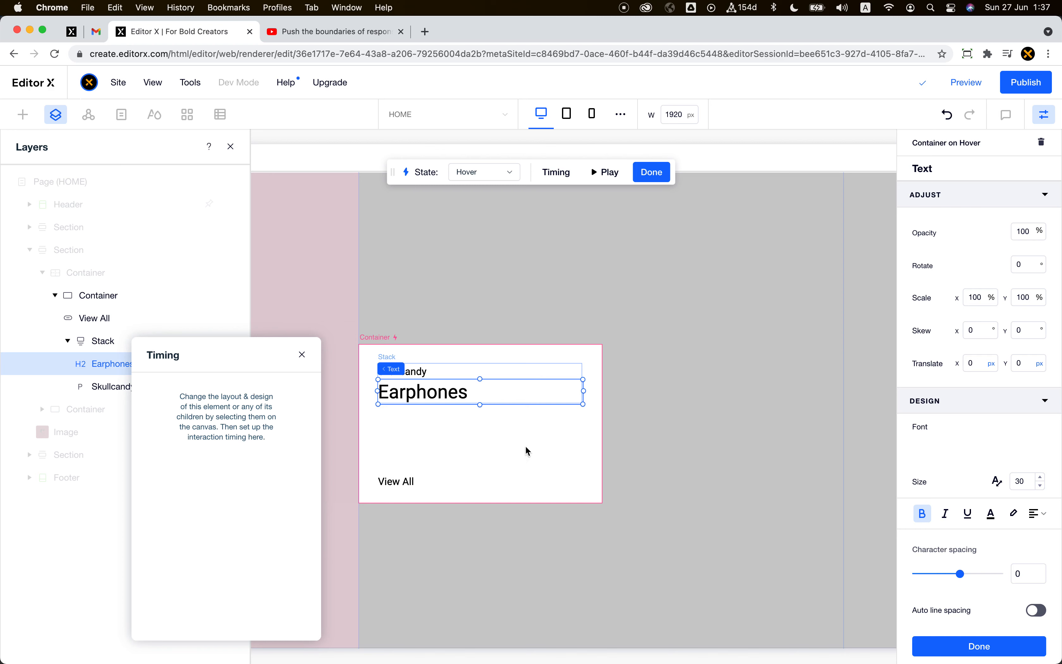
pyautogui.click(974, 365)
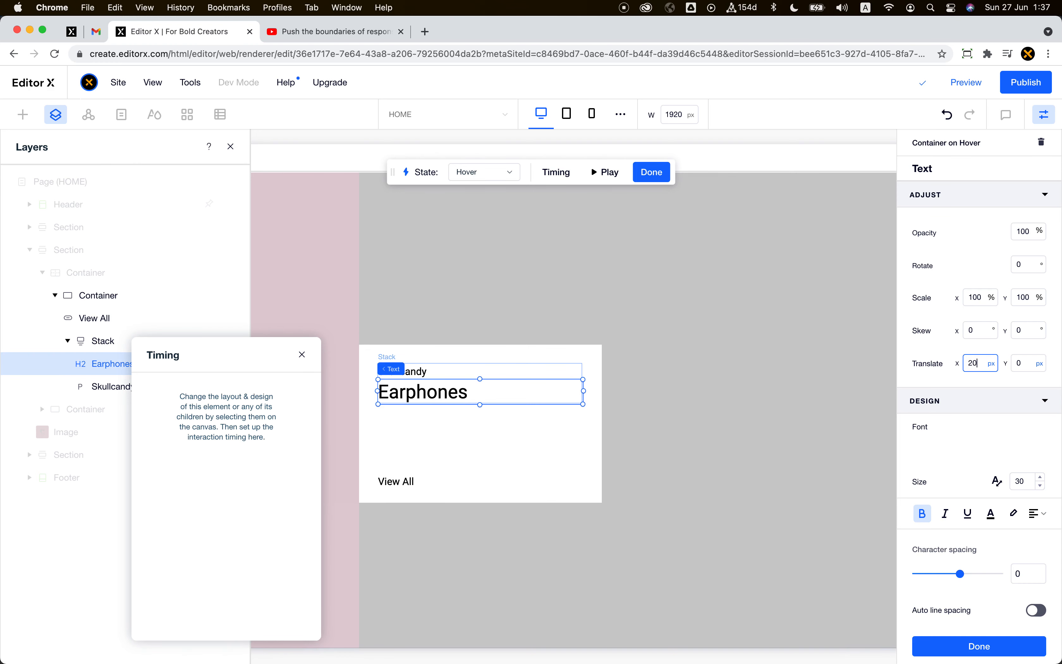
pyautogui.press('Return')
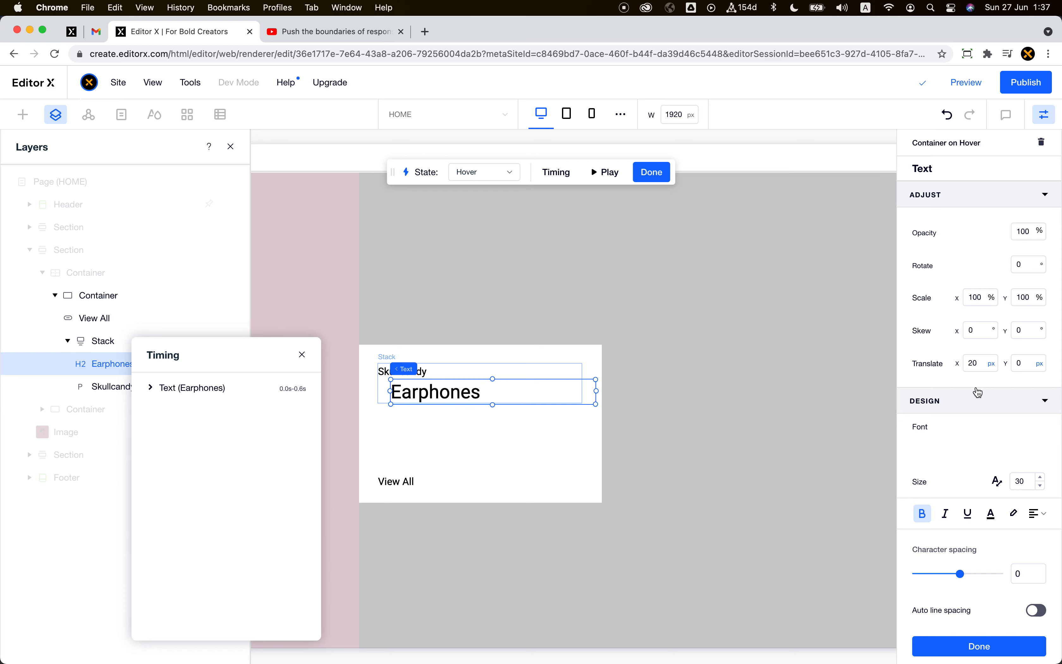
# Step: Check the duration and easing of the Earphones title's hover effect and close the timing settings
pyautogui.click(151, 388)
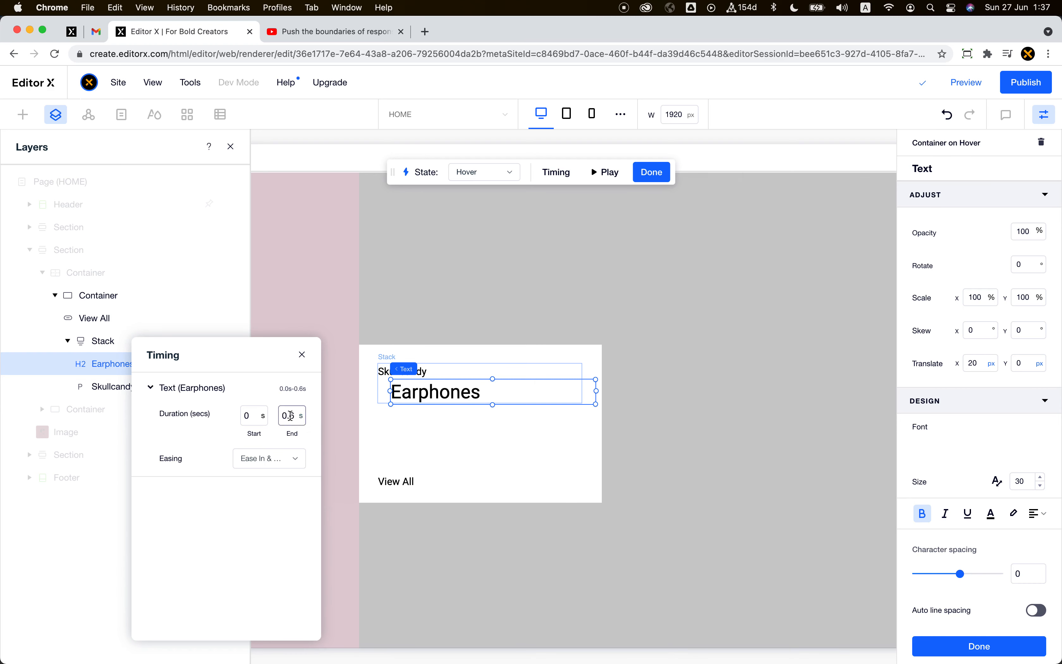
pyautogui.moveTo(290, 415); pyautogui.dragTo(266, 478)
pyautogui.click(280, 445)
pyautogui.click(305, 355)
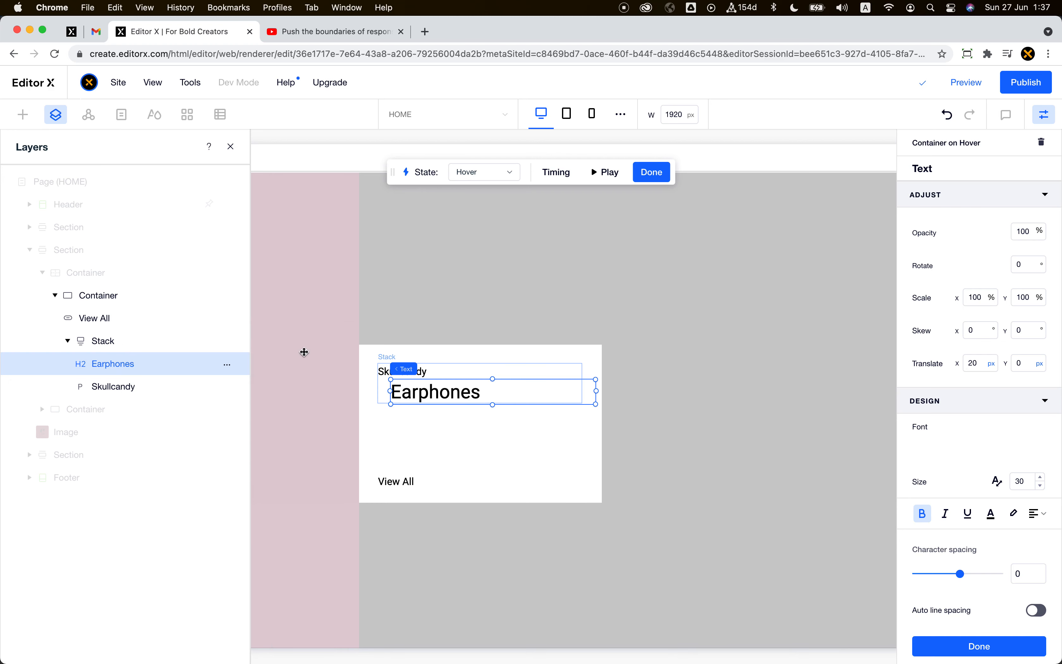
# Step: Play the container's hover interaction and finish editing it
pyautogui.click(610, 173)
pyautogui.click(611, 174)
pyautogui.click(994, 648)
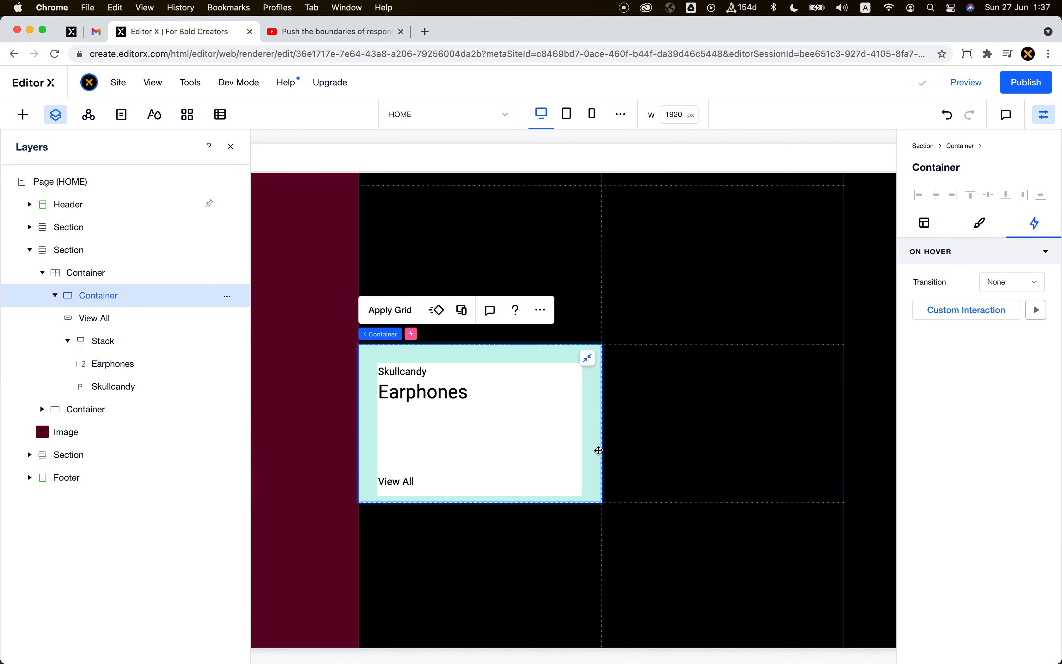
# Step: Compare the new Earphones card with the finished Accessories and Earphones cards in the section below, closing the layers list
pyautogui.scroll(-4, 604, 451)
pyautogui.scroll(-5, 603, 453)
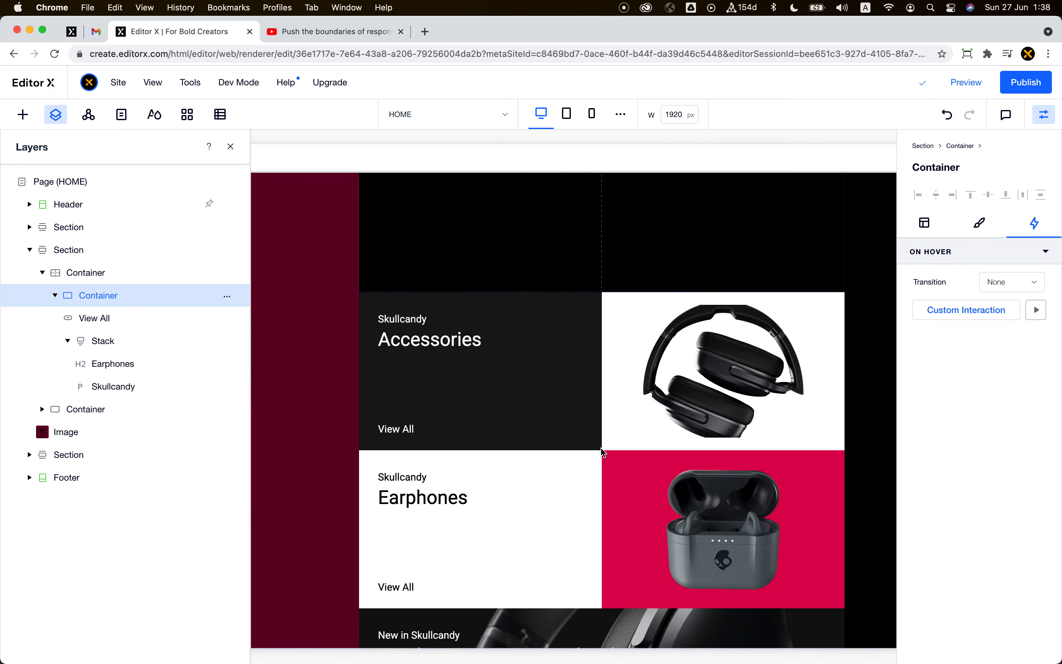
pyautogui.scroll(5, 603, 452)
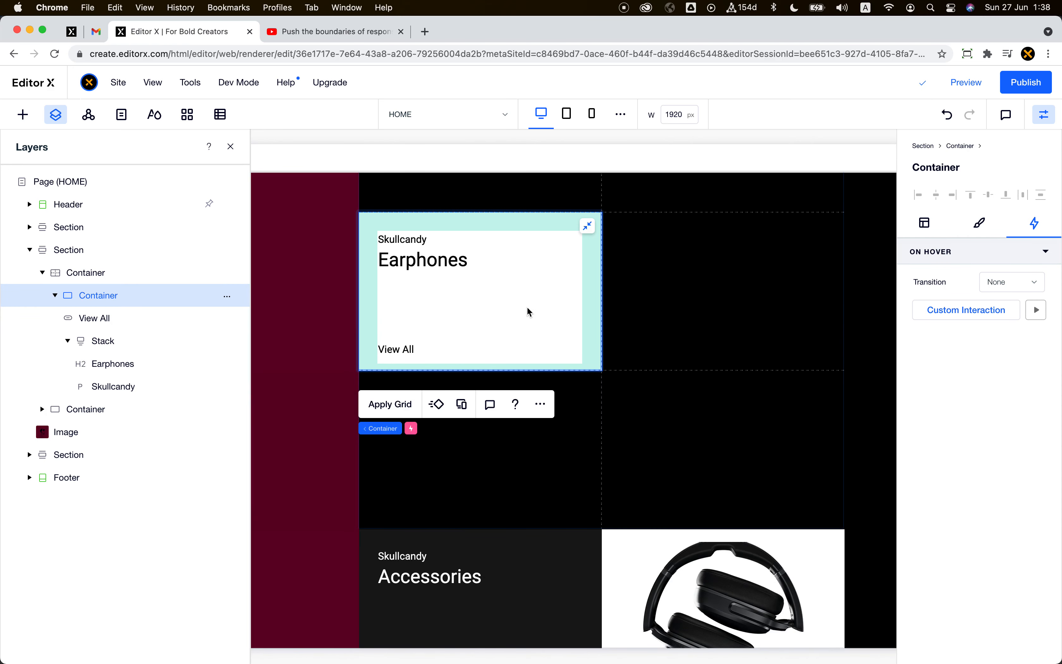
pyautogui.scroll(1, 527, 308)
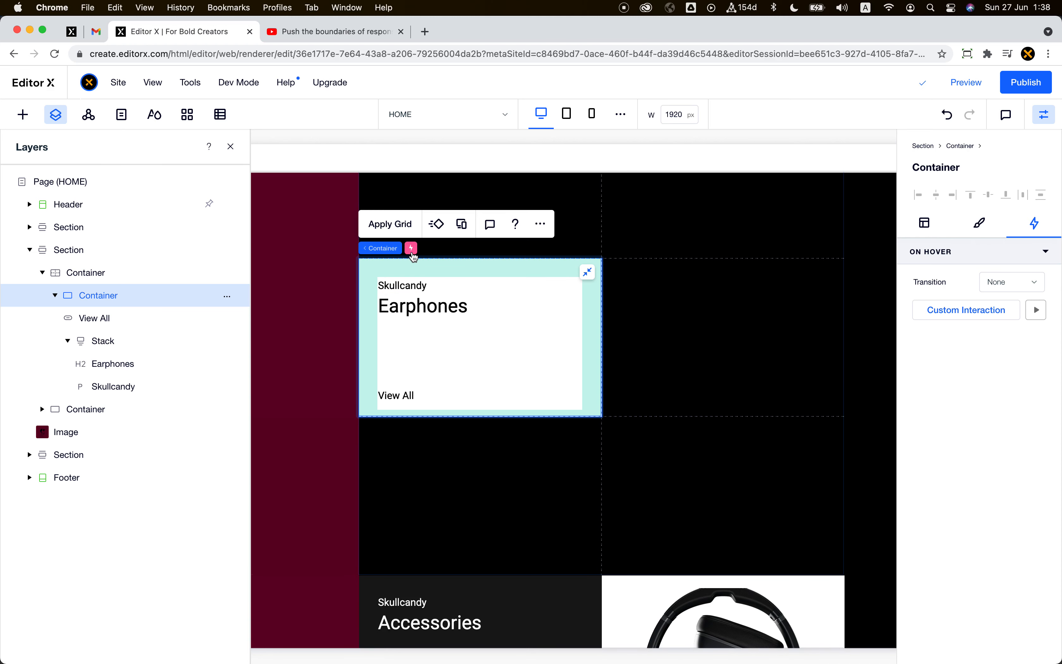
pyautogui.scroll(5, 461, 386)
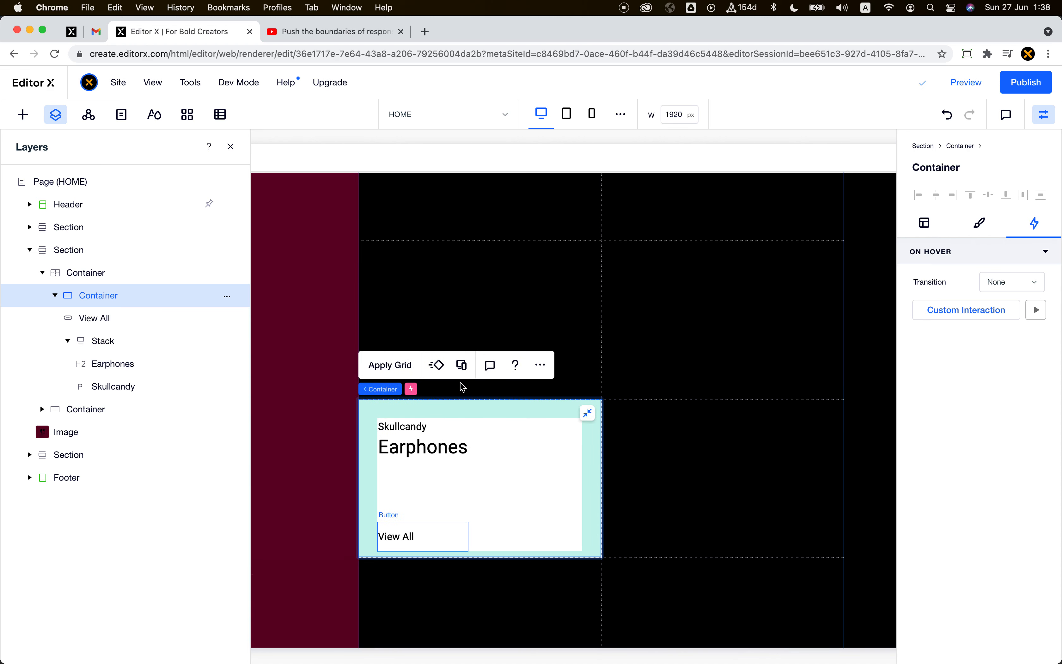
pyautogui.scroll(-6, 460, 383)
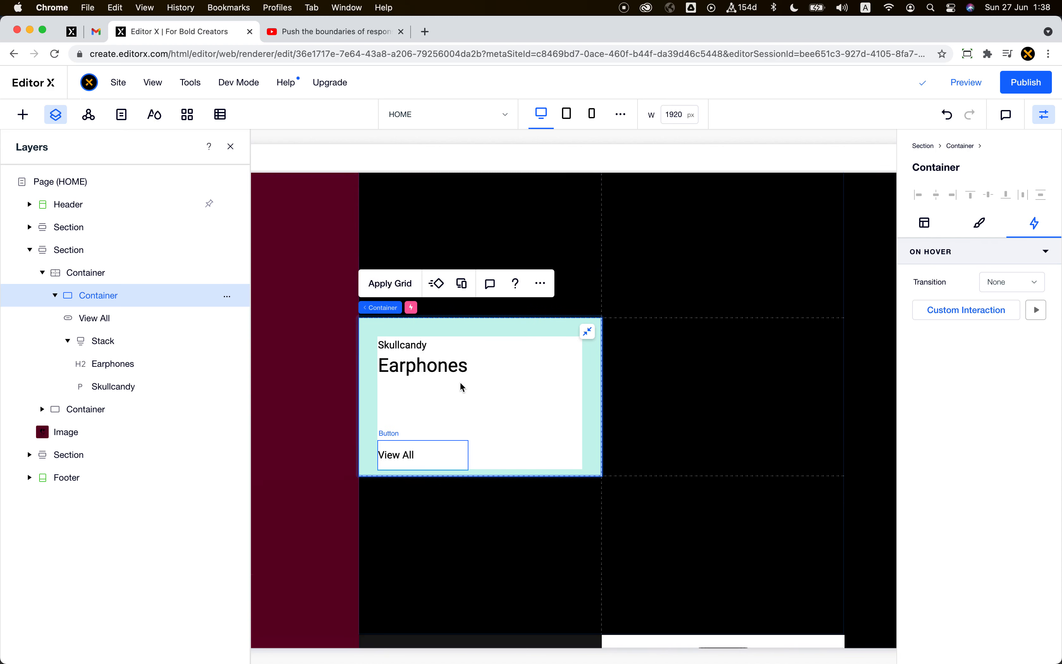
pyautogui.scroll(-5, 460, 383)
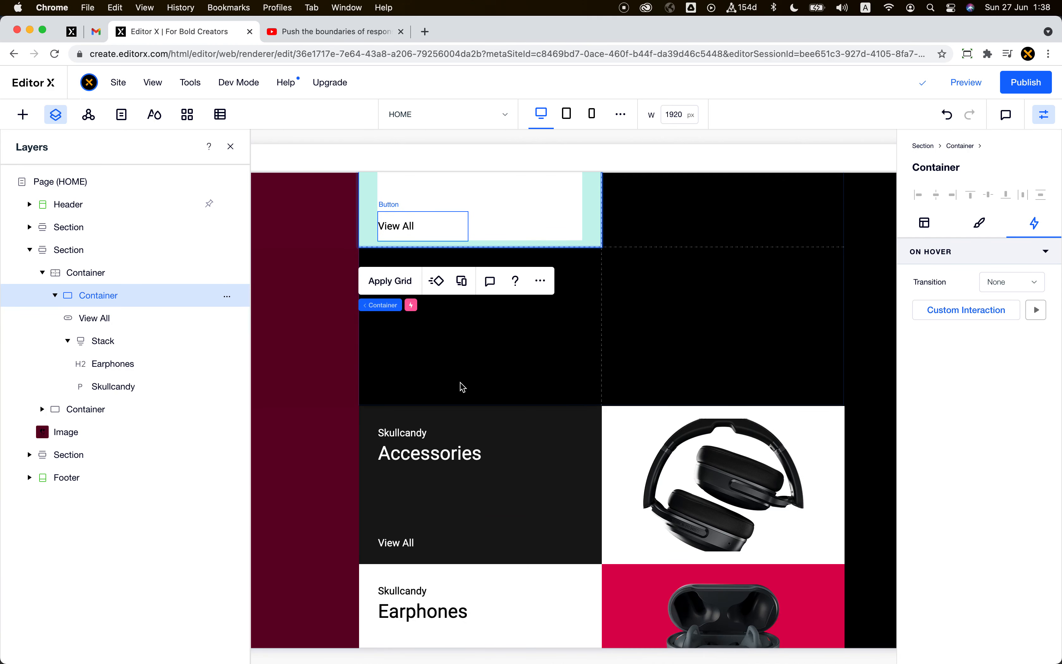
pyautogui.scroll(4, 460, 382)
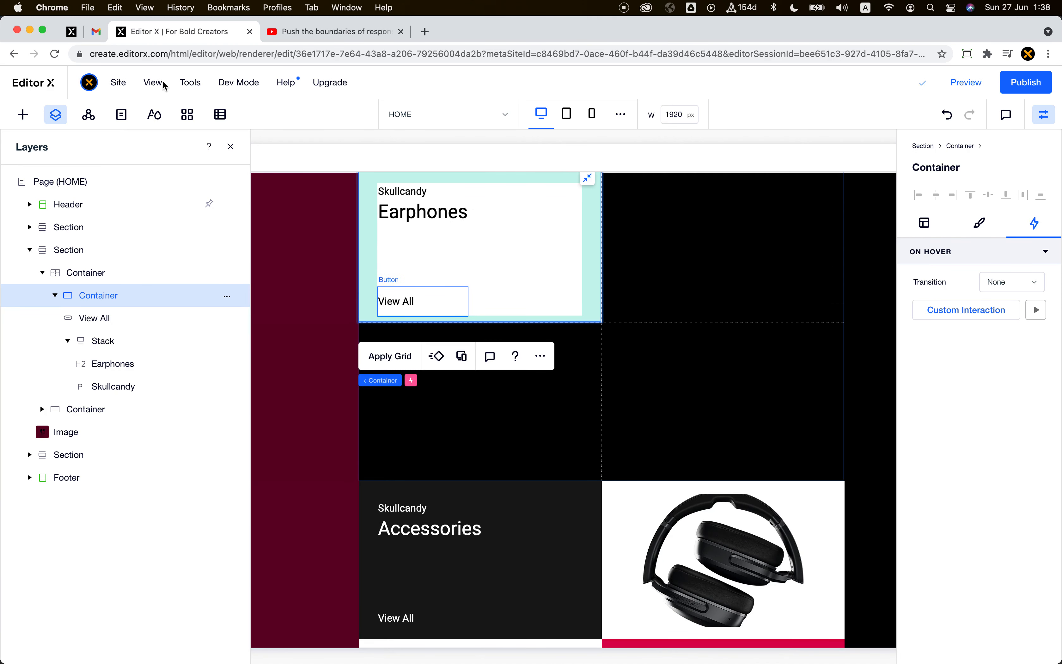
pyautogui.click(231, 147)
pyautogui.scroll(4, 572, 458)
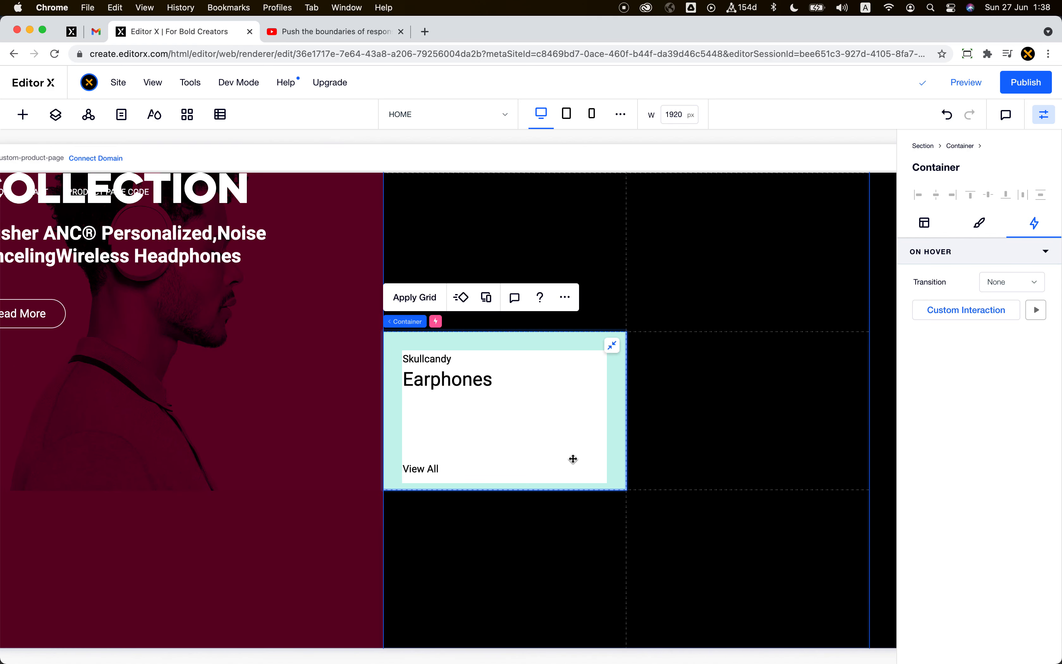
pyautogui.scroll(-2, 573, 458)
pyautogui.scroll(-7, 573, 459)
pyautogui.scroll(5, 574, 462)
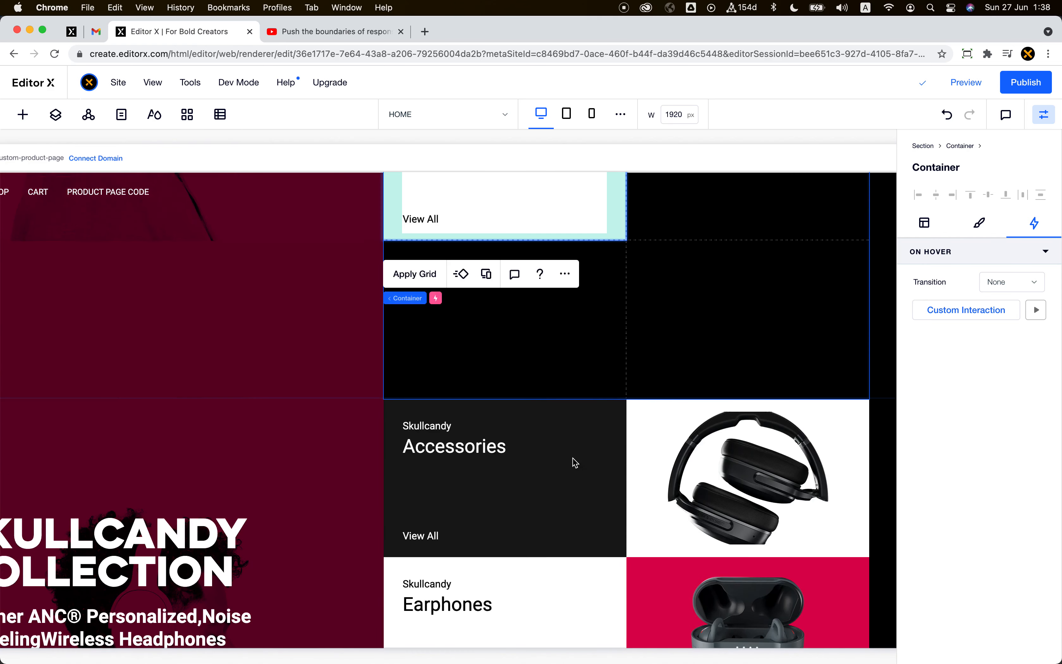
pyautogui.scroll(-3, 575, 462)
pyautogui.scroll(-1, 570, 483)
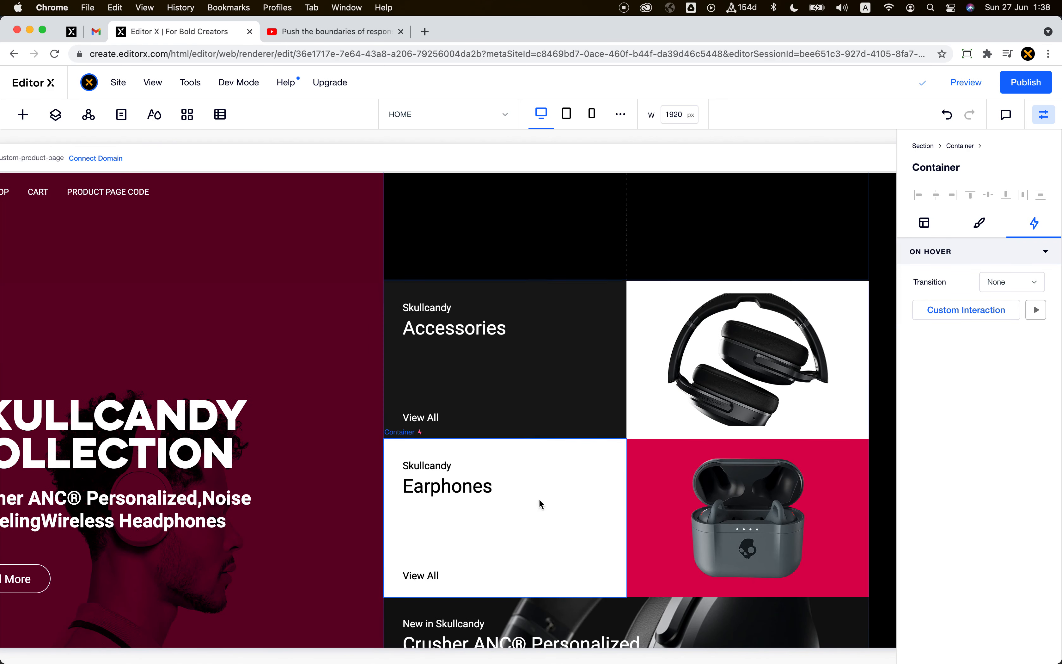
pyautogui.scroll(1, 531, 529)
pyautogui.scroll(3, 528, 531)
pyautogui.scroll(-1, 527, 531)
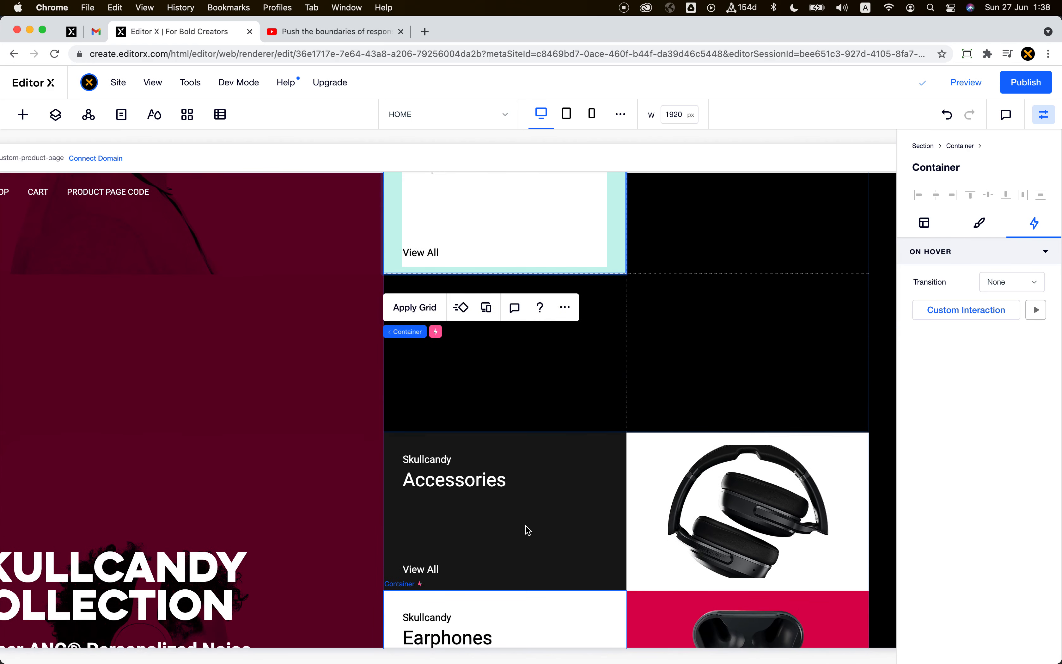
# Step: Copy the white Earphones container in the third row of the empty grid
pyautogui.scroll(5, 528, 531)
pyautogui.scroll(1, 528, 531)
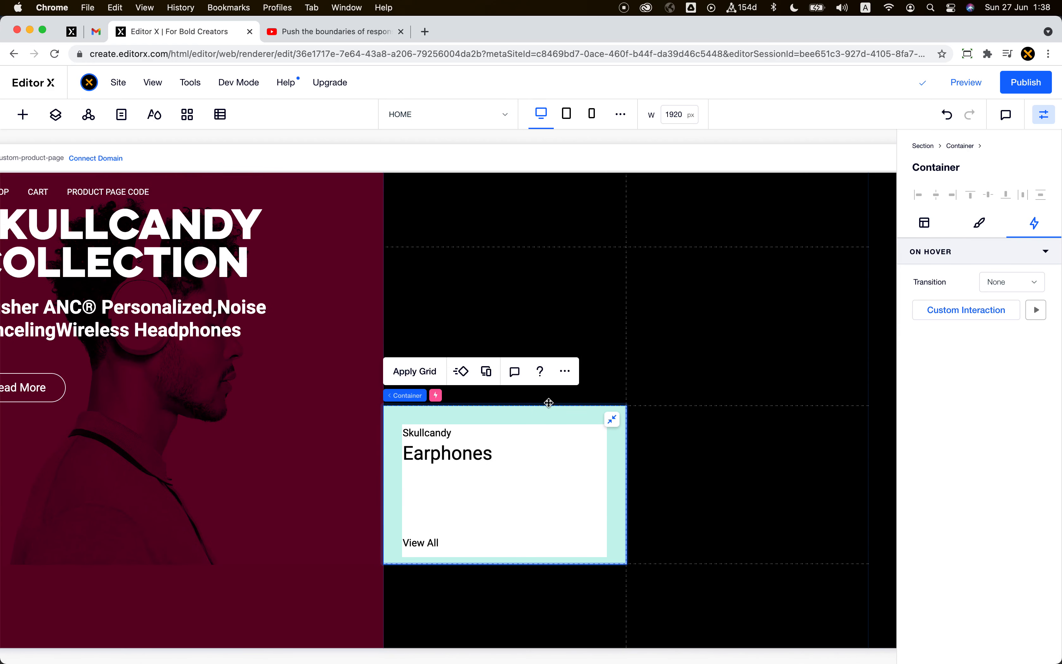
pyautogui.click(565, 371)
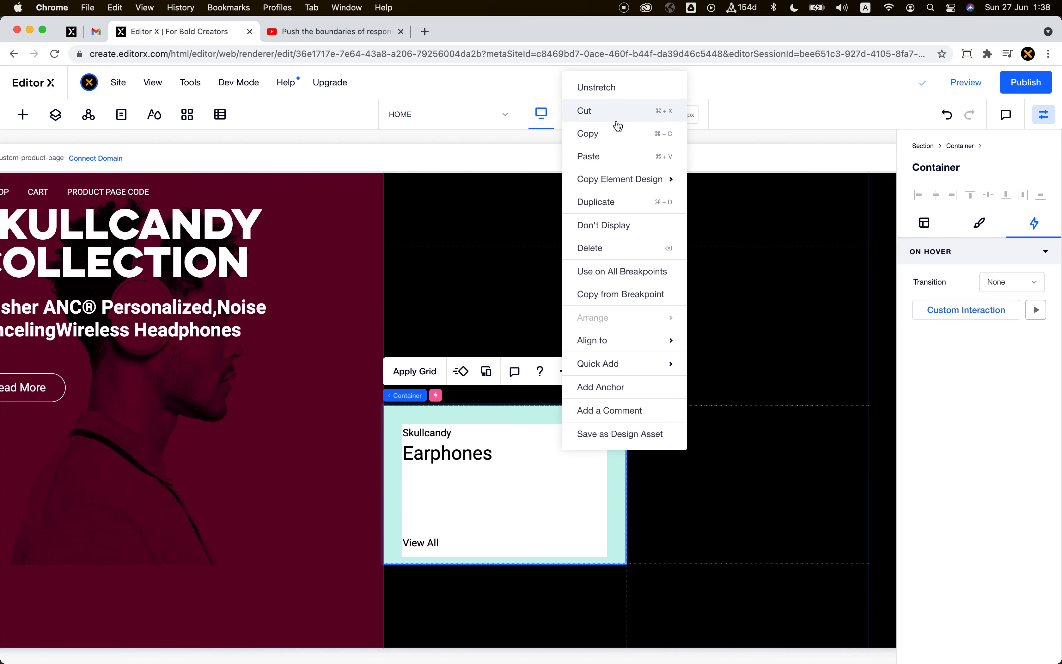
pyautogui.click(614, 134)
# Step: Place the original Earphones container in the second grid row by setting its row start to 2 and end to 3
pyautogui.scroll(3, 555, 327)
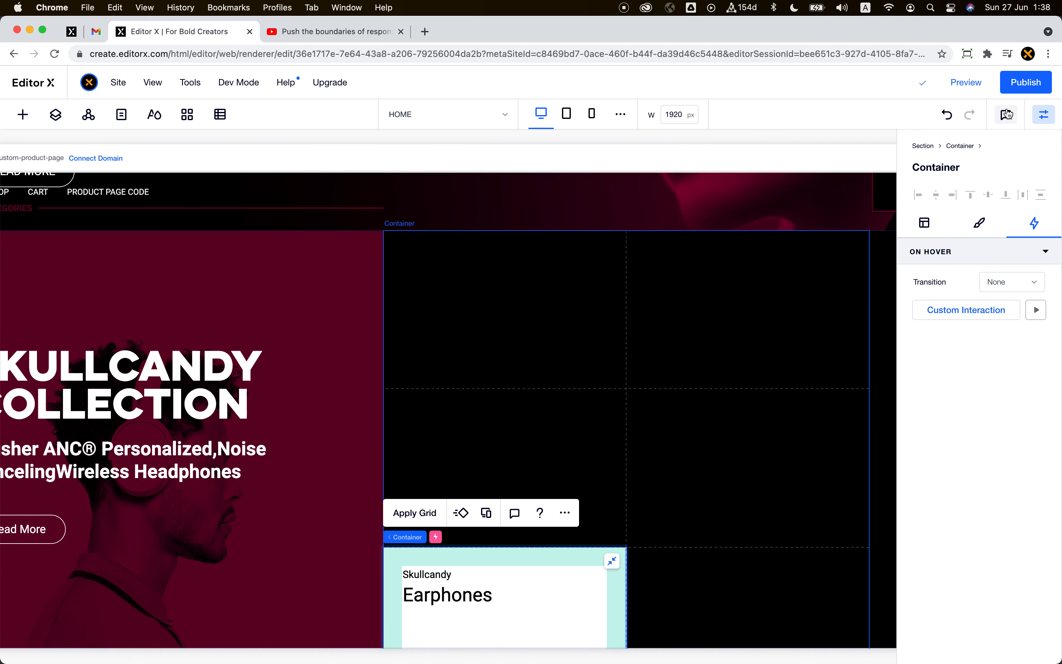
pyautogui.scroll(-10, 966, 505)
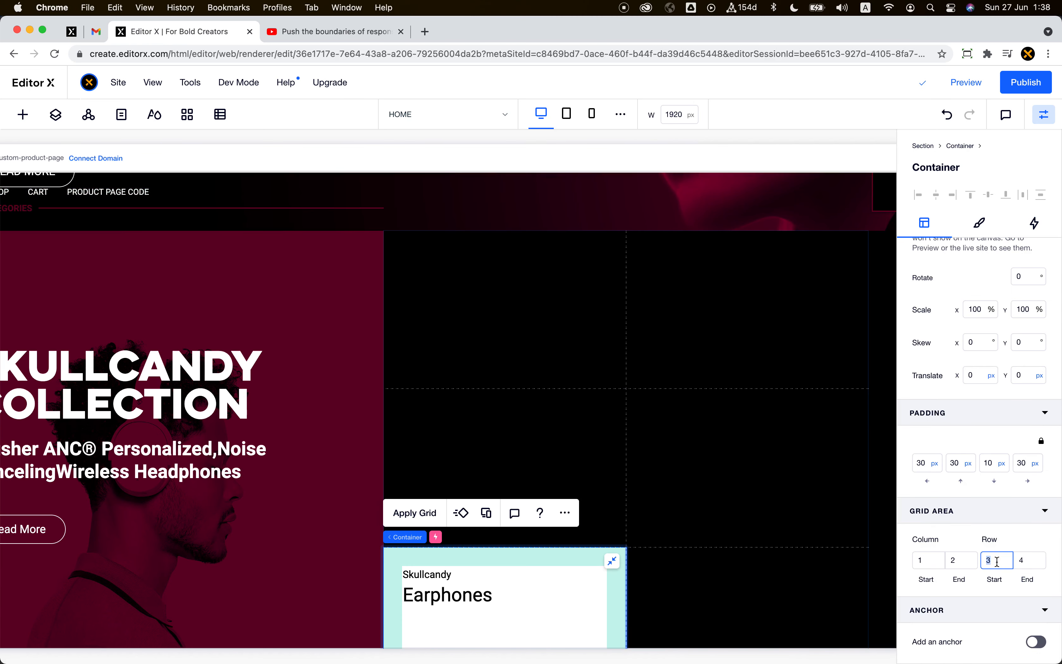
pyautogui.write('1')
pyautogui.press('BackSpace')
pyautogui.write('2')
pyautogui.click(1036, 560)
pyautogui.write('3')
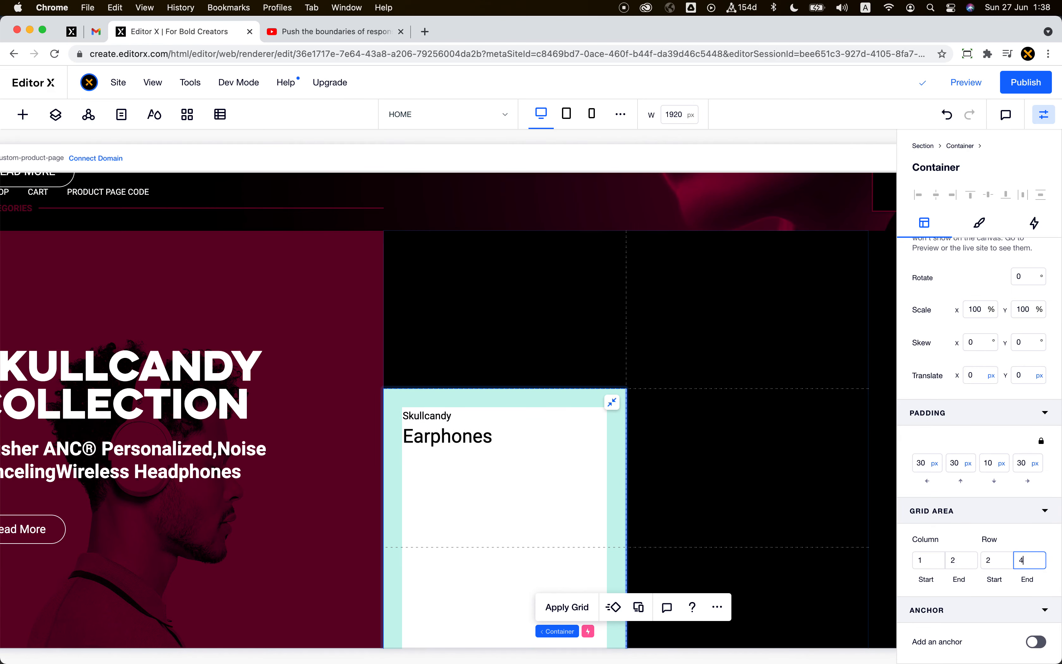
# Step: Paste the copied Earphones container into the empty area of the grid above the original
pyautogui.rightClick(482, 259)
pyautogui.click(535, 353)
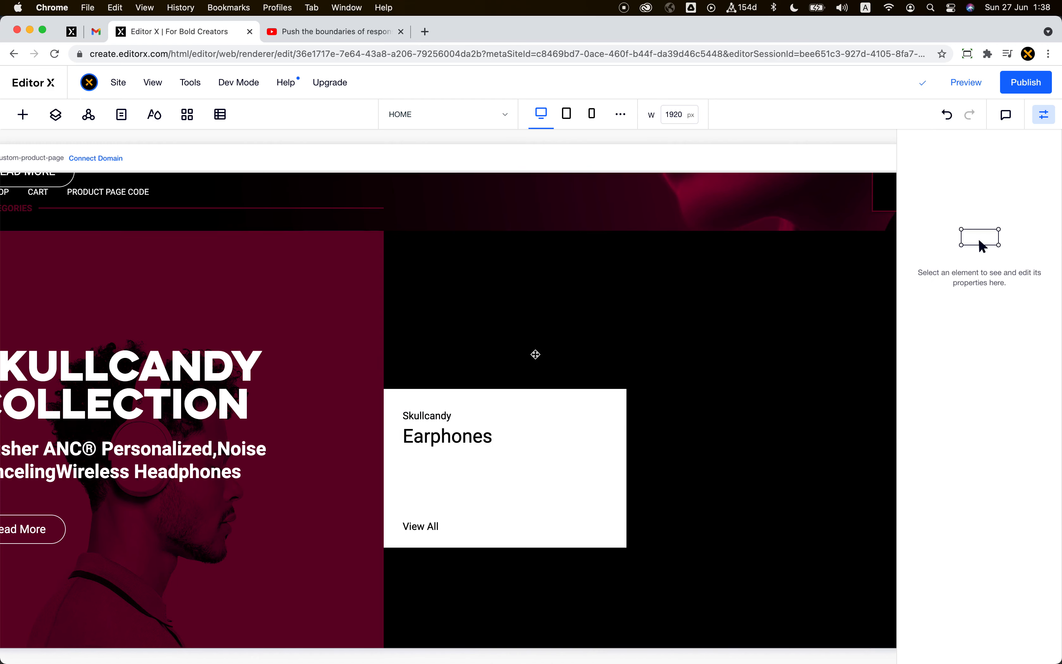
pyautogui.press('super+v')
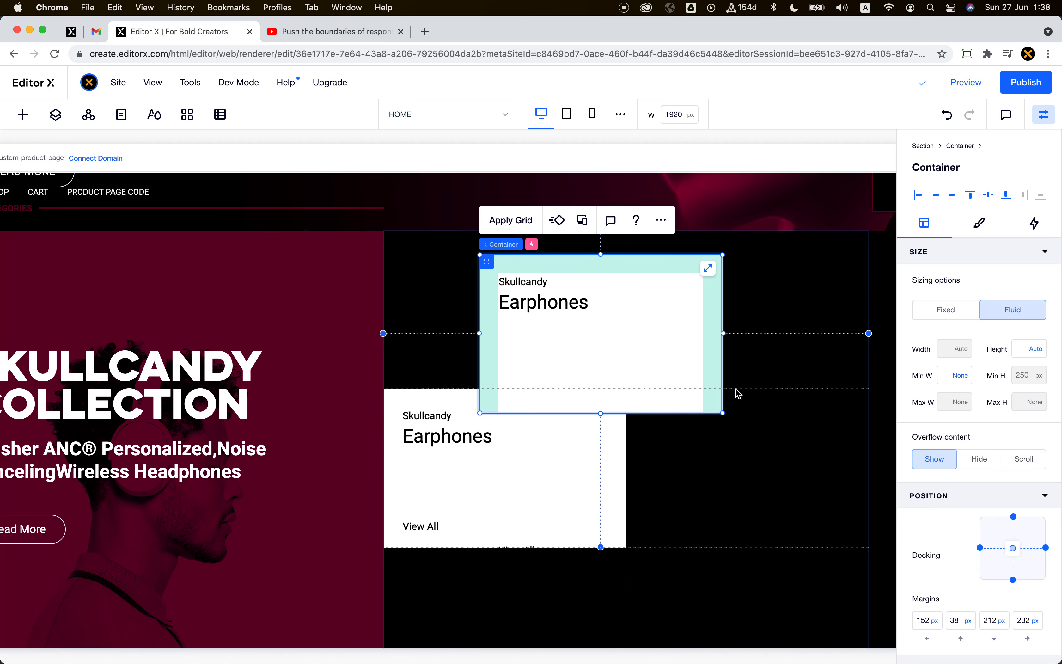
# Step: Fit the pasted Earphones container into the first grid cell by setting its column end to 1 and row end to 1
pyautogui.scroll(-8, 967, 566)
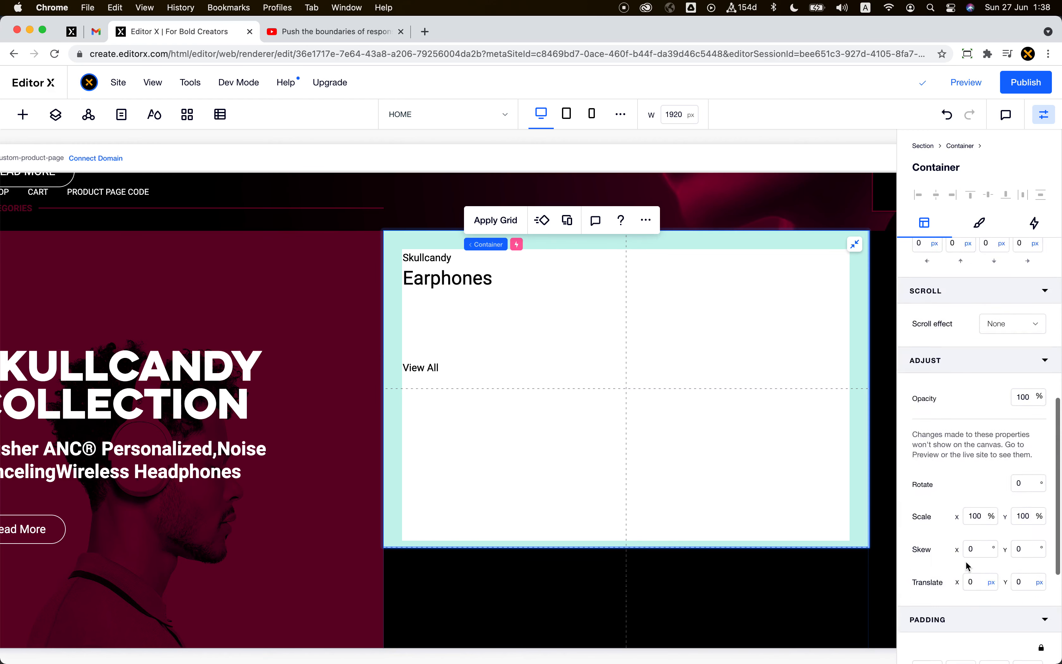
pyautogui.scroll(-1, 969, 550)
pyautogui.scroll(-3, 970, 547)
pyautogui.click(956, 559)
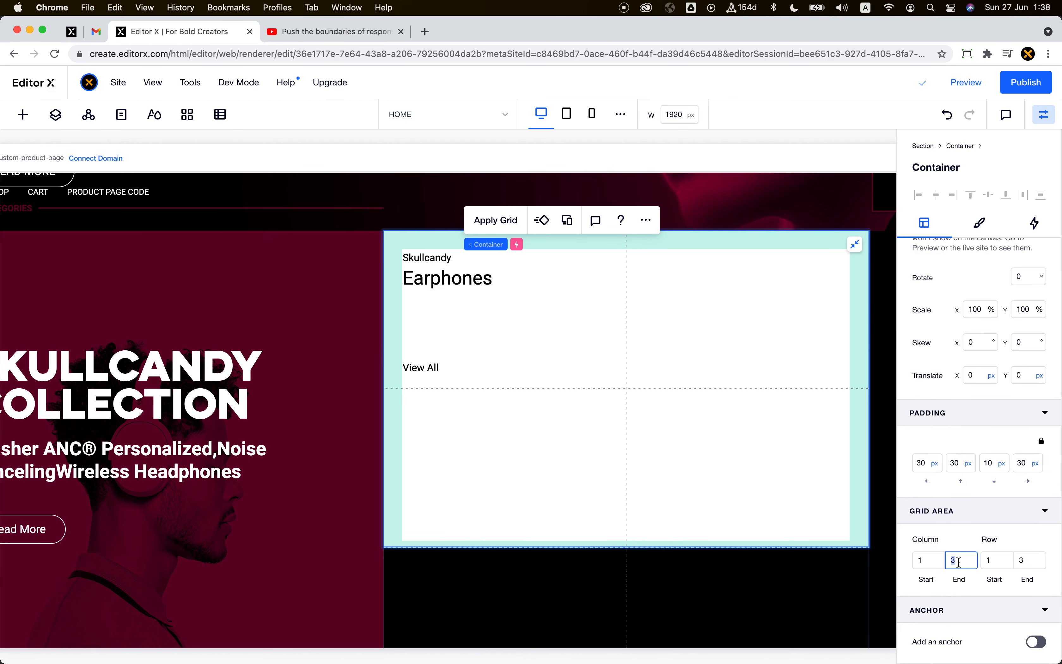
pyautogui.write('1')
pyautogui.click(1030, 560)
pyautogui.write('1')
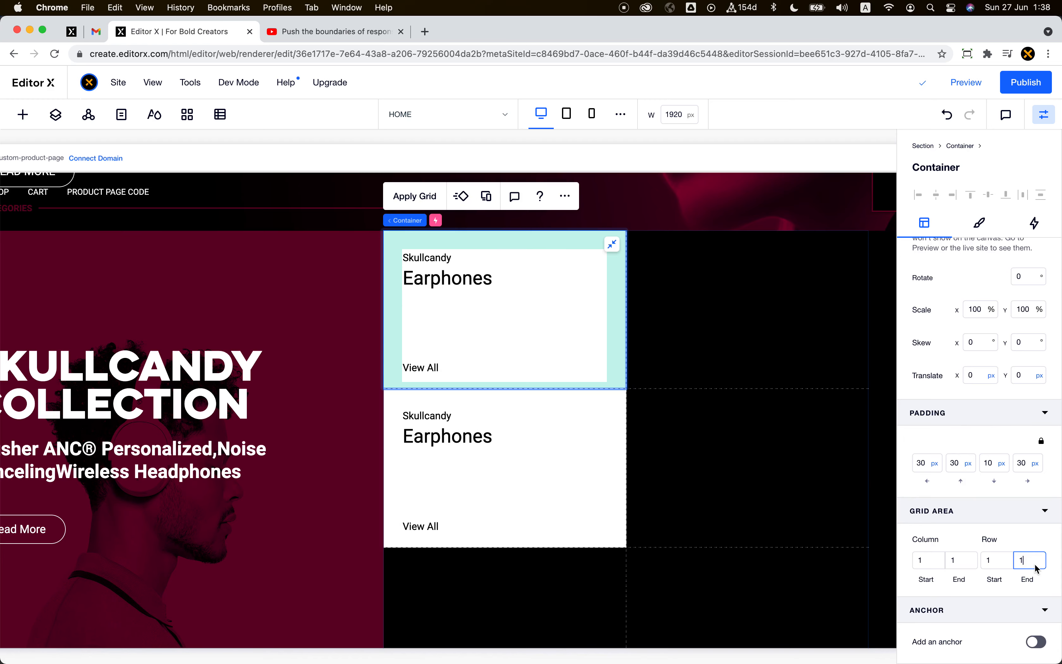
# Step: Fill the background of the upper Earphones container with the near-black theme colour
pyautogui.scroll(-4, 637, 377)
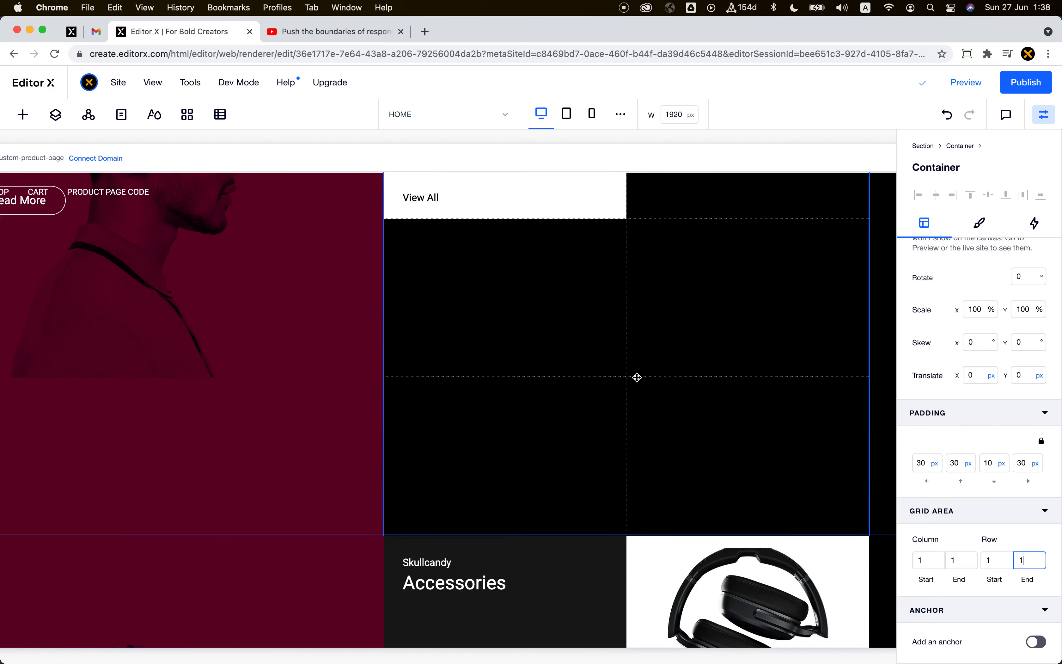
pyautogui.scroll(9, 637, 377)
pyautogui.scroll(-2, 605, 498)
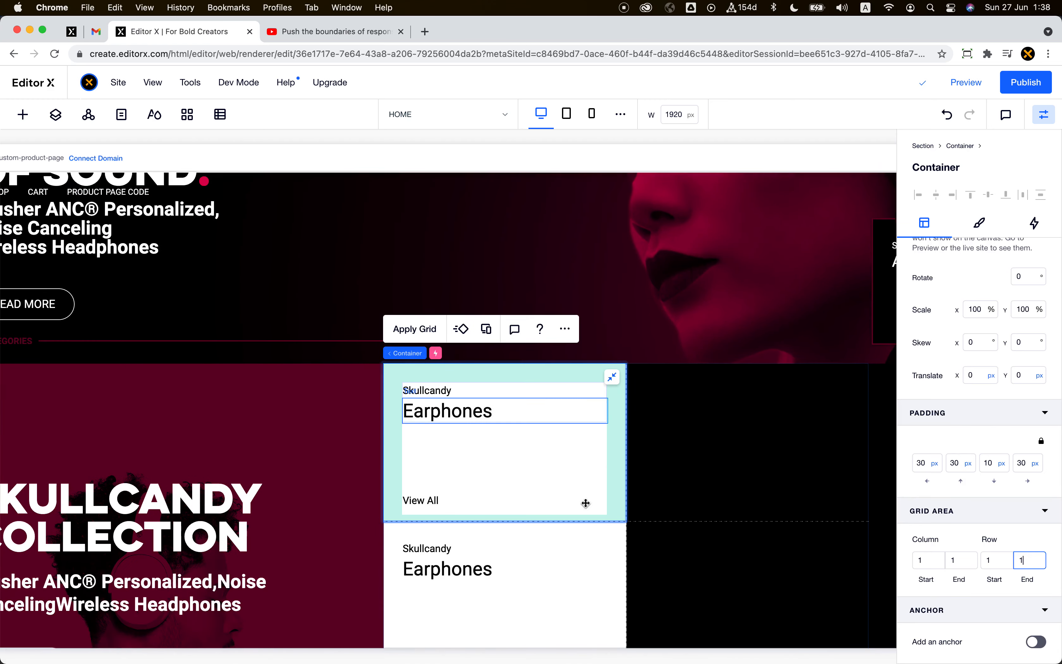
pyautogui.click(979, 224)
pyautogui.click(955, 303)
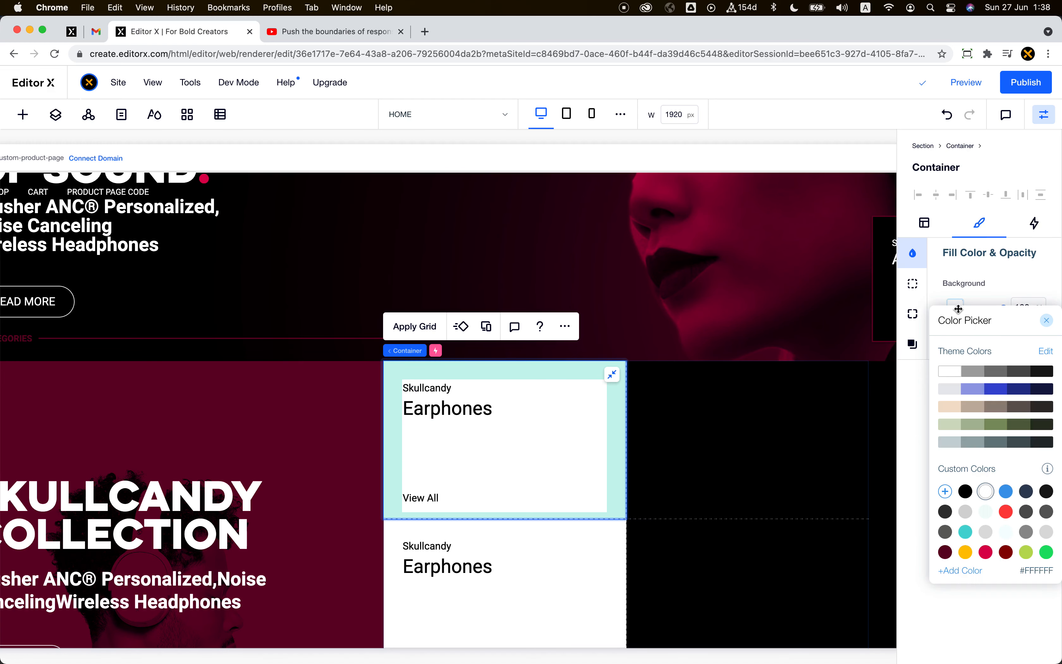
pyautogui.click(1041, 371)
# Step: Colour the Skullcandy label in the dark upper container white (#FFFFFF)
pyautogui.click(485, 402)
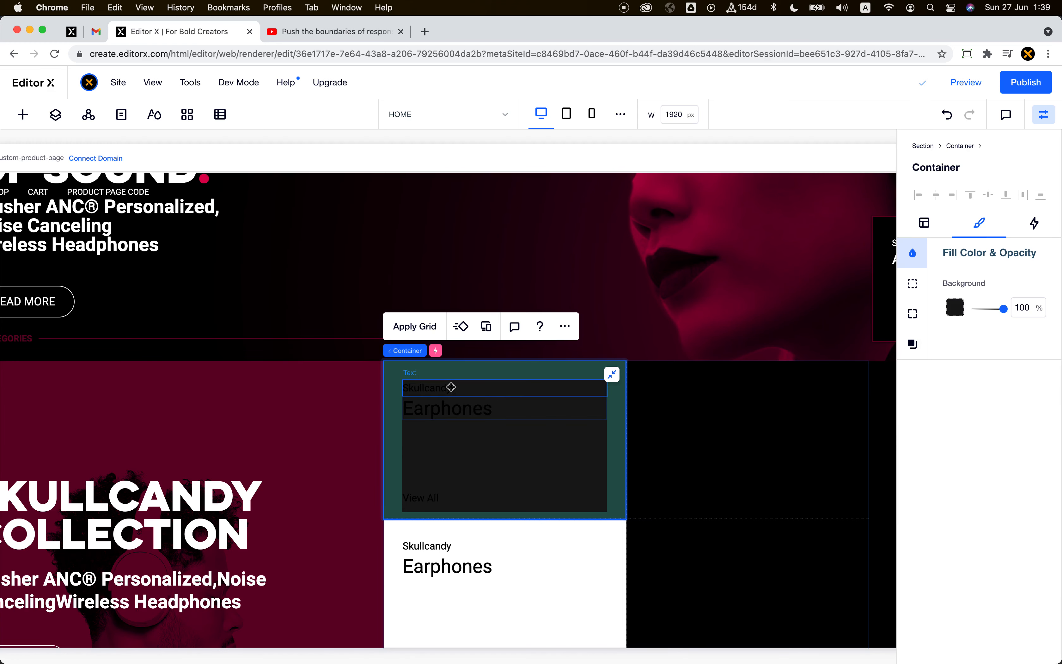
pyautogui.click(449, 386)
pyautogui.click(427, 346)
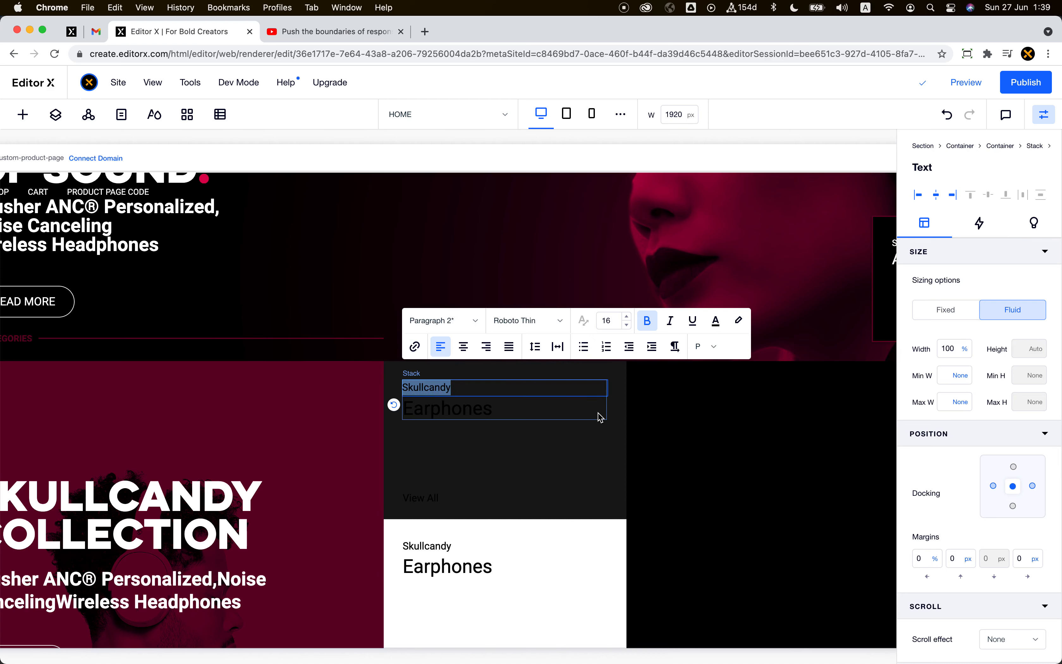
pyautogui.click(716, 320)
pyautogui.click(672, 408)
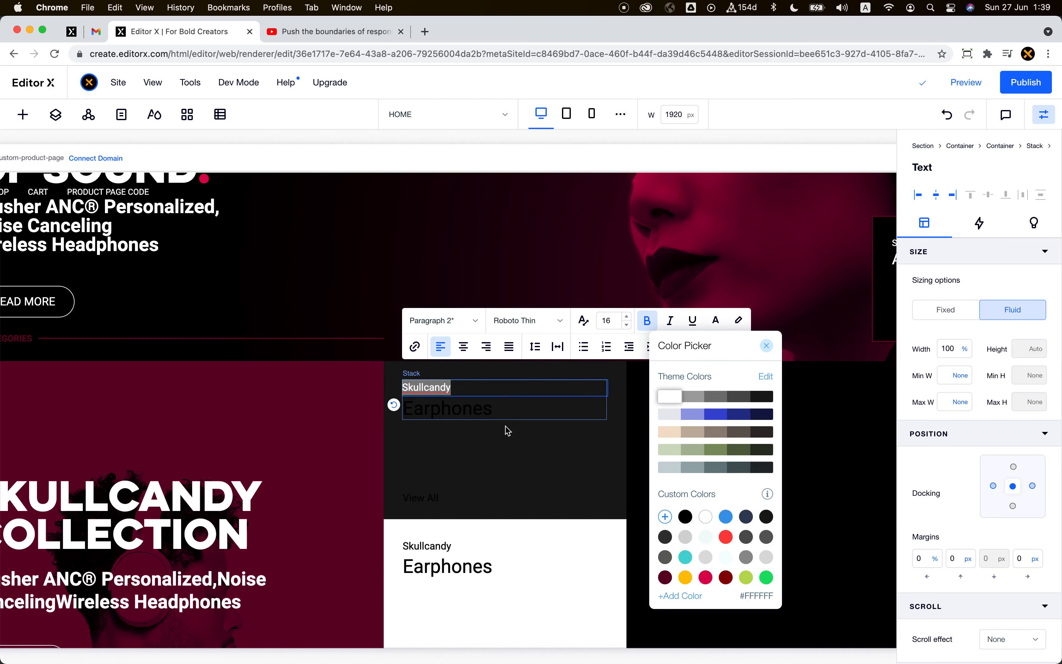
# Step: Colour the Earphones heading in the dark upper container white (#FFFFFF)
pyautogui.click(489, 428)
pyautogui.click(486, 417)
pyautogui.click(427, 364)
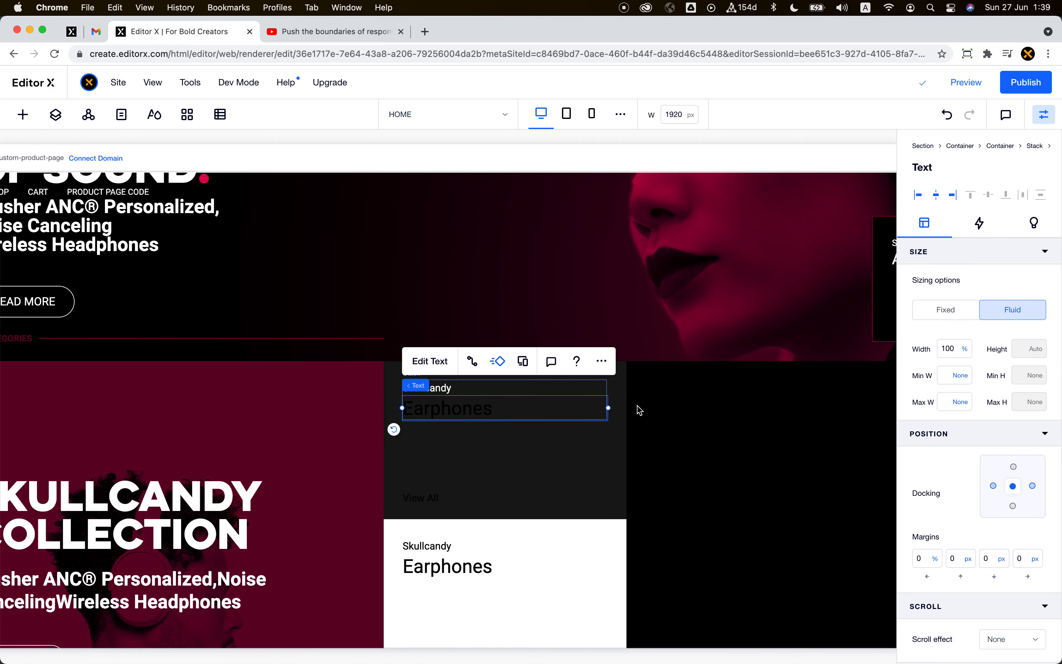
pyautogui.click(716, 337)
pyautogui.click(669, 416)
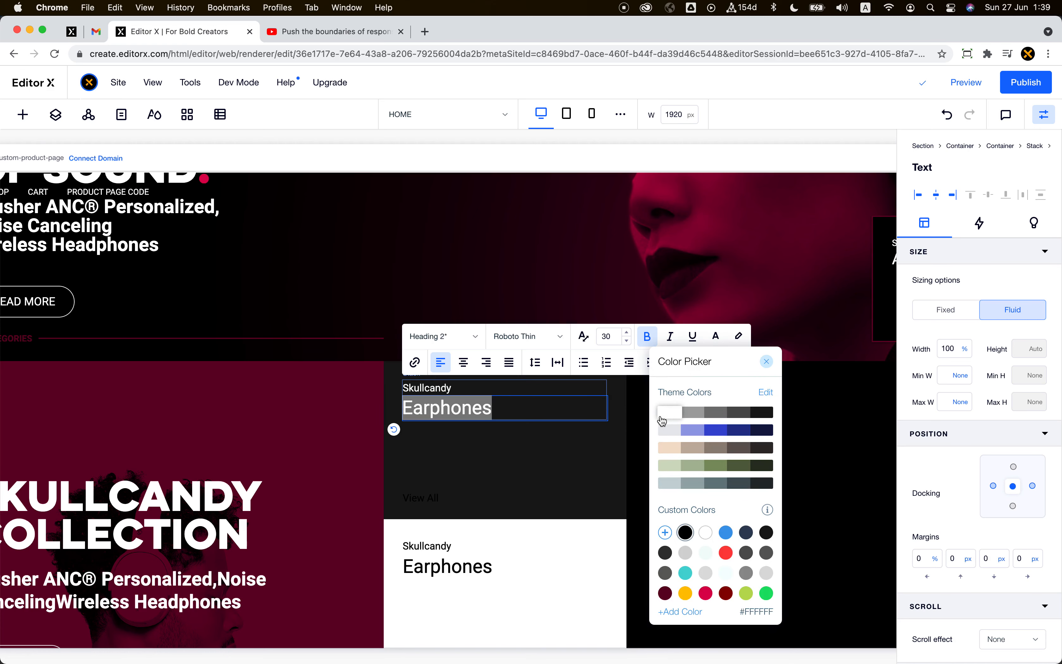
# Step: Set the regular text colour of the dark container's View All button to the white theme colour
pyautogui.click(512, 492)
pyautogui.click(432, 496)
pyautogui.scroll(-1, 510, 503)
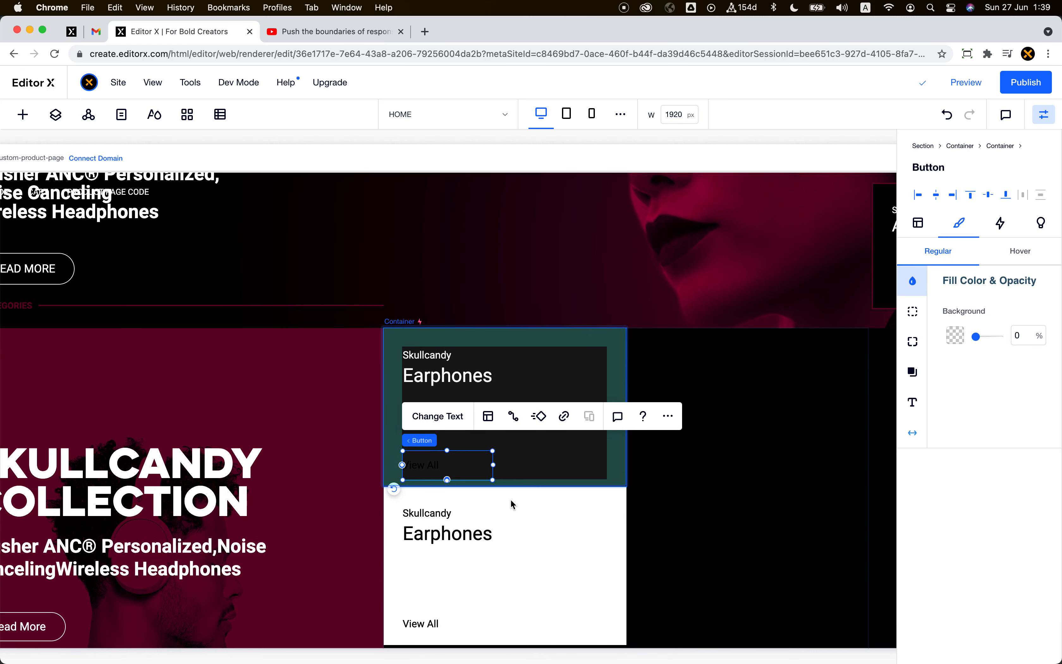
pyautogui.click(913, 402)
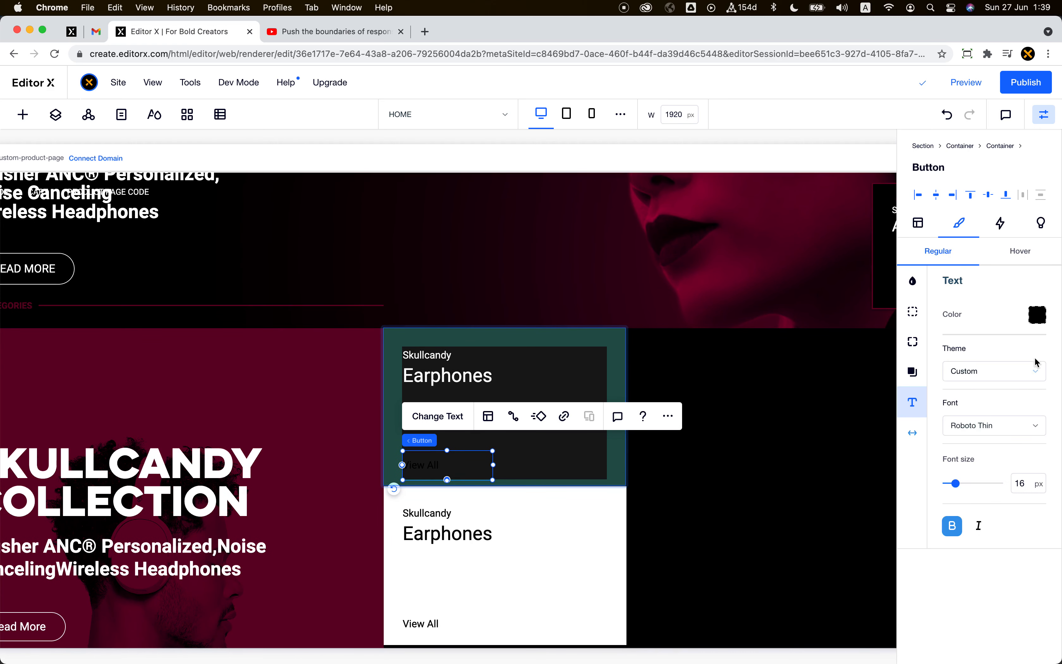
pyautogui.click(1037, 315)
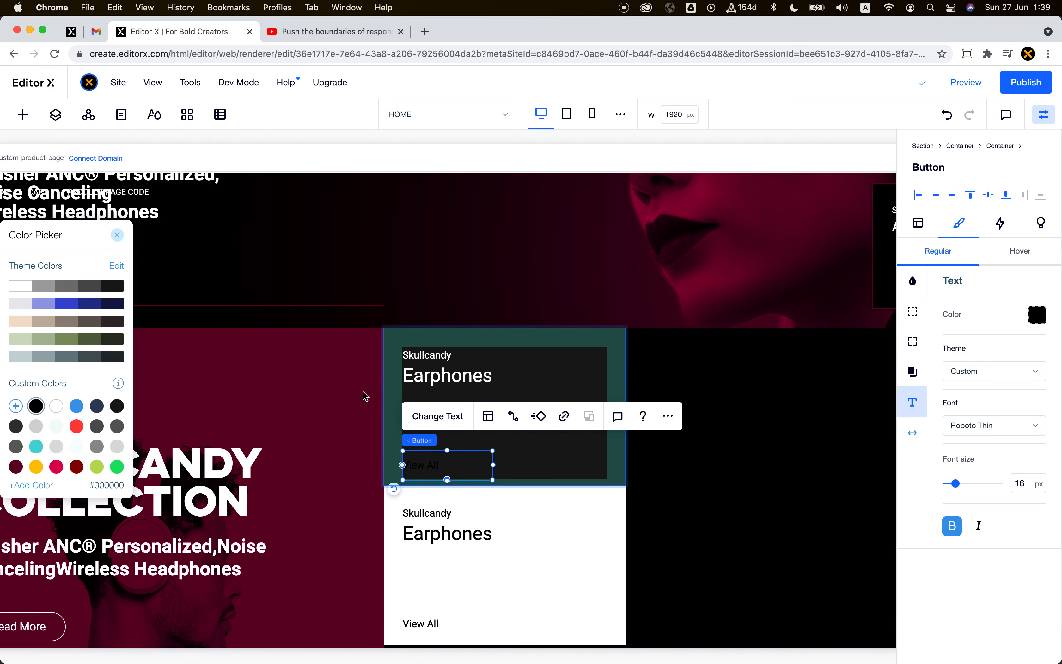
pyautogui.click(21, 286)
# Step: Set the hover background opacity of the dark container's View All button to 0%
pyautogui.click(1009, 259)
pyautogui.click(1010, 258)
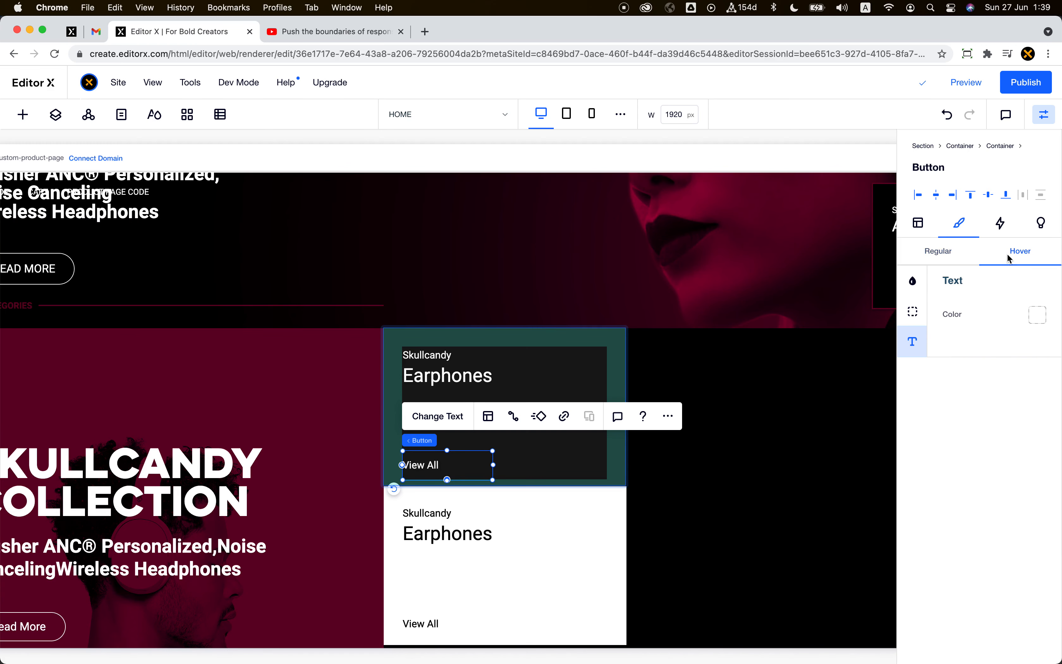
pyautogui.click(913, 282)
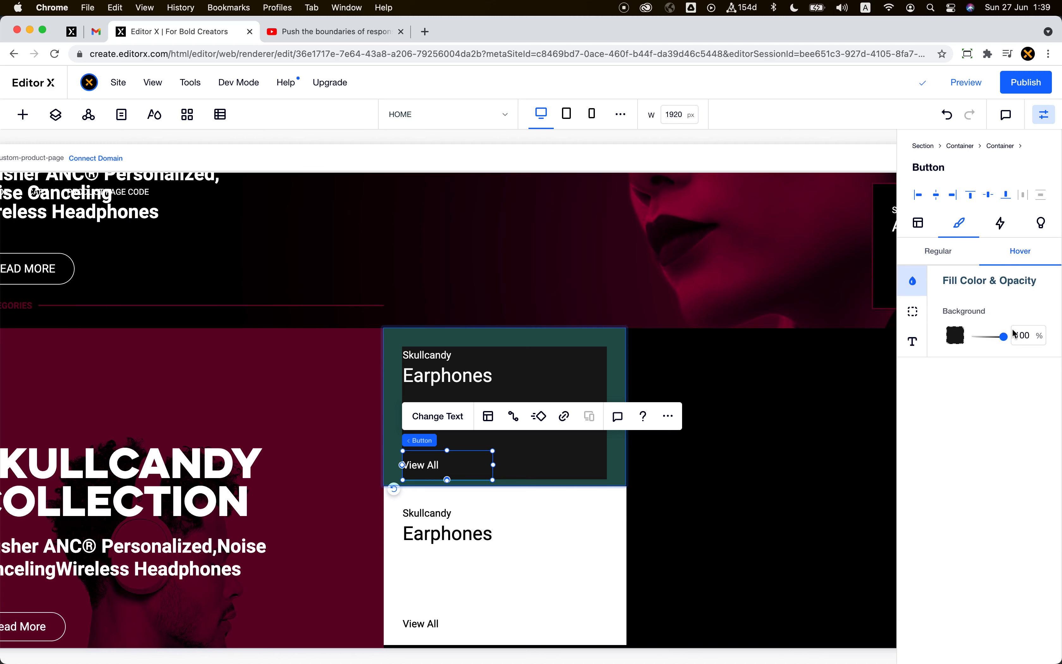
pyautogui.click(1029, 335)
pyautogui.write('0')
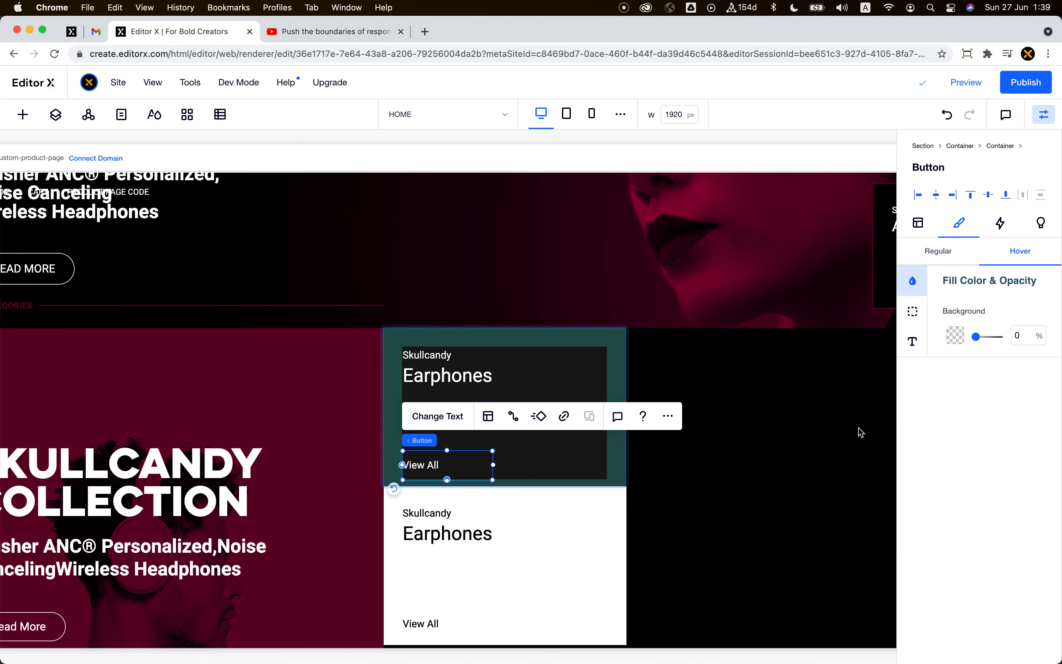
# Step: Set the hover background opacity of the white container's View All button to 0%
pyautogui.click(432, 625)
pyautogui.click(1008, 251)
pyautogui.click(1024, 336)
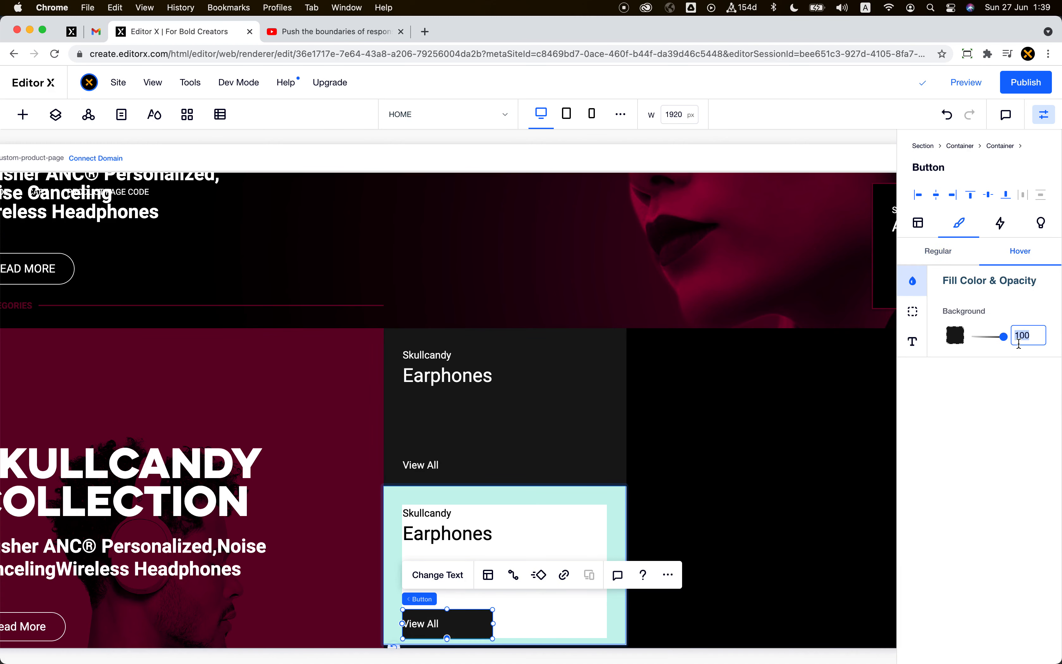
pyautogui.write('0')
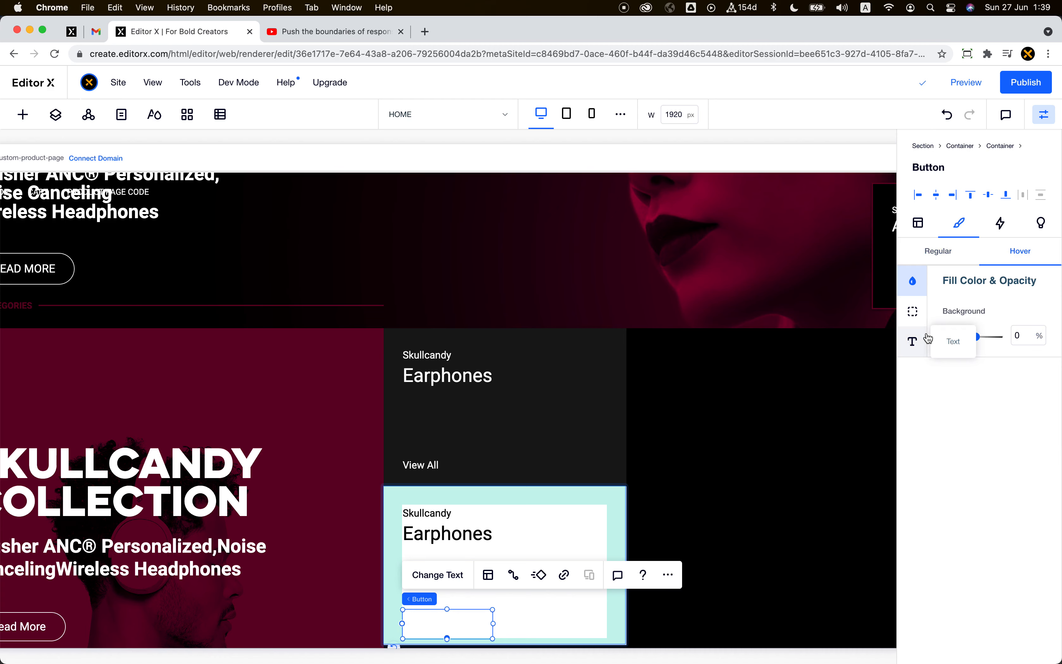
# Step: Set the hover text colour of the white container's View All button to the crimson custom colour #DA004F
pyautogui.click(921, 342)
pyautogui.click(1036, 318)
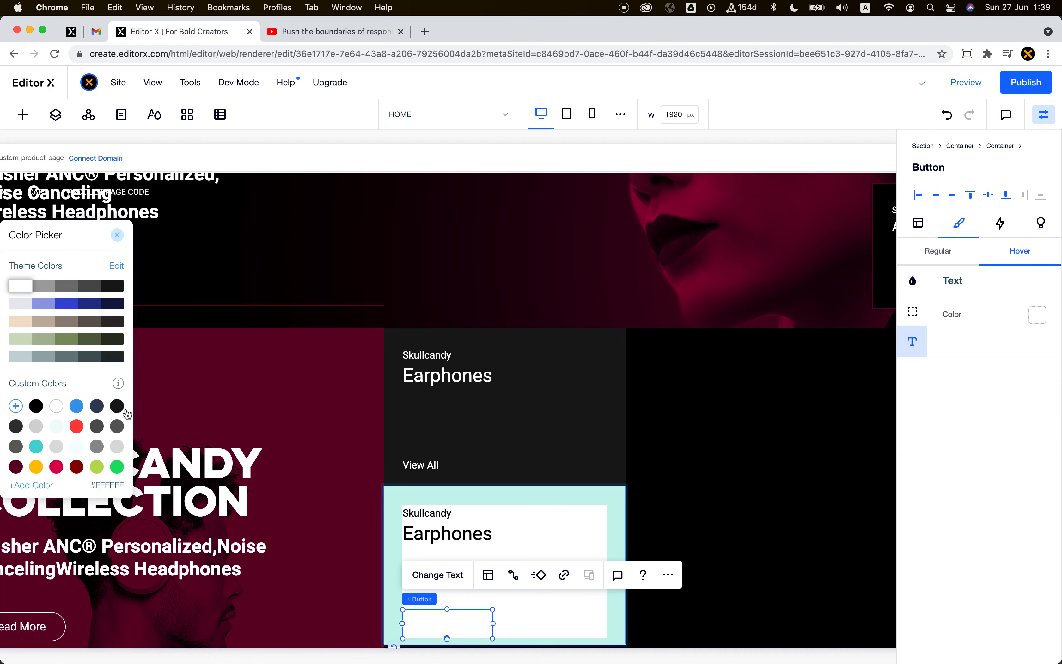
pyautogui.scroll(-2, 87, 439)
pyautogui.click(56, 449)
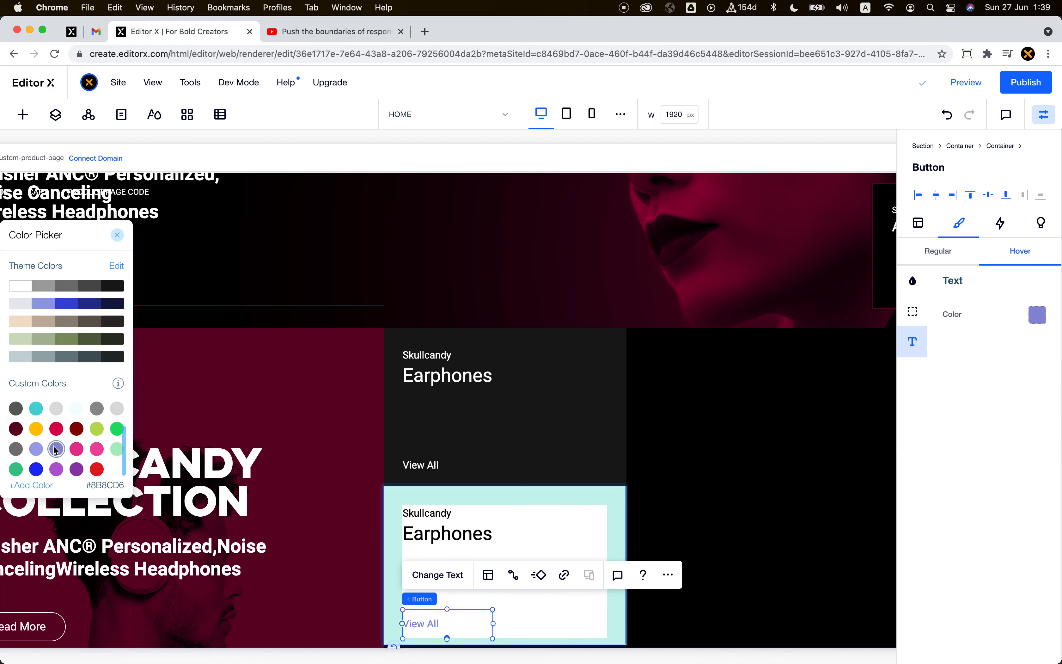
pyautogui.click(76, 450)
pyautogui.click(56, 428)
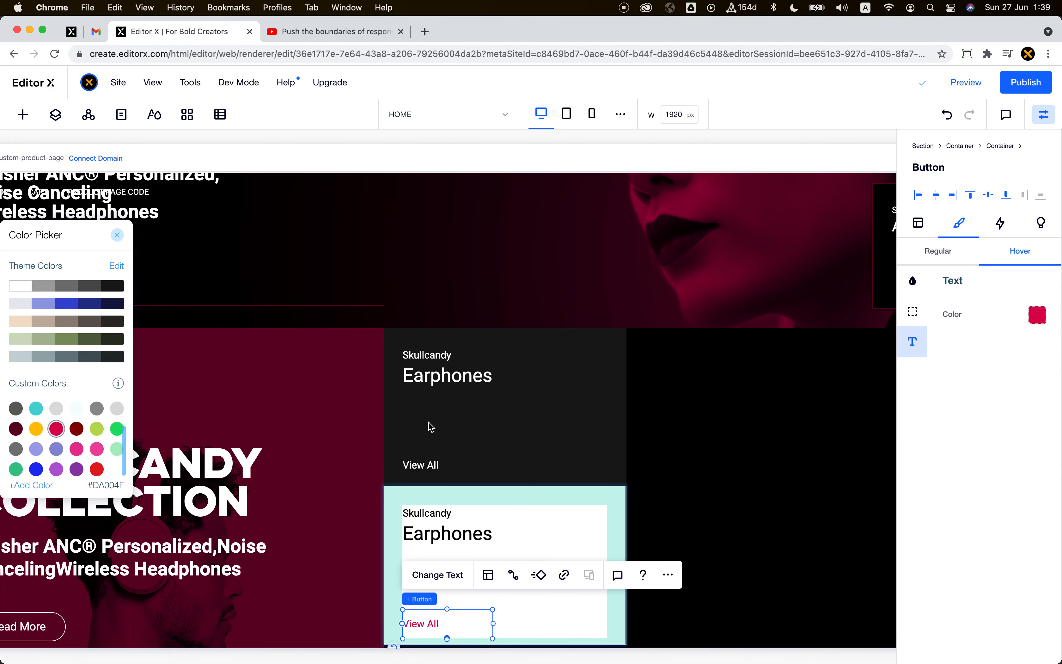
# Step: Preview the page to check the dark and white Earphones containers and their View All buttons
pyautogui.click(674, 418)
pyautogui.scroll(-3, 708, 438)
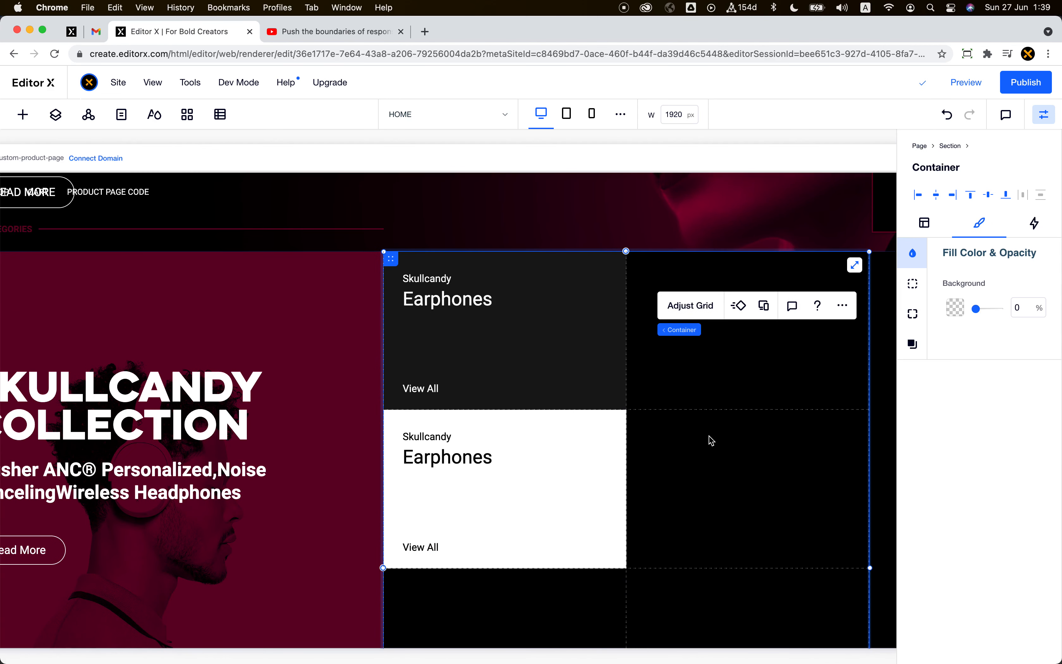
pyautogui.click(967, 85)
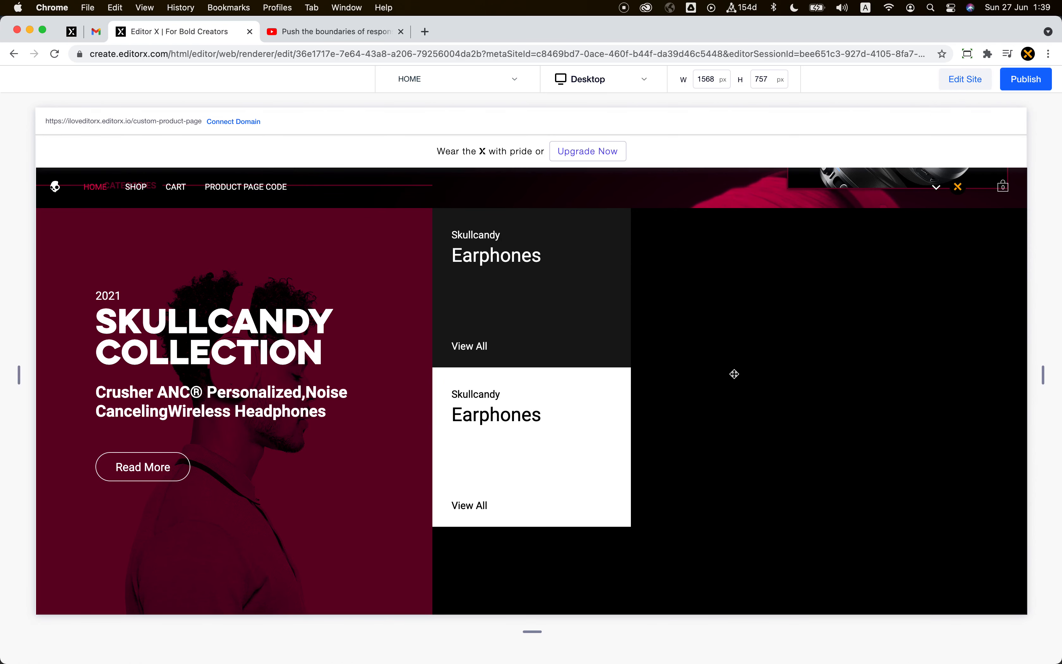
pyautogui.hscroll(3, 734, 374)
pyautogui.scroll(-8, 734, 374)
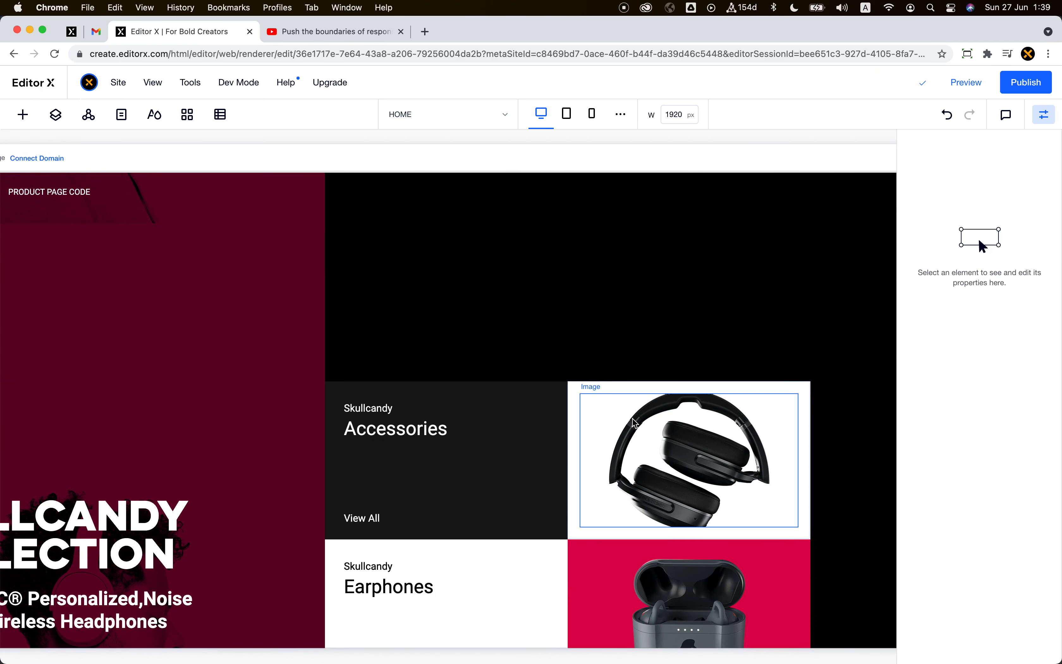
pyautogui.click(632, 419)
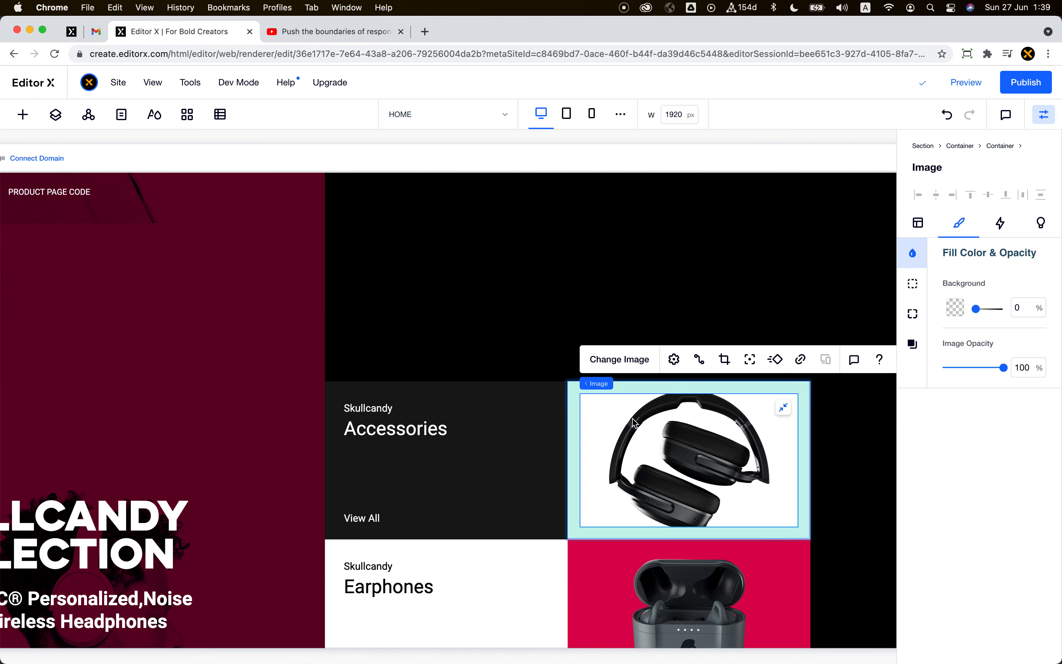
pyautogui.click(574, 406)
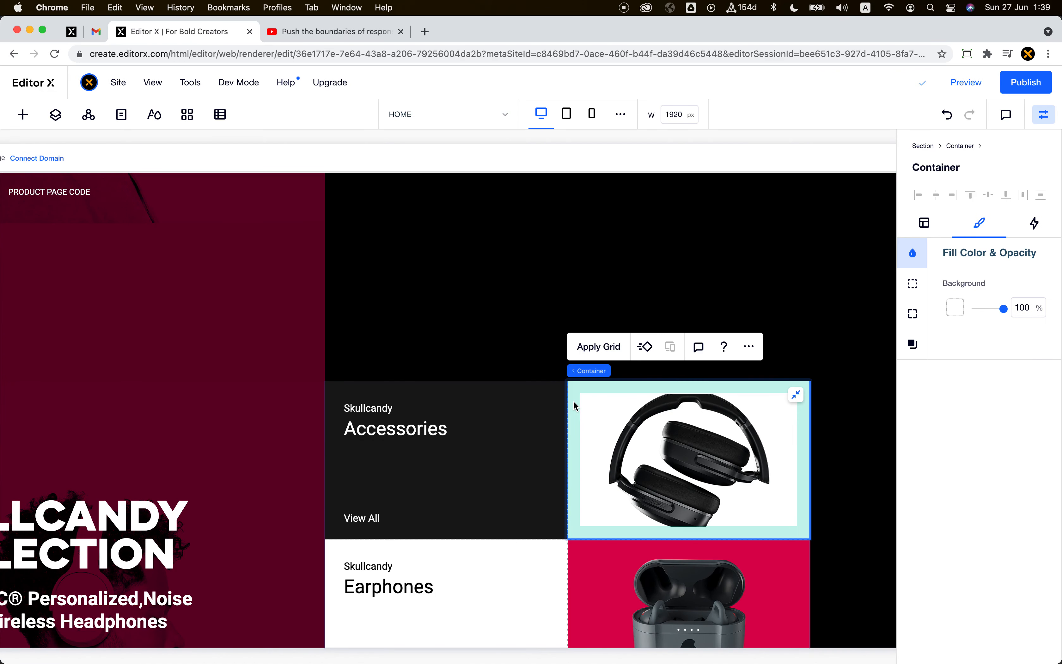
pyautogui.click(754, 350)
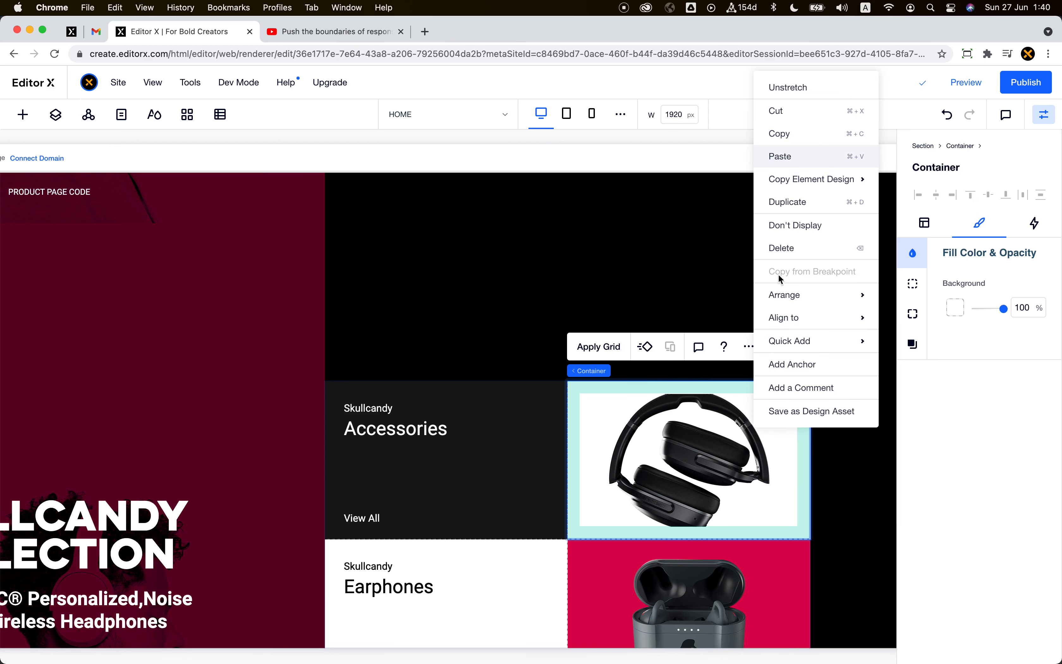
pyautogui.click(752, 288)
pyautogui.click(944, 116)
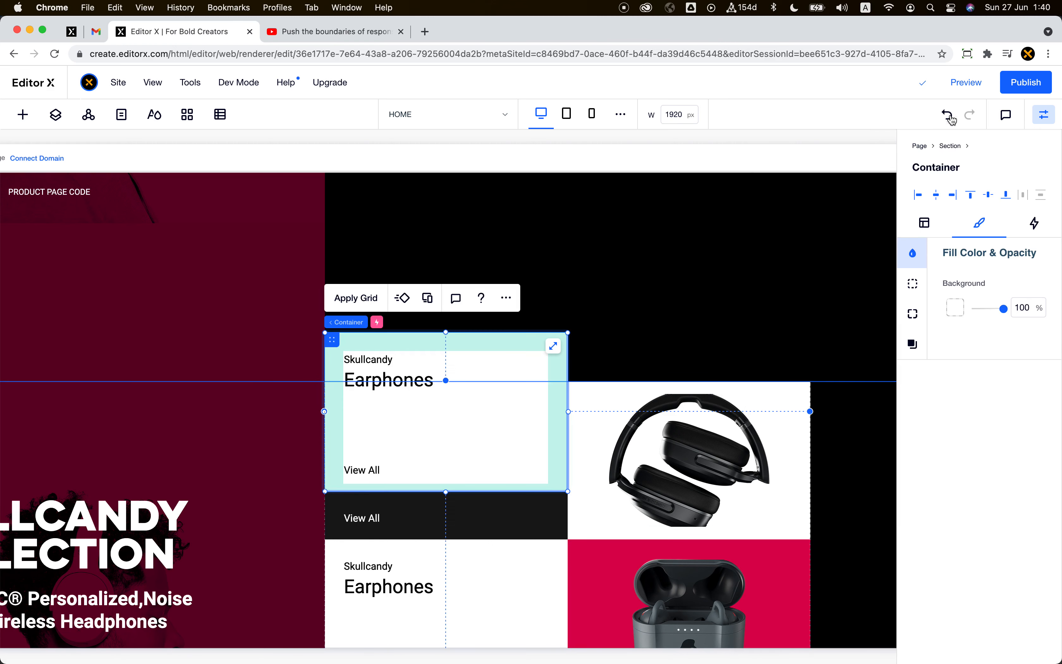
pyautogui.click(947, 115)
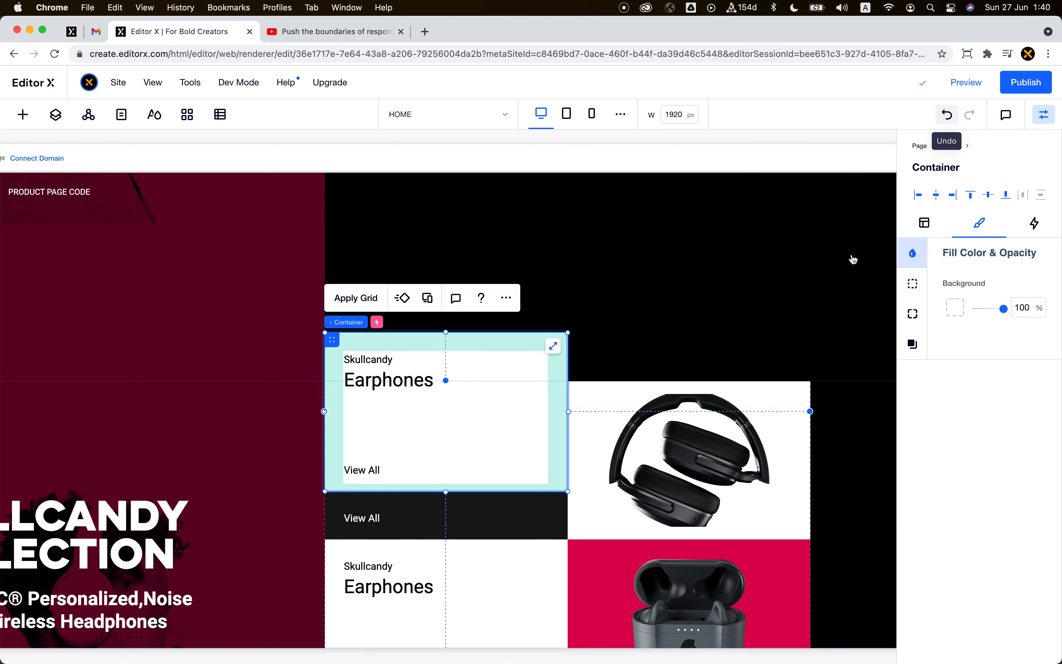
# Step: Copy the white headphones image container from the finished category grid and paste it into the new grid container beside the Earphones cards
pyautogui.click(602, 399)
pyautogui.click(672, 386)
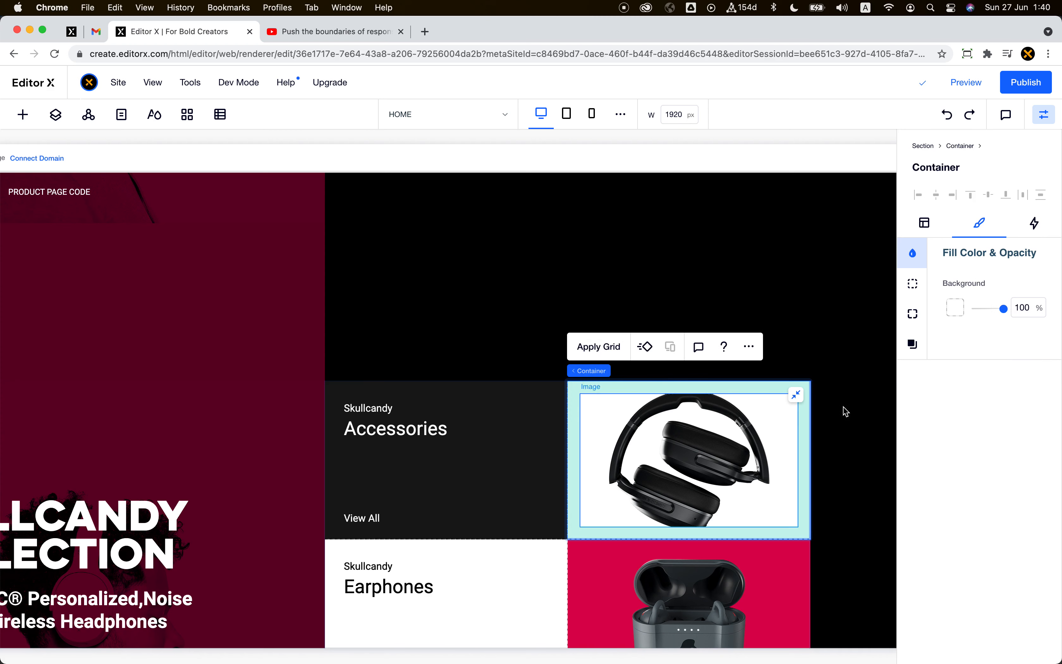
pyautogui.click(747, 347)
pyautogui.moveTo(751, 351)
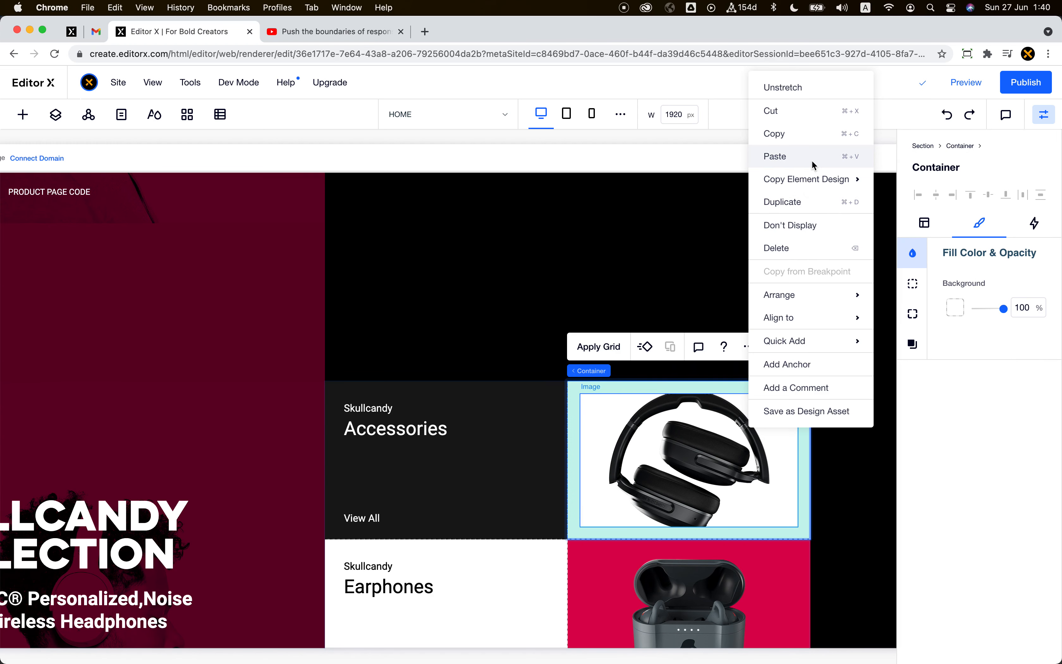
pyautogui.click(806, 132)
pyautogui.scroll(-6, 732, 265)
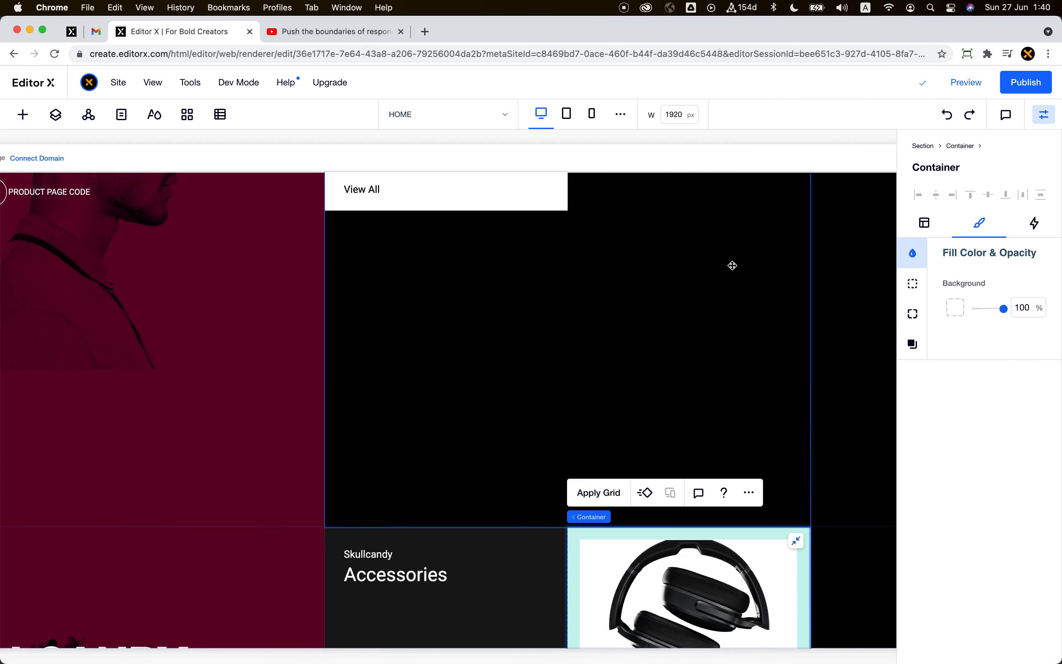
pyautogui.scroll(3, 733, 266)
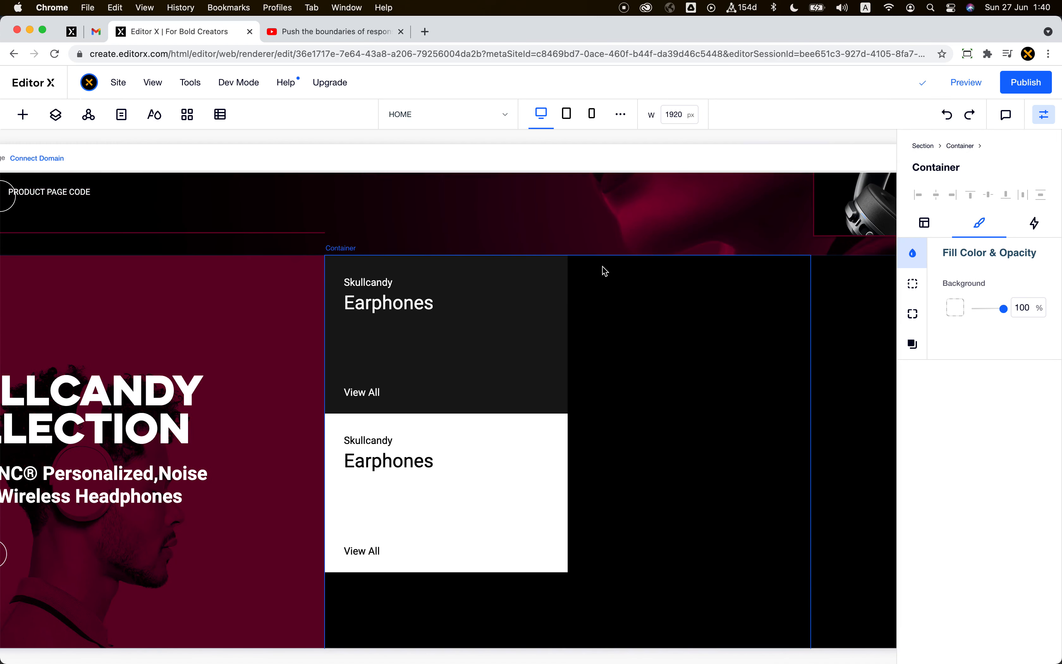
pyautogui.click(586, 271)
pyautogui.rightClick(584, 266)
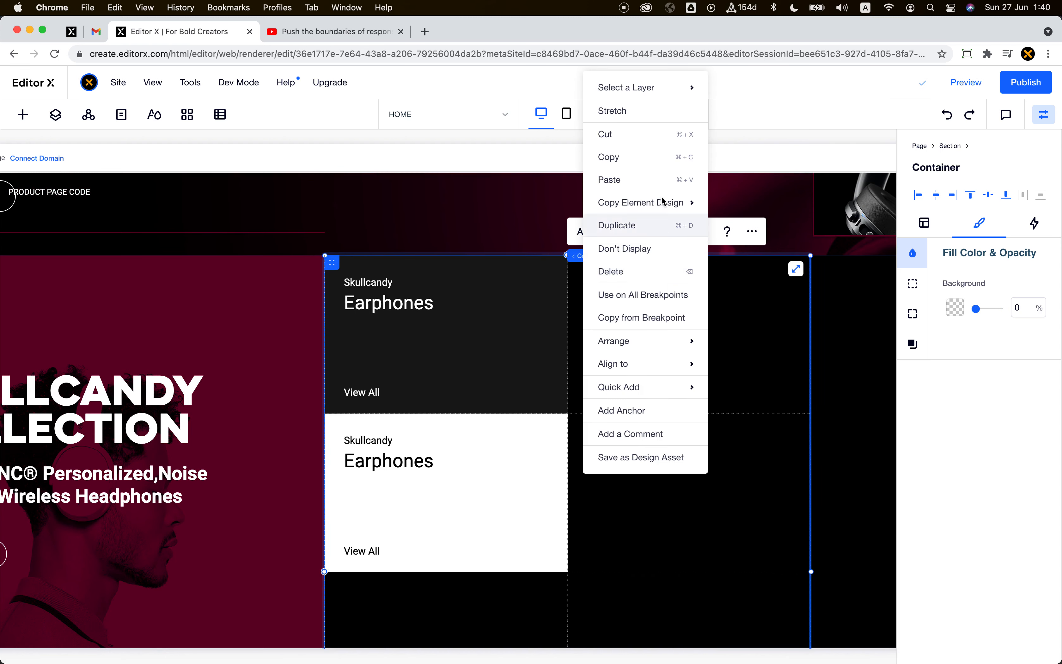
pyautogui.click(657, 178)
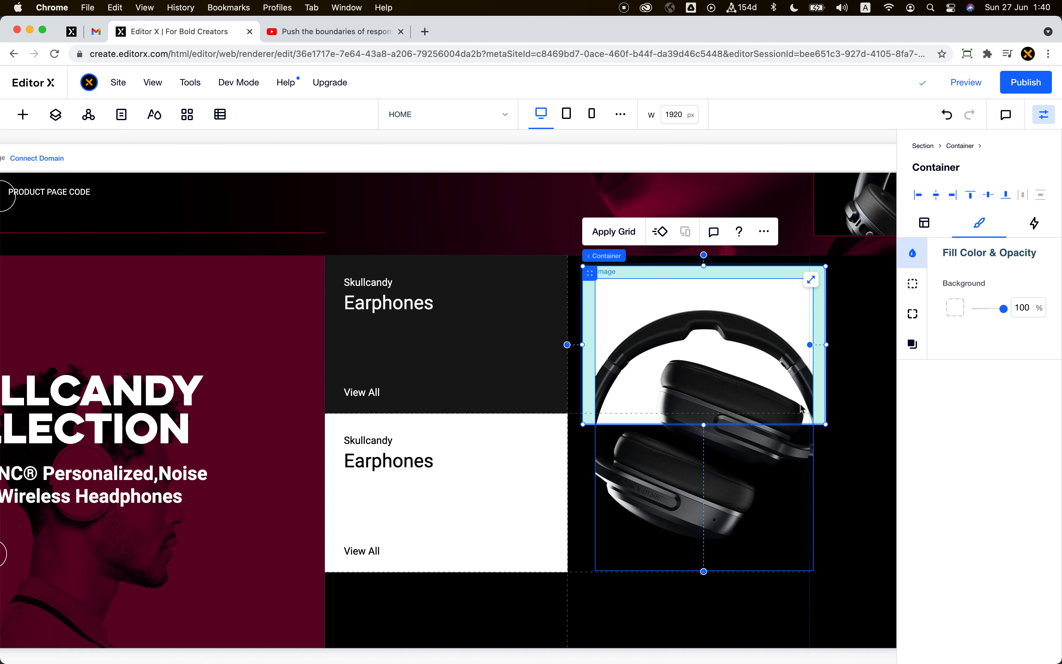
# Step: Stretch the pasted headphones container in its cell and set its grid area's row end to 2
pyautogui.click(764, 231)
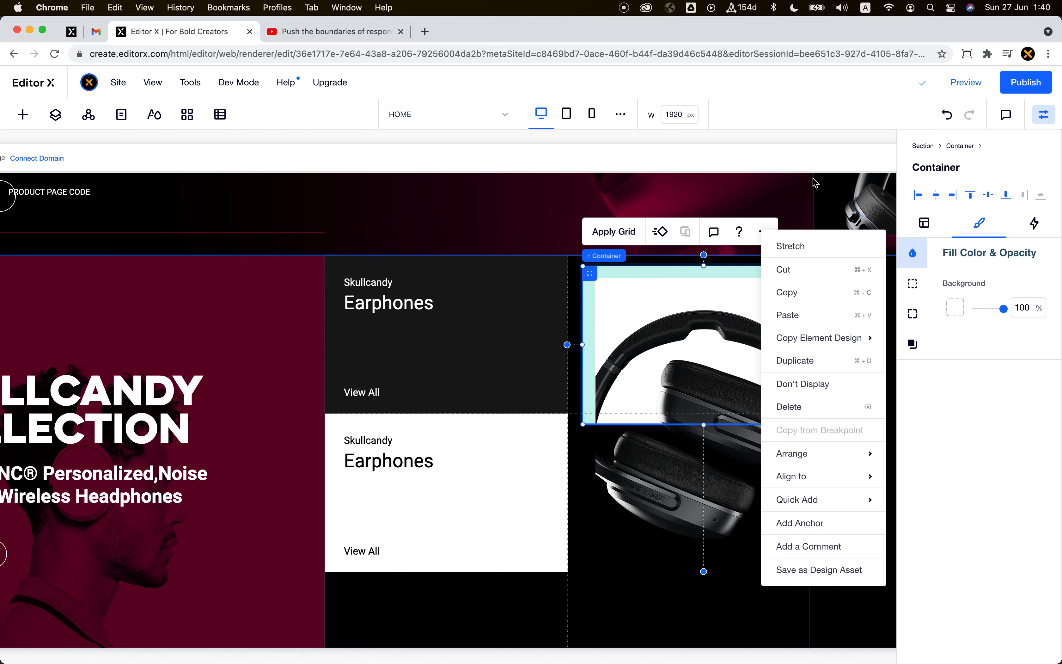
pyautogui.click(834, 244)
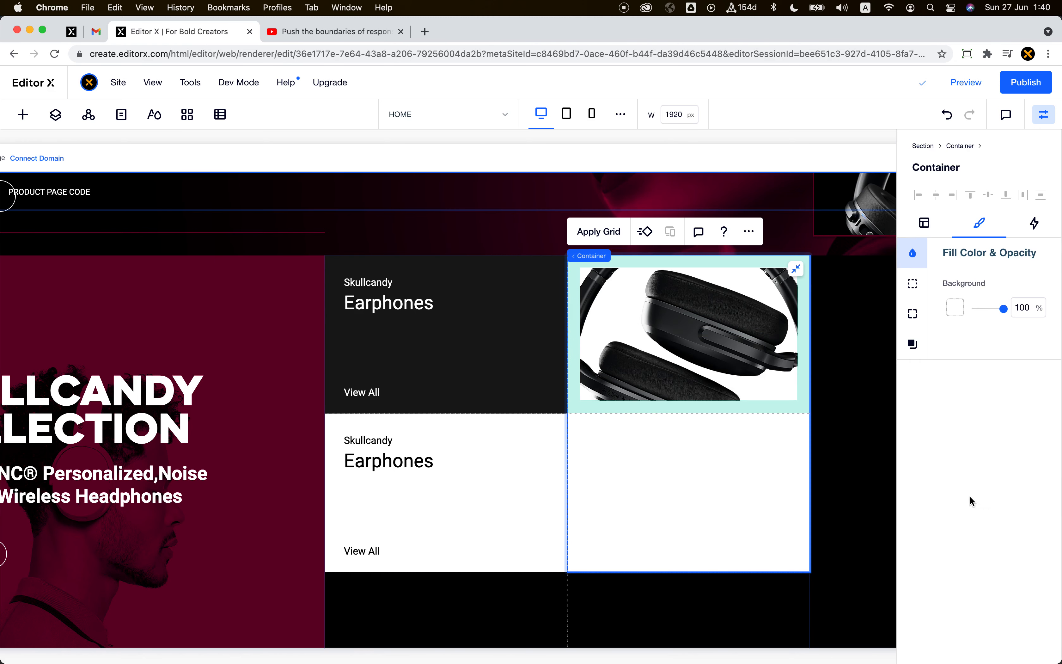
pyautogui.scroll(-10, 970, 496)
pyautogui.click(1031, 560)
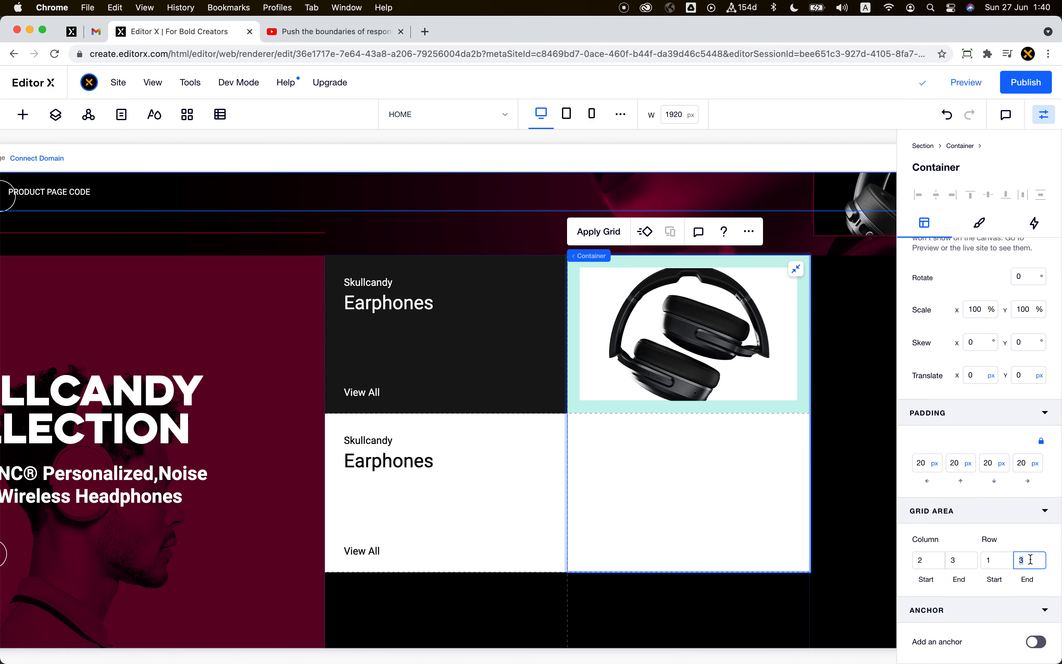
pyautogui.write('2')
pyautogui.press('Return')
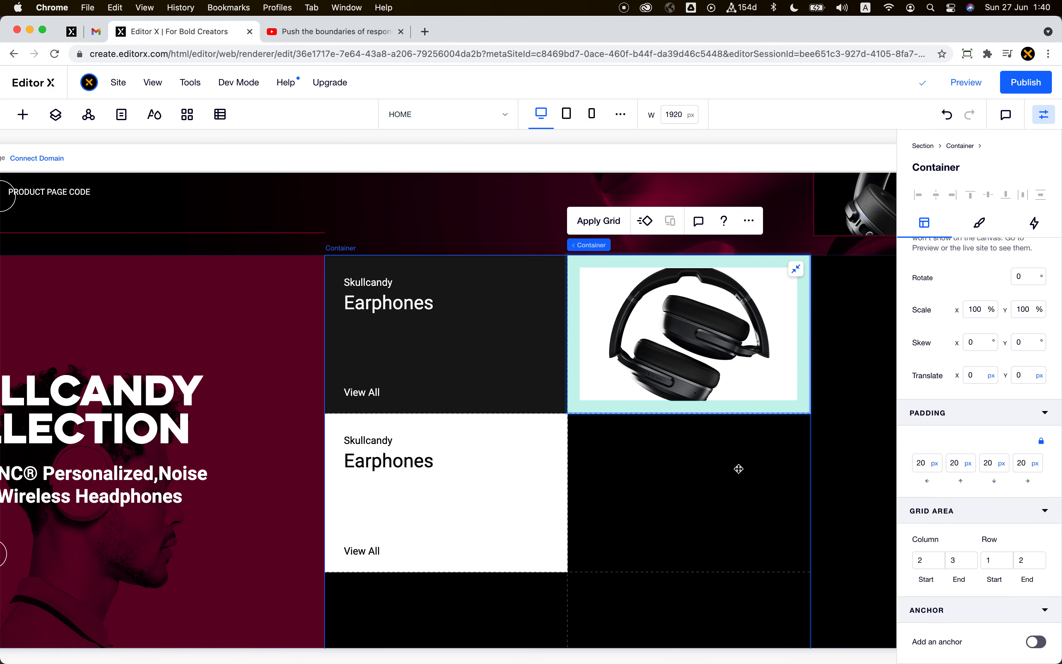
# Step: Copy the crimson earbuds image container from the finished grid and paste it into the new grid below the headphones container
pyautogui.scroll(-2, 738, 467)
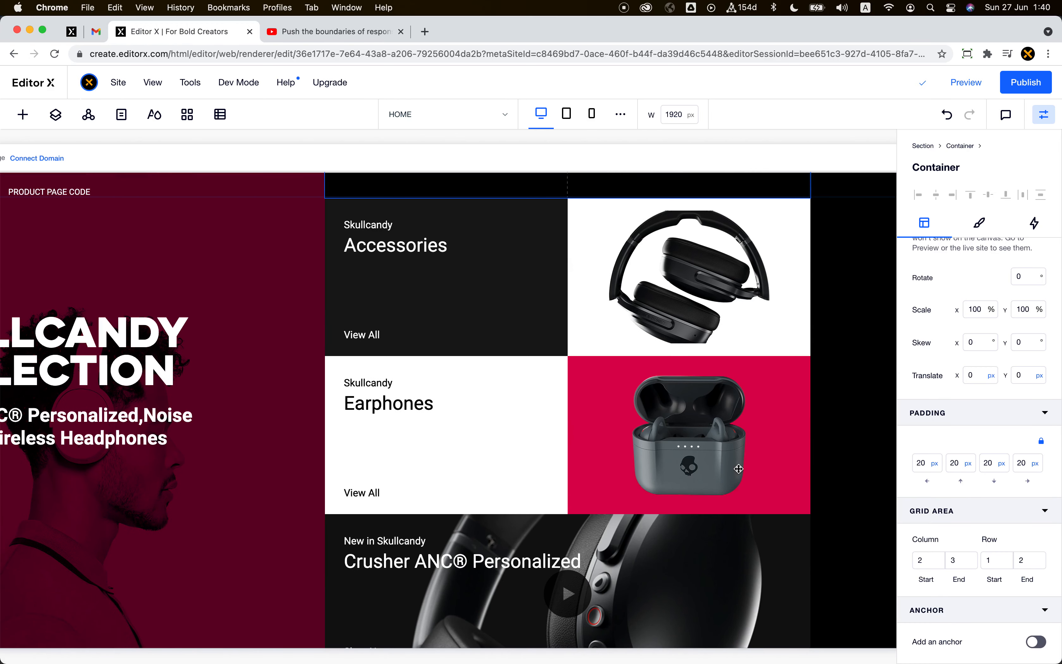
pyautogui.click(582, 374)
pyautogui.click(620, 346)
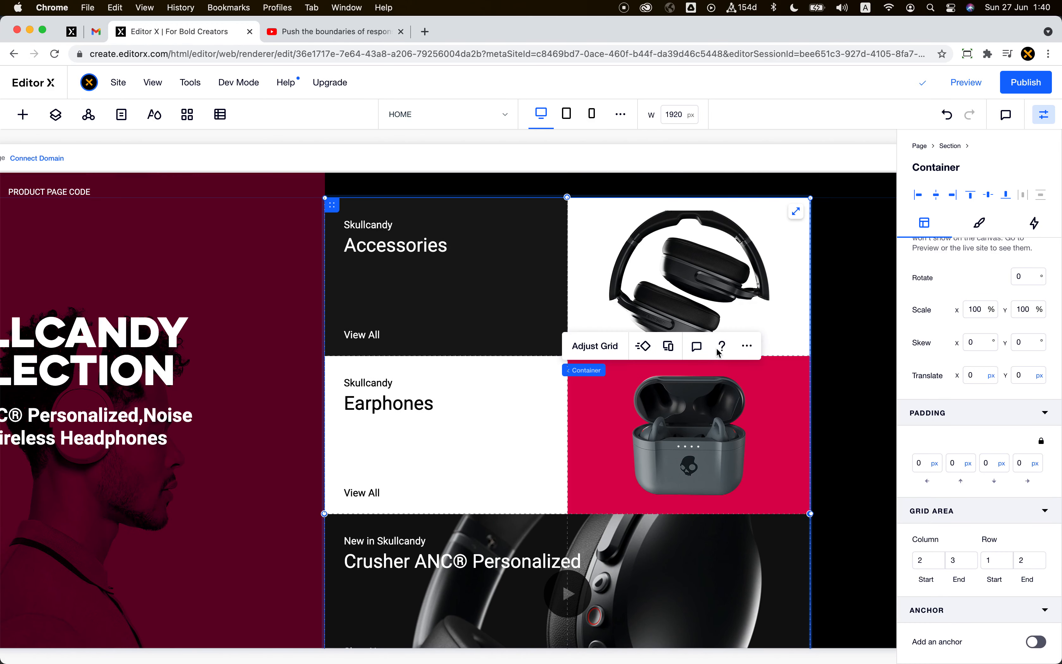
pyautogui.click(754, 349)
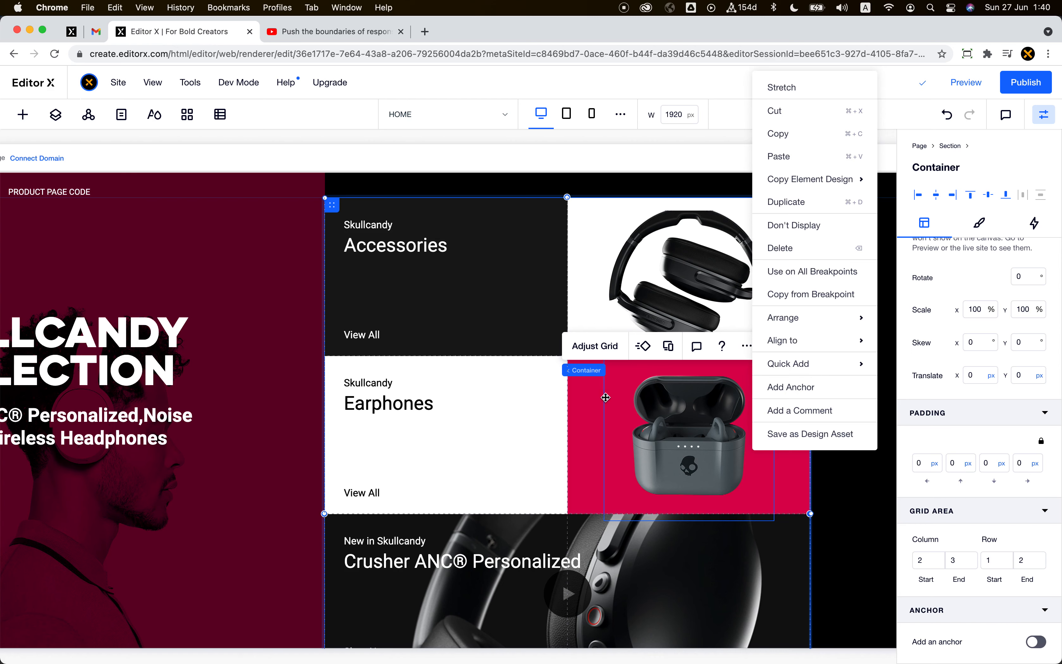
pyautogui.click(606, 397)
pyautogui.click(705, 356)
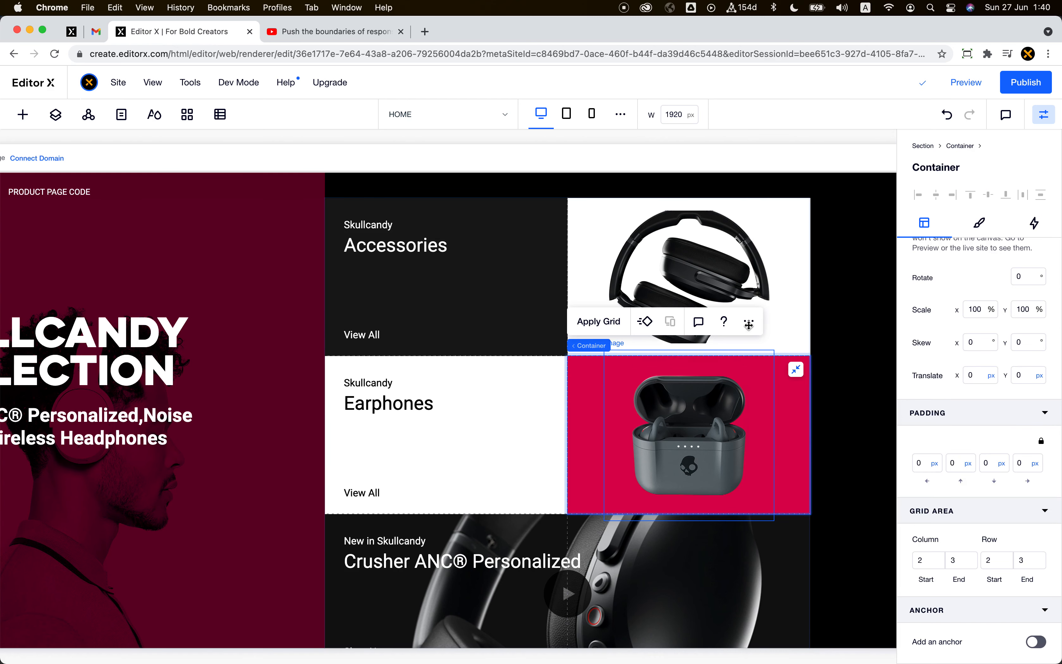
pyautogui.click(748, 322)
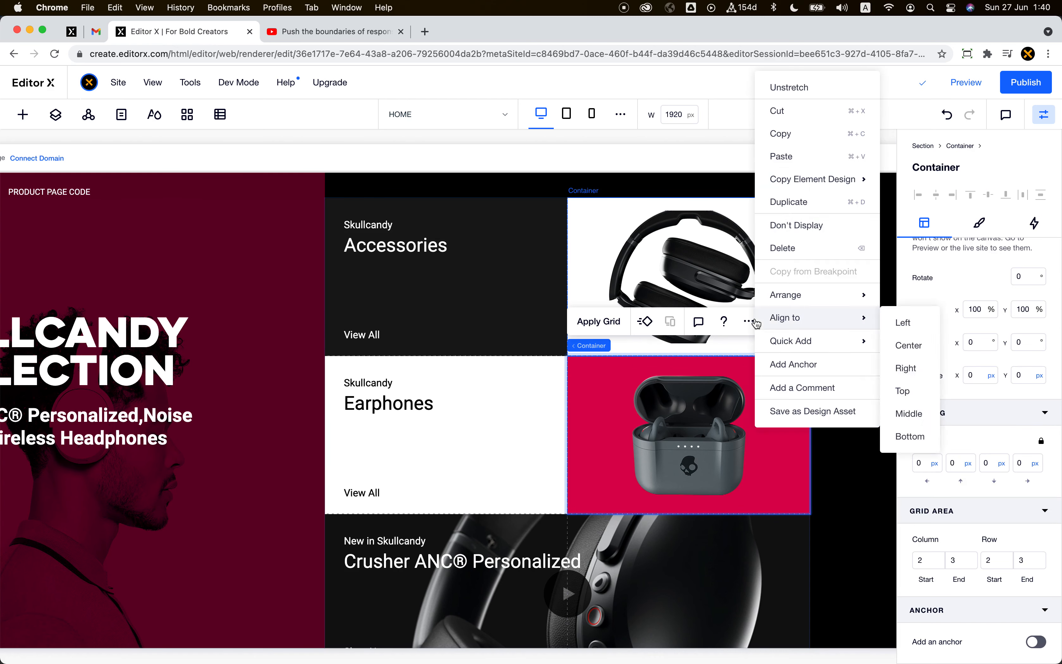
pyautogui.click(812, 131)
pyautogui.scroll(10, 731, 259)
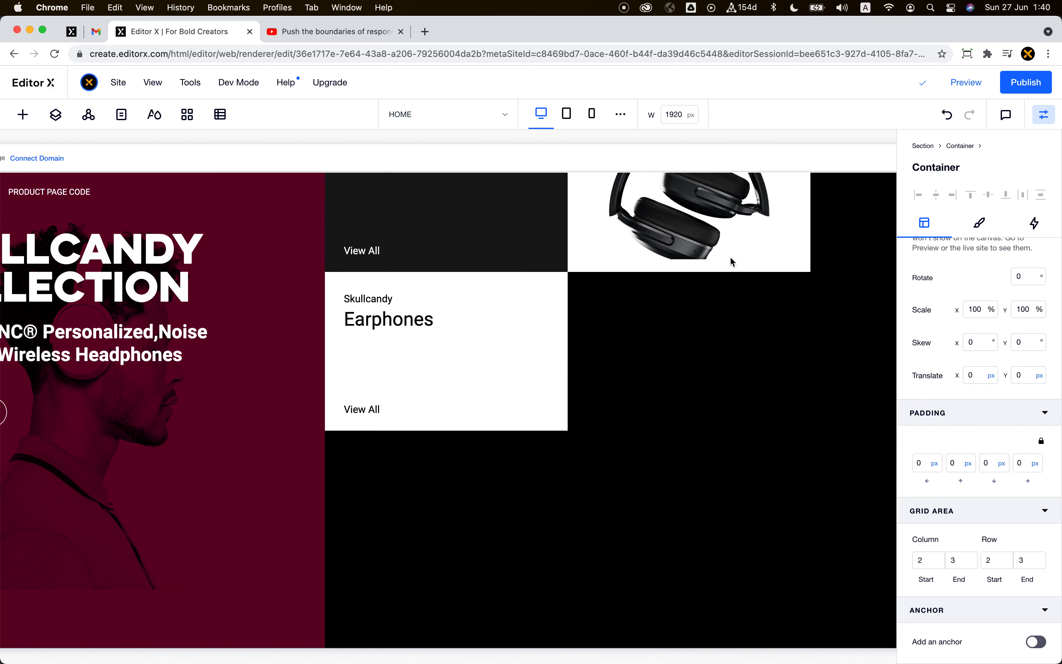
pyautogui.click(614, 312)
pyautogui.rightClick(615, 313)
pyautogui.click(669, 184)
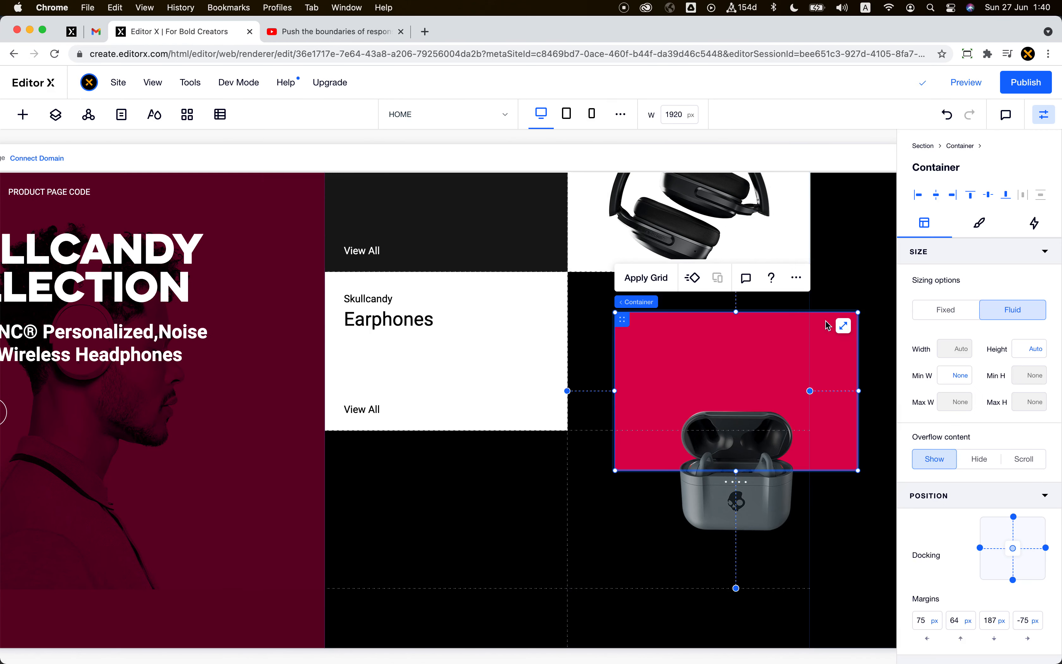
# Step: Stretch the pasted crimson earbuds container and set its grid area's row end to 3
pyautogui.scroll(-10, 978, 520)
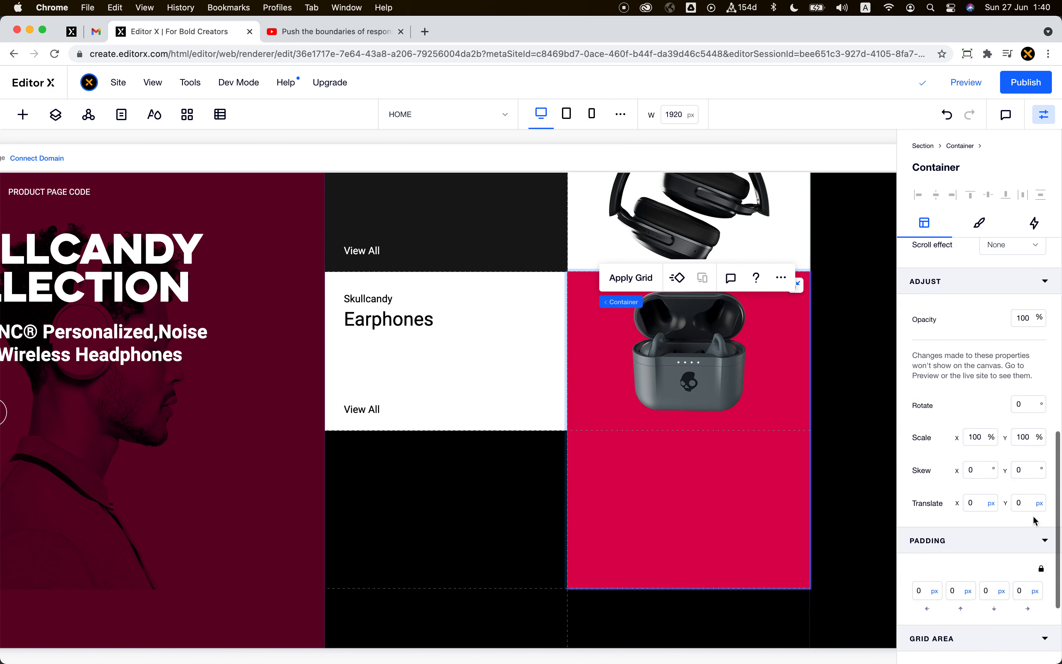
pyautogui.click(1032, 568)
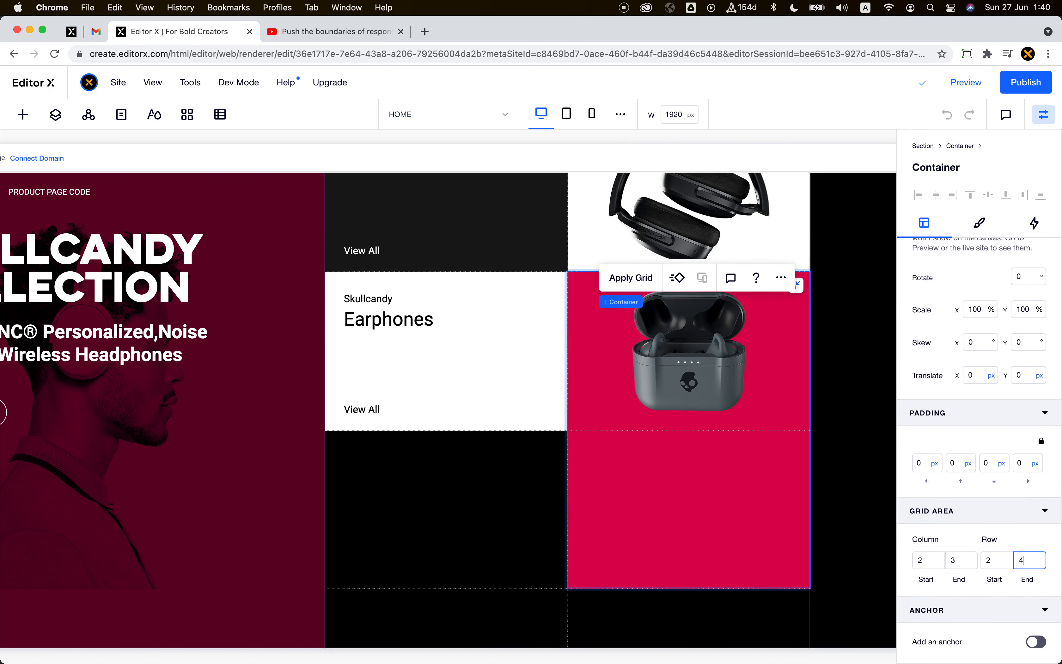
pyautogui.write('3')
# Step: Examine the sound and video playback behaviors of the Crusher ANC® Personalized video box in the finished grid
pyautogui.scroll(7, 619, 494)
pyautogui.scroll(-8, 619, 494)
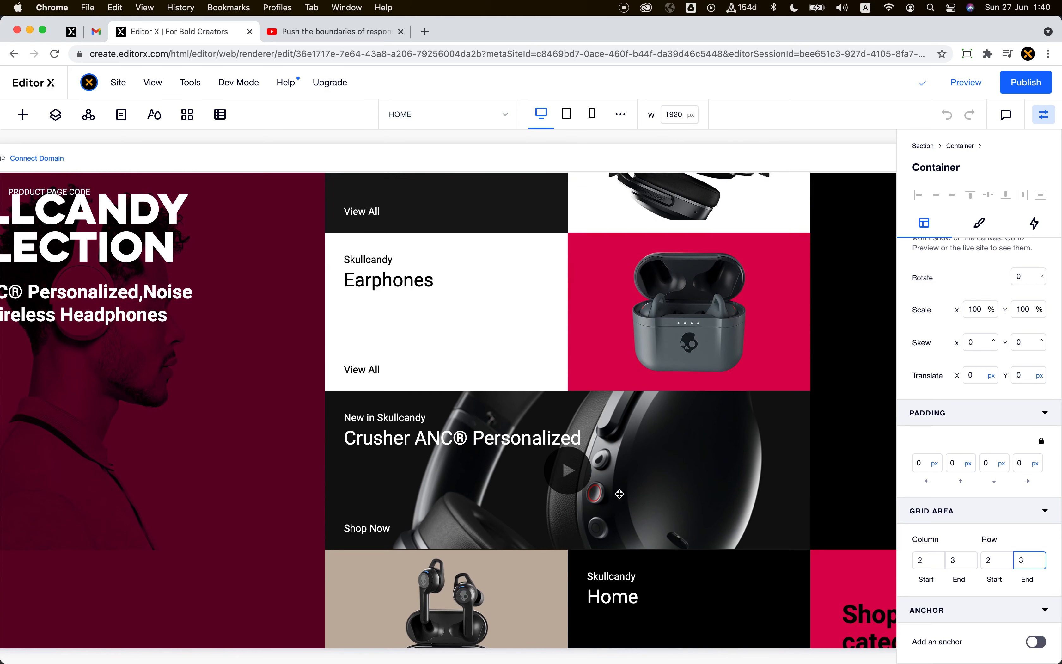
pyautogui.scroll(-1, 620, 494)
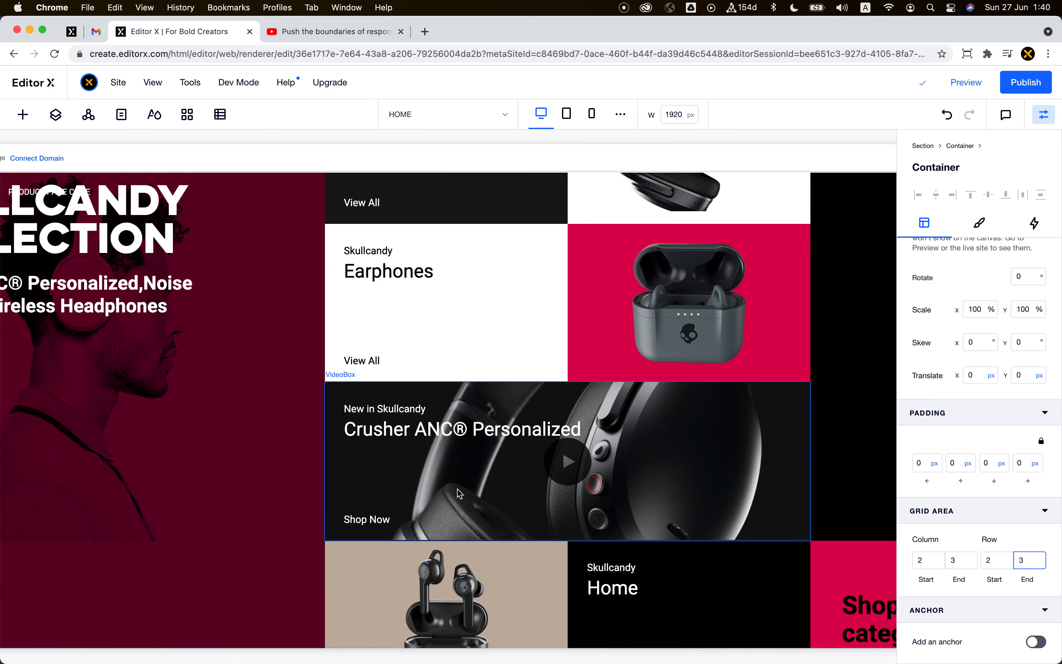
pyautogui.scroll(6, 458, 489)
pyautogui.scroll(-5, 457, 489)
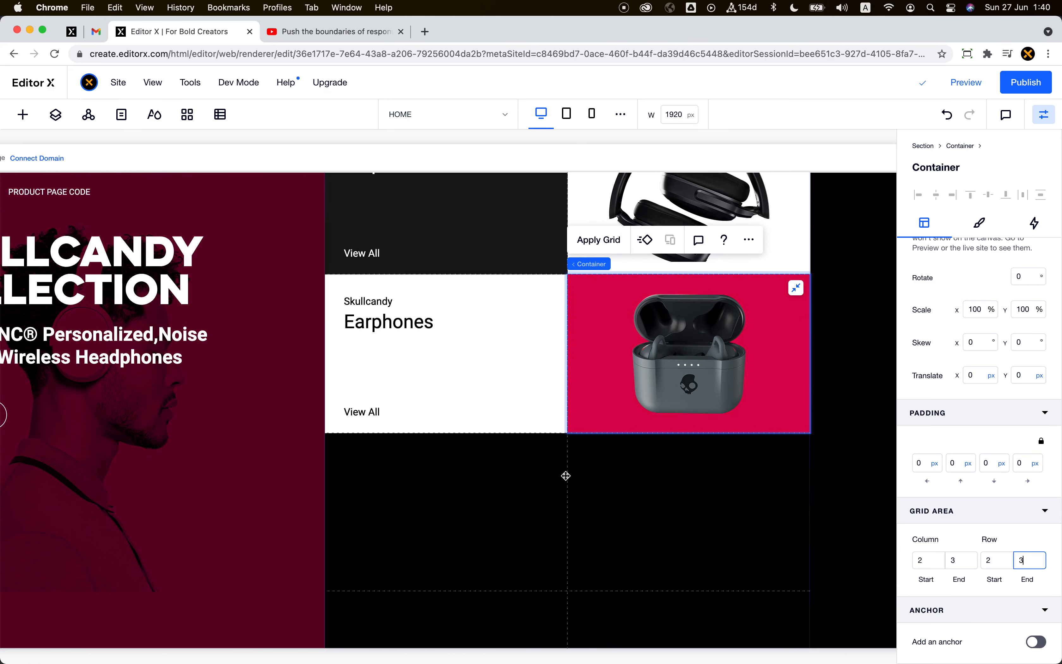
pyautogui.scroll(-3, 425, 493)
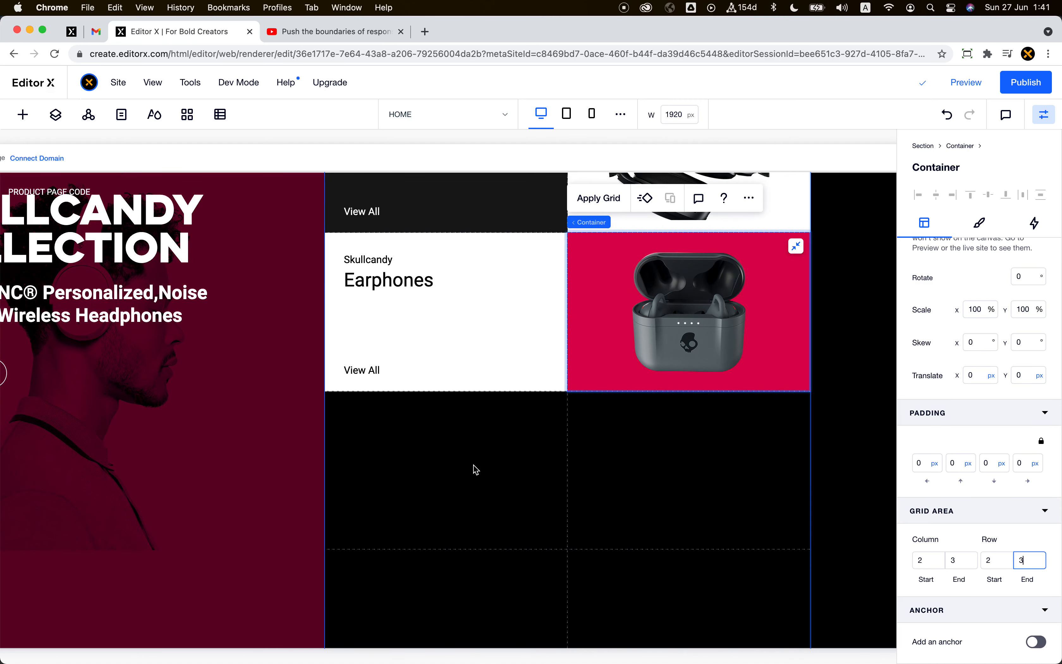
pyautogui.scroll(-14, 614, 453)
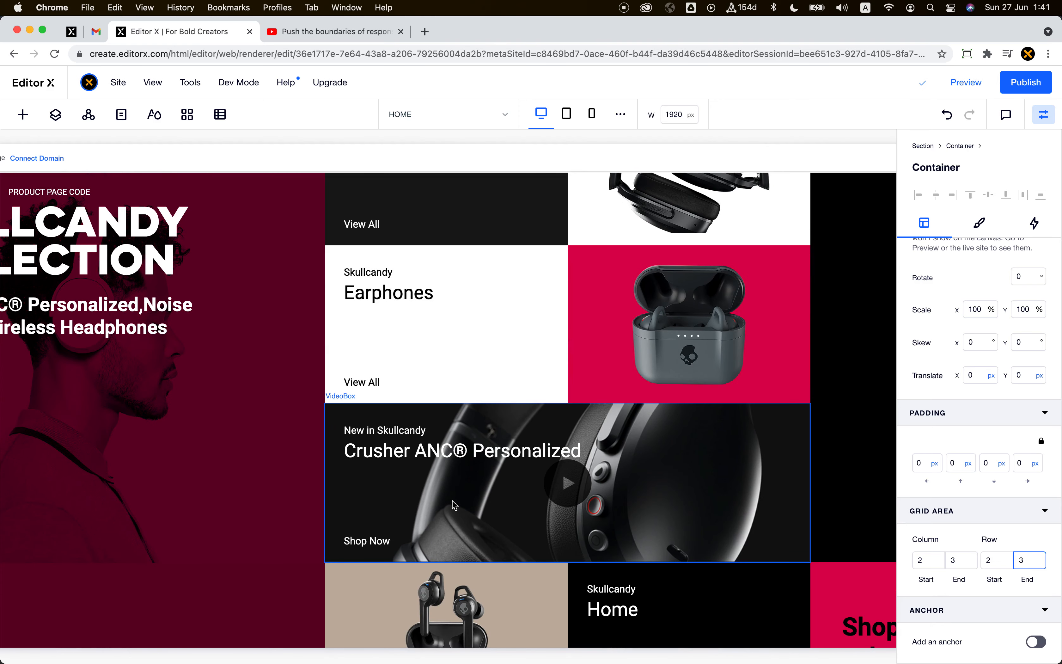
pyautogui.click(454, 505)
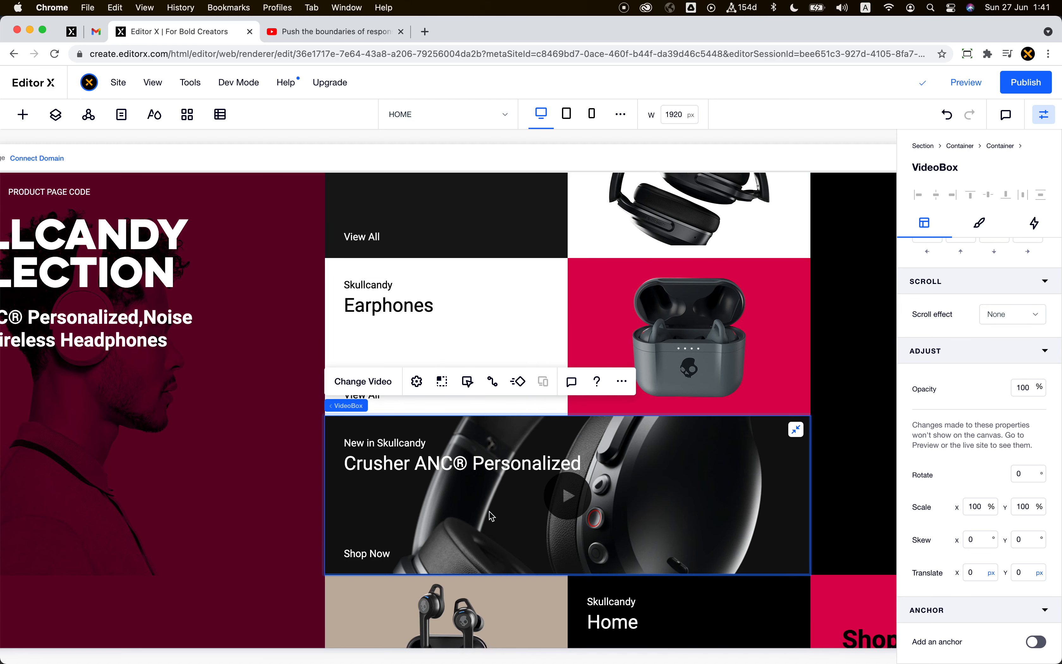
pyautogui.scroll(-2, 453, 351)
pyautogui.click(468, 348)
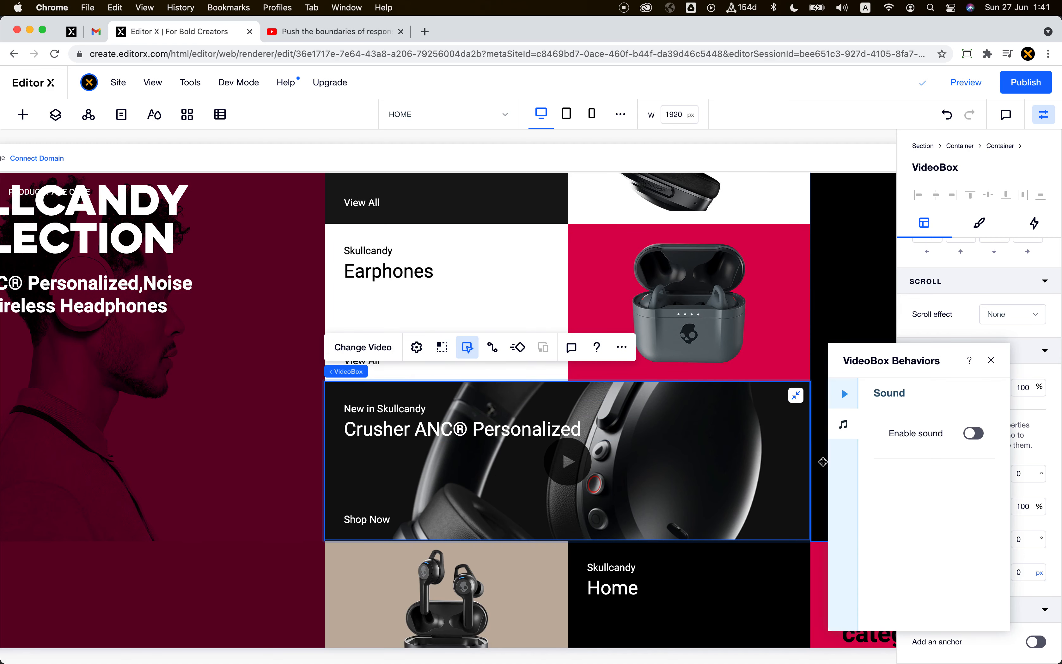
pyautogui.click(845, 400)
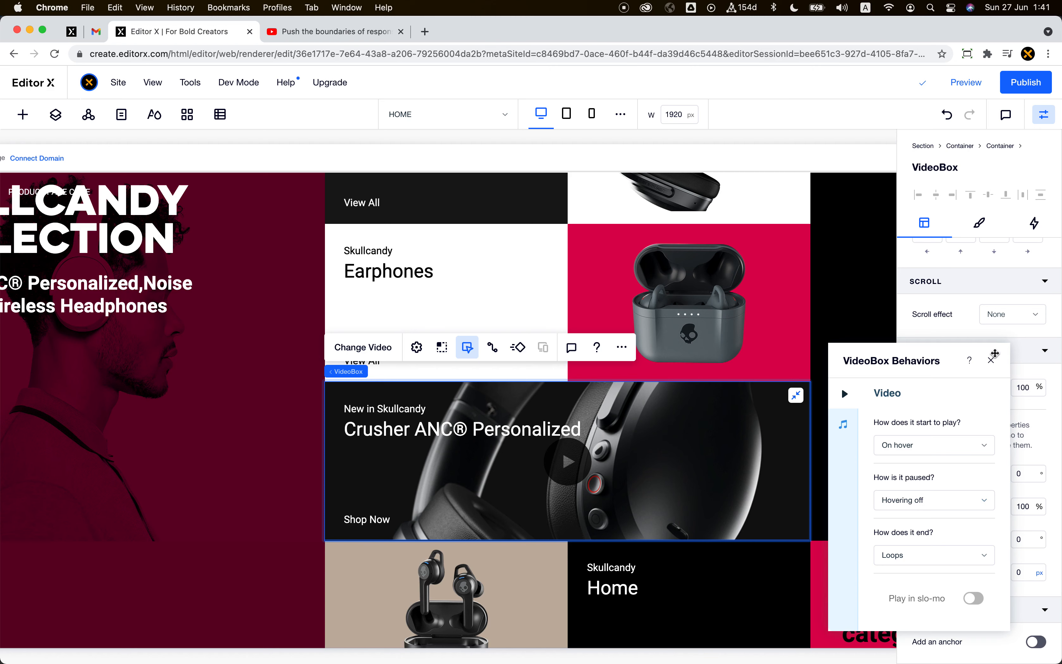
pyautogui.click(992, 360)
pyautogui.scroll(4, 660, 308)
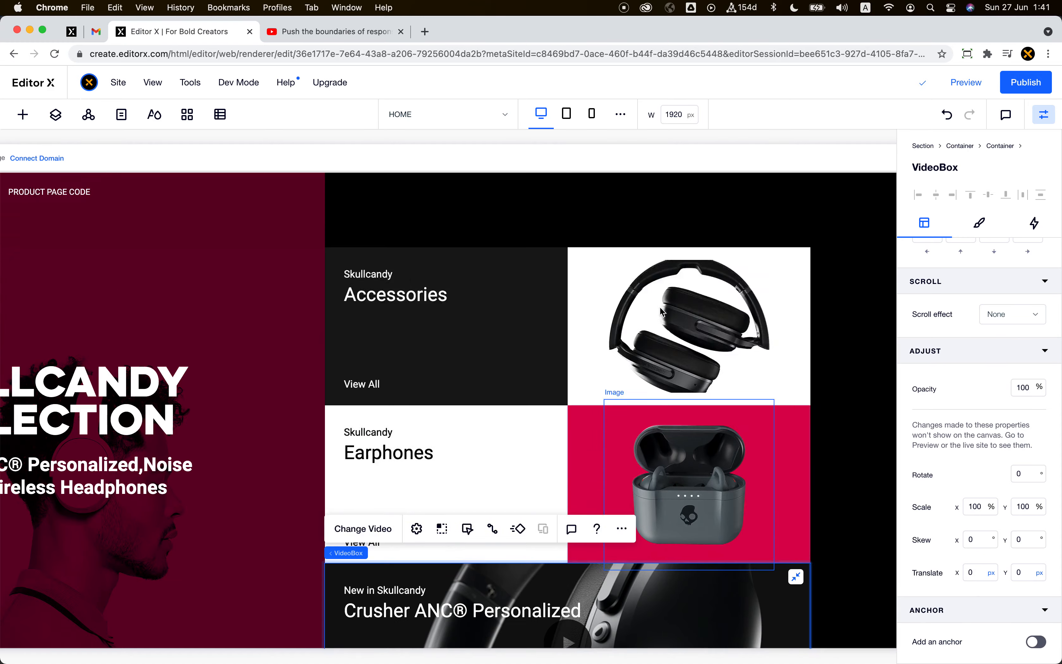
pyautogui.scroll(-6, 660, 308)
pyautogui.scroll(3, 660, 308)
pyautogui.scroll(-4, 516, 324)
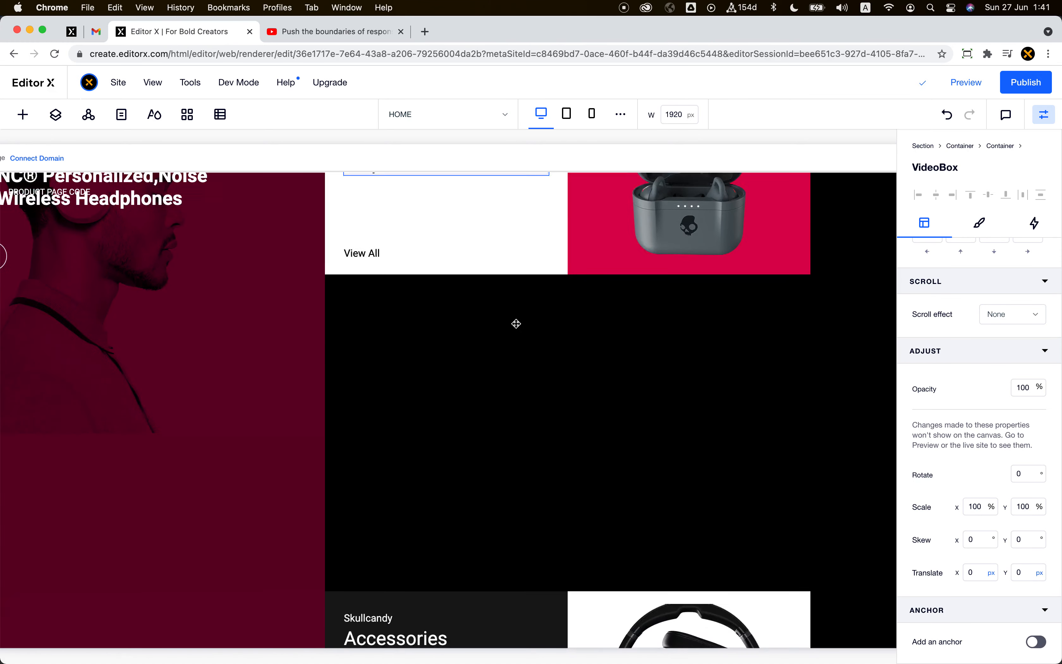
pyautogui.scroll(8, 515, 322)
pyautogui.scroll(-6, 514, 322)
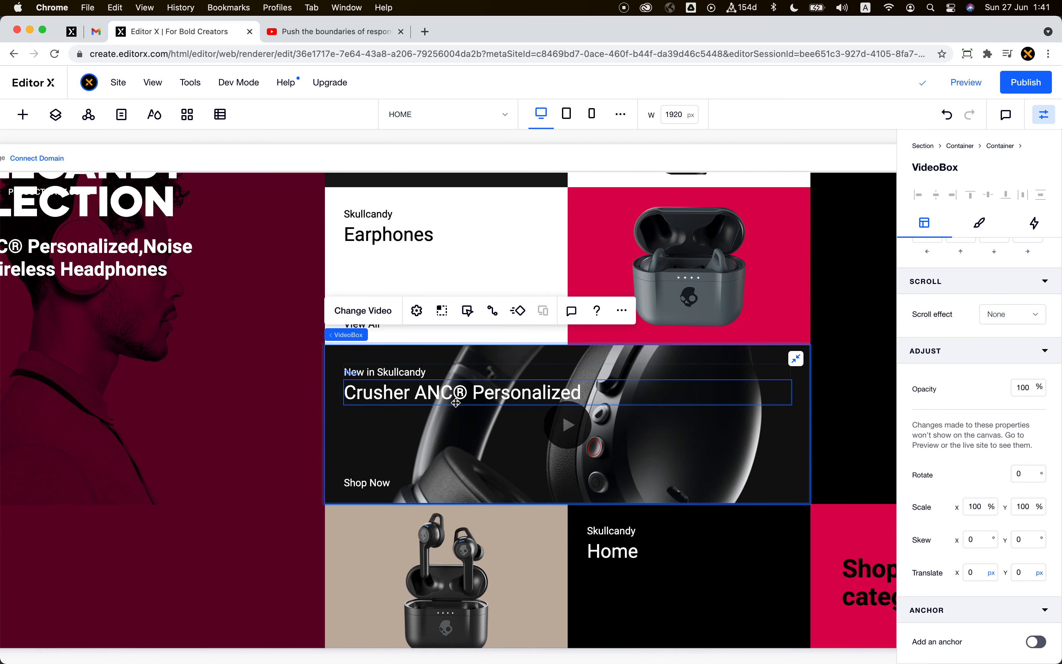
pyautogui.scroll(1, 483, 443)
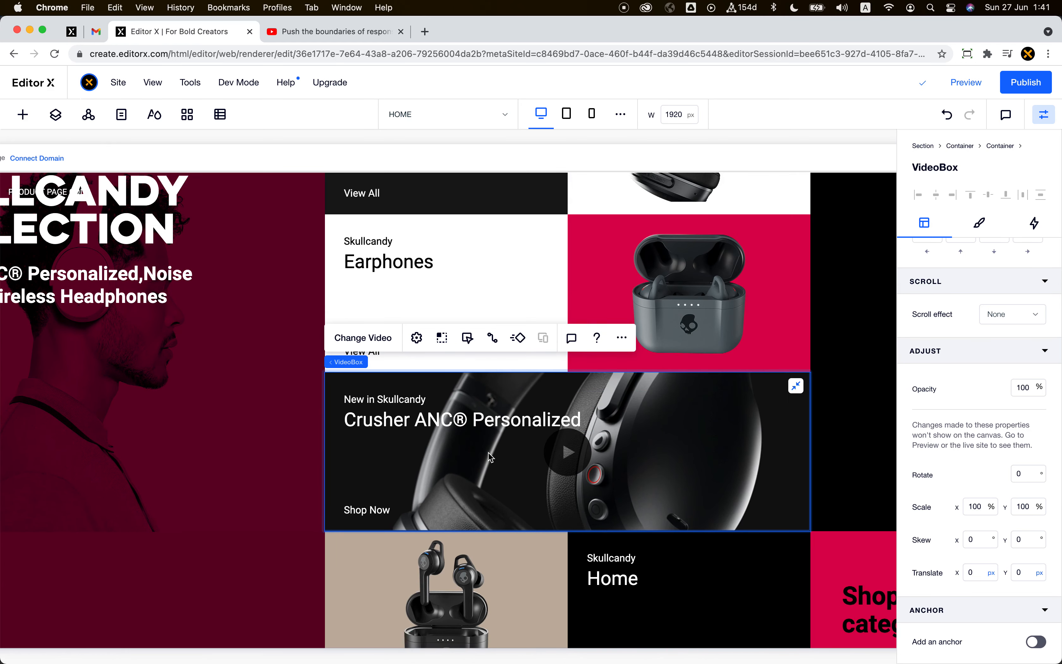
pyautogui.scroll(9, 489, 453)
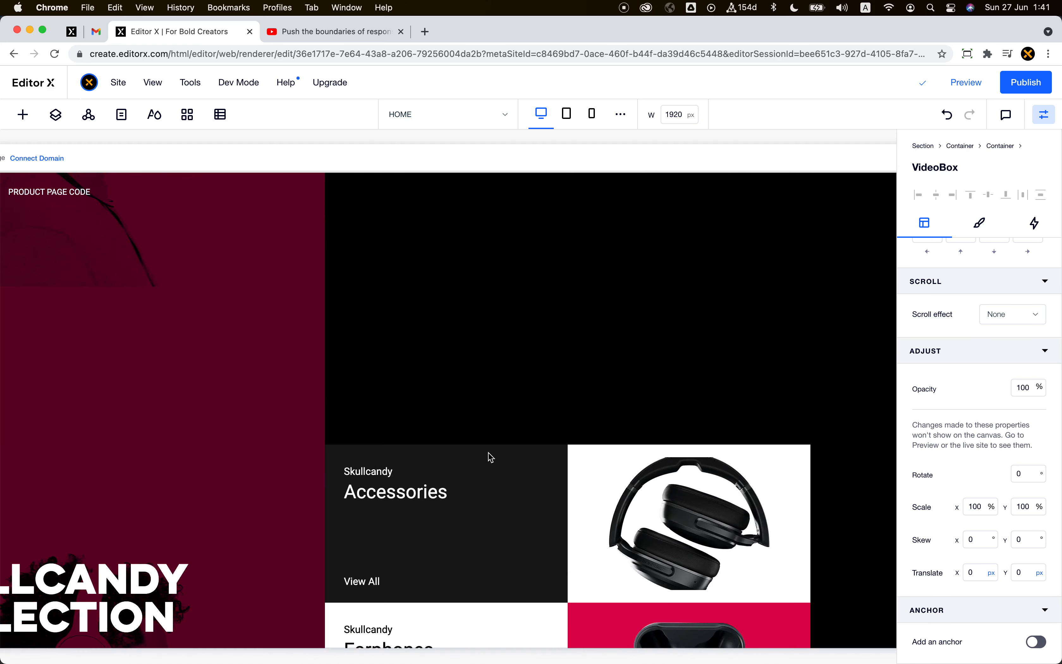
# Step: Try to copy the dark Earphones container in the new grid and paste it into the empty row below
pyautogui.scroll(-7, 488, 456)
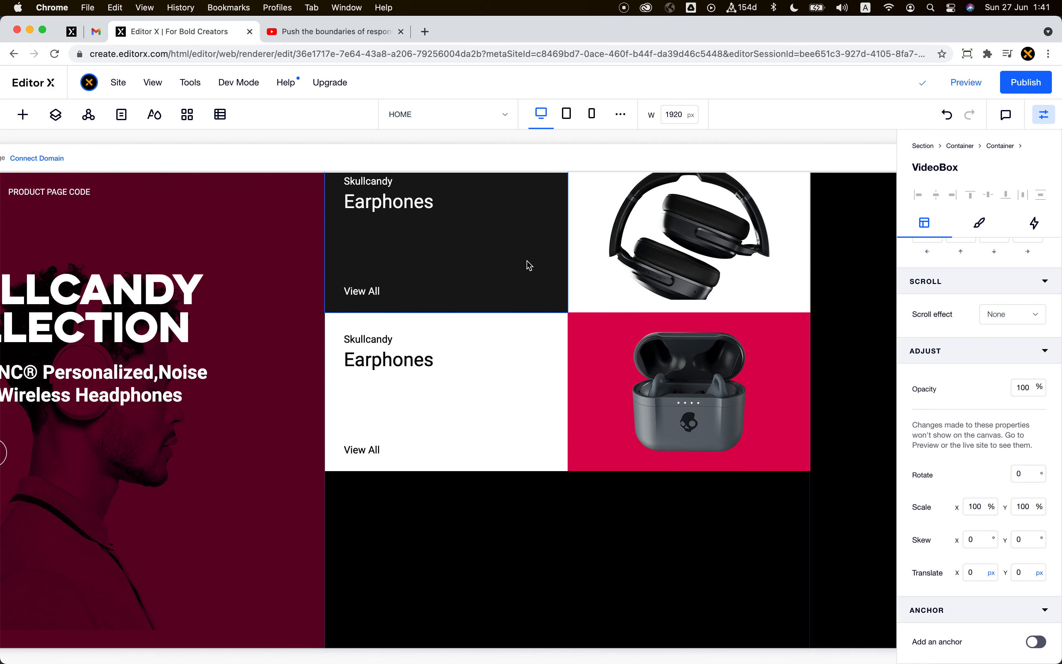
pyautogui.click(548, 273)
pyautogui.click(509, 346)
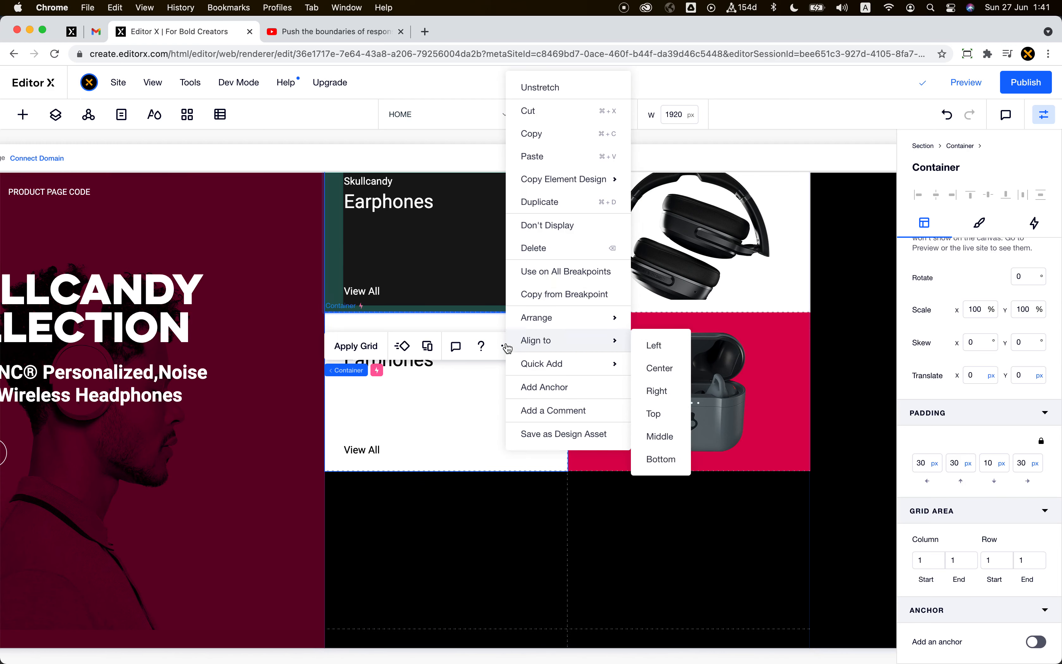
pyautogui.click(567, 142)
pyautogui.scroll(-3, 423, 407)
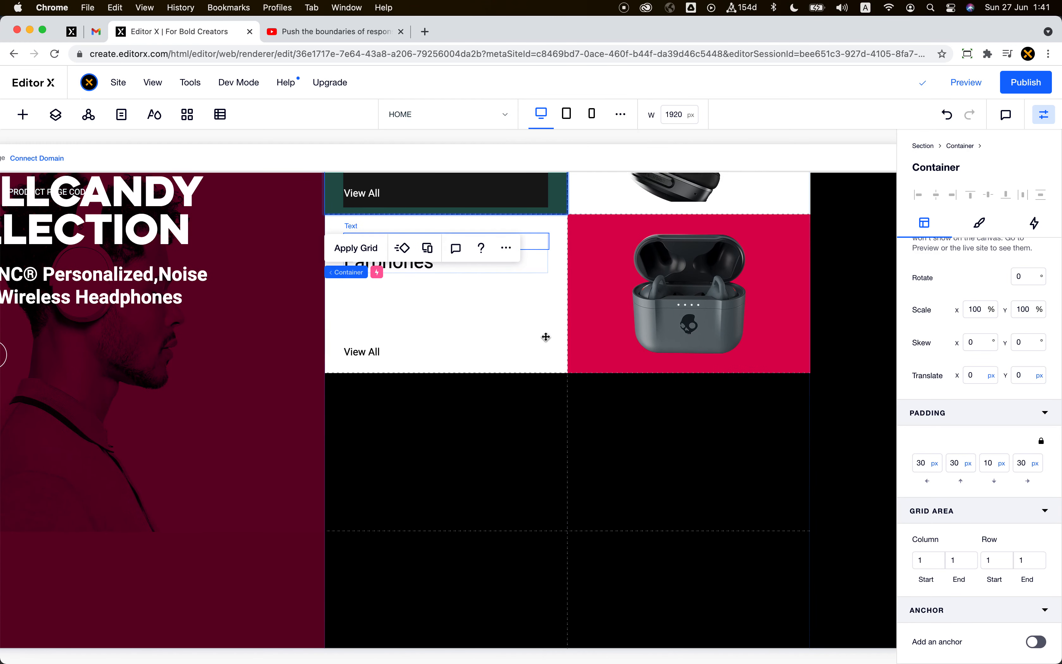
pyautogui.rightClick(425, 411)
pyautogui.click(472, 165)
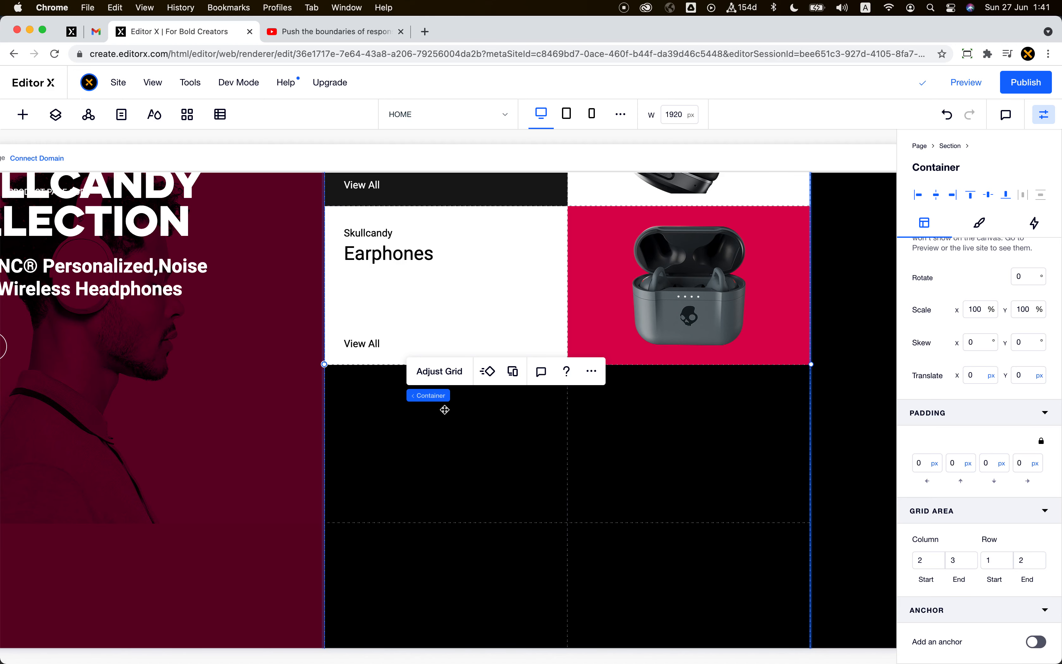
# Step: Copy the dark Earphones container and paste it into the empty area below the white Earphones card
pyautogui.scroll(4, 444, 410)
pyautogui.rightClick(486, 323)
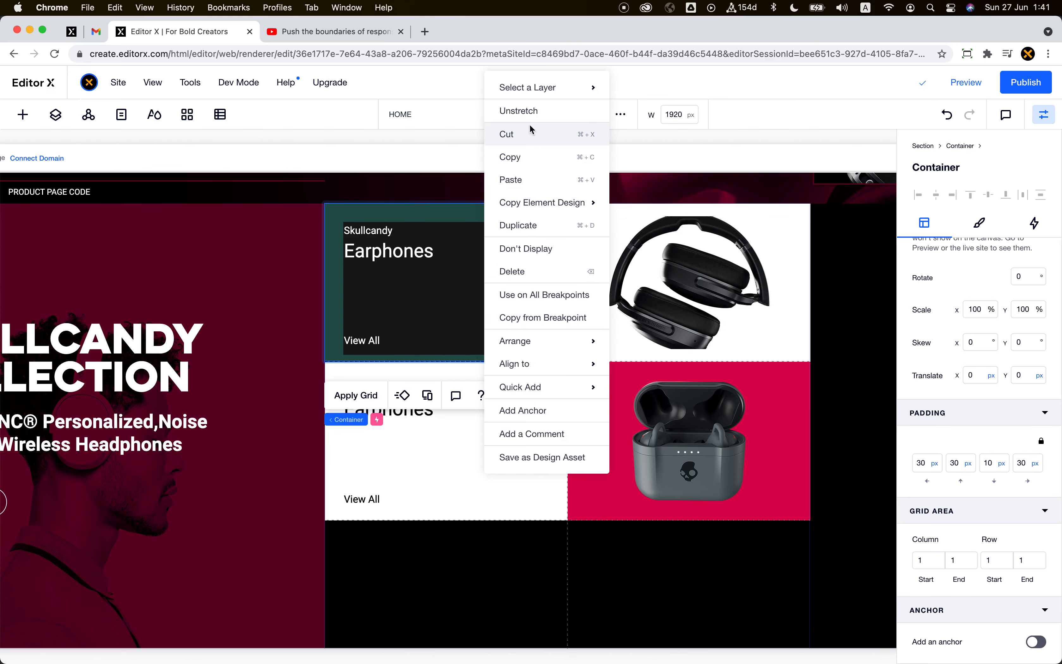
pyautogui.click(534, 155)
pyautogui.scroll(-5, 481, 324)
pyautogui.scroll(-1, 481, 325)
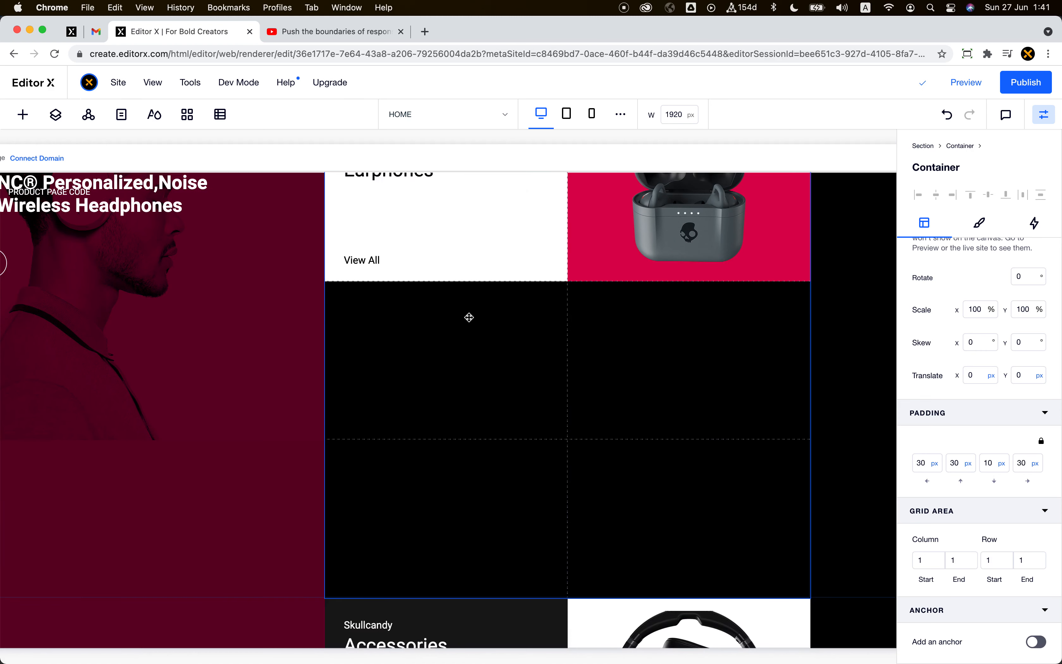
pyautogui.rightClick(467, 315)
pyautogui.click(530, 182)
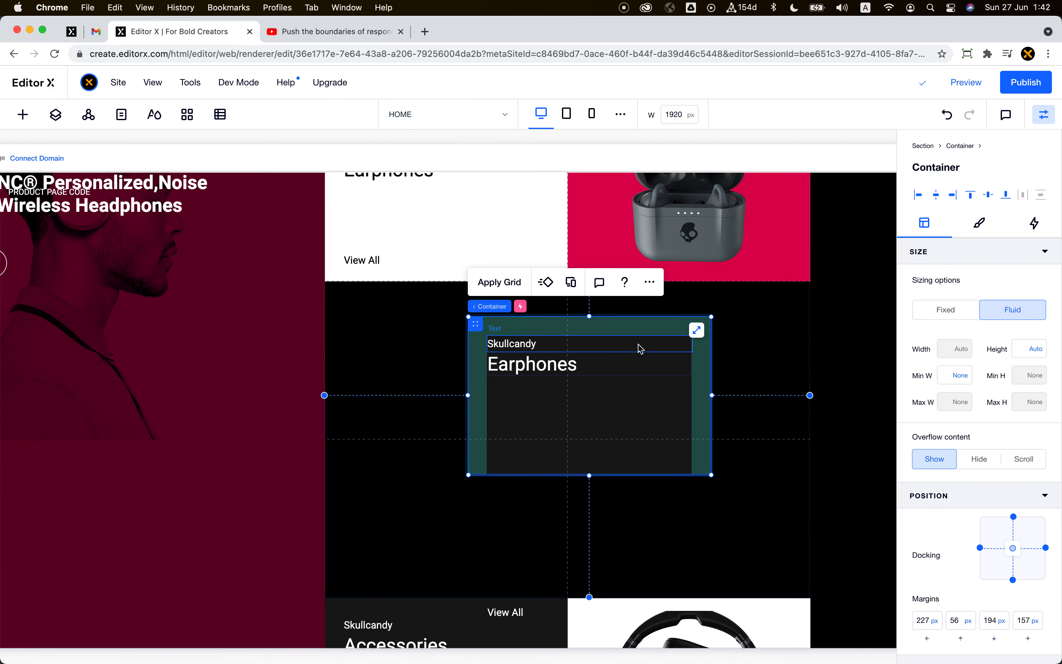
# Step: Stretch the pasted Earphones container across both columns and set its grid area's row end to 4
pyautogui.scroll(-10, 960, 571)
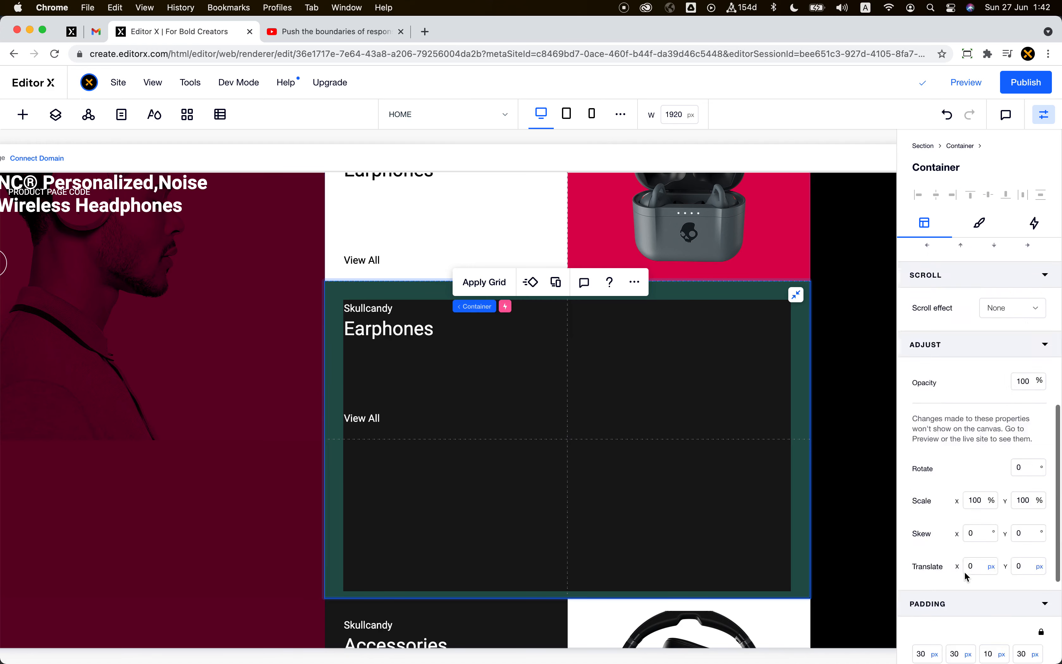
pyautogui.click(1029, 565)
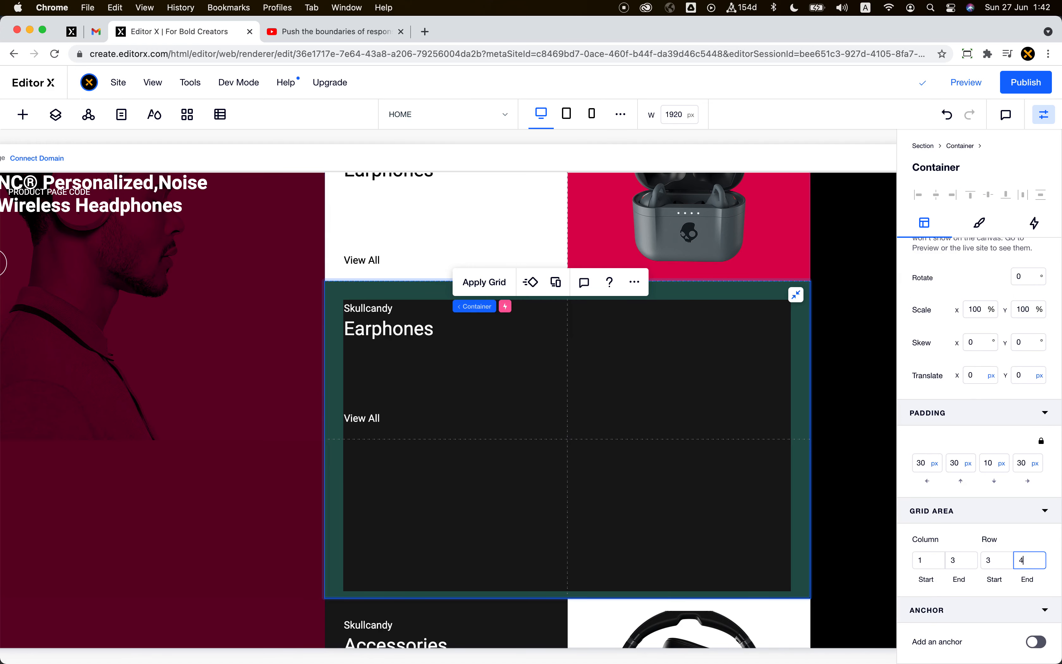
# Step: Copy the Crusher ANC® Personalized video box from the finished grid and paste it into the wide Earphones container
pyautogui.scroll(-5, 491, 369)
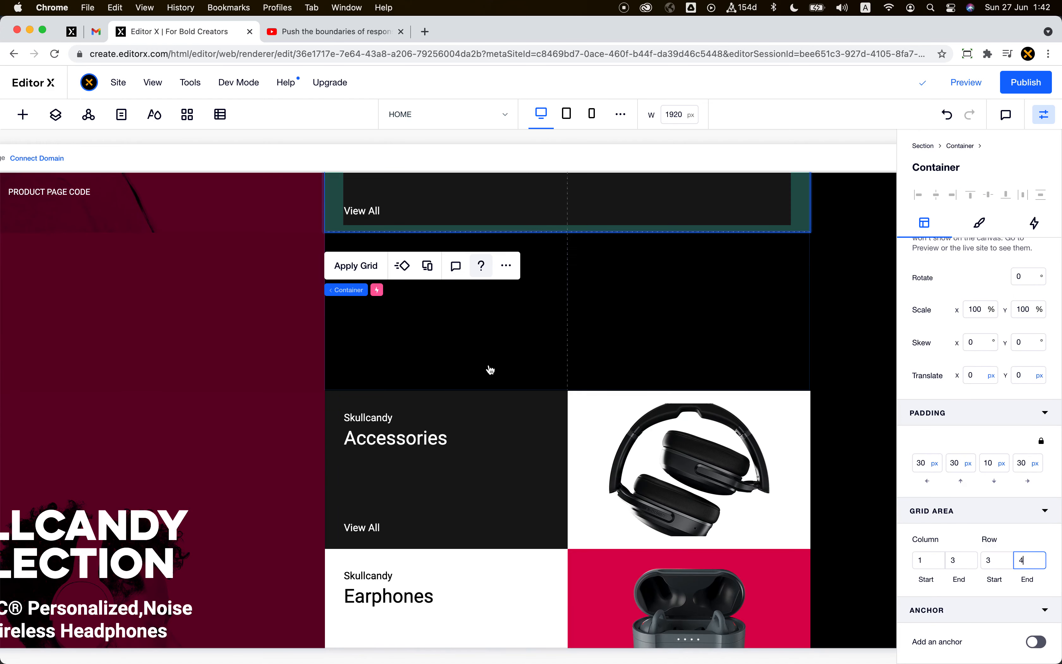
pyautogui.scroll(-8, 491, 369)
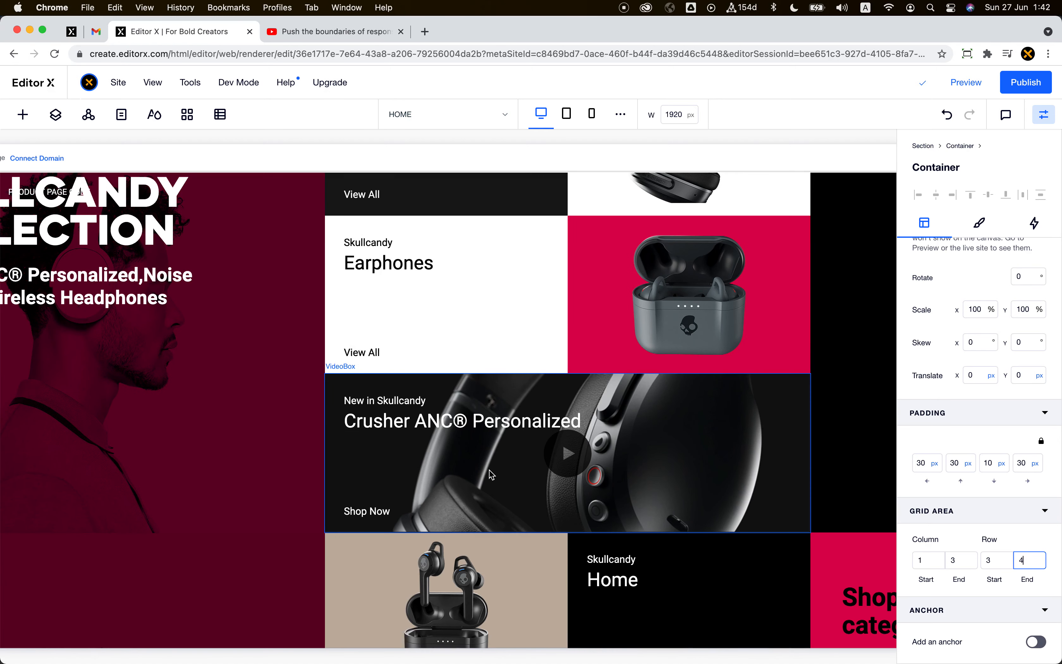
pyautogui.rightClick(489, 470)
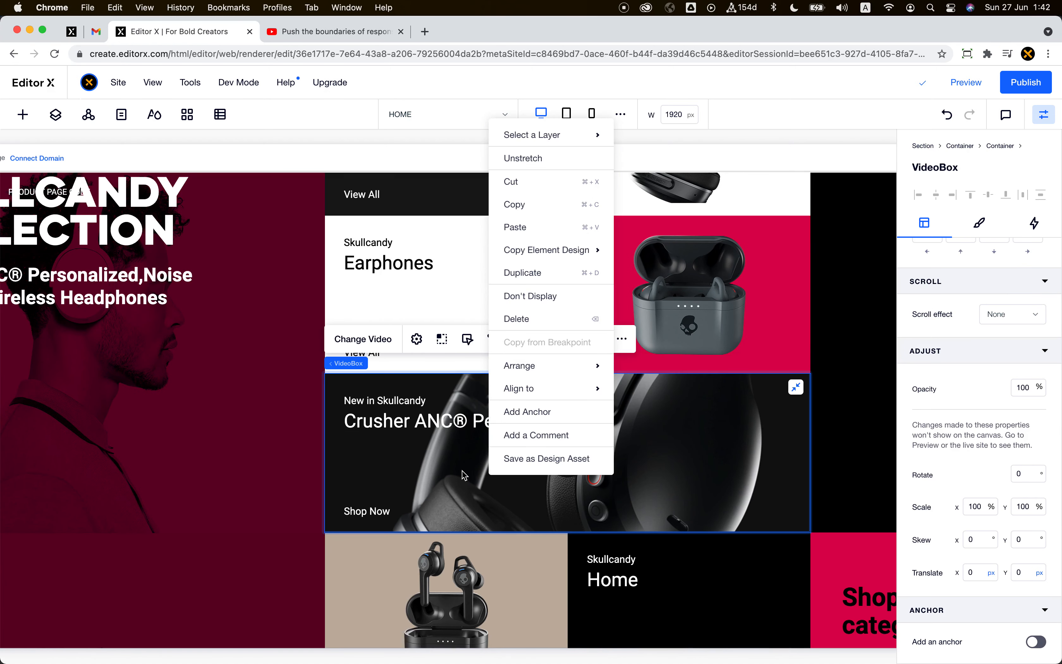
pyautogui.click(556, 204)
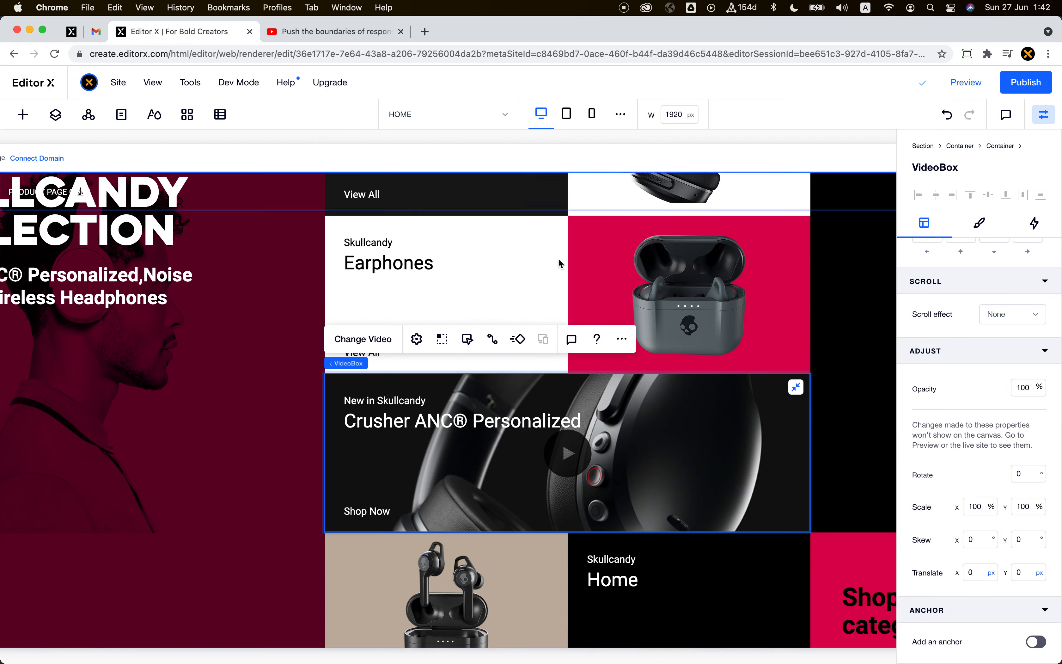
pyautogui.scroll(11, 560, 303)
pyautogui.click(526, 316)
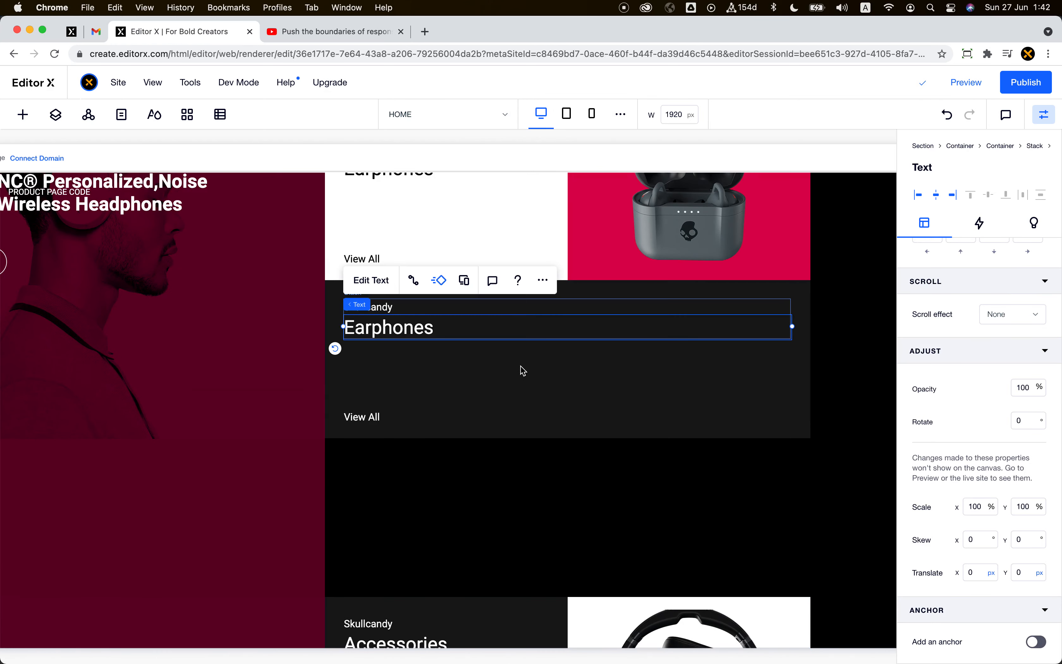
pyautogui.click(529, 344)
pyautogui.rightClick(530, 344)
pyautogui.moveTo(545, 344)
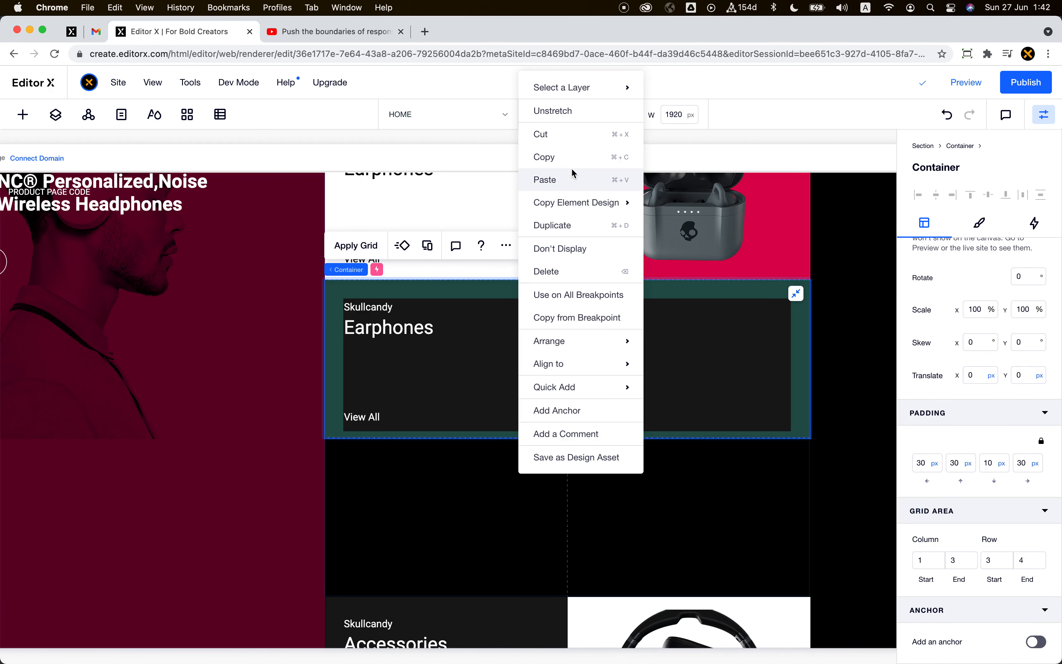
pyautogui.click(576, 179)
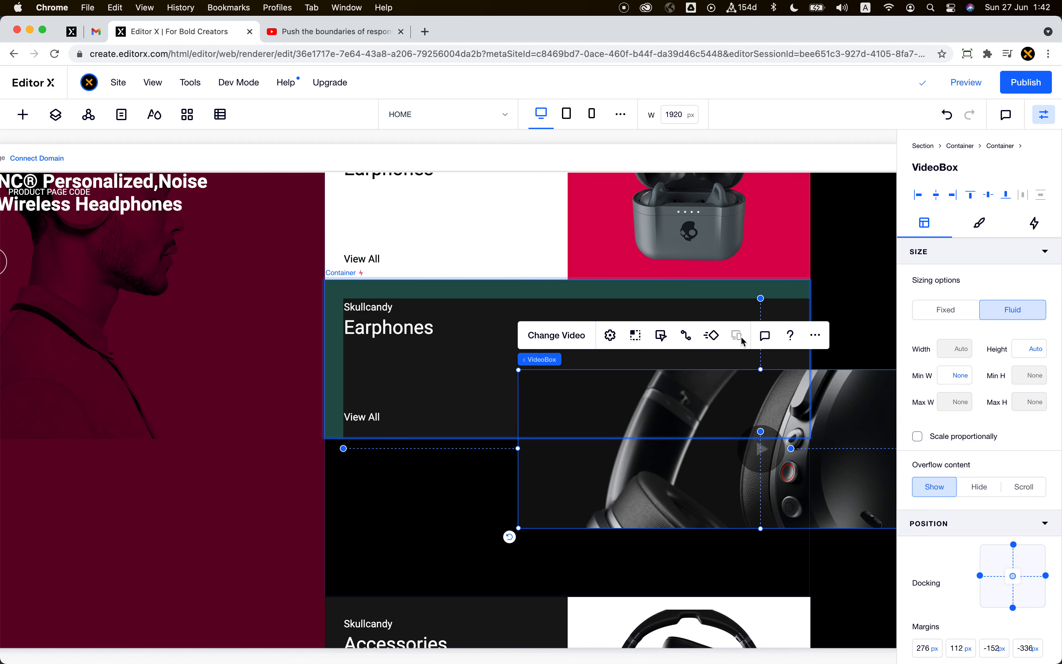
# Step: Stretch the pasted video box within its container and send it to the back behind the texts
pyautogui.click(813, 335)
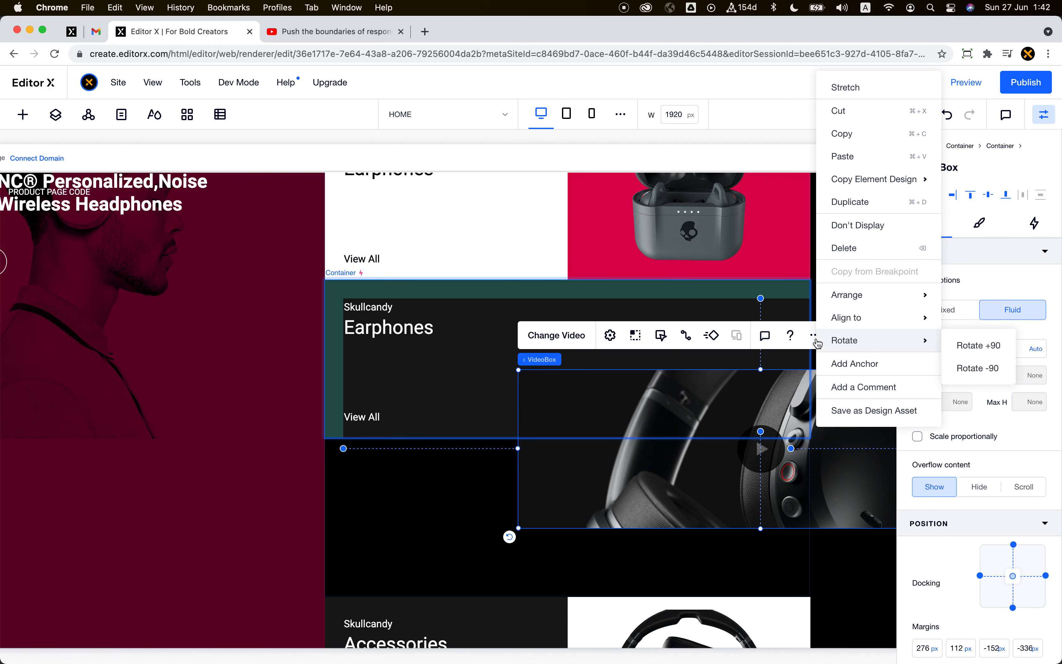
pyautogui.click(886, 89)
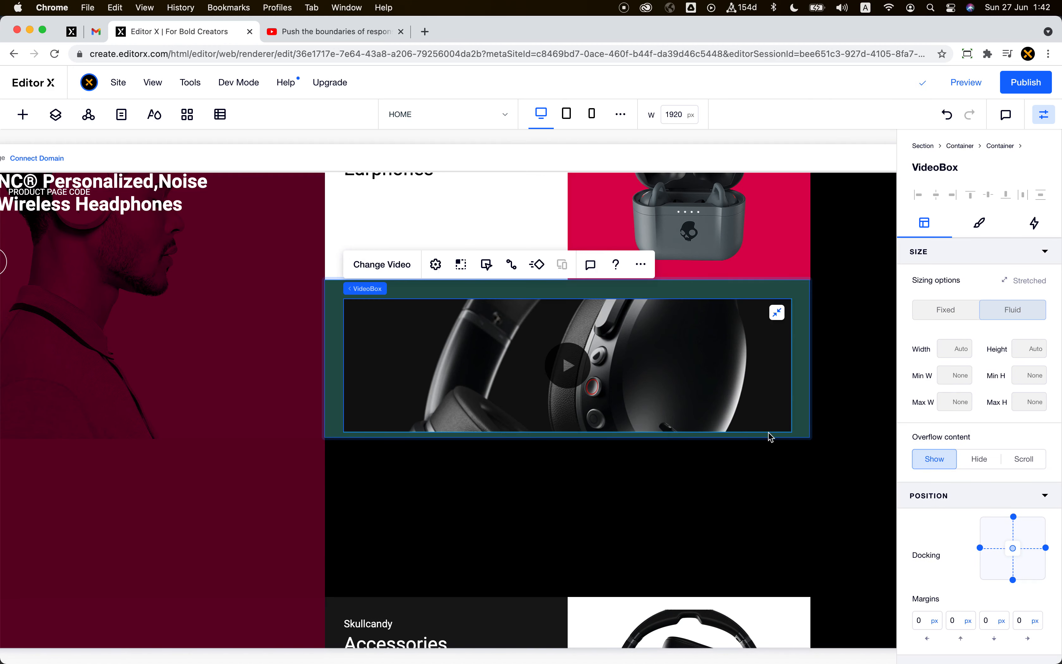
pyautogui.rightClick(702, 374)
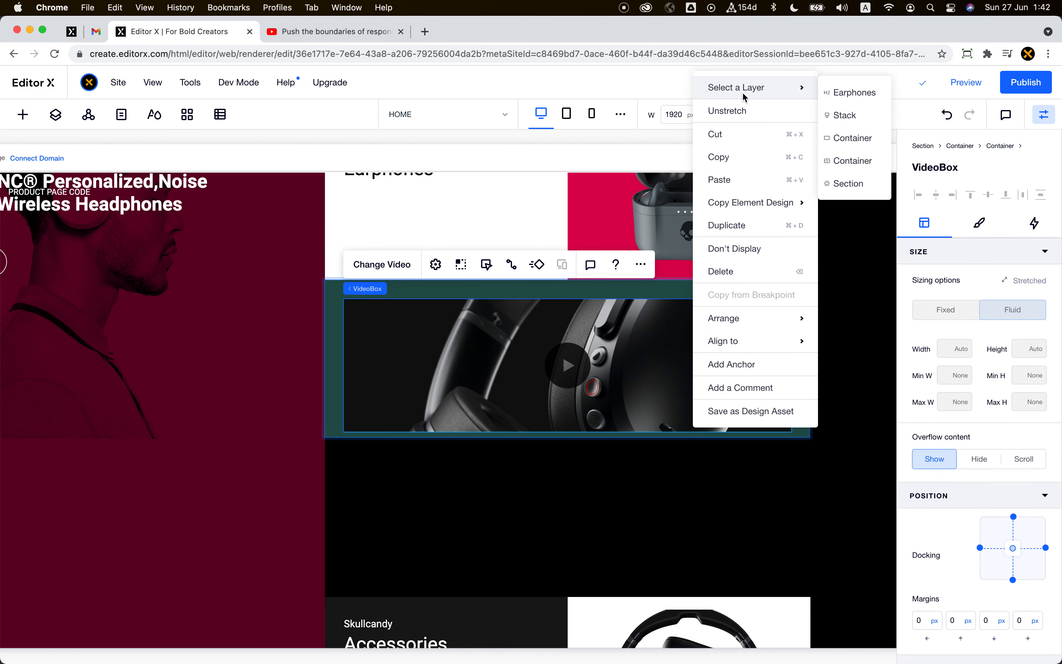
pyautogui.moveTo(768, 319)
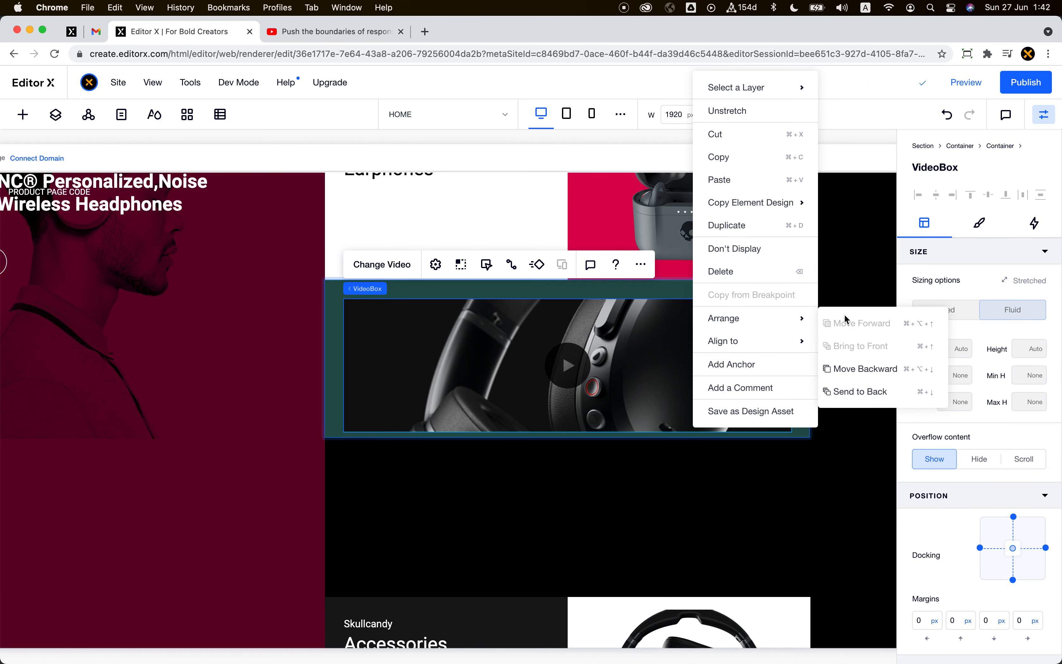
pyautogui.click(871, 390)
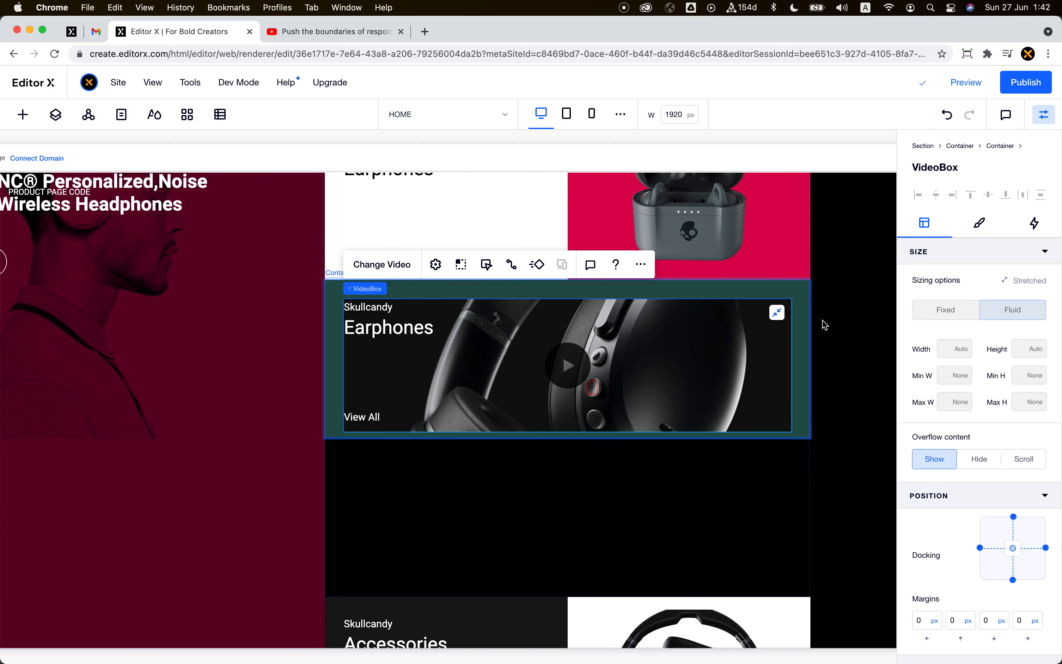
# Step: Set all four paddings of the container around the video box to 0 px
pyautogui.click(803, 324)
pyautogui.scroll(-9, 991, 574)
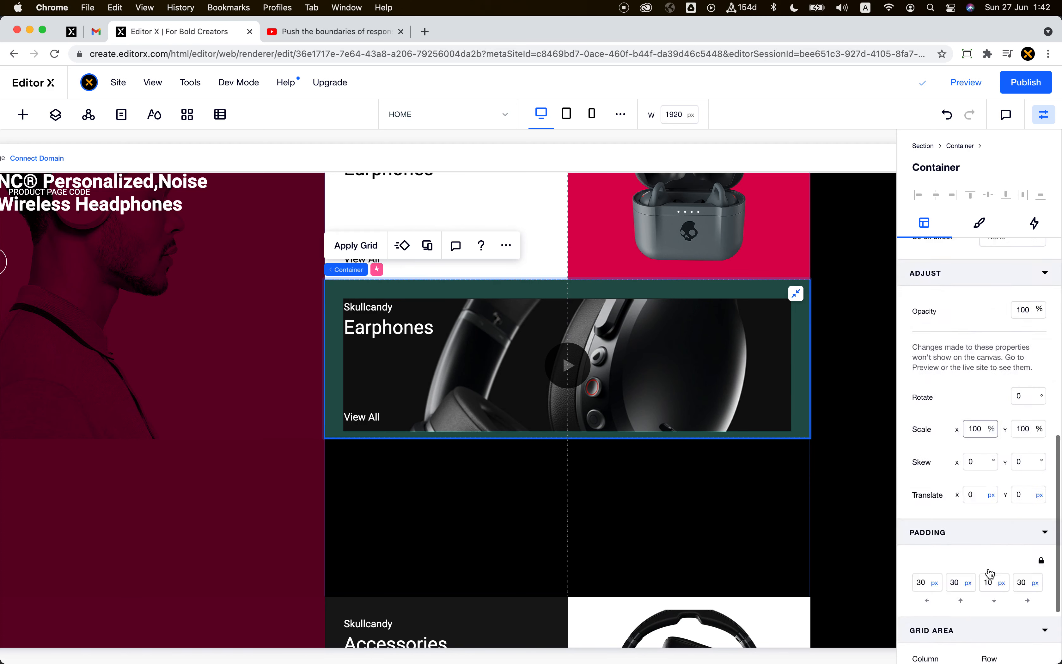
pyautogui.scroll(-3, 991, 574)
pyautogui.click(924, 464)
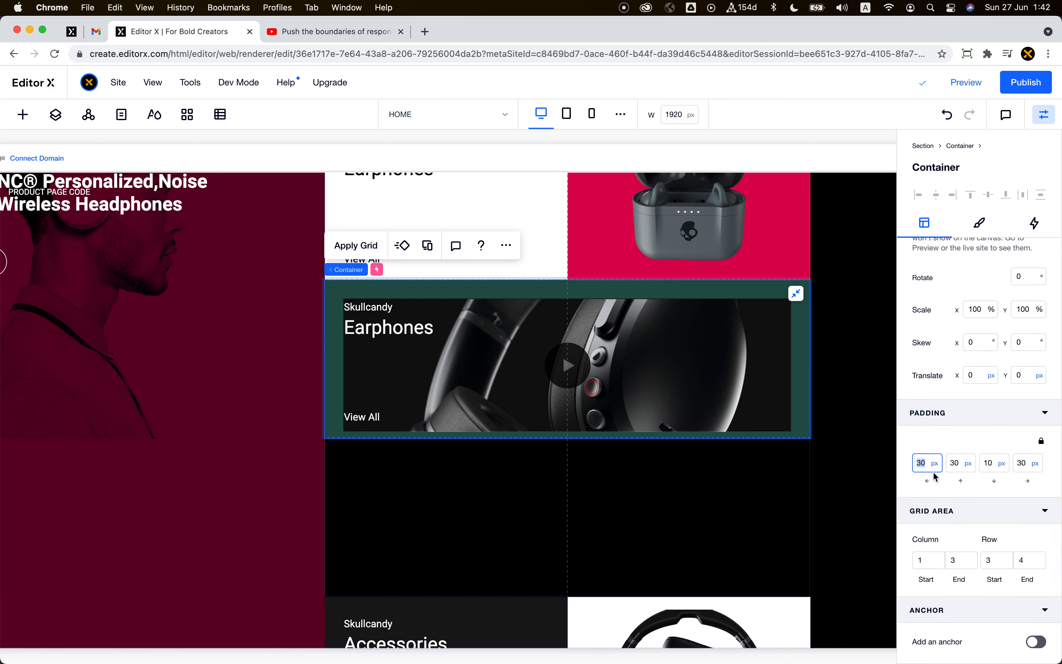
pyautogui.write('0')
pyautogui.press('Tab')
pyautogui.write('0')
pyautogui.press('Tab')
pyautogui.write('0')
pyautogui.press('Tab')
pyautogui.write('0')
pyautogui.press('Tab')
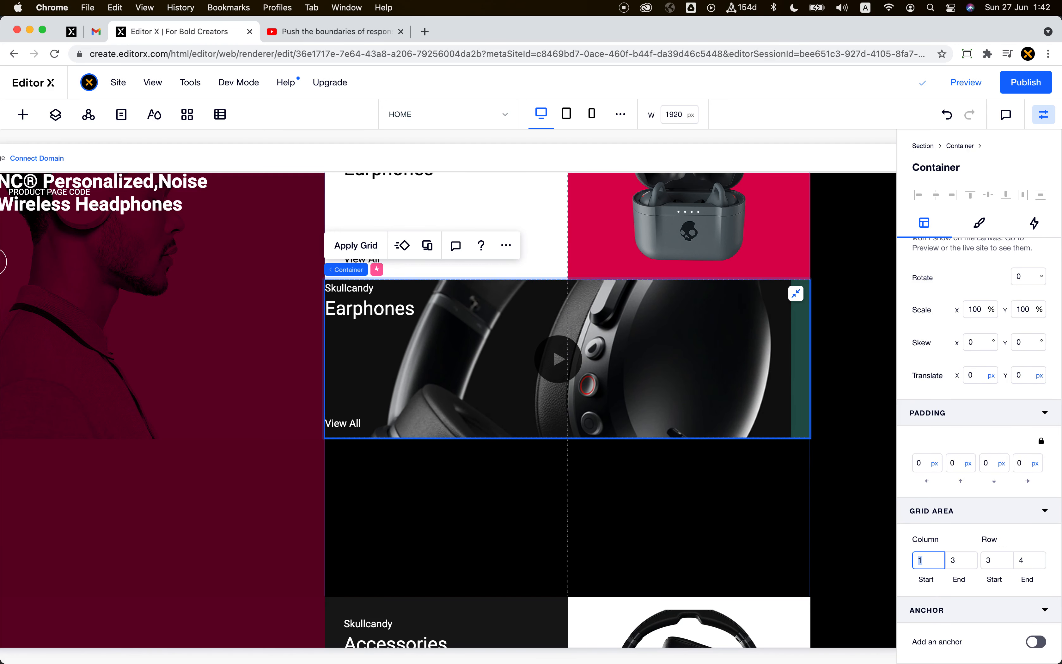
# Step: Select the stack holding the Skullcandy and Earphones texts over the video and set its left and top padding to 30 px
pyautogui.click(389, 303)
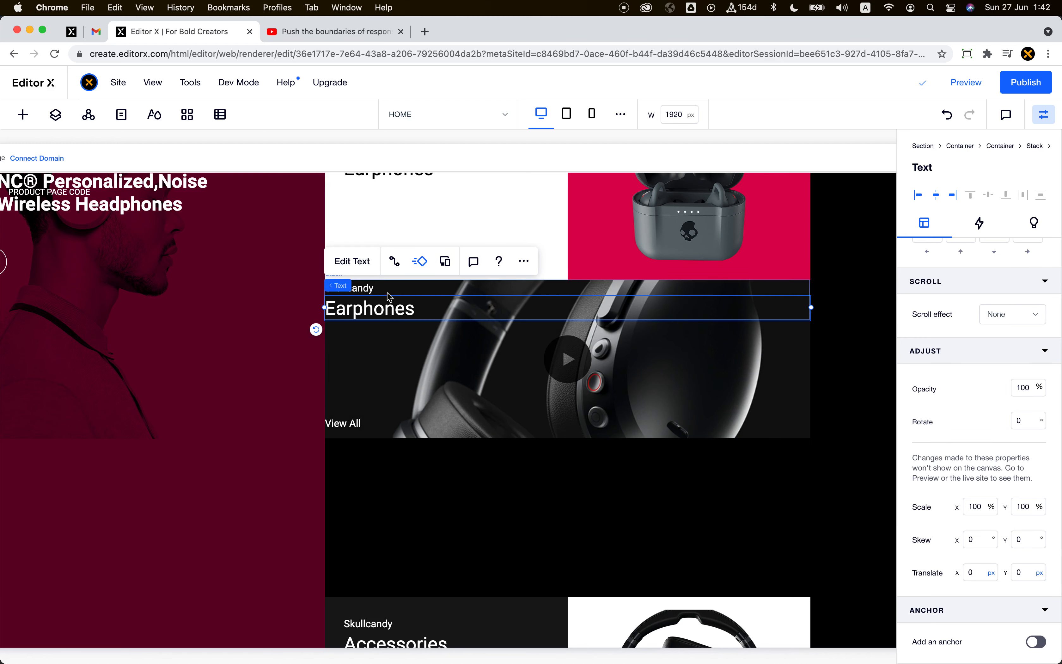
pyautogui.click(391, 285)
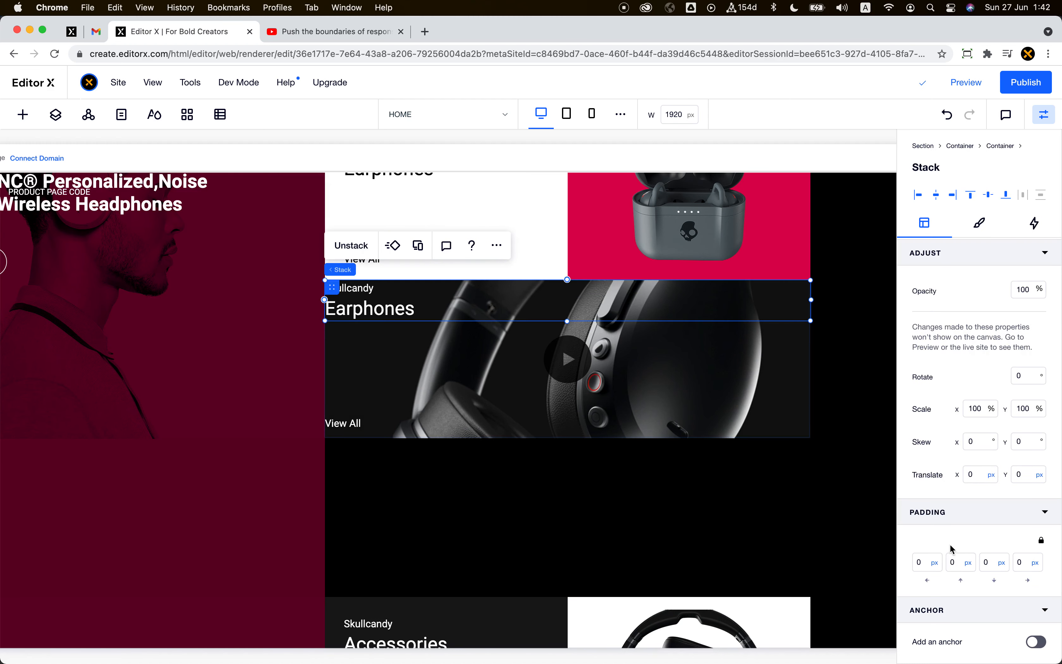
pyautogui.click(921, 568)
pyautogui.write('30')
pyautogui.press('Tab')
pyautogui.write('30')
pyautogui.press('Tab')
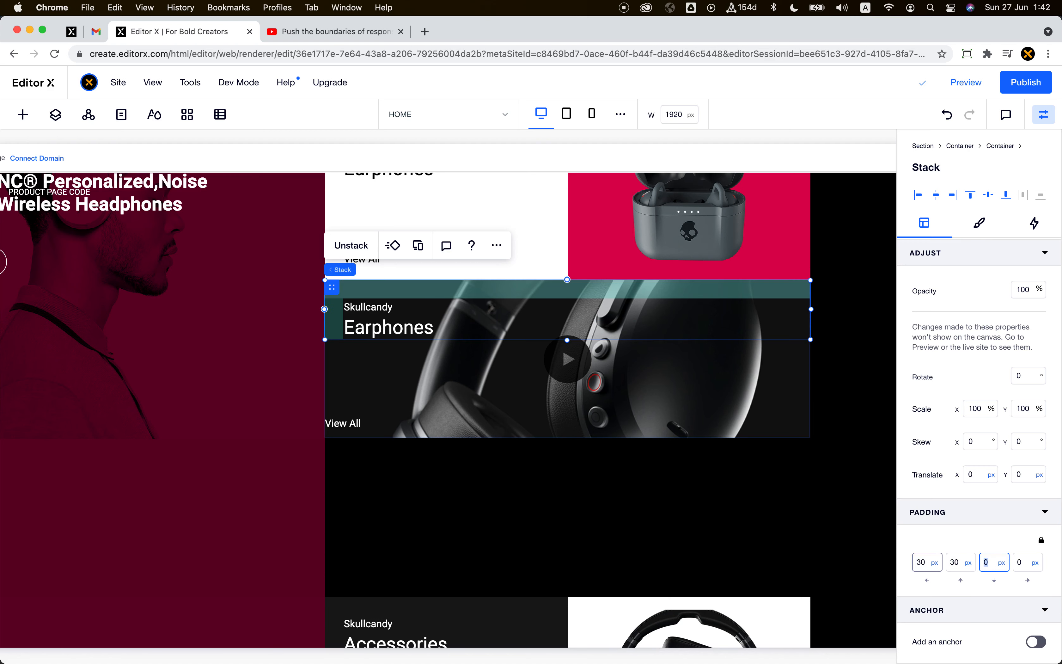
# Step: Reset the text stack's top and left padding to 0 px
pyautogui.hotkey('shift', 'Tab')
pyautogui.write(')')
pyautogui.write('0')
pyautogui.hotkey('shift', 'Tab')
pyautogui.write('0')
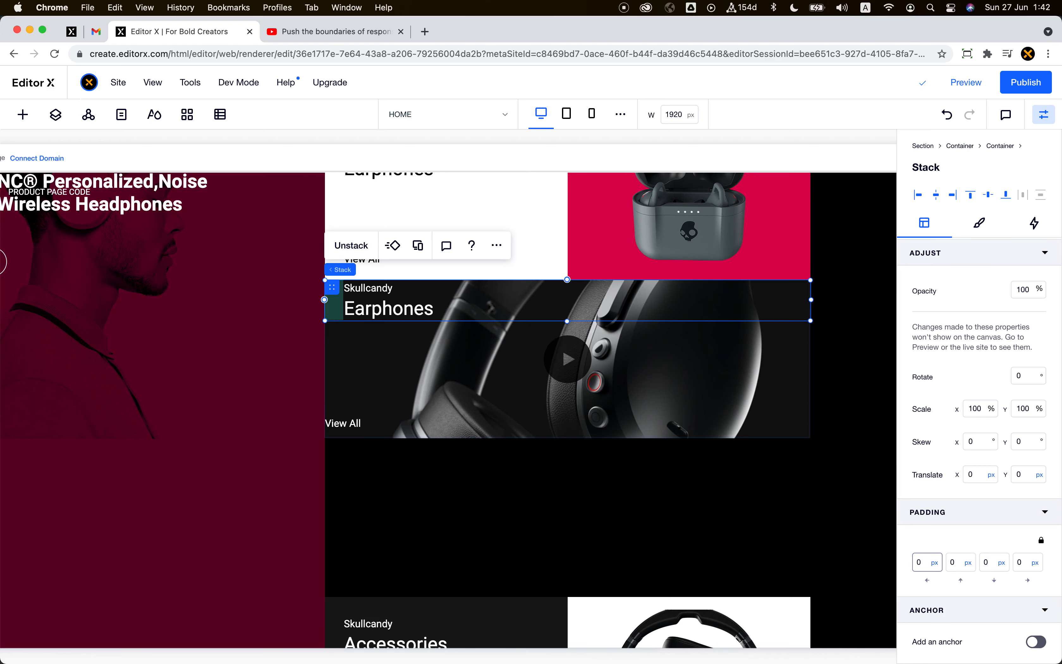
pyautogui.press('Return')
# Step: Set the left and top margins of the Skullcandy Earphones text stack over the video to 30 px
pyautogui.scroll(4, 972, 389)
pyautogui.scroll(1, 972, 389)
pyautogui.click(922, 339)
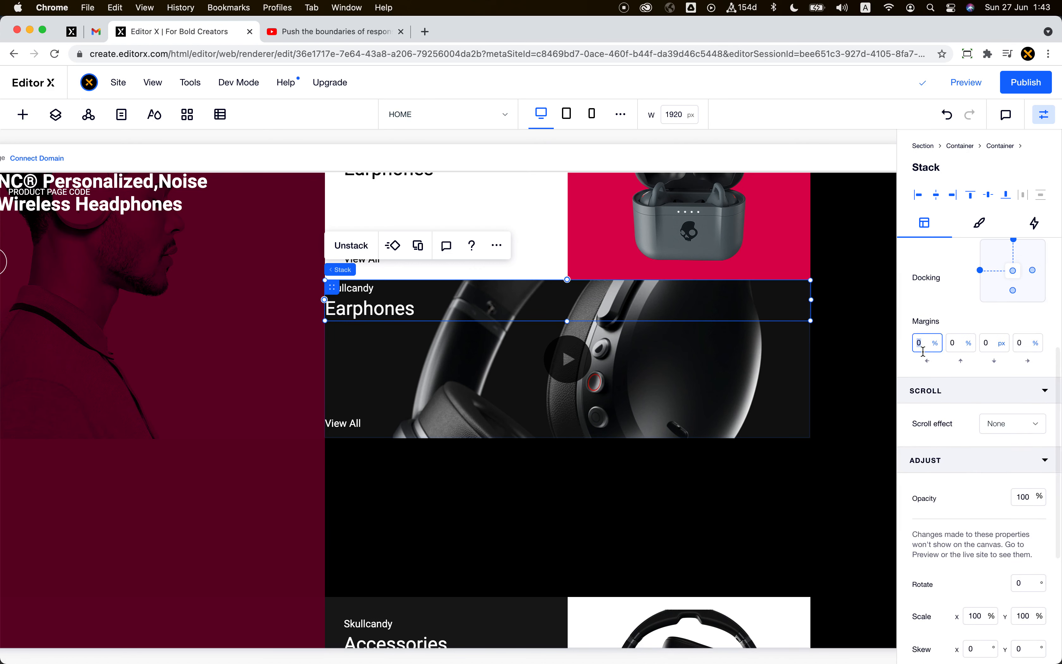
pyautogui.scroll(3, 926, 342)
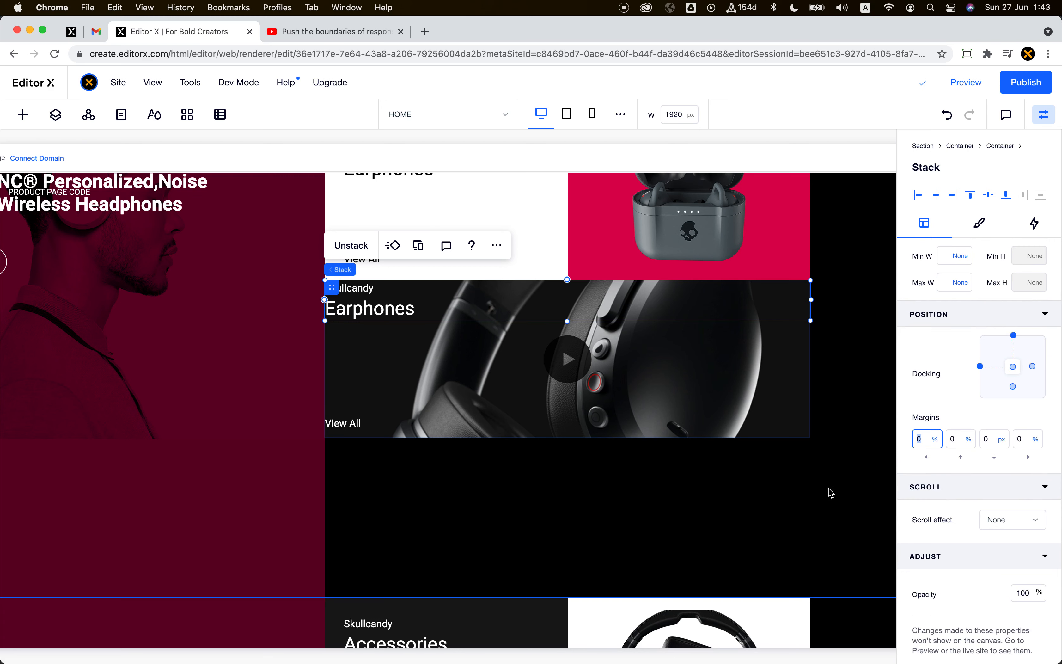
pyautogui.scroll(2, 911, 417)
pyautogui.write('30 ')
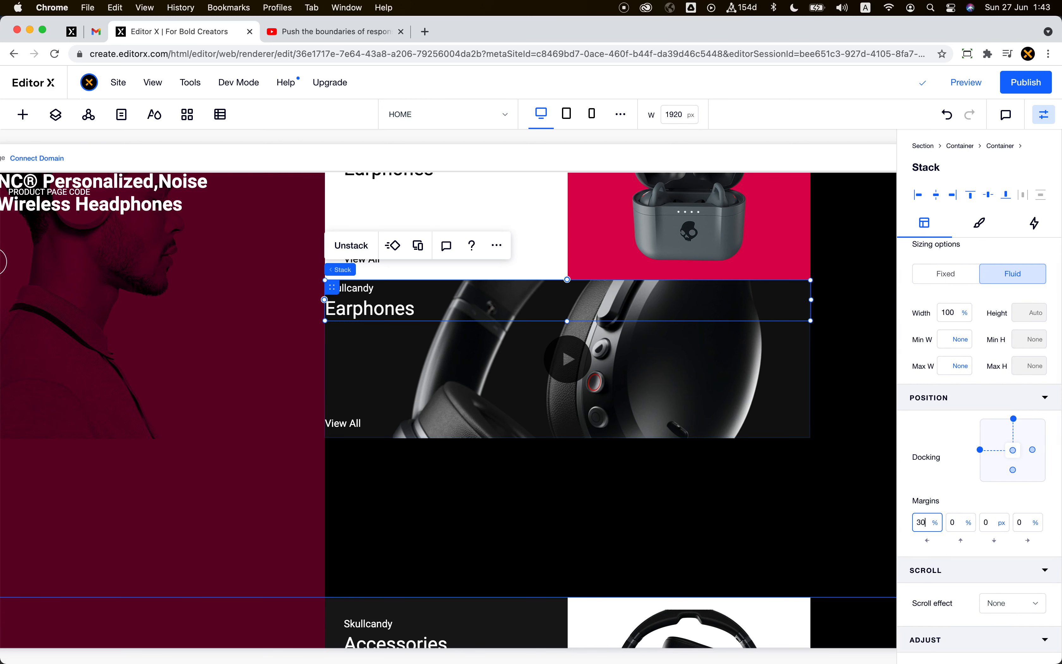
pyautogui.write('px')
pyautogui.press('Tab')
pyautogui.write('30')
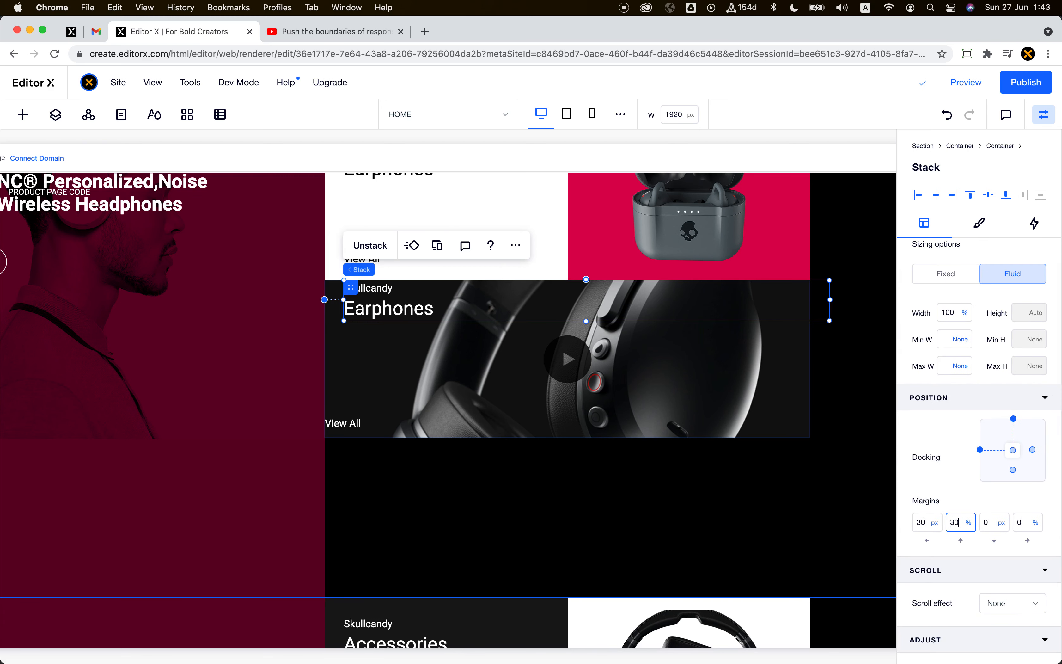
pyautogui.write('px')
pyautogui.press('Tab')
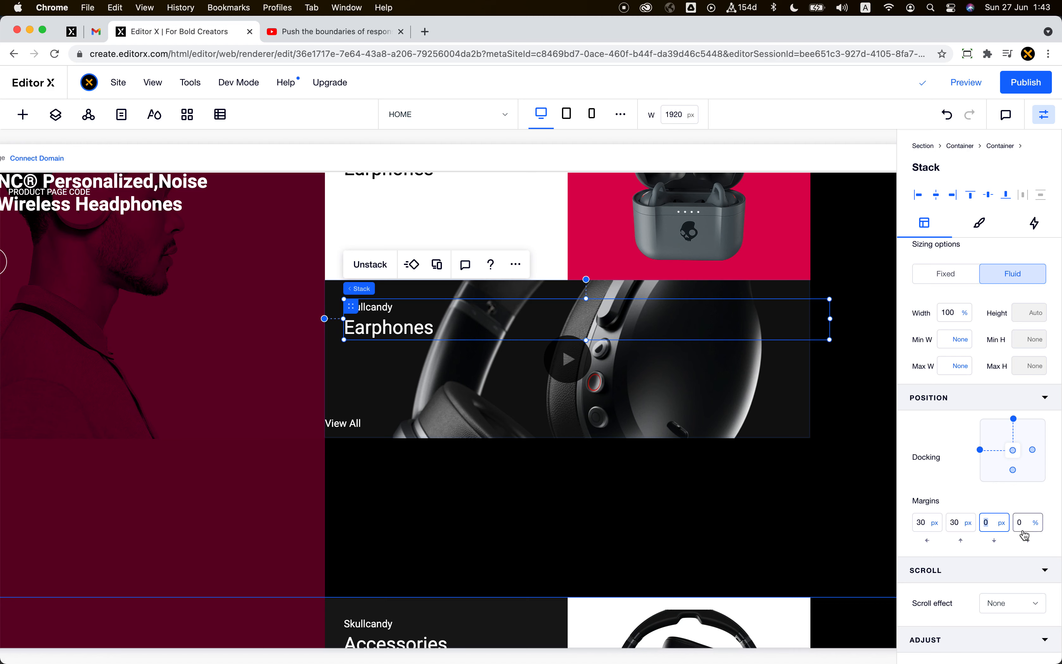
# Step: Dock the text stack to the right side as well and set its right margin to 30 px
pyautogui.click(1032, 450)
pyautogui.click(1026, 530)
pyautogui.write('30 px')
pyautogui.press('Tab')
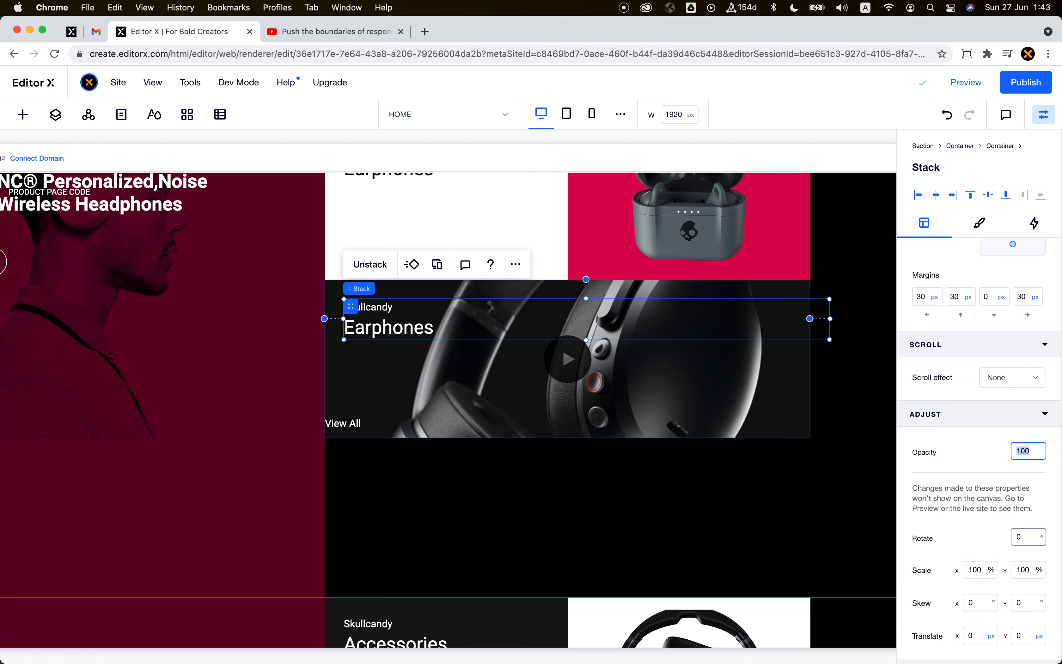
# Step: Set the left margin of the View All button over the video to 30 px and its top margin to 10 px
pyautogui.click(368, 423)
pyautogui.scroll(-7, 939, 382)
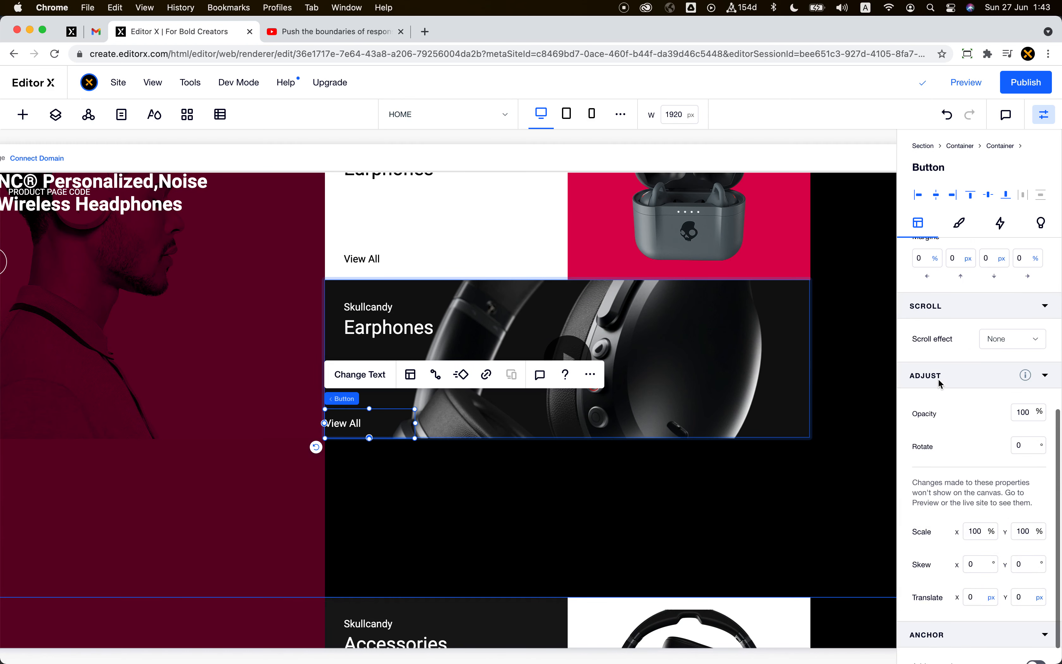
pyautogui.scroll(7, 965, 375)
pyautogui.click(930, 559)
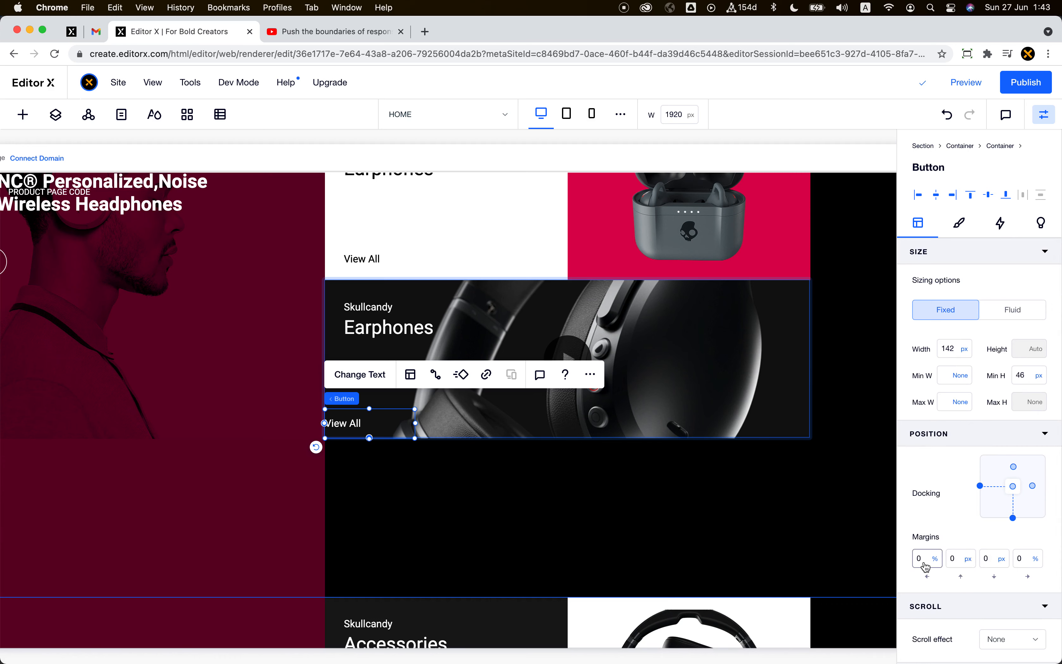
pyautogui.click(962, 561)
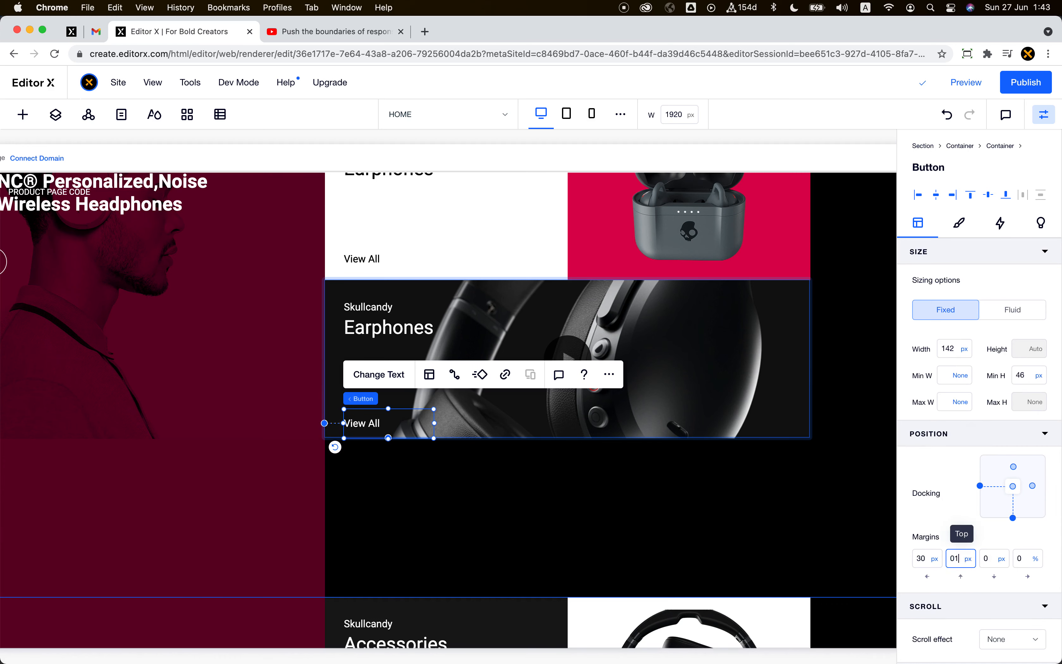
pyautogui.write('10')
pyautogui.press('Return')
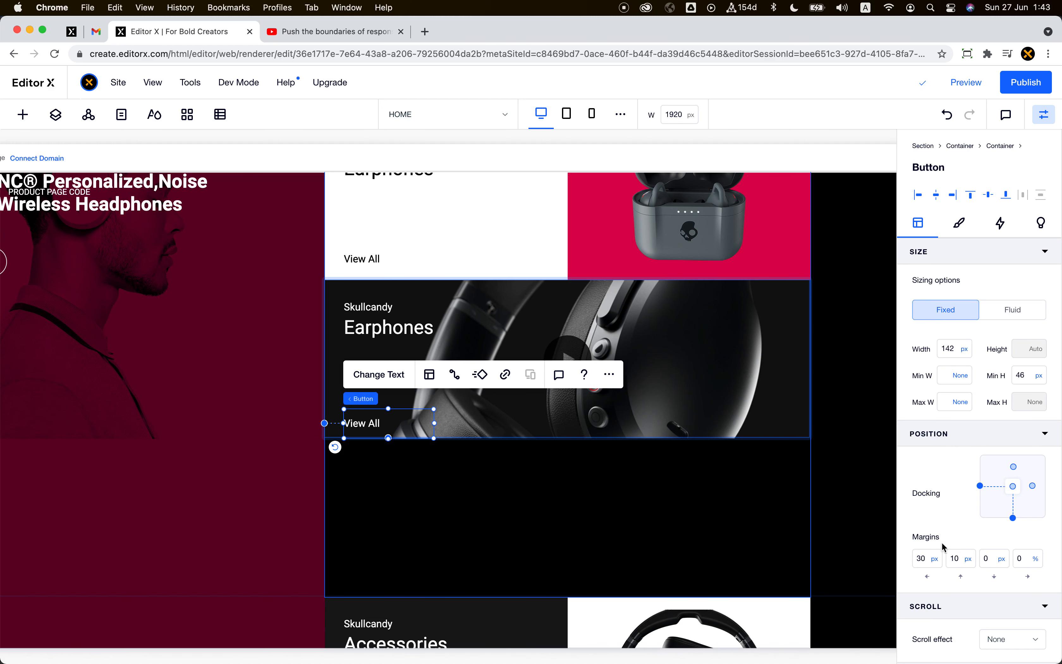
# Step: Reset the View All button's top margin to 0 px and set its bottom margin to 10 px
pyautogui.click(961, 558)
pyautogui.write('0')
pyautogui.press('Tab')
pyautogui.write('10')
pyautogui.press('Tab')
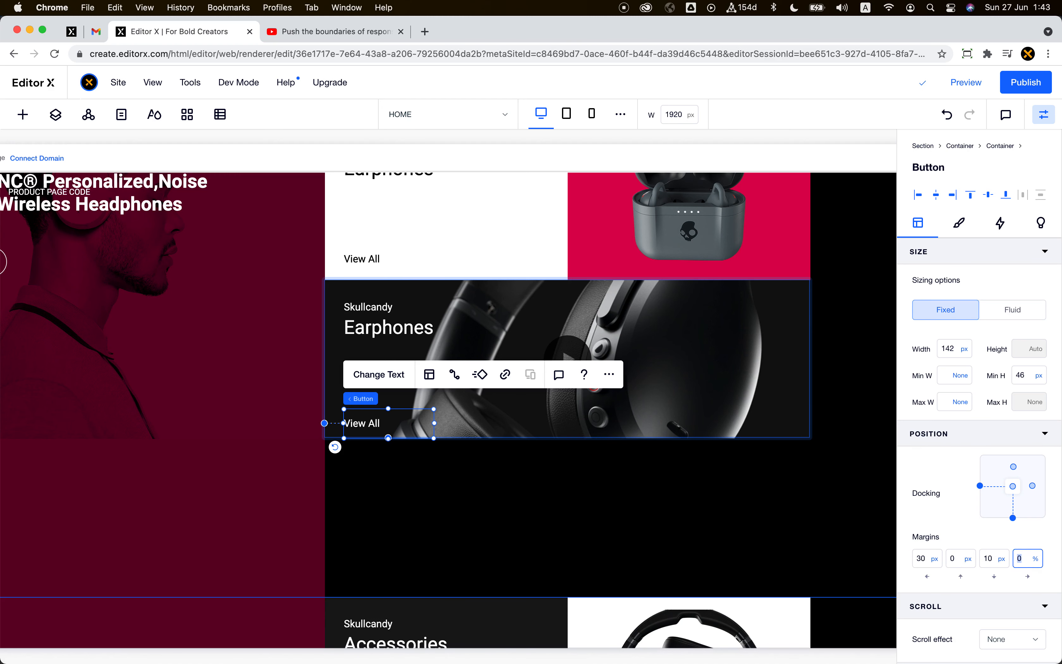
# Step: Copy the beige earbuds image container from the finished product grid further down the page
pyautogui.click(613, 521)
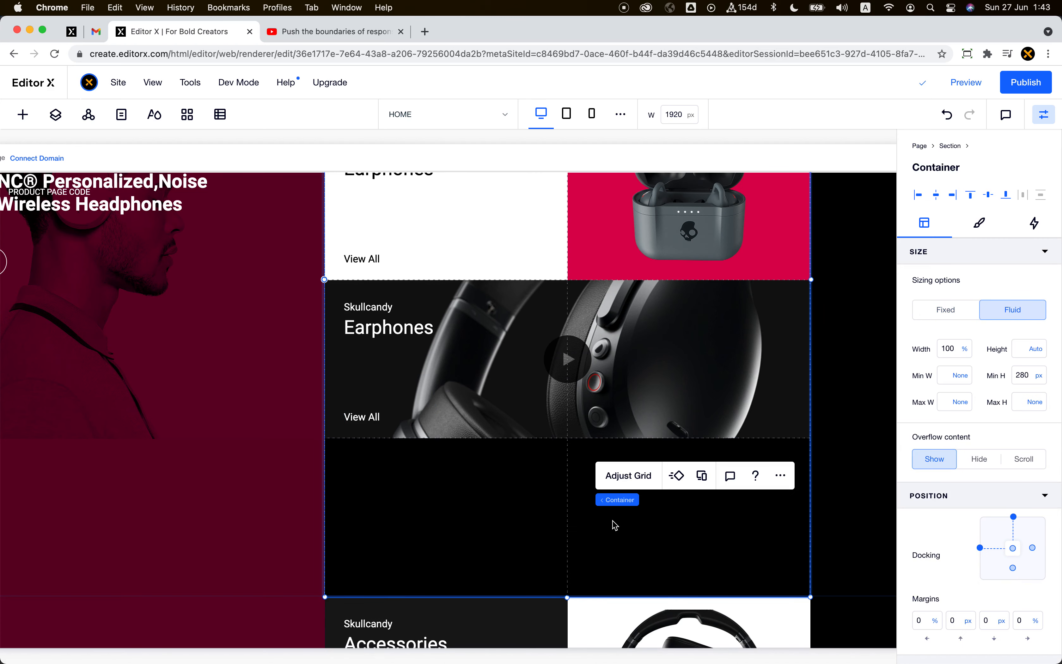
pyautogui.scroll(-10, 612, 520)
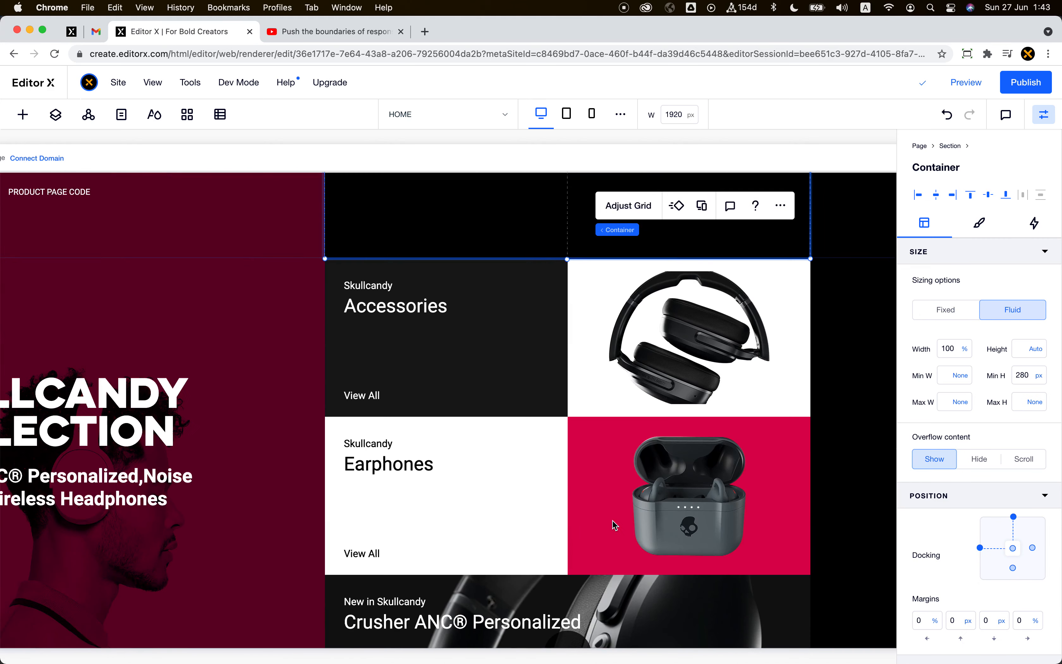
pyautogui.scroll(-3, 614, 525)
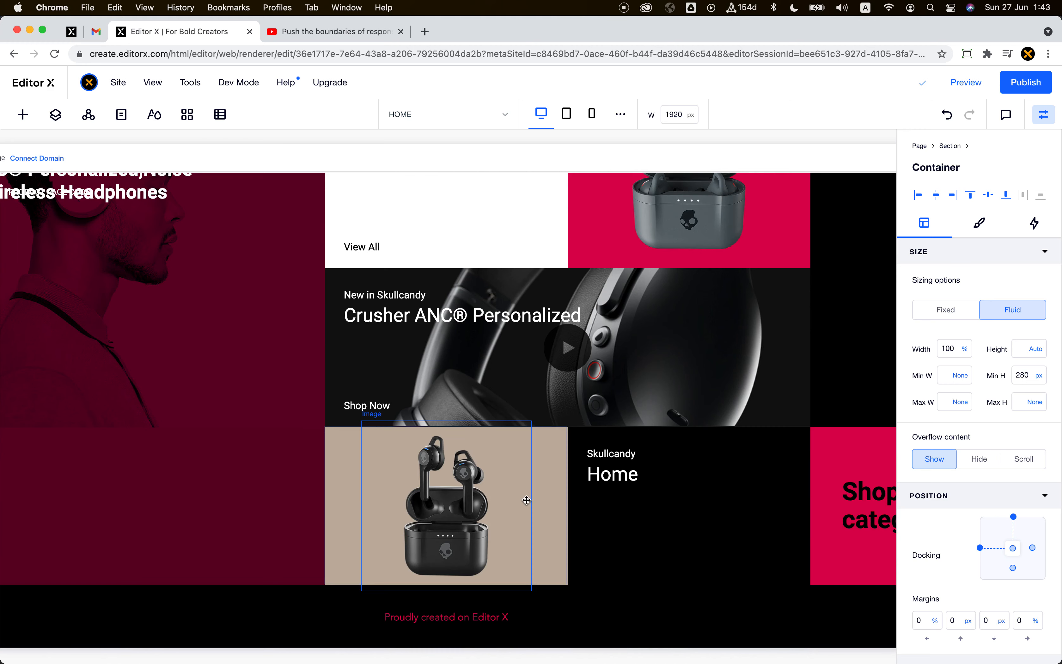
pyautogui.click(553, 483)
pyautogui.click(506, 392)
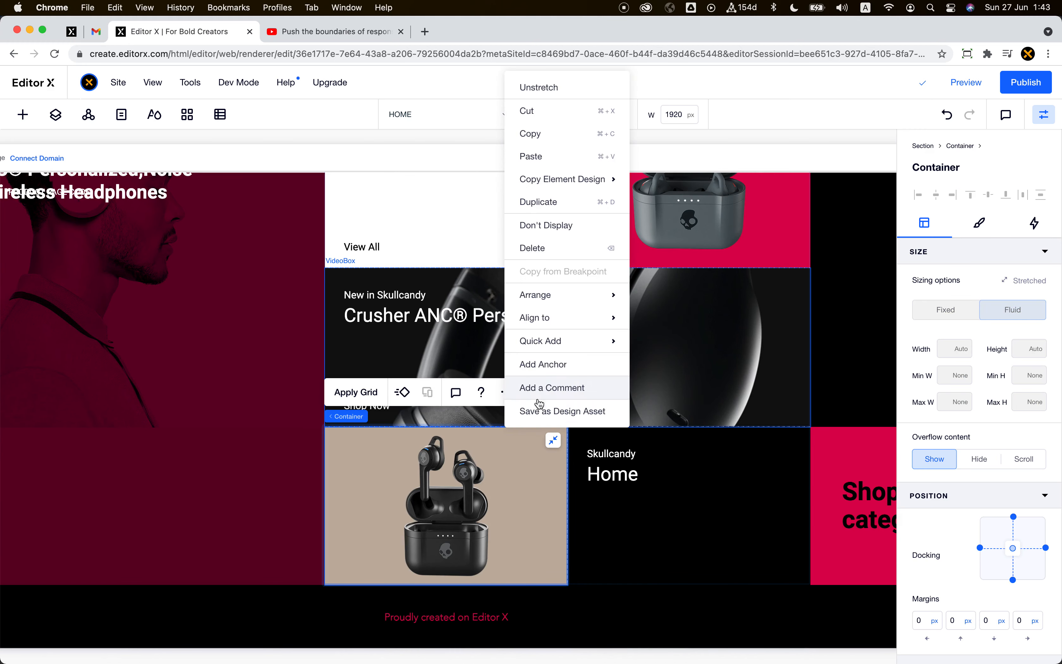
pyautogui.click(568, 113)
# Step: Select the section holding the new grid and add a blank section below it
pyautogui.click(406, 302)
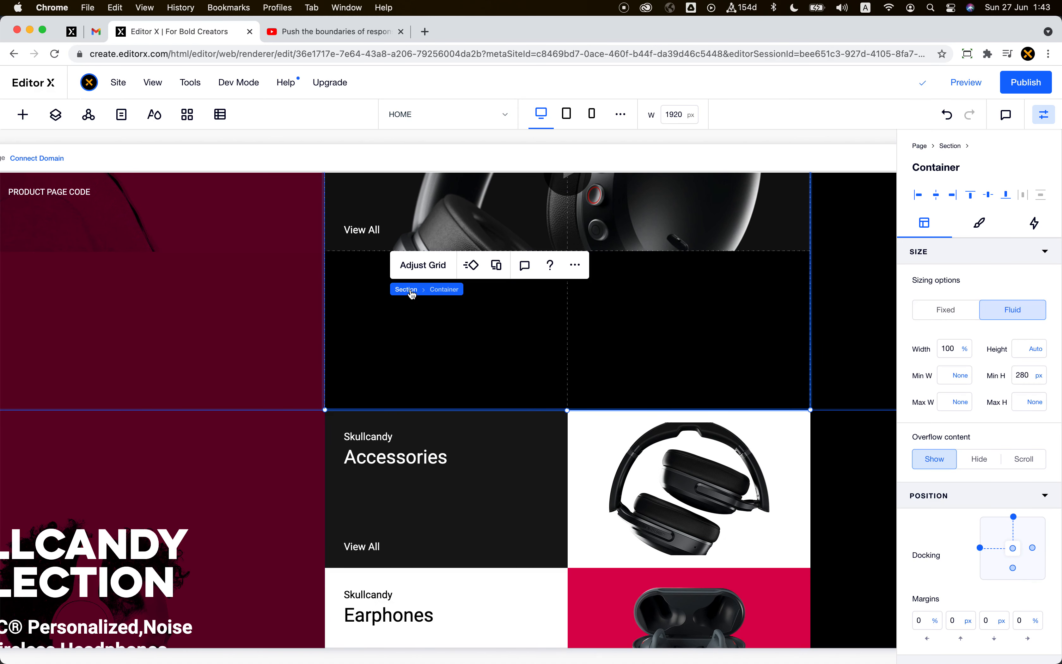
pyautogui.click(408, 290)
pyautogui.click(445, 410)
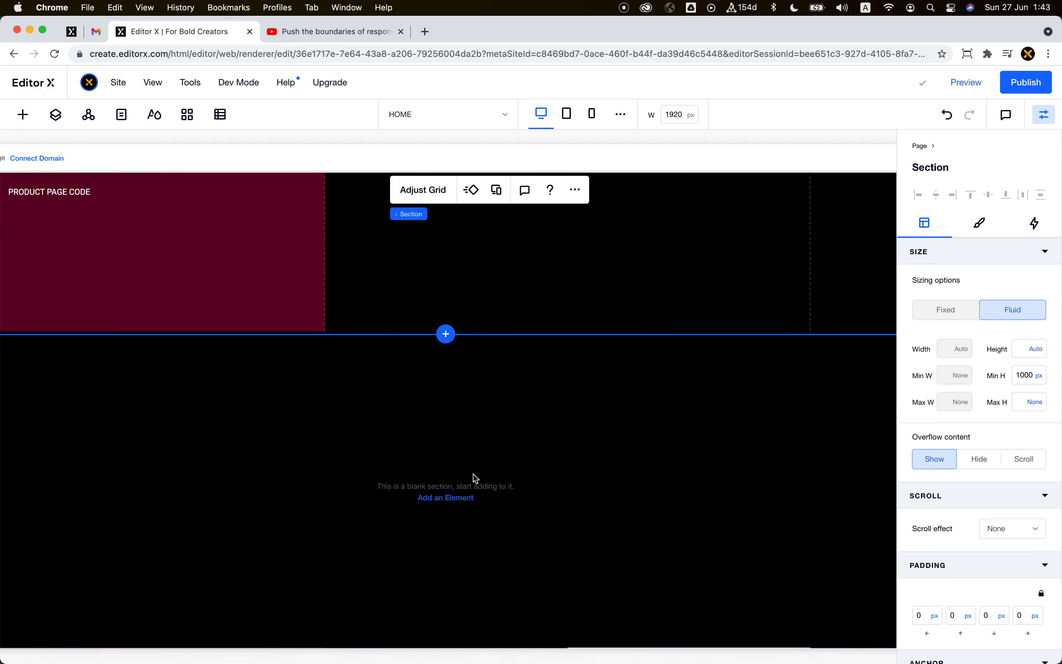
pyautogui.scroll(5, 436, 415)
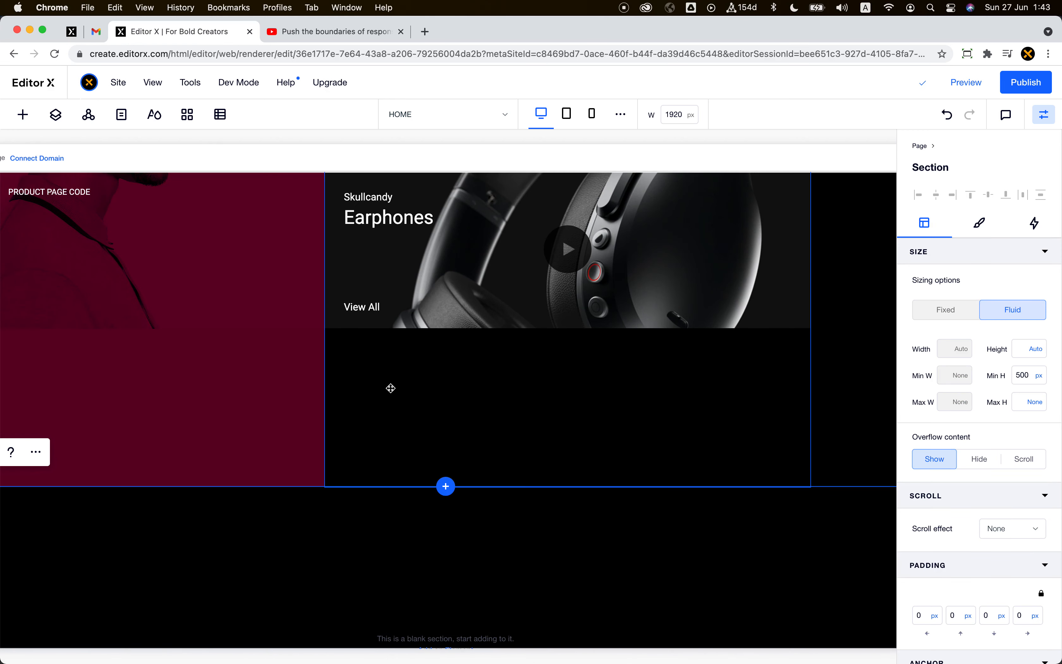
# Step: Paste the earbuds container into the grid, shrink it to about 248 × 162 px, and stretch it to fill the cell below the video's left half
pyautogui.click(388, 382)
pyautogui.rightClick(389, 382)
pyautogui.click(429, 182)
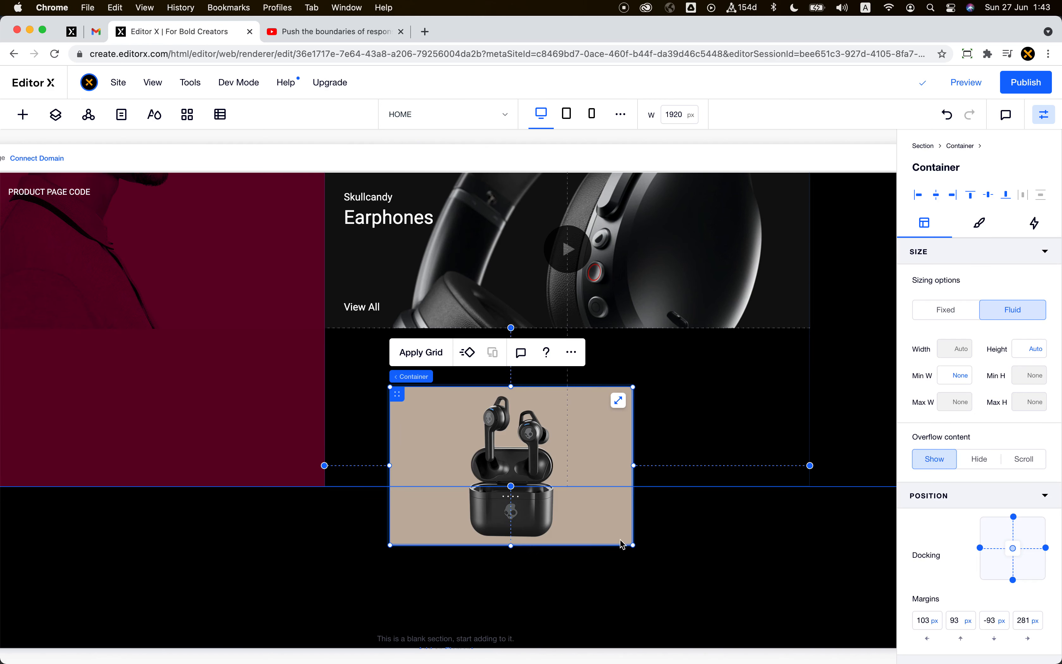
pyautogui.moveTo(633, 544); pyautogui.dragTo(550, 490)
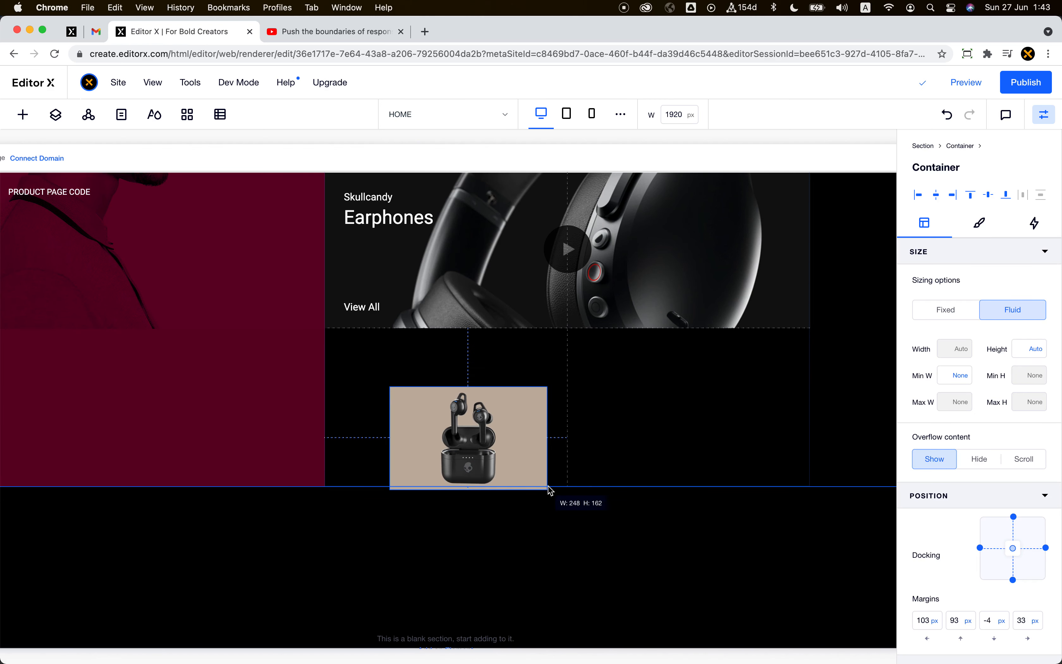
pyautogui.click(533, 402)
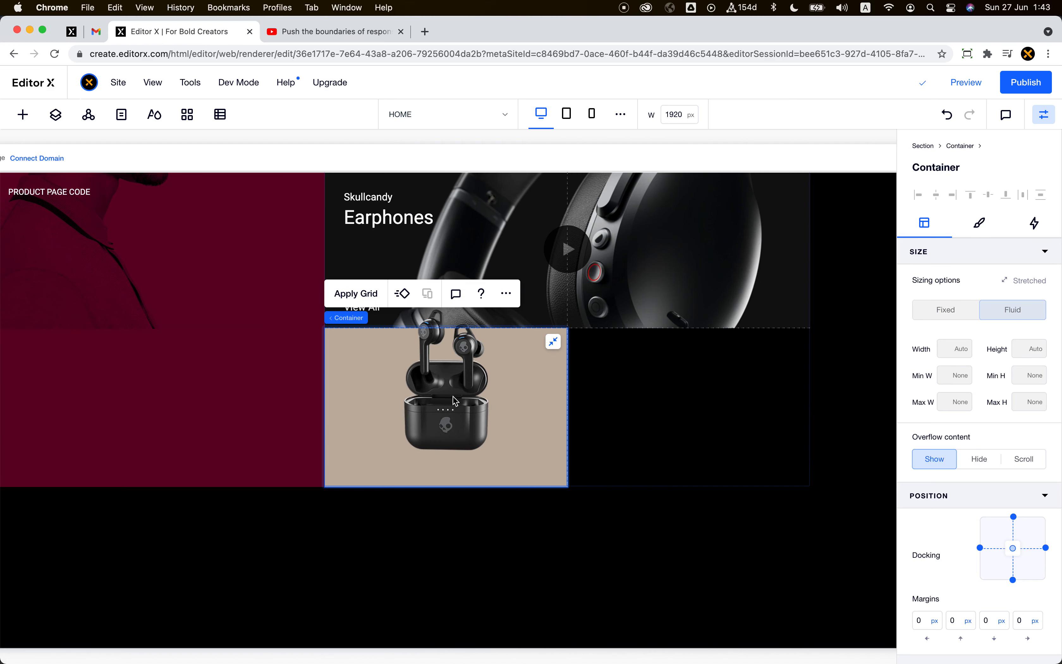
# Step: Undo the stretch of the earbuds container and stretch it over its grid cell again
pyautogui.click(454, 395)
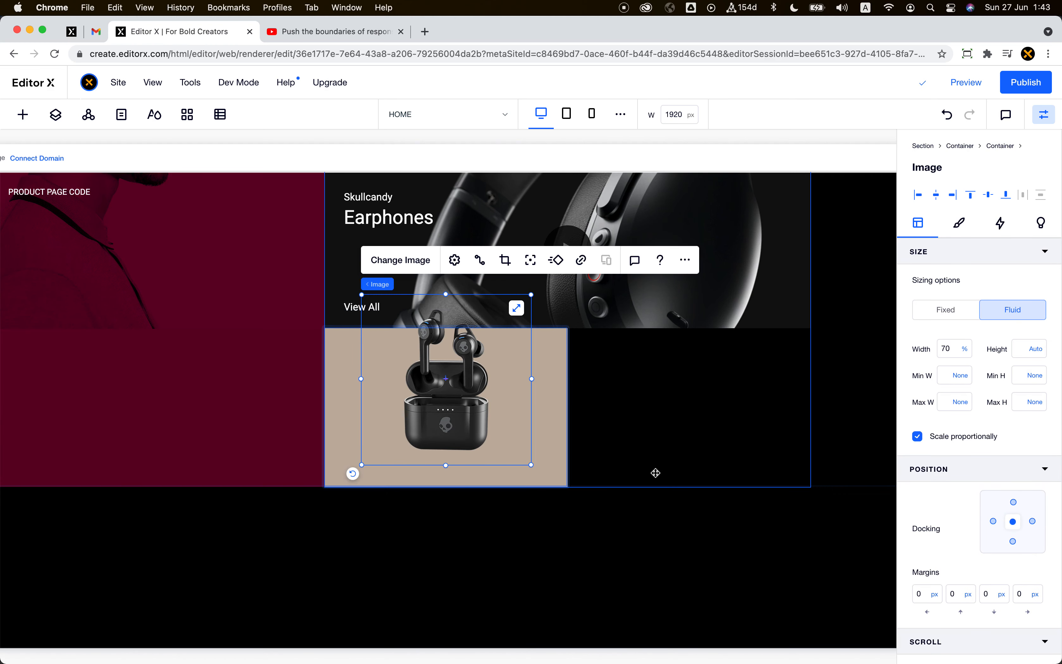
pyautogui.click(552, 410)
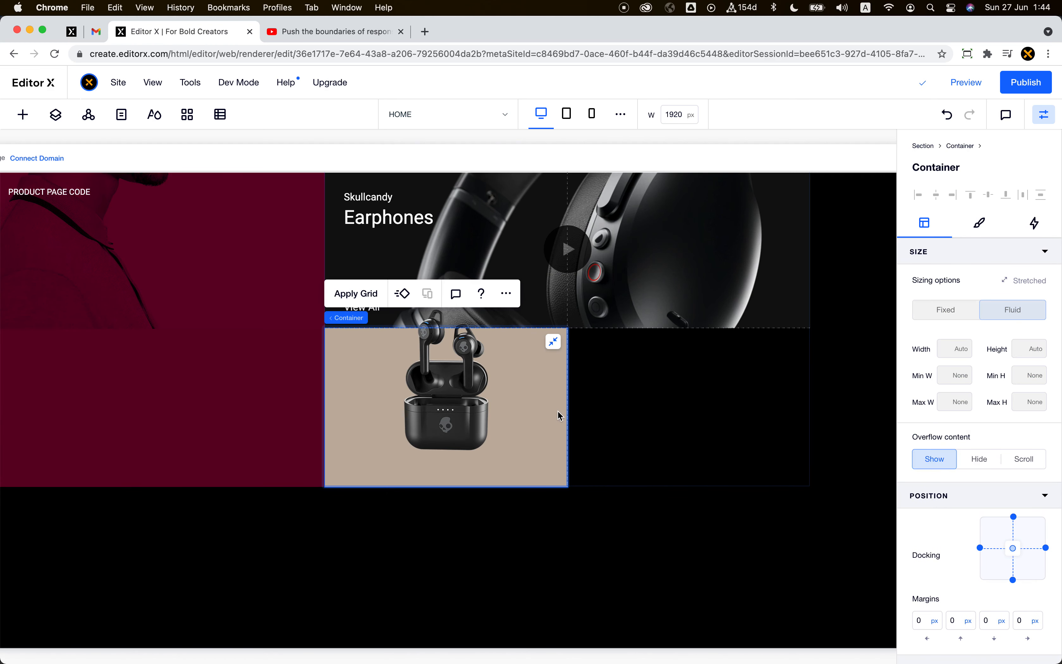
pyautogui.scroll(3, 558, 410)
pyautogui.click(947, 114)
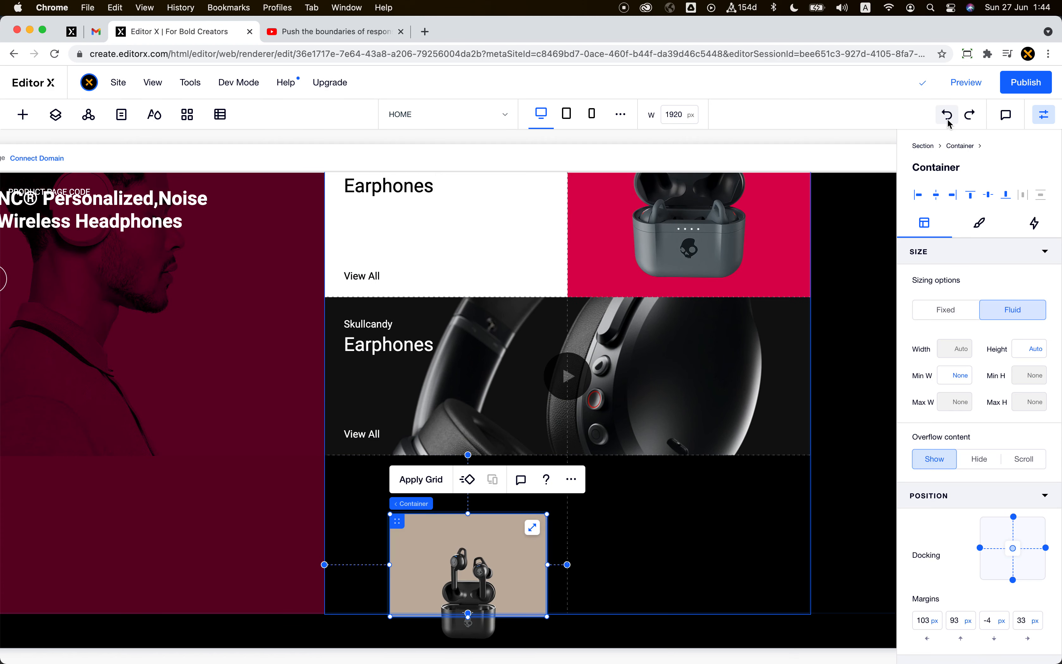
pyautogui.click(532, 529)
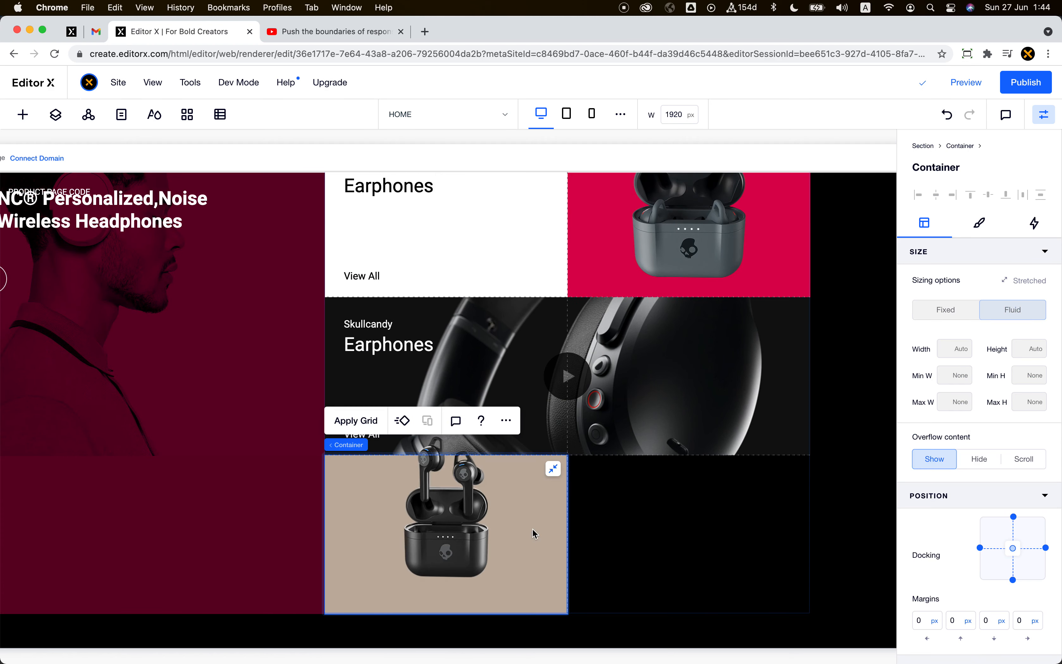
# Step: Stretch the earbuds image inside its beige container and unstretch it again to bring it within the cell
pyautogui.click(511, 491)
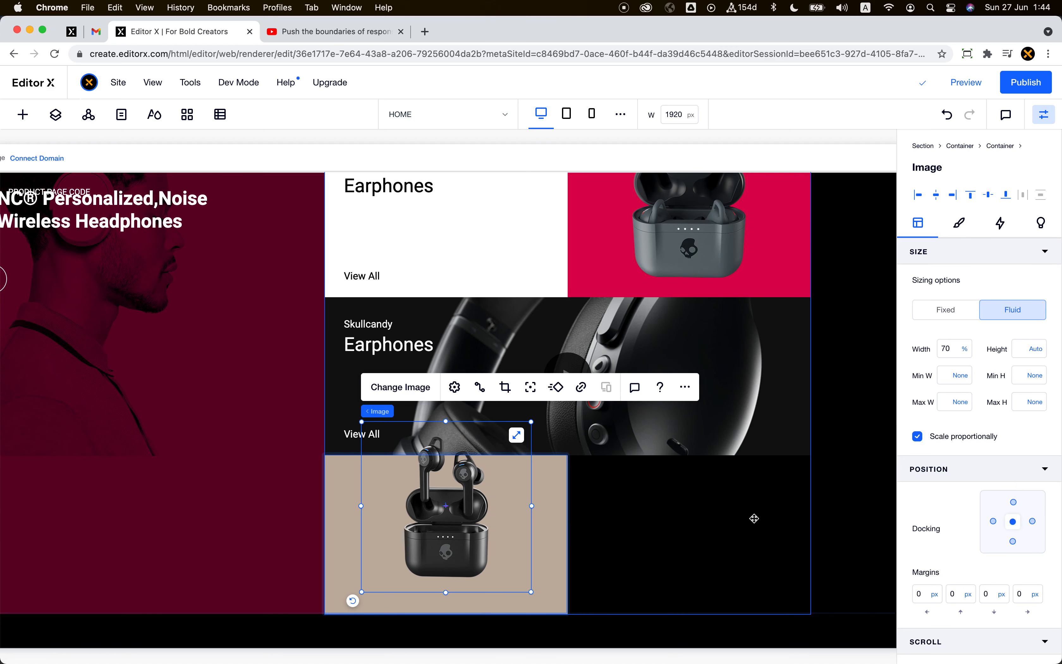
pyautogui.scroll(-2, 754, 518)
pyautogui.click(518, 368)
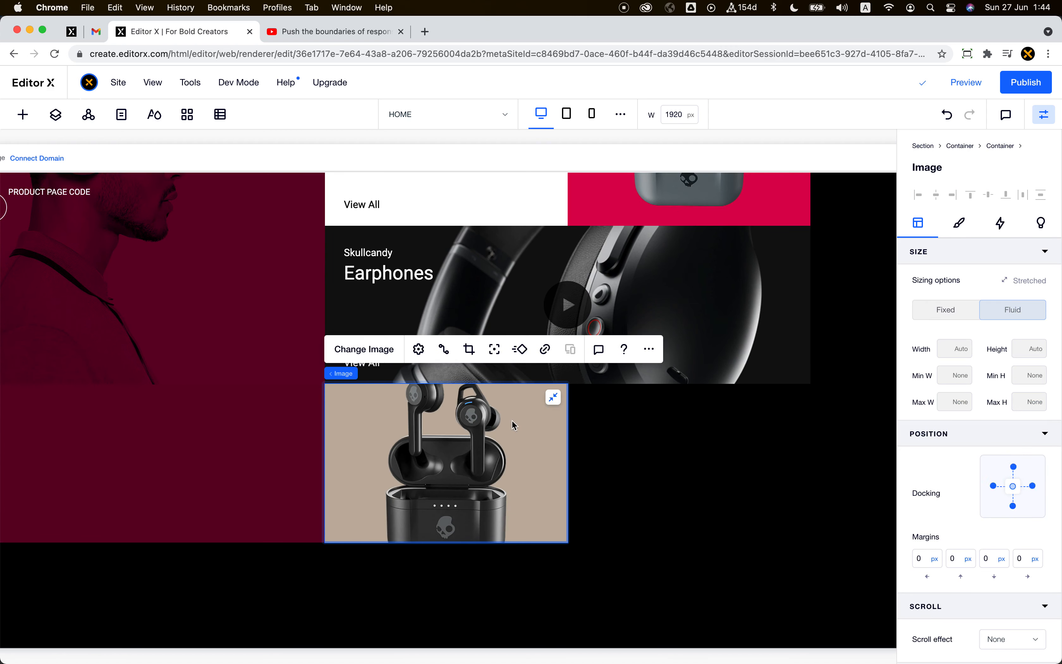
pyautogui.click(552, 402)
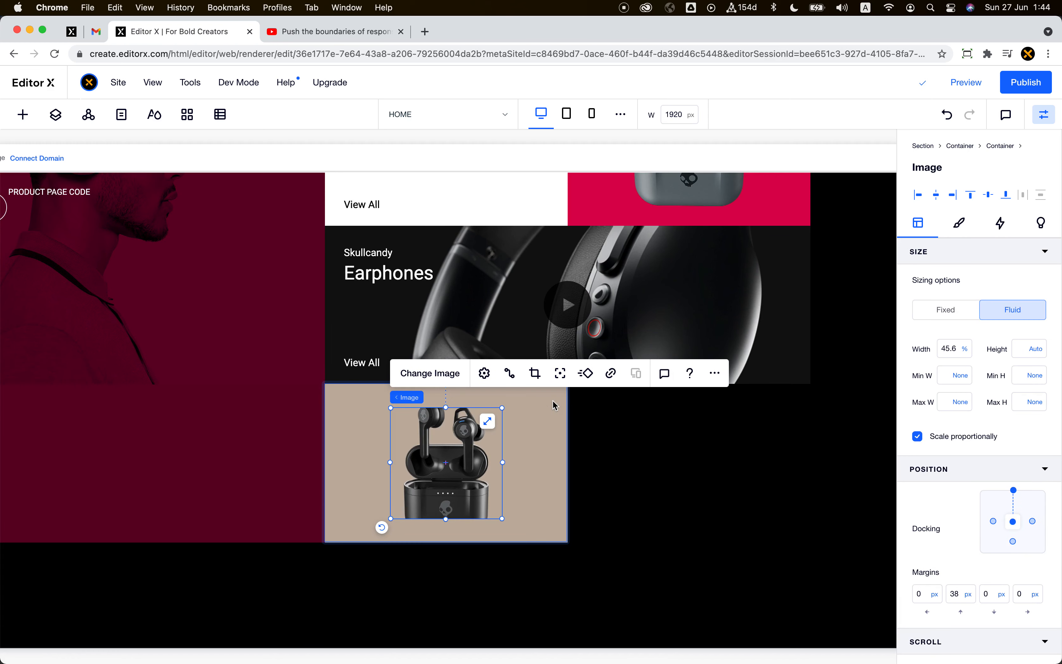
# Step: Set the earbuds image's width to 60% and its top margin to 0 px
pyautogui.click(958, 353)
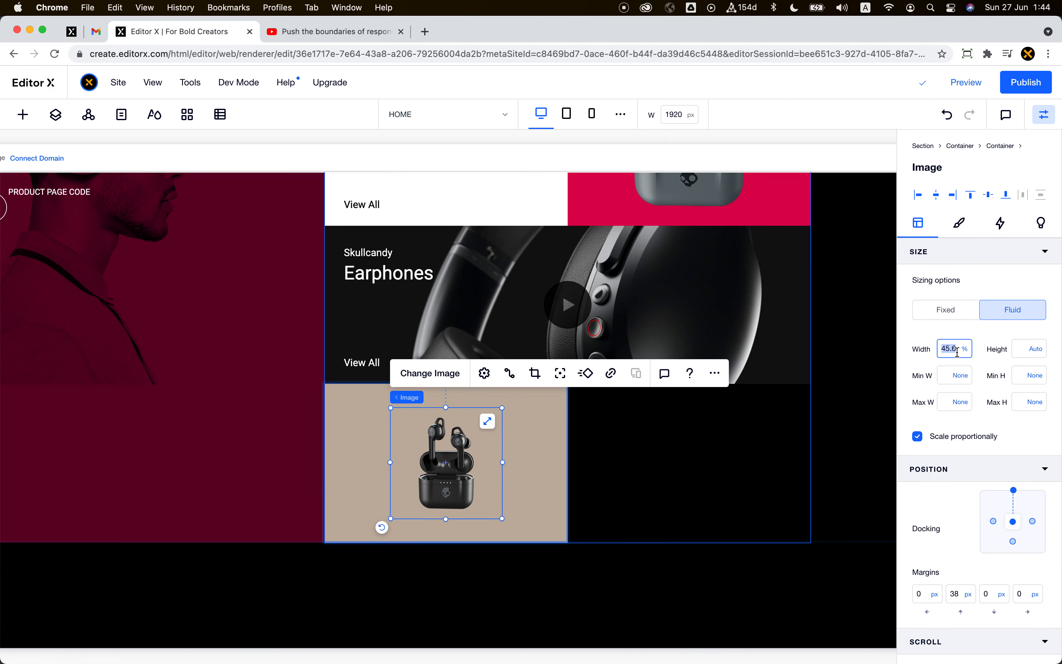
pyautogui.press('Return')
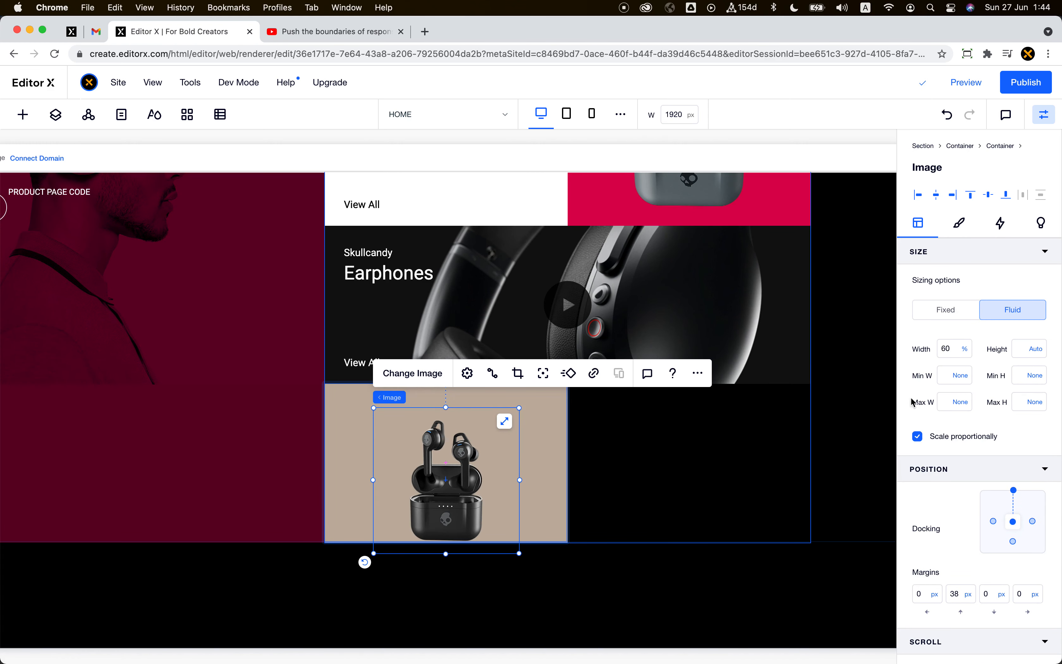
pyautogui.click(966, 595)
pyautogui.write('0')
pyautogui.press('Tab')
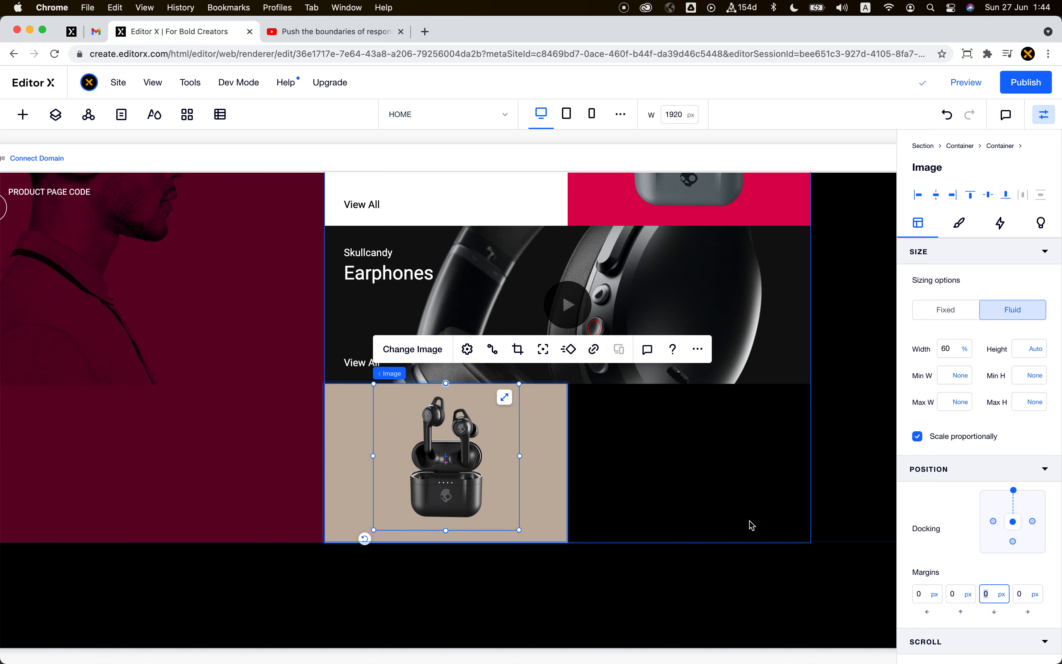
pyautogui.click(750, 521)
pyautogui.click(501, 468)
pyautogui.click(528, 434)
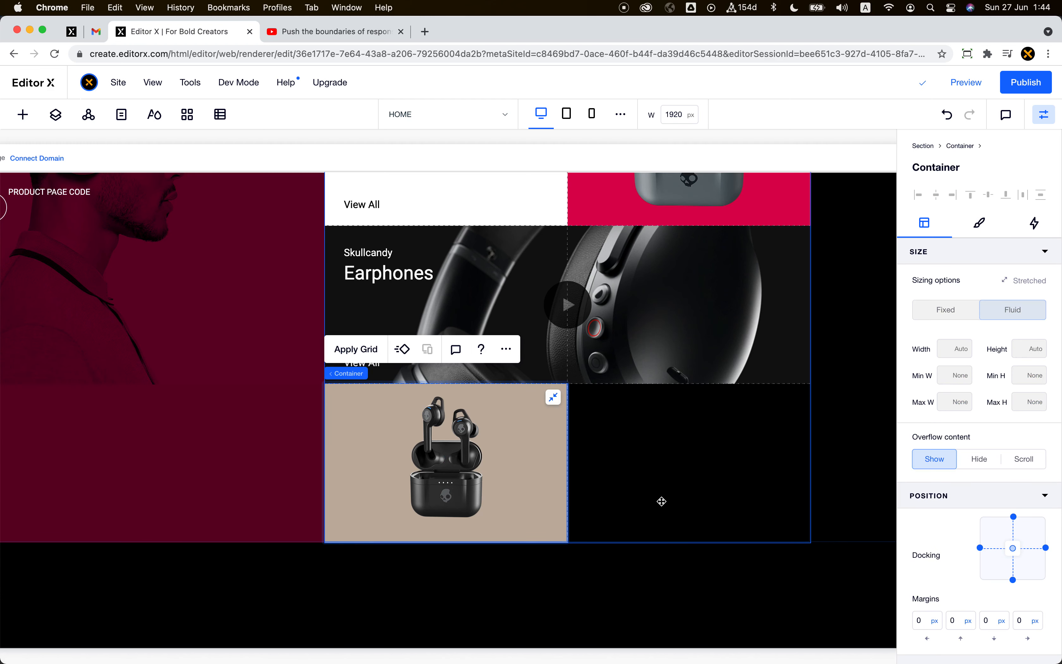
# Step: Open the card container's 2x4 grid for editing, inspect its rows and columns, and close grid editing without changes
pyautogui.click(658, 500)
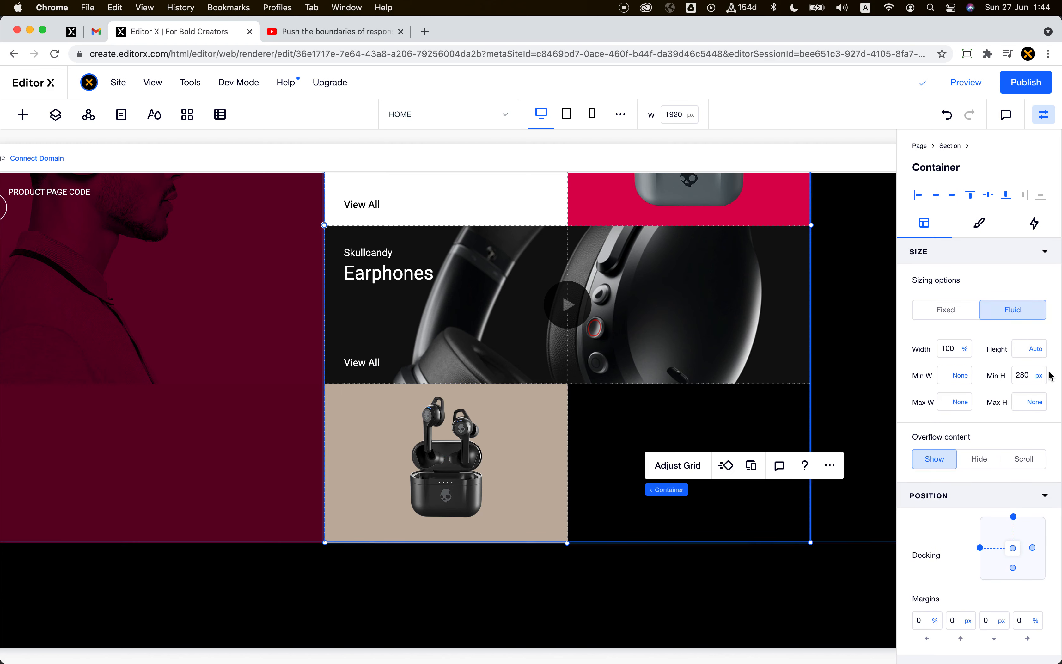
pyautogui.click(678, 469)
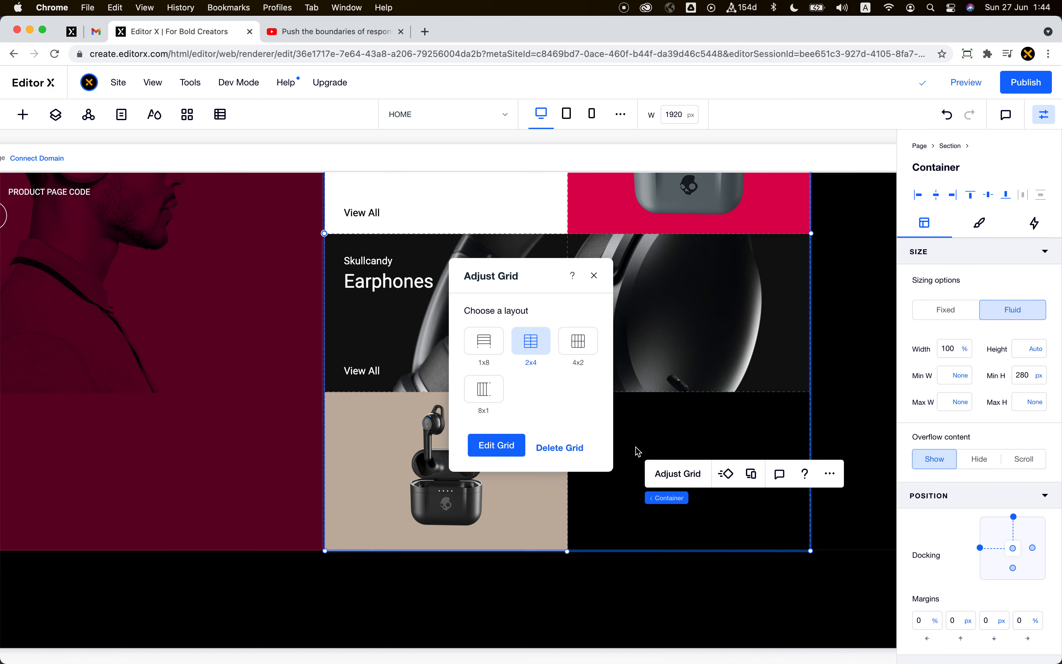
pyautogui.click(495, 448)
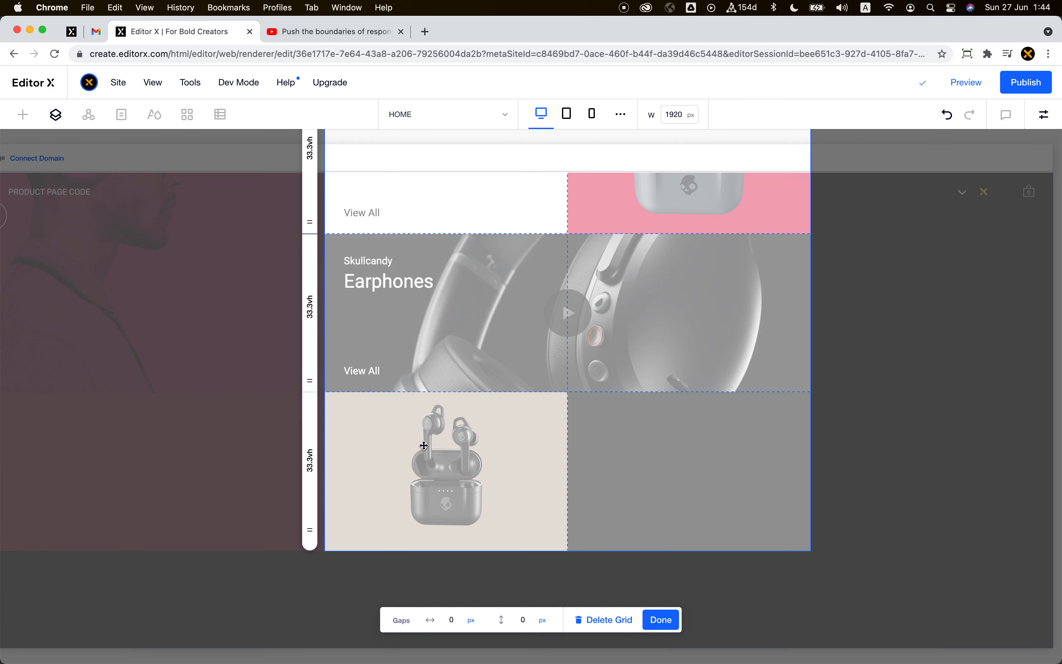
pyautogui.scroll(6, 424, 445)
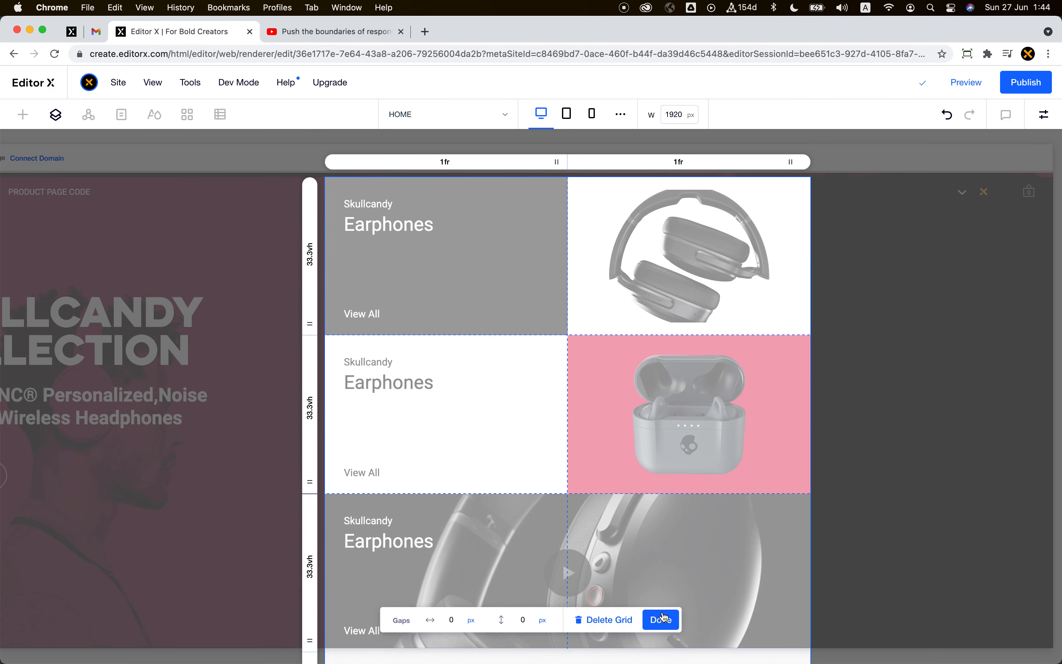
pyautogui.click(661, 620)
# Step: Copy the dark Earphones card from the first cell of the rebuilt grid
pyautogui.scroll(-3, 659, 483)
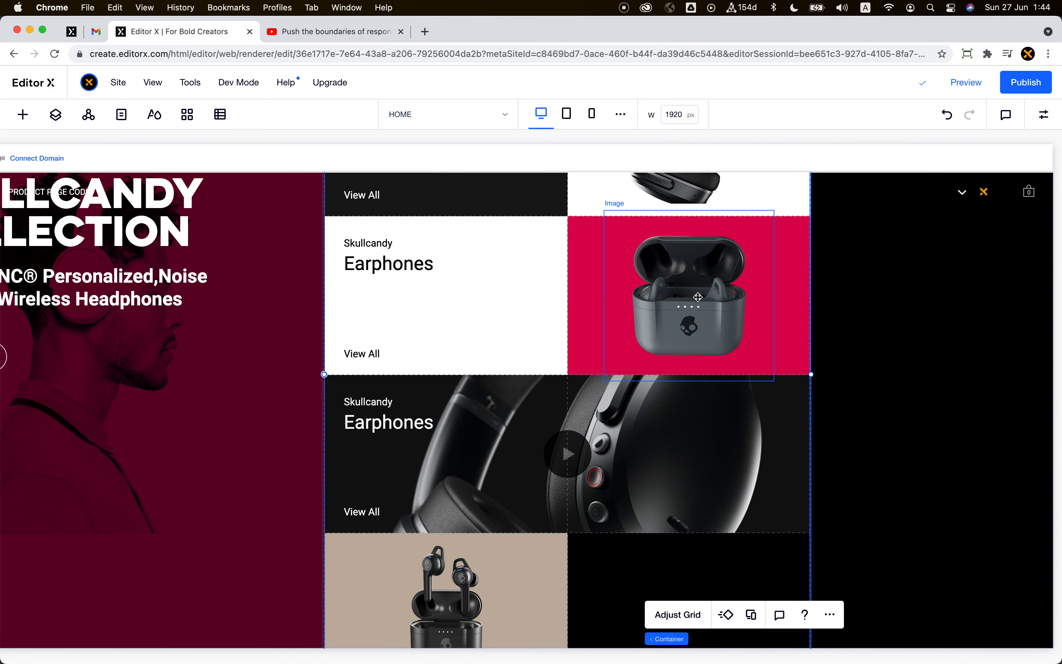
pyautogui.click(695, 297)
pyautogui.scroll(3, 458, 296)
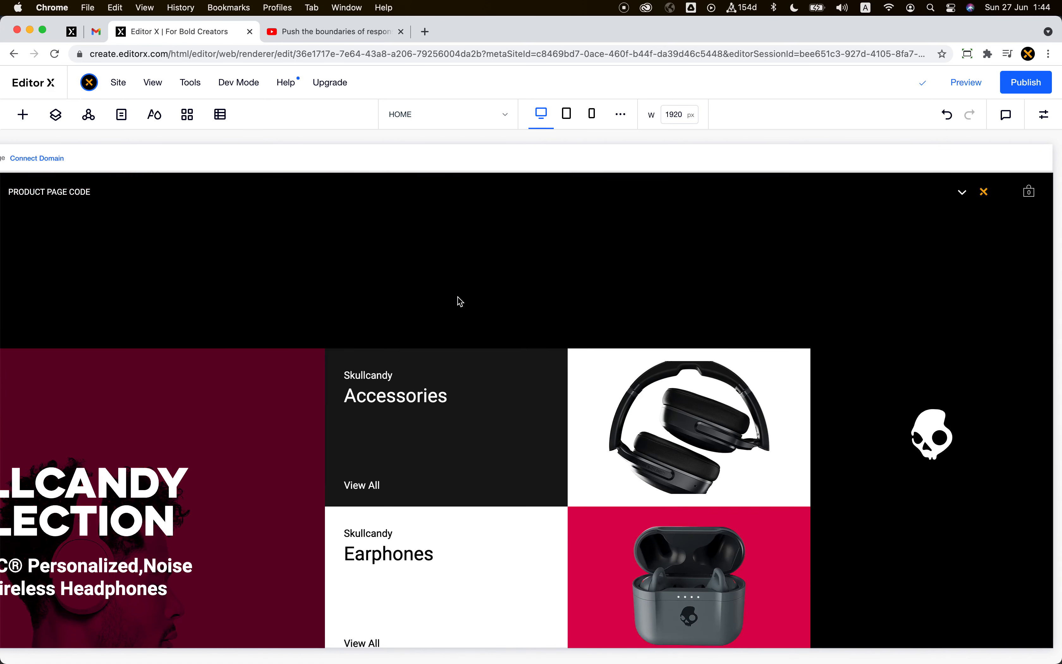
pyautogui.scroll(-5, 459, 302)
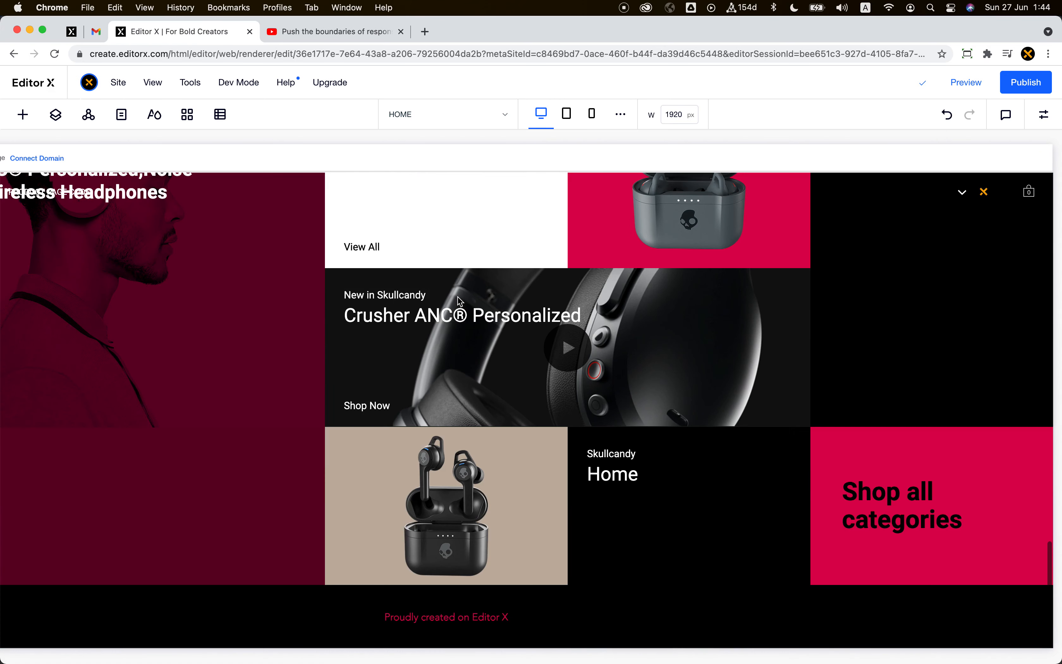
pyautogui.scroll(7, 654, 559)
pyautogui.click(654, 559)
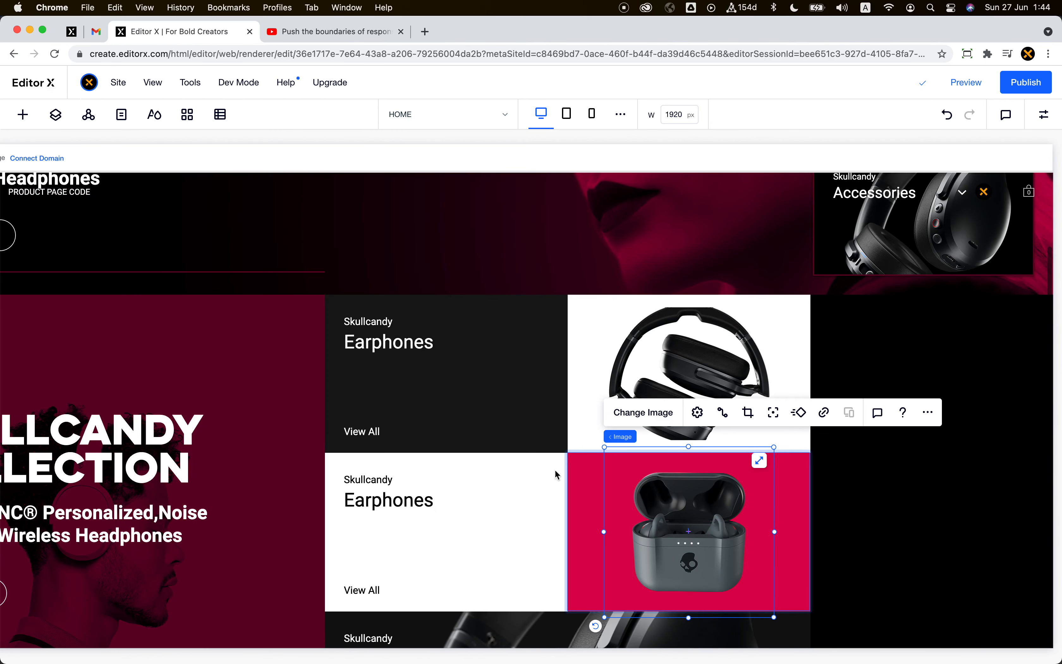
pyautogui.click(497, 392)
pyautogui.rightClick(498, 391)
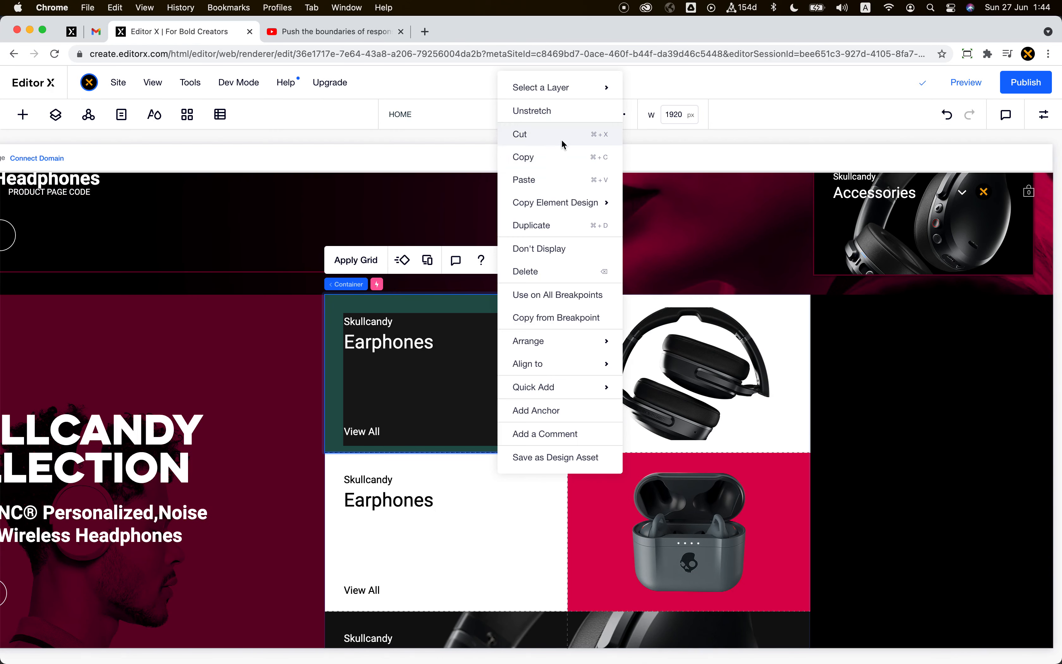
pyautogui.click(566, 156)
# Step: Paste the card into the grid's empty cell beside the beige earbuds container and stretch it to fill that cell
pyautogui.scroll(-8, 684, 308)
pyautogui.scroll(-2, 685, 308)
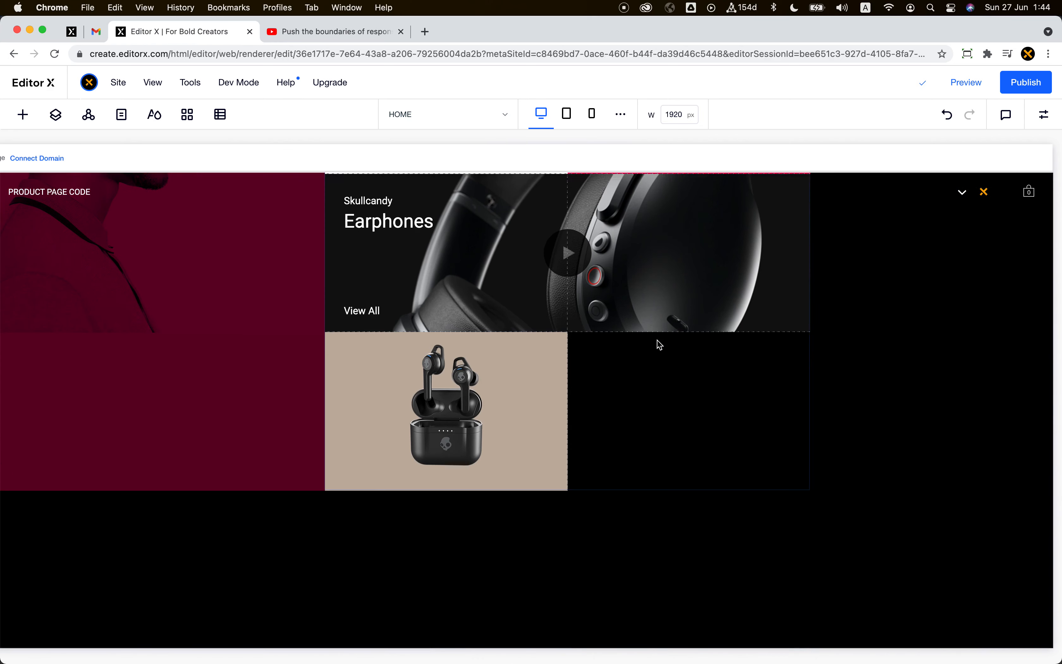
pyautogui.click(584, 354)
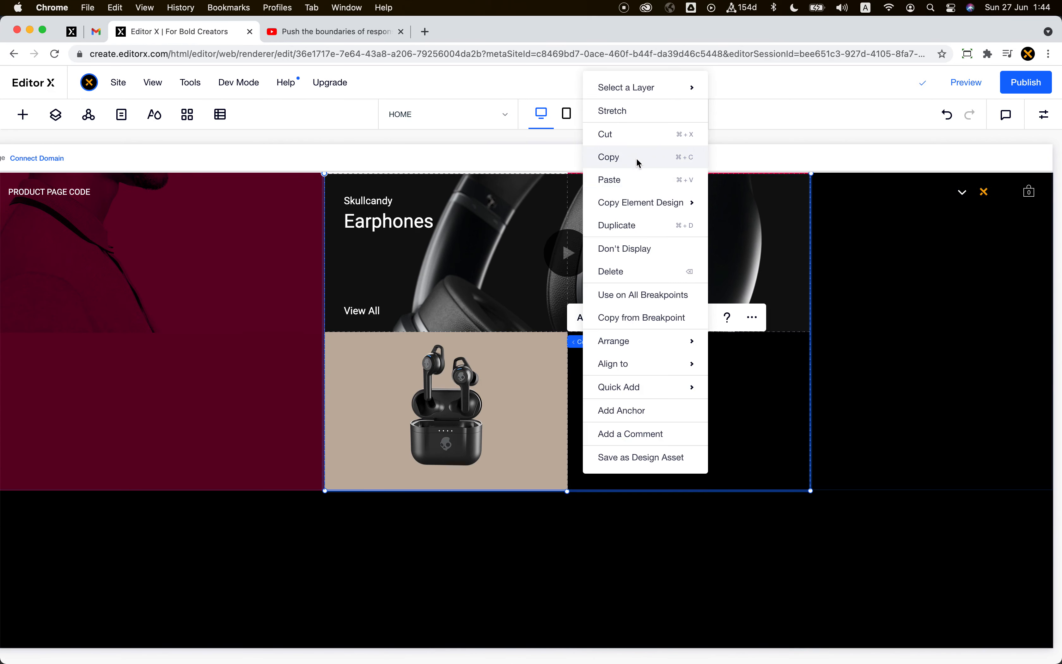
pyautogui.click(639, 180)
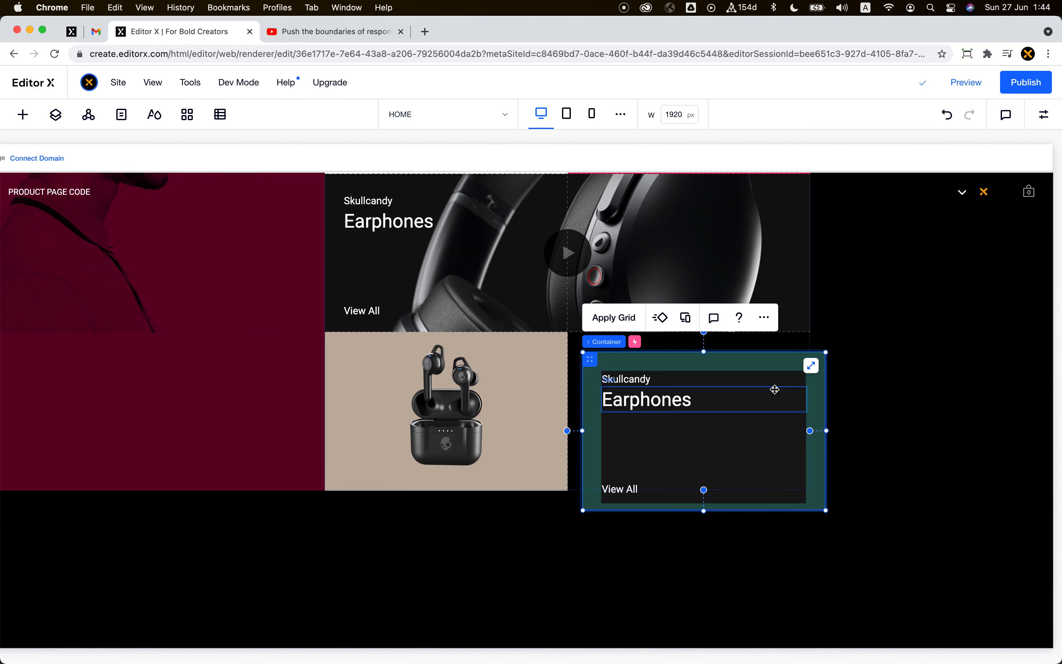
pyautogui.click(811, 367)
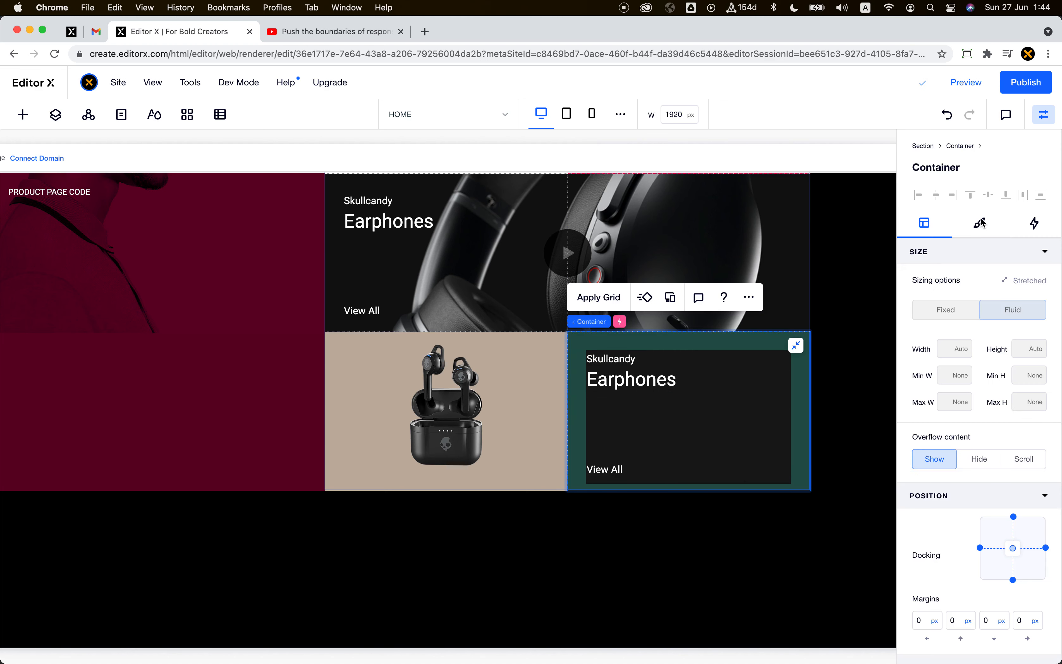
# Step: Set the pasted Earphones card's background color to black
pyautogui.click(983, 223)
pyautogui.click(955, 308)
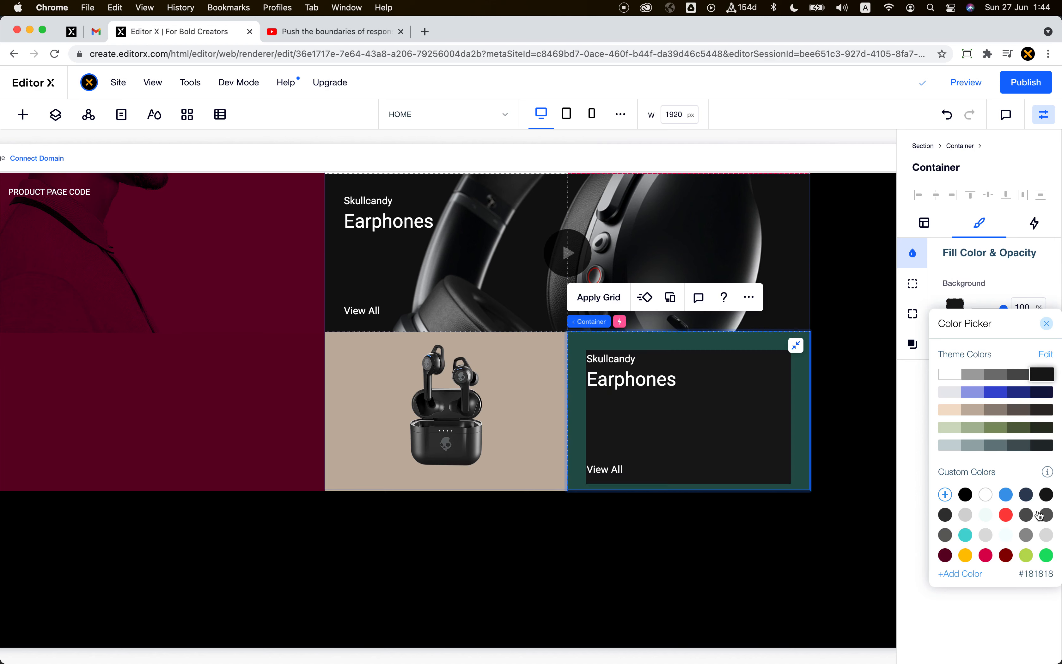
pyautogui.click(1026, 494)
pyautogui.click(965, 494)
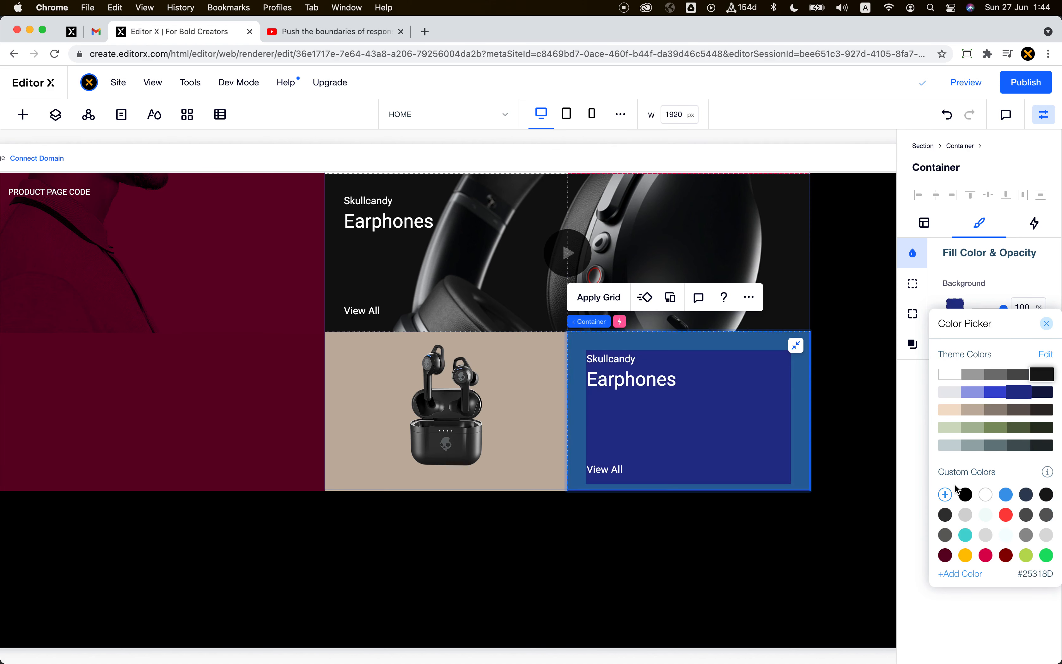
pyautogui.click(990, 294)
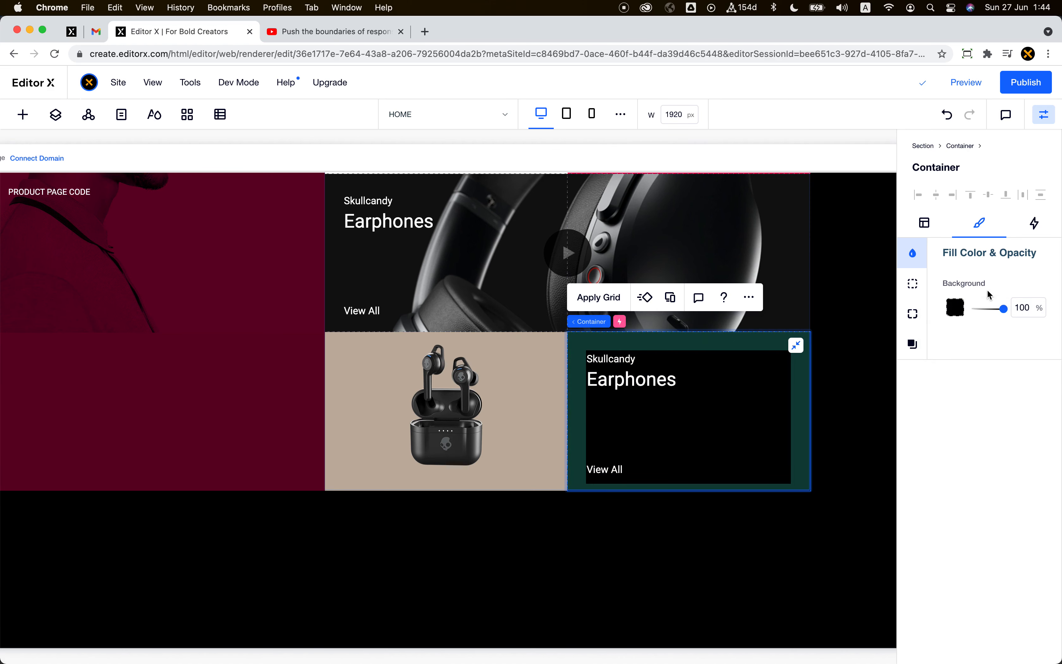
pyautogui.click(851, 377)
# Step: Compare the rebuilt card grid with the original category section further down the page, including its logo column
pyautogui.scroll(-5, 852, 387)
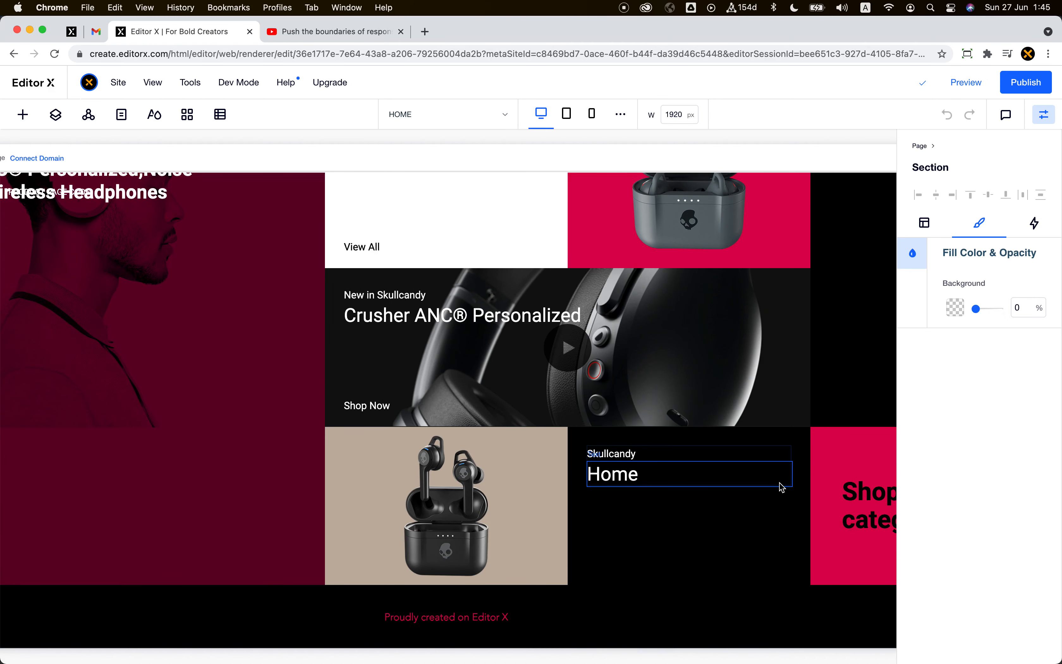
pyautogui.click(782, 485)
pyautogui.scroll(10, 796, 515)
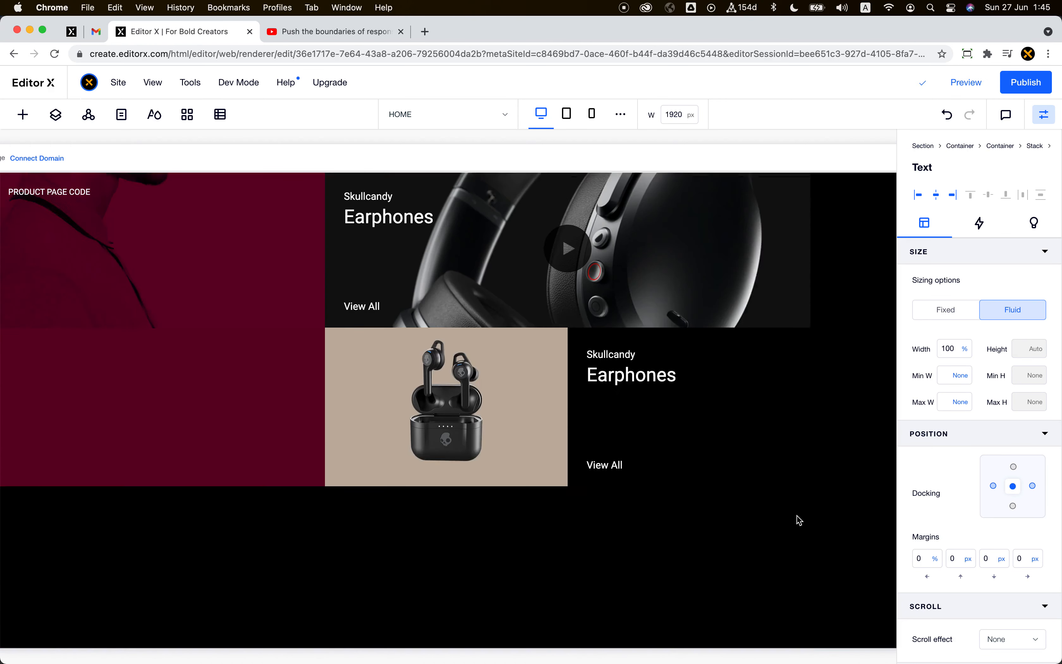
pyautogui.scroll(4, 797, 515)
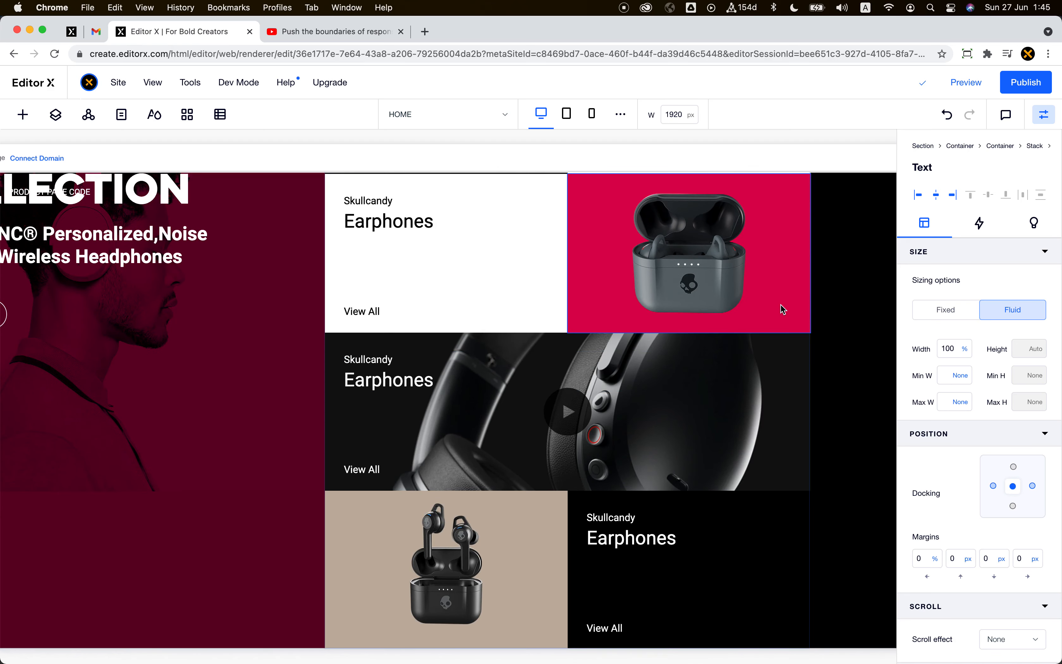
pyautogui.scroll(5, 635, 283)
pyautogui.scroll(-2, 634, 281)
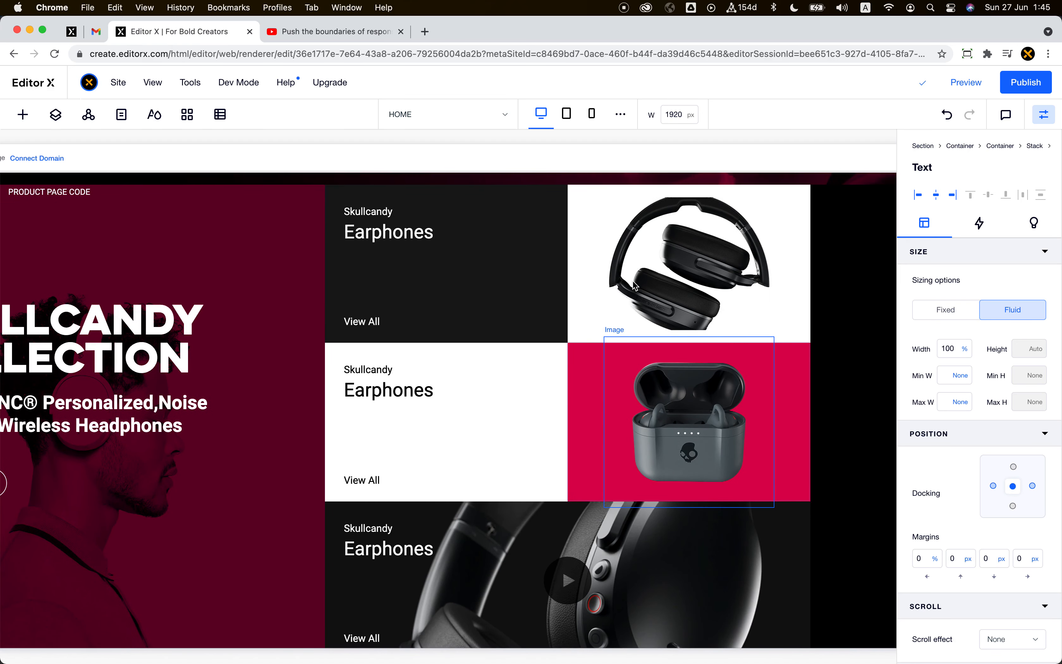
pyautogui.scroll(-5, 602, 364)
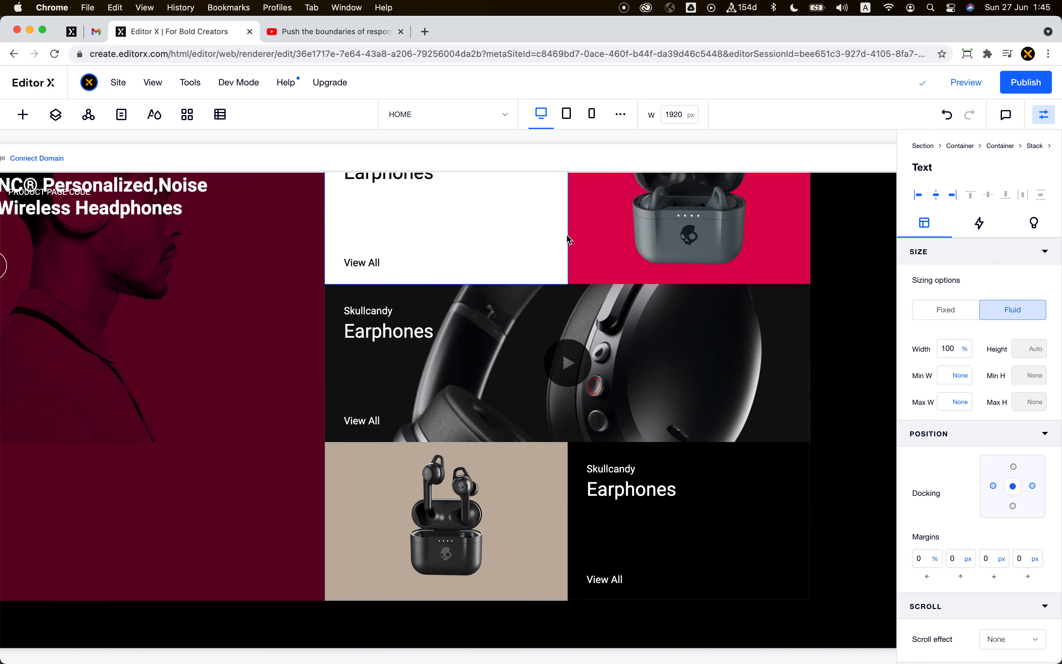
pyautogui.scroll(5, 567, 236)
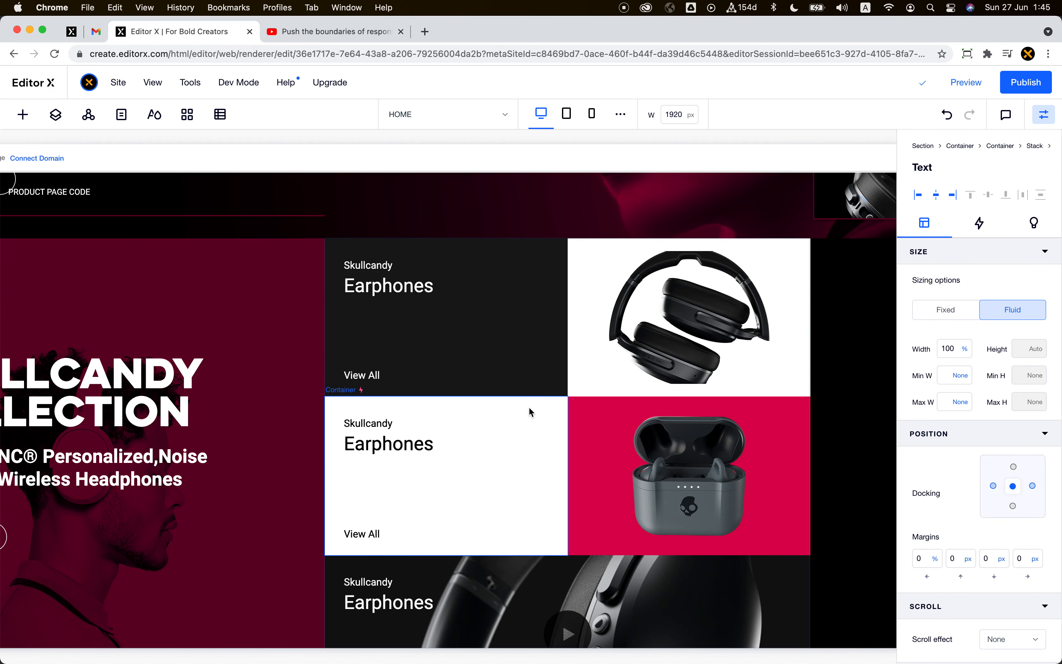
pyautogui.hscroll(-5, 294, 315)
pyautogui.scroll(-1, 306, 292)
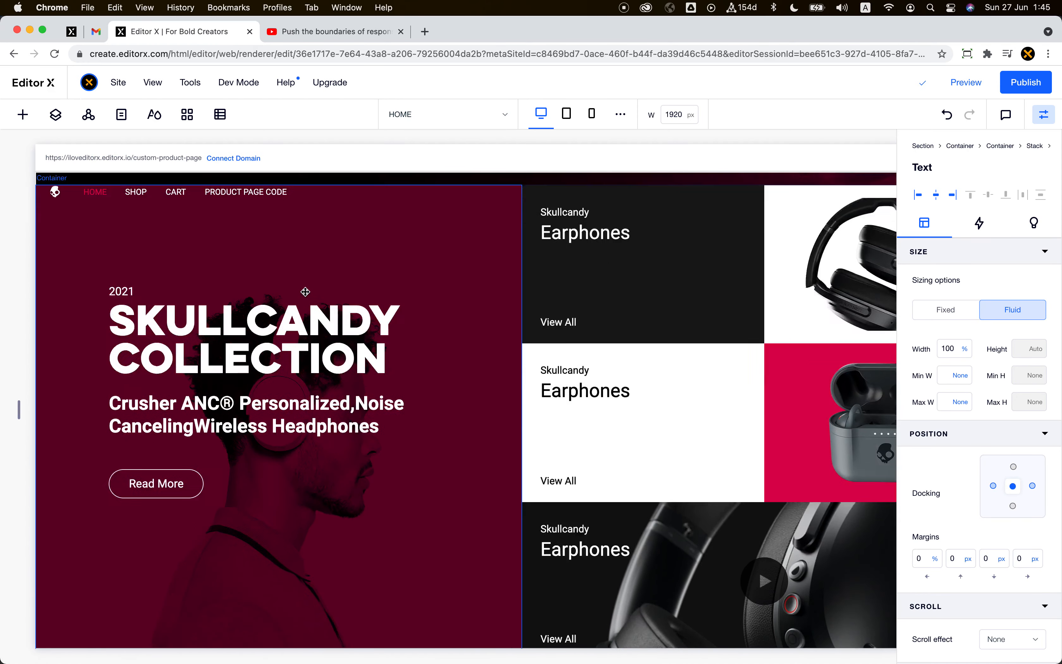
pyautogui.scroll(-5, 305, 291)
pyautogui.scroll(6, 353, 356)
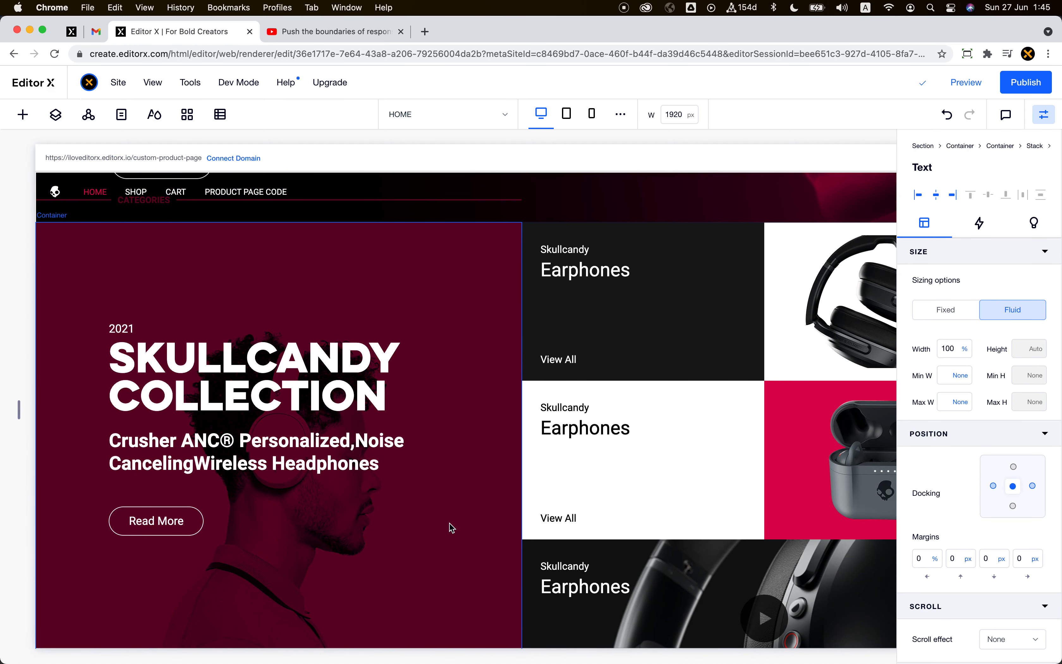
pyautogui.hscroll(10, 450, 522)
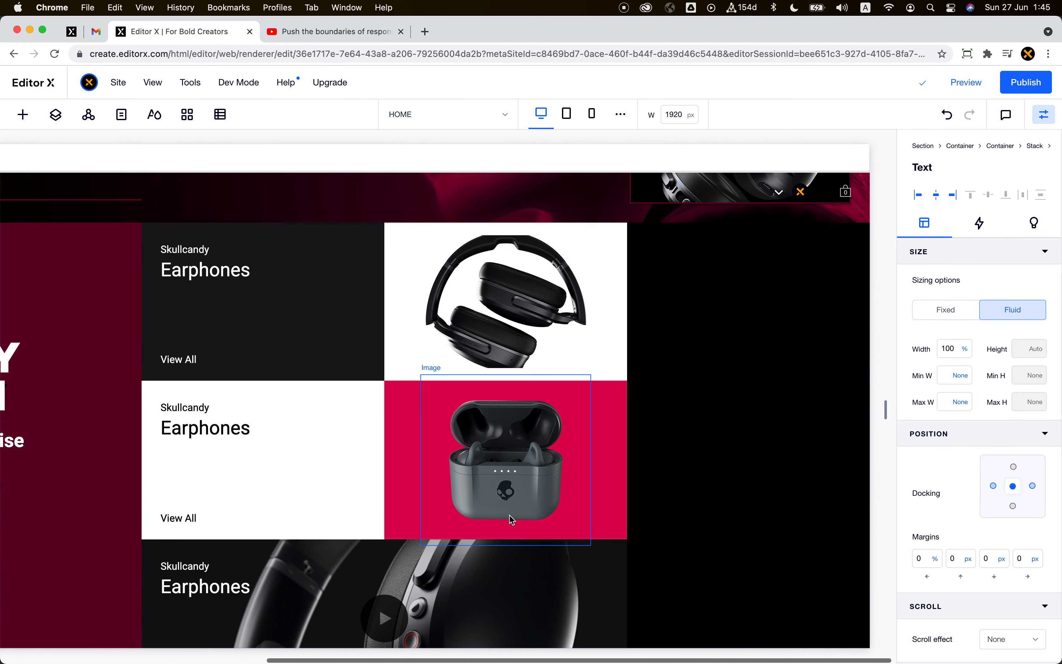
pyautogui.hscroll(-6, 157, 484)
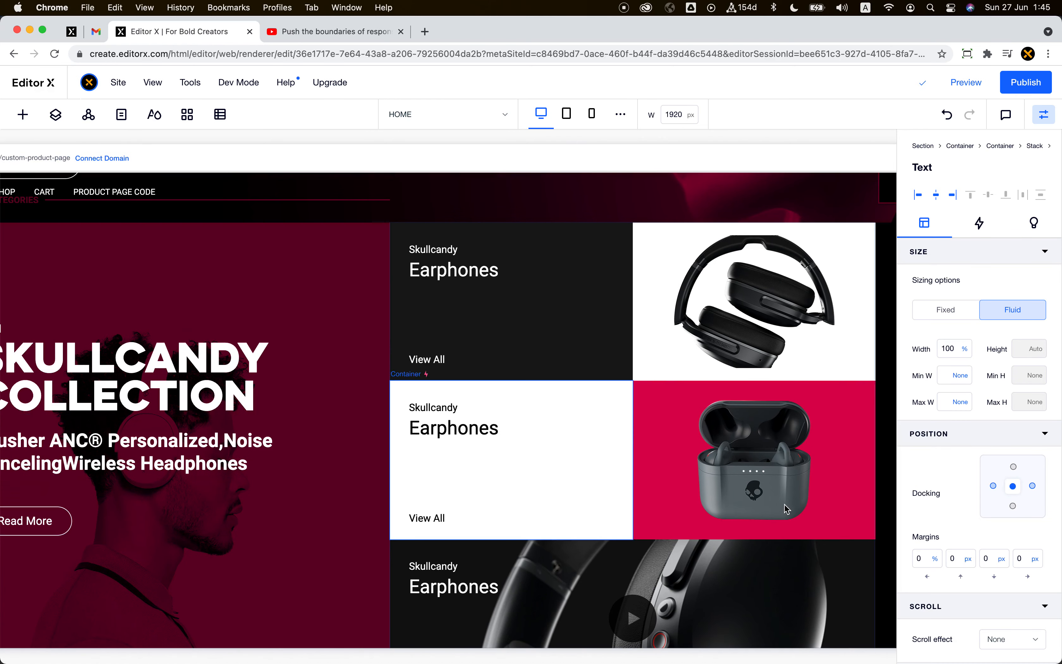
pyautogui.scroll(-3, 787, 509)
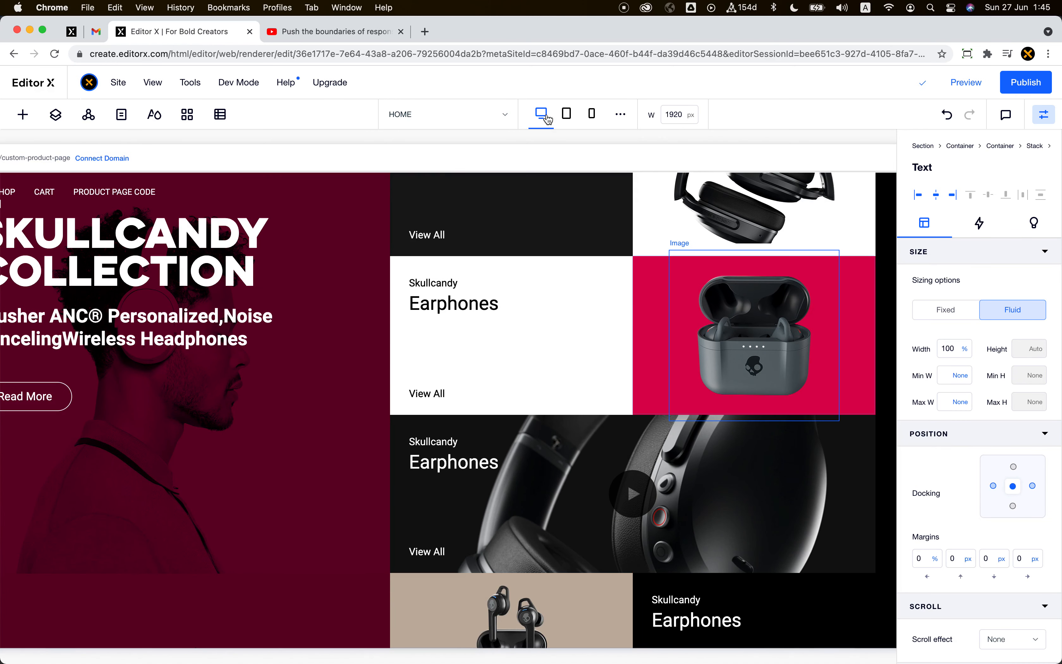
pyautogui.hscroll(7, 656, 414)
pyautogui.scroll(3, 656, 414)
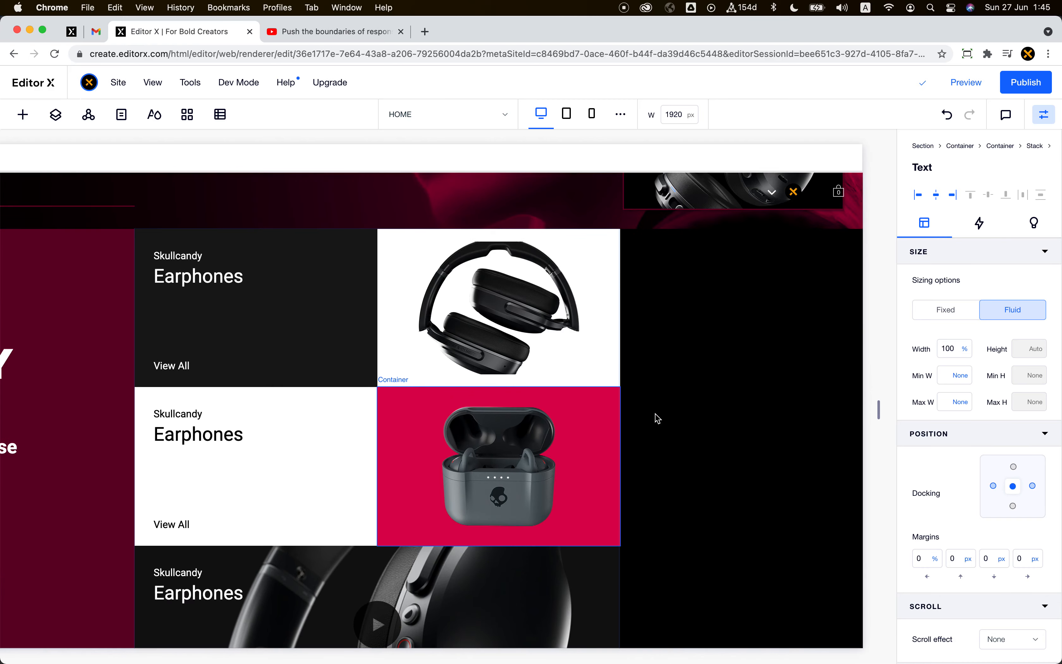
pyautogui.scroll(-15, 655, 414)
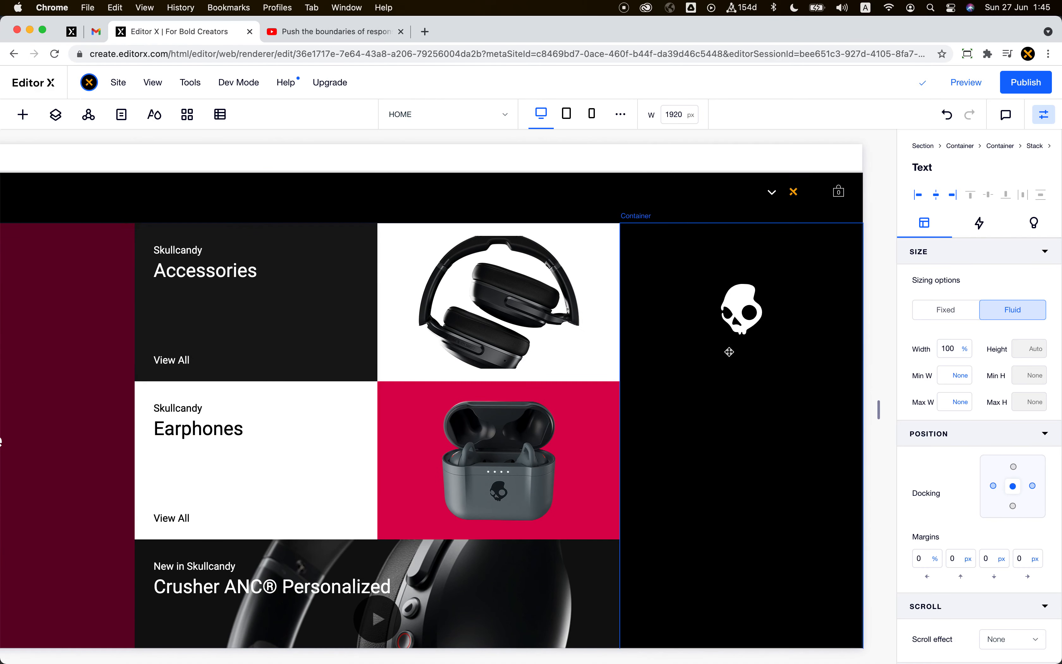
# Step: Switch to the YouTube tab, check the reference layout at about 0:13 of the video, and return to the Editor X tab
pyautogui.click(316, 32)
pyautogui.click(165, 566)
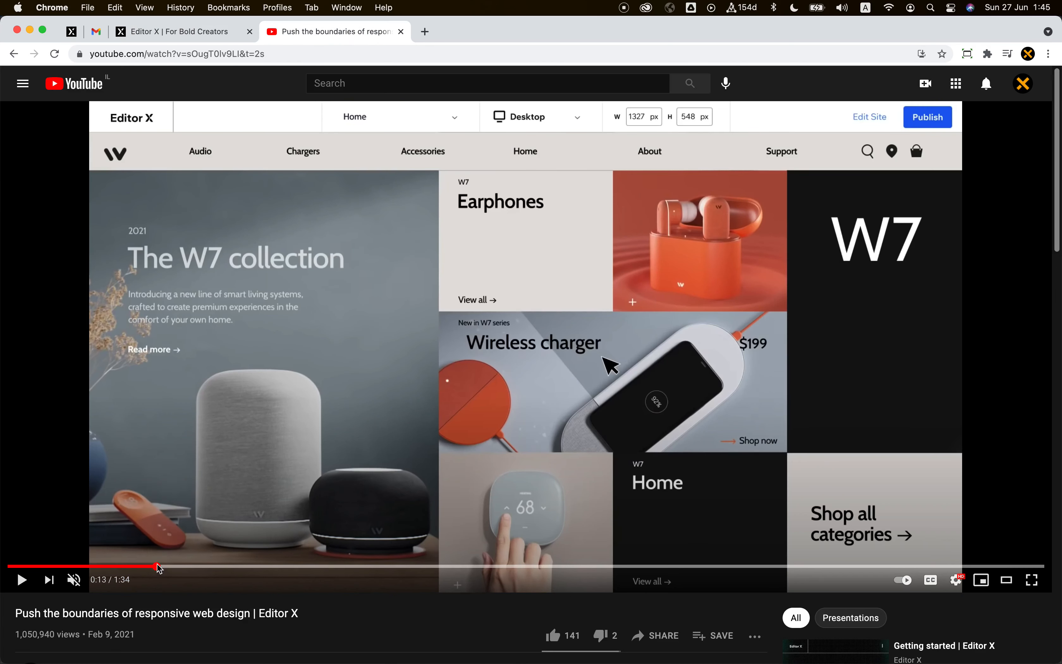
pyautogui.click(161, 567)
pyautogui.click(211, 39)
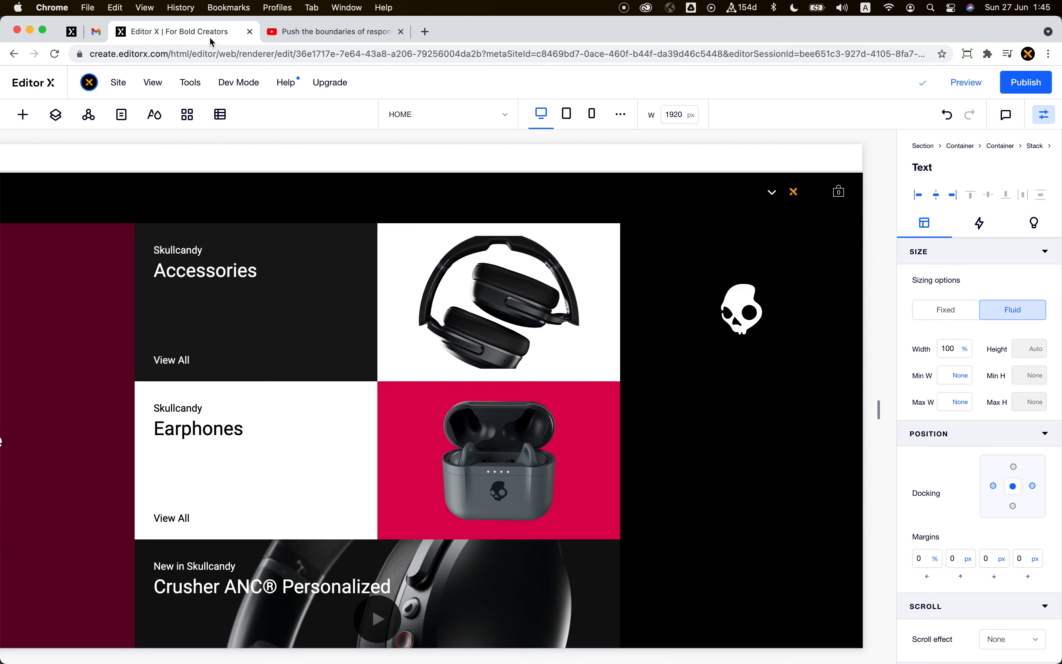
# Step: Copy the white skull logo shape from the original section's black container
pyautogui.click(766, 332)
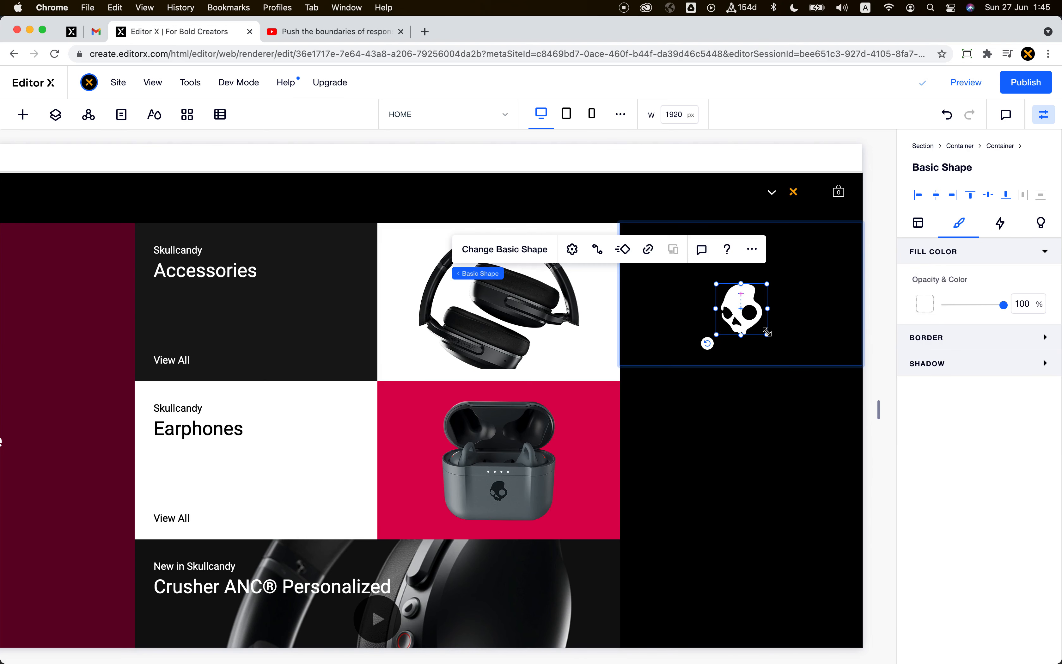
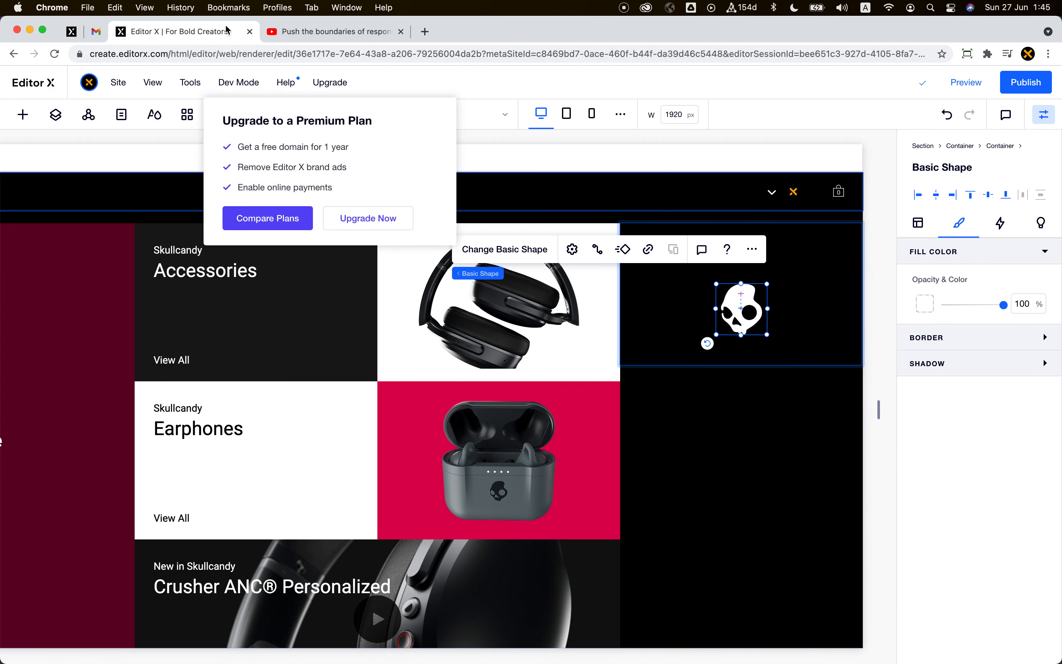
pyautogui.rightClick(749, 309)
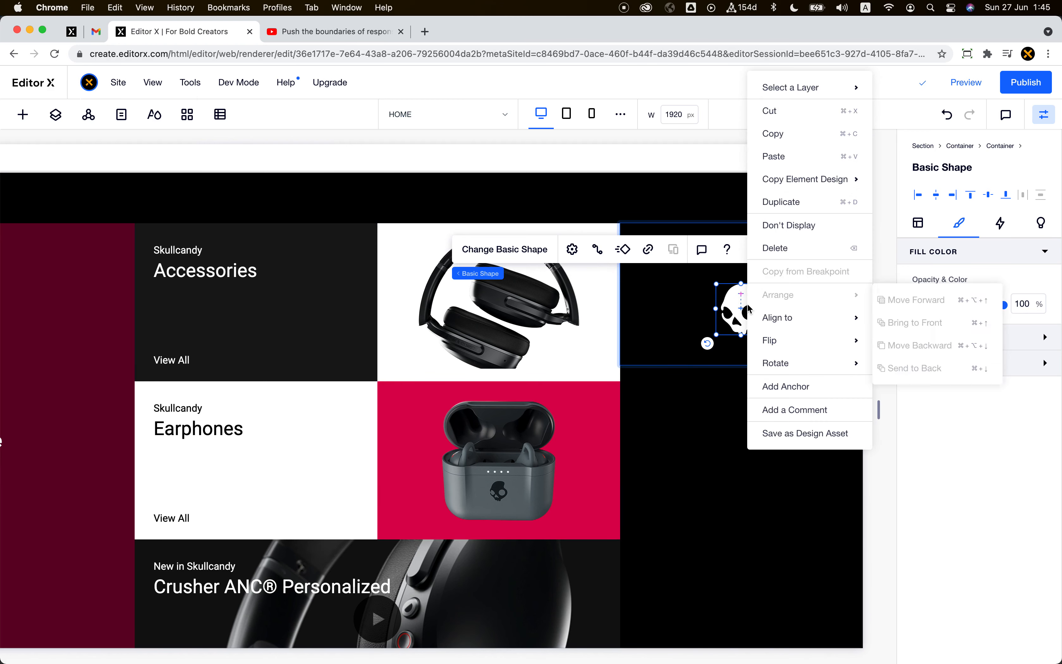
pyautogui.click(806, 134)
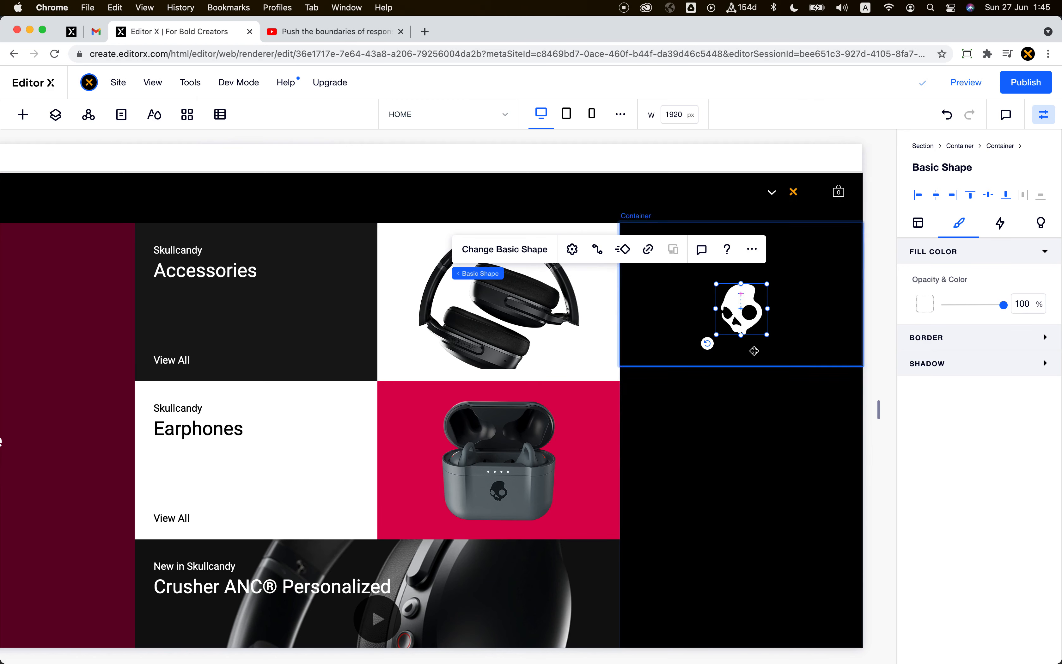
# Step: Paste the white skull logo into the black column of the rebuilt category section
pyautogui.scroll(10, 754, 351)
pyautogui.scroll(5, 741, 284)
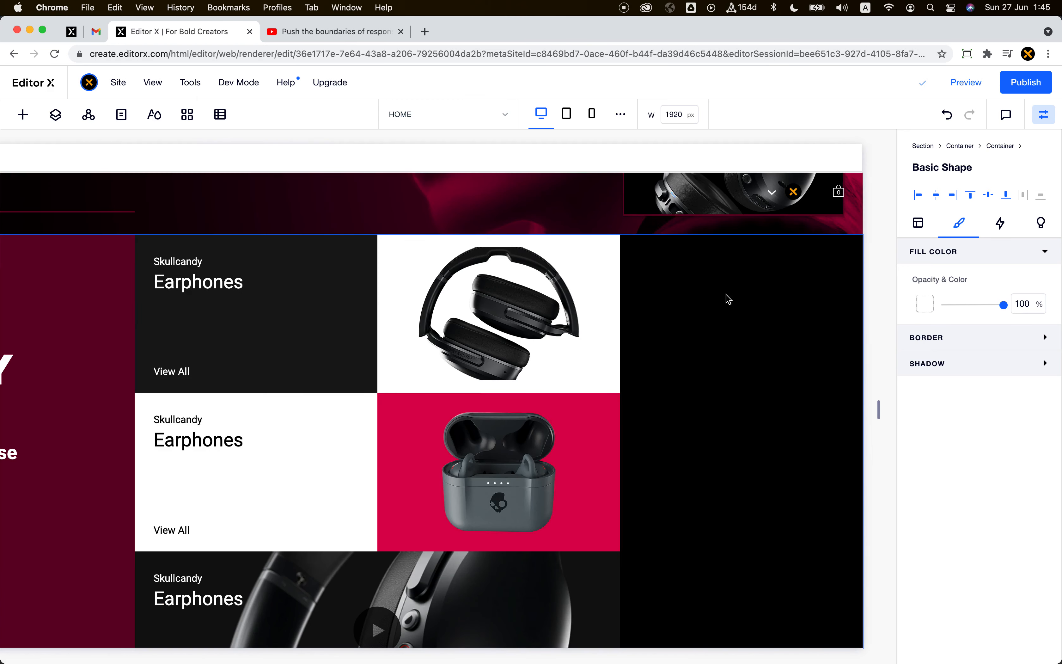
pyautogui.click(725, 300)
pyautogui.rightClick(718, 302)
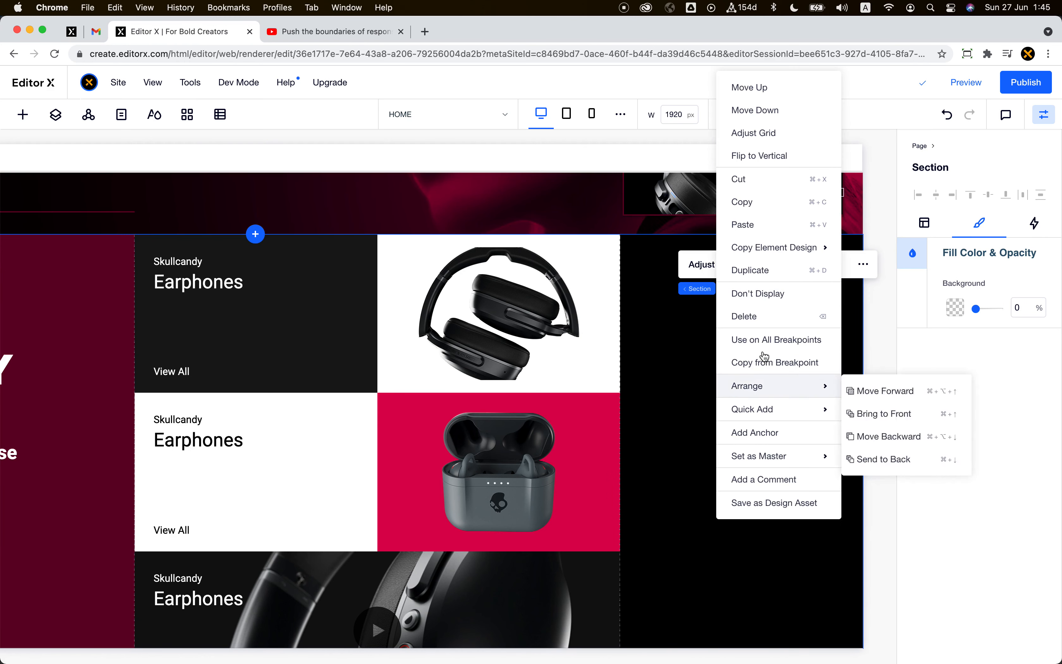
pyautogui.click(768, 224)
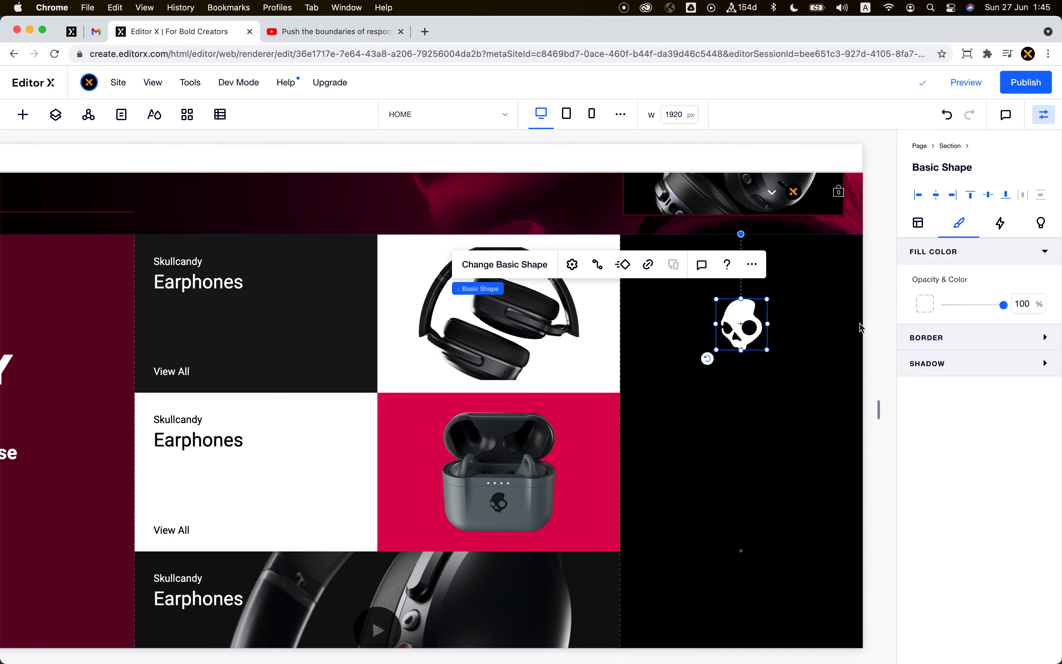
# Step: Set the pasted skull logo's top margin to 100 px and convert its unit to percentage
pyautogui.click(919, 225)
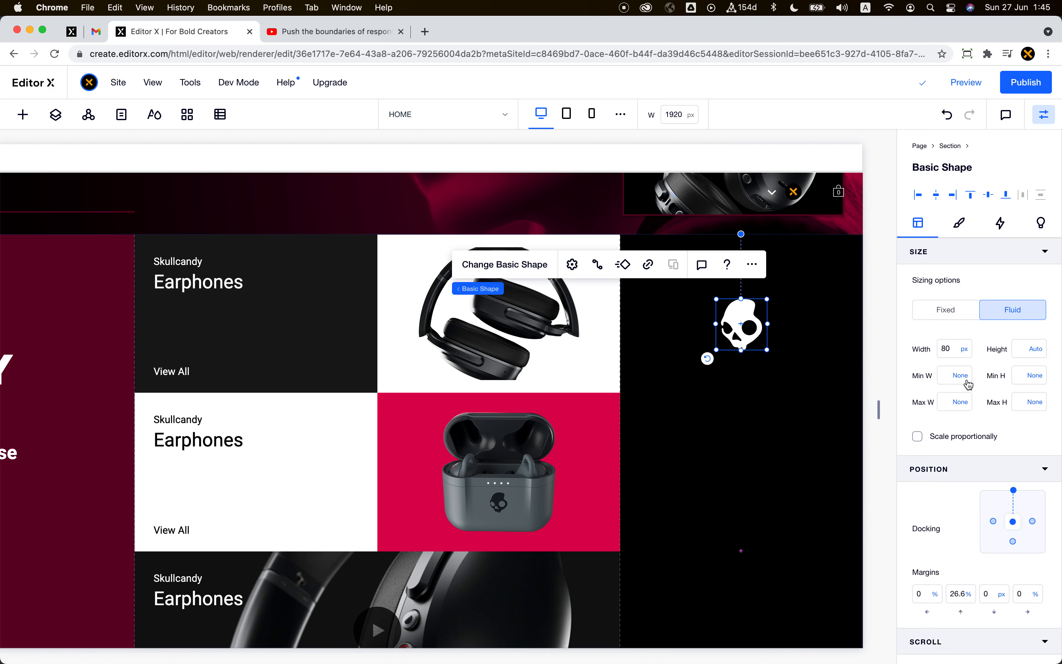
pyautogui.scroll(-1, 972, 510)
pyautogui.click(962, 567)
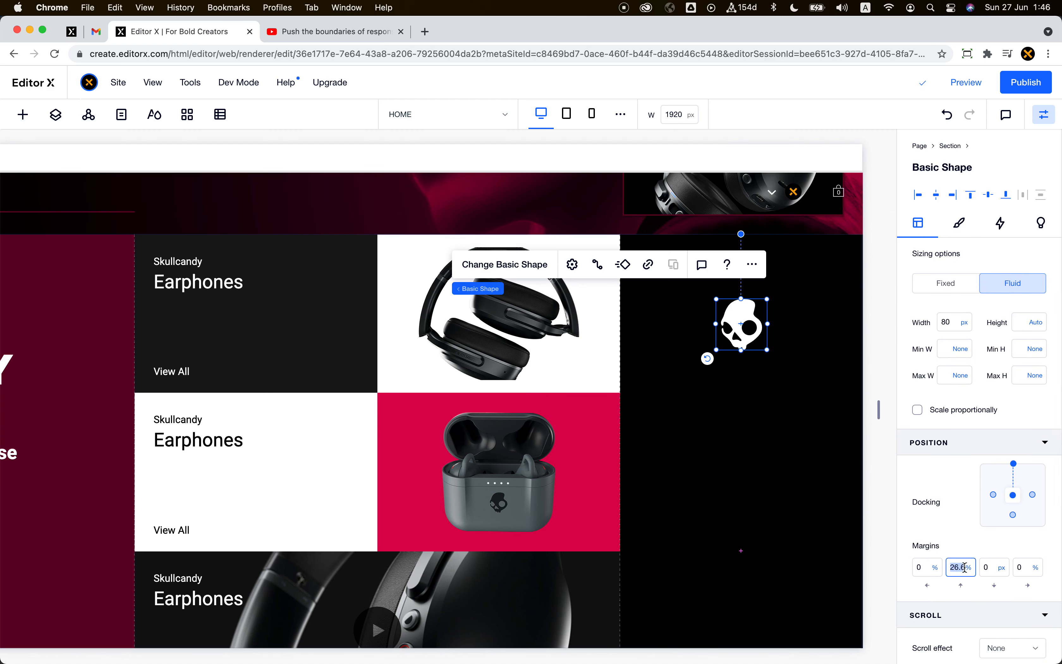
pyautogui.write('100px')
pyautogui.press('Return')
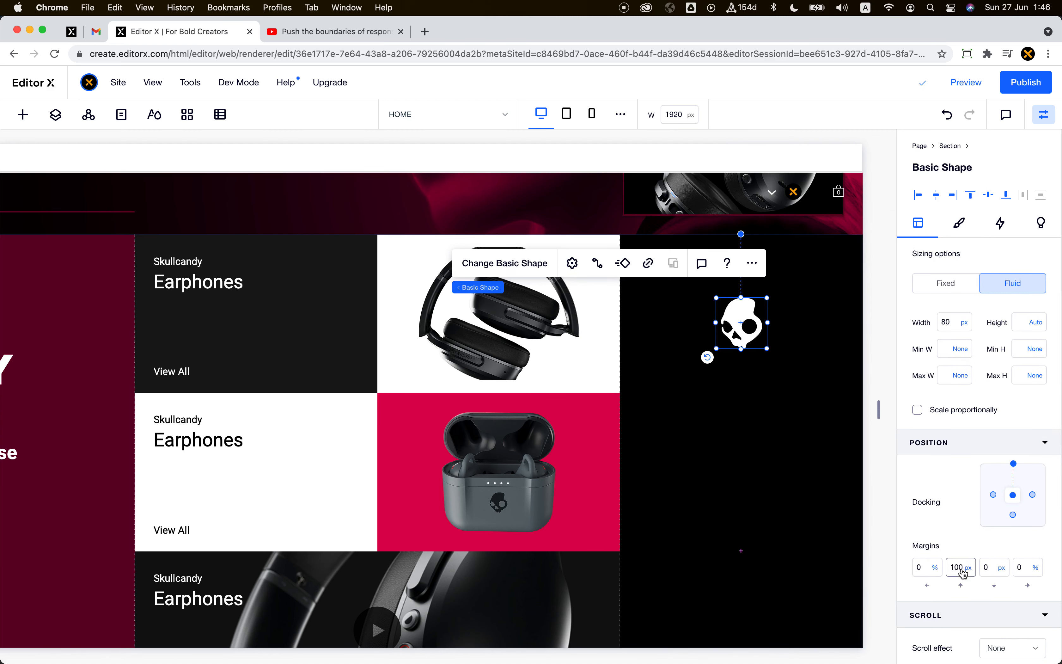
pyautogui.click(971, 570)
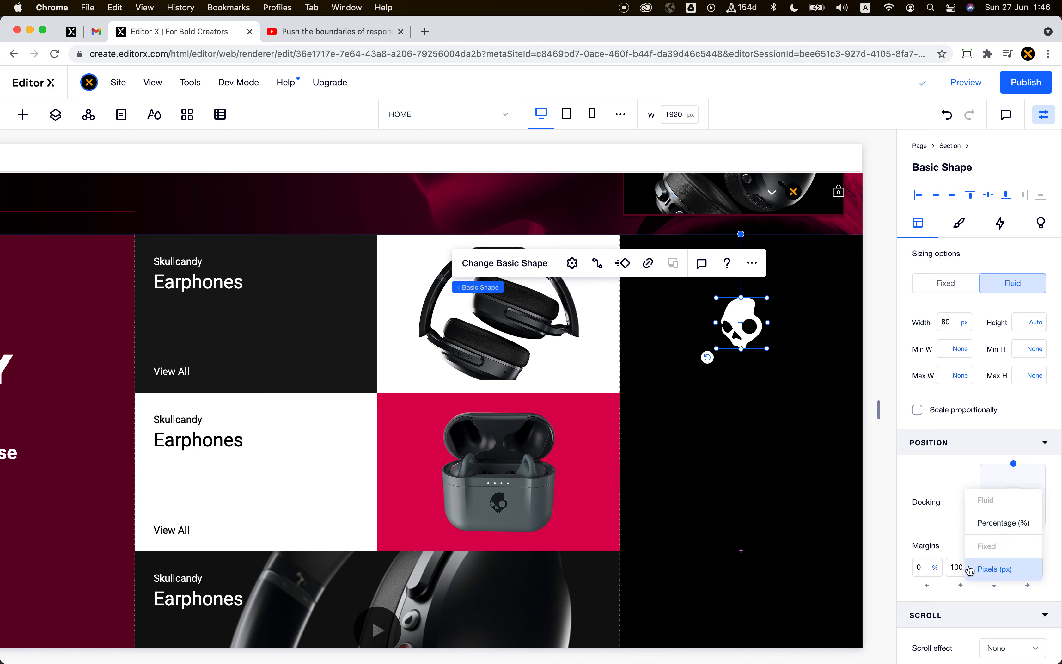
pyautogui.click(991, 527)
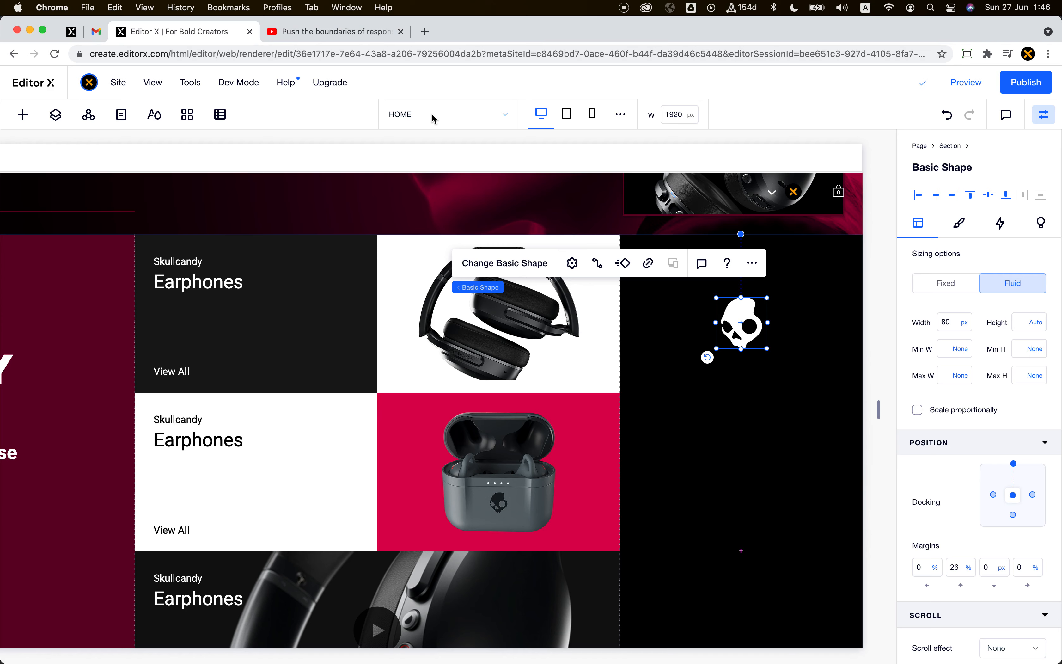
# Step: Switch to Figma, examine the W7 logo column in the reference layout, and return to Editor X in Chrome
pyautogui.press('super+Tab')
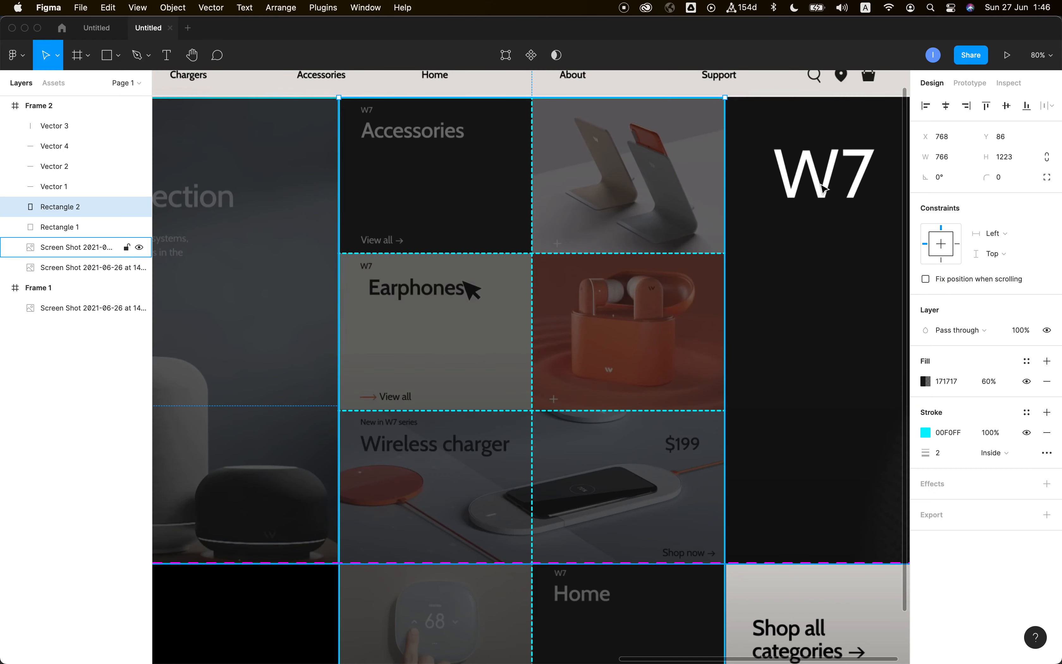
pyautogui.click(821, 187)
pyautogui.scroll(-3, 809, 292)
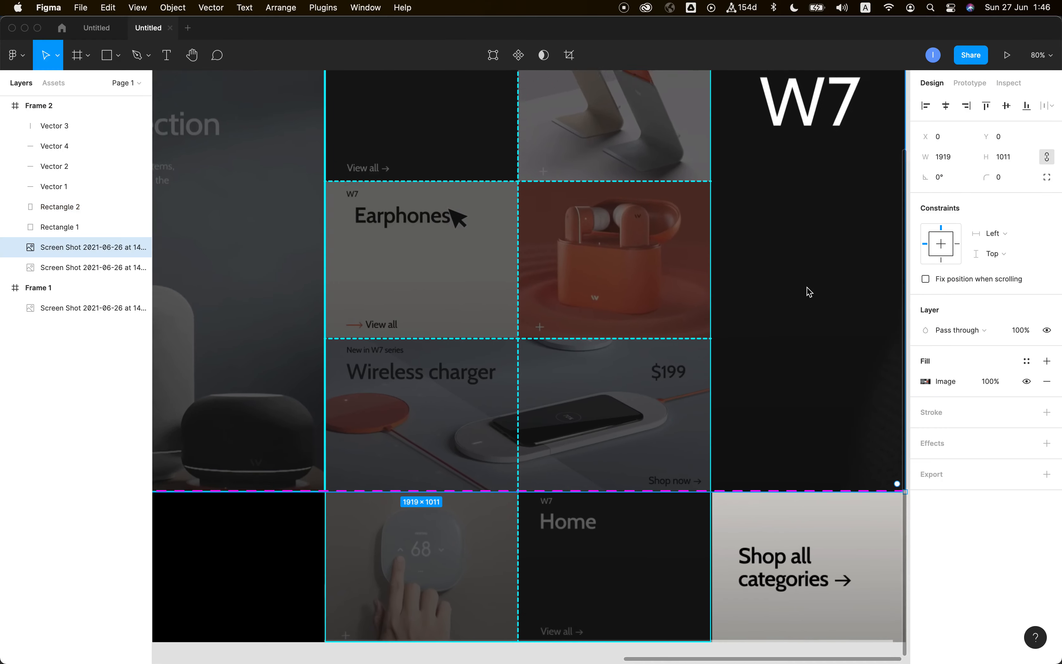
pyautogui.press('super+Tab')
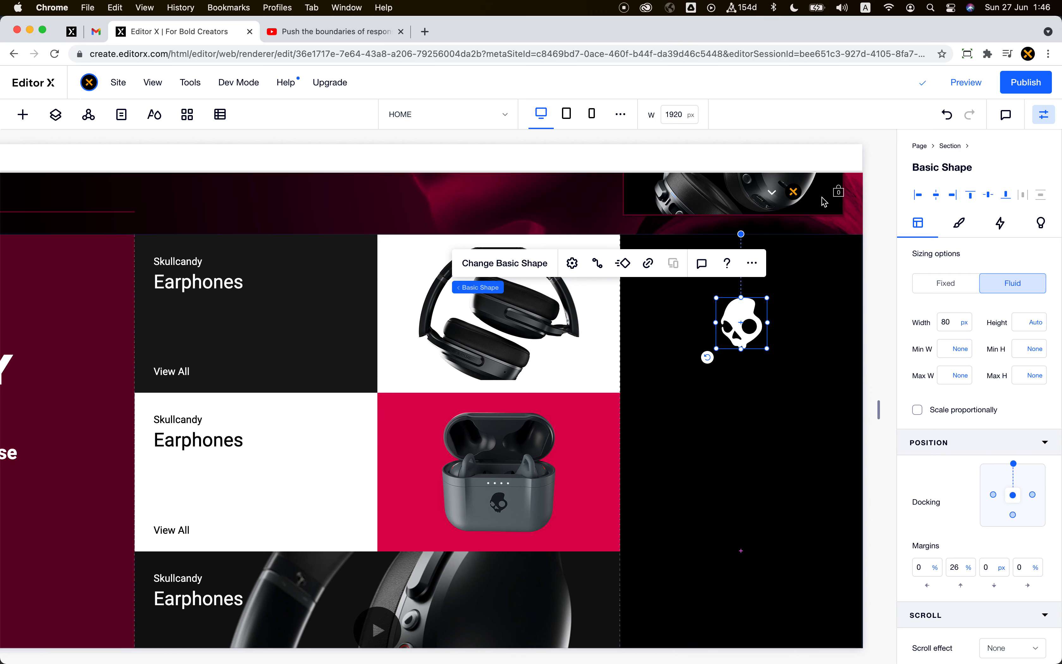
# Step: Set the skull logo's scroll effect to Sticky
pyautogui.scroll(-3, 946, 520)
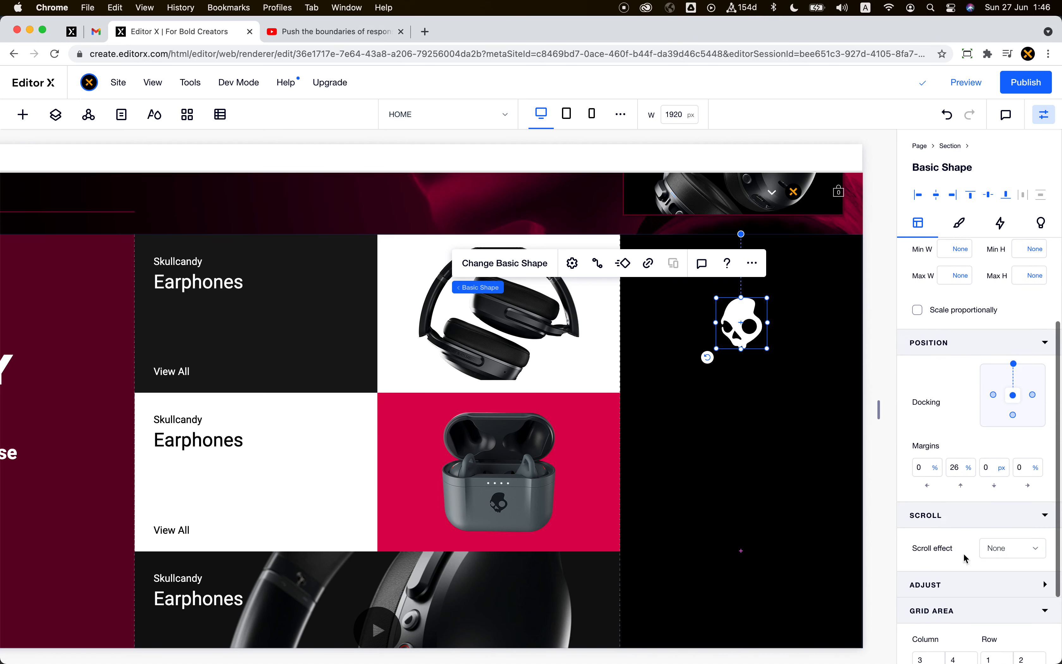
pyautogui.click(1010, 469)
pyautogui.click(1010, 483)
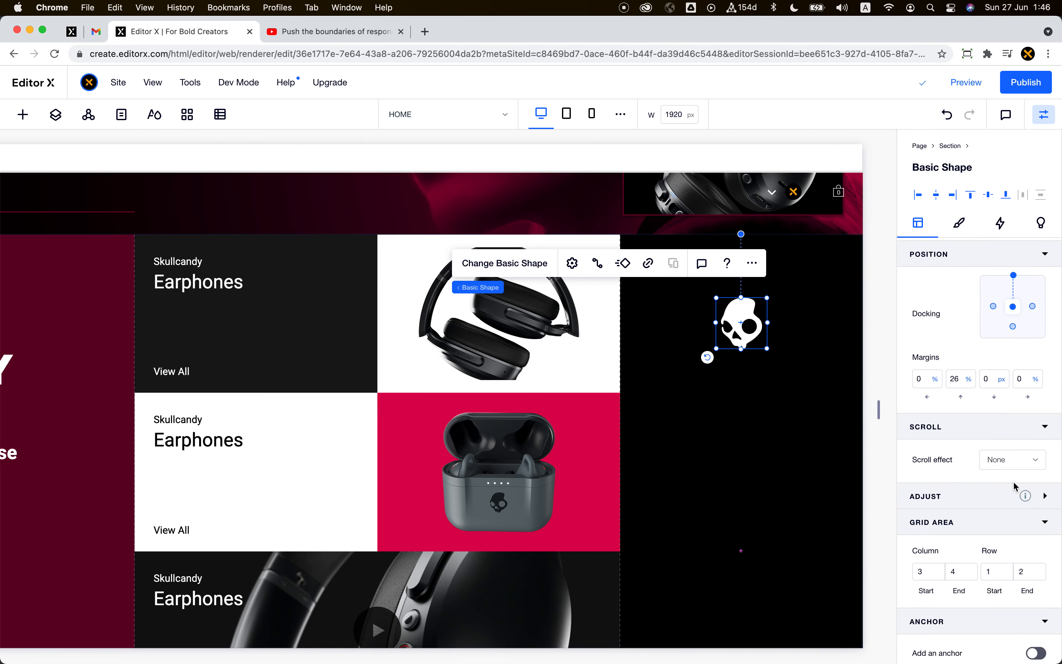
pyautogui.scroll(-1, 1014, 504)
# Step: Set the skull logo's sticky top offset to 26%, matching its top margin
pyautogui.click(1027, 455)
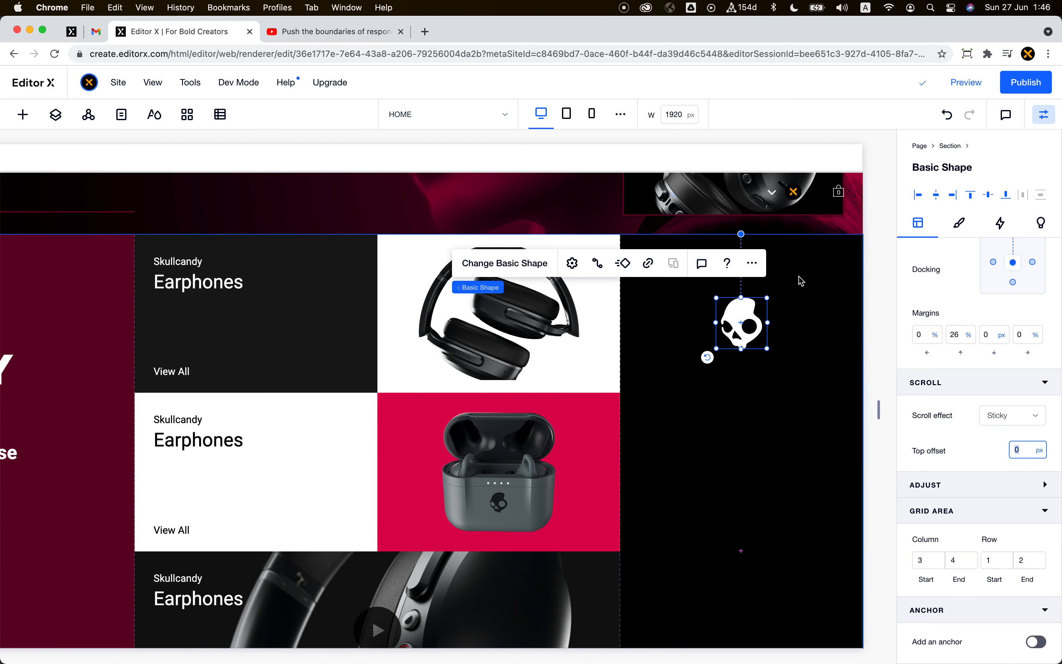
pyautogui.click(965, 343)
pyautogui.press('super+c')
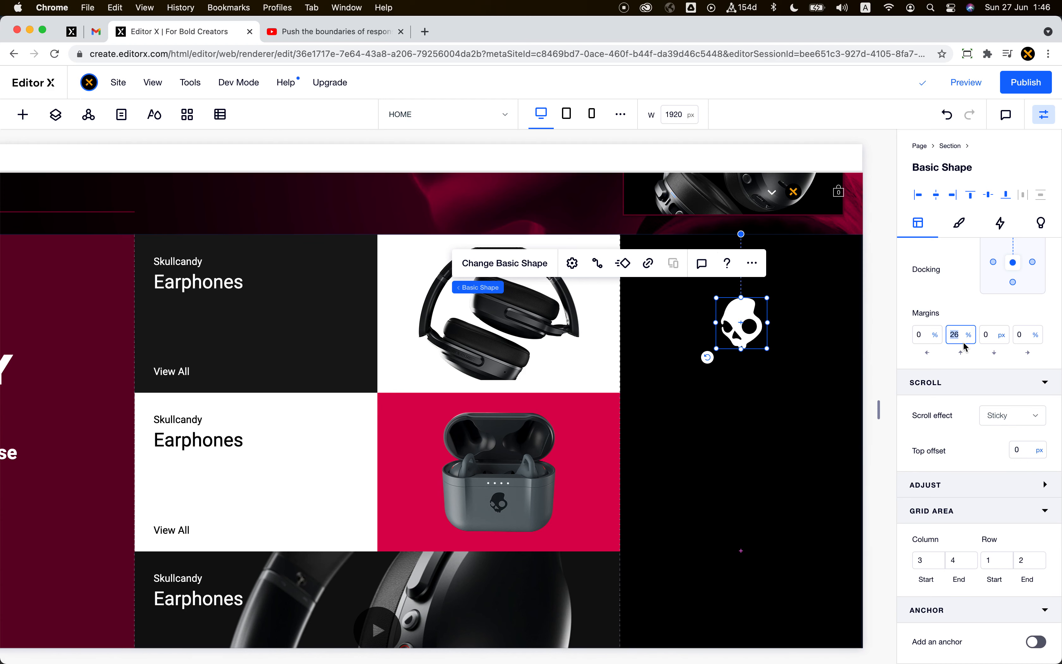
pyautogui.click(1026, 449)
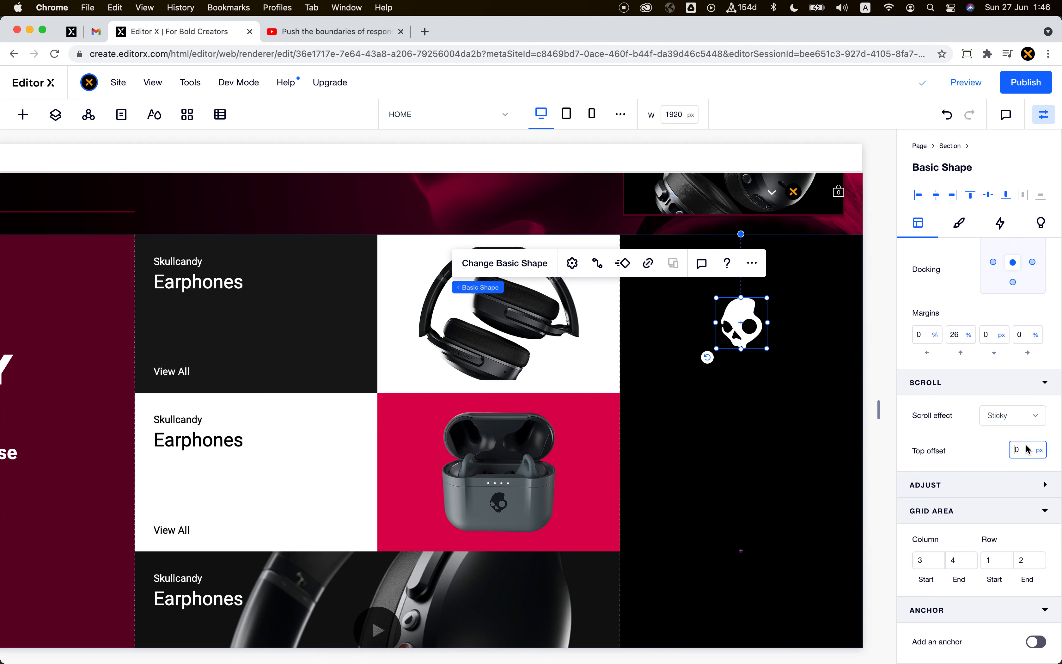
pyautogui.press('super+v')
pyautogui.press('Return')
pyautogui.click(1038, 450)
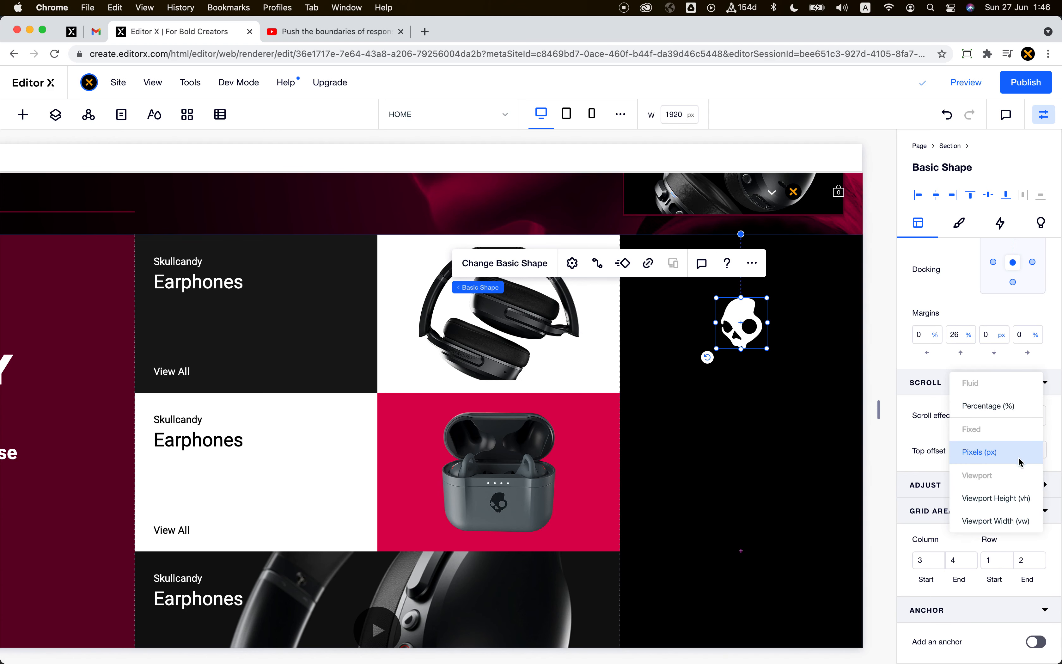
pyautogui.click(1013, 415)
pyautogui.click(1025, 450)
pyautogui.write('26')
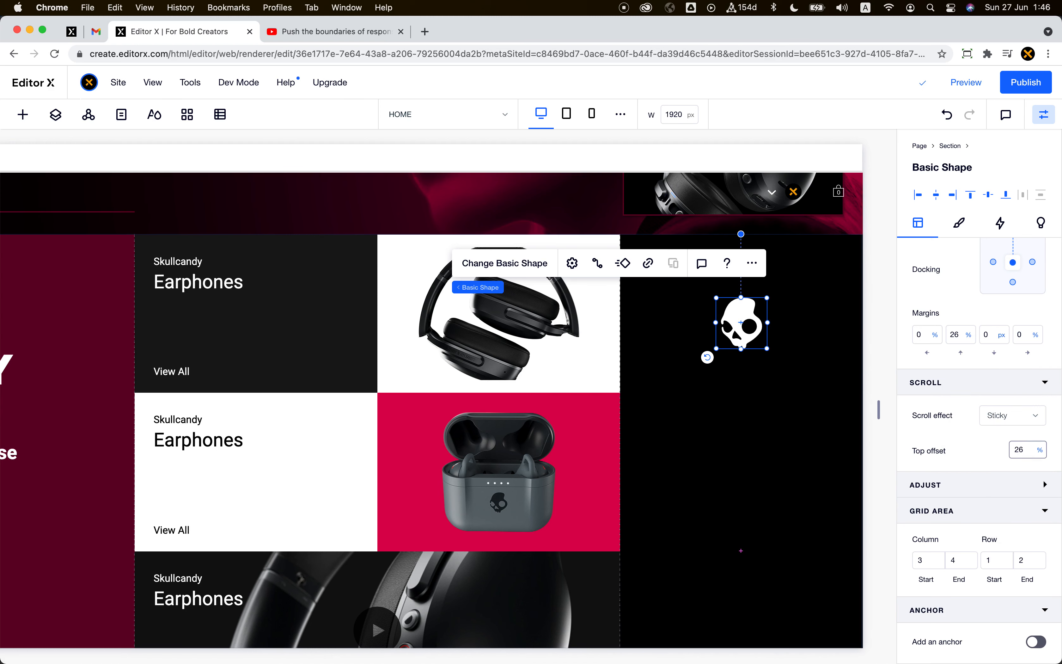
pyautogui.press('Return')
# Step: Publish the site, switch to the browser window with the live custom-product-page, and reload it
pyautogui.click(1026, 82)
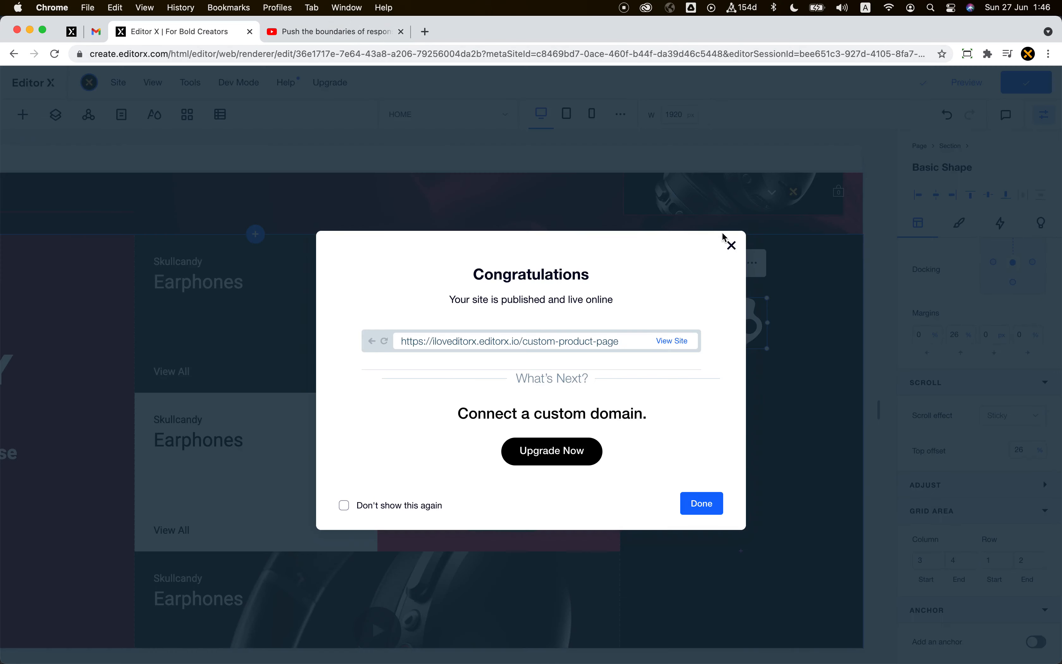
pyautogui.hotkey('ctrl', 'Right')
pyautogui.press('super+r')
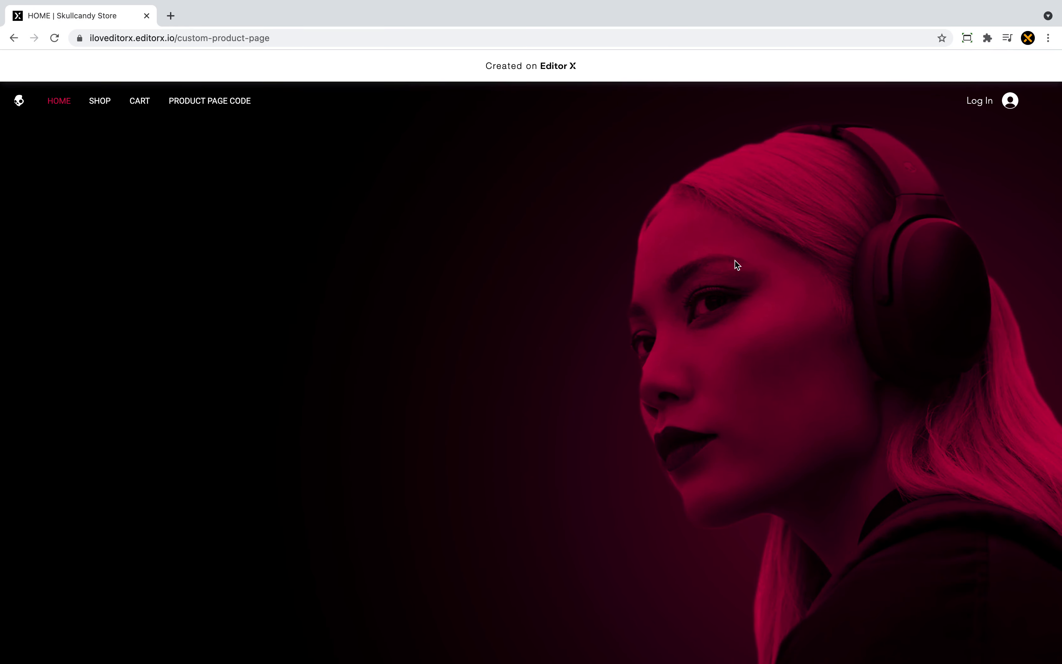
# Step: Examine how the sticky skull logo behaves beside the category cards while moving through the live page
pyautogui.scroll(-5, 735, 261)
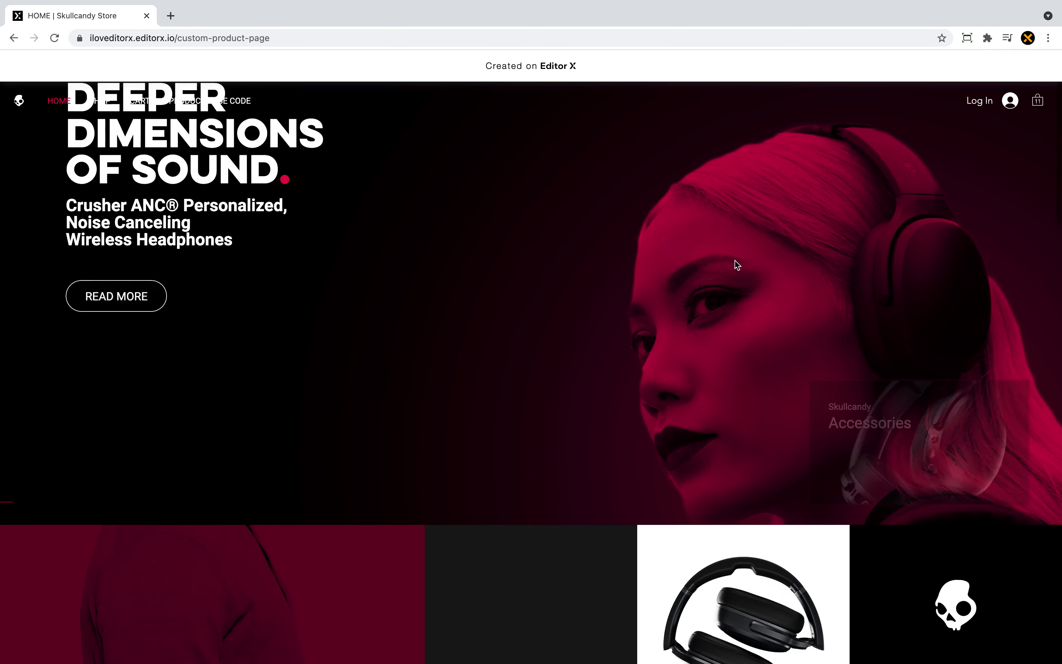
pyautogui.scroll(-5, 736, 261)
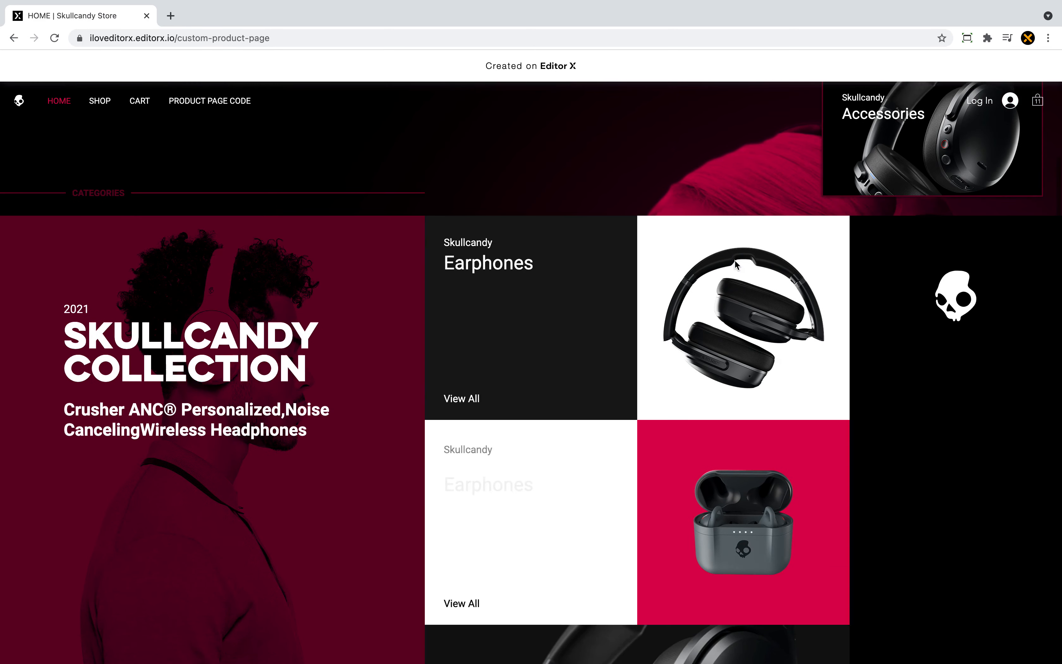
pyautogui.scroll(3, 736, 264)
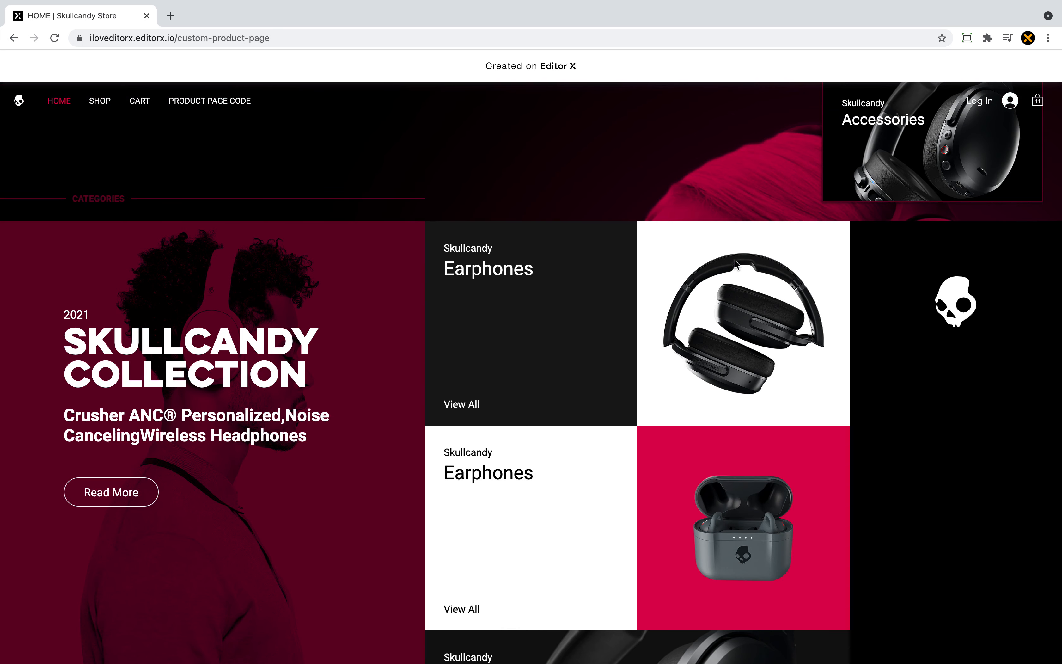
pyautogui.scroll(-3, 735, 261)
pyautogui.scroll(2, 734, 259)
pyautogui.scroll(-3, 734, 260)
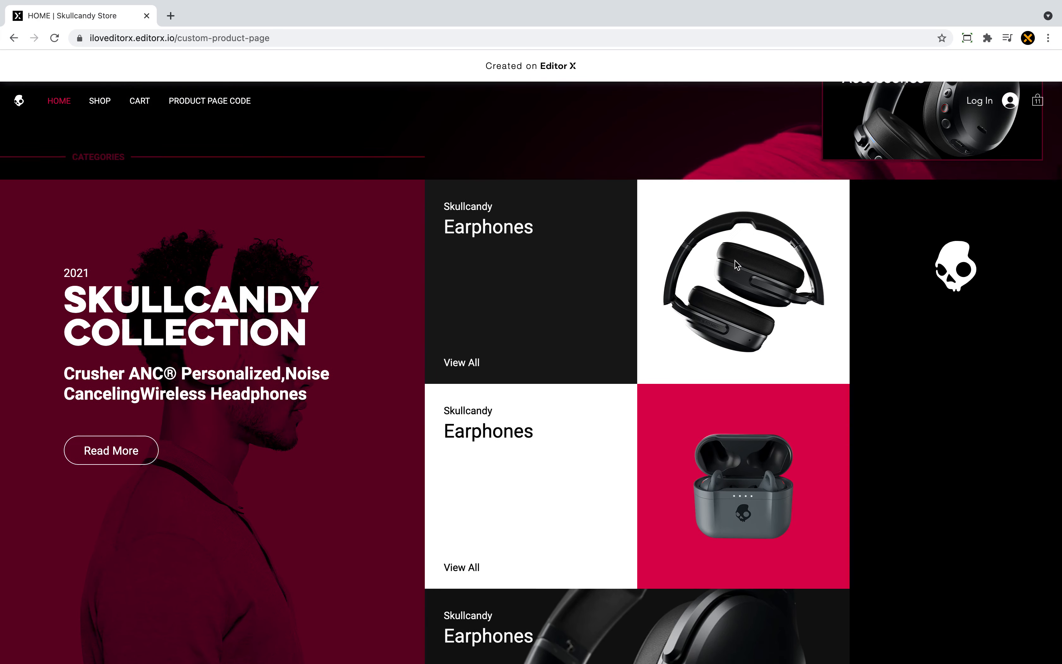
pyautogui.scroll(-6, 735, 260)
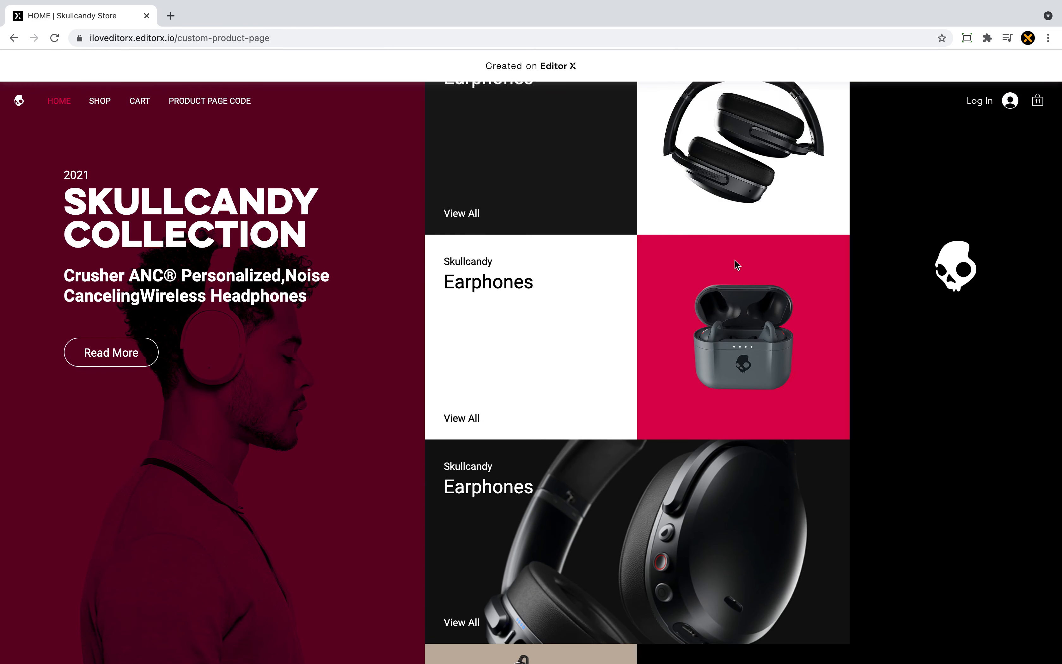
pyautogui.scroll(5, 736, 260)
pyautogui.scroll(5, 736, 261)
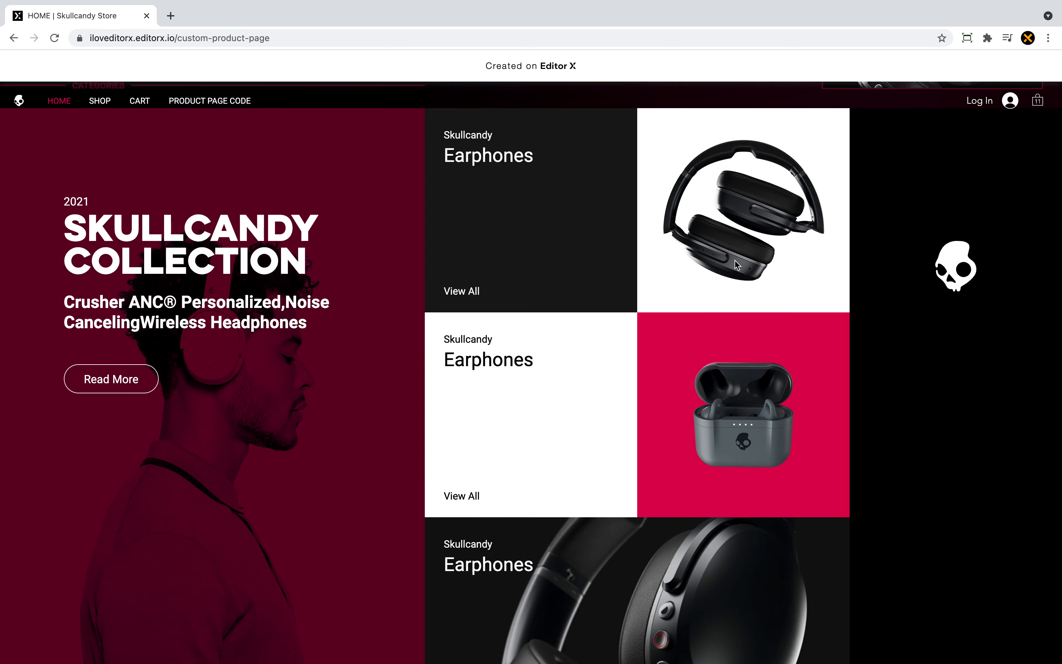
pyautogui.scroll(-1, 734, 260)
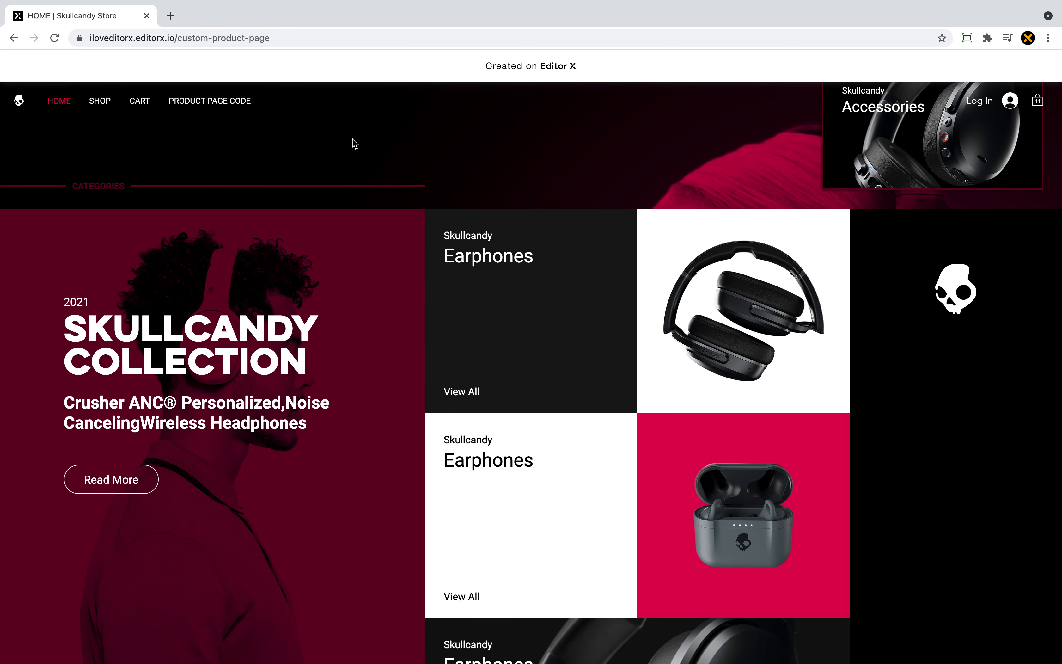
# Step: Return to the Editor X window and add a Container to the category section
pyautogui.hotkey('ctrl', 'Left')
pyautogui.click(829, 228)
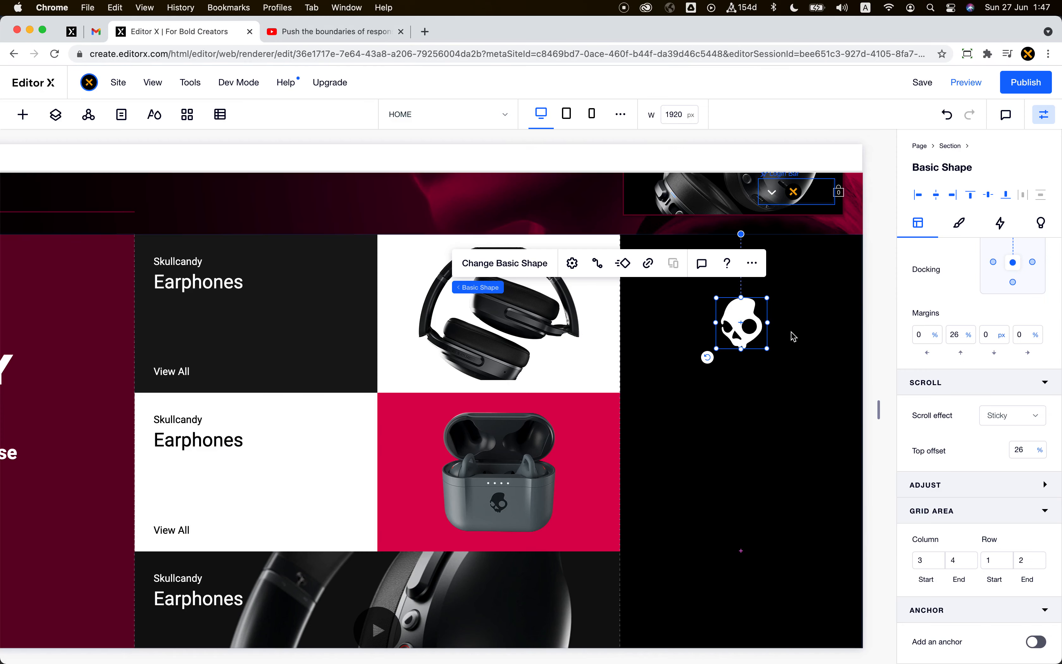
pyautogui.hscroll(-2, 785, 338)
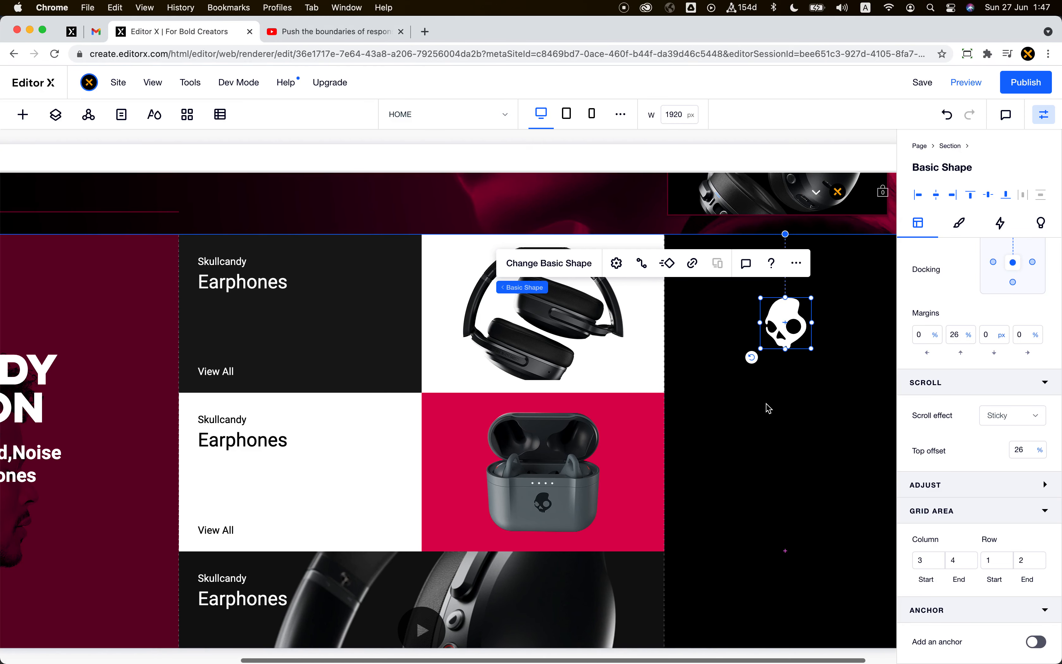
pyautogui.click(752, 403)
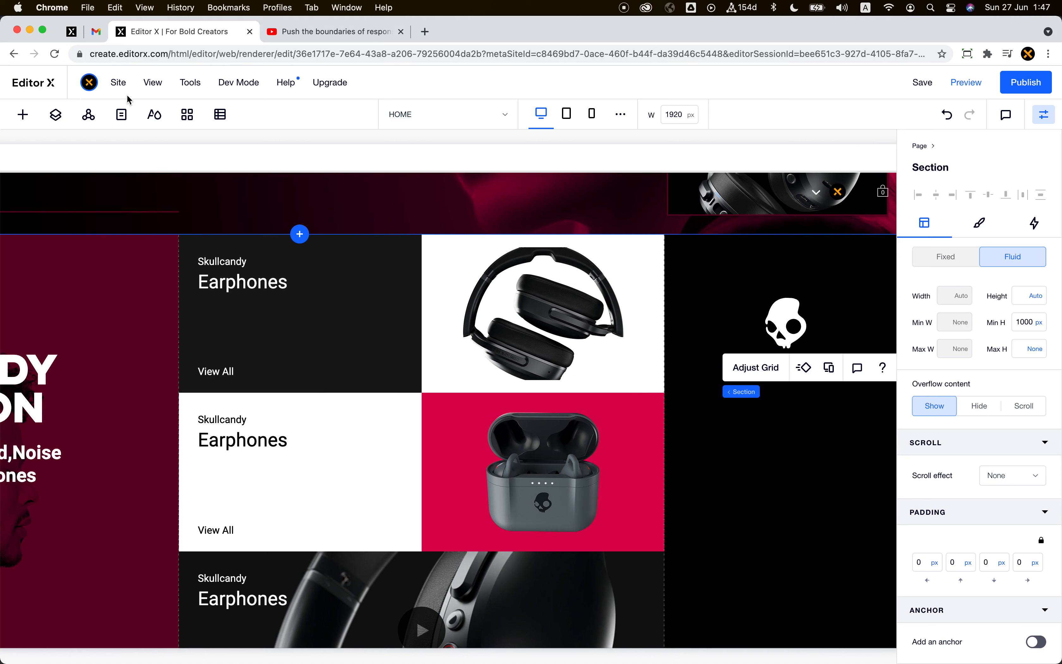
pyautogui.click(22, 115)
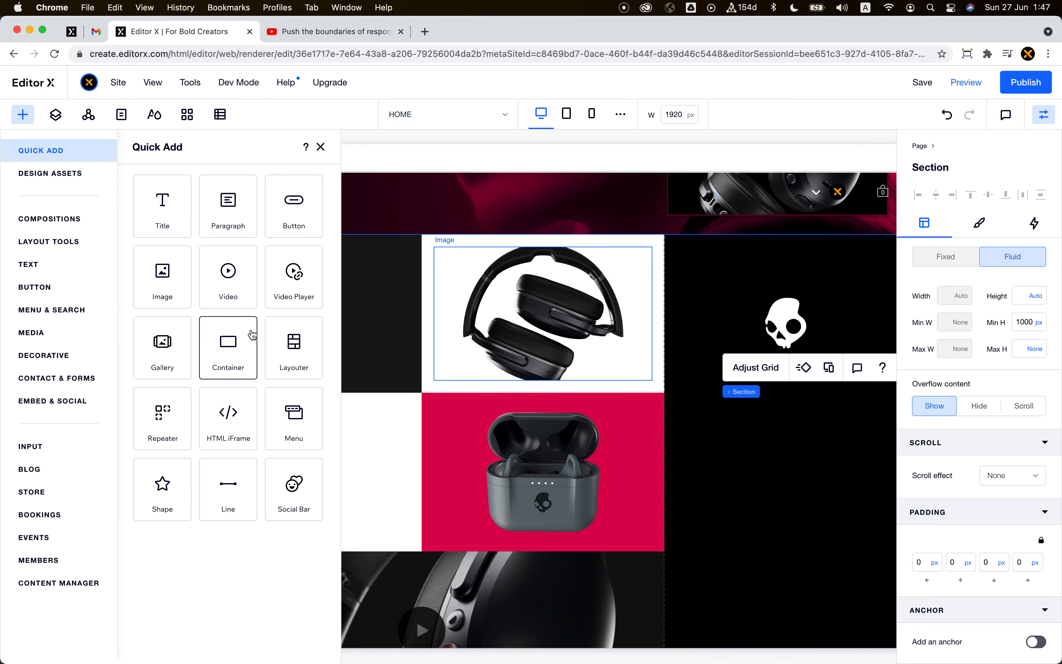
pyautogui.moveTo(244, 334); pyautogui.dragTo(781, 443)
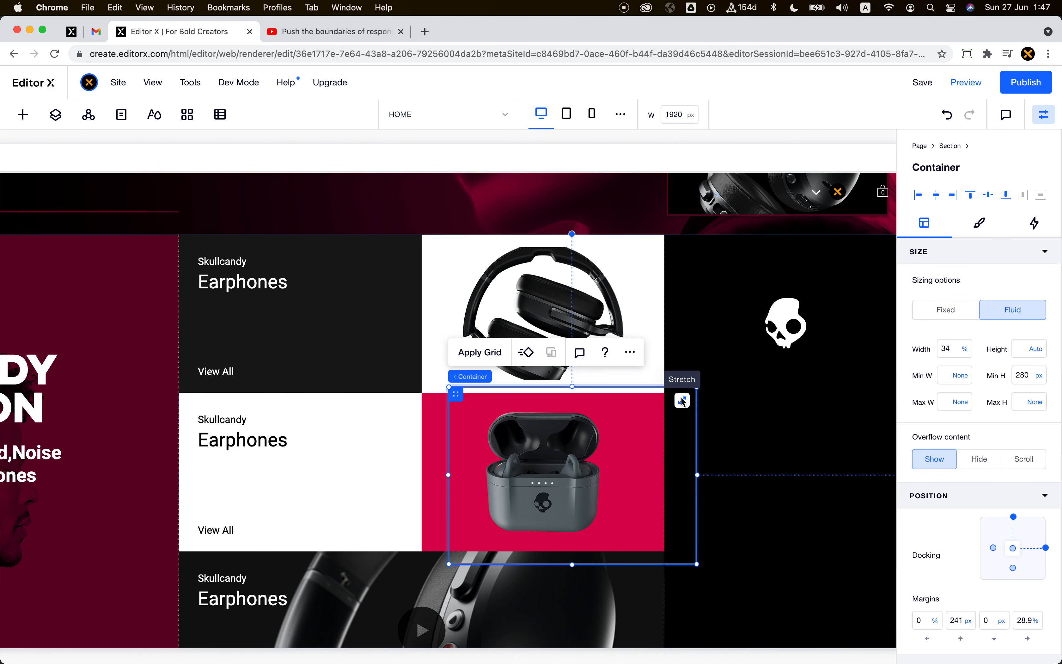
# Step: Move the new container into the black logo column below the skull, about 204 px from the section's upper edge
pyautogui.click(802, 428)
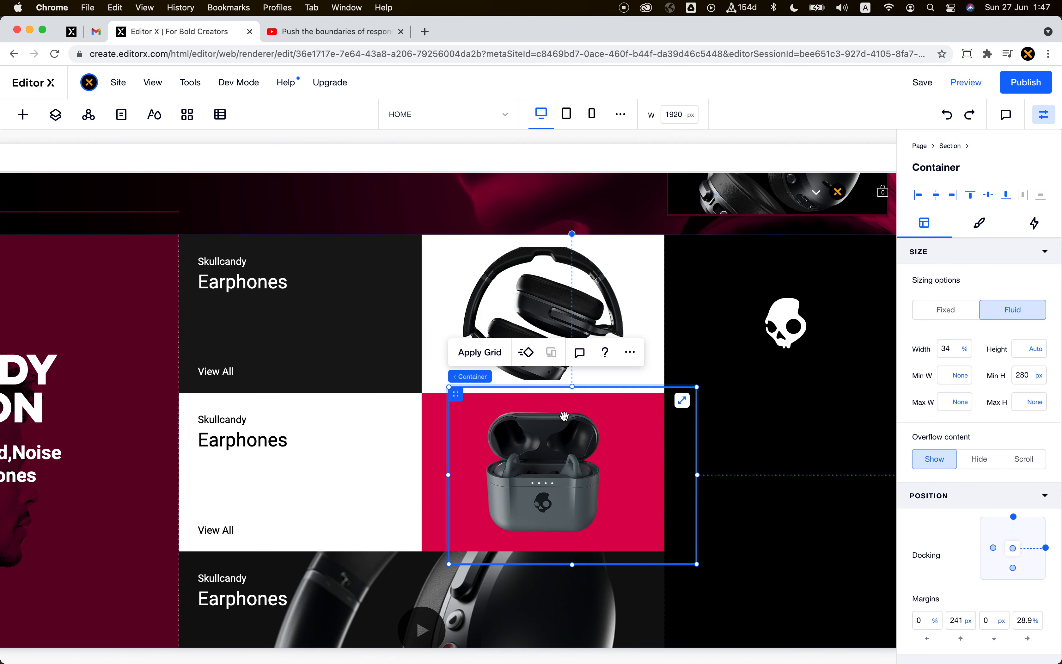
pyautogui.moveTo(777, 400); pyautogui.dragTo(747, 438)
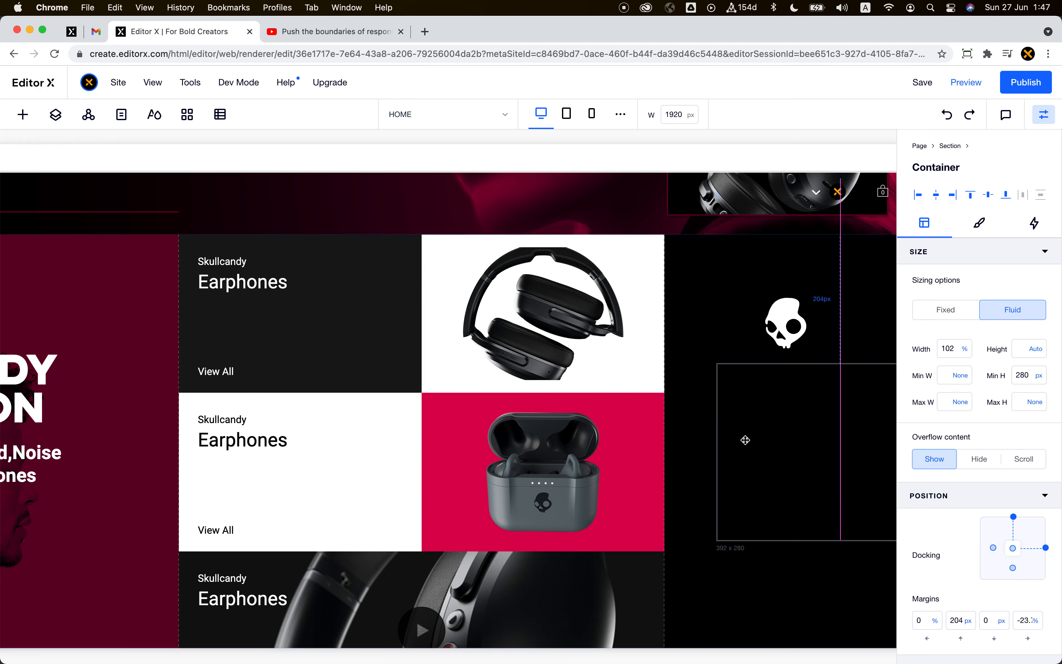
pyautogui.hscroll(3, 745, 440)
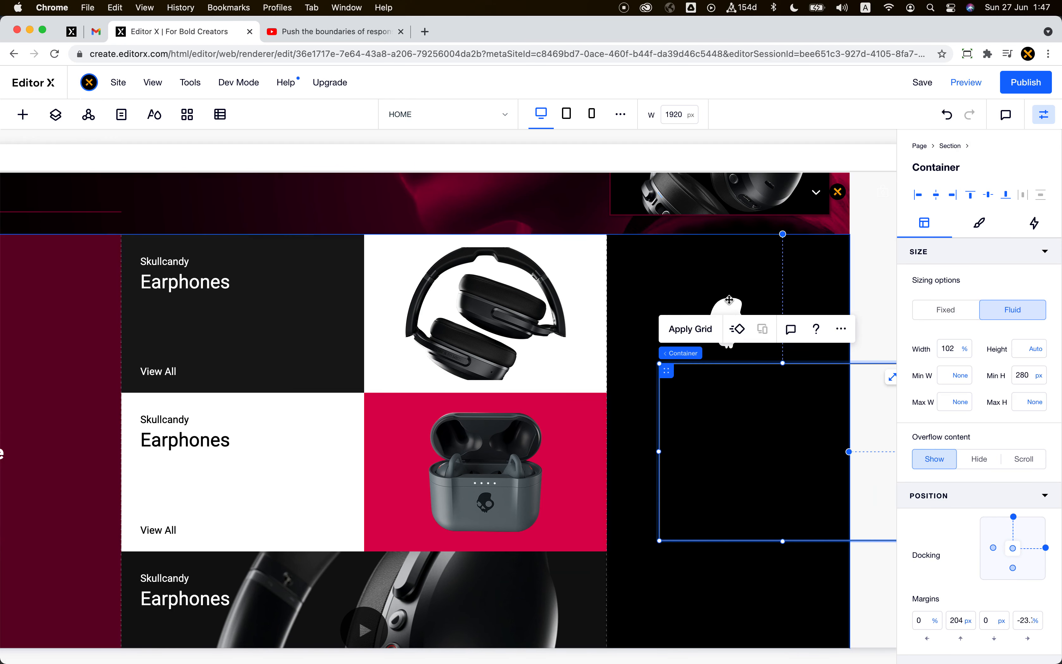
# Step: Set the new container's width to 100% and its right margin to 0%
pyautogui.click(958, 355)
pyautogui.write('1')
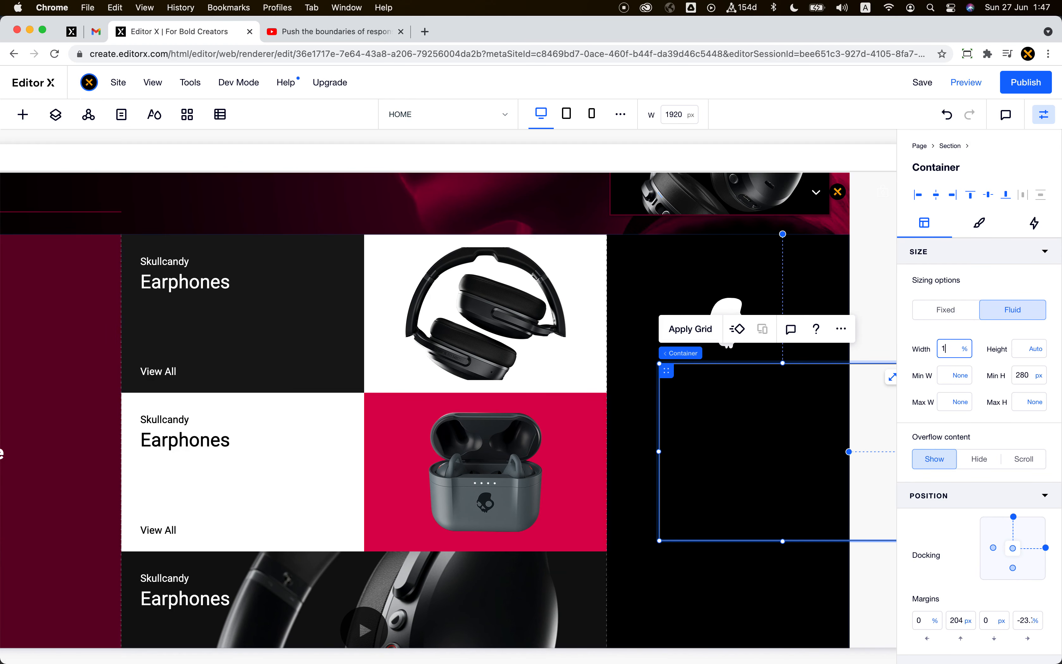
pyautogui.write('00')
pyautogui.press('Tab')
pyautogui.click(1024, 627)
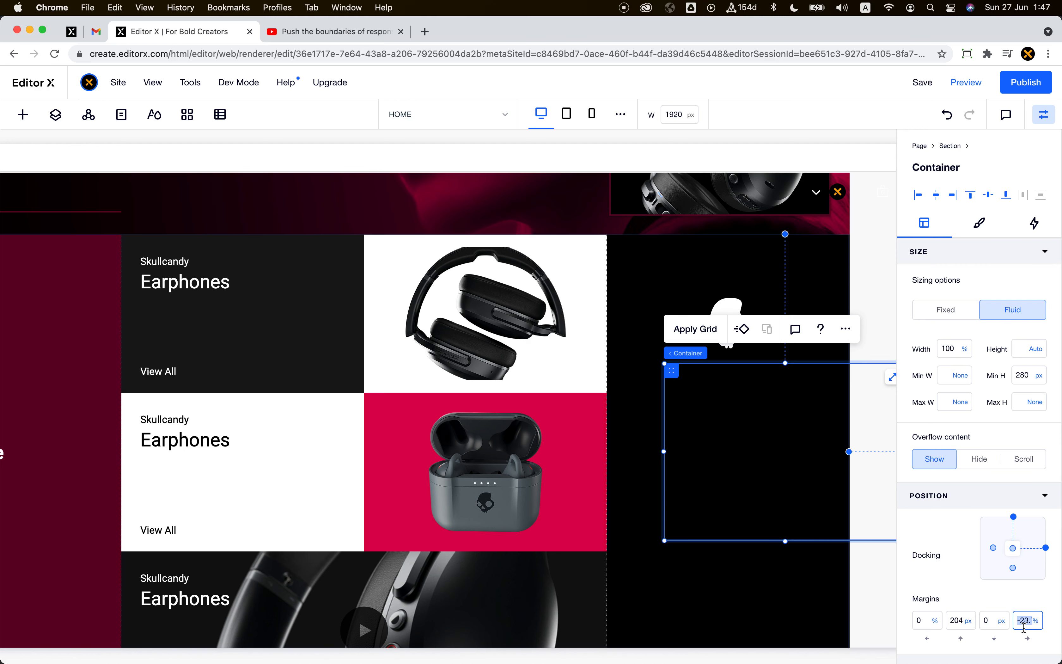
pyautogui.press('Return')
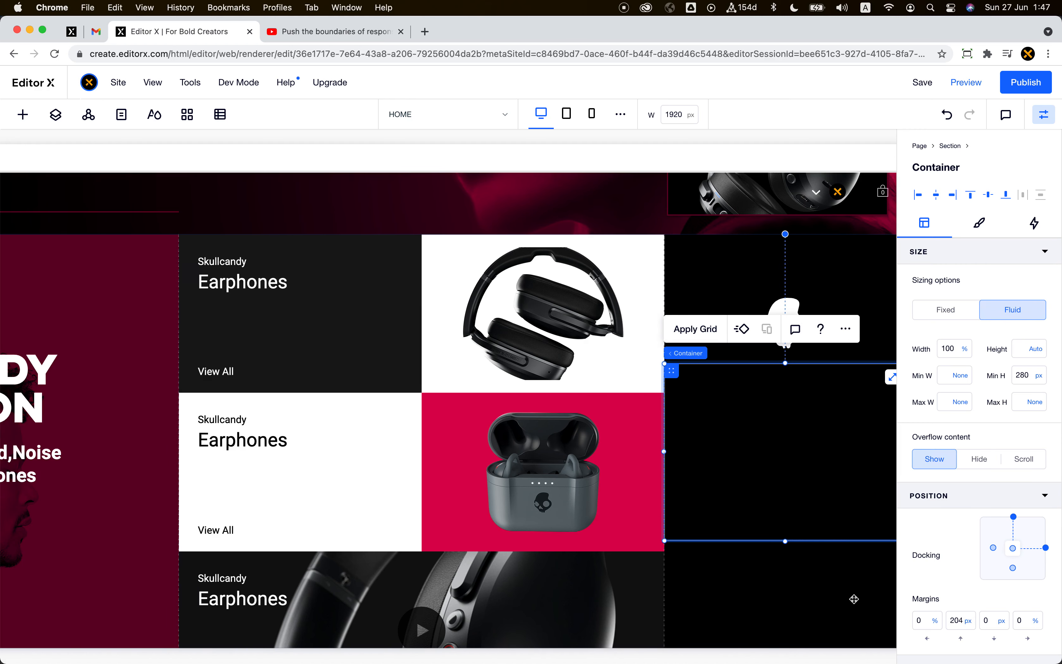
# Step: Move the skull logo into the new container, set its top margin to 100 px, and convert that margin to a percentage
pyautogui.click(789, 313)
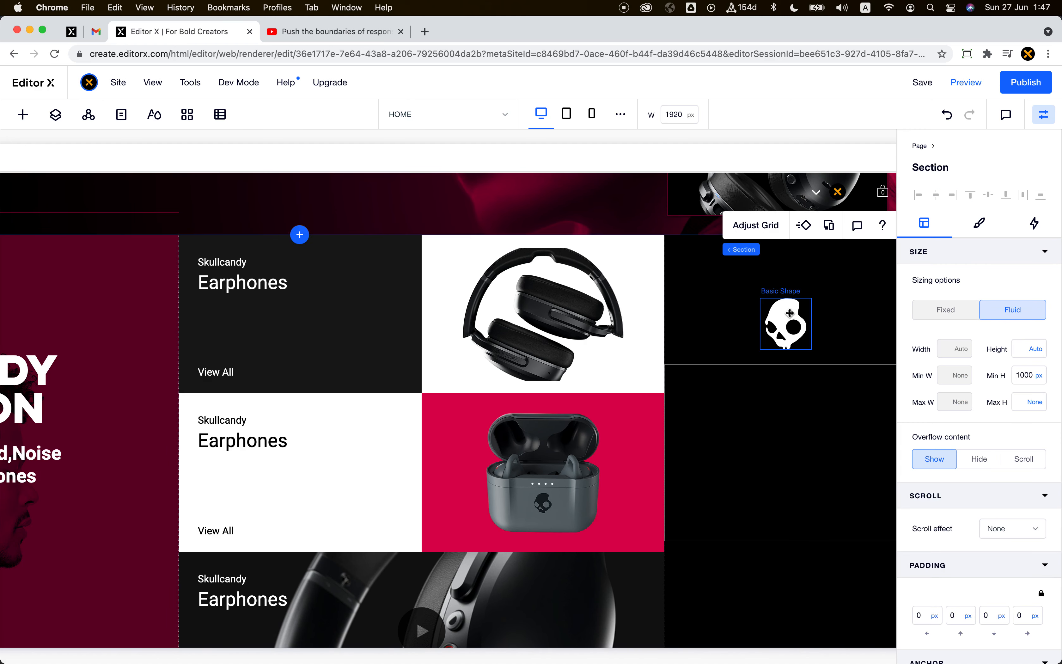
pyautogui.click(790, 402)
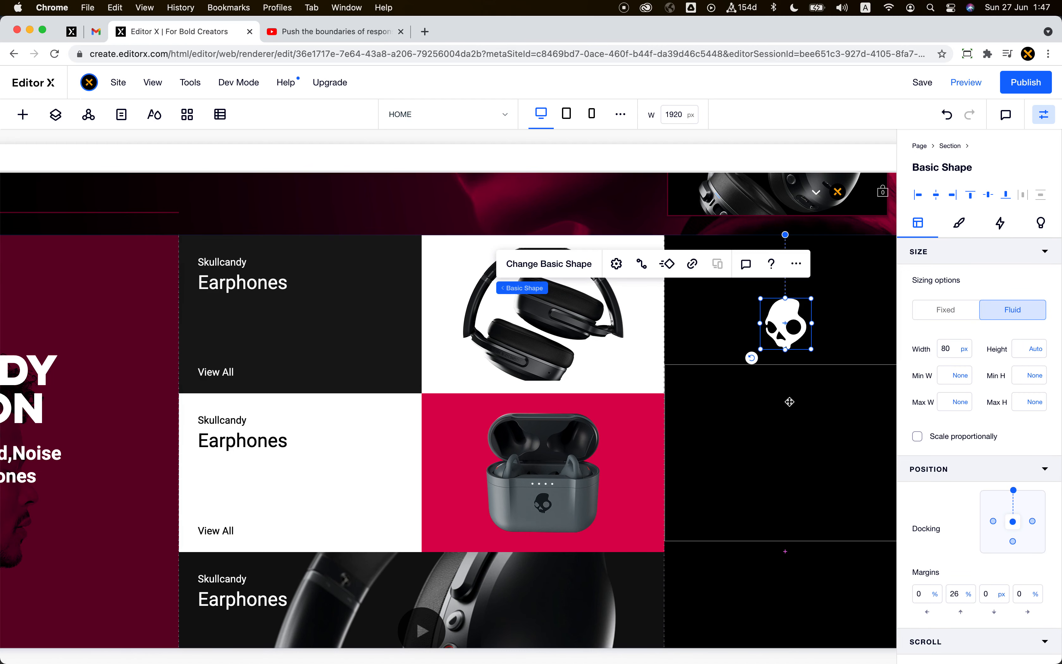
pyautogui.moveTo(789, 402); pyautogui.dragTo(790, 445)
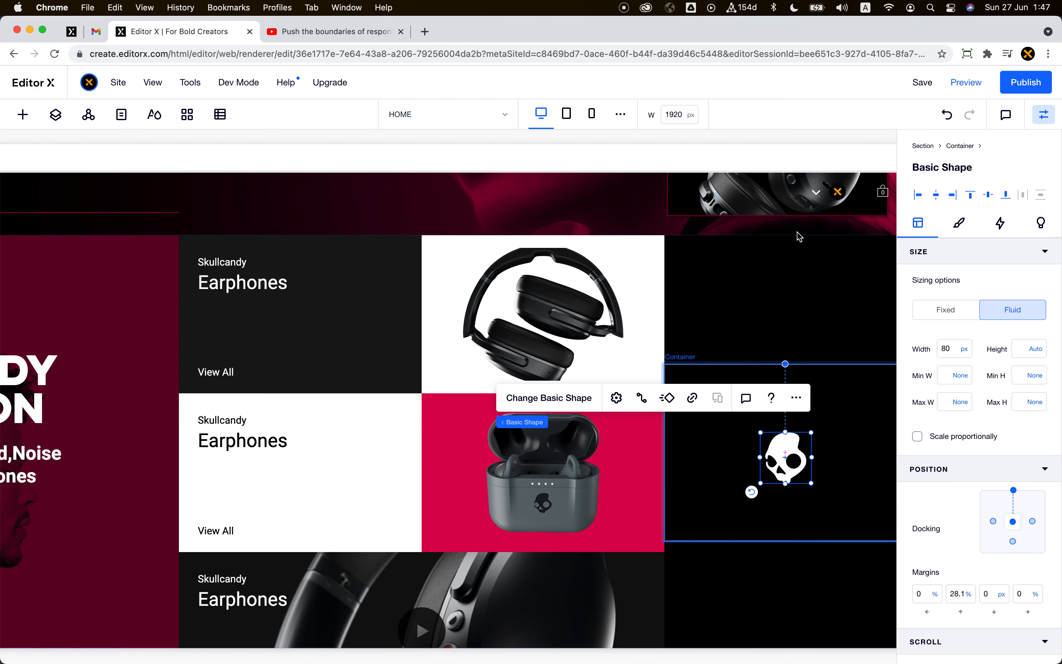
pyautogui.click(960, 593)
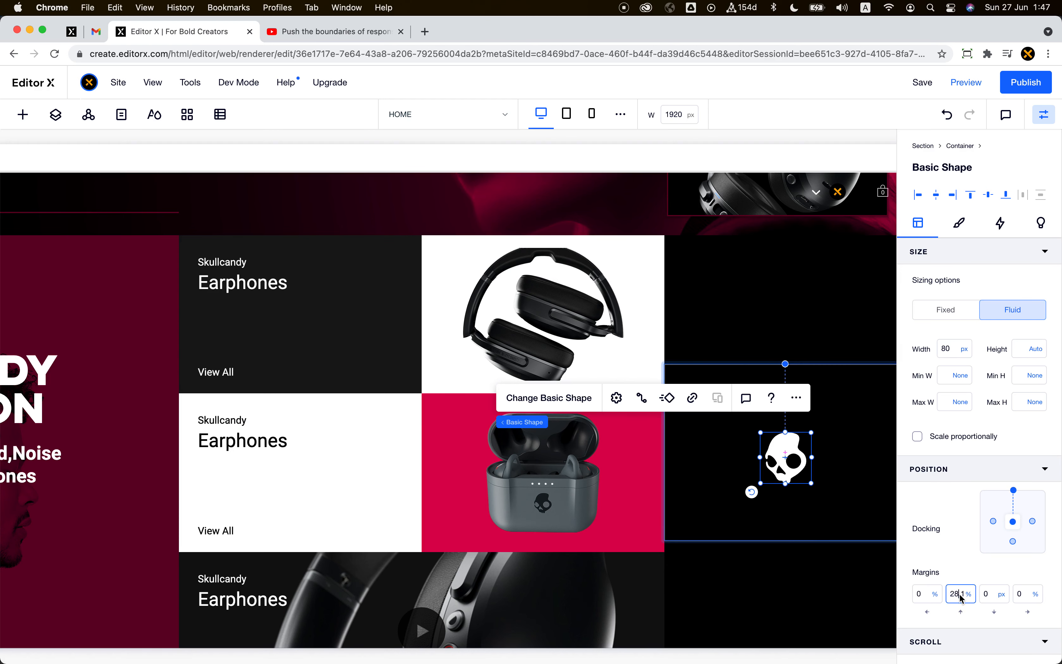
pyautogui.write('100')
pyautogui.press('Return')
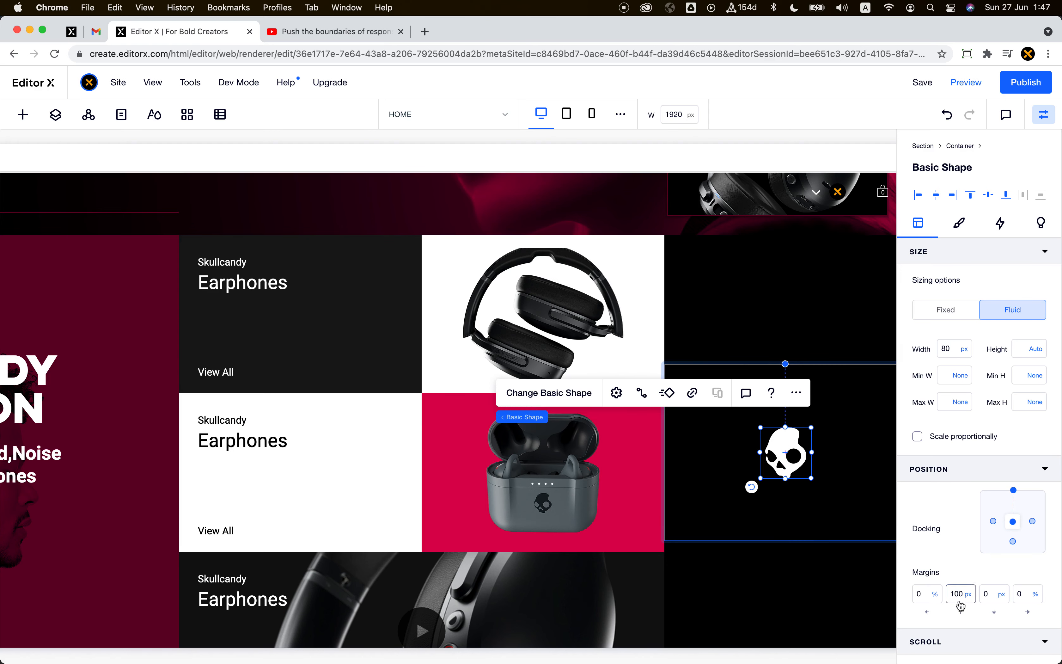
pyautogui.click(967, 593)
pyautogui.click(980, 559)
# Step: Set the skull container's minimum height to None and its top margin to 0 px
pyautogui.click(849, 502)
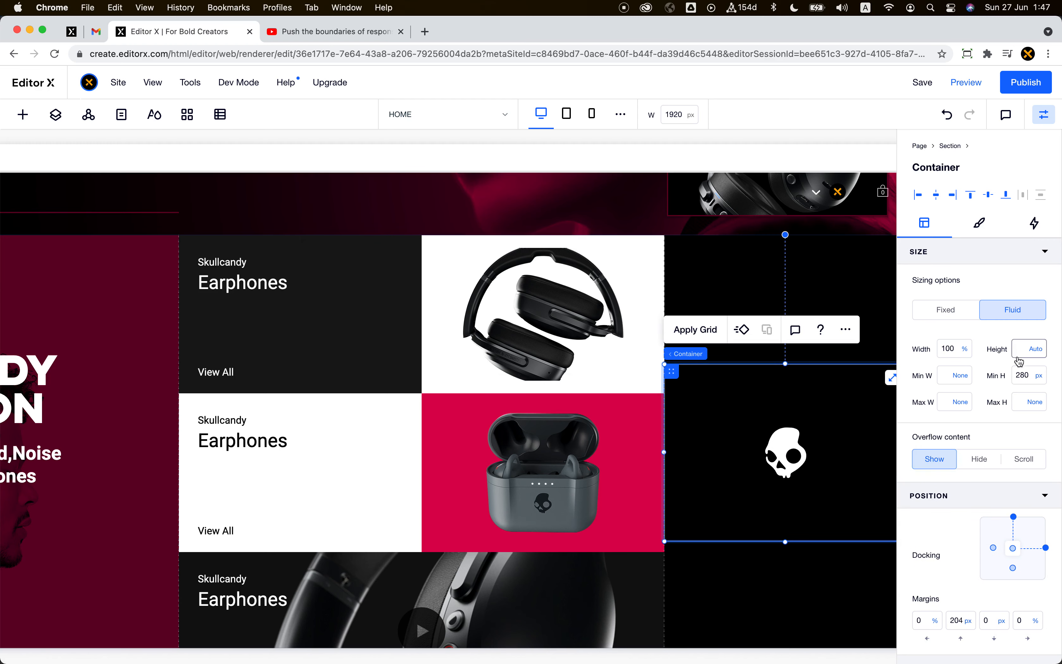
pyautogui.click(1042, 383)
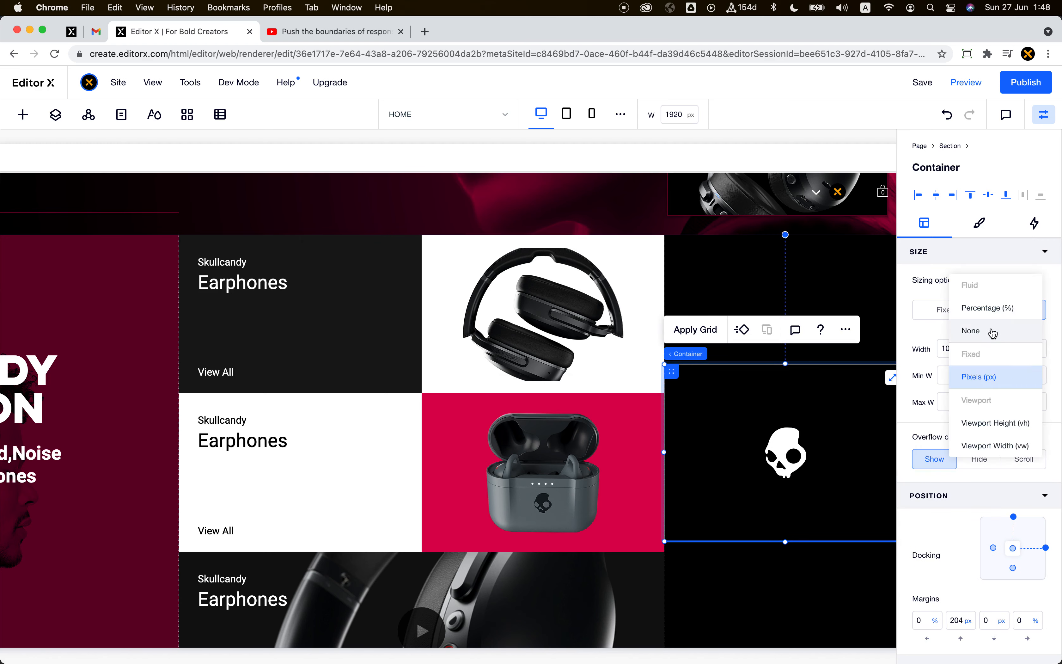
pyautogui.click(994, 333)
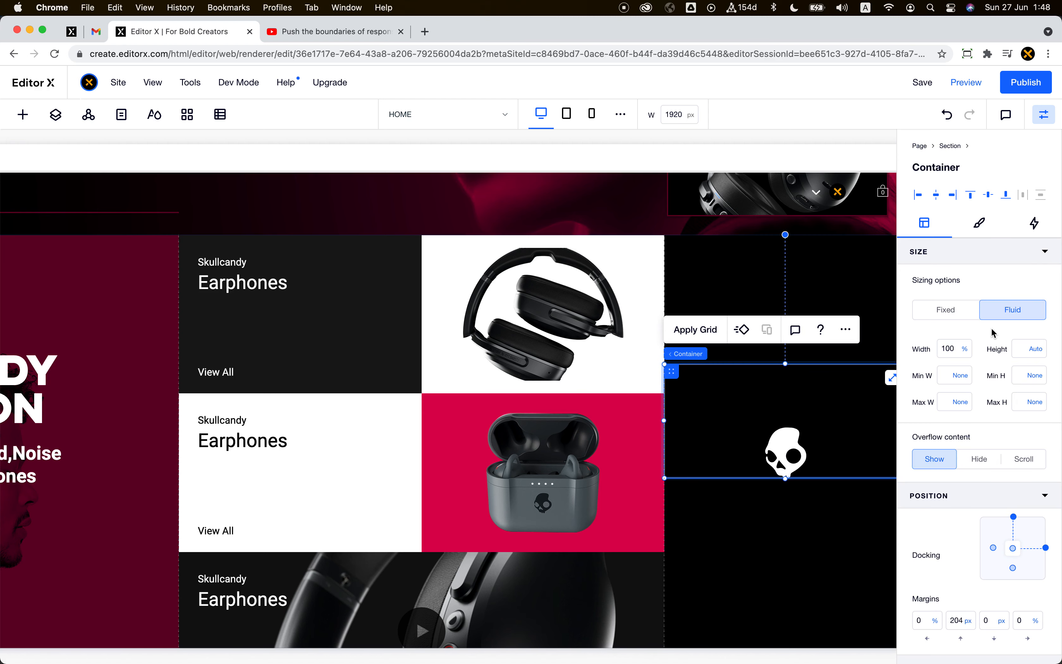
pyautogui.click(959, 618)
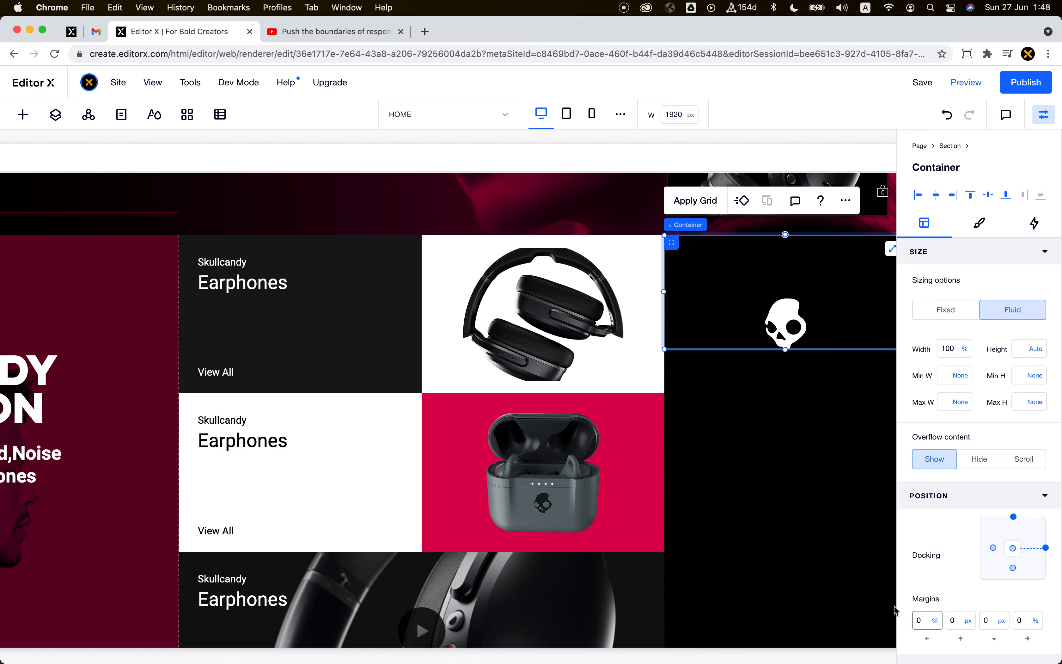
pyautogui.hscroll(3, 720, 527)
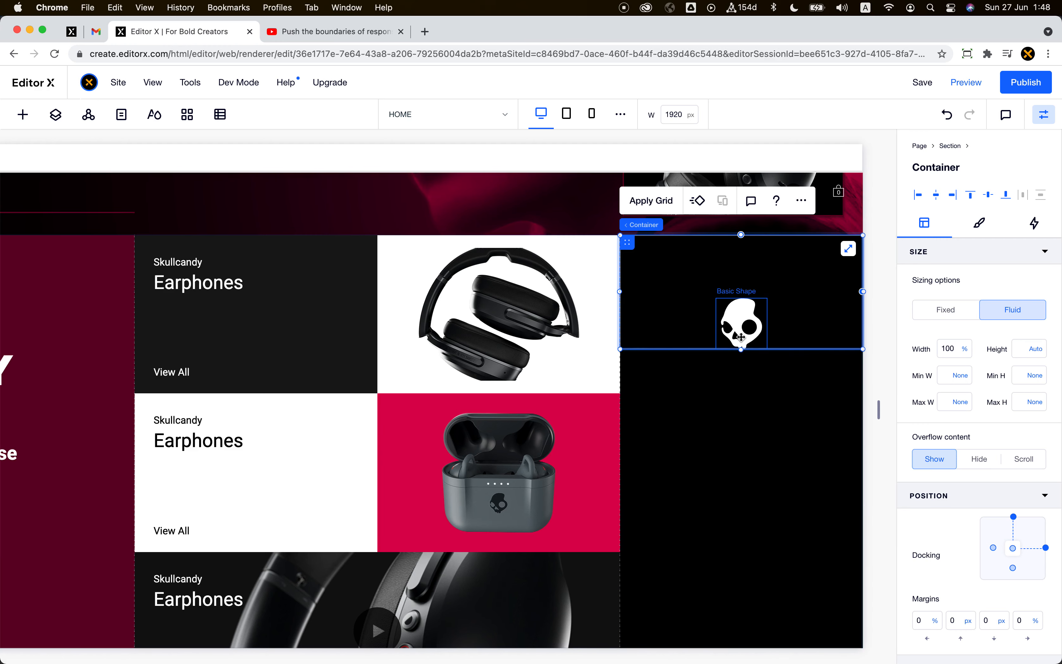
# Step: Give the container holding the skull logo the Sticky scroll effect
pyautogui.click(745, 327)
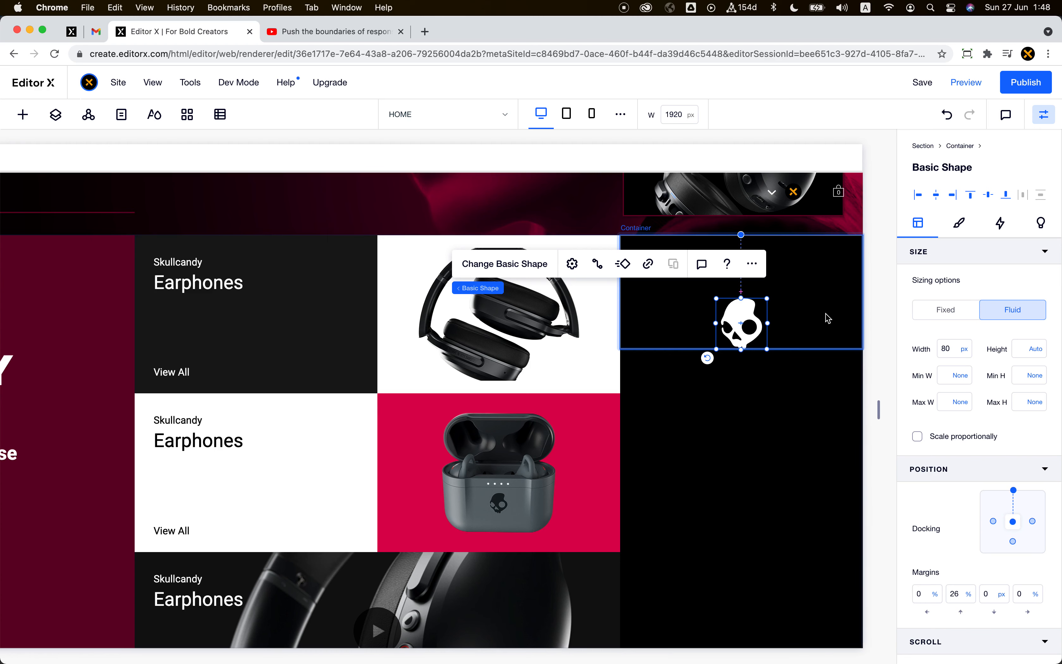
pyautogui.click(809, 346)
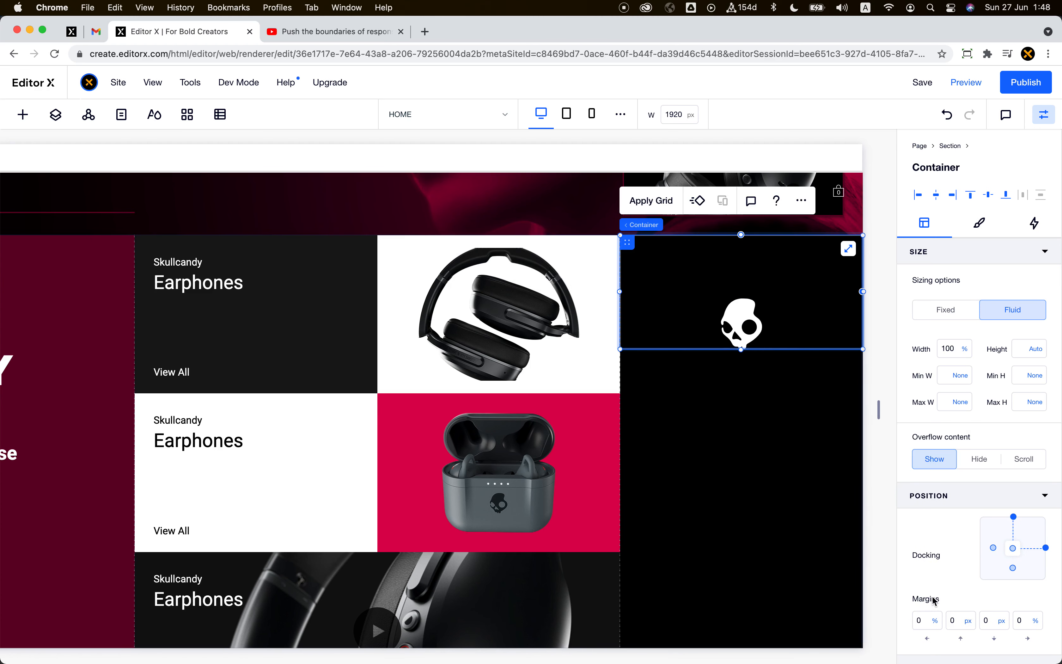
pyautogui.scroll(-5, 935, 602)
pyautogui.click(1010, 505)
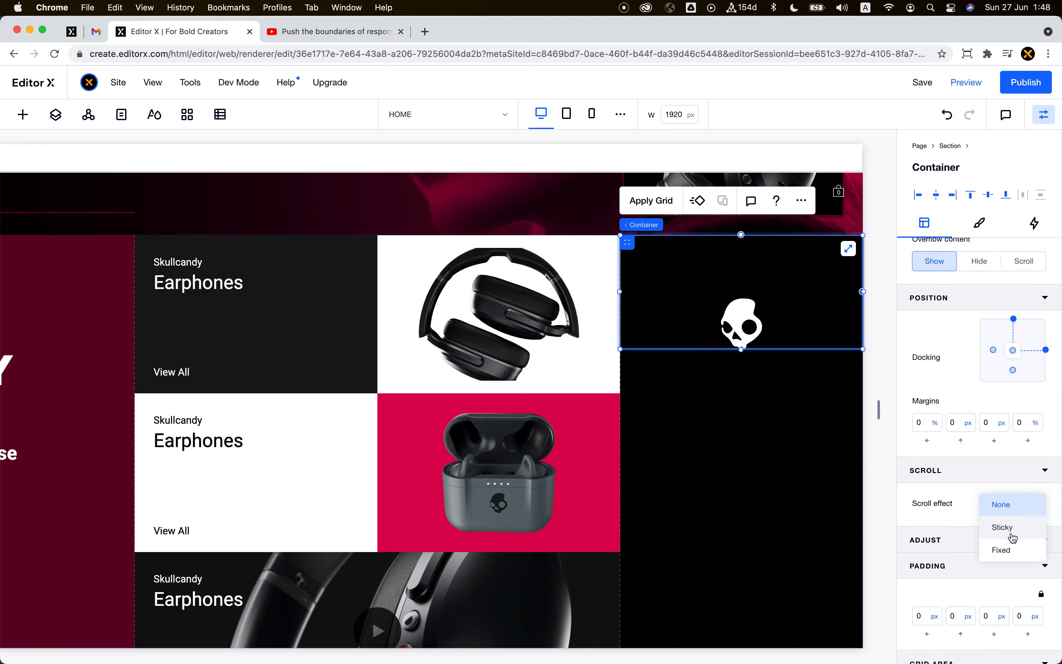
pyautogui.click(1014, 536)
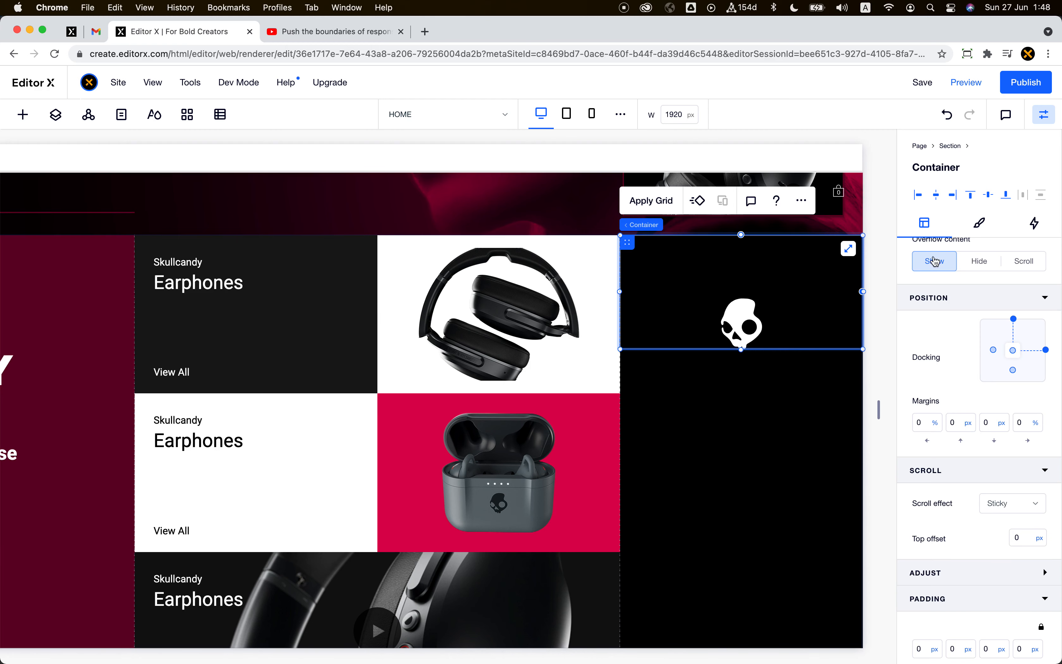
# Step: Remove the skull container's border by setting the border width to 0 px
pyautogui.click(978, 226)
pyautogui.click(913, 283)
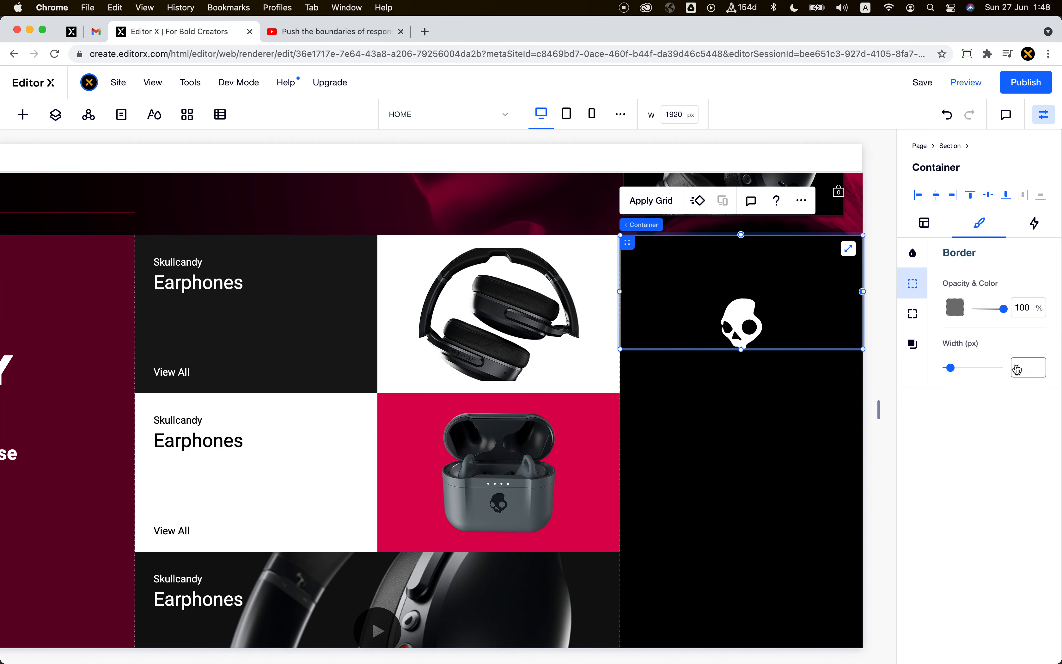
pyautogui.click(1020, 373)
pyautogui.write('0')
pyautogui.click(1018, 400)
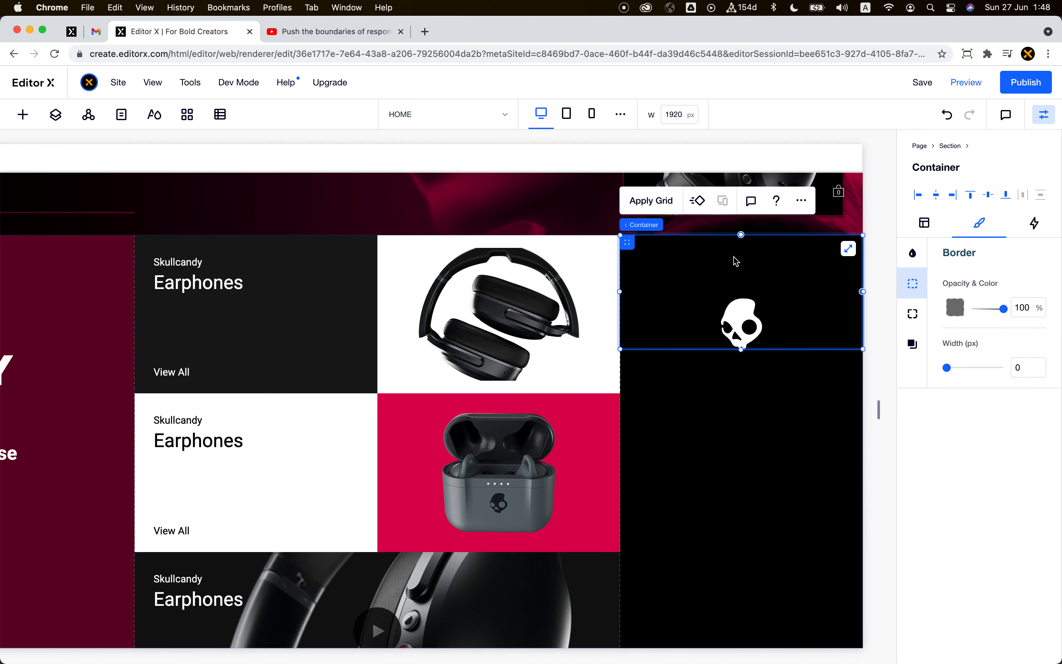
pyautogui.scroll(-3, 737, 262)
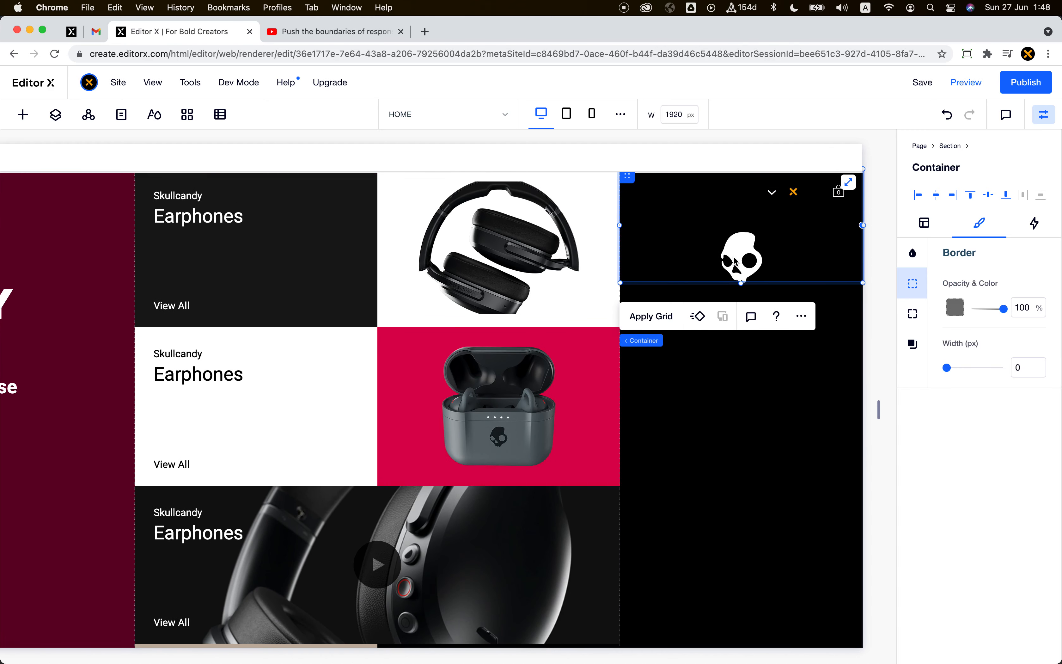
pyautogui.scroll(3, 737, 261)
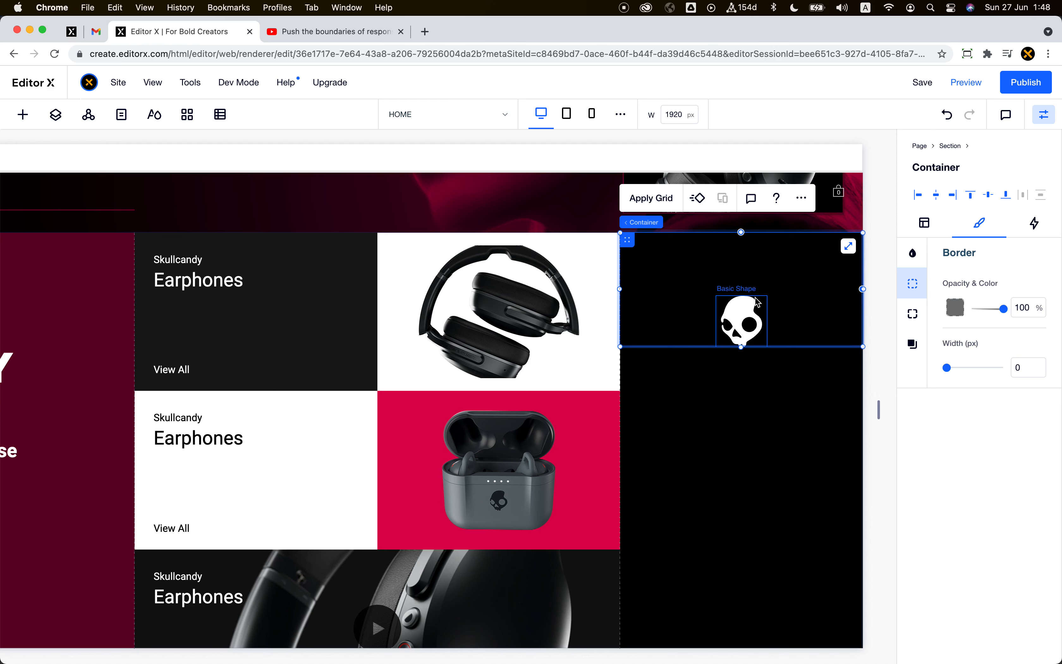
# Step: Add a bottom margin to the skull logo so that its container extends below the shape
pyautogui.click(737, 323)
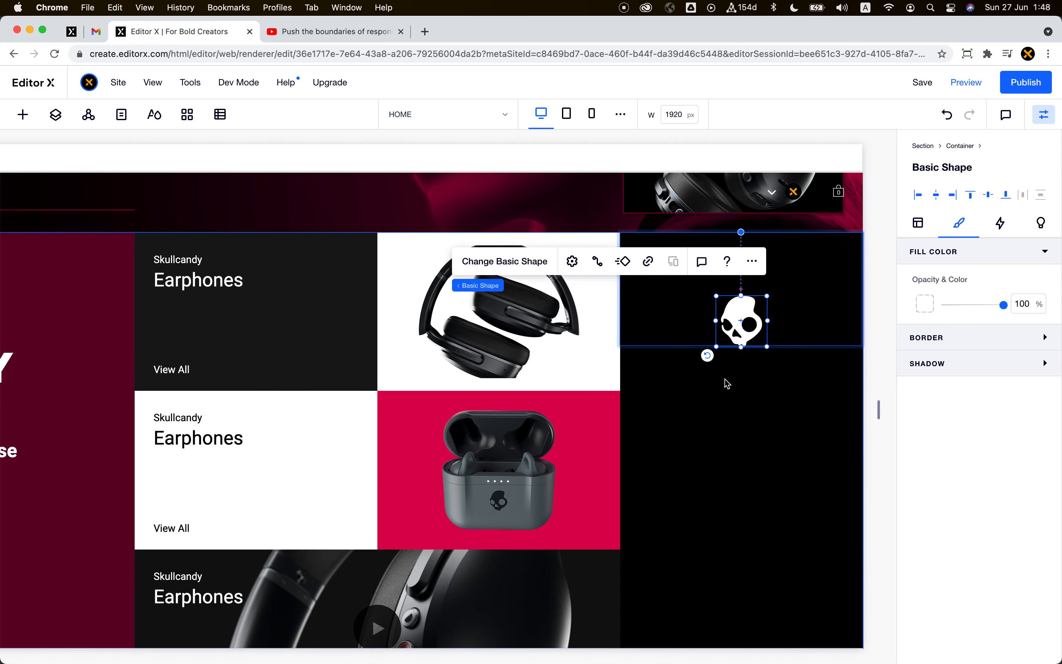
pyautogui.scroll(-15, 752, 454)
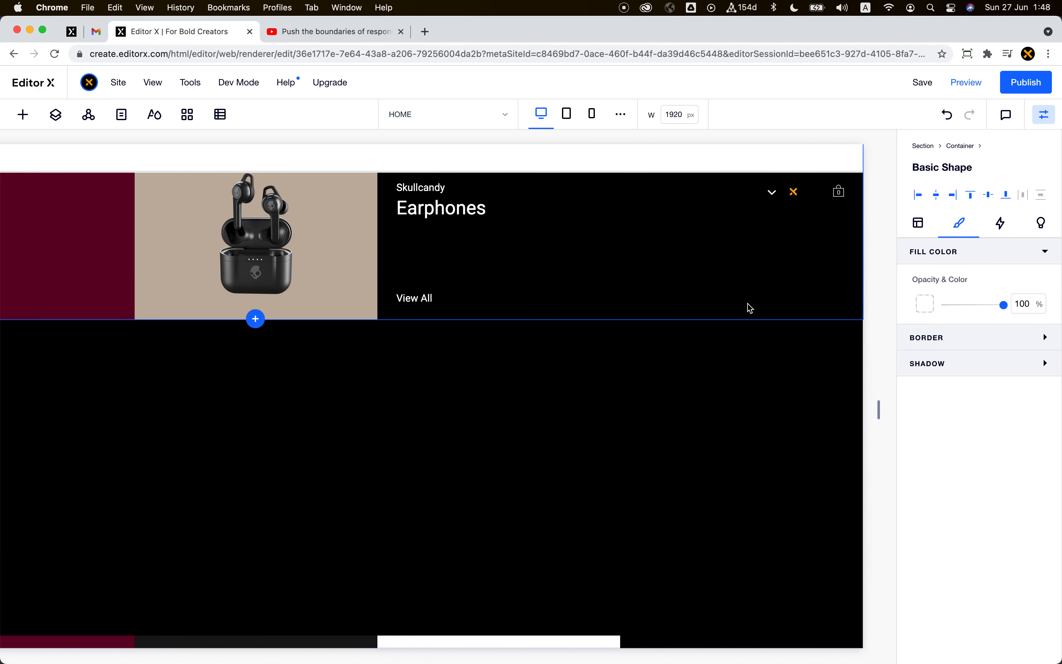
pyautogui.scroll(15, 759, 325)
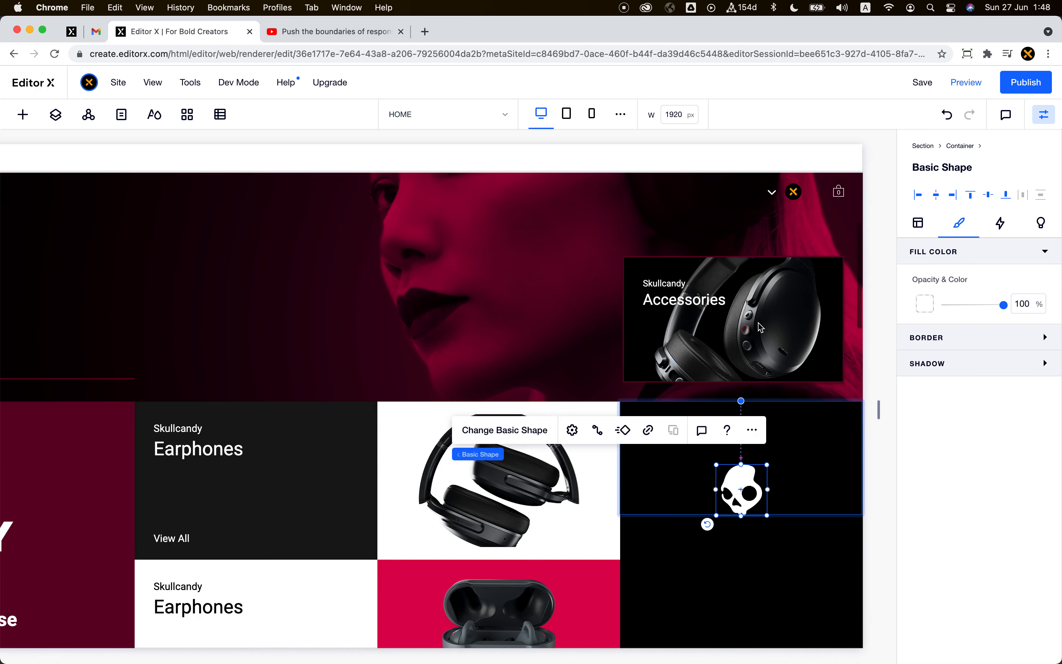
pyautogui.scroll(-5, 759, 325)
pyautogui.click(918, 222)
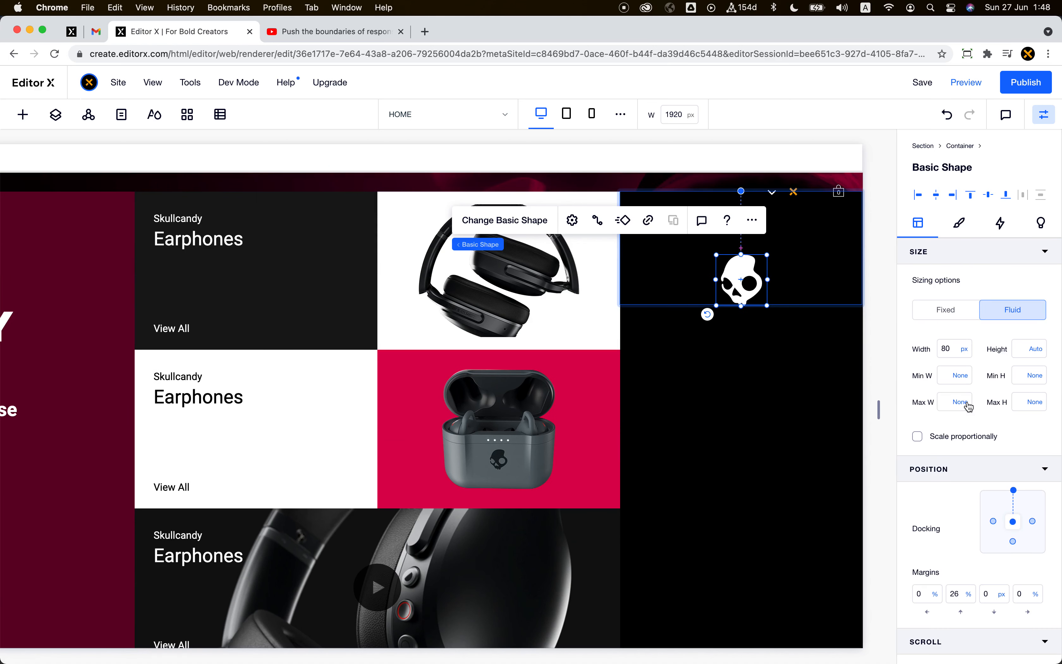
pyautogui.click(991, 592)
pyautogui.press('Return')
pyautogui.click(745, 498)
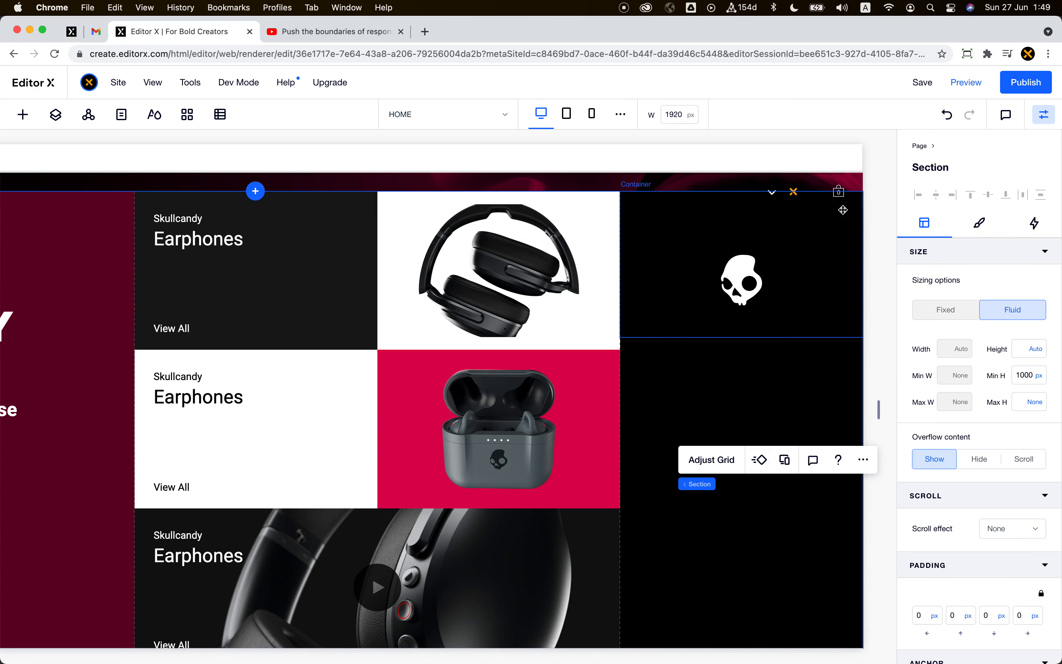
# Step: Publish the site and switch to the browser window with the live custom-product-page
pyautogui.click(1008, 87)
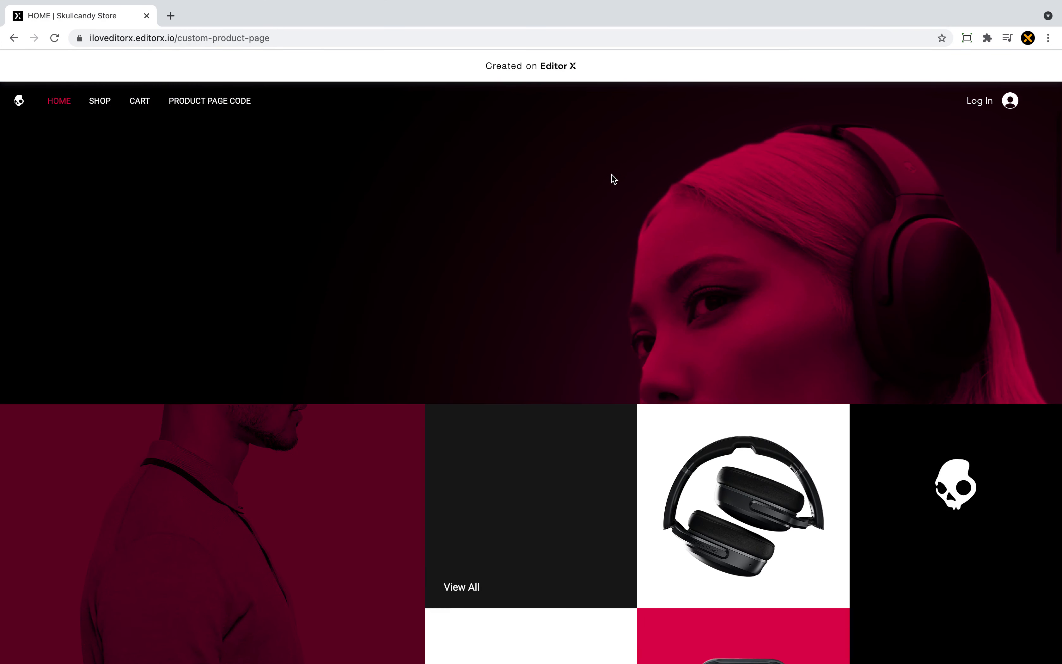
pyautogui.scroll(-10, 611, 174)
pyautogui.scroll(15, 612, 175)
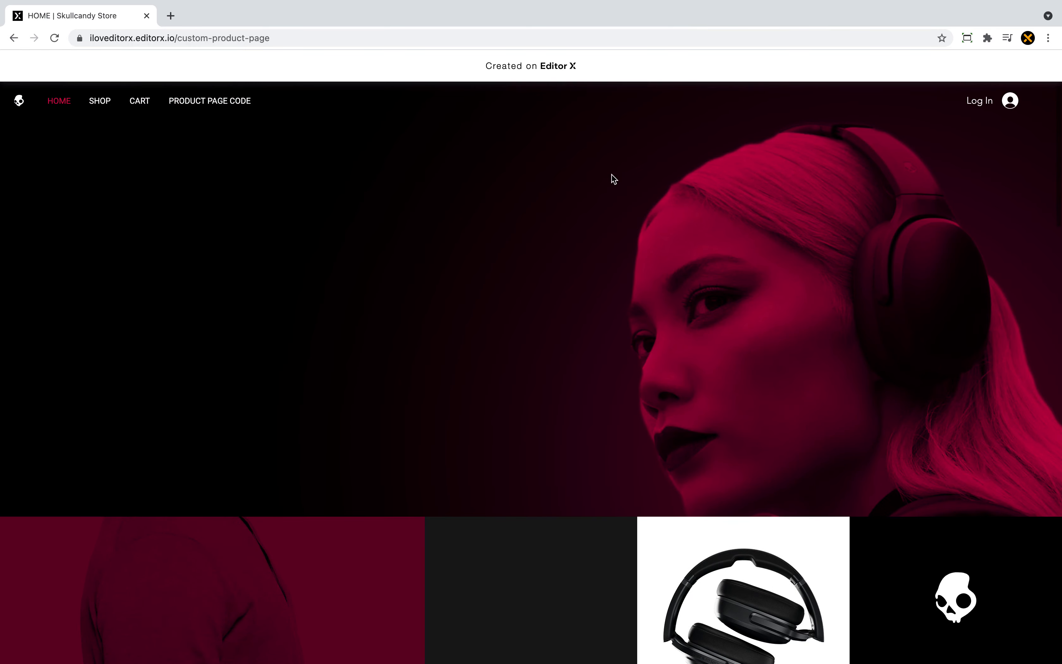
# Step: Examine how the sticky skull container moves beside the category cards and the header on the live page
pyautogui.scroll(-8, 612, 174)
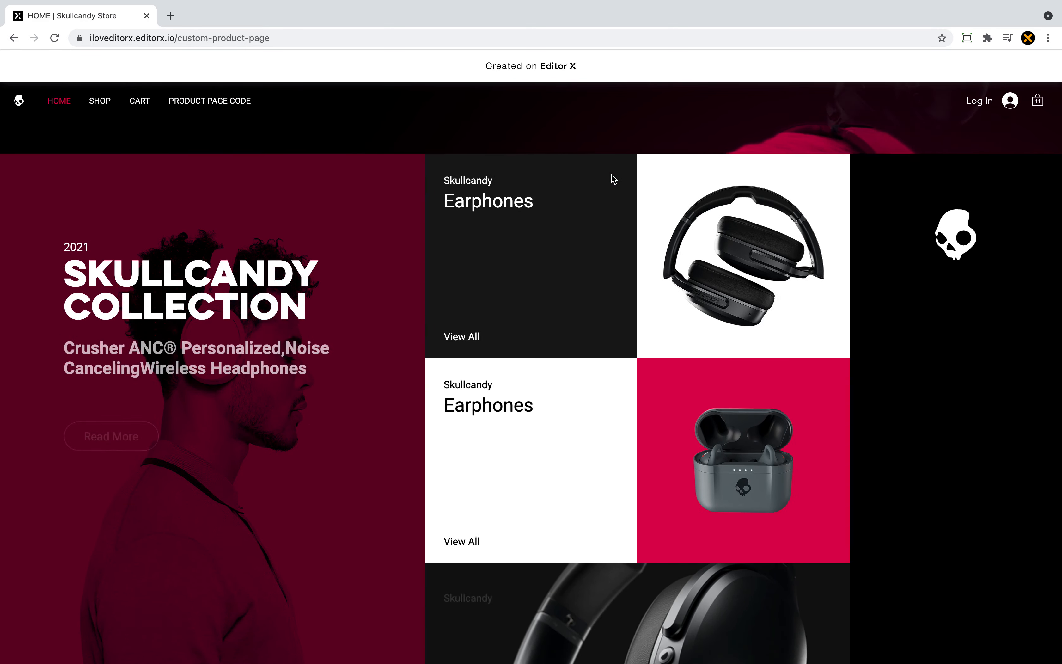
pyautogui.scroll(-2, 612, 174)
pyautogui.scroll(1, 611, 175)
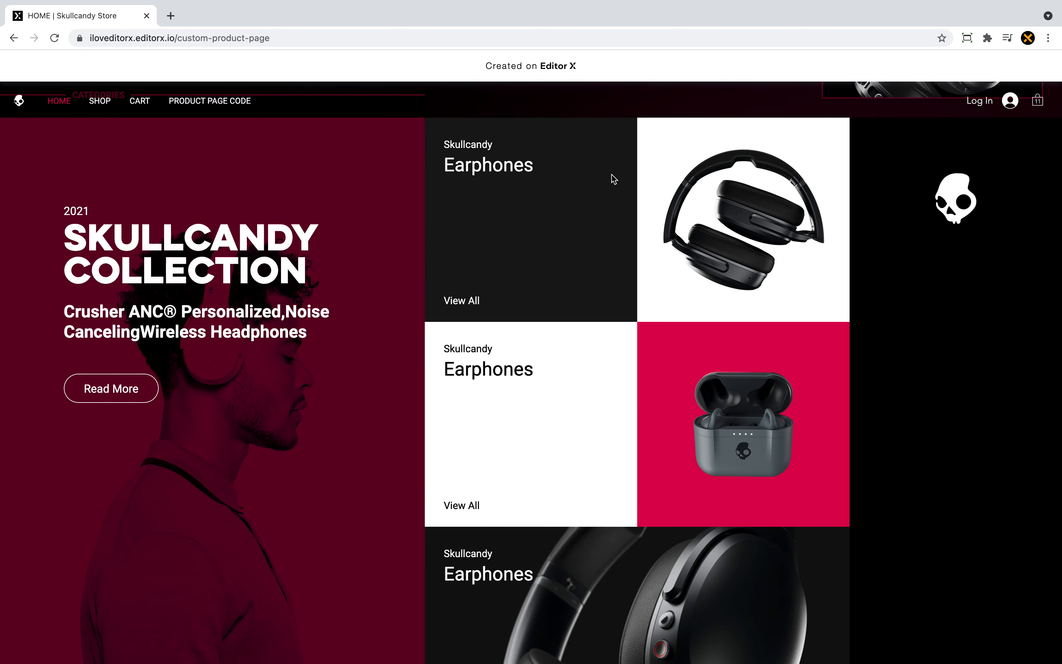
pyautogui.scroll(-1, 612, 174)
pyautogui.scroll(2, 611, 174)
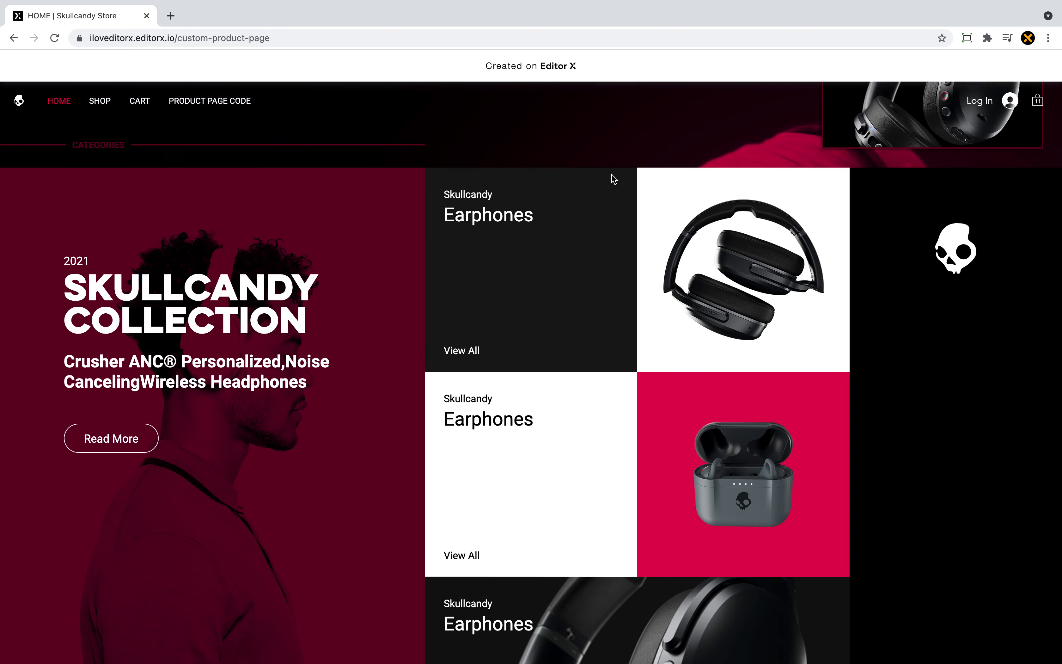
pyautogui.scroll(1, 614, 179)
pyautogui.scroll(-2, 614, 178)
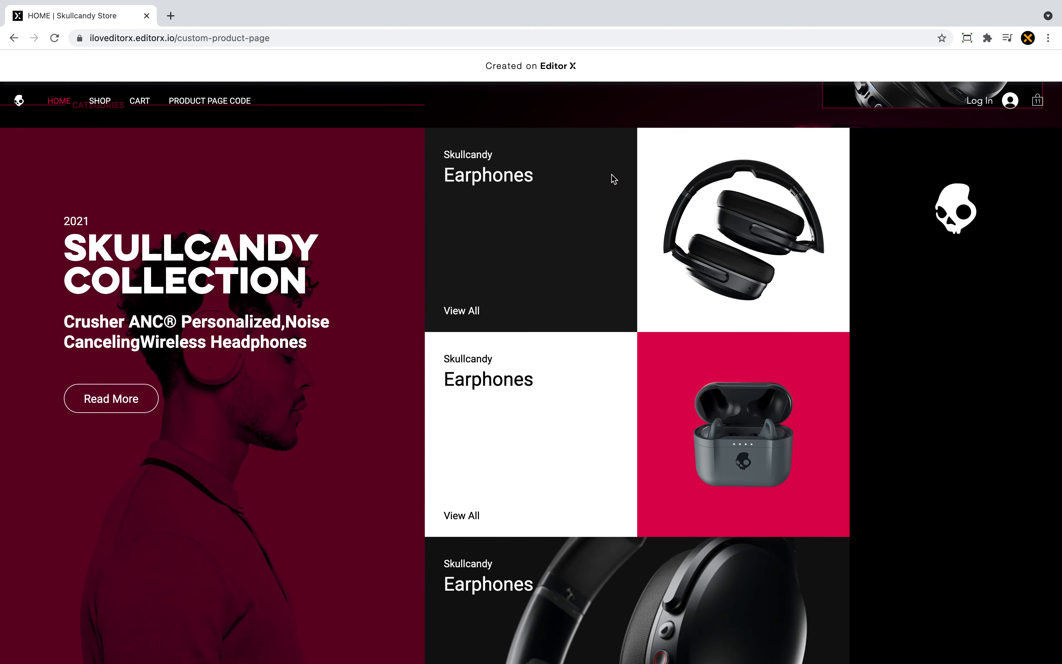
pyautogui.scroll(-2, 613, 179)
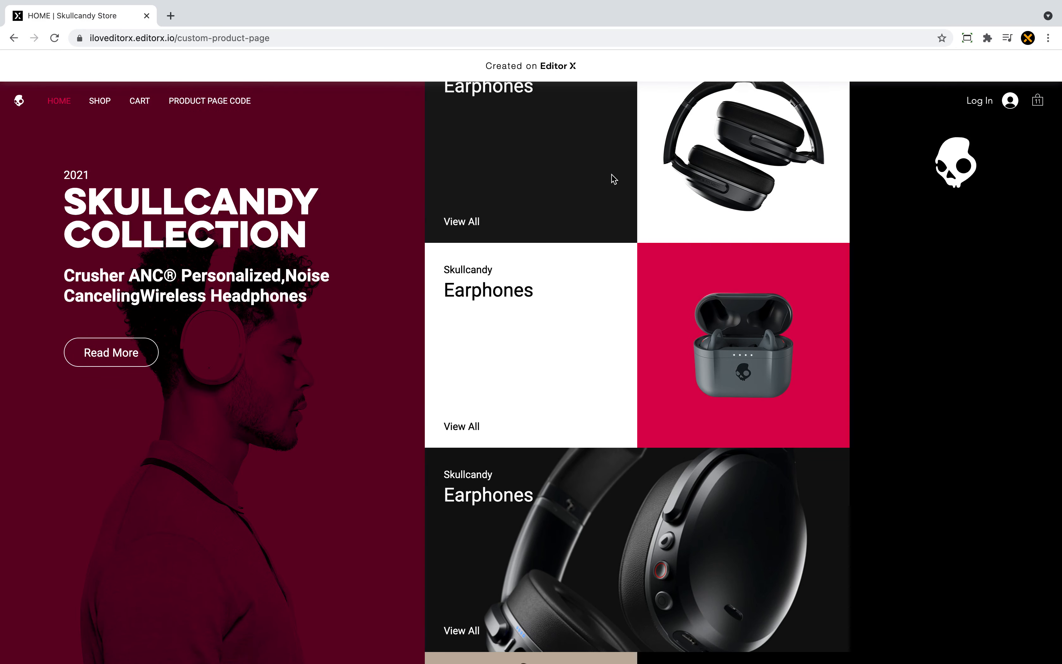
pyautogui.scroll(-4, 613, 179)
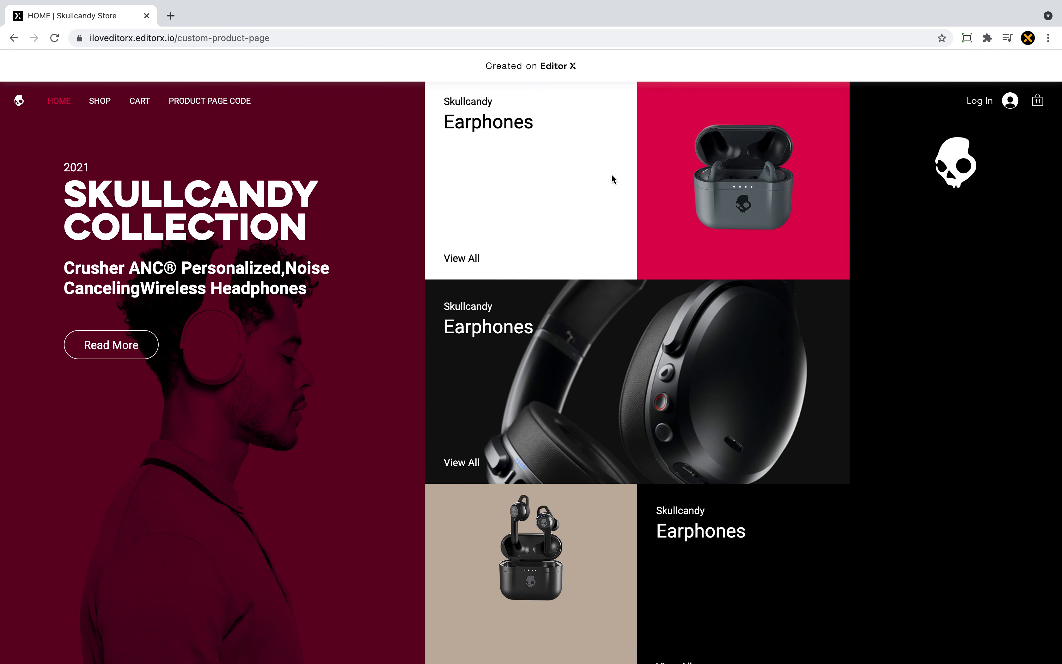
pyautogui.scroll(-2, 614, 179)
pyautogui.scroll(5, 614, 178)
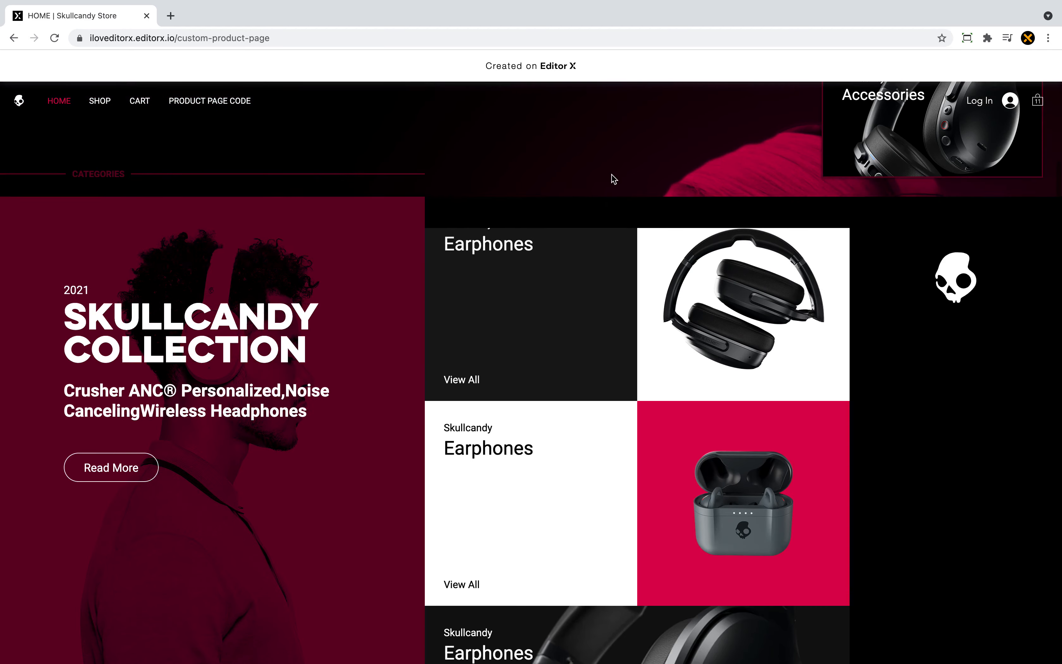
# Step: Examine on the live page how the collection panel and skull logo hold their position while the category cards scroll past
pyautogui.scroll(-3, 614, 178)
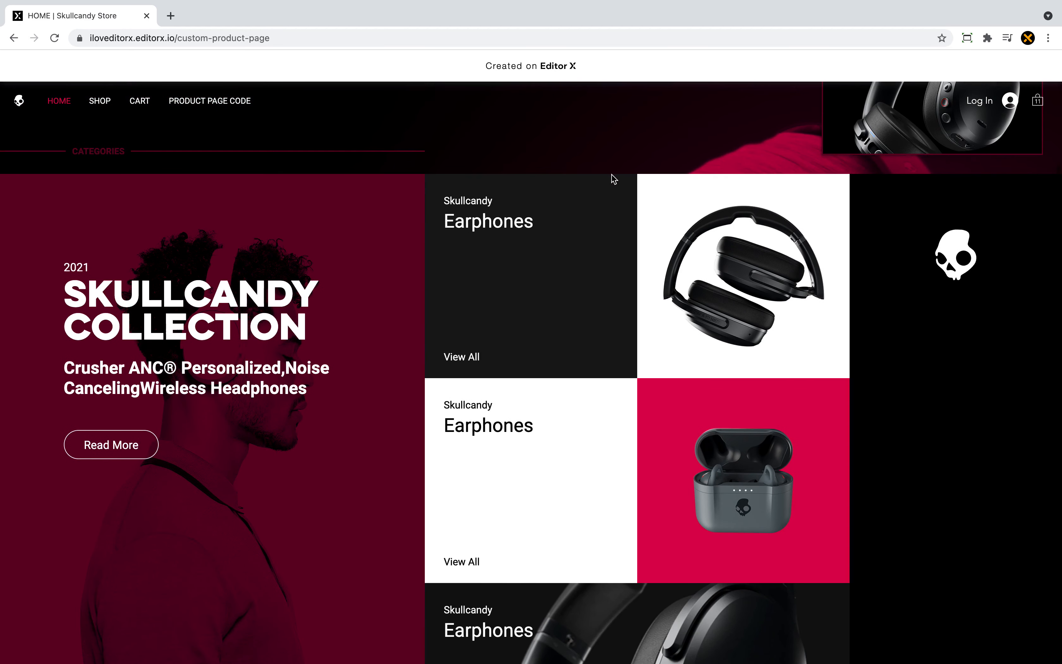
pyautogui.scroll(-2, 614, 179)
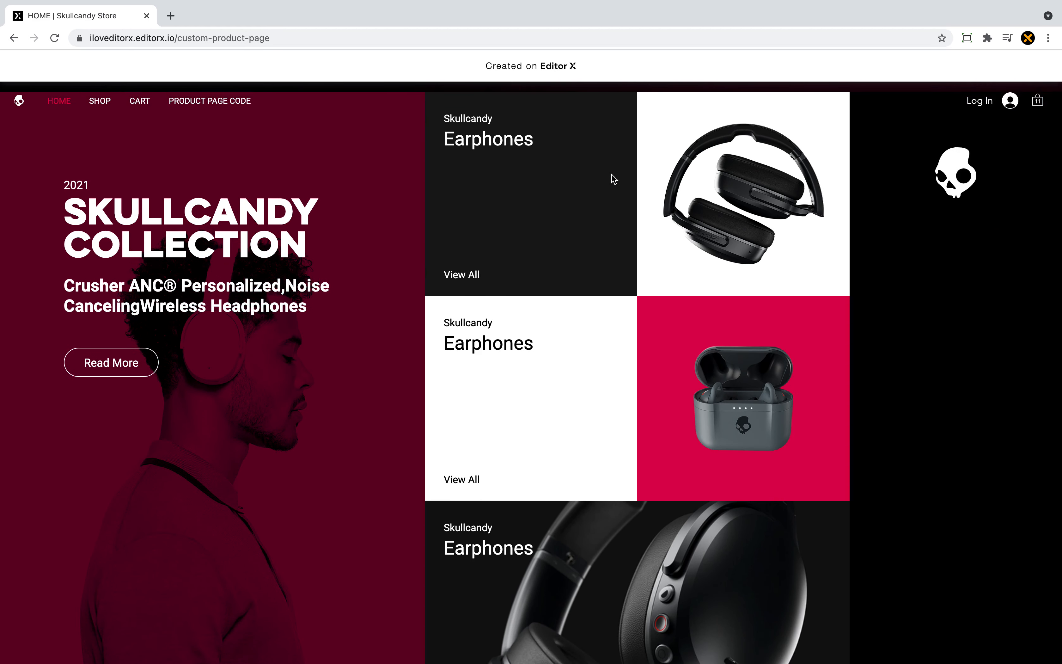
pyautogui.scroll(-1, 613, 179)
pyautogui.scroll(3, 612, 179)
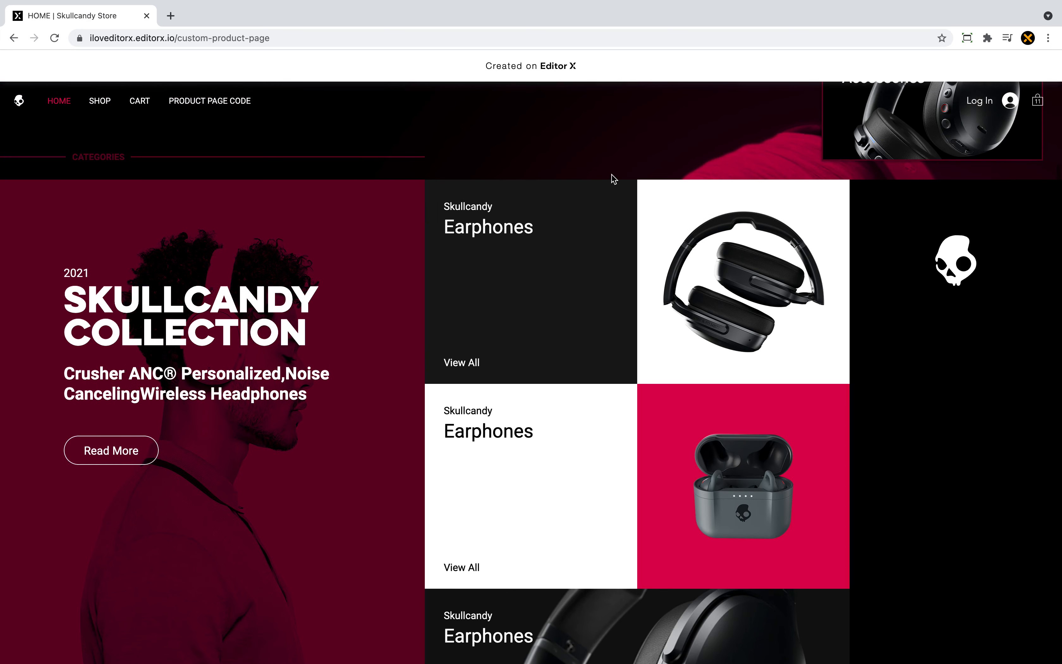
pyautogui.scroll(-4, 612, 174)
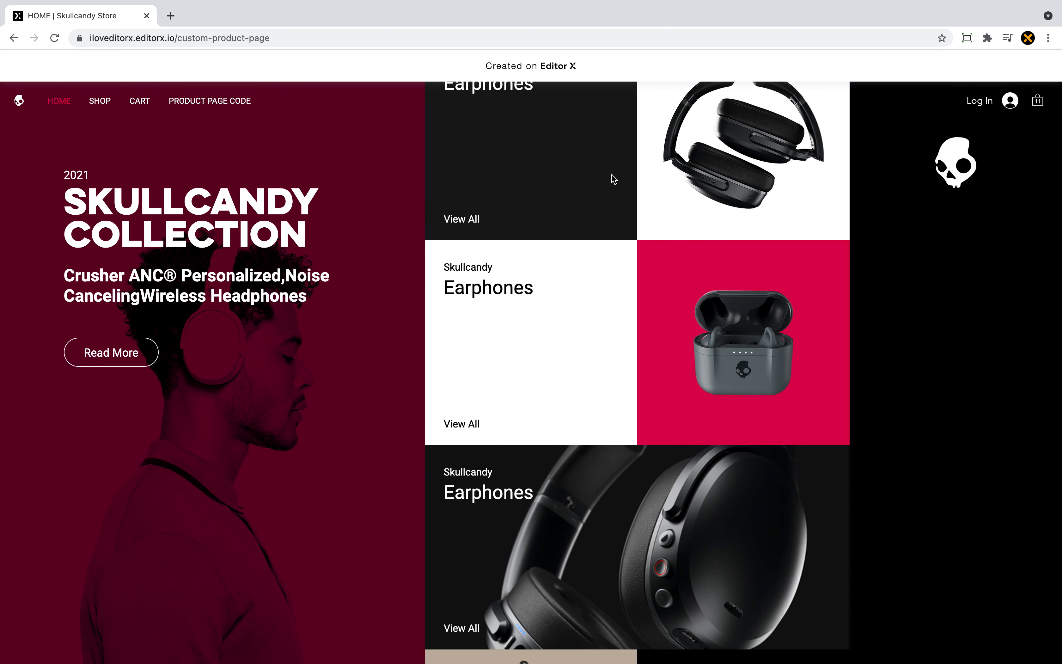
pyautogui.scroll(2, 611, 174)
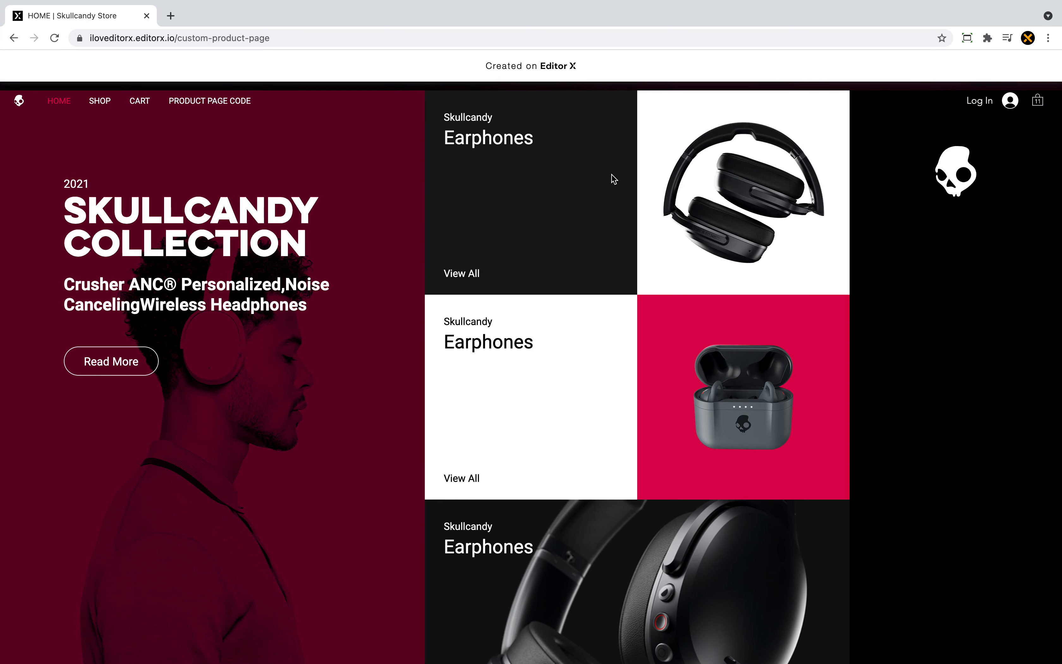
pyautogui.scroll(2, 611, 175)
pyautogui.scroll(-3, 611, 174)
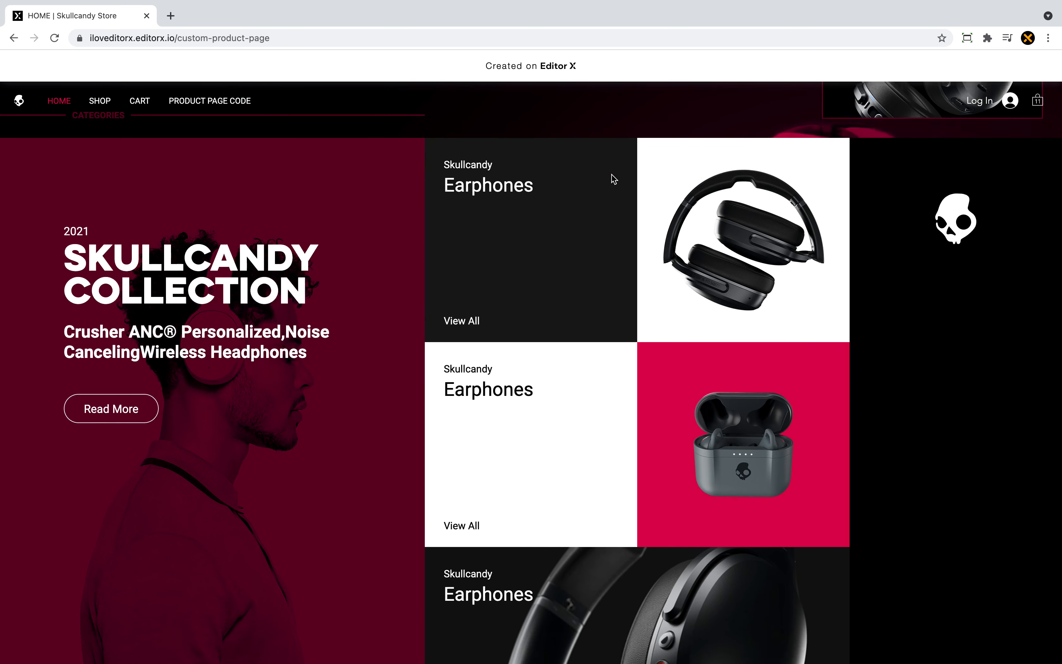
pyautogui.scroll(-2, 612, 174)
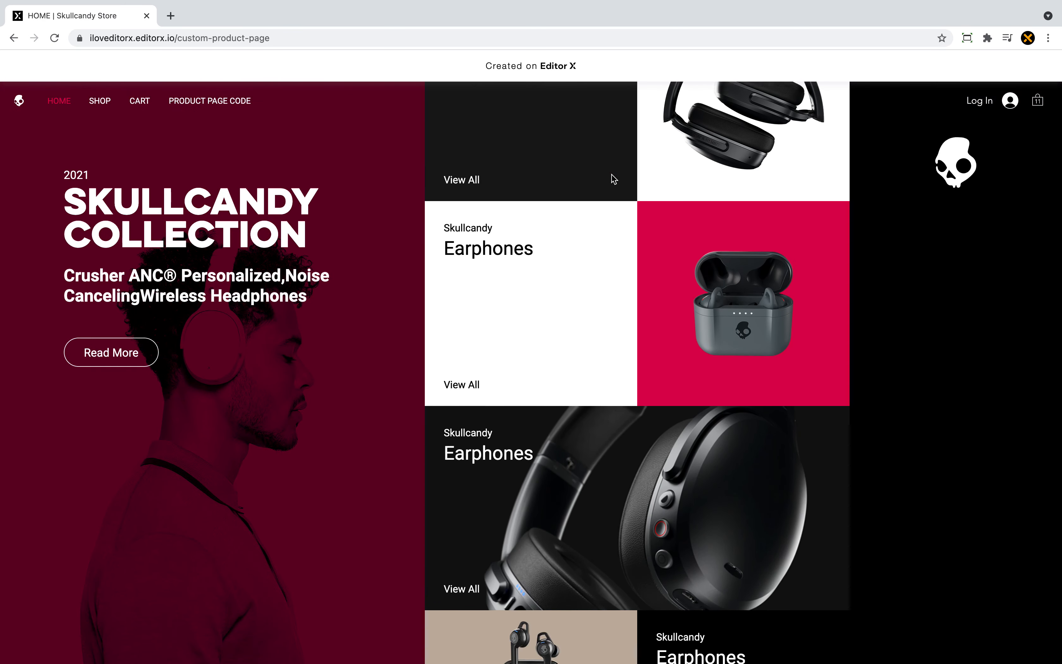
pyautogui.scroll(2, 611, 174)
pyautogui.scroll(2, 611, 174)
pyautogui.scroll(-3, 611, 174)
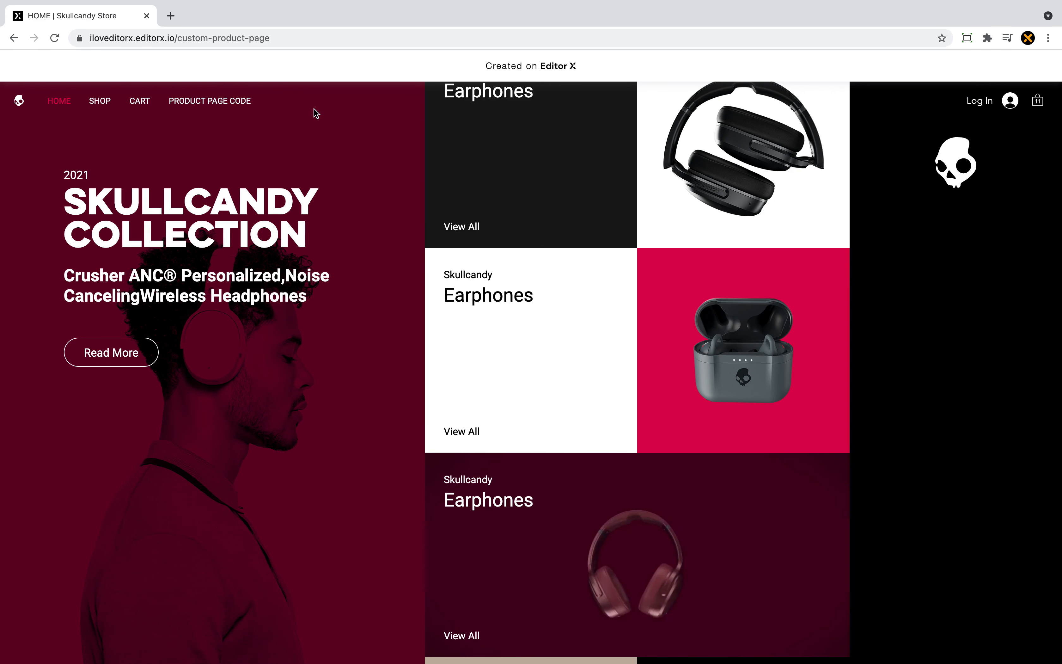
pyautogui.scroll(-4, 351, 183)
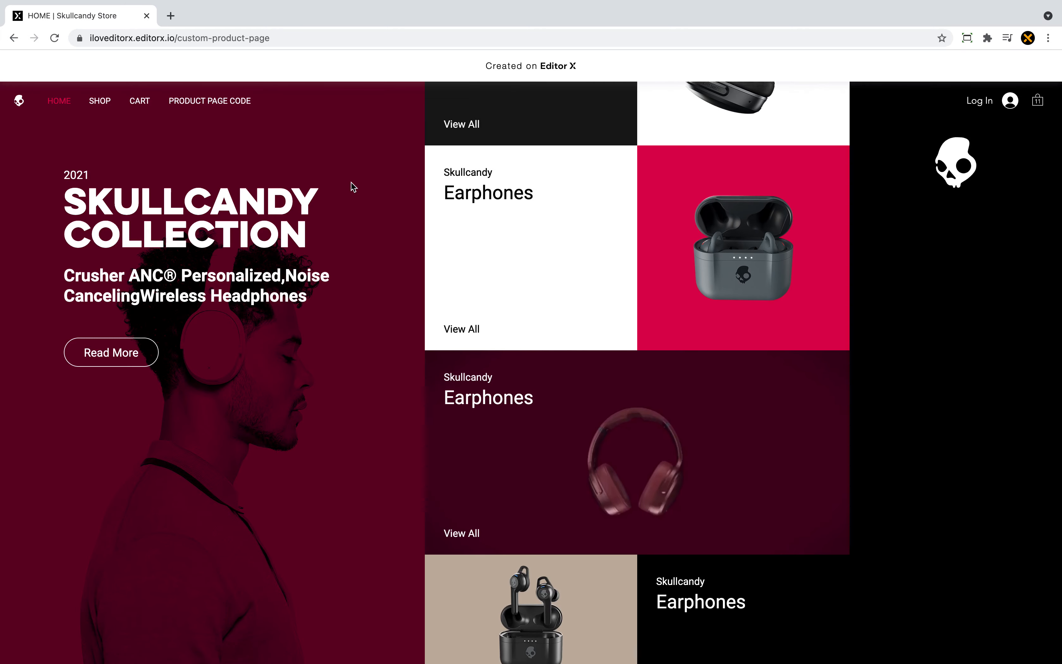
pyautogui.scroll(4, 351, 183)
pyautogui.scroll(5, 353, 186)
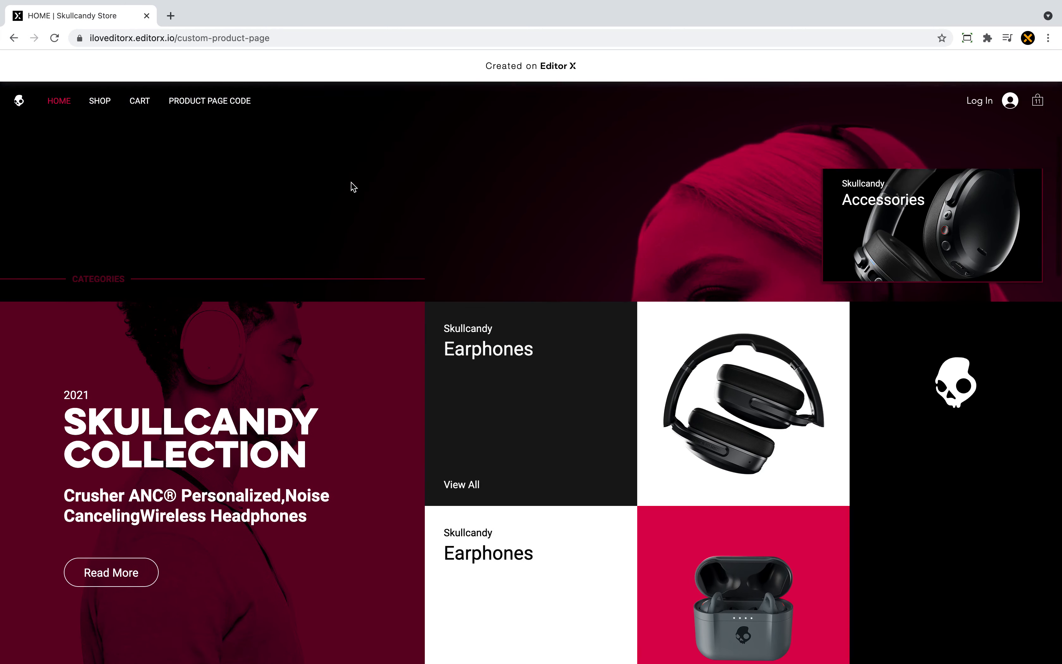
pyautogui.scroll(2, 320, 390)
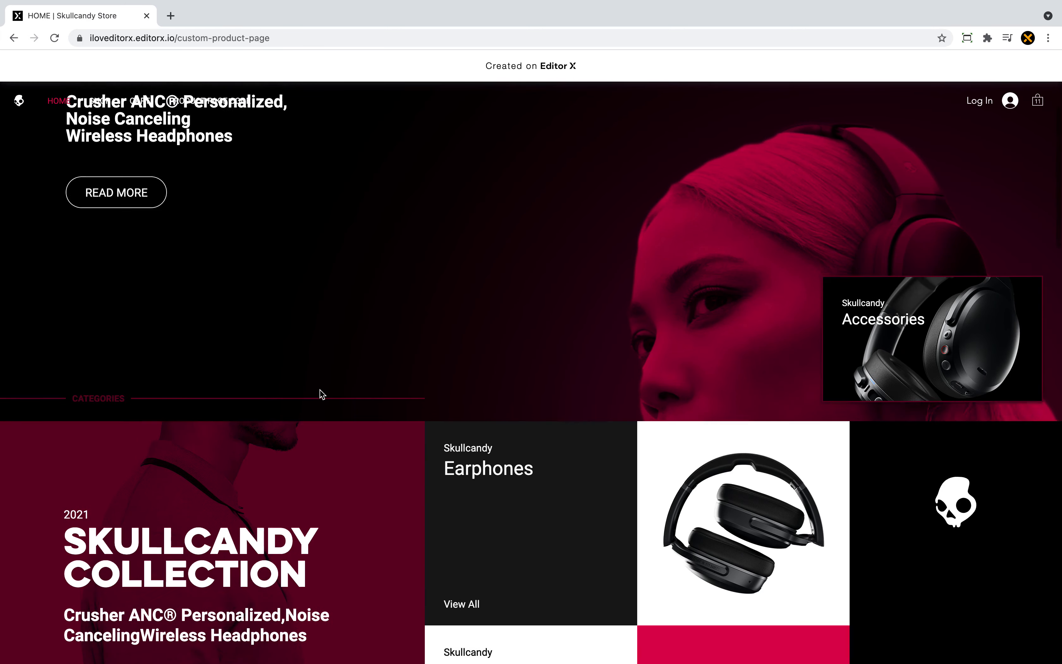
pyautogui.scroll(-3, 320, 390)
pyautogui.scroll(-4, 319, 390)
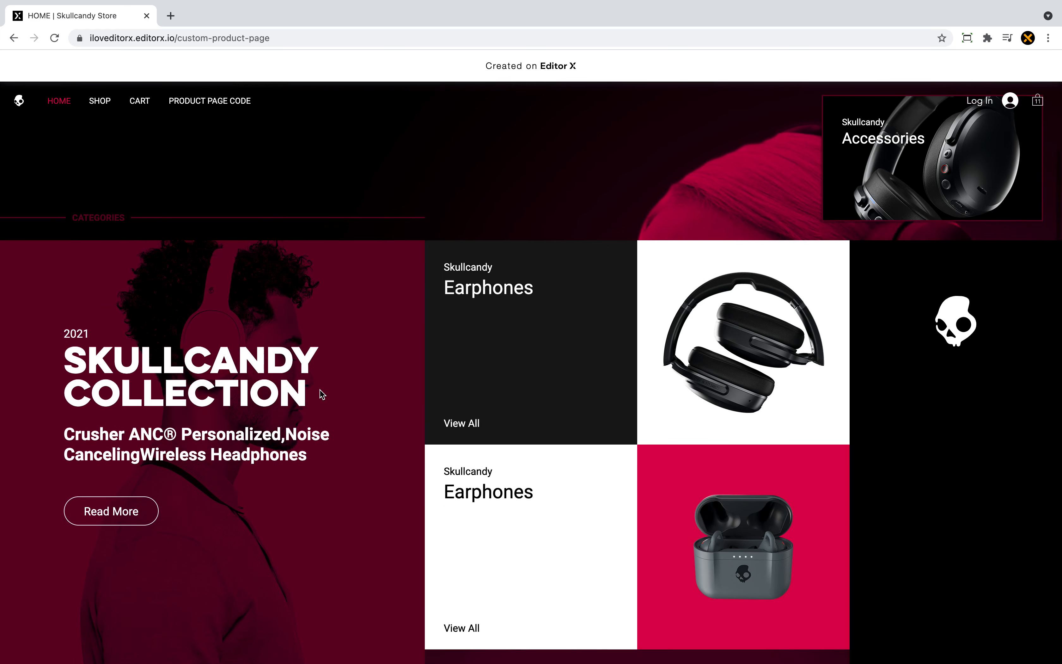
pyautogui.scroll(-1, 322, 394)
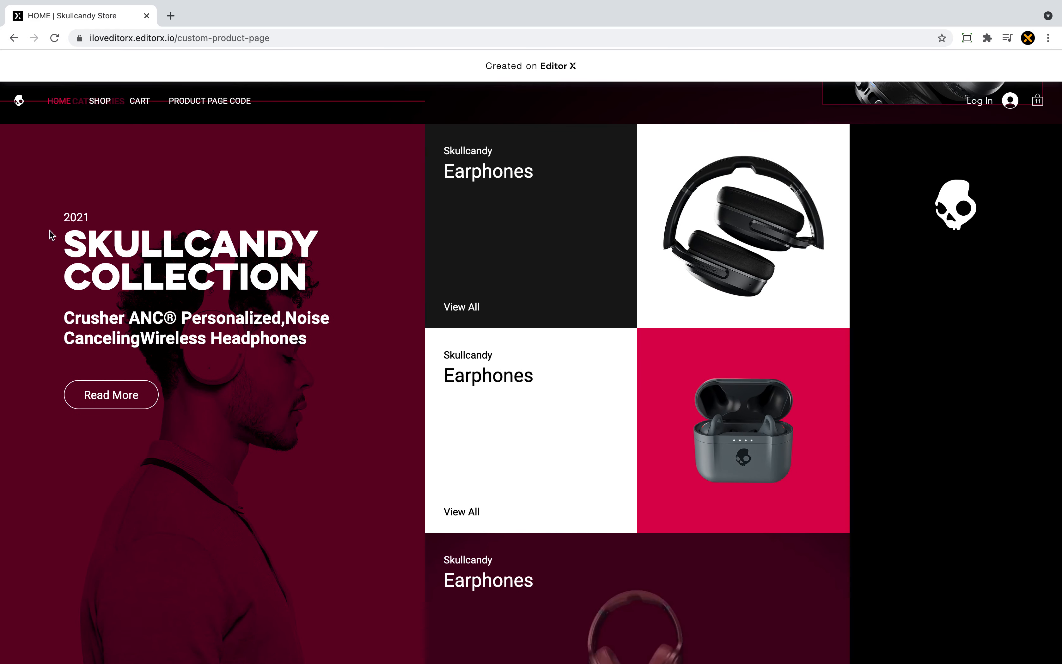
pyautogui.scroll(-1, 318, 391)
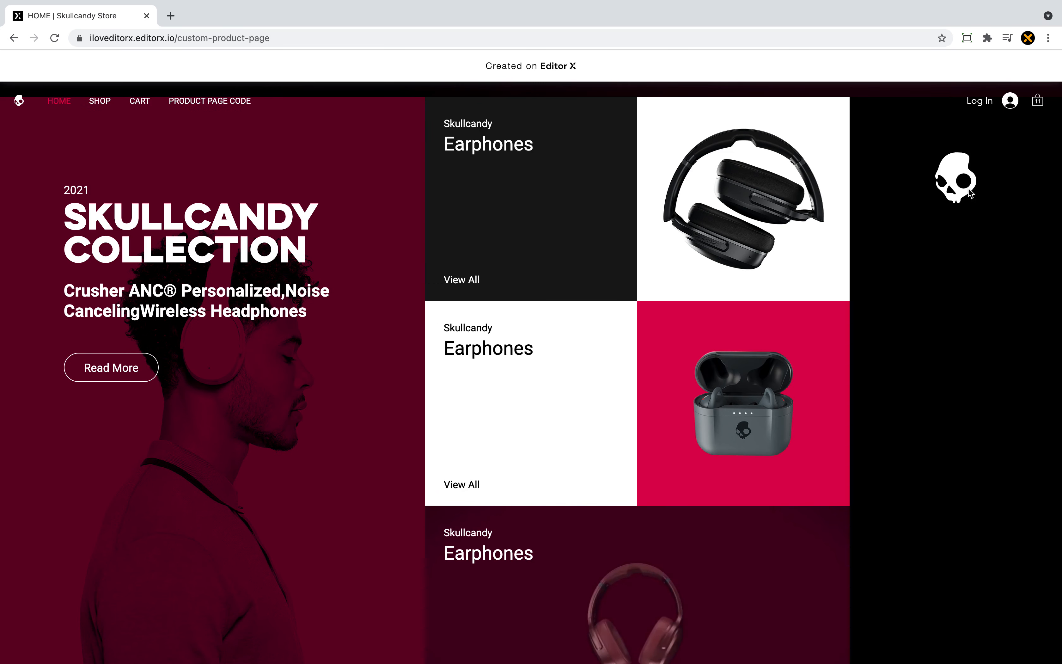
pyautogui.scroll(-1, 368, 168)
pyautogui.scroll(1, 368, 168)
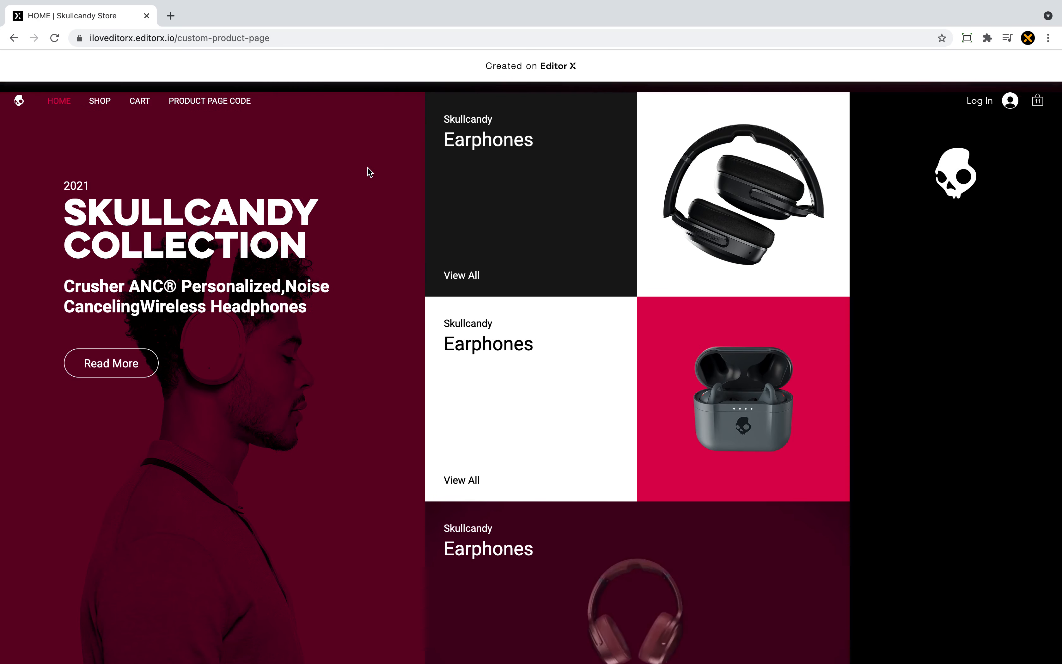
pyautogui.scroll(-1, 368, 168)
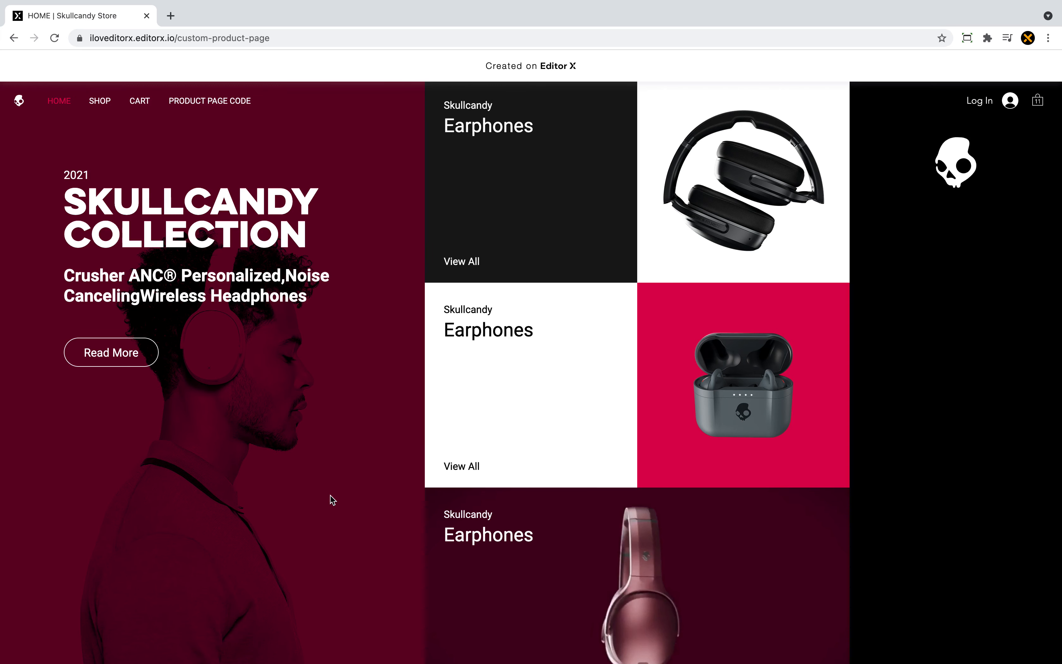
pyautogui.scroll(-3, 332, 500)
pyautogui.scroll(1, 332, 499)
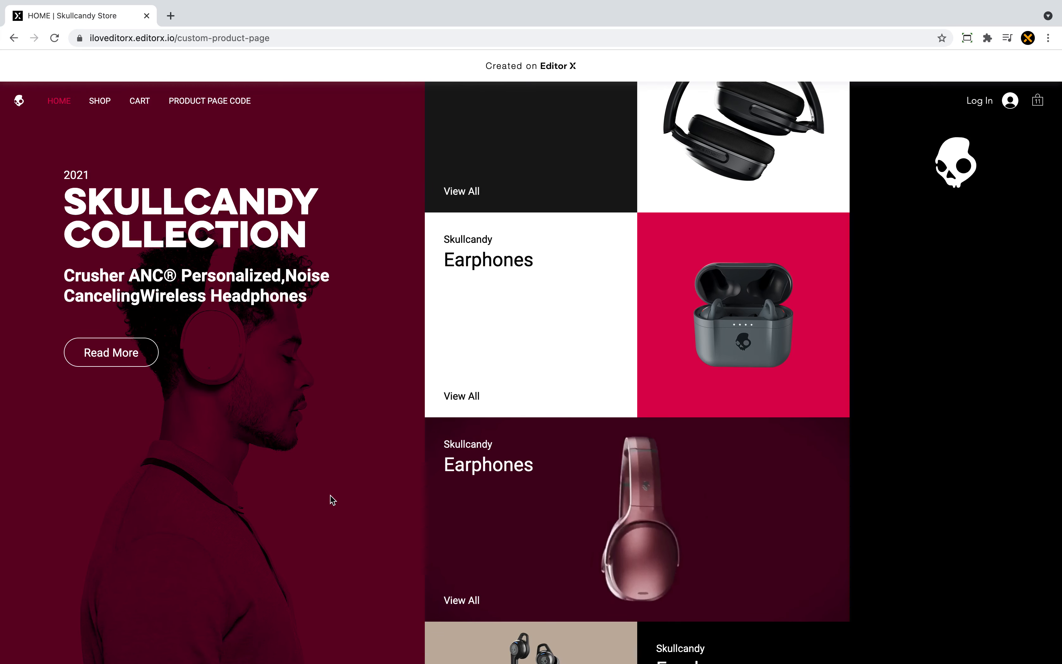
pyautogui.scroll(-4, 331, 500)
pyautogui.scroll(-1, 566, 648)
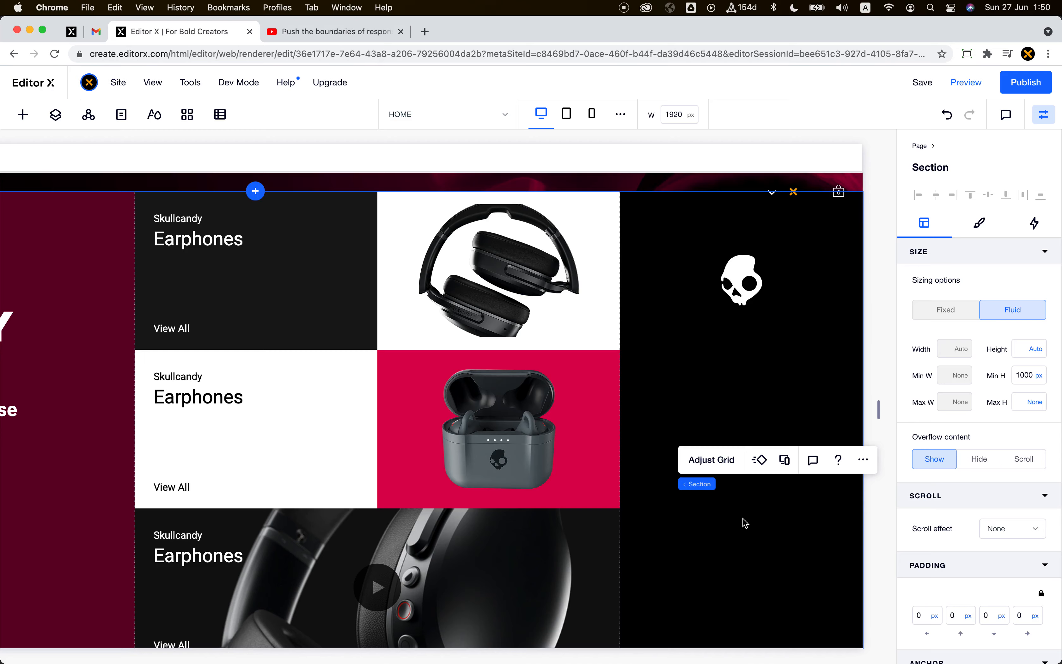
# Step: Switch back to the editor and add a container in the empty black column beside the last Earphones card
pyautogui.scroll(-3, 745, 523)
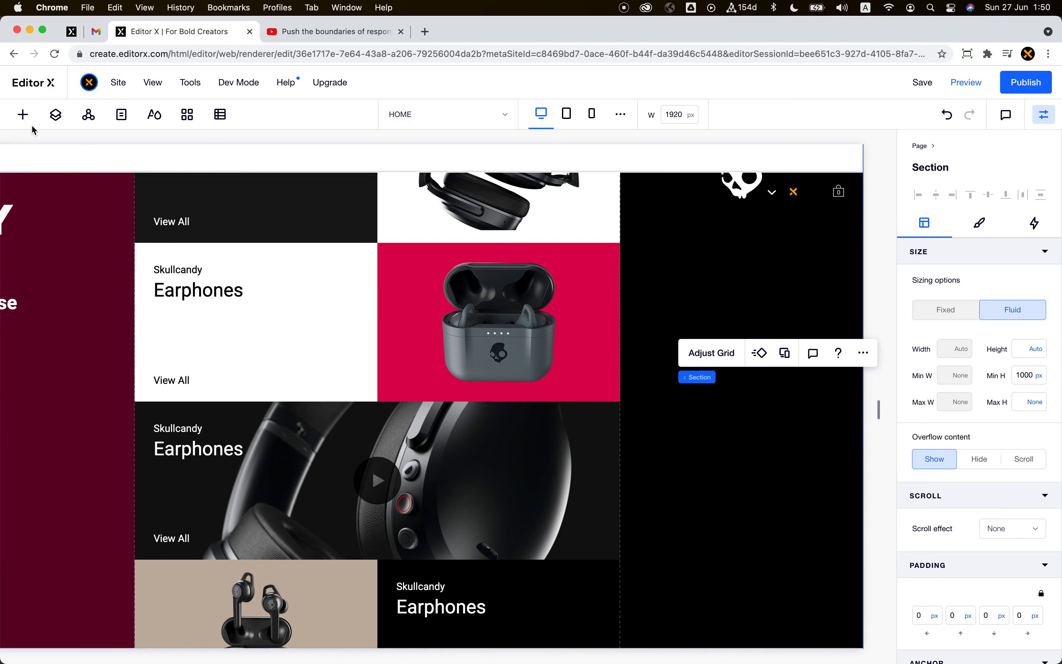
pyautogui.scroll(-1, 249, 355)
pyautogui.scroll(-6, 250, 355)
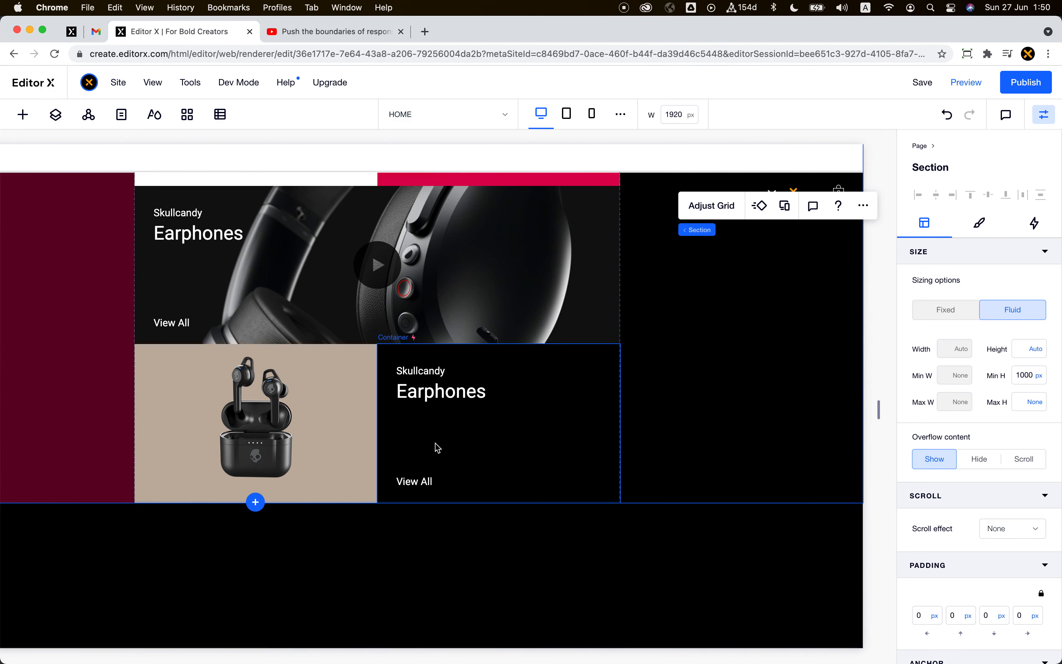
pyautogui.click(410, 423)
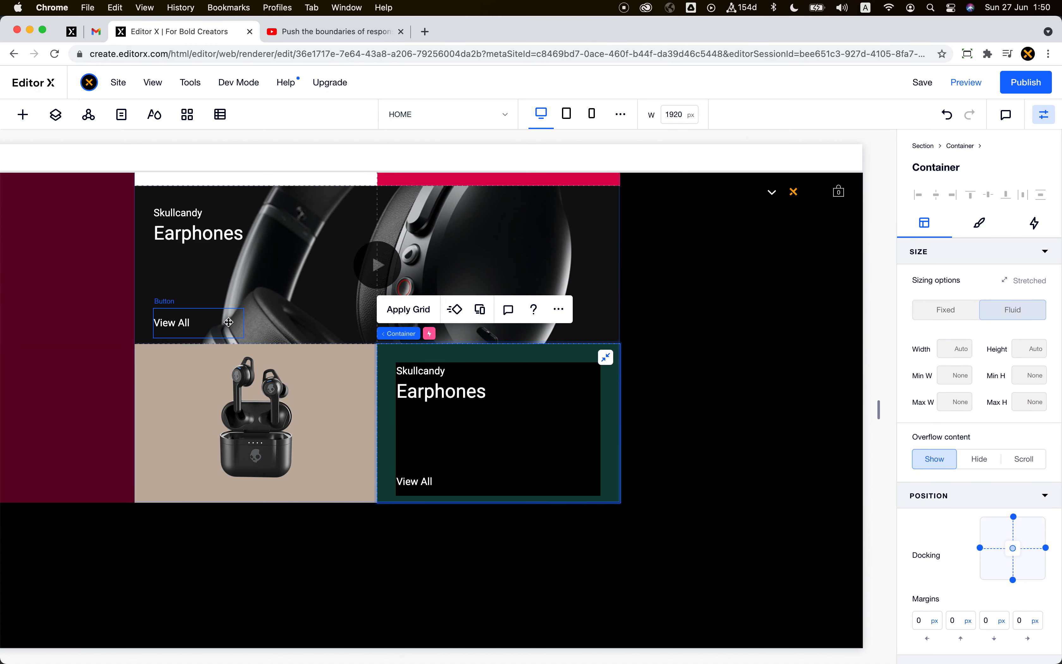
pyautogui.click(23, 115)
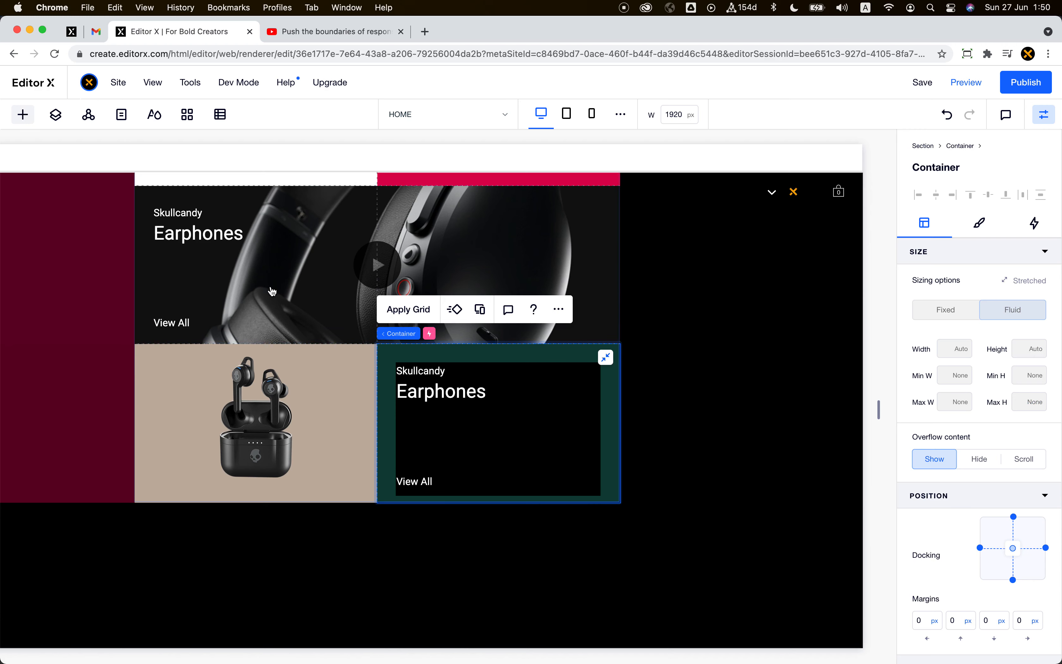
pyautogui.moveTo(246, 347); pyautogui.dragTo(718, 390)
pyautogui.click(736, 362)
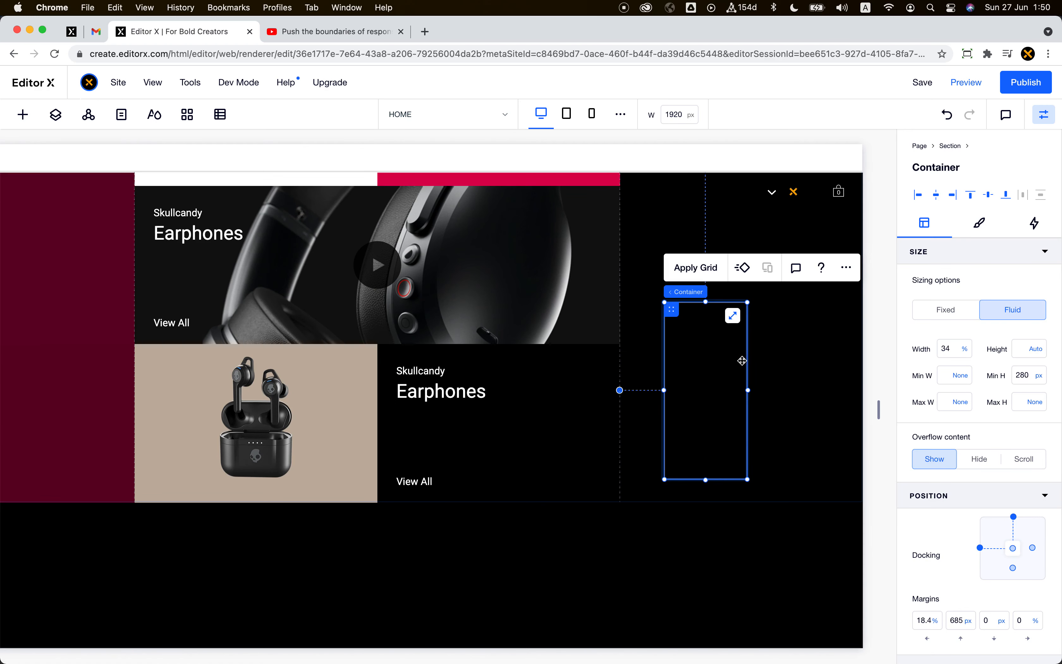
# Step: Set the new container's height to 33.3 vh, its minimum height to None and its width to 100%
pyautogui.click(1022, 350)
pyautogui.write('33.33vh')
pyautogui.press('Return')
pyautogui.click(1046, 376)
pyautogui.click(1041, 379)
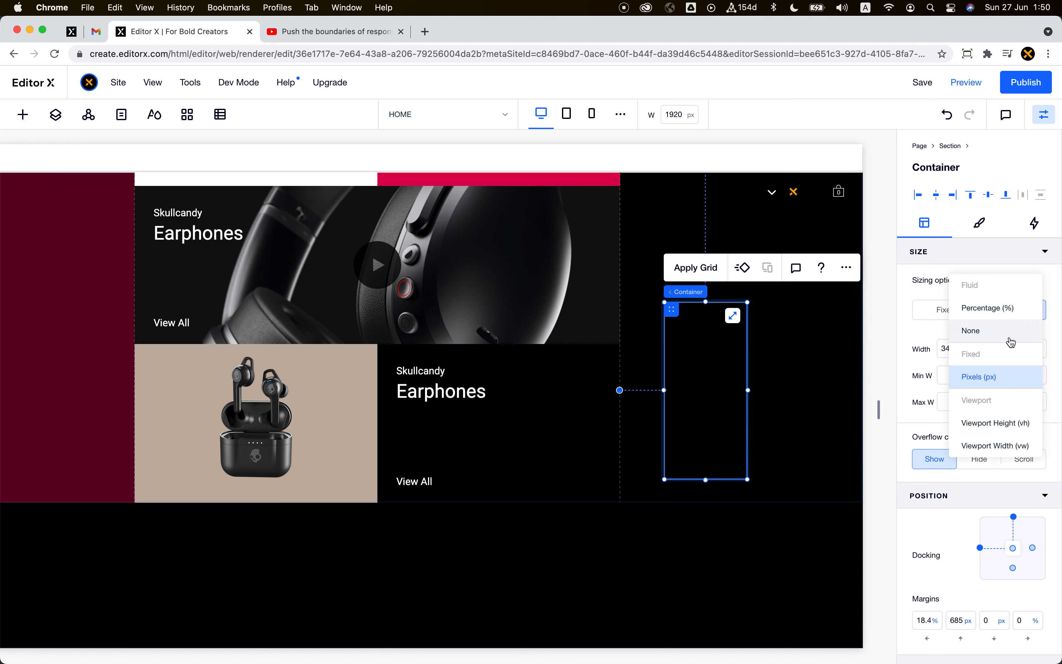
pyautogui.click(1008, 339)
pyautogui.click(956, 350)
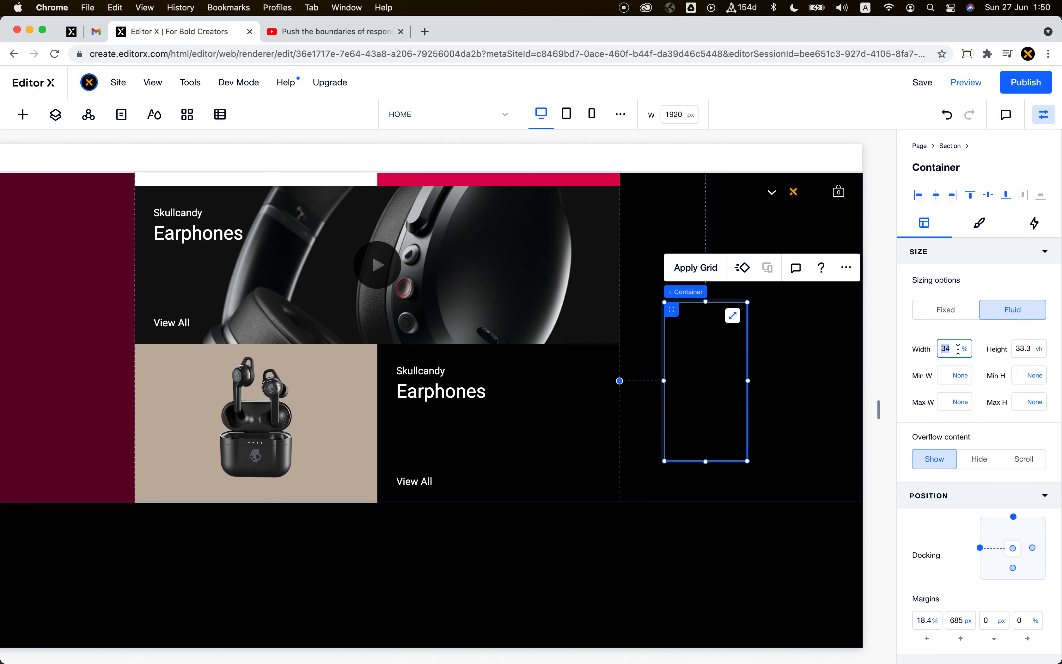
pyautogui.write('100')
pyautogui.press('Tab')
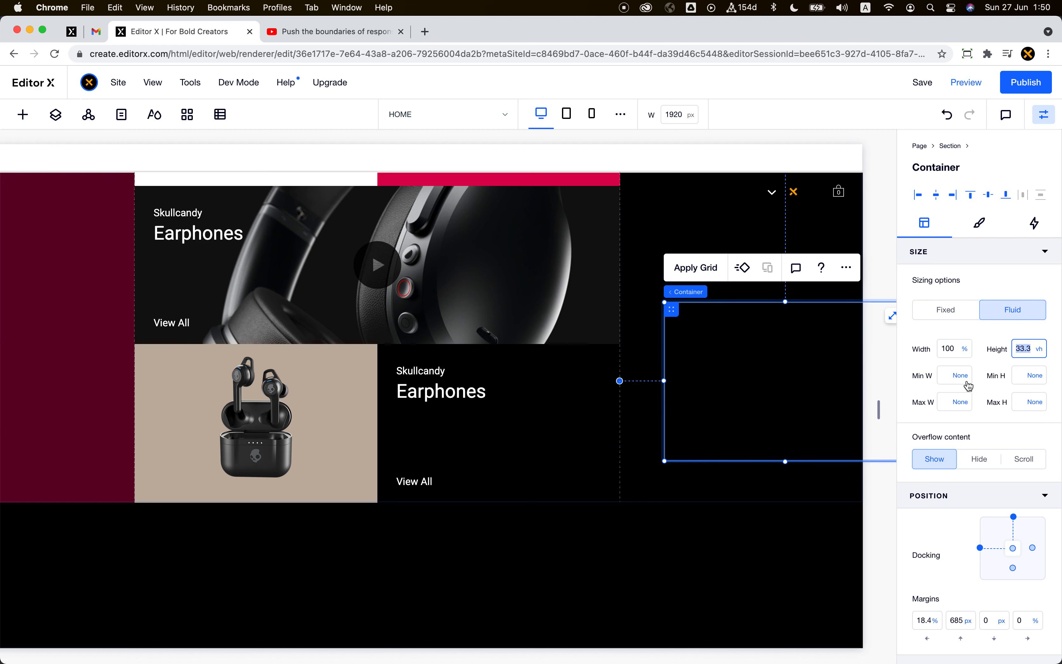
# Step: Dock the container to the bottom instead of the top and set its left and bottom margins to 0
pyautogui.click(1013, 517)
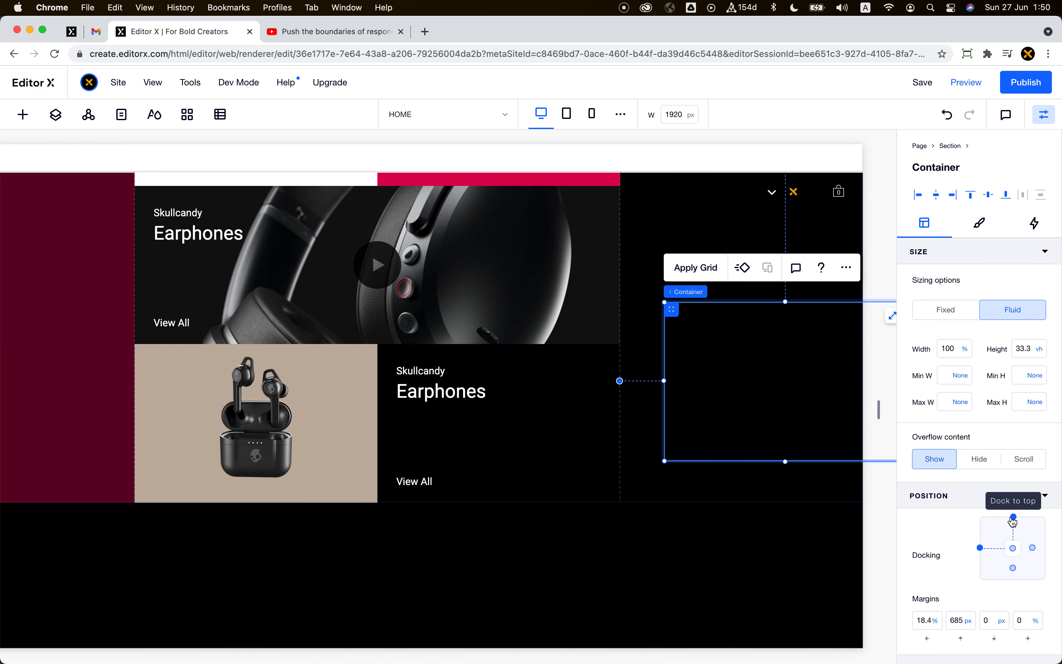
pyautogui.click(1013, 568)
pyautogui.click(929, 621)
pyautogui.write('4')
pyautogui.press('Tab')
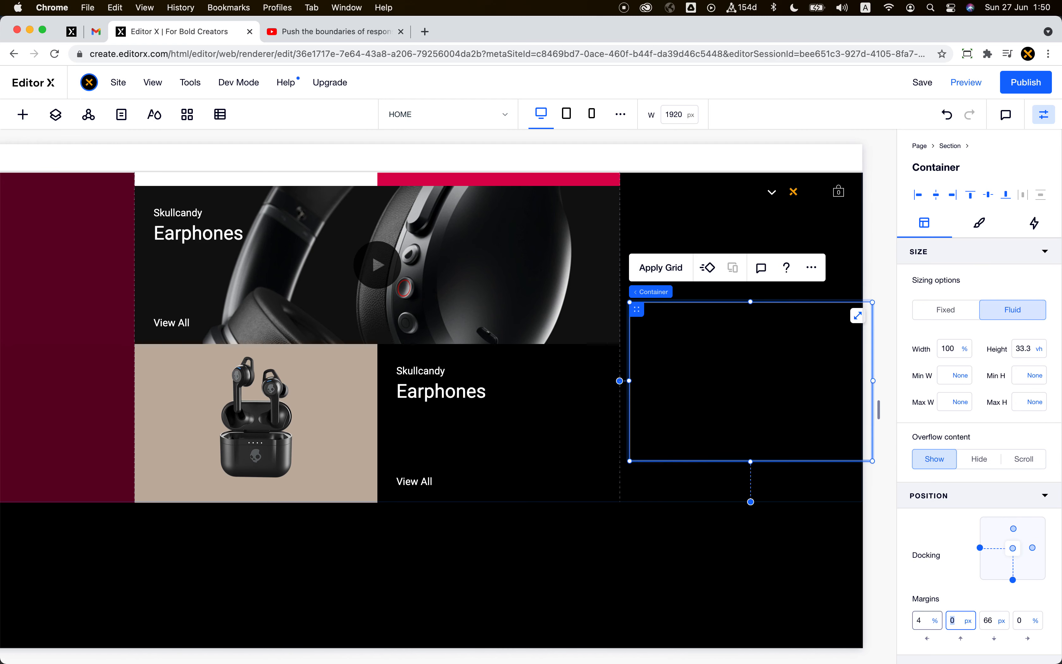
pyautogui.hotkey('shift', 'Tab')
pyautogui.write('0')
pyautogui.press('Tab')
pyautogui.press('Tab')
pyautogui.write('0')
pyautogui.press('Tab')
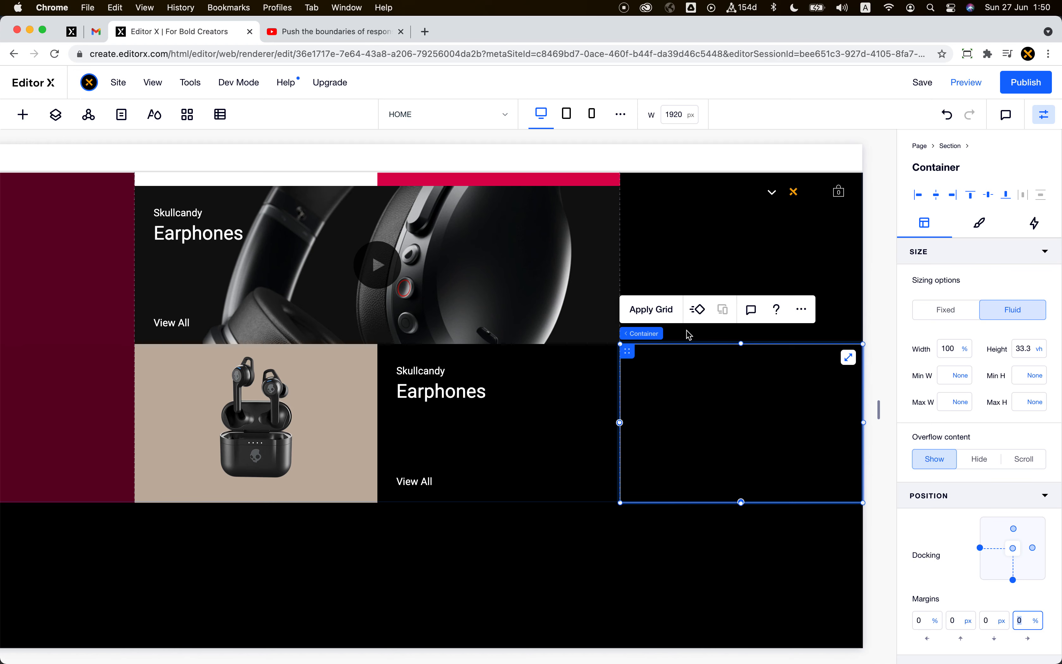
# Step: Fill the new container with the crimson color #DA004F and select the adjacent black Earphones card
pyautogui.click(668, 317)
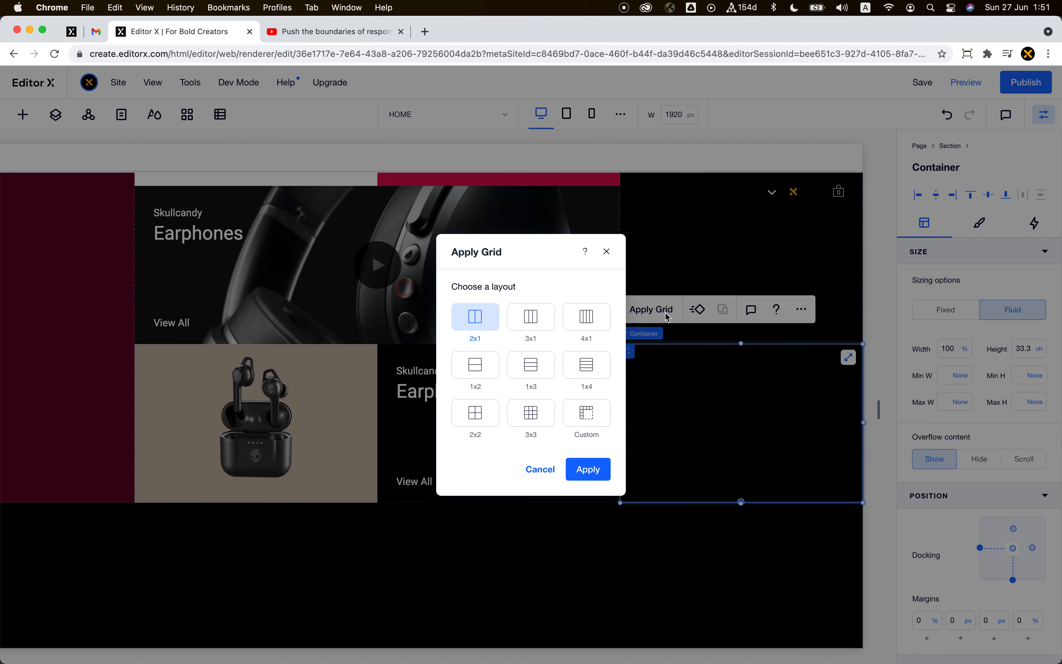
pyautogui.click(608, 252)
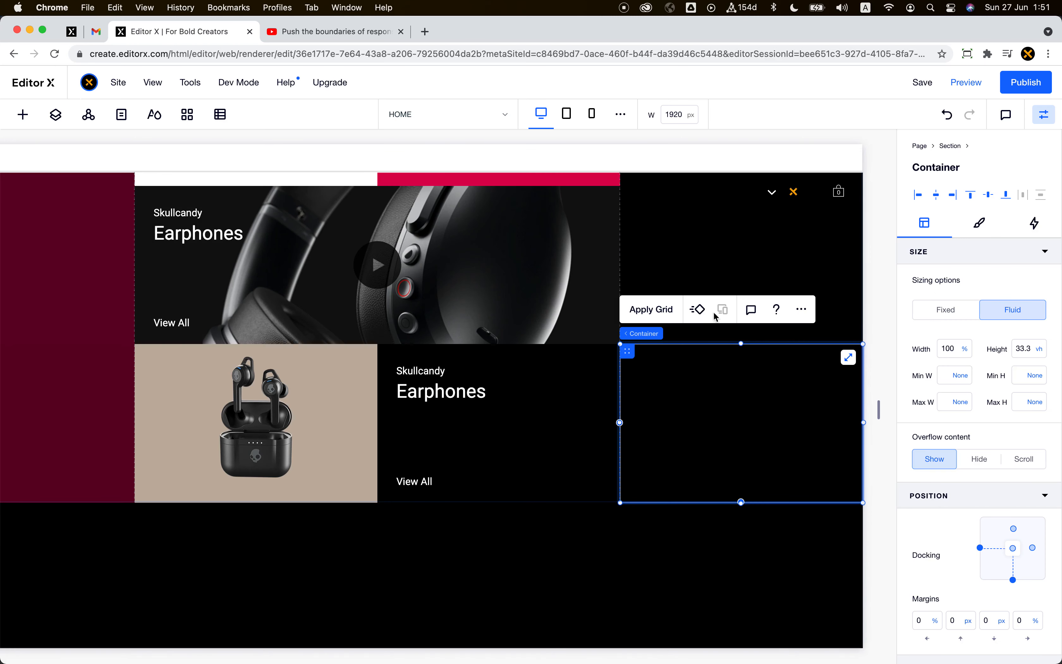
pyautogui.click(980, 222)
pyautogui.click(913, 283)
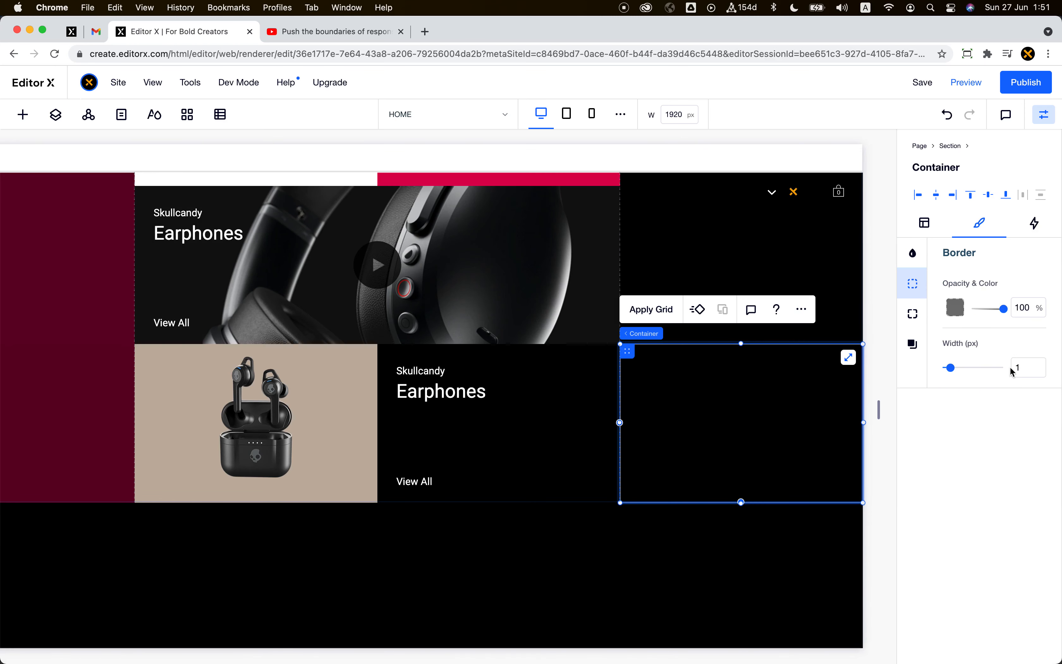
pyautogui.click(1027, 374)
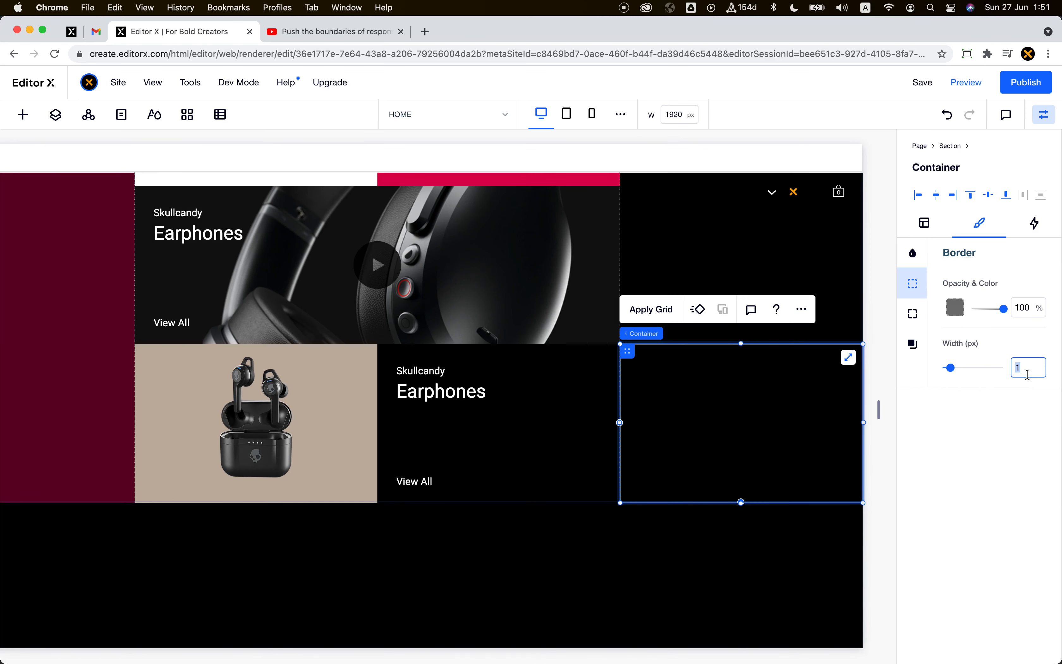
pyautogui.click(913, 253)
pyautogui.click(961, 307)
pyautogui.click(986, 555)
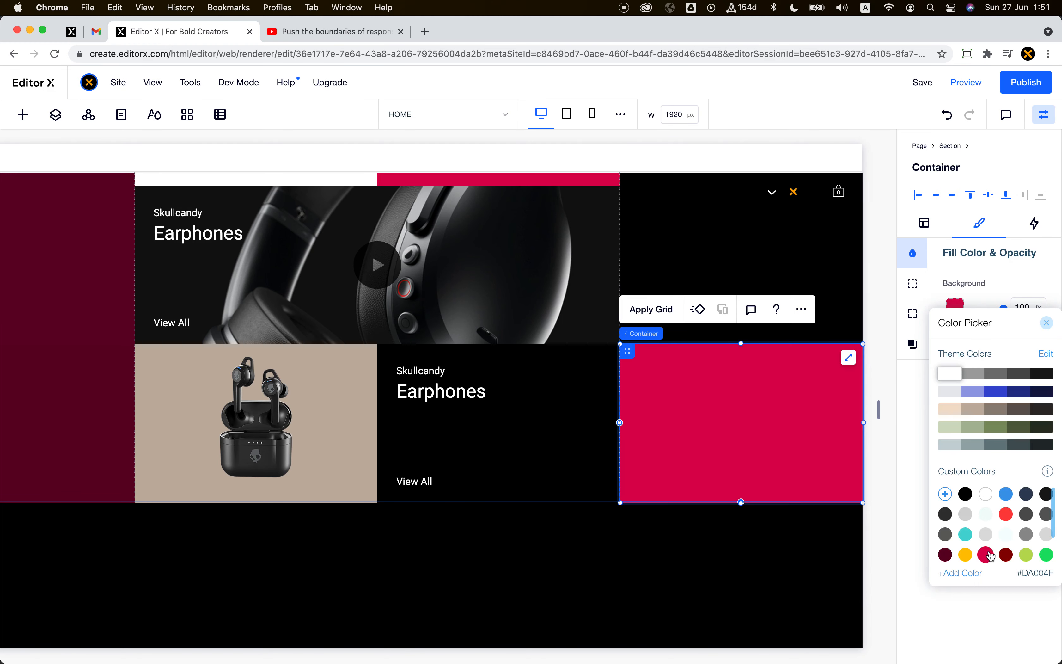
pyautogui.click(756, 429)
pyautogui.click(563, 408)
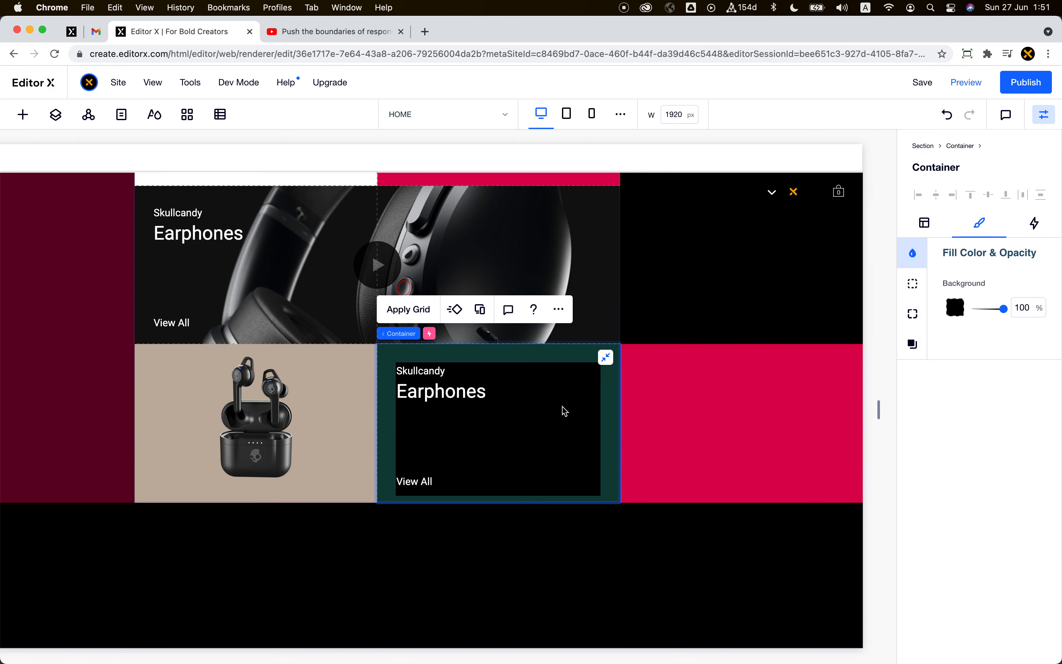
# Step: Copy the Shop all categories text from the crimson card in the finished section further down
pyautogui.scroll(-5, 563, 409)
pyautogui.scroll(-15, 563, 406)
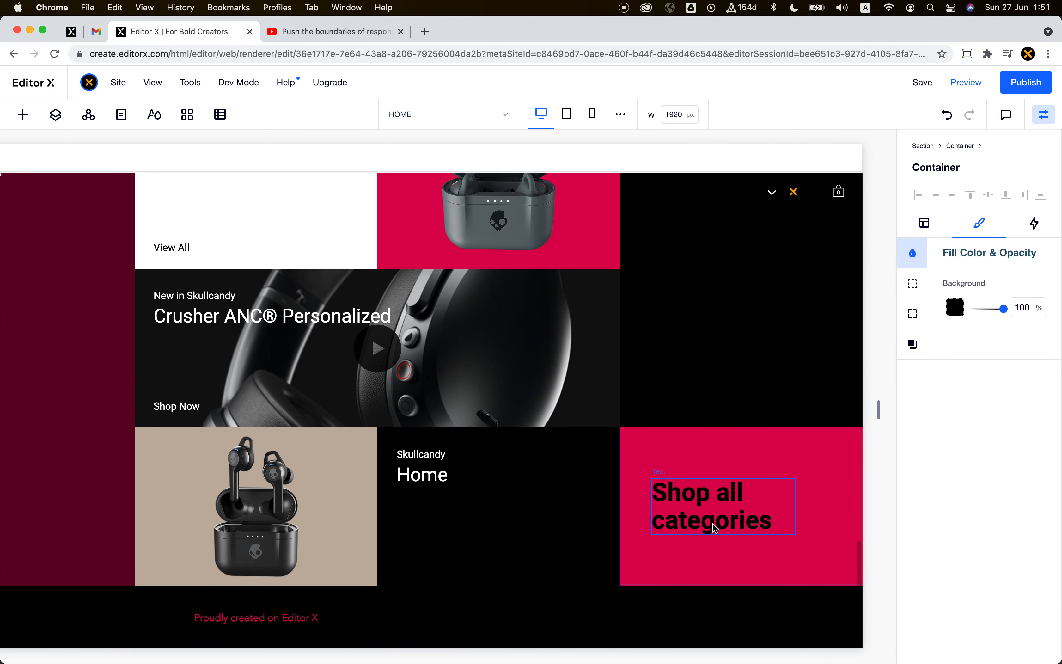
pyautogui.rightClick(713, 524)
pyautogui.click(756, 218)
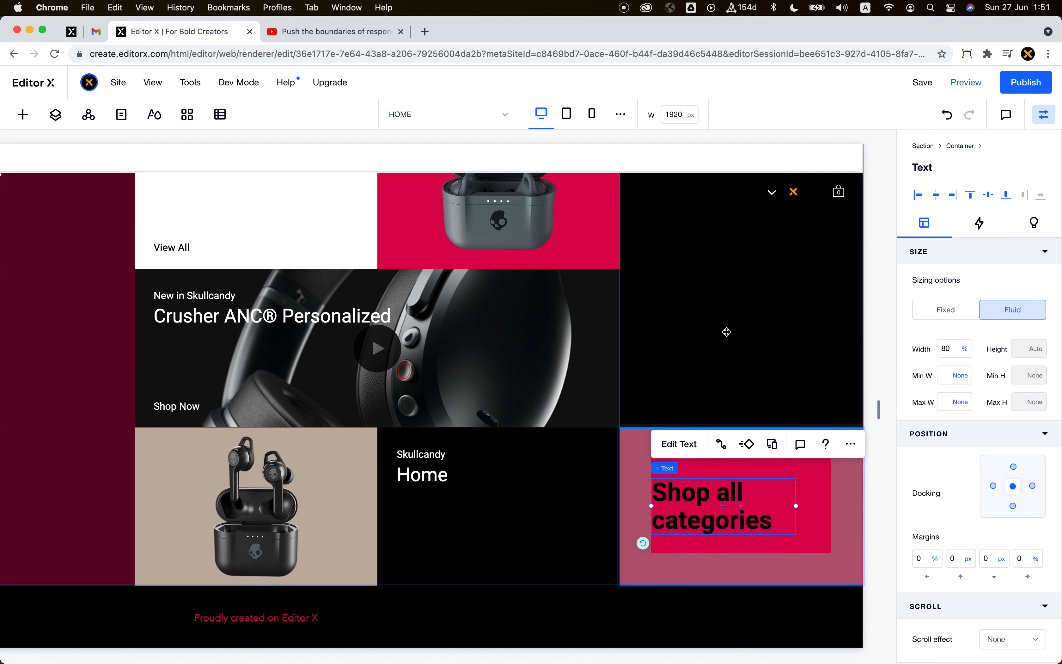
# Step: Examine the layout and padding settings of the finished section's crimson card
pyautogui.click(638, 461)
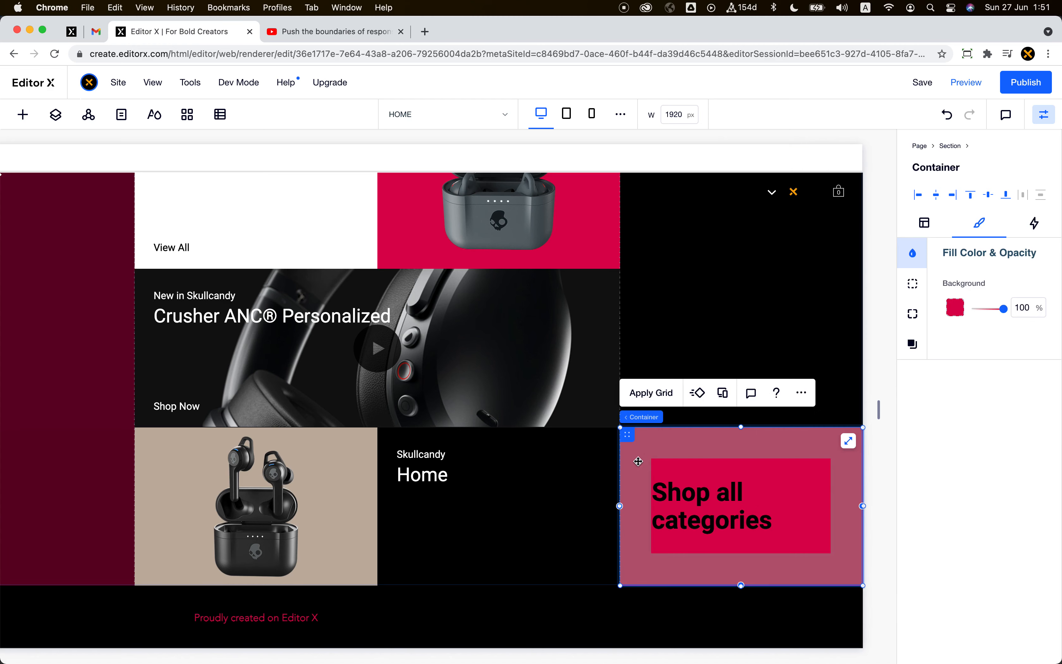
pyautogui.click(925, 224)
pyautogui.scroll(-8, 953, 504)
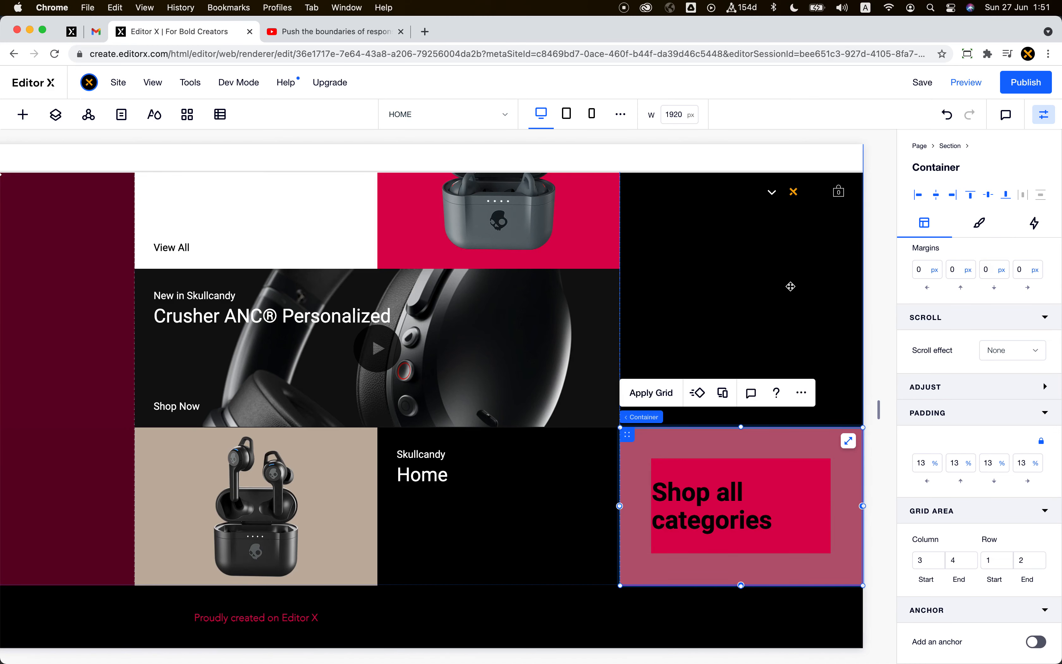
pyautogui.scroll(5, 791, 286)
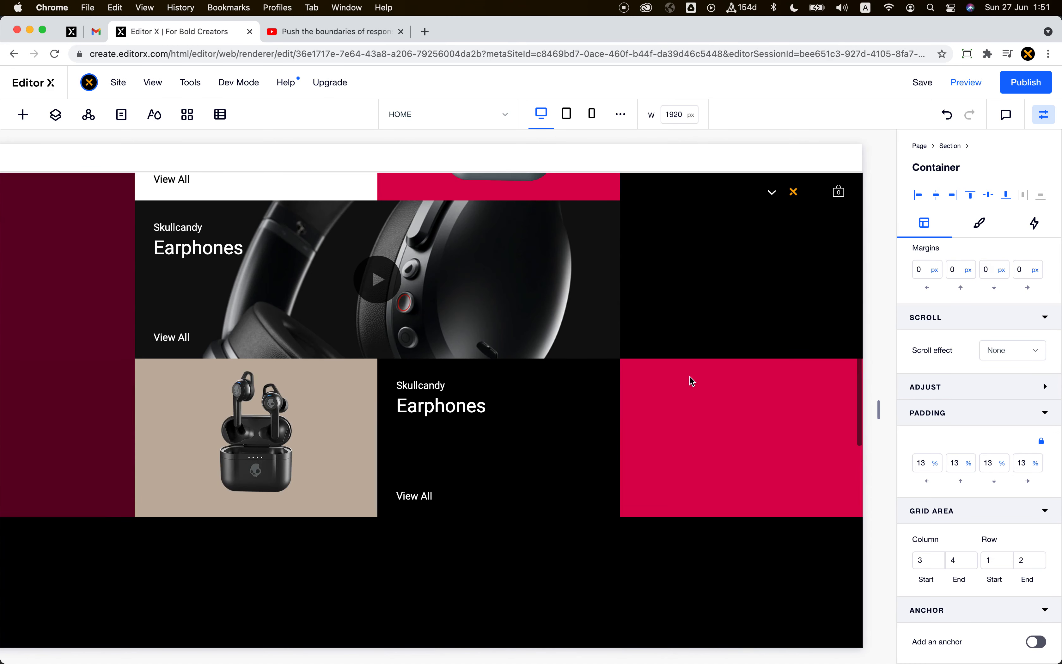
# Step: Paste the Shop all categories text into the new crimson container and check its page link settings without changing them
pyautogui.click(690, 377)
pyautogui.rightClick(690, 375)
pyautogui.click(733, 187)
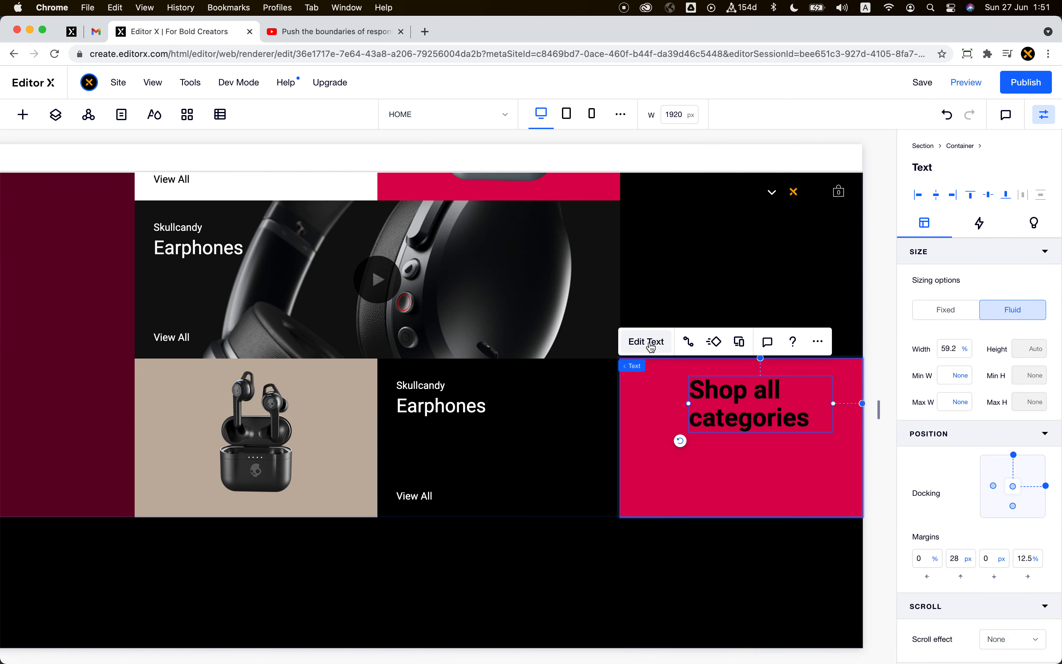
pyautogui.doubleClick(736, 429)
pyautogui.click(483, 348)
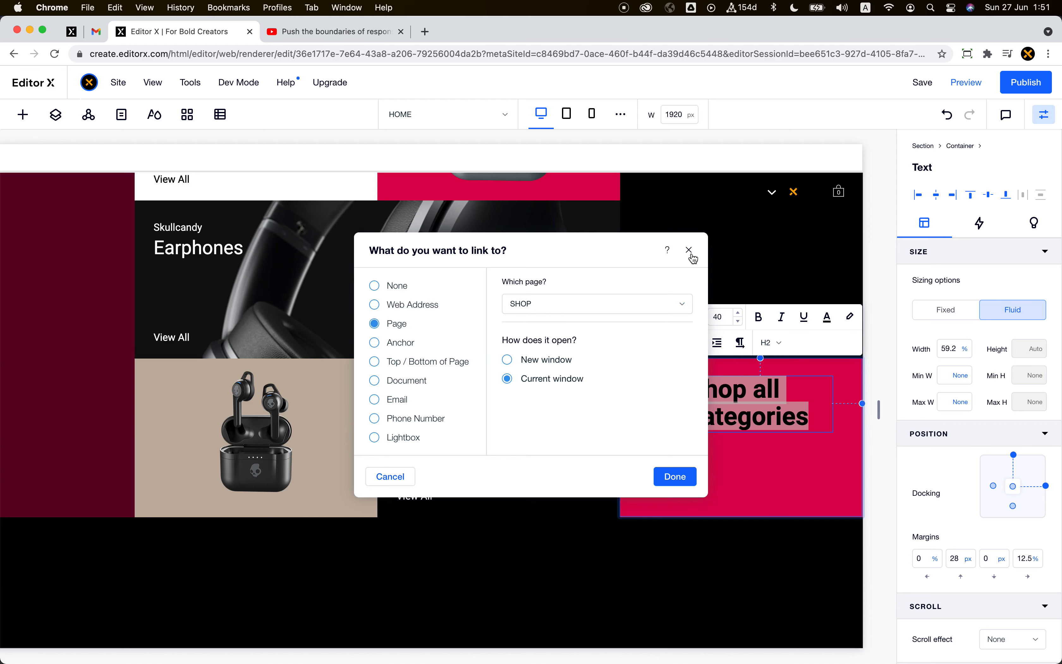
pyautogui.click(689, 250)
# Step: Dock the pasted text to the left, vertically centered, and set its left and top margins to 0
pyautogui.click(1012, 455)
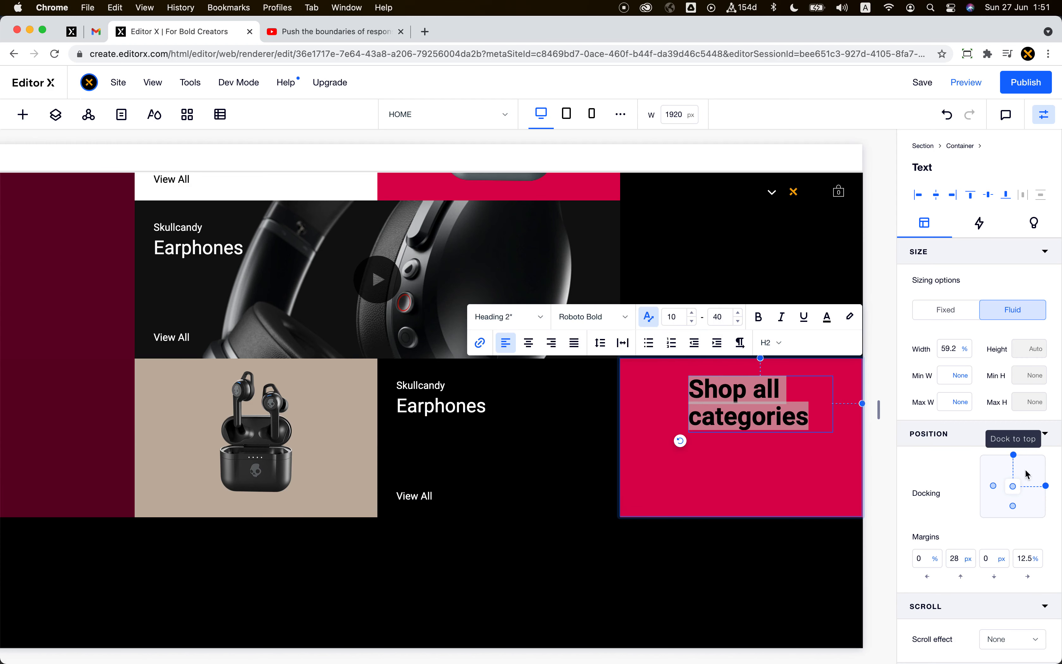
pyautogui.click(1046, 485)
pyautogui.click(993, 486)
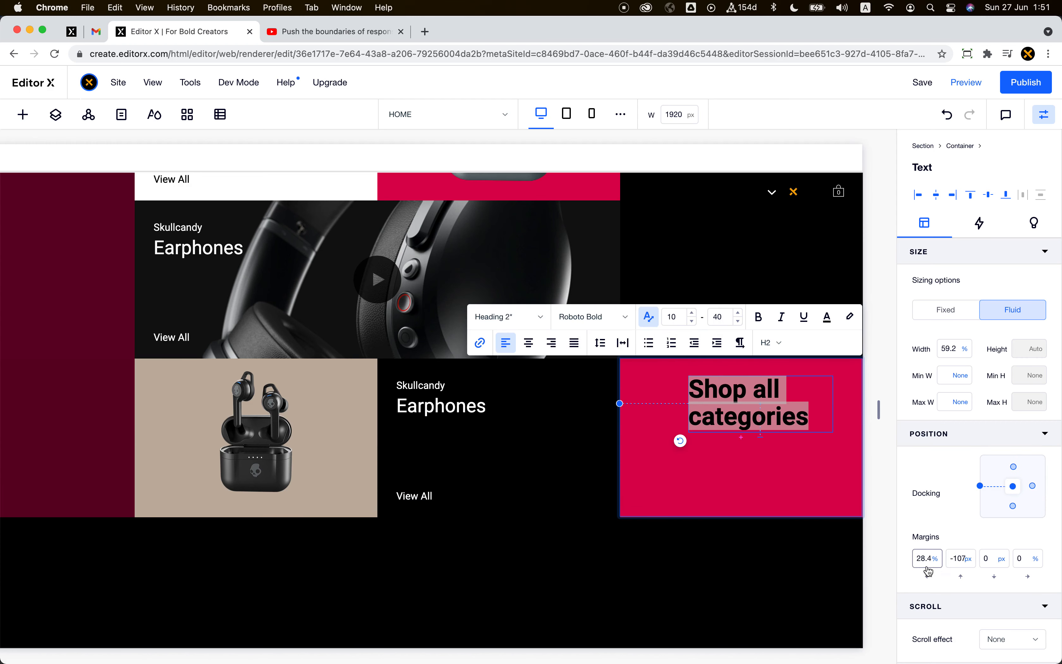
pyautogui.press('Tab')
pyautogui.write('0')
pyautogui.press('Tab')
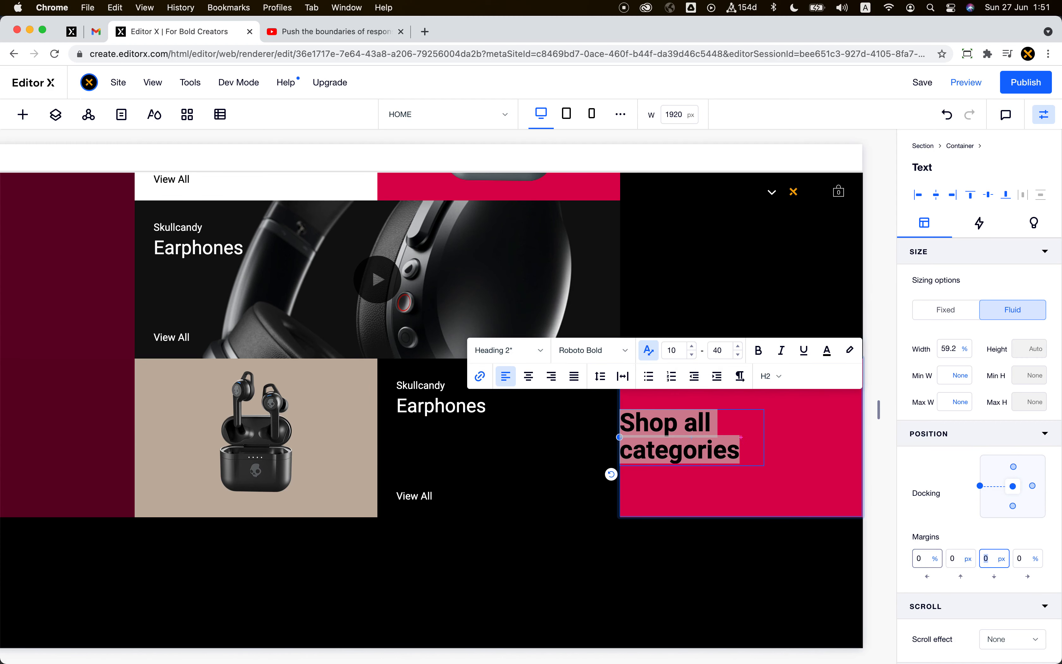
# Step: Try a 13% left margin on the crimson container and revert it to 0
pyautogui.click(811, 469)
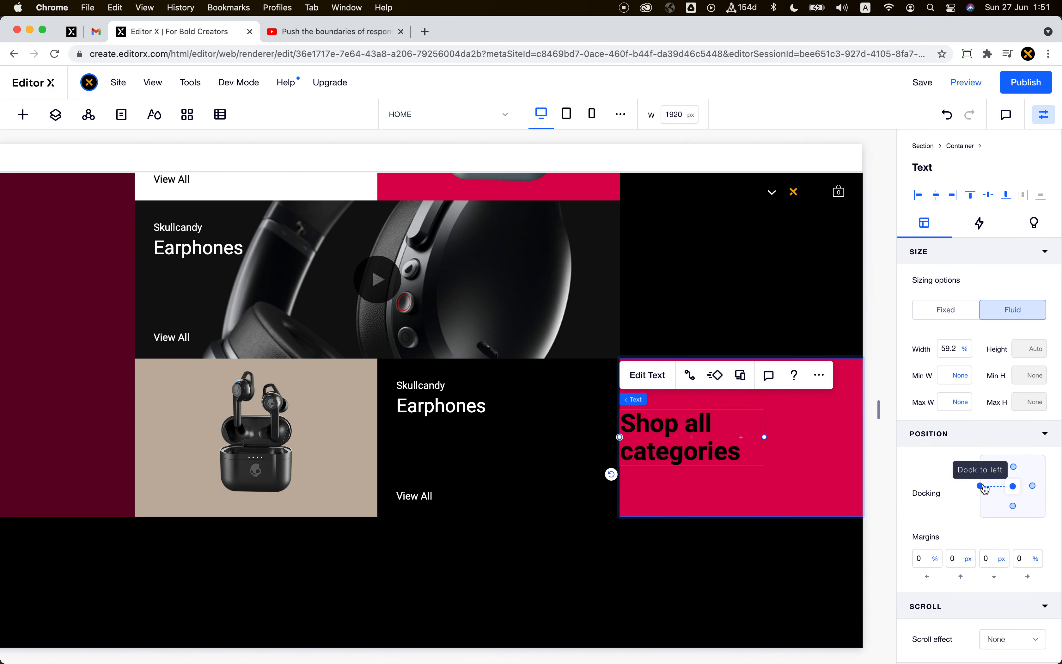
pyautogui.click(982, 485)
pyautogui.click(993, 486)
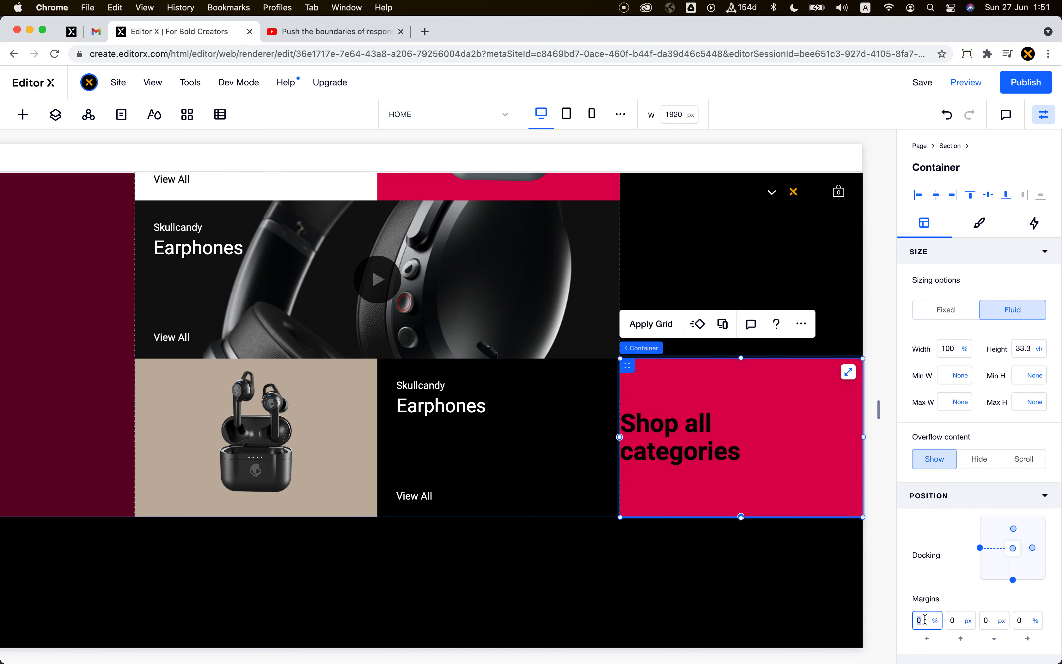
pyautogui.press('Return')
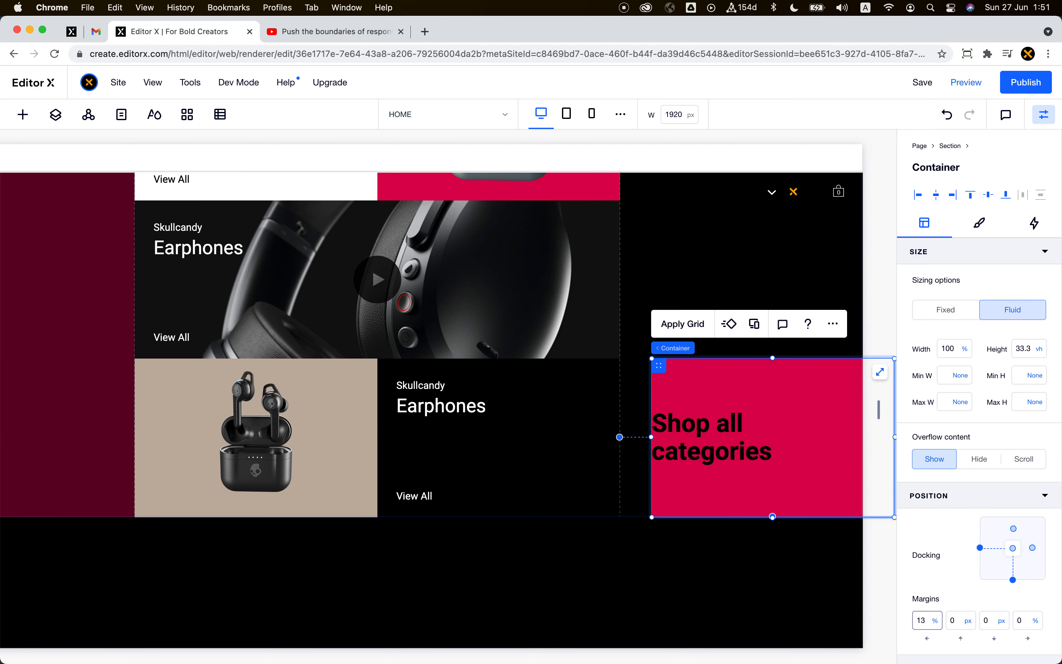
pyautogui.press('Return')
# Step: Set the crimson container's padding to 13% on all four sides
pyautogui.scroll(-5, 967, 569)
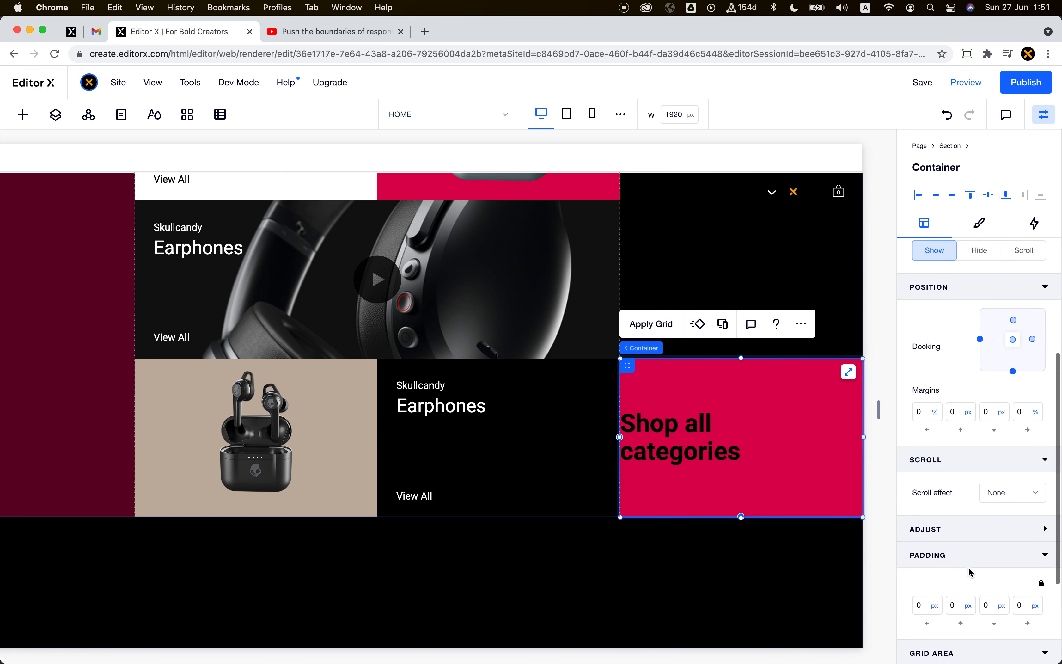
pyautogui.click(932, 606)
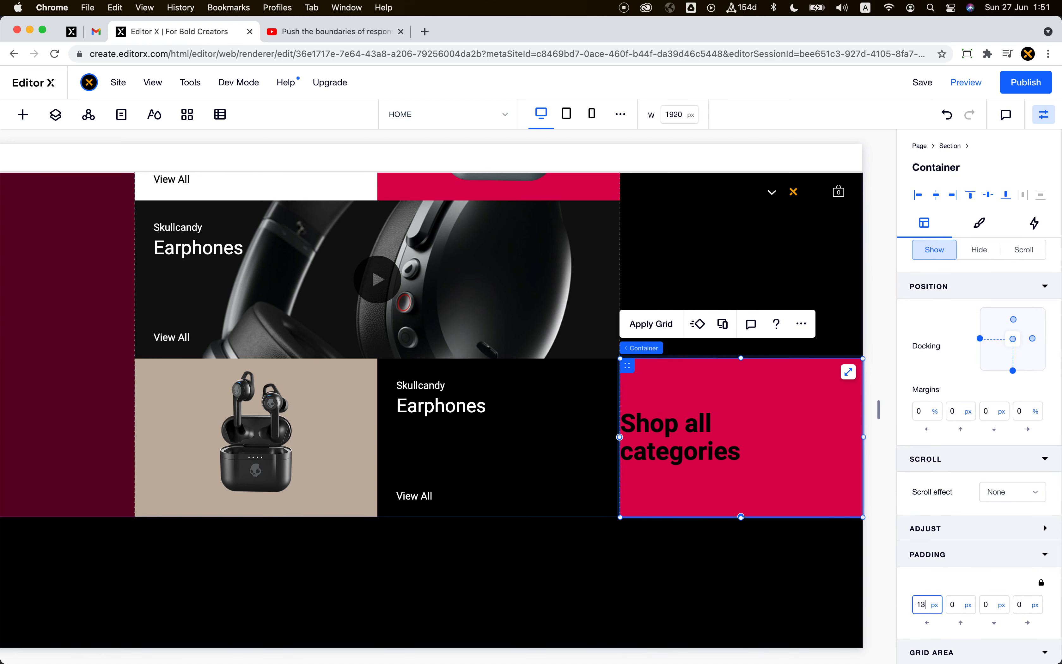
pyautogui.press('Return')
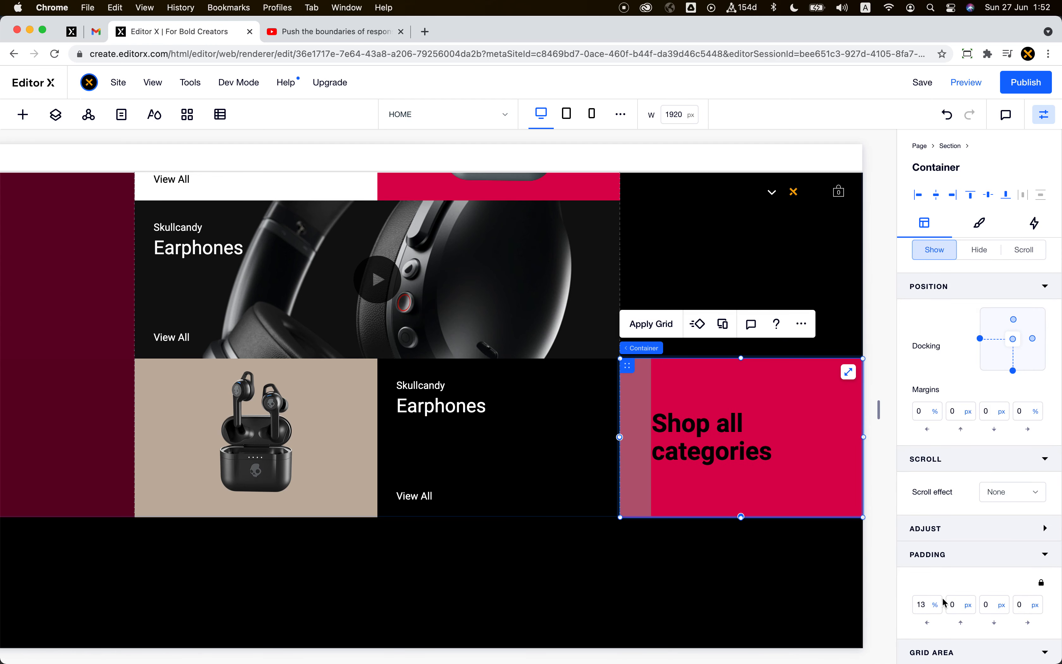
pyautogui.click(1019, 586)
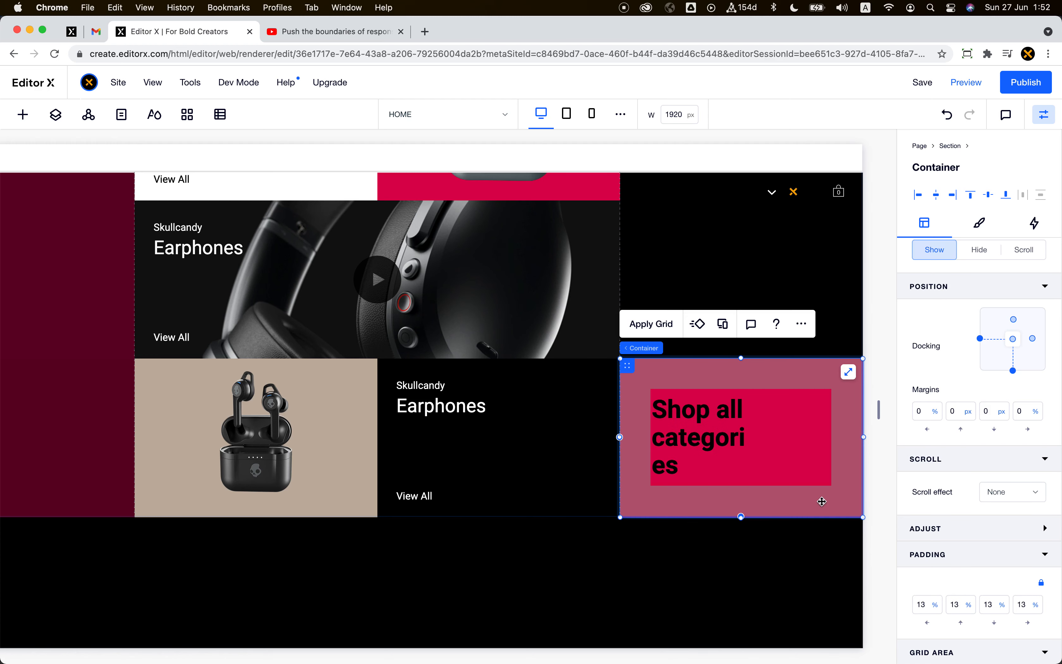
# Step: Set the width of the Shop all categories text to 80%
pyautogui.click(711, 423)
pyautogui.click(957, 257)
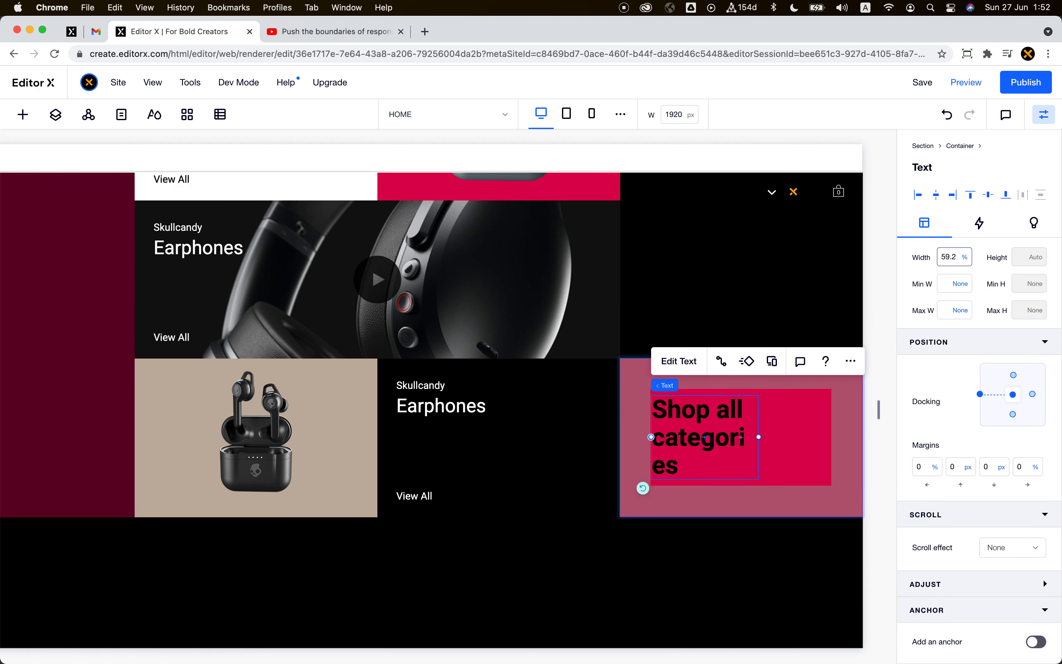
pyautogui.click(954, 265)
pyautogui.press('Return')
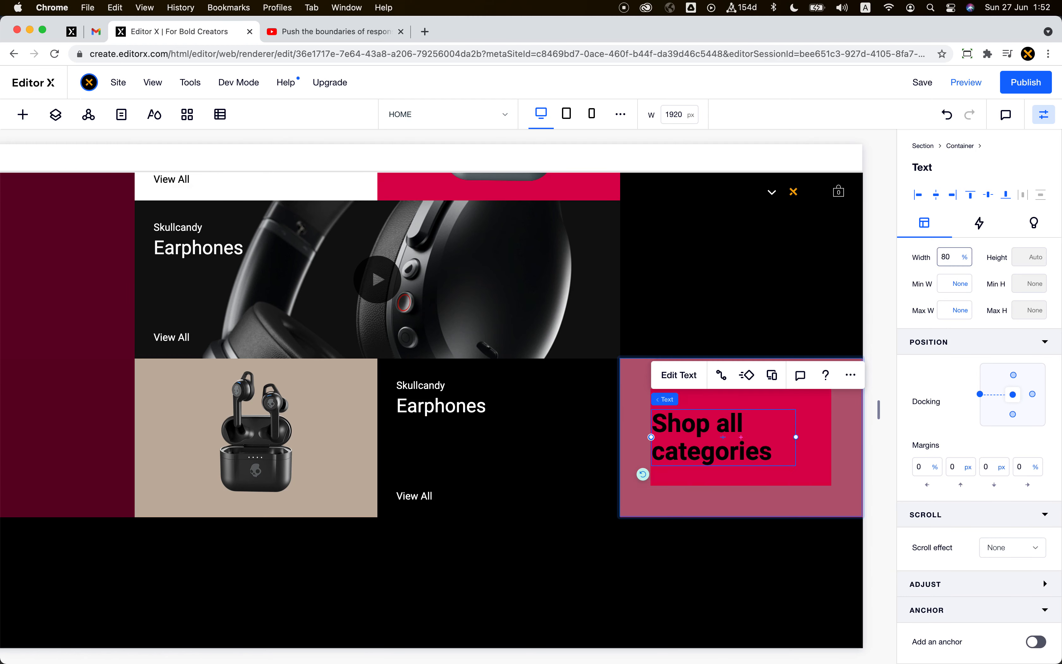
# Step: Examine the live home page's category cards, sticky skull logo, hover effects and Shop all categories card
pyautogui.click(751, 271)
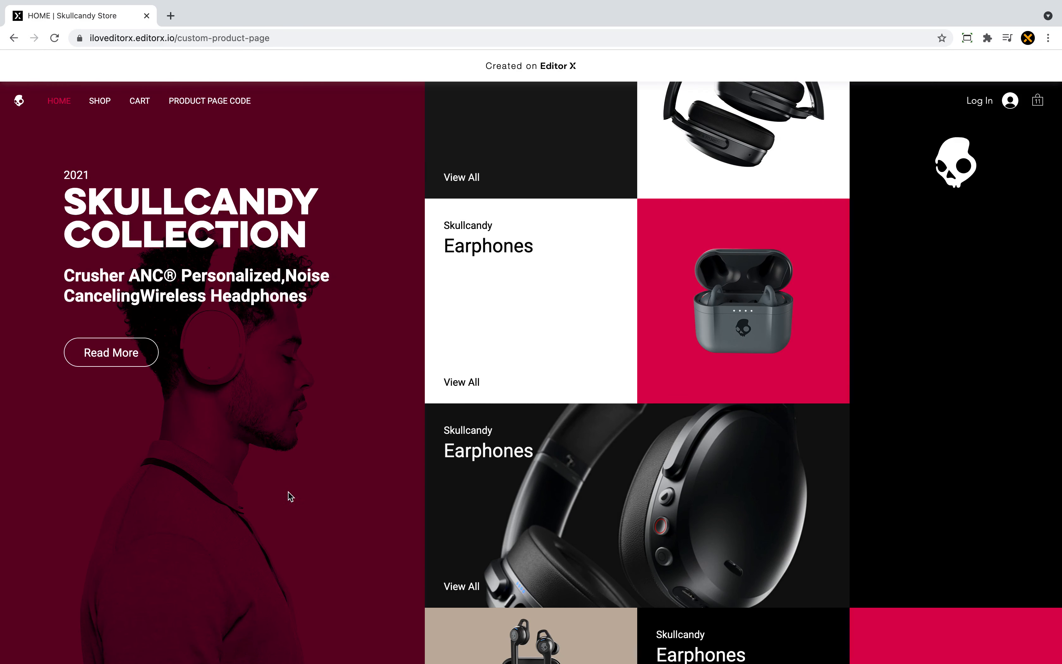
pyautogui.scroll(-3, 335, 532)
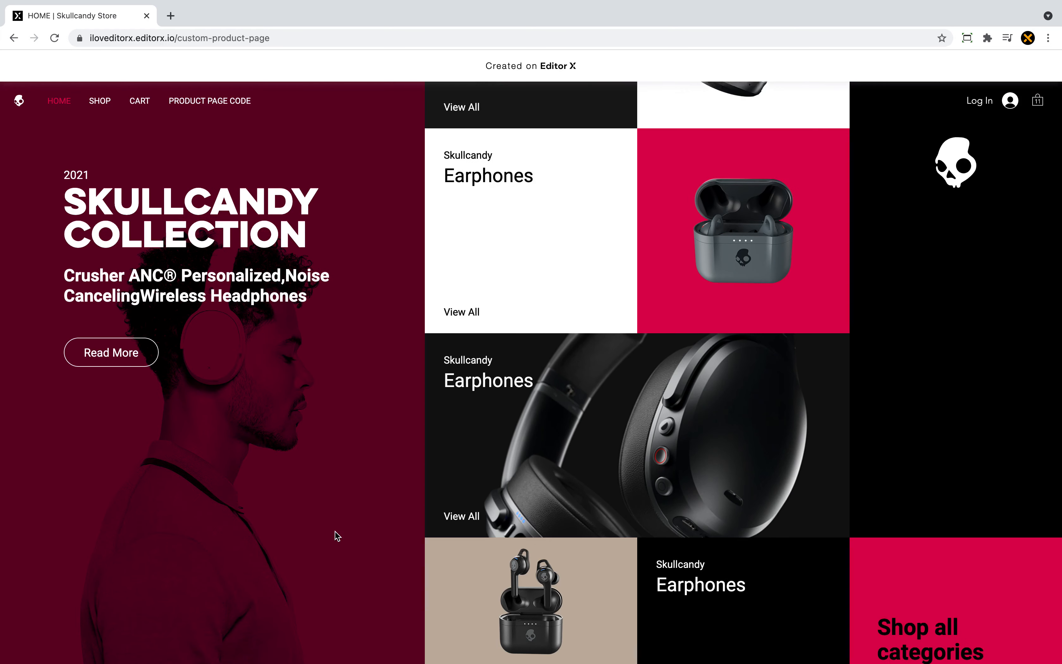
pyautogui.scroll(1, 343, 539)
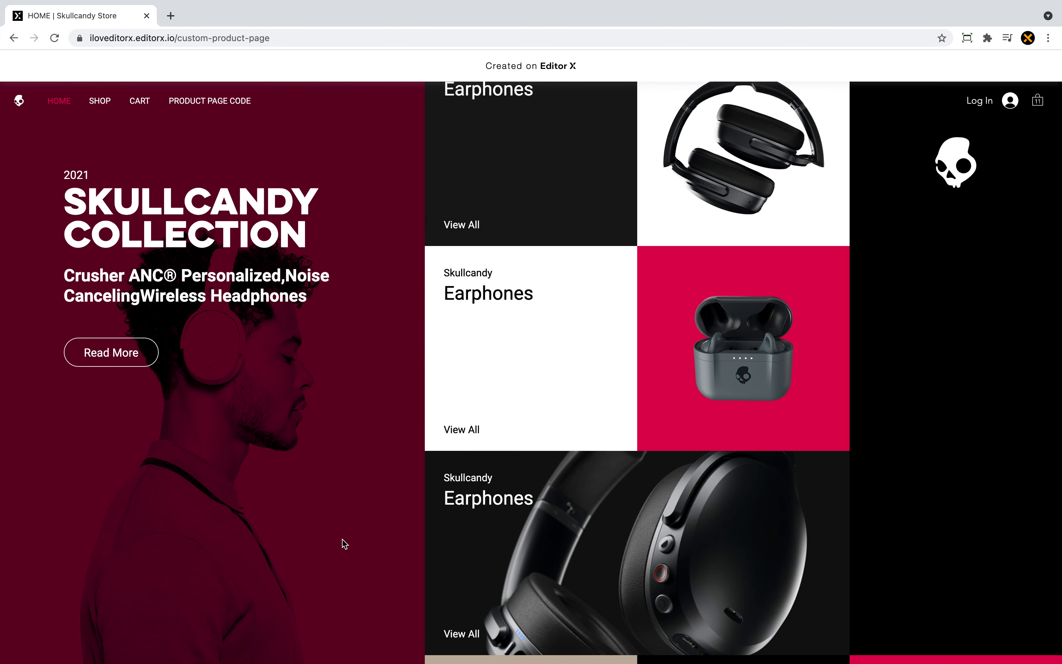
pyautogui.scroll(3, 520, 251)
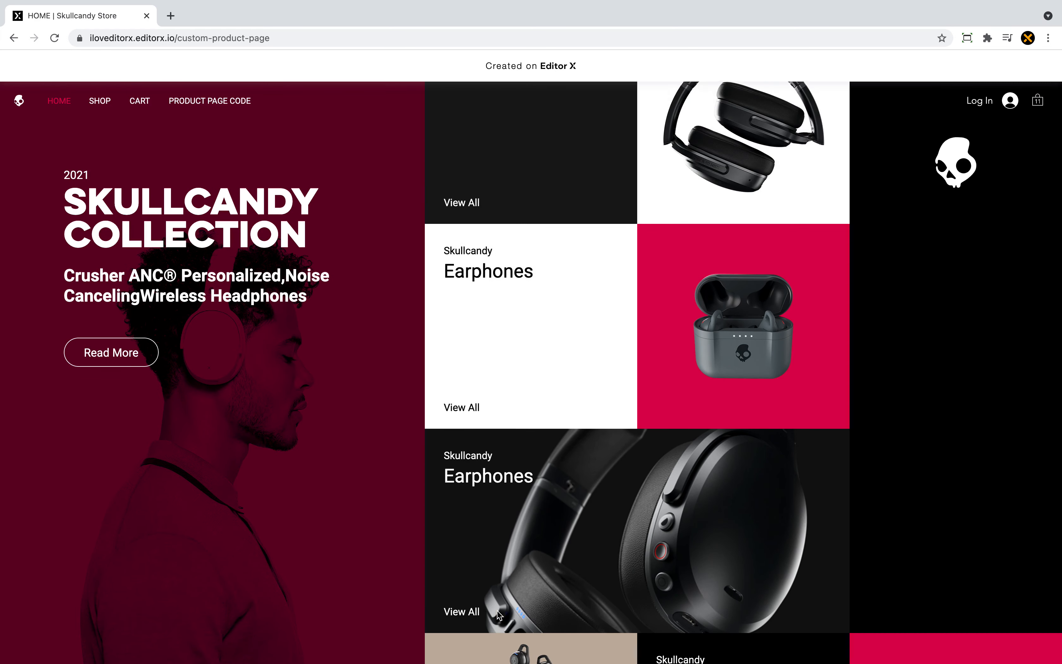
pyautogui.scroll(5, 521, 249)
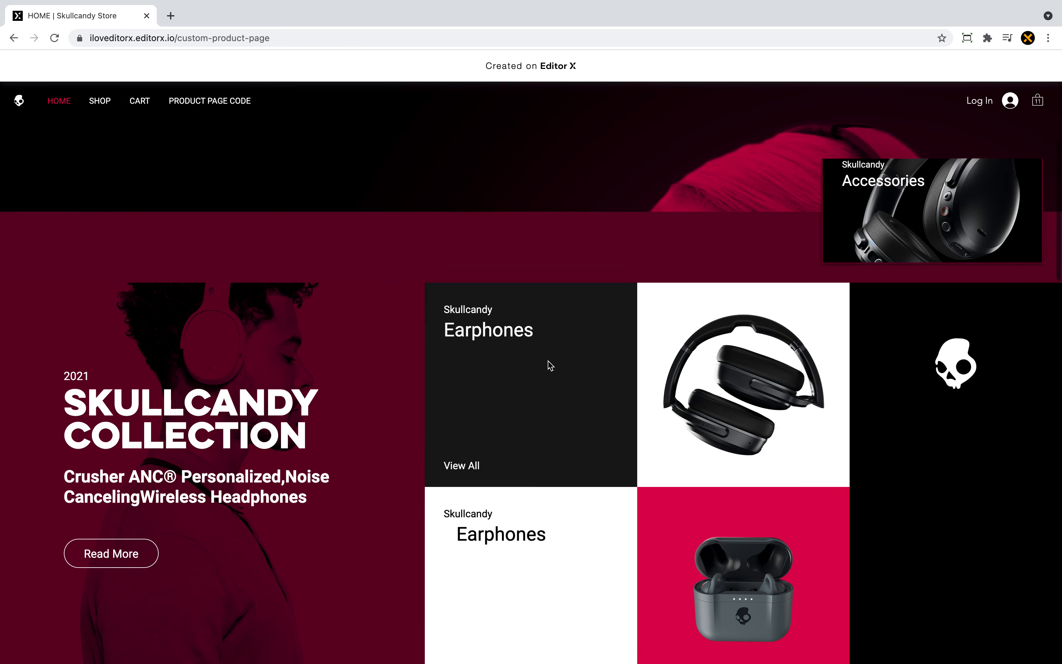
pyautogui.scroll(-5, 550, 369)
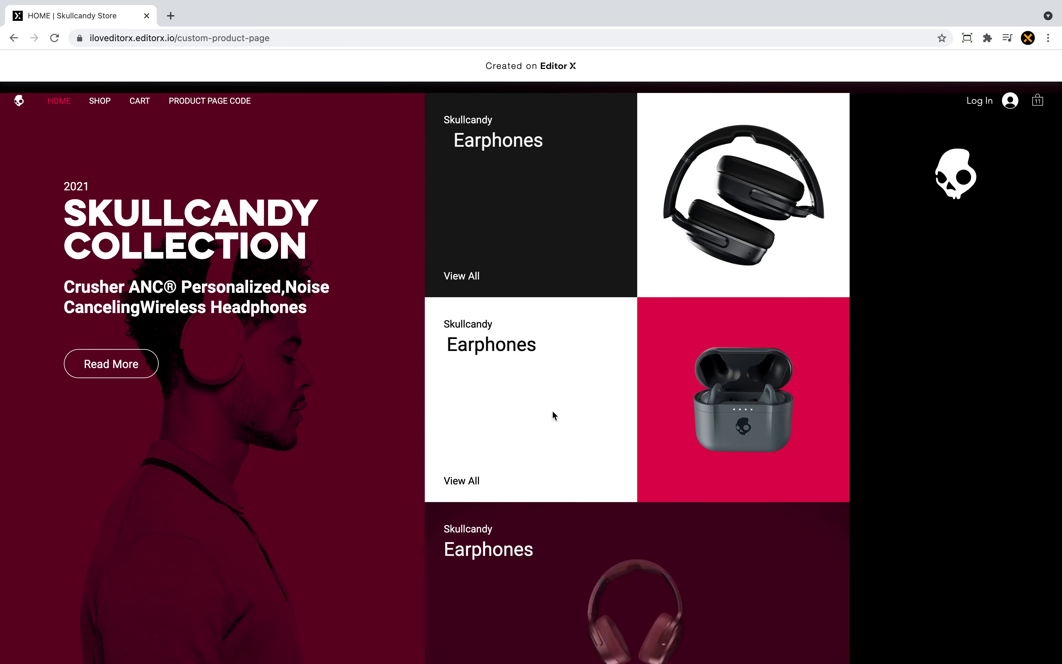
pyautogui.scroll(-5, 552, 415)
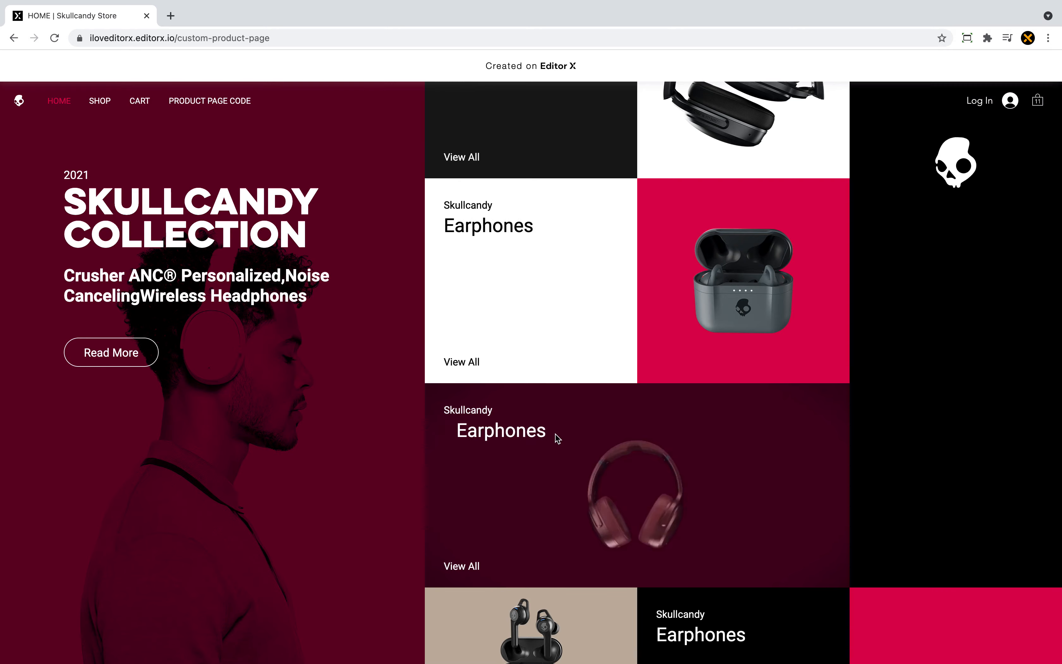
pyautogui.scroll(-4, 555, 435)
pyautogui.scroll(-1, 555, 433)
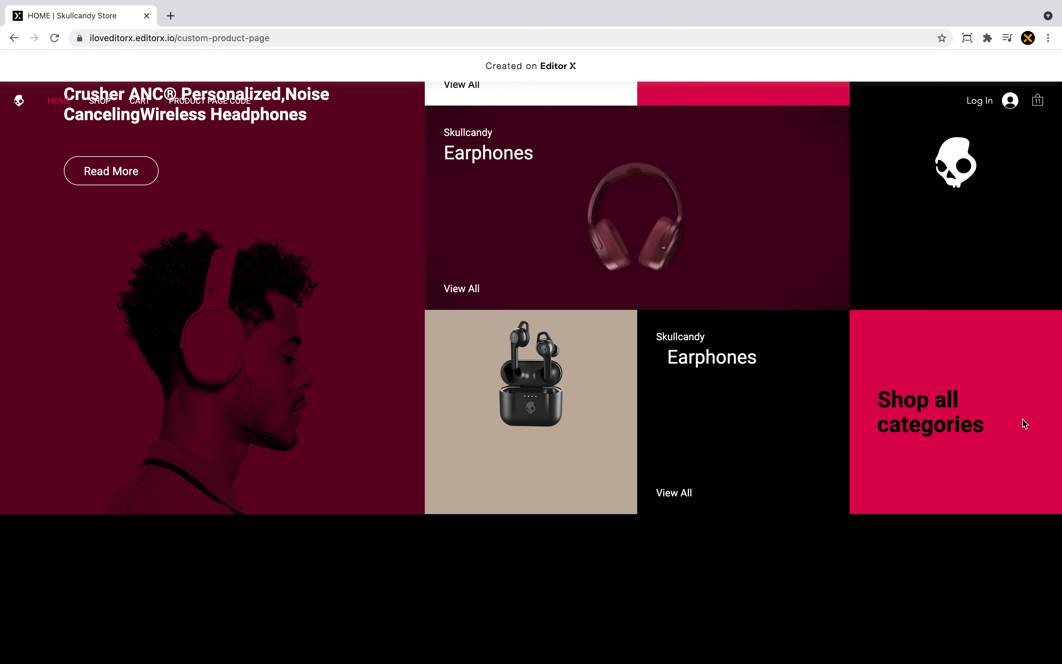
pyautogui.moveTo(690, 356); pyautogui.dragTo(762, 356)
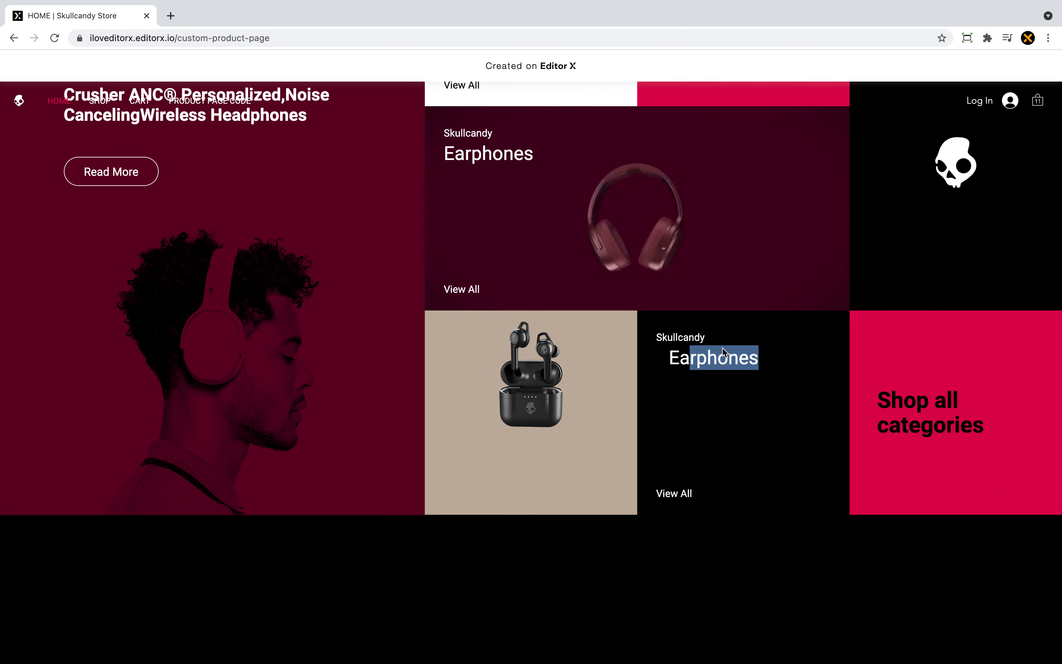
pyautogui.scroll(2, 724, 354)
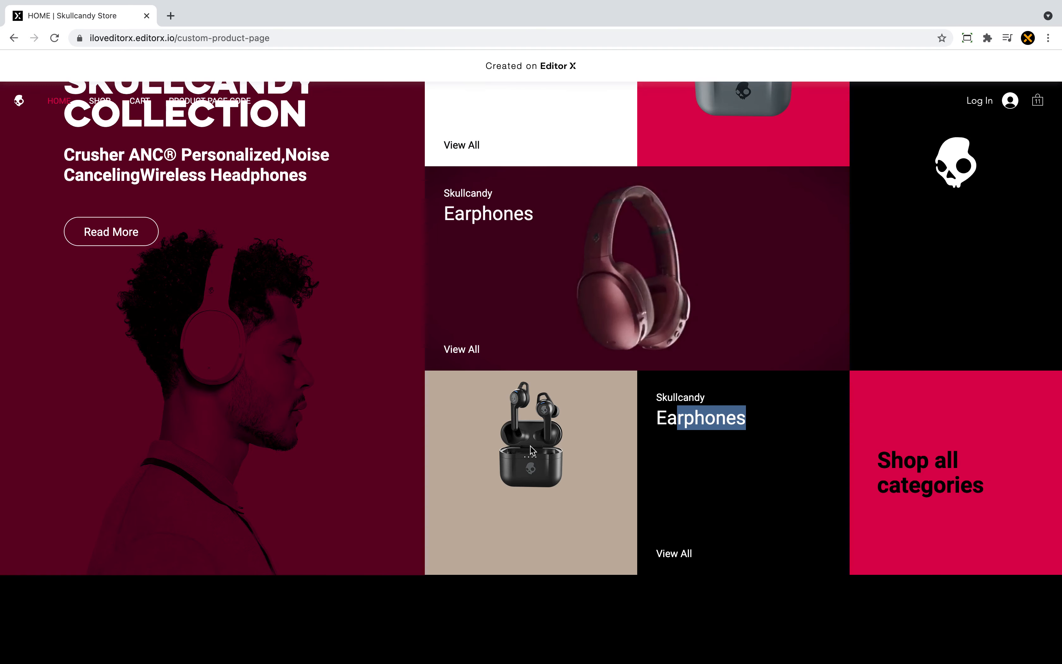
# Step: Switch back to the editor, set the black earbuds image's top margin to 0 px and adjust its width
pyautogui.hotkey('ctrl', 'Left')
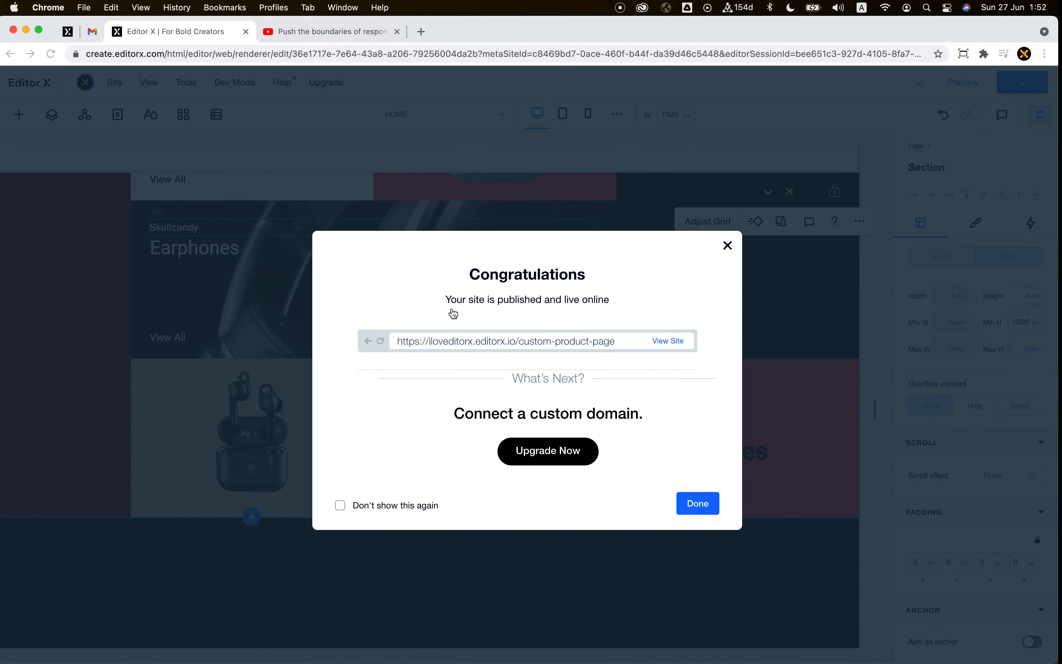
pyautogui.click(257, 440)
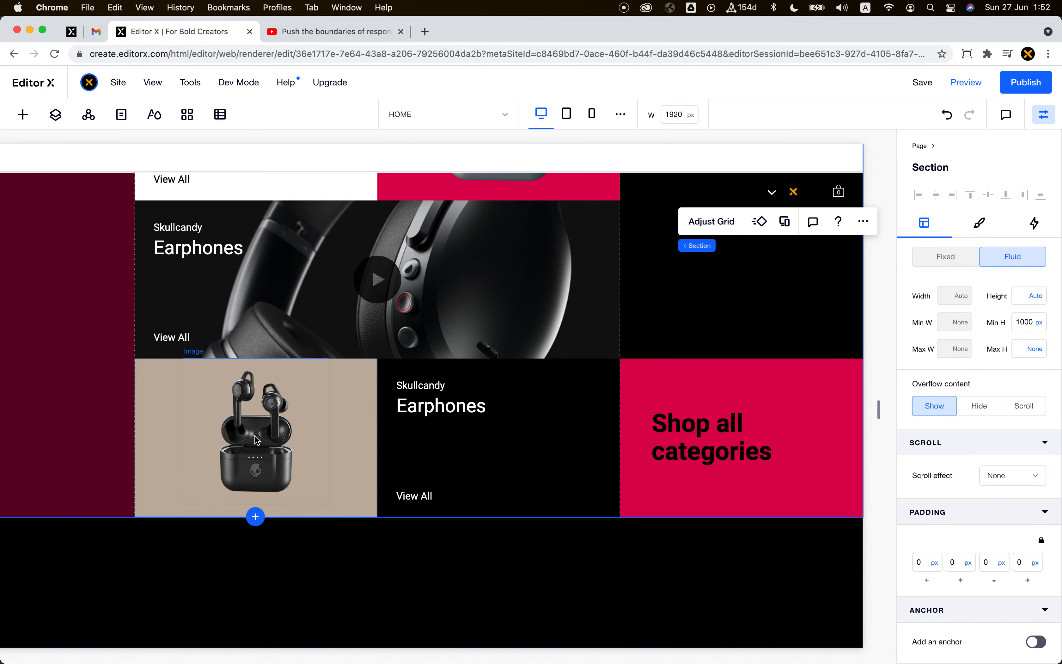
pyautogui.click(257, 440)
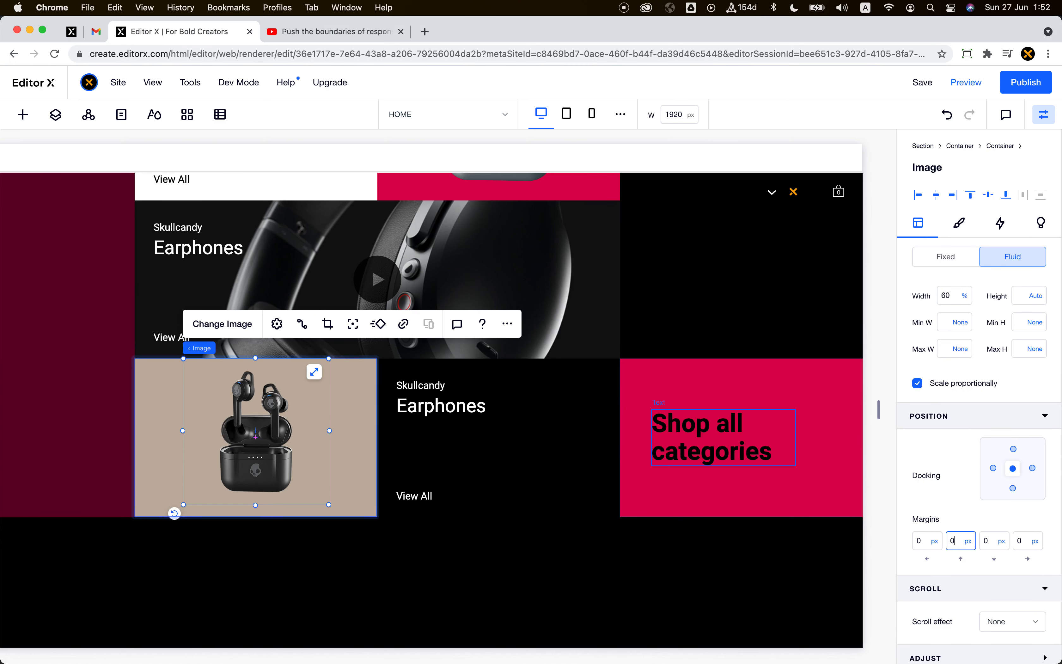
pyautogui.write('0')
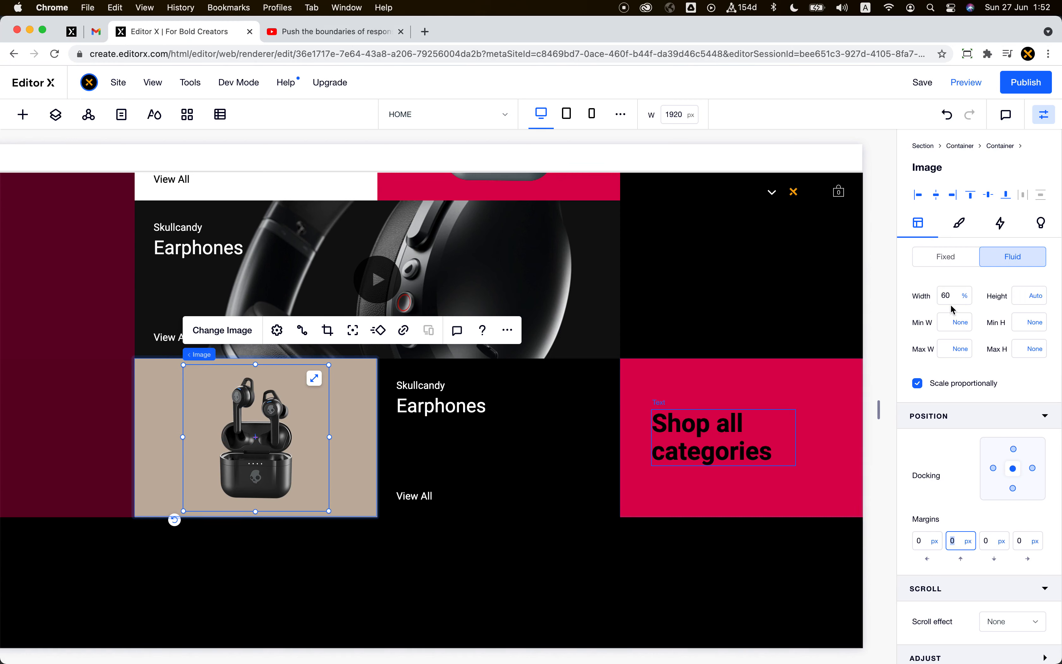
pyautogui.click(953, 299)
pyautogui.press('Return')
# Step: Publish the updated site and return to the card grid on the live home page
pyautogui.click(1025, 83)
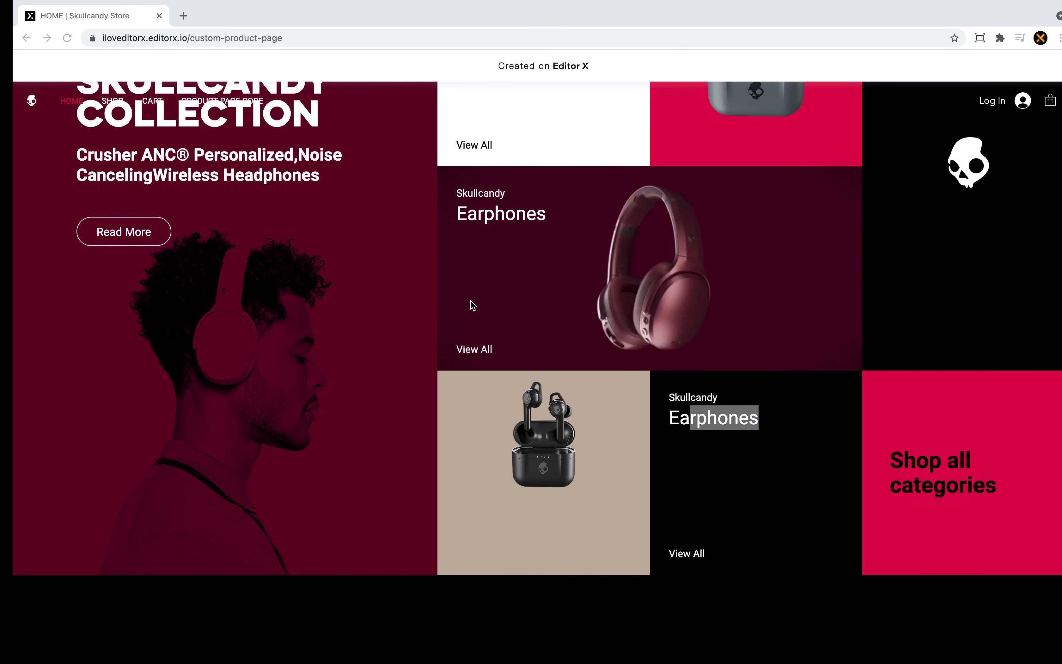
pyautogui.scroll(3, 472, 306)
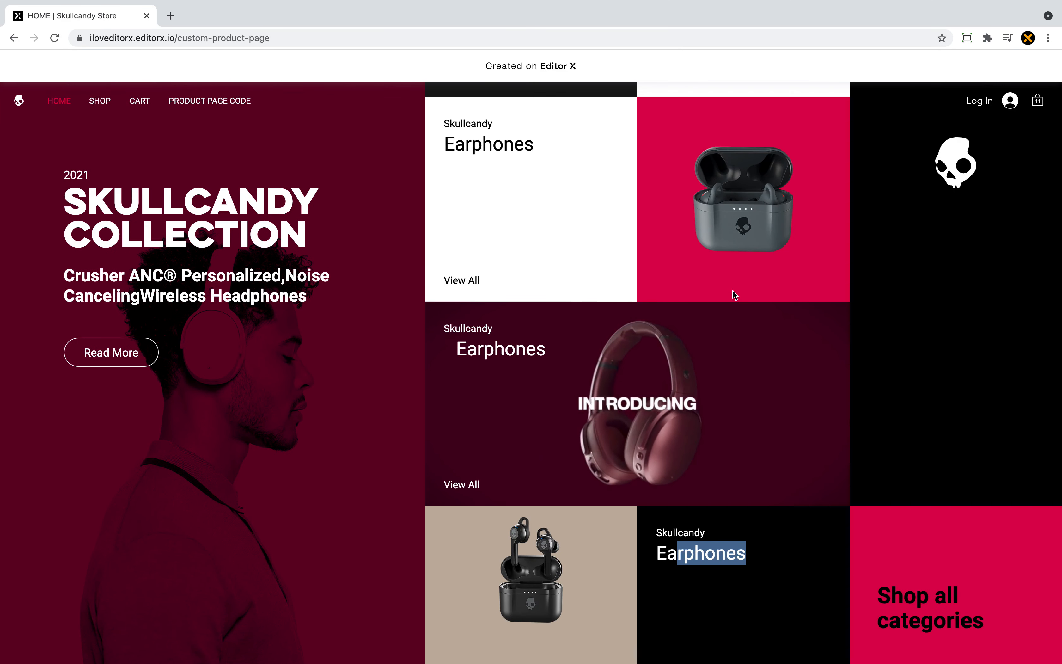
# Step: Copy the live home page's web address and close its full-screen browser window
pyautogui.scroll(2, 877, 451)
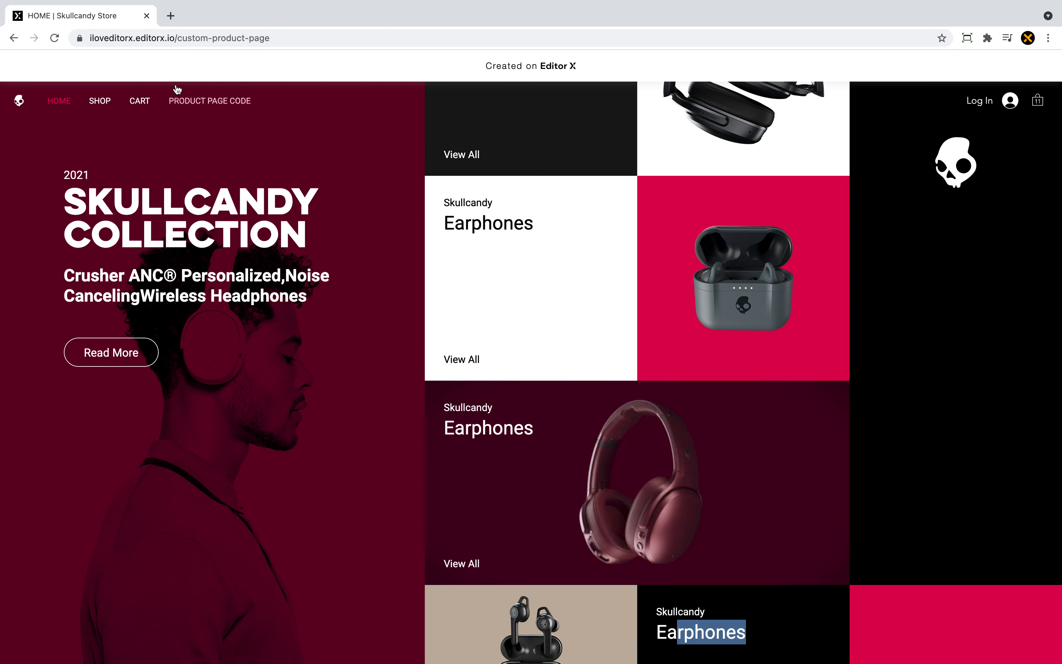
pyautogui.click(177, 39)
pyautogui.press('super+c')
pyautogui.click(147, 6)
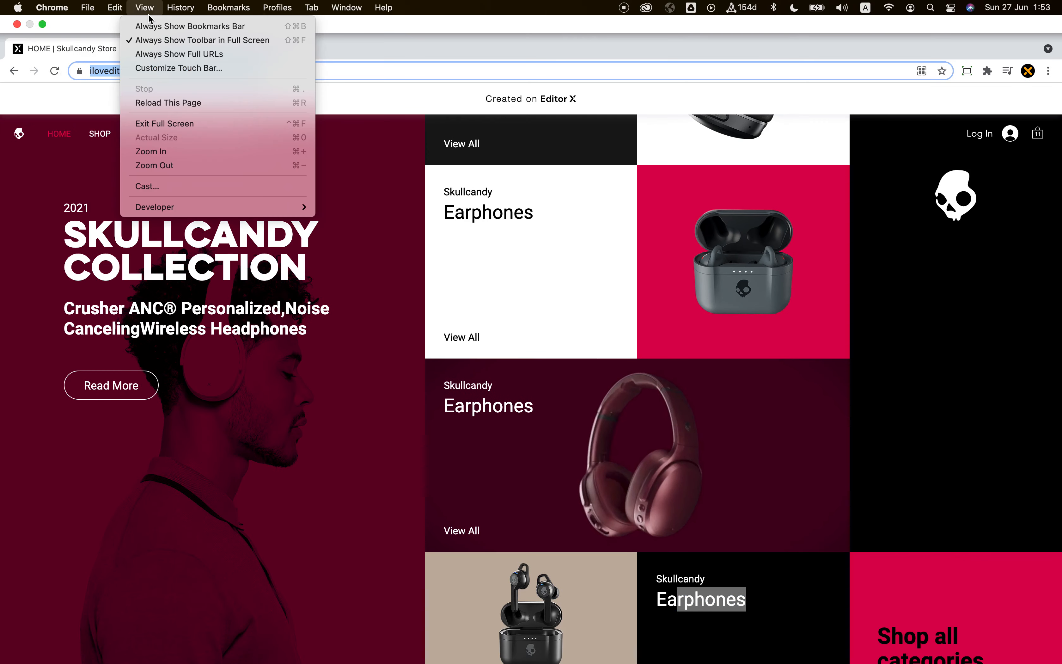
pyautogui.click(423, 131)
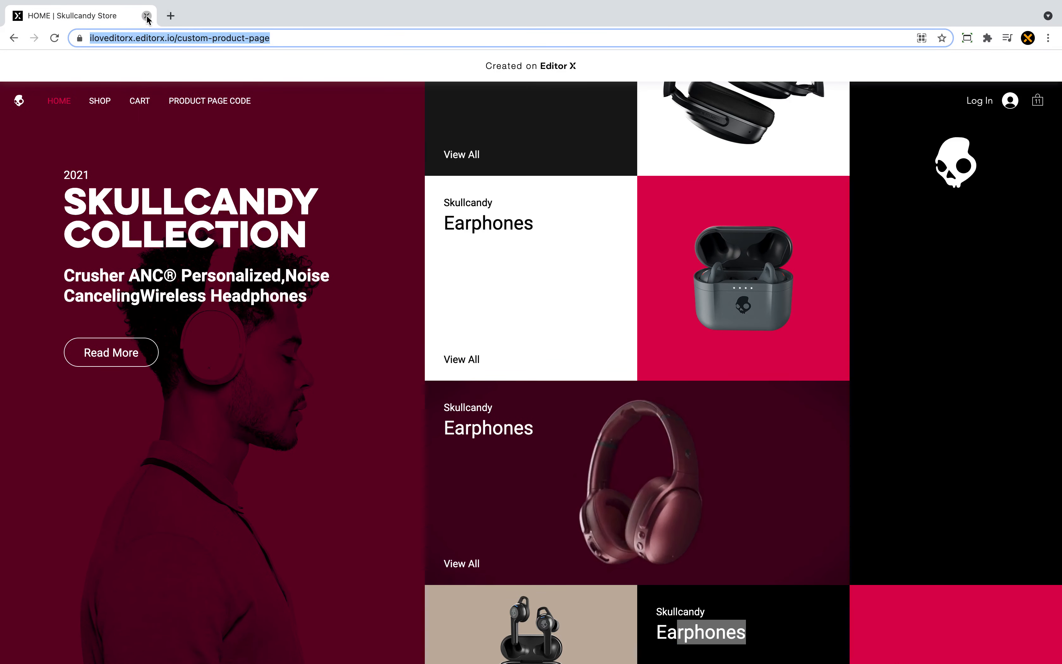
pyautogui.click(147, 18)
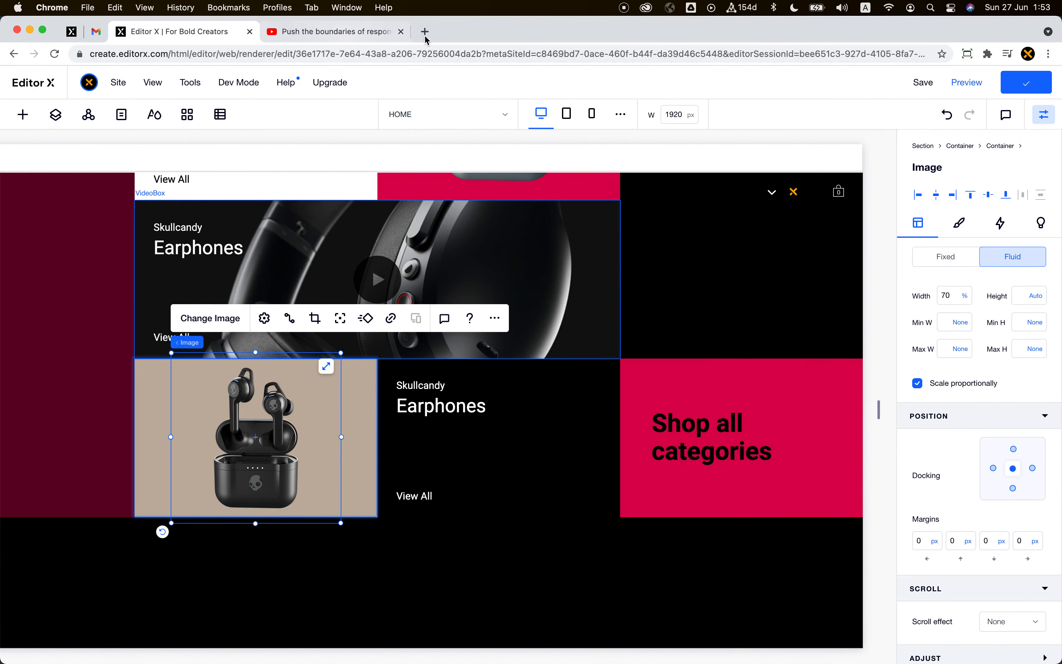
# Step: Open iloveditorx.editorx.io/custom-product-page in a new tab of the editor's browser window and place it directly after the Editor X tab
pyautogui.click(425, 32)
pyautogui.press('super+v')
pyautogui.press('Return')
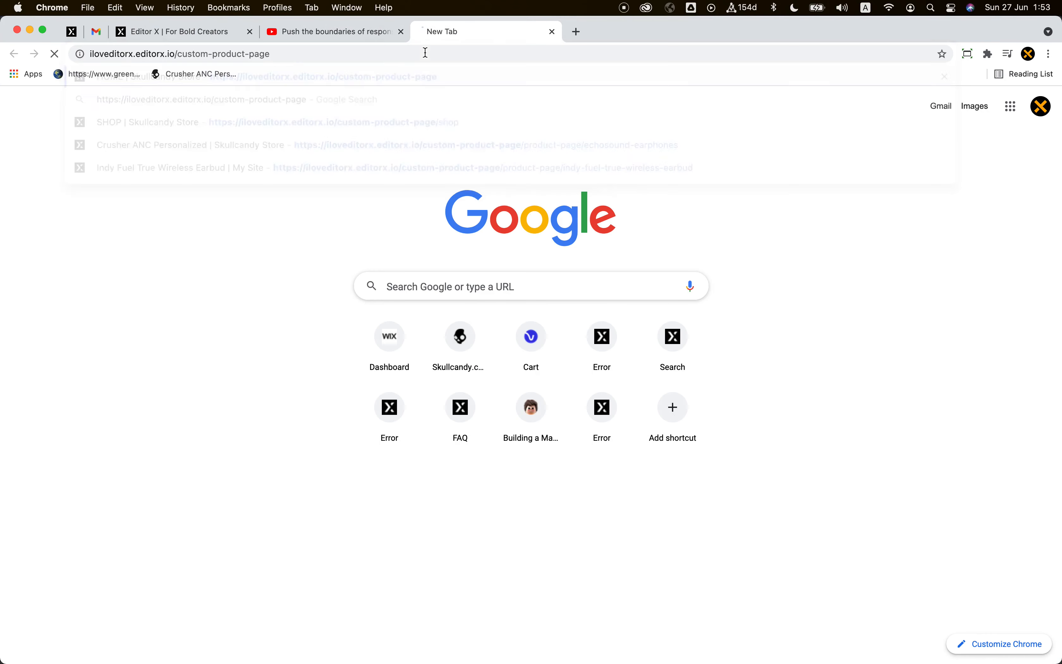
pyautogui.moveTo(482, 32); pyautogui.dragTo(355, 30)
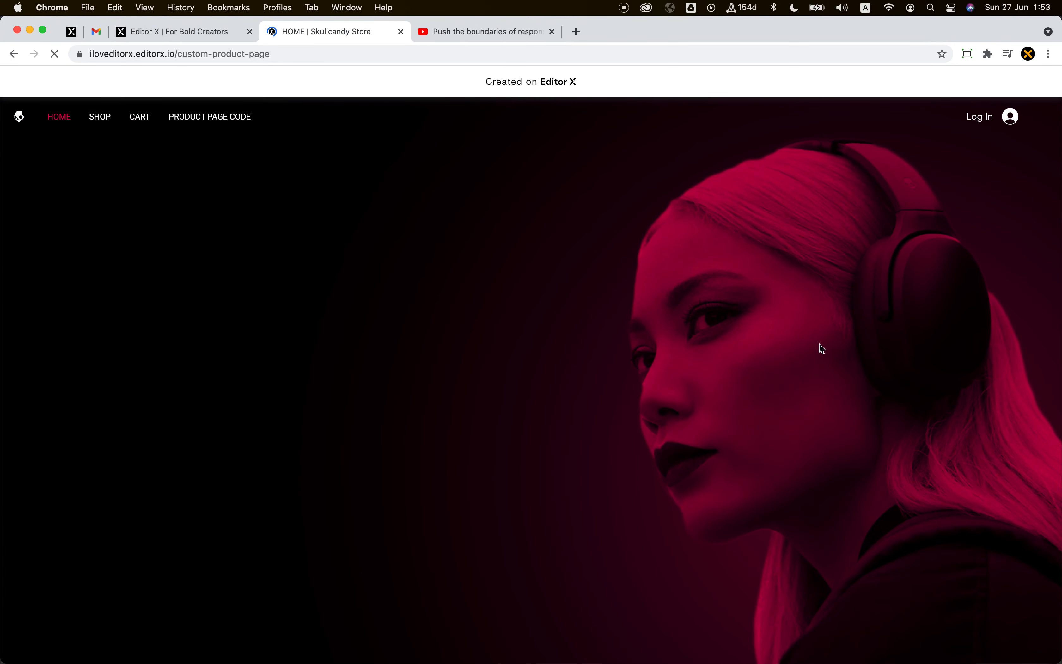
# Step: Check how the published page's categories section responds by shrinking the browser window and restoring it to full size
pyautogui.scroll(-10, 819, 344)
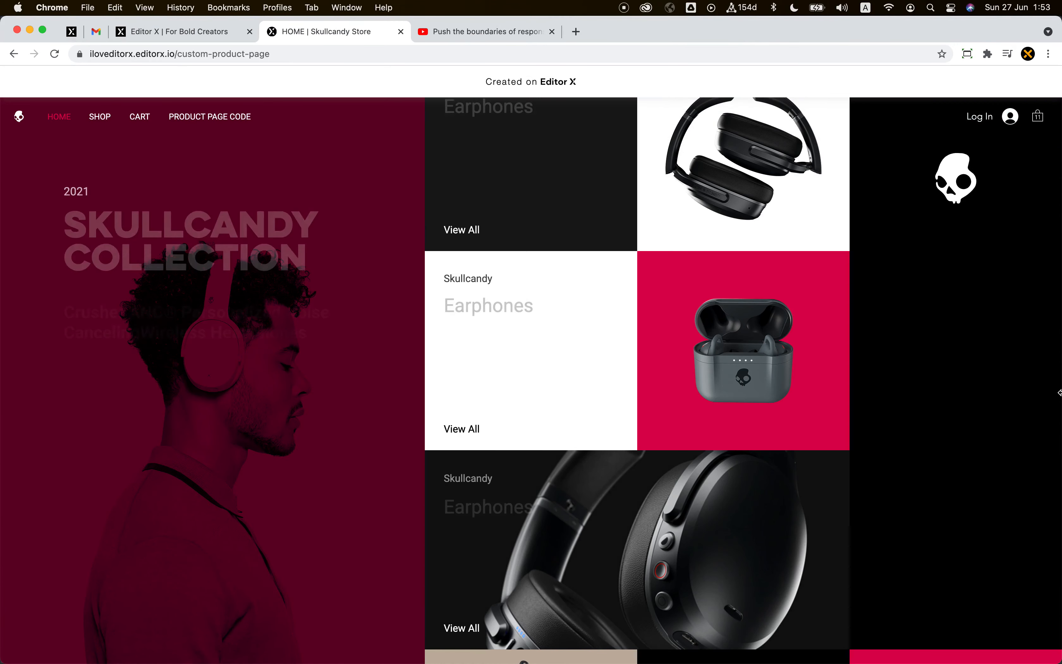
pyautogui.moveTo(1061, 662); pyautogui.dragTo(455, 471)
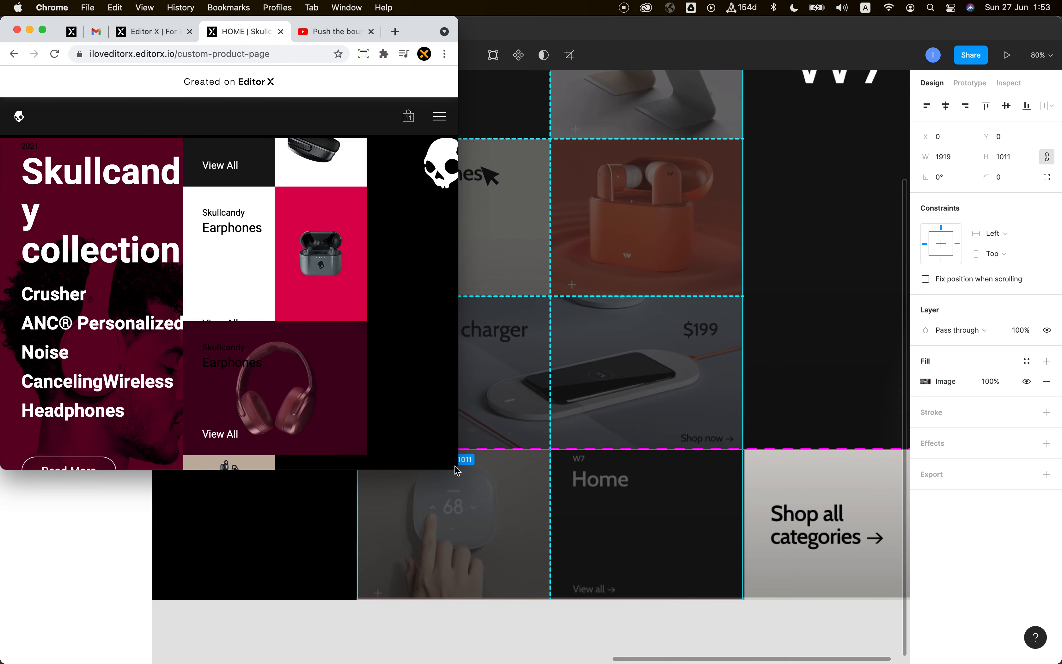
pyautogui.moveTo(457, 471); pyautogui.dragTo(1061, 662)
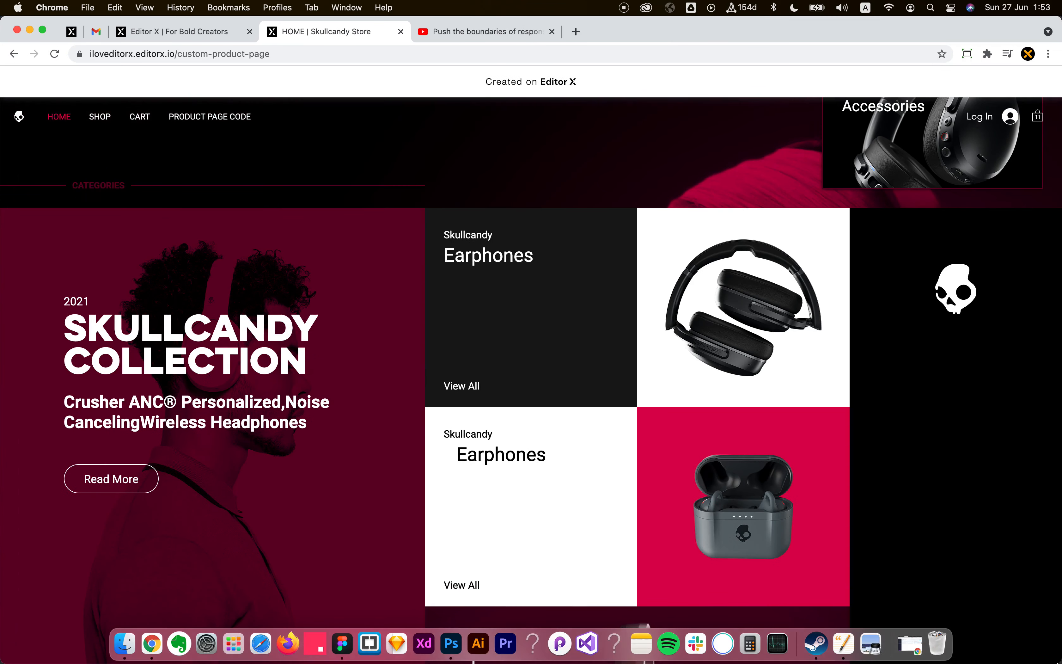
# Step: Switch to the Editor X page and preview the desktop layout at a canvas width of 1200 px
pyautogui.click(171, 31)
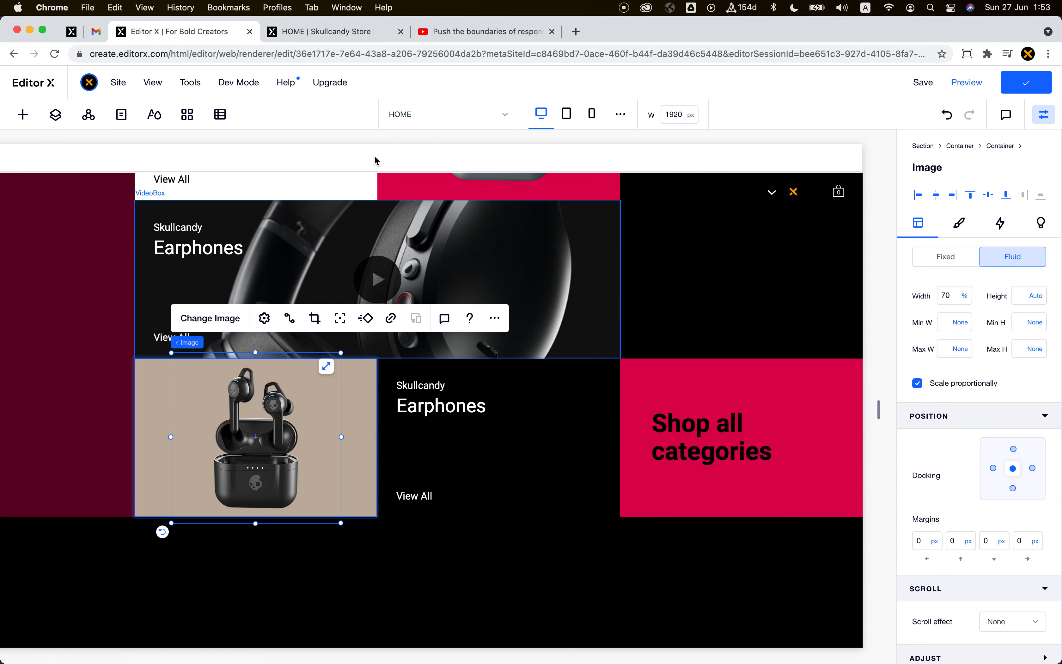
pyautogui.click(567, 136)
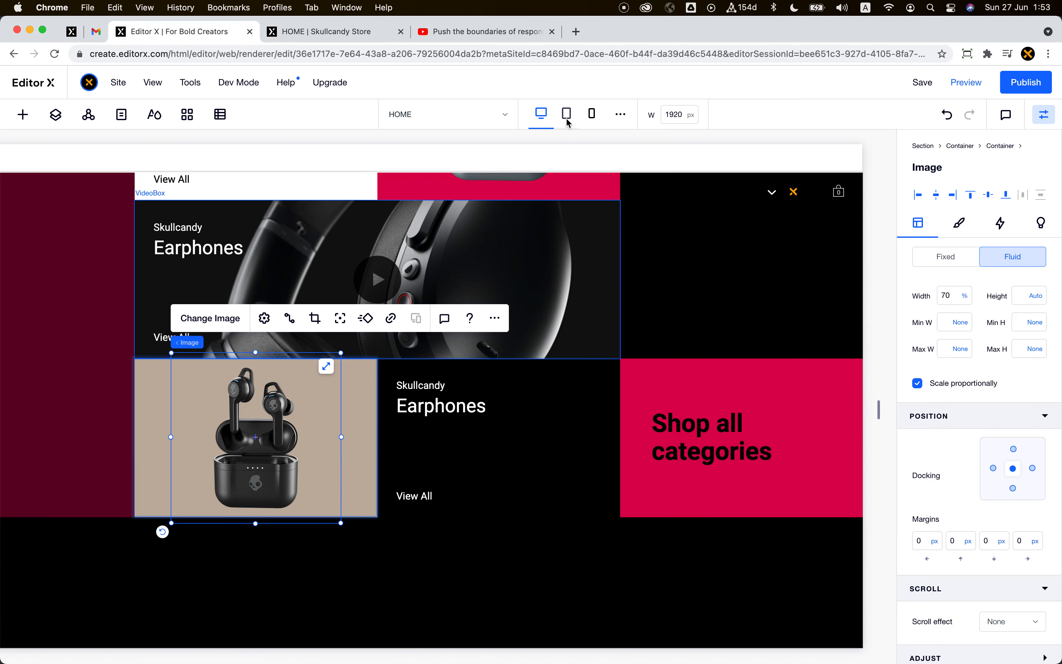
pyautogui.click(677, 116)
pyautogui.write('1200')
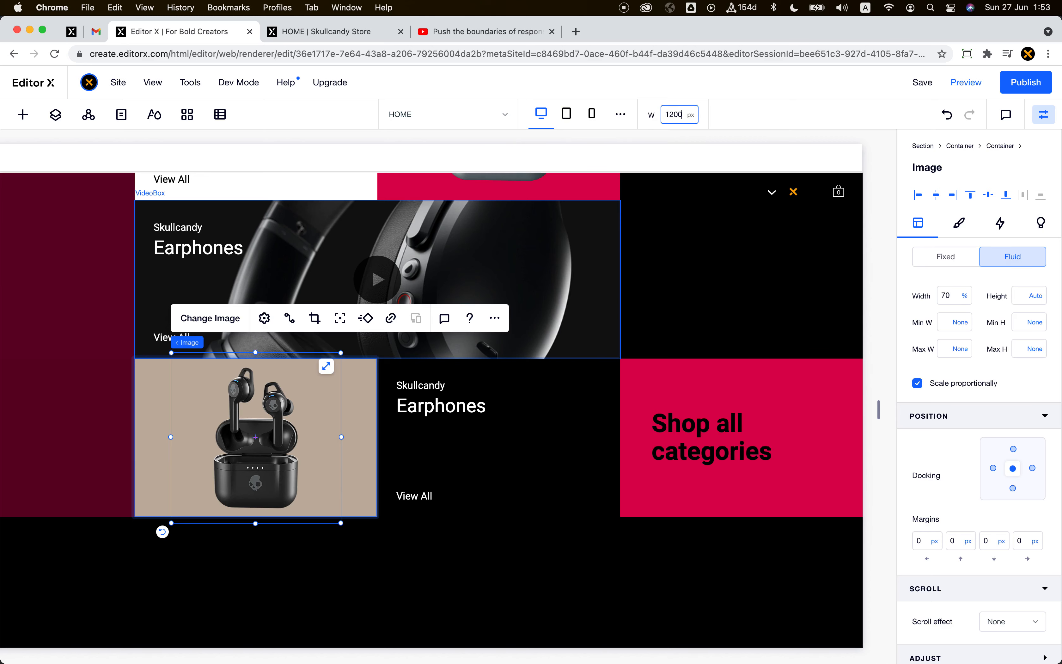
pyautogui.press('Return')
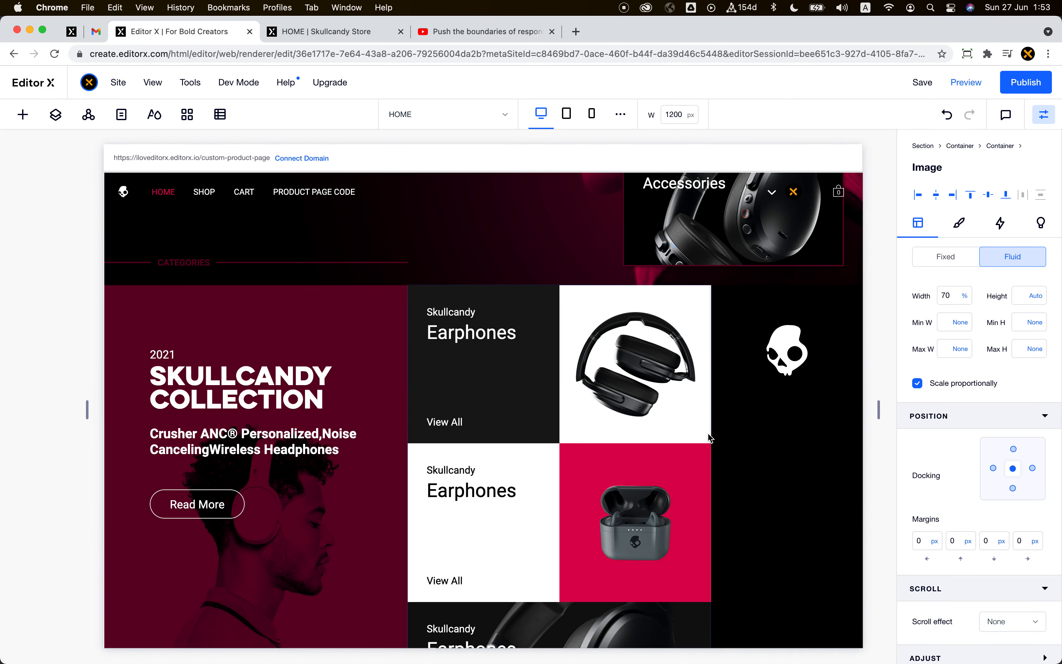
pyautogui.click(677, 115)
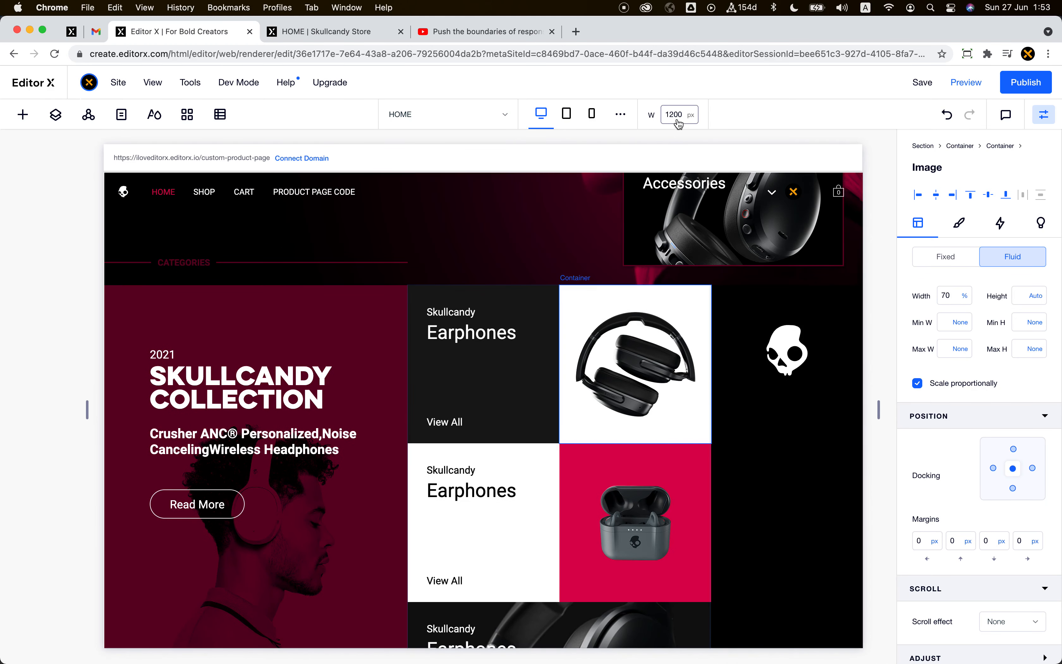
# Step: Switch to the tablet breakpoint and examine the layout of the Skullcandy collection section
pyautogui.click(566, 115)
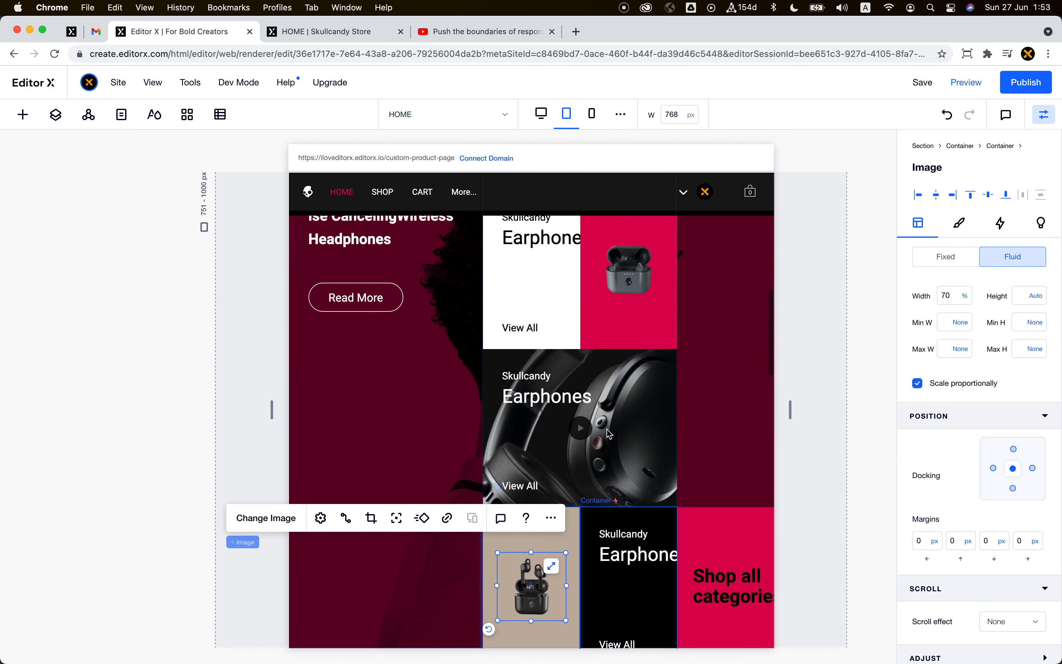
pyautogui.scroll(5, 607, 429)
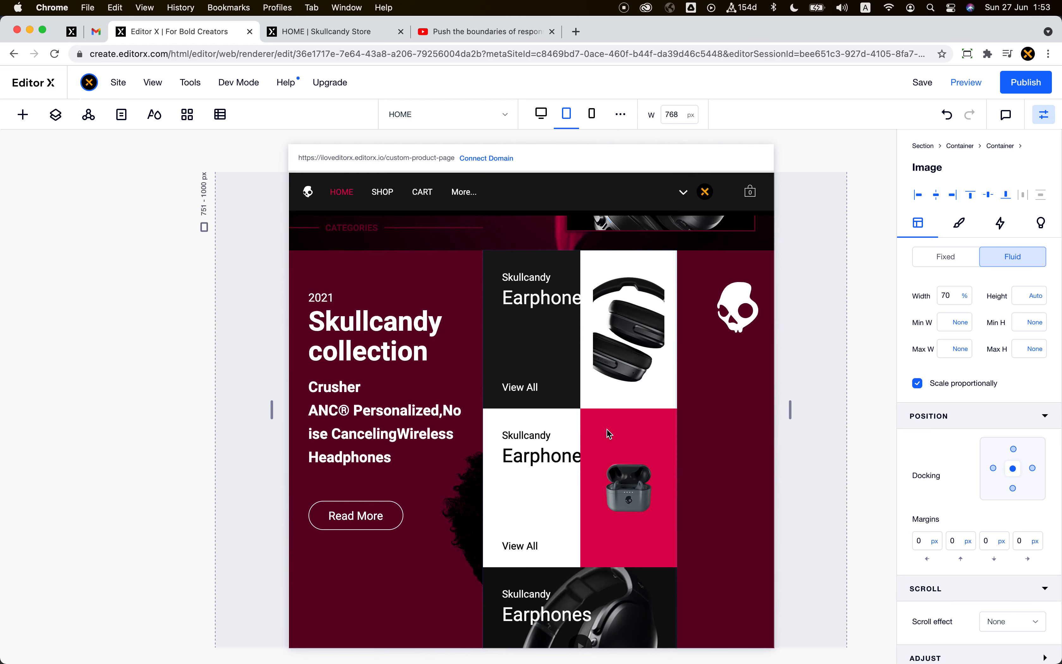
pyautogui.scroll(-5, 607, 429)
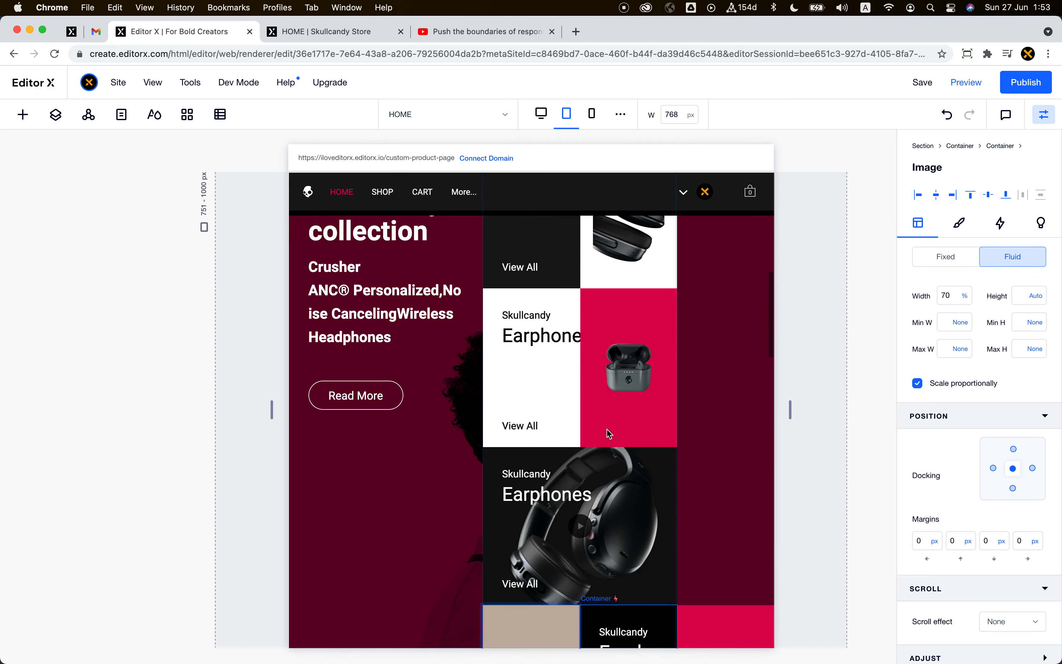
pyautogui.click(418, 468)
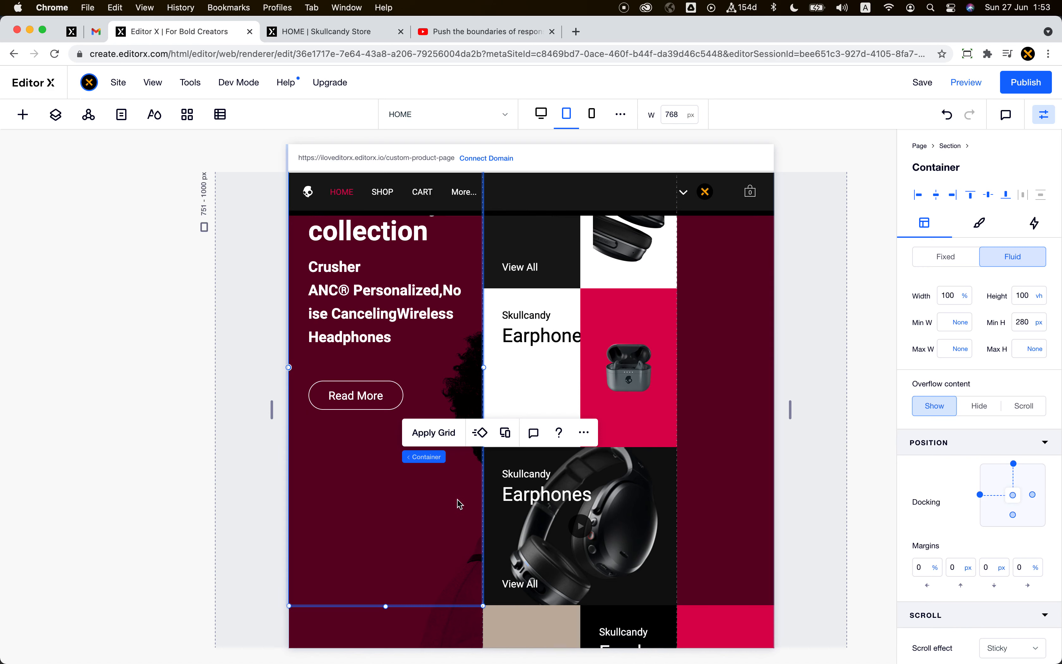
pyautogui.scroll(4, 459, 504)
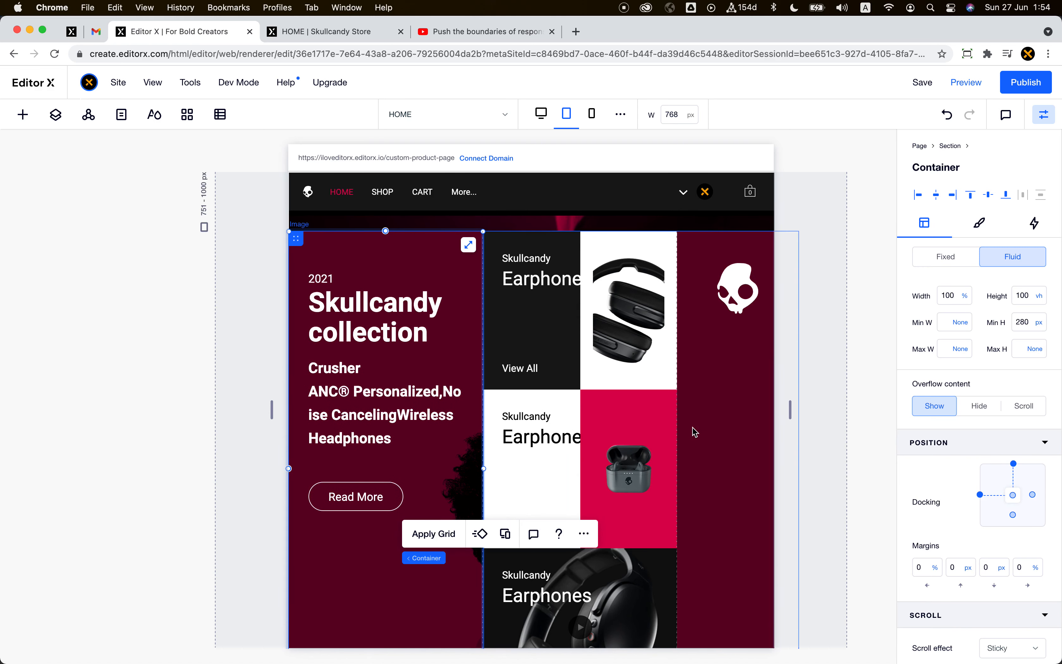
pyautogui.hscroll(2, 693, 428)
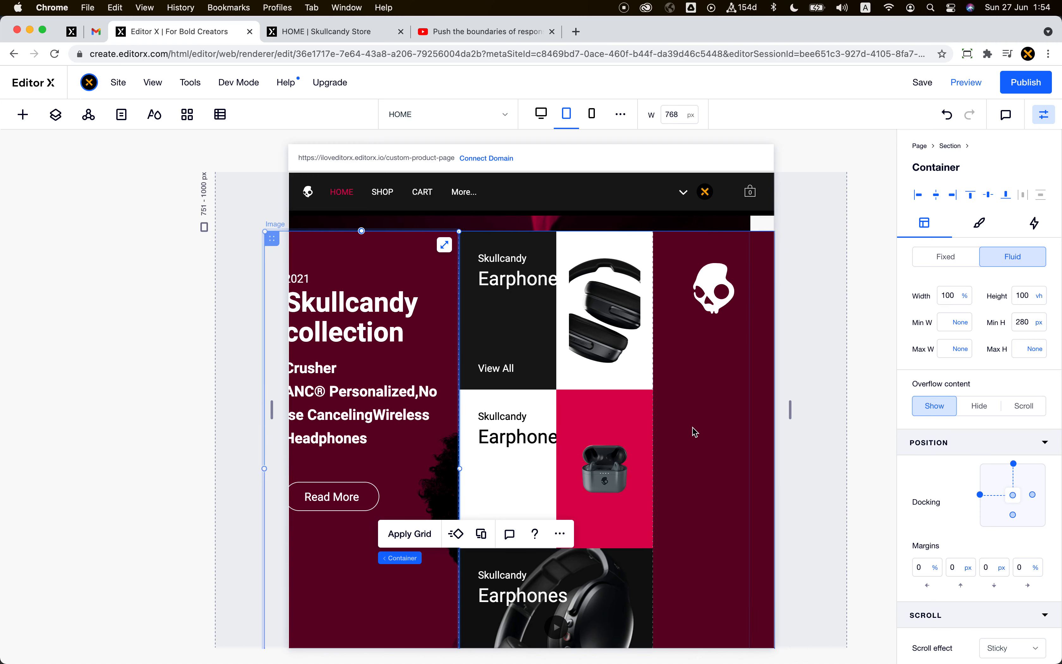
pyautogui.hscroll(-2, 693, 428)
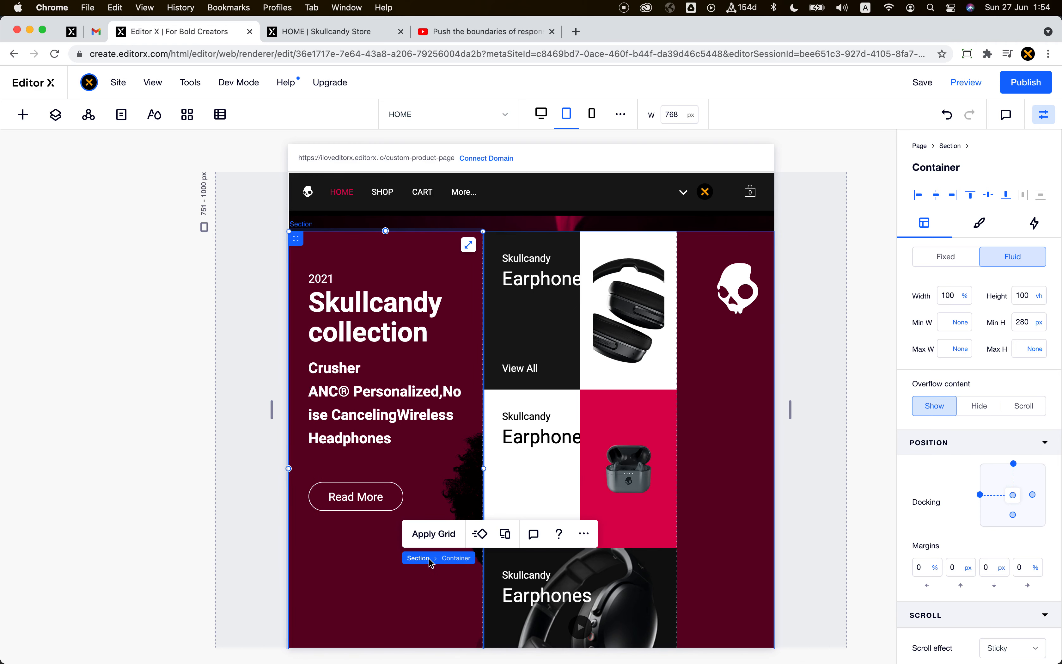
# Step: Add a second row below the existing row in the Skullcandy collection section's grid
pyautogui.click(418, 558)
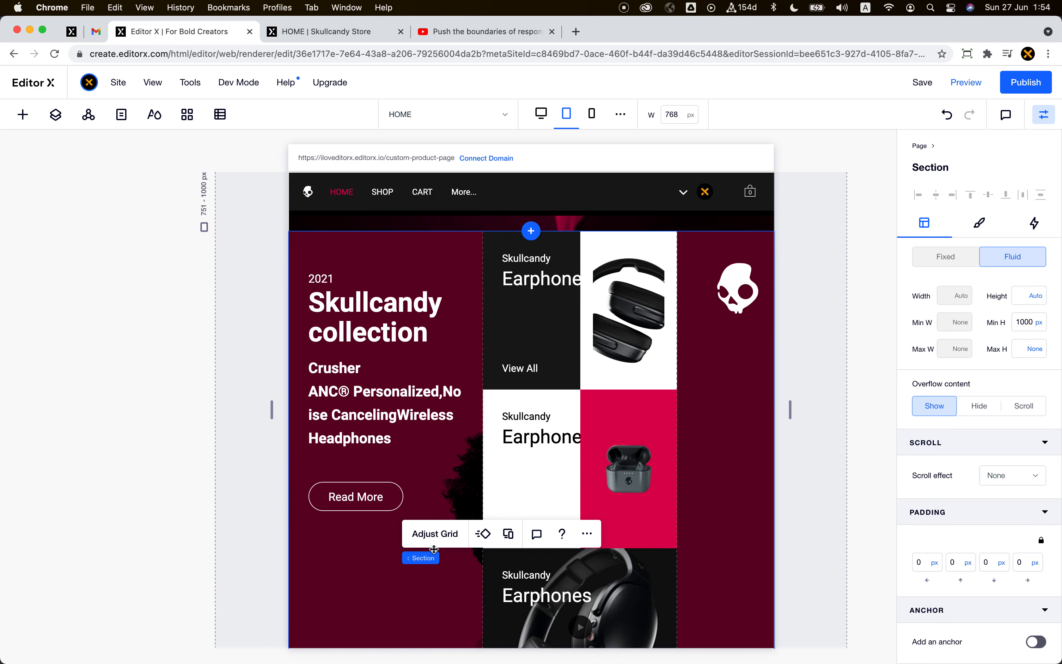
pyautogui.click(452, 534)
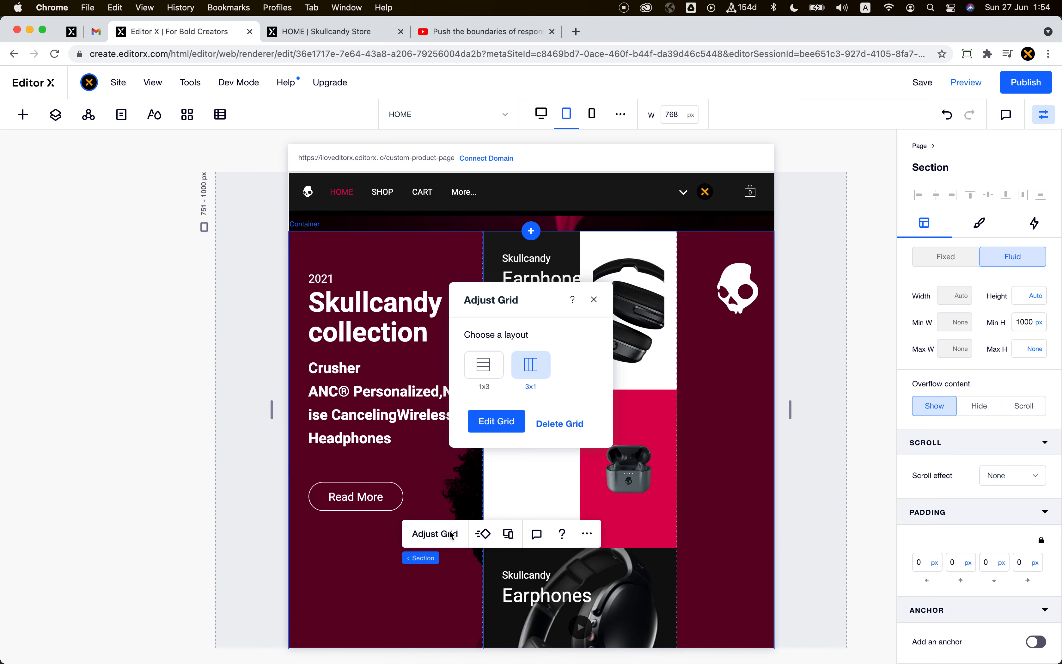
pyautogui.click(504, 422)
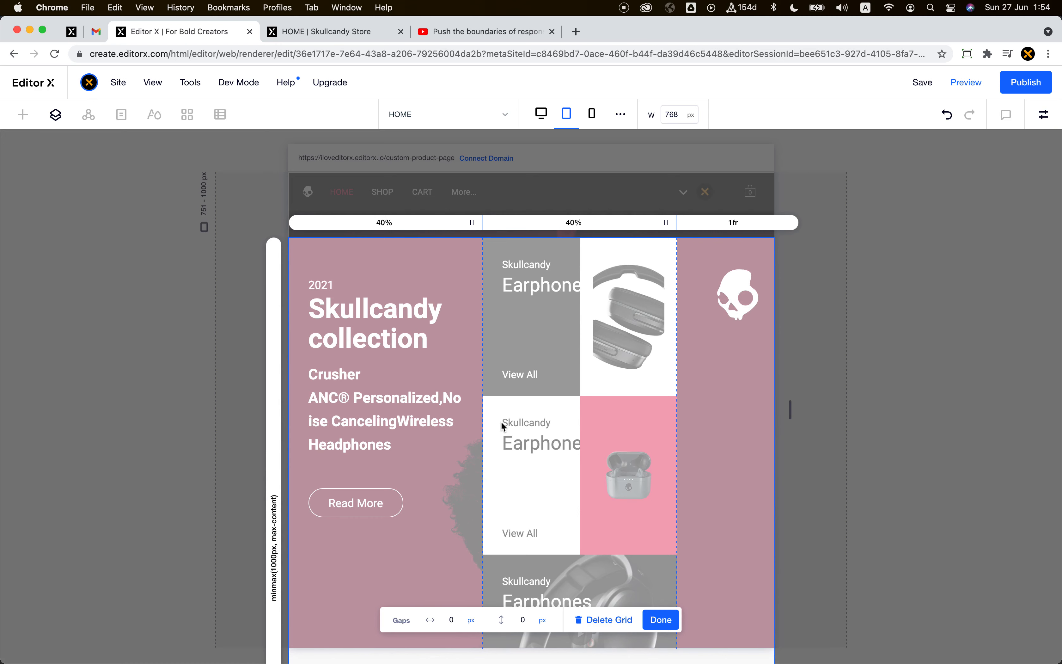
pyautogui.scroll(-2, 501, 422)
pyautogui.scroll(2, 502, 423)
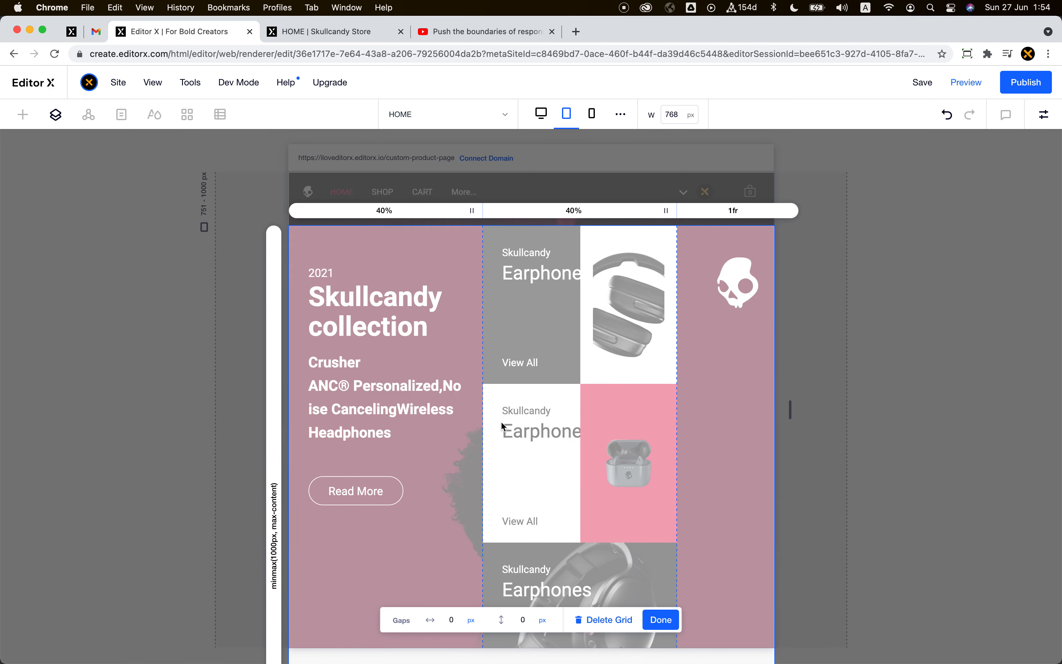
pyautogui.scroll(-5, 502, 423)
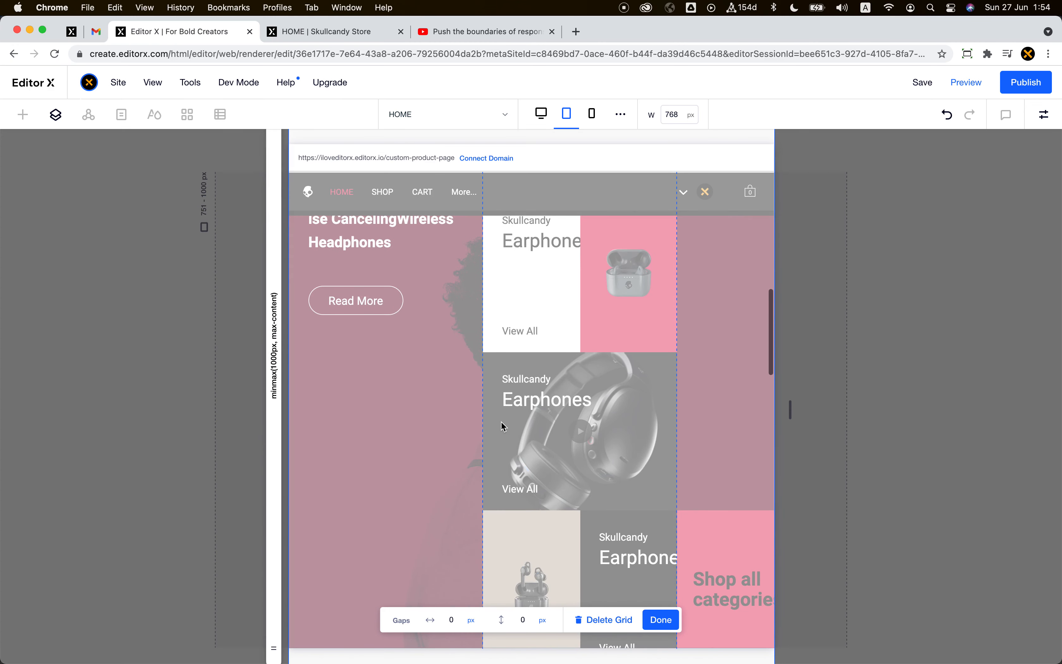
pyautogui.scroll(6, 501, 422)
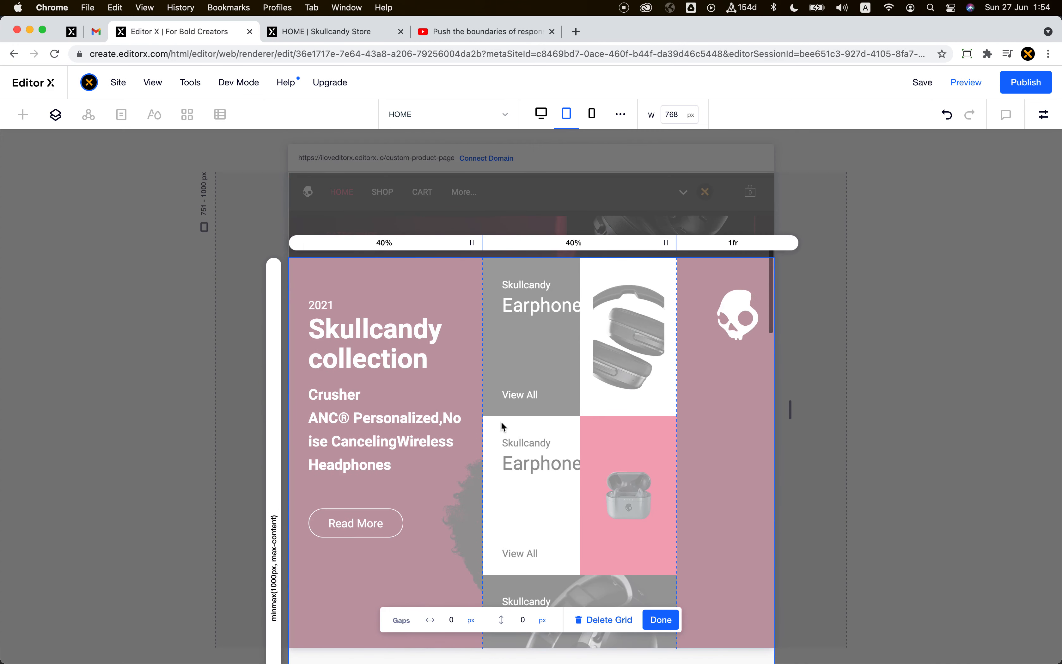
pyautogui.scroll(-5, 502, 421)
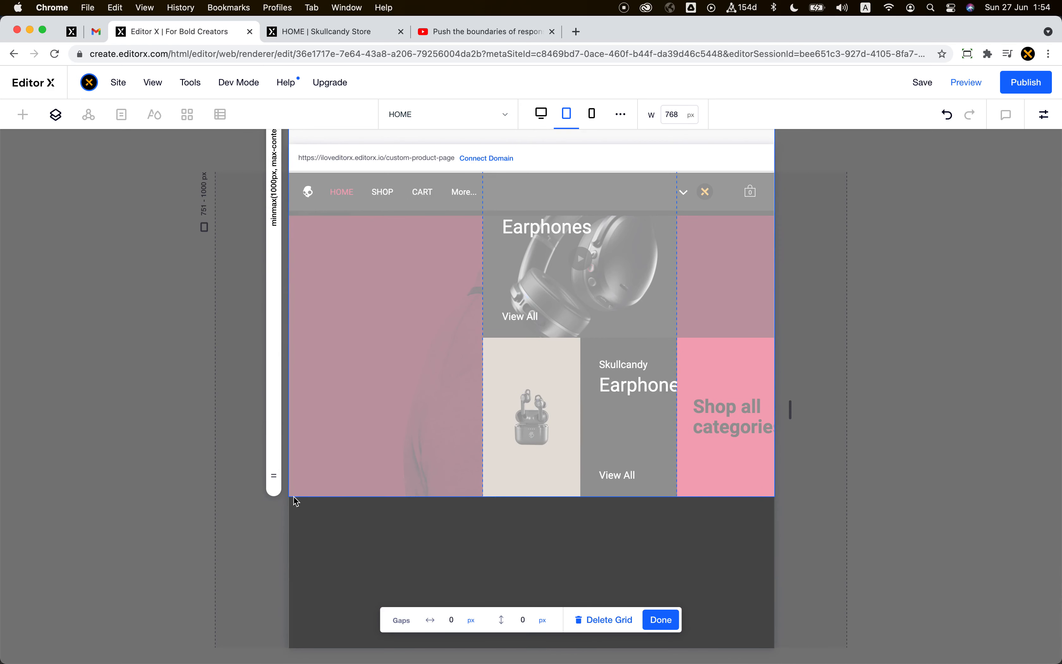
pyautogui.click(274, 488)
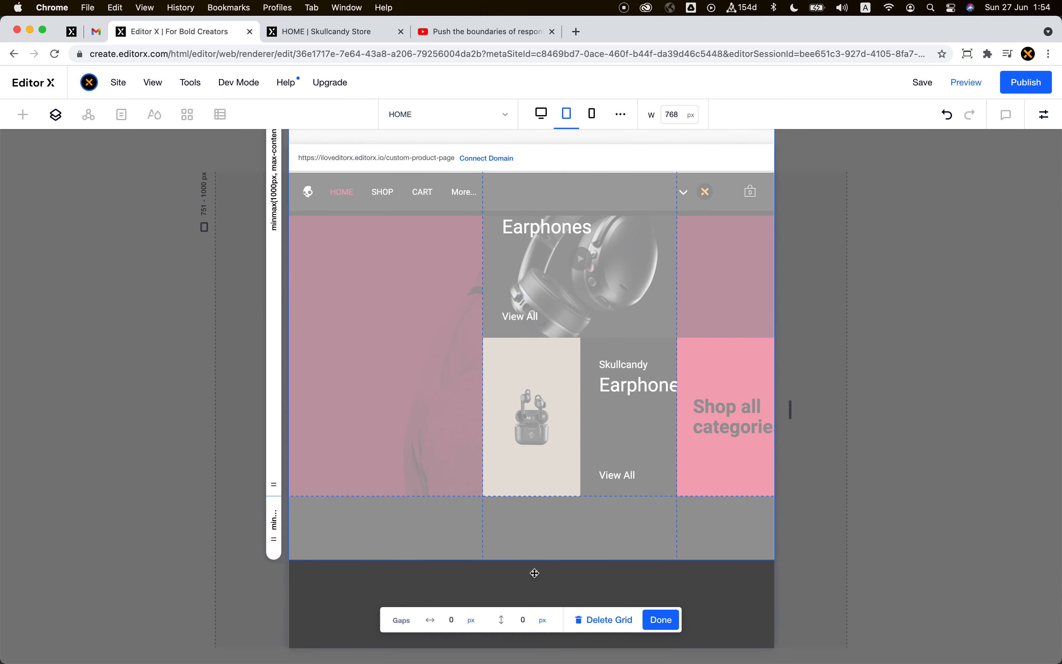
pyautogui.click(662, 620)
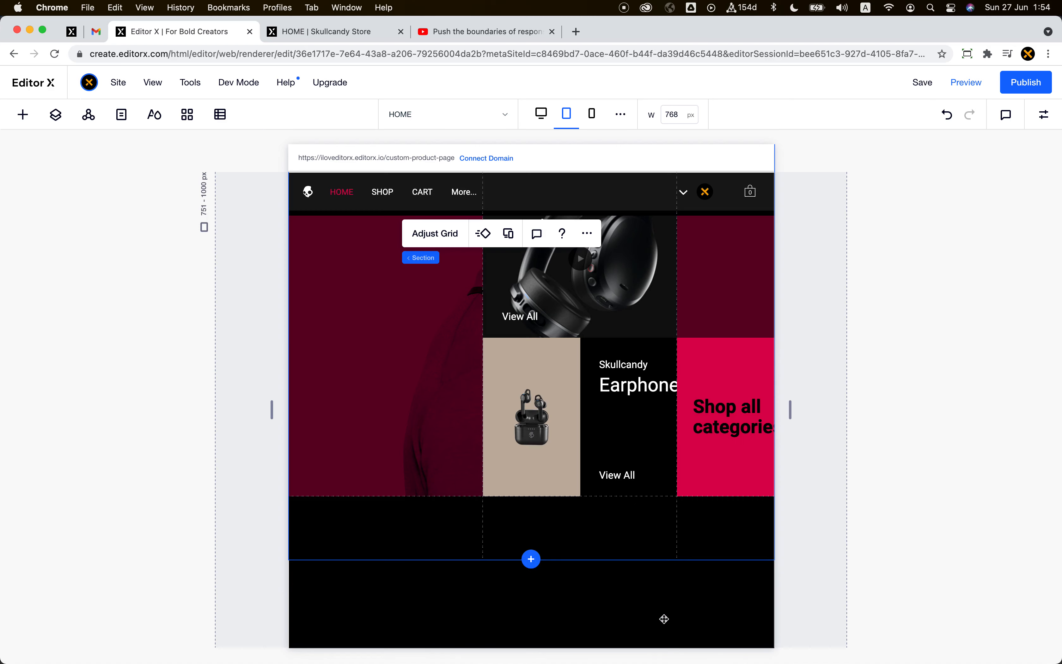
# Step: Move the container holding the Earphones tiles into the section's new grid row, with row start 2 and end 3
pyautogui.click(630, 335)
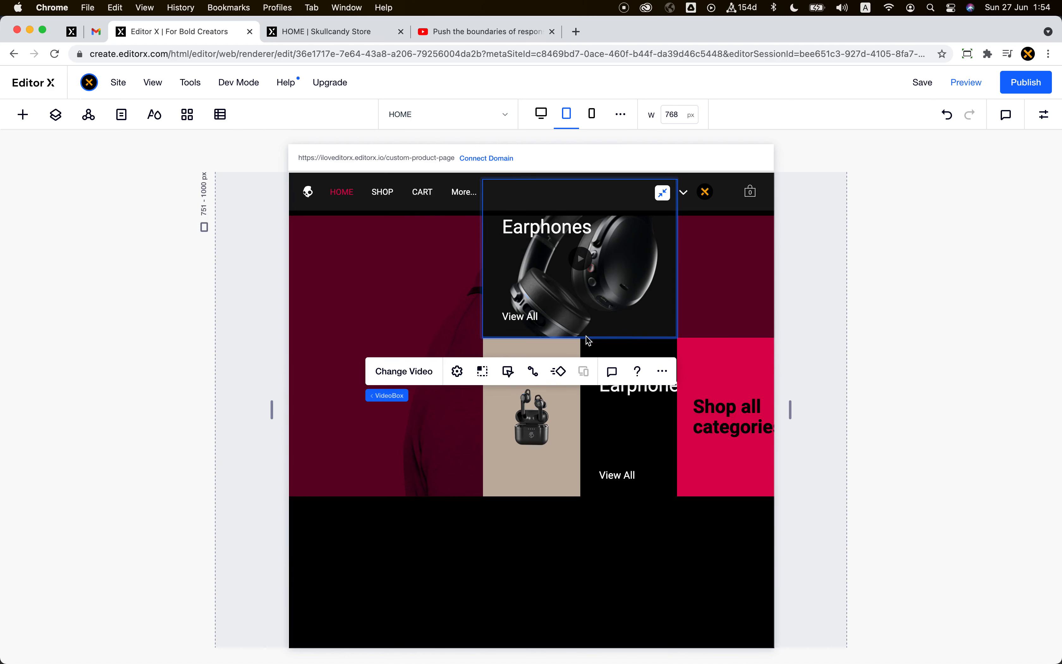
pyautogui.scroll(3, 614, 283)
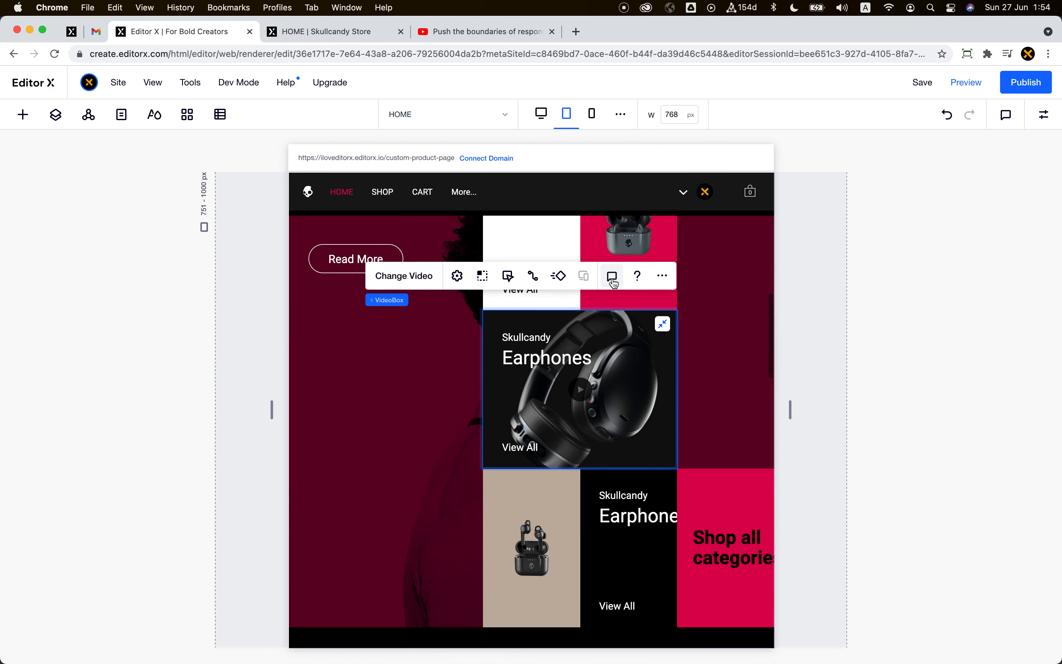
pyautogui.scroll(3, 631, 354)
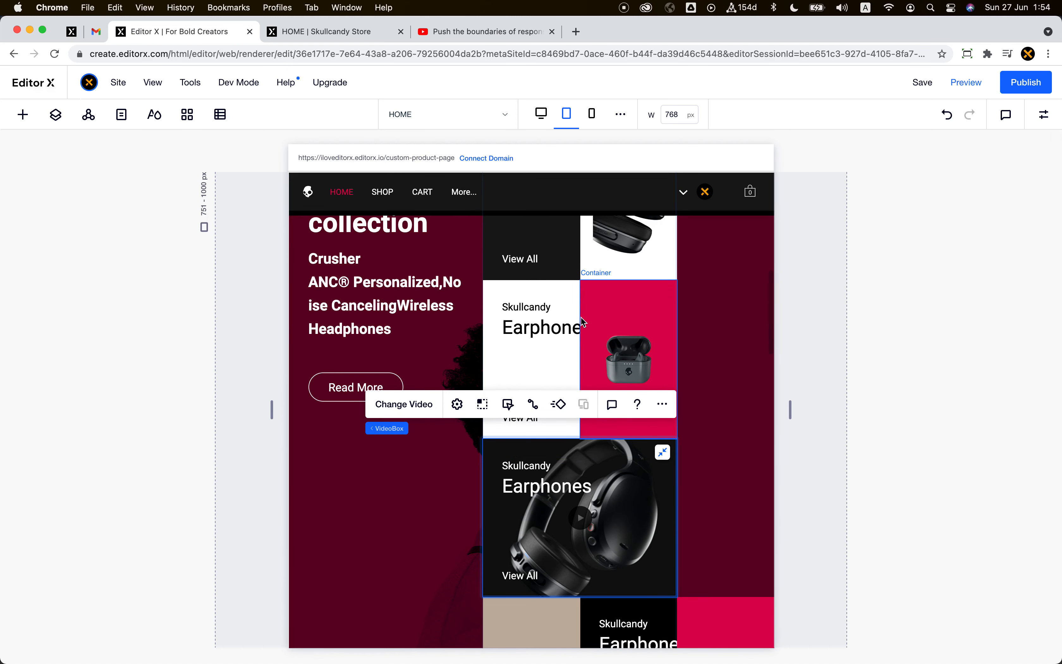
pyautogui.scroll(3, 584, 357)
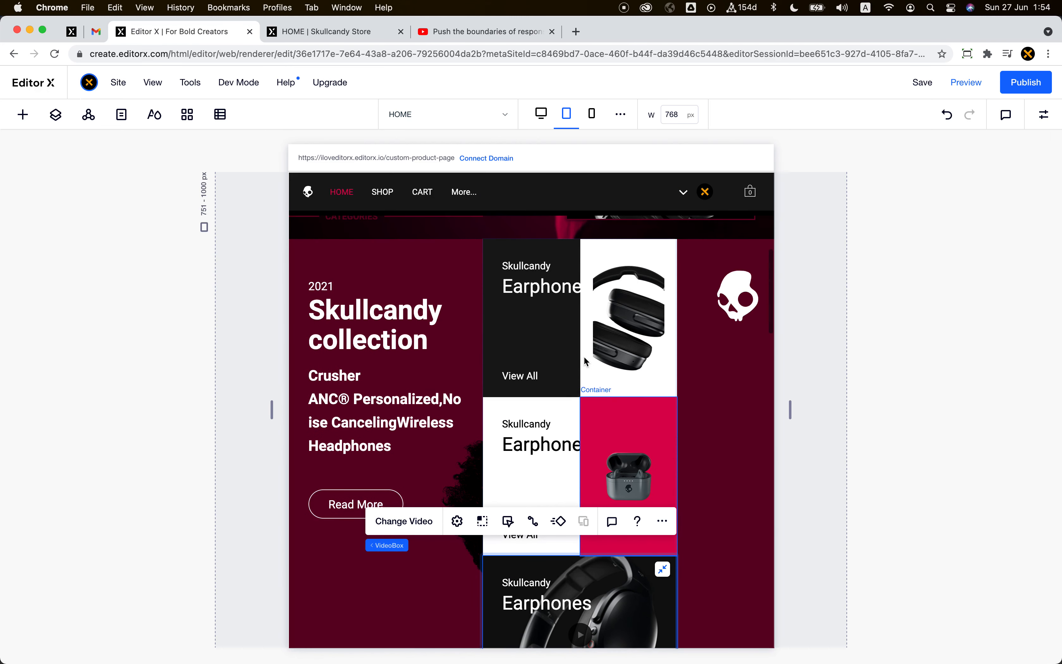
pyautogui.click(565, 335)
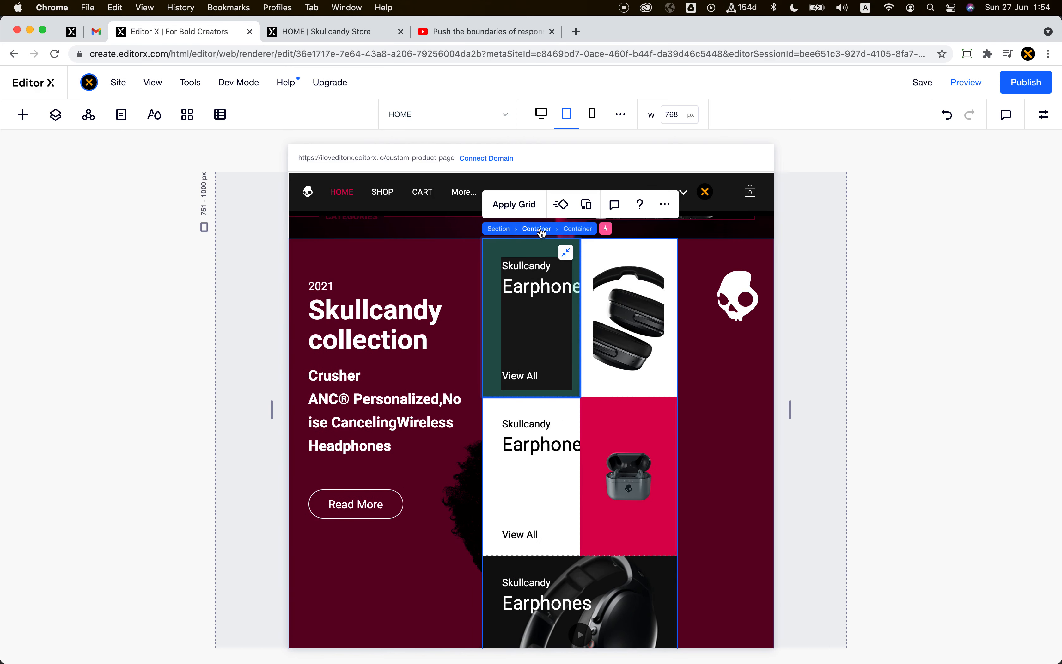
pyautogui.click(541, 229)
pyautogui.scroll(-10, 576, 458)
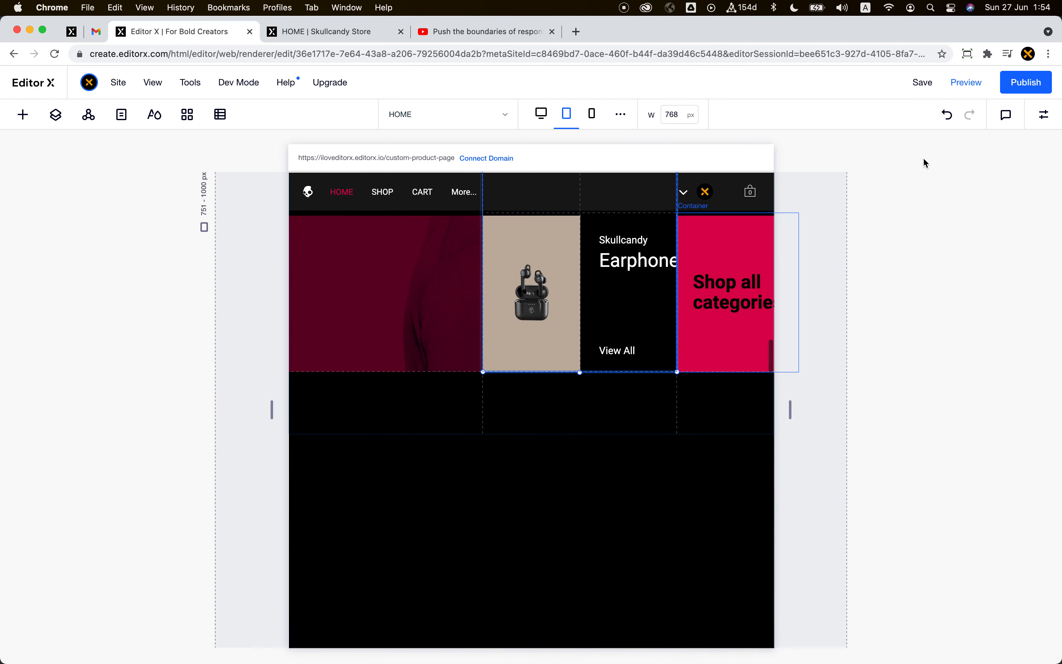
pyautogui.scroll(-5, 991, 546)
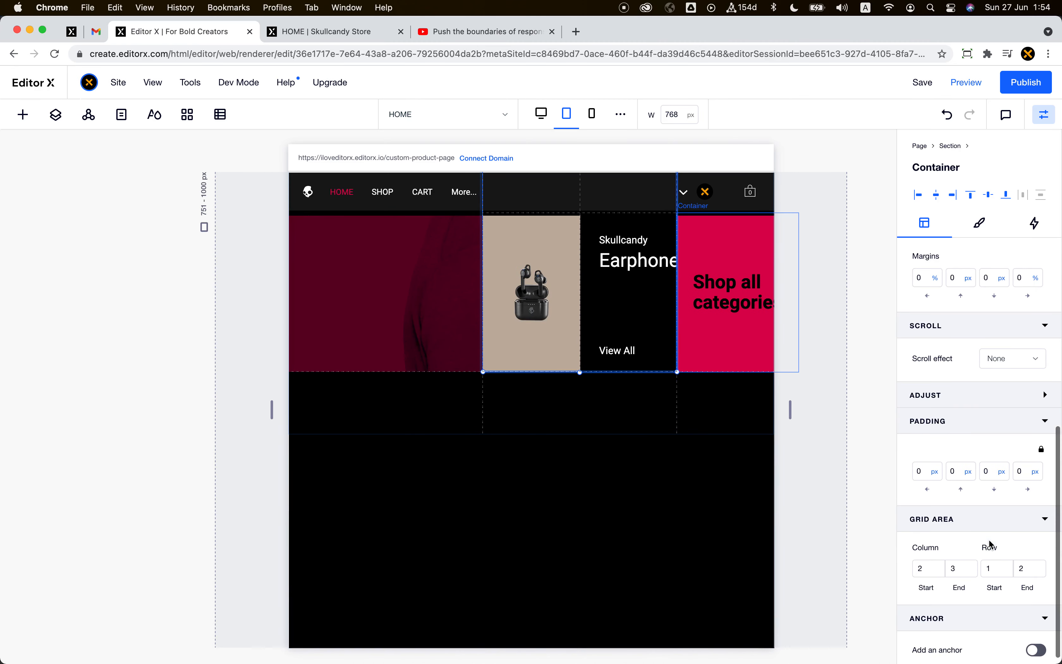
pyautogui.click(932, 567)
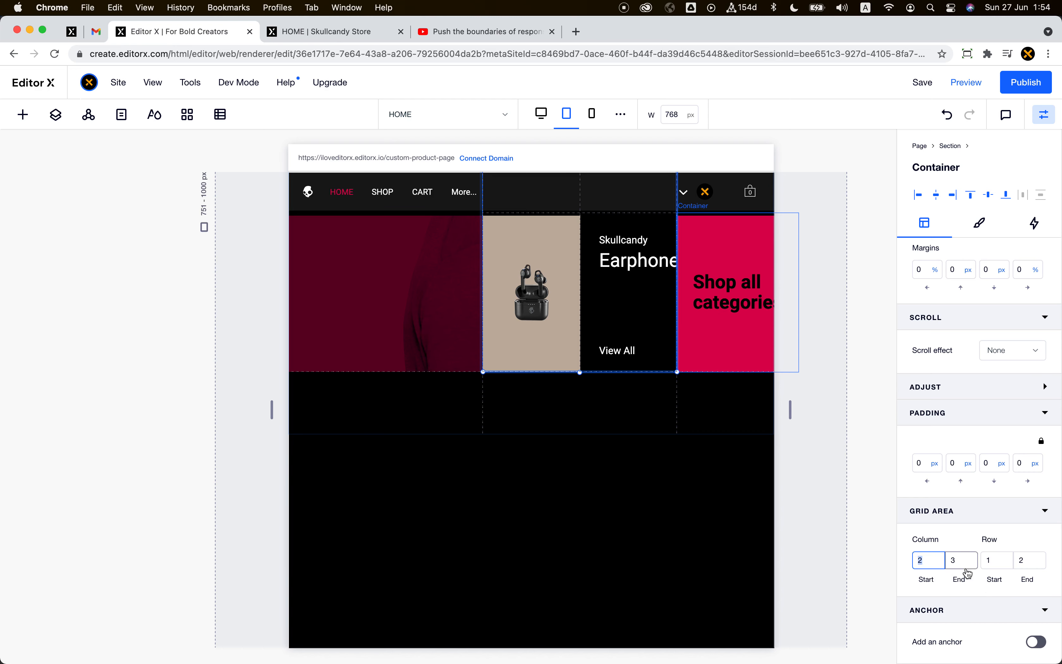
pyautogui.click(997, 564)
pyautogui.write('2')
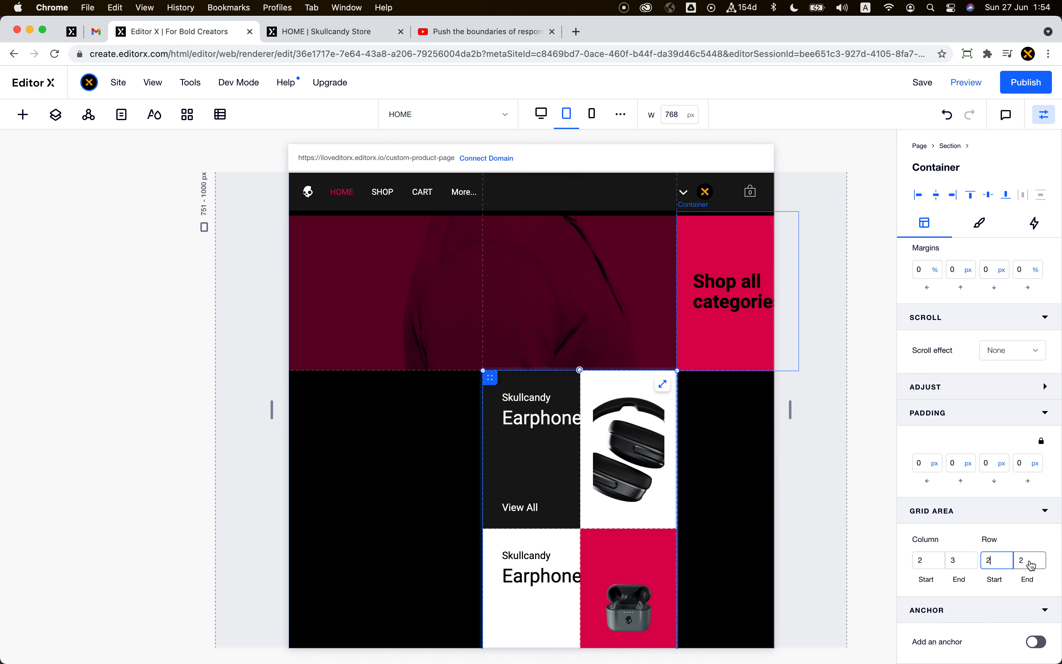
pyautogui.click(1030, 561)
# Step: Stretch the Earphones tiles container across the full grid, with column start 1 and end 4
pyautogui.click(926, 562)
pyautogui.write('1')
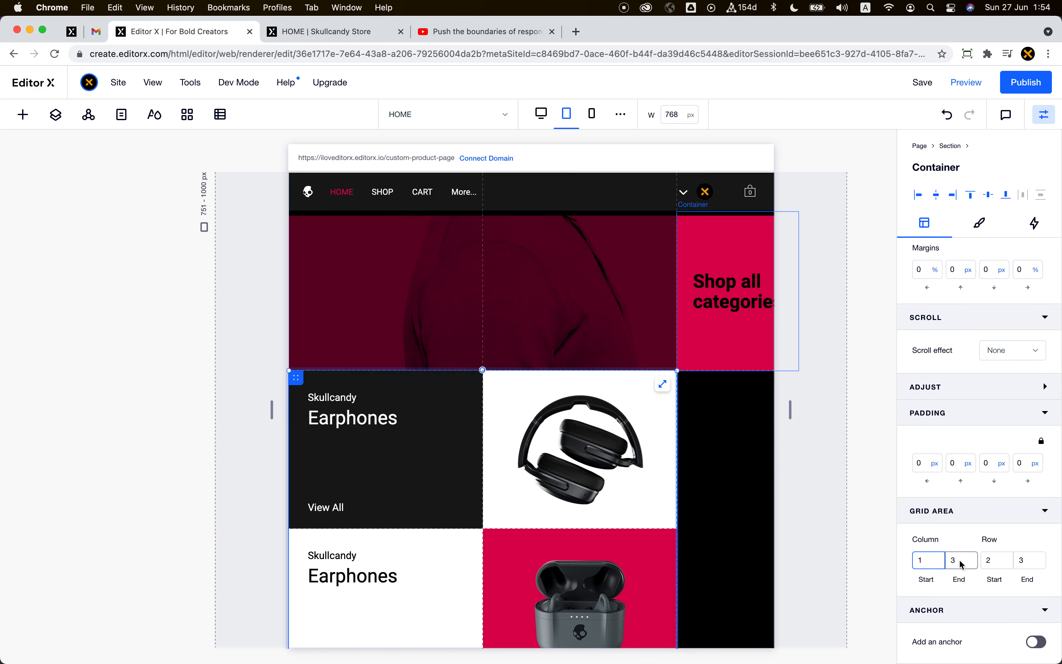
pyautogui.click(960, 561)
pyautogui.write('4')
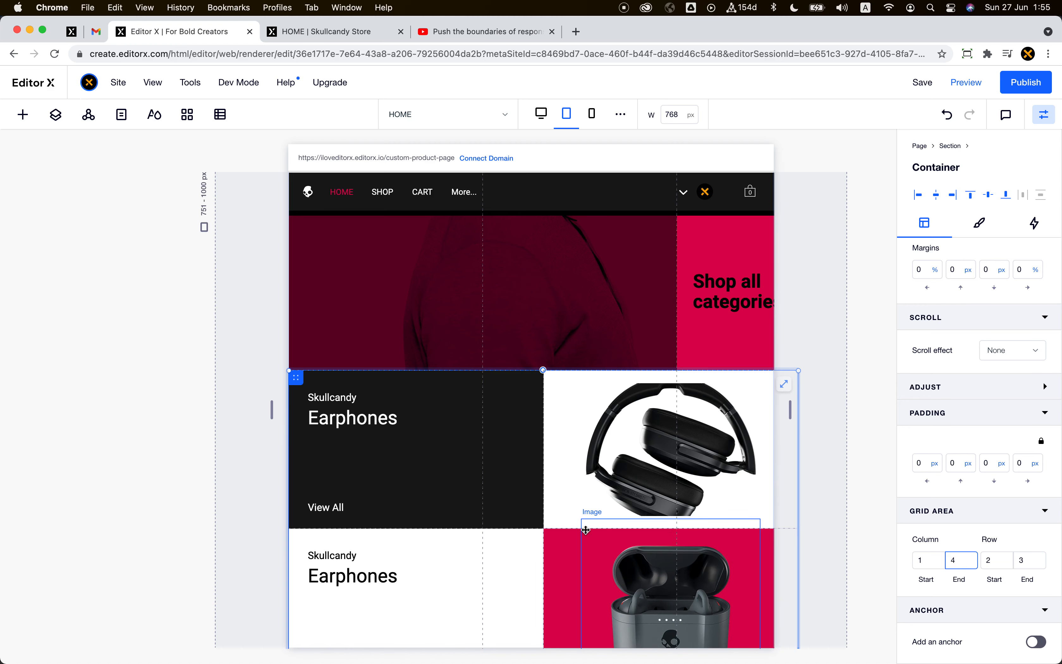
# Step: Delete the third, 1fr column from the Skullcandy collection section's grid
pyautogui.scroll(3, 586, 530)
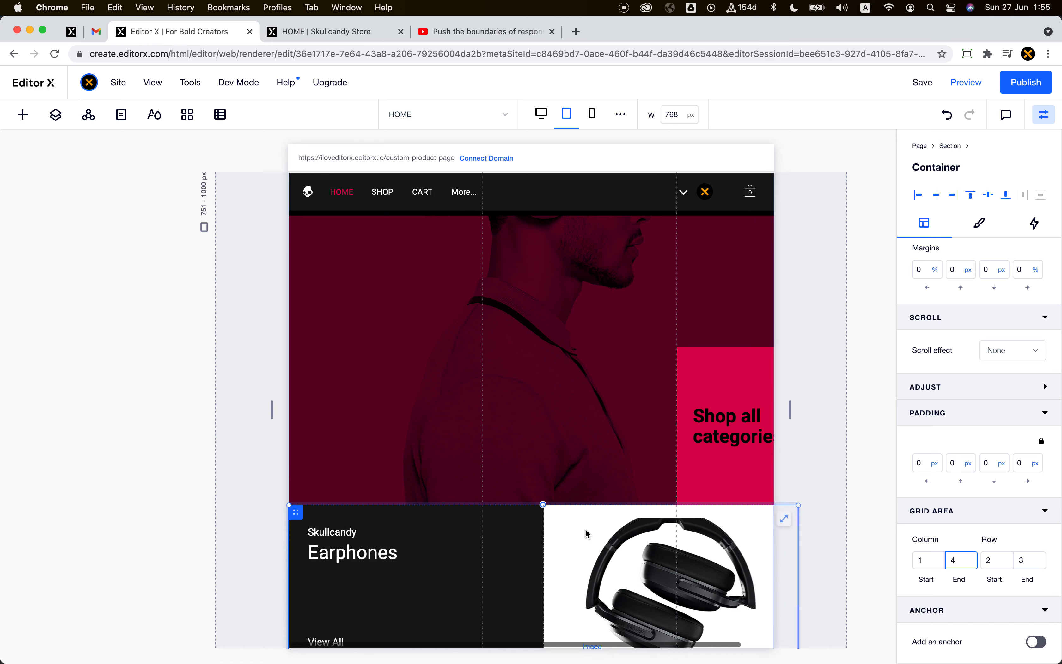
pyautogui.scroll(-7, 586, 530)
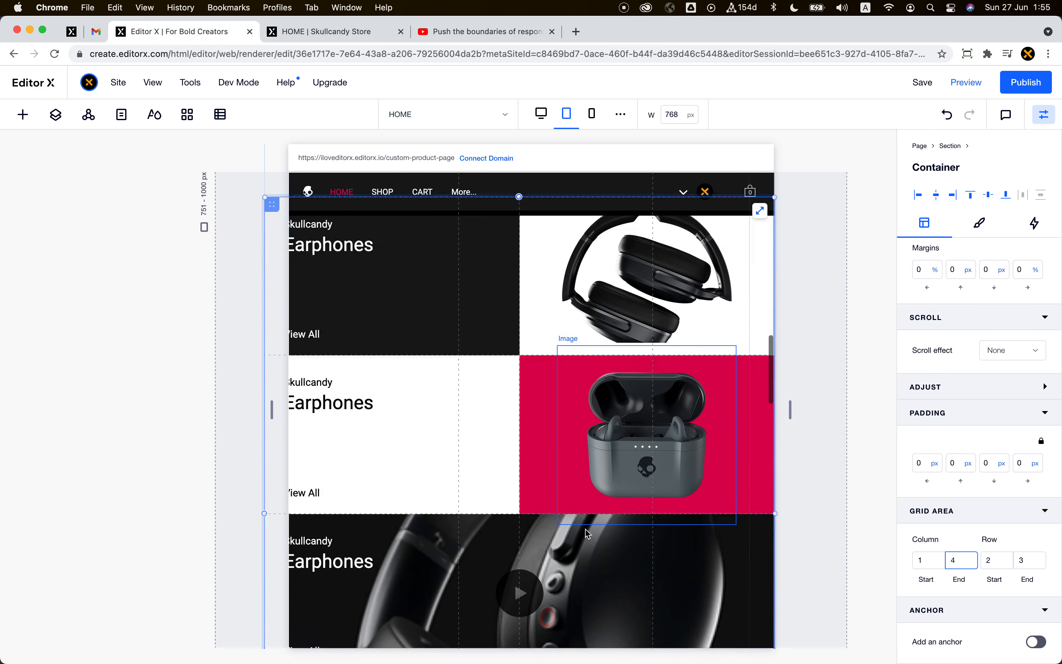
pyautogui.scroll(7, 586, 530)
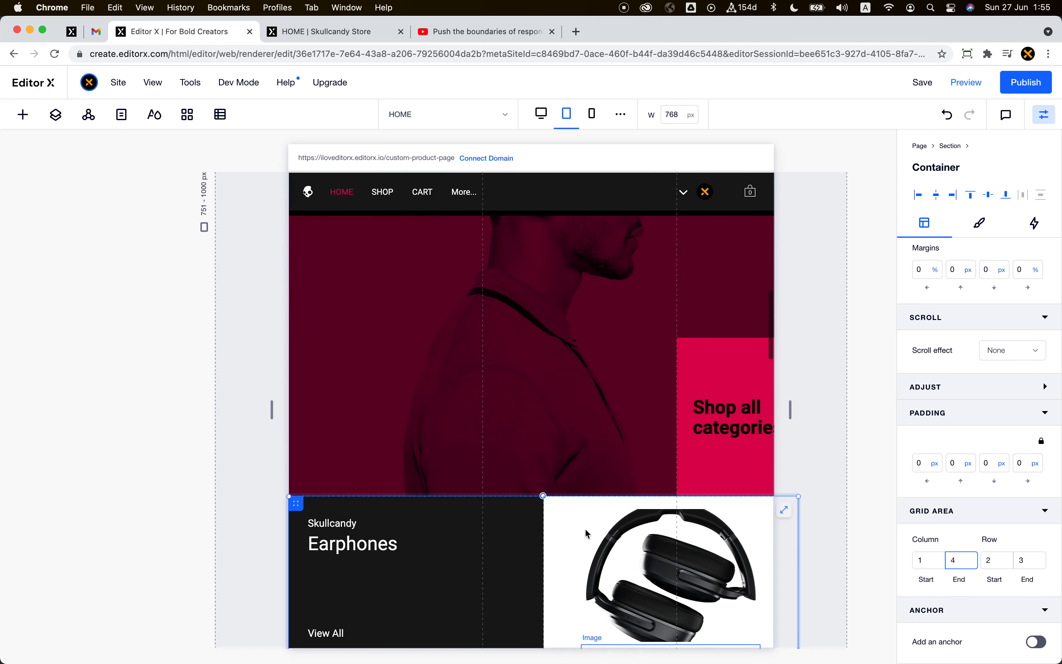
pyautogui.scroll(10, 586, 530)
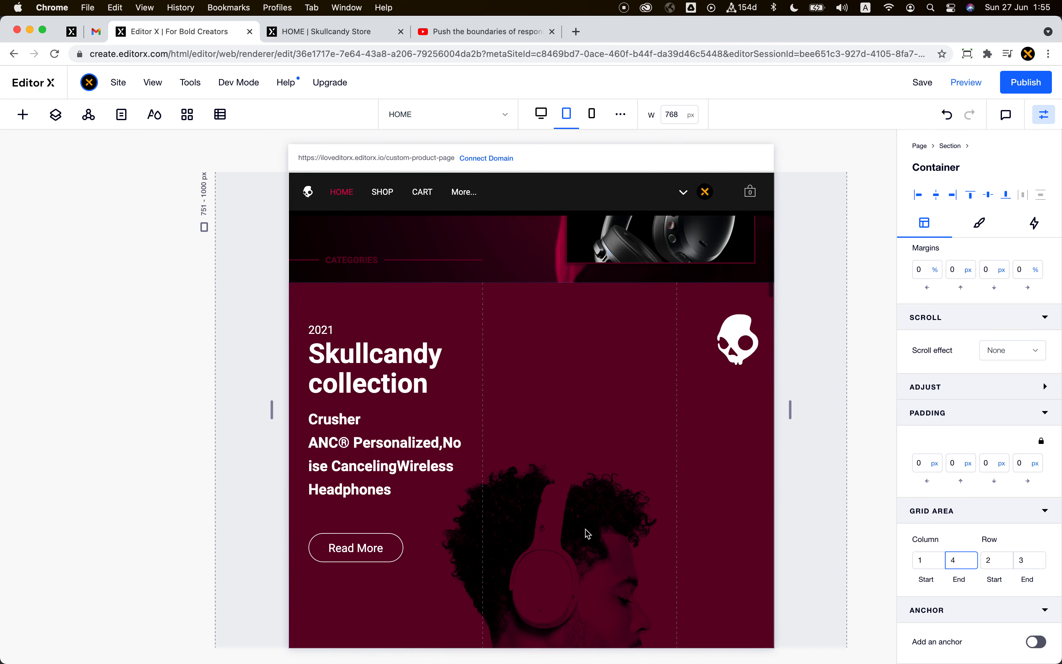
pyautogui.scroll(-3, 588, 534)
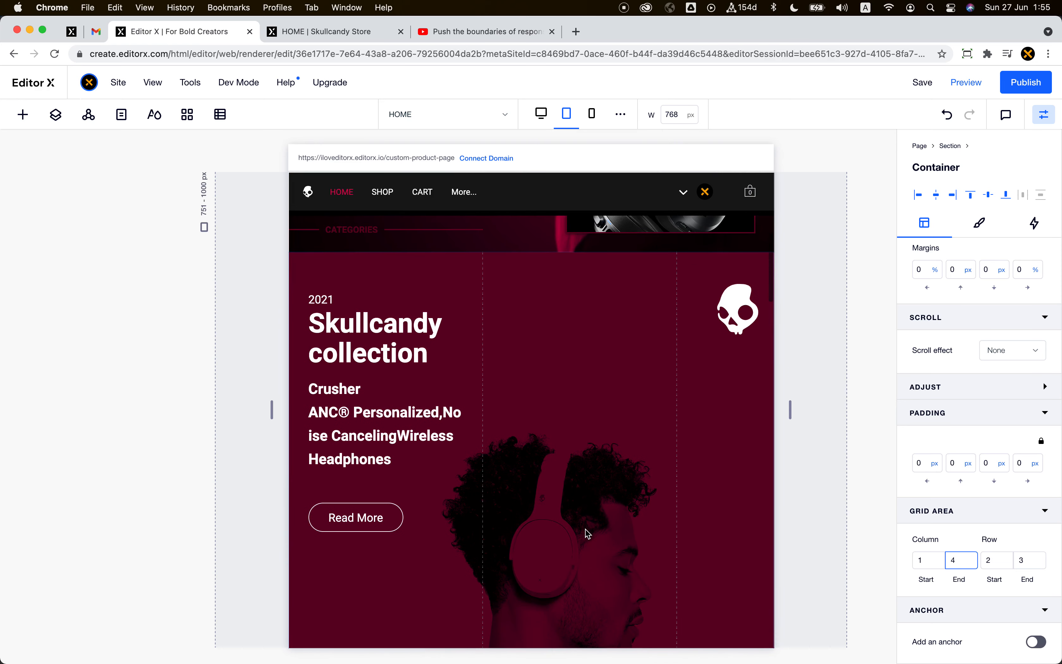
pyautogui.click(639, 368)
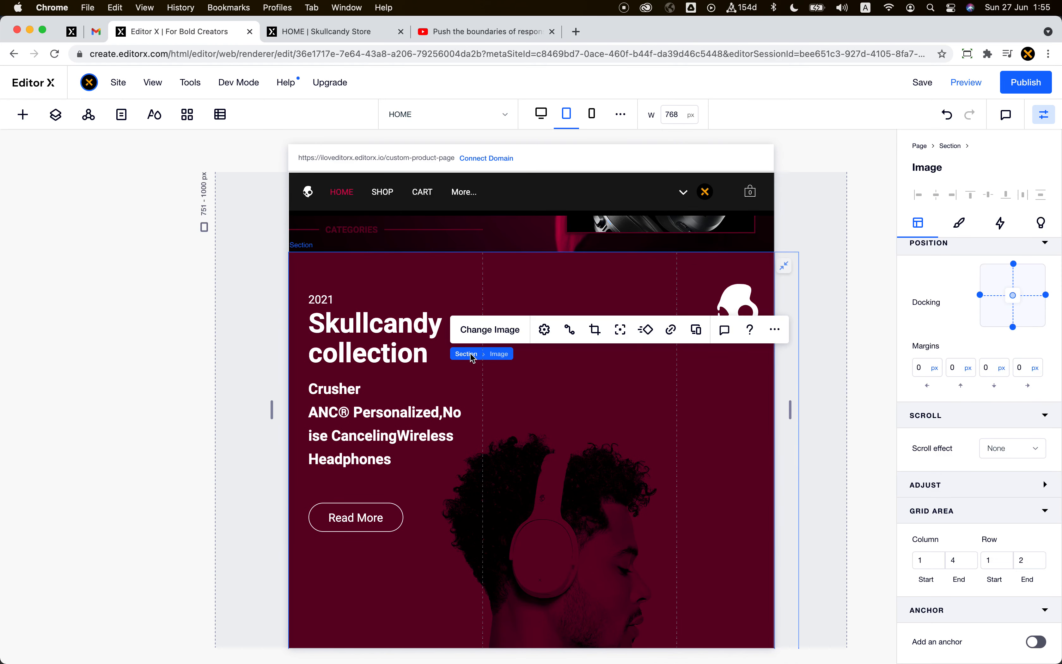
pyautogui.click(466, 354)
pyautogui.click(641, 334)
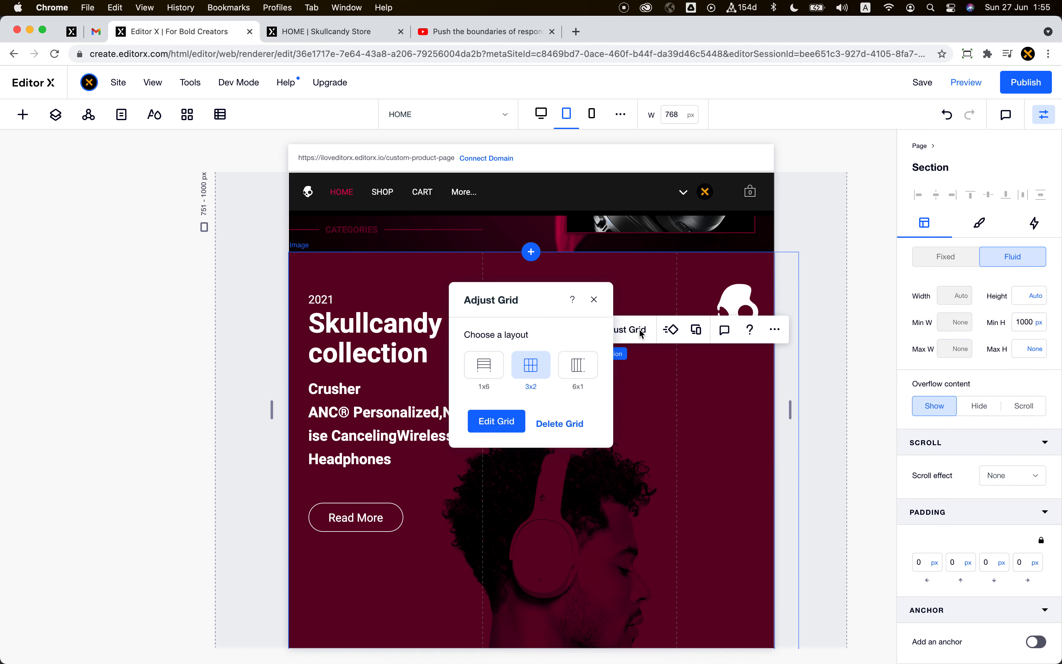
pyautogui.click(498, 421)
pyautogui.scroll(-6, 654, 497)
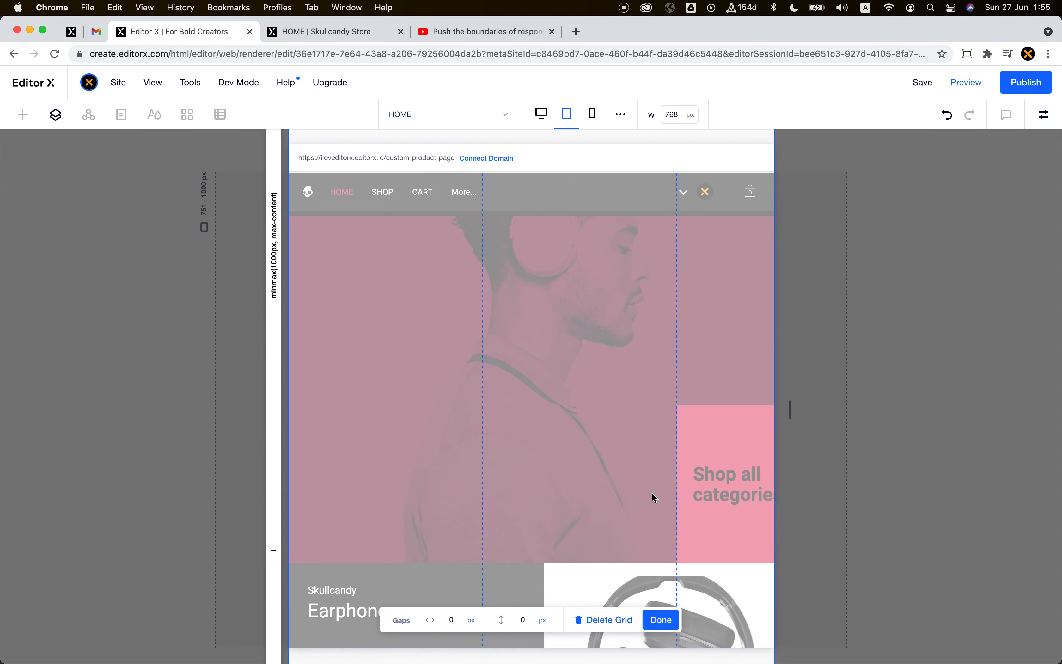
pyautogui.scroll(-8, 653, 494)
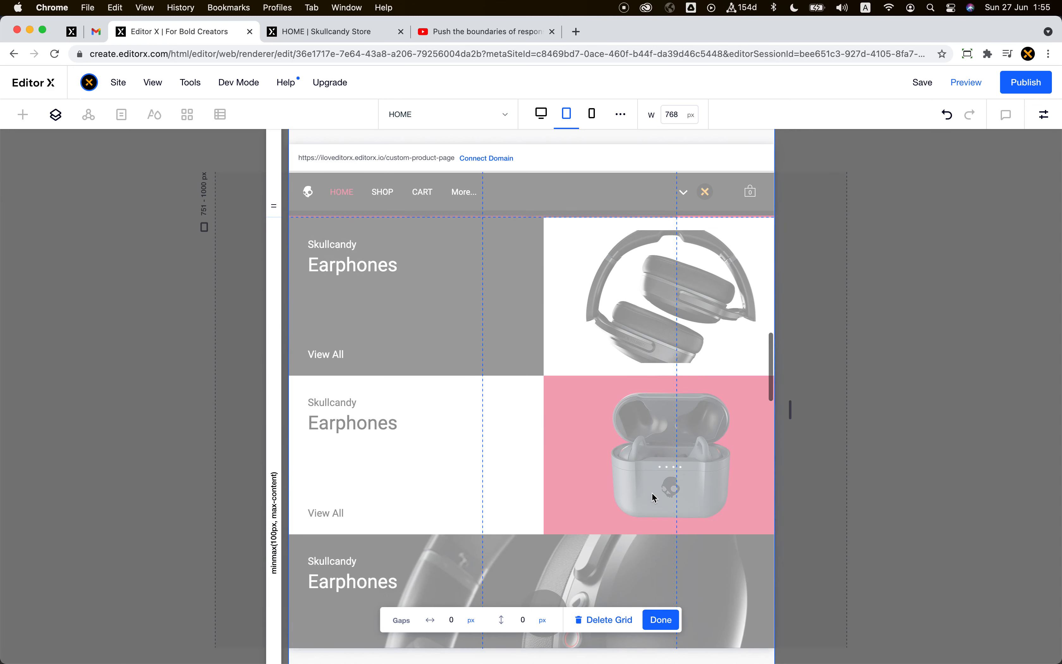
pyautogui.scroll(14, 652, 493)
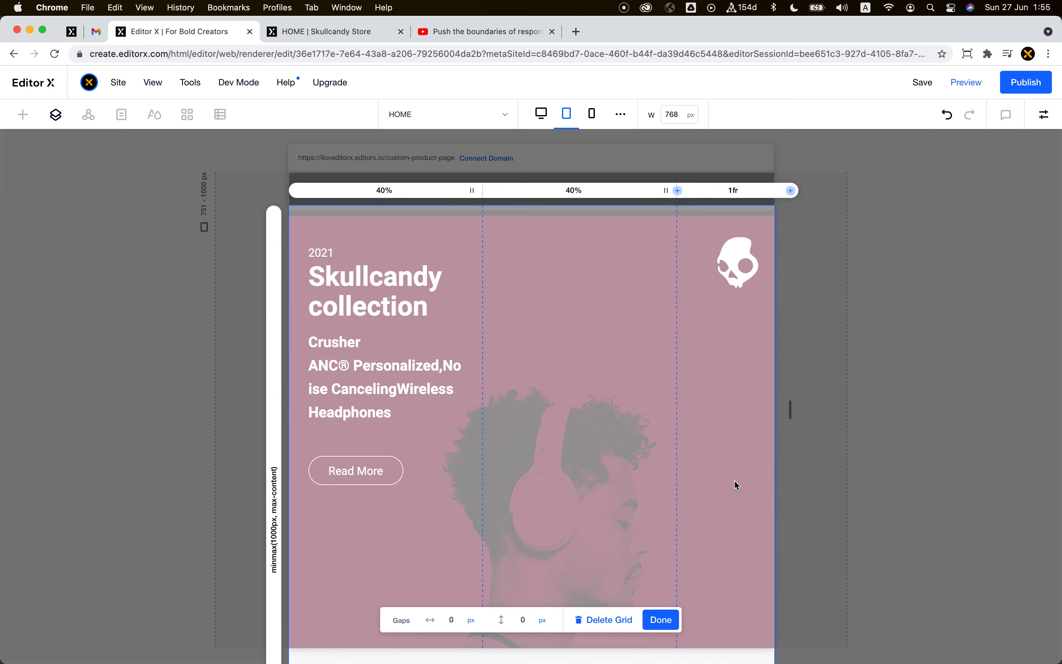
pyautogui.click(728, 190)
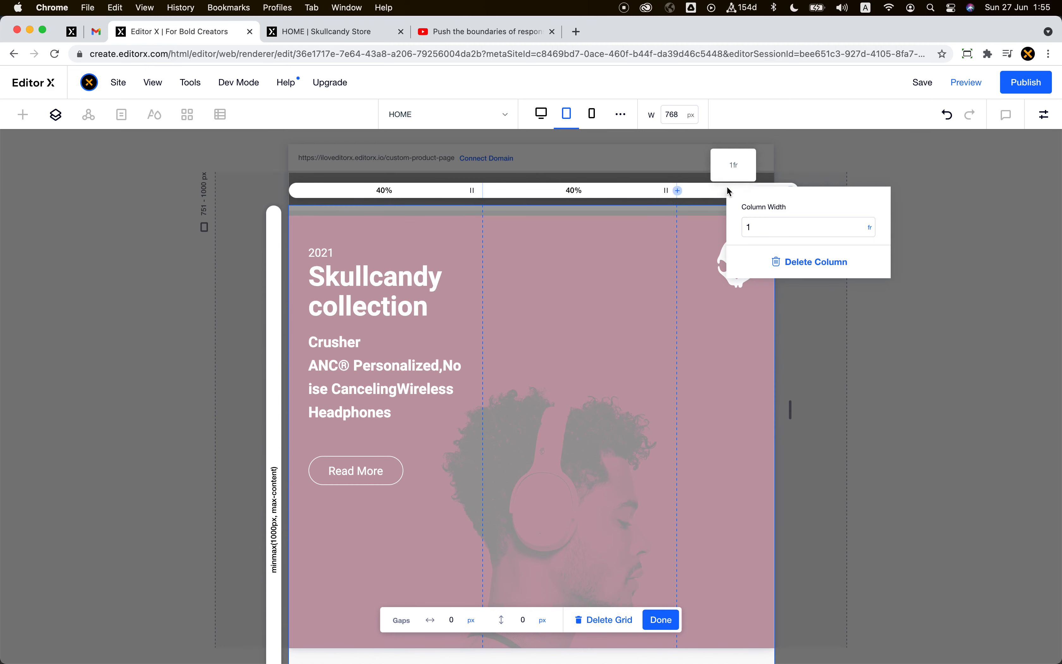
pyautogui.click(805, 263)
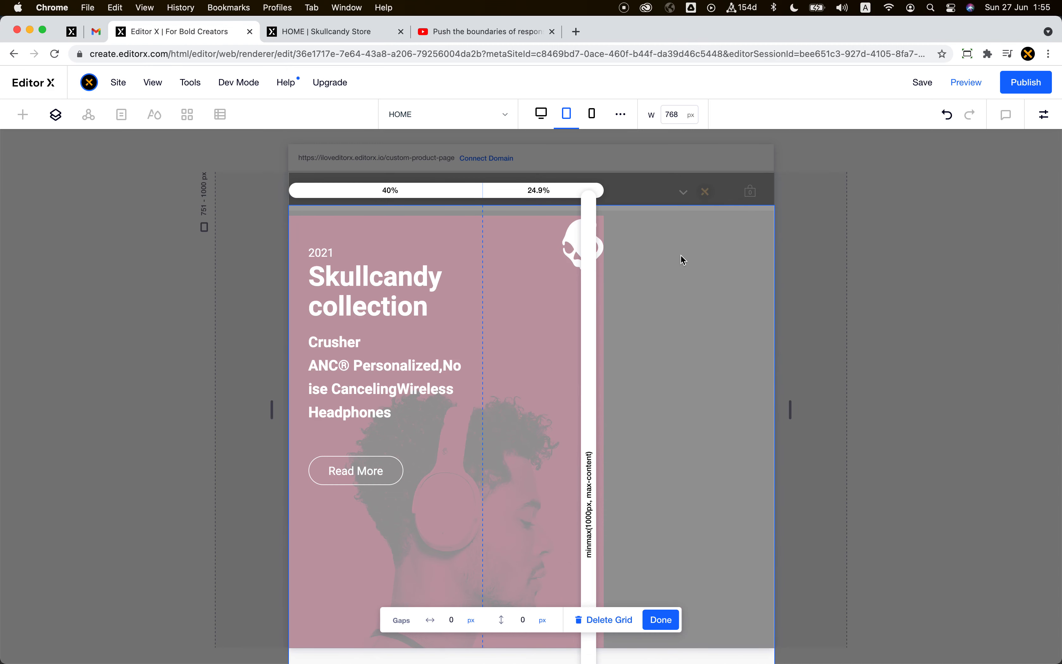
# Step: Set the second column of the section's grid to a width of 1fr
pyautogui.click(528, 195)
pyautogui.write('1')
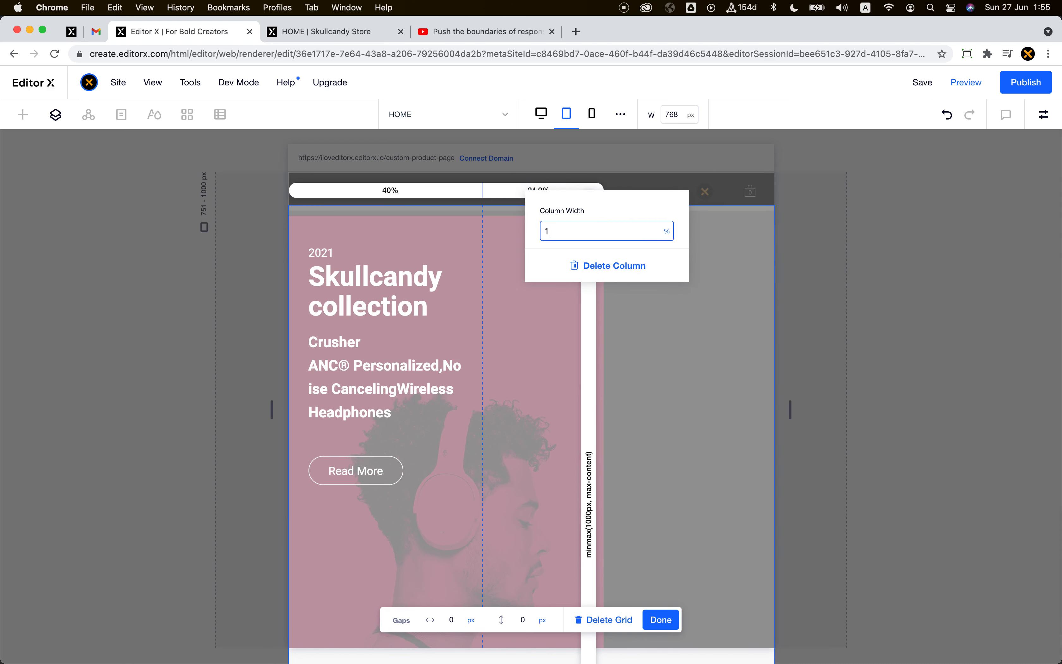
pyautogui.press('Return')
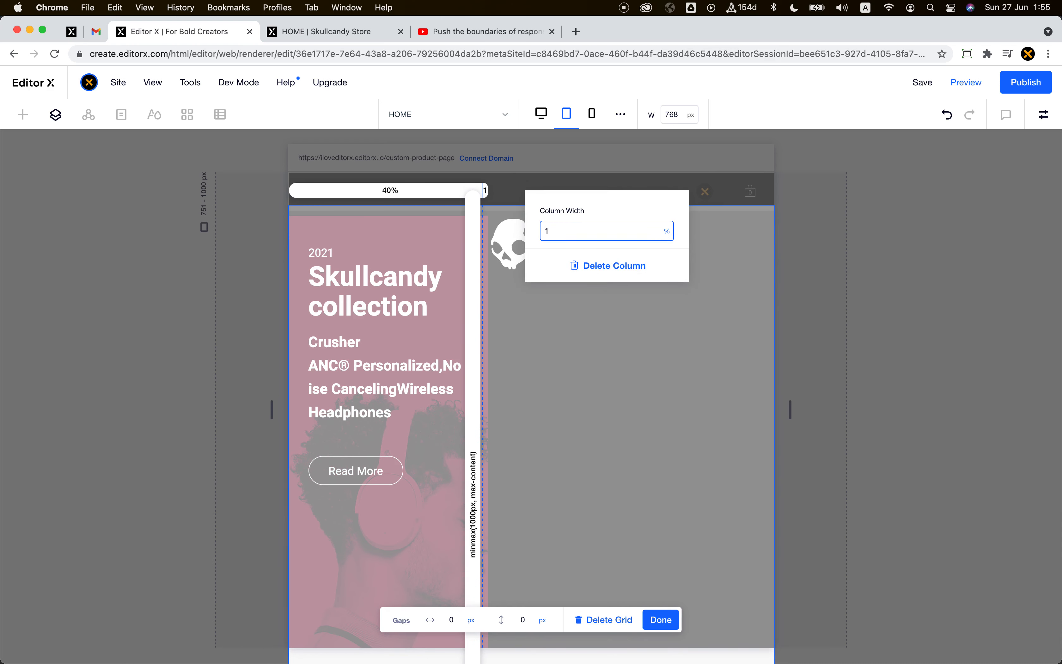
pyautogui.write('fr')
pyautogui.press('Return')
# Step: Set the first column of the section's grid to a width of 1fr and finish editing the grid
pyautogui.click(438, 196)
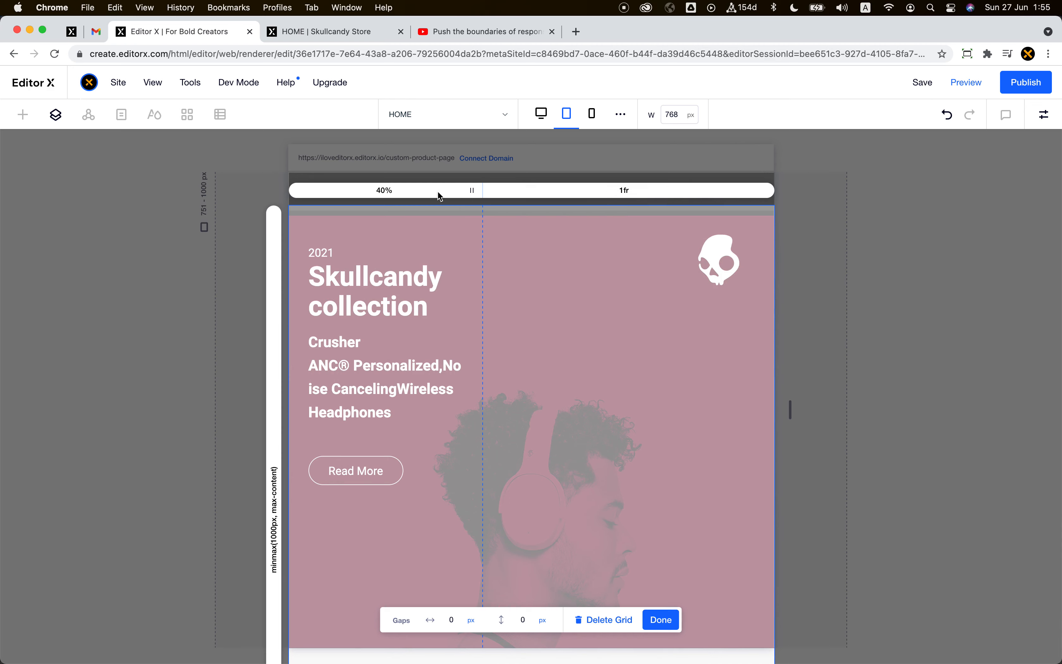
pyautogui.write('1f')
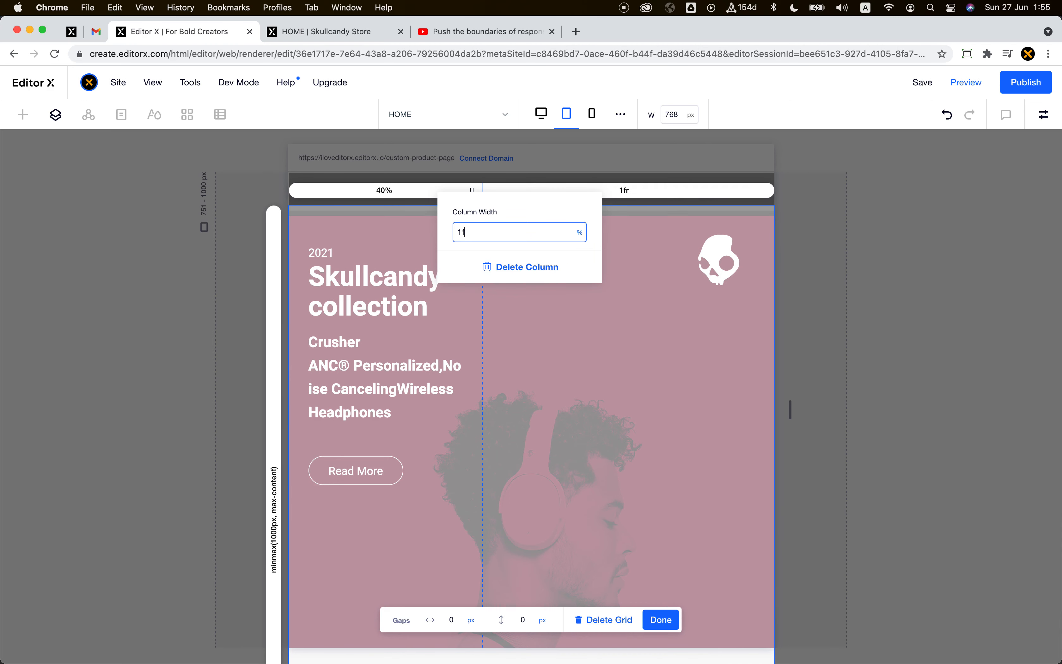
pyautogui.write('r')
pyautogui.press('Return')
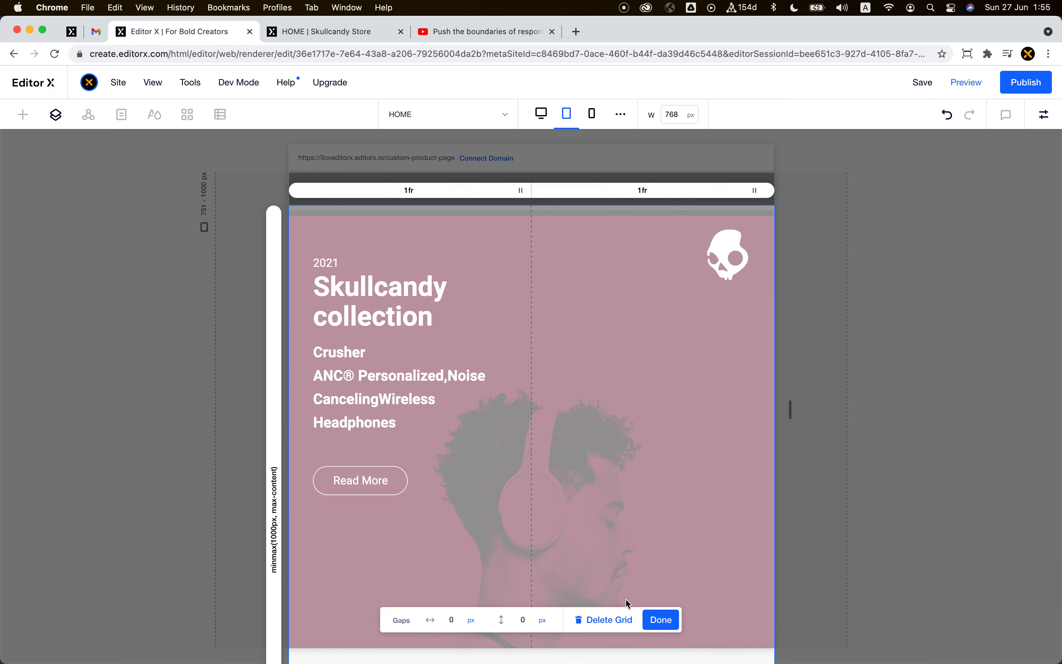
pyautogui.click(658, 621)
pyautogui.scroll(-3, 645, 467)
pyautogui.scroll(3, 648, 470)
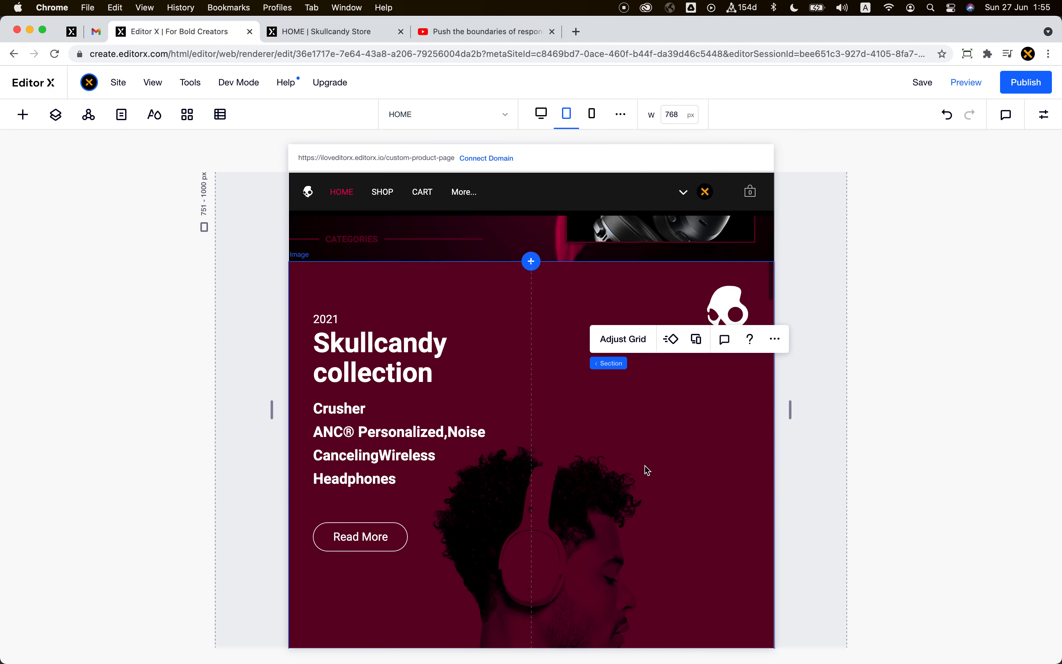
# Step: Stretch the container holding the Skullcandy collection text across both grid columns by setting its column end to 3
pyautogui.click(434, 511)
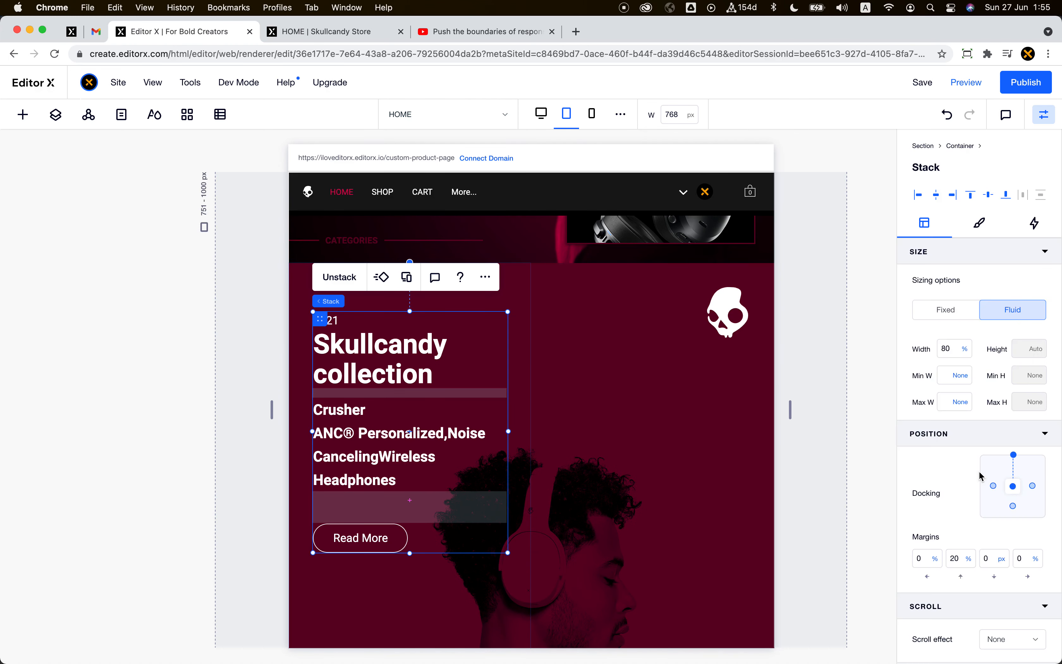
pyautogui.scroll(-5, 979, 474)
pyautogui.scroll(5, 942, 566)
pyautogui.scroll(-3, 993, 488)
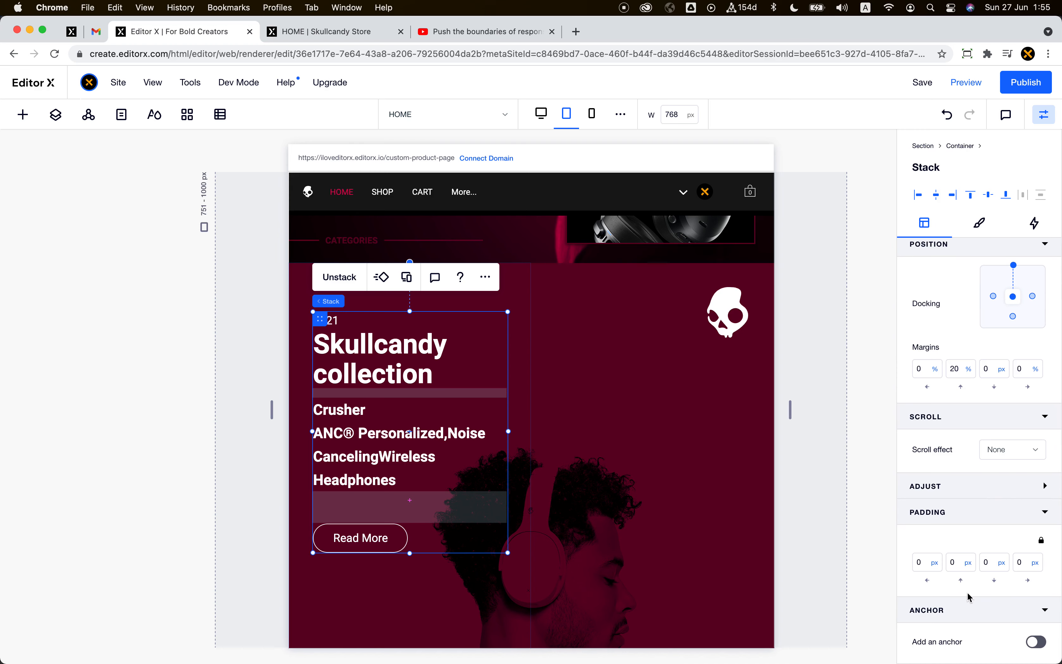
pyautogui.click(528, 517)
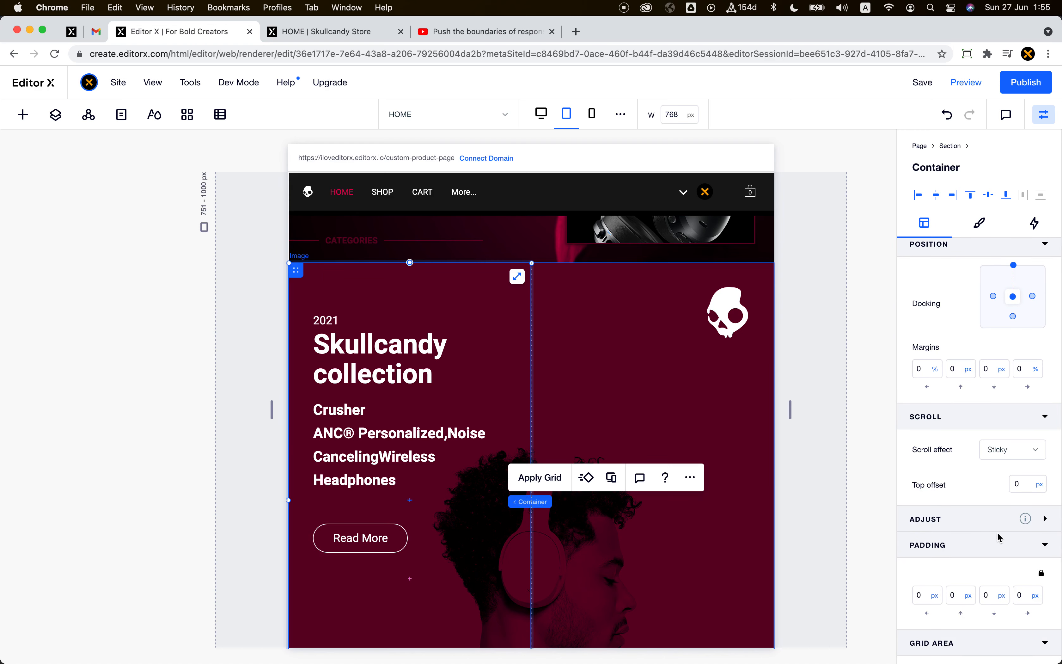
pyautogui.scroll(-3, 998, 537)
pyautogui.scroll(-1, 999, 536)
pyautogui.click(962, 562)
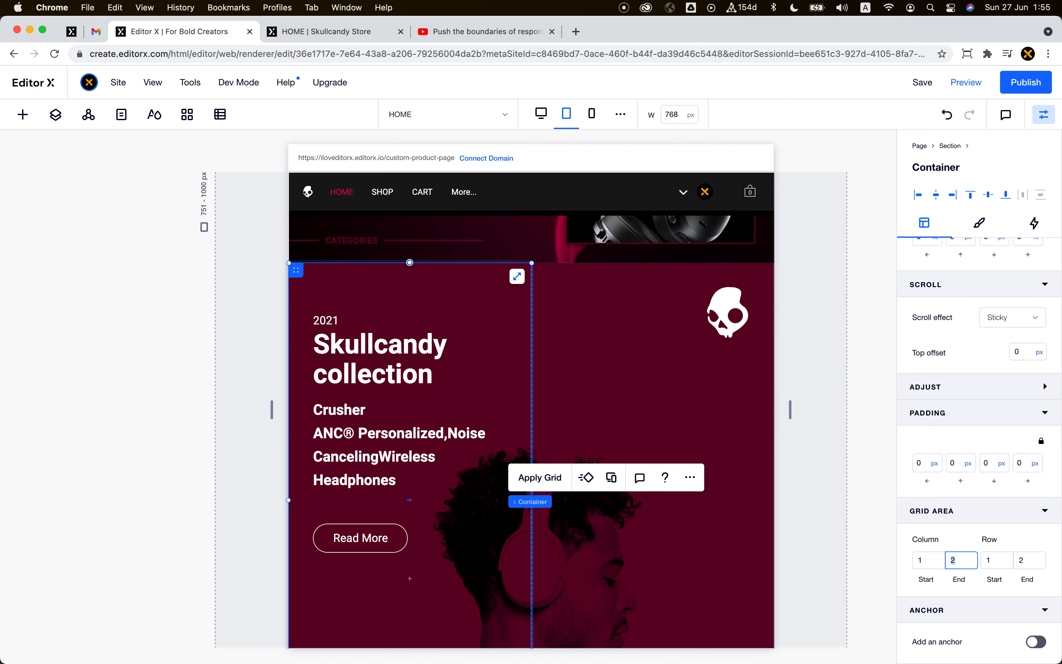
pyautogui.write('3')
pyautogui.scroll(-3, 632, 511)
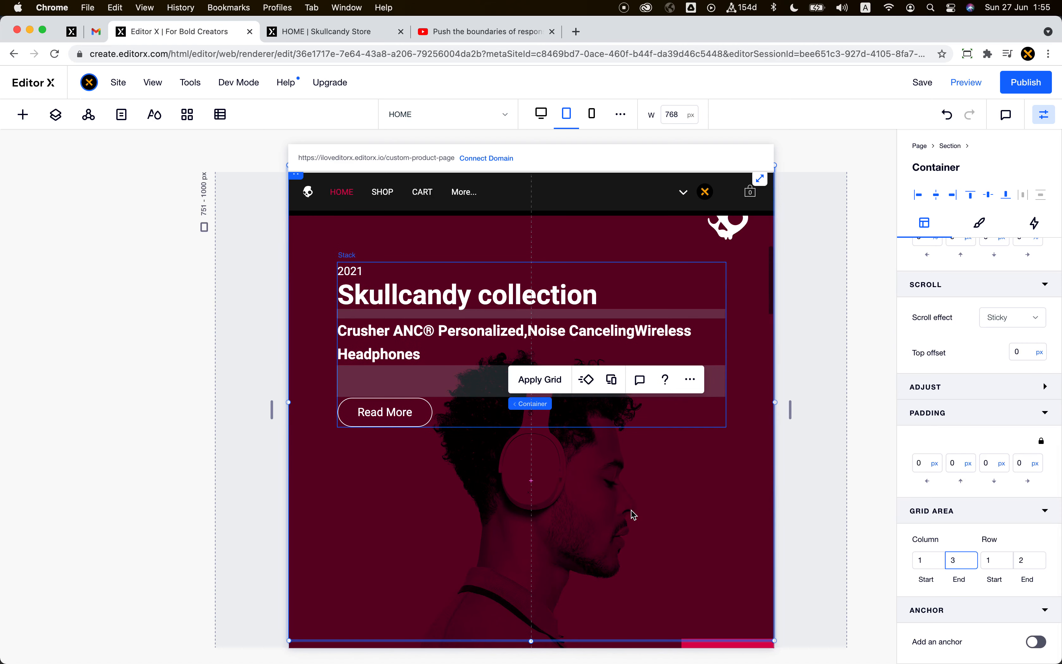
# Step: Open the section's grid for editing and check the height settings of its first row
pyautogui.scroll(2, 641, 550)
pyautogui.scroll(5, 1023, 382)
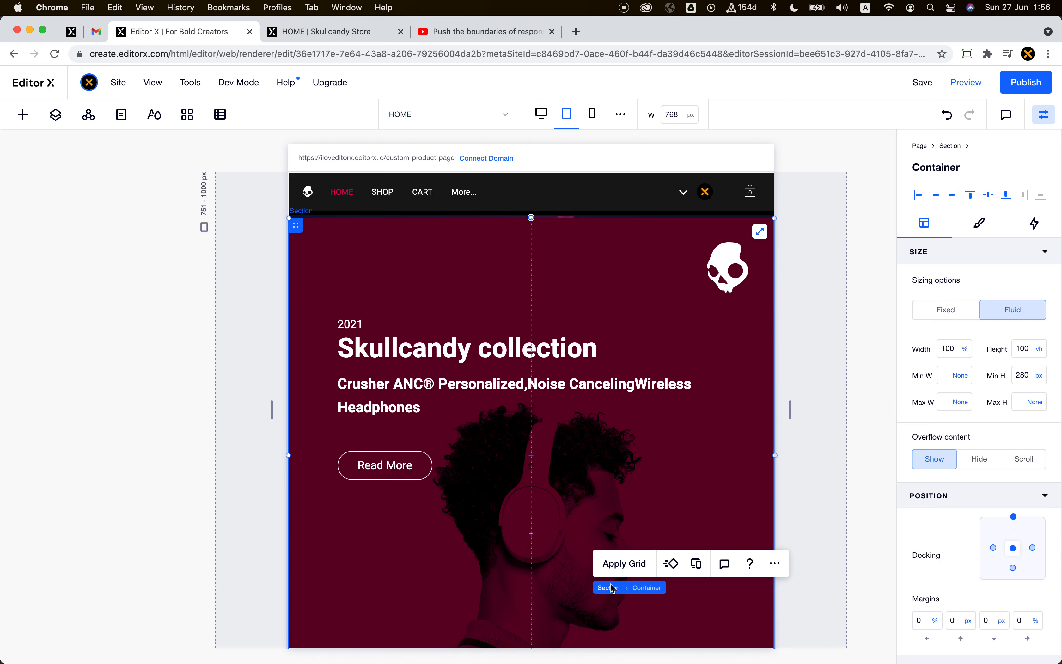
pyautogui.click(613, 588)
pyautogui.click(626, 574)
pyautogui.click(509, 422)
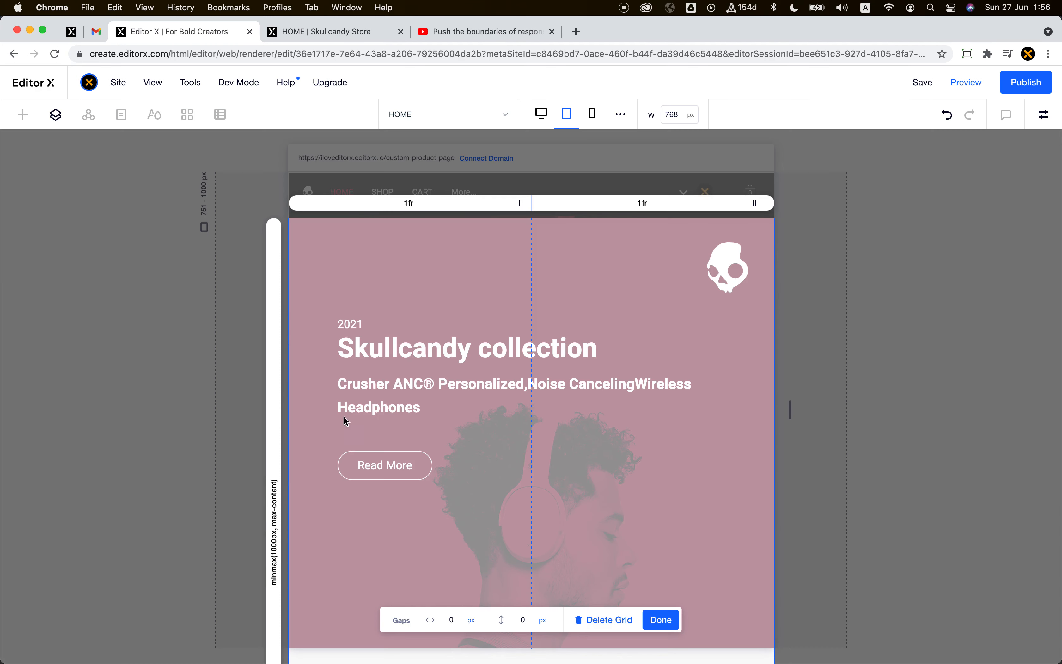
pyautogui.scroll(-4, 287, 487)
pyautogui.scroll(-3, 287, 486)
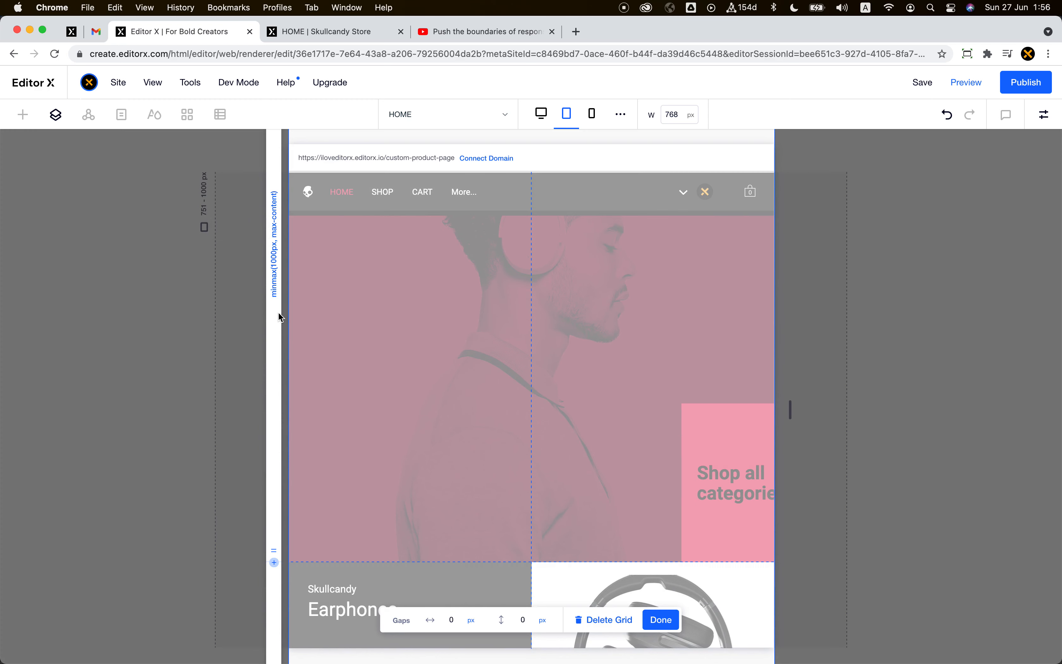
pyautogui.scroll(3, 279, 312)
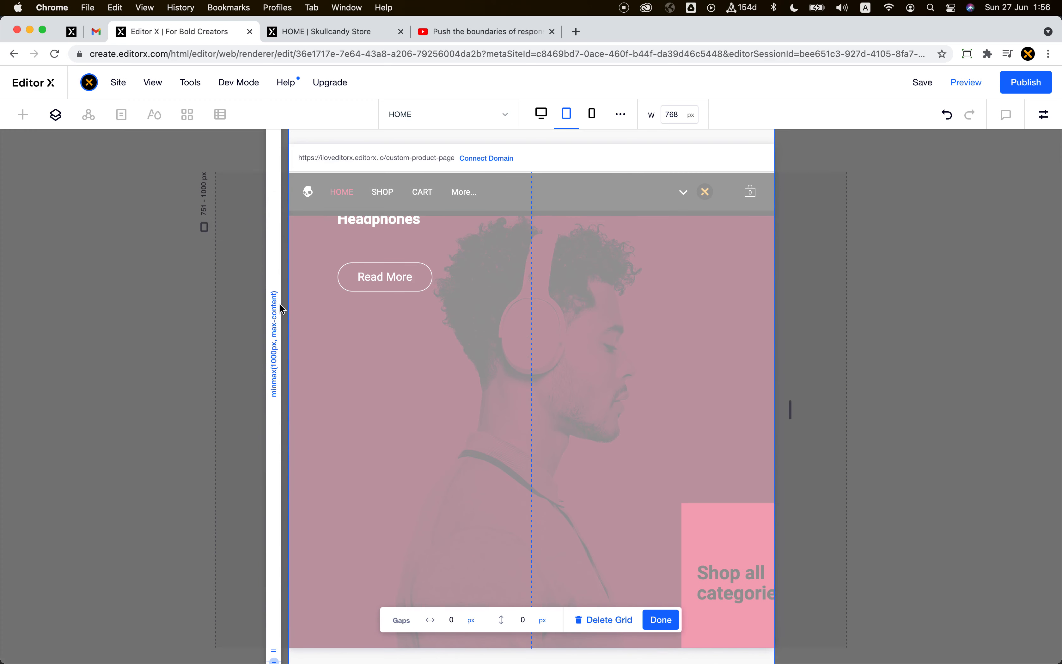
pyautogui.click(275, 312)
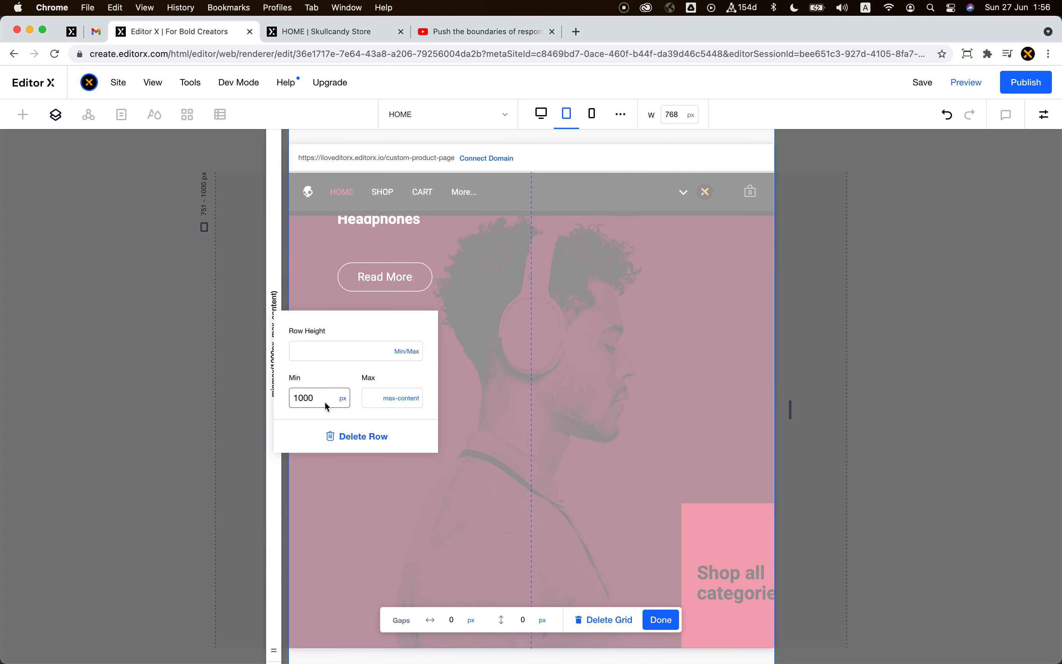
pyautogui.click(351, 285)
# Step: Switch to the desktop breakpoint and set the section's grid row height to max-content
pyautogui.click(541, 114)
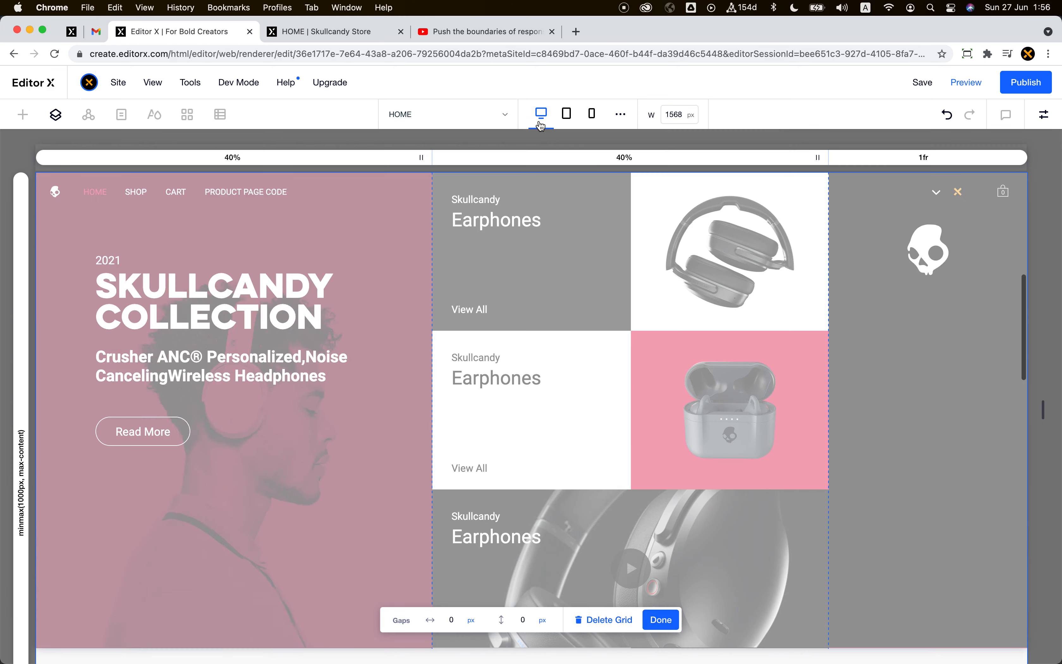
pyautogui.click(21, 350)
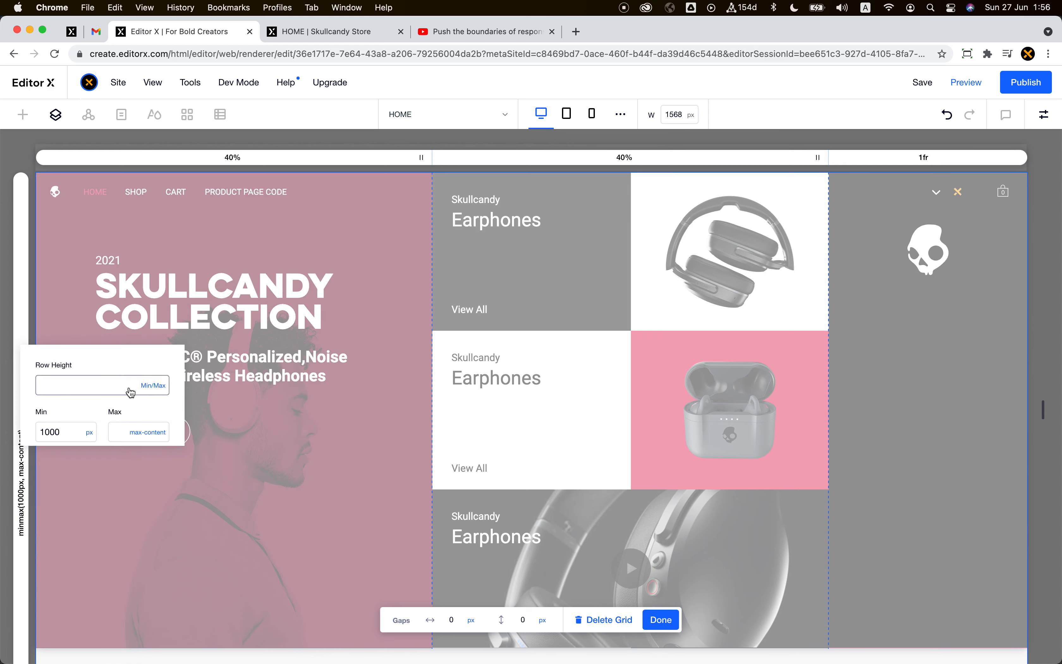
pyautogui.click(160, 386)
pyautogui.click(197, 433)
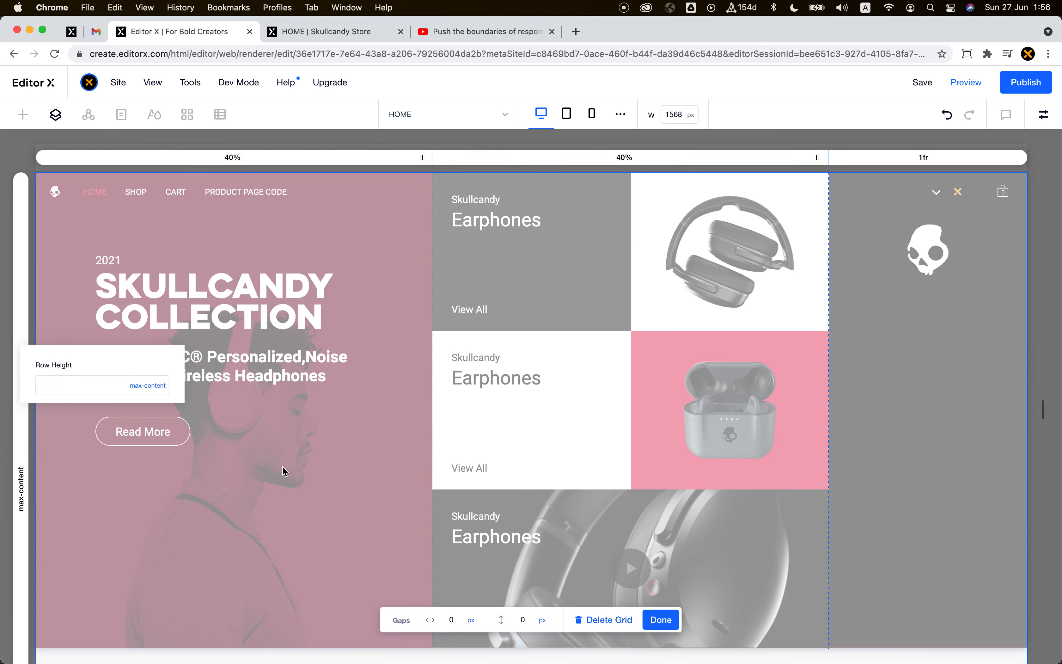
pyautogui.click(304, 490)
pyautogui.scroll(-5, 304, 490)
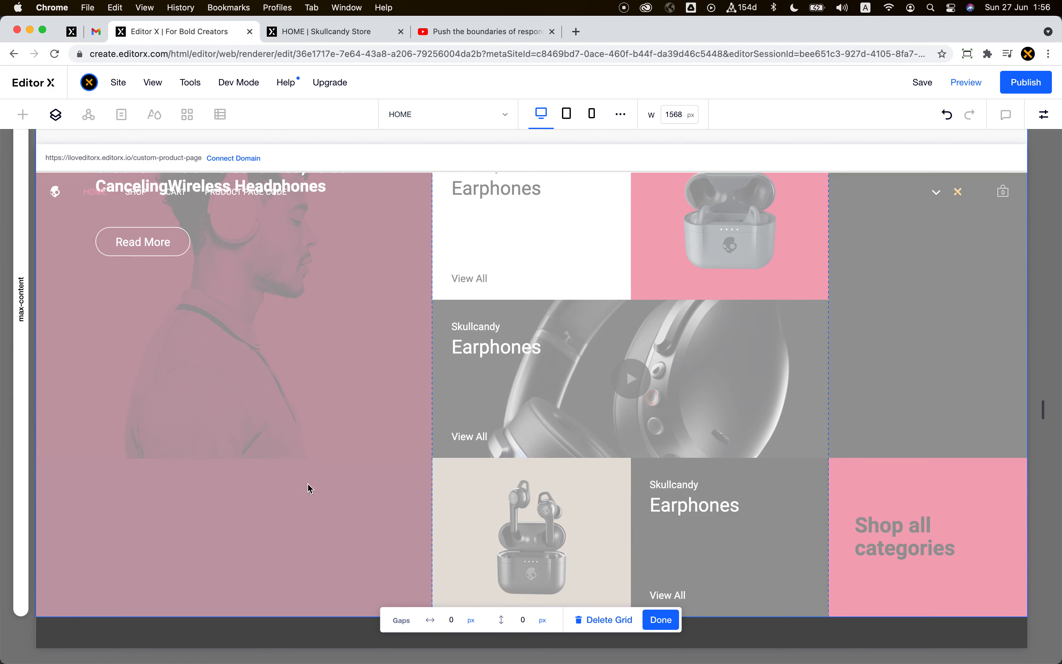
# Step: Return to the tablet breakpoint and set the height of the section's first grid row to max-content
pyautogui.click(565, 122)
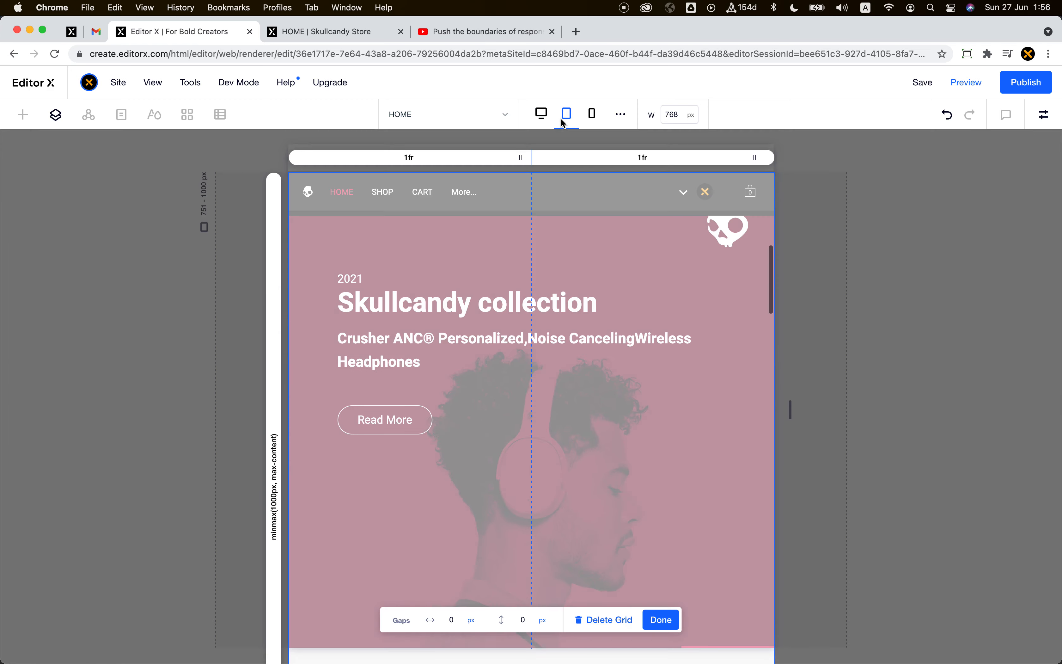
pyautogui.click(277, 262)
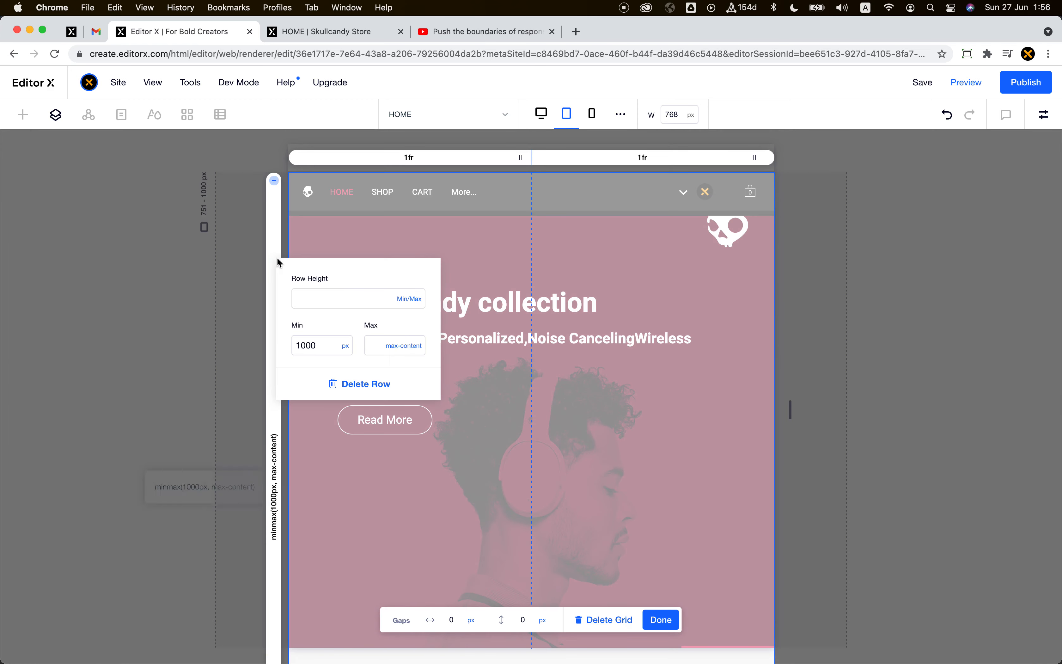
pyautogui.click(419, 301)
pyautogui.click(441, 347)
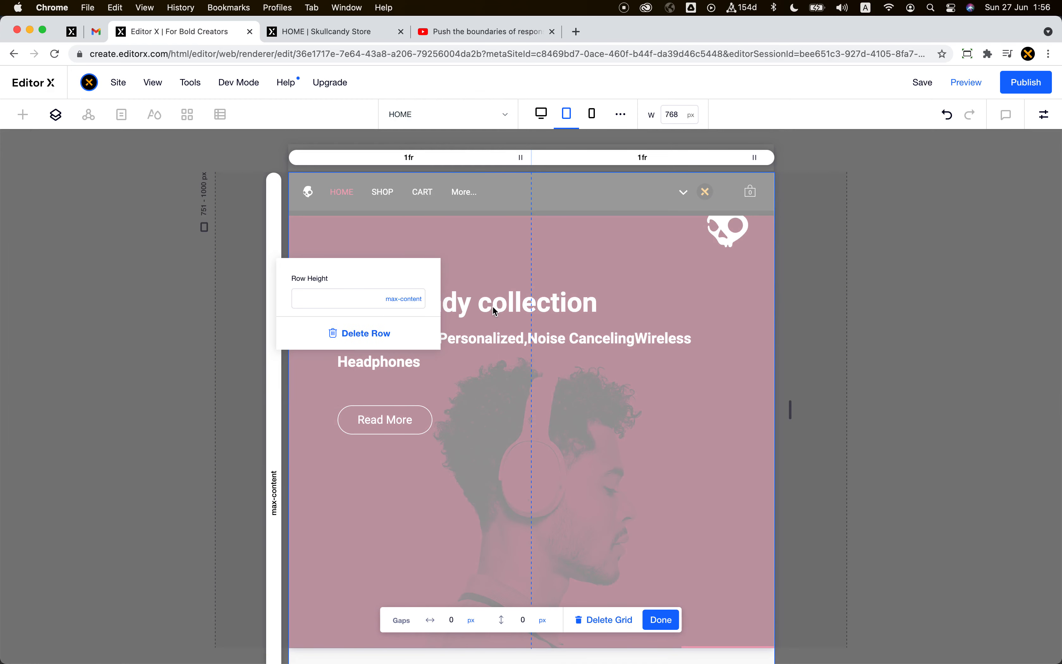
# Step: Switch to the desktop breakpoint, leave grid editing, and check the size settings of the container holding the Skullcandy collection text
pyautogui.click(542, 115)
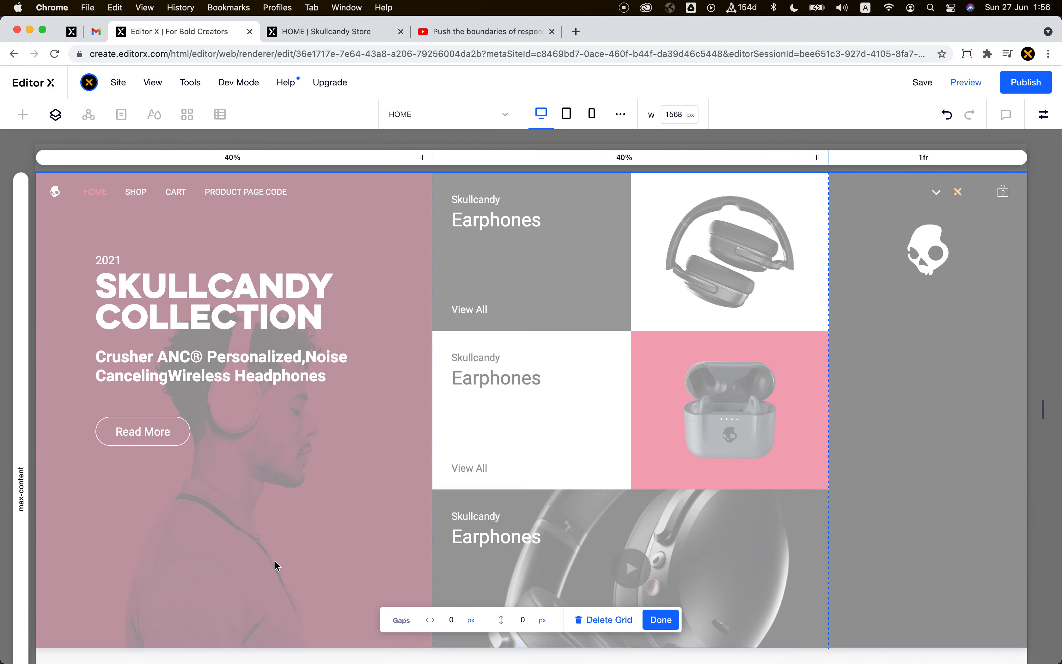
pyautogui.scroll(-2, 275, 559)
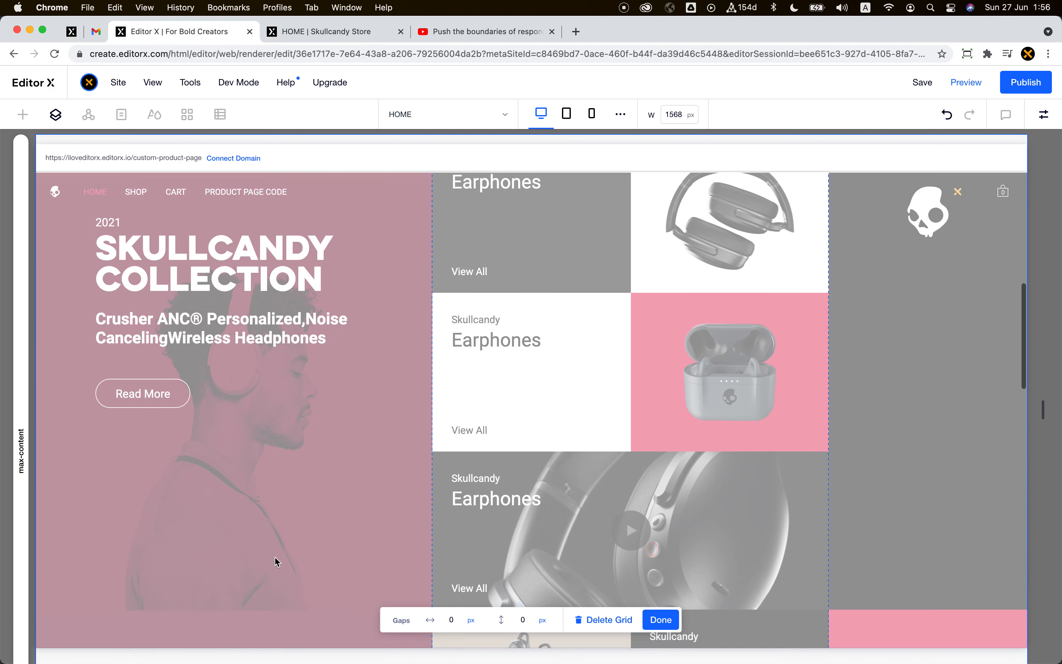
pyautogui.click(662, 620)
pyautogui.click(303, 518)
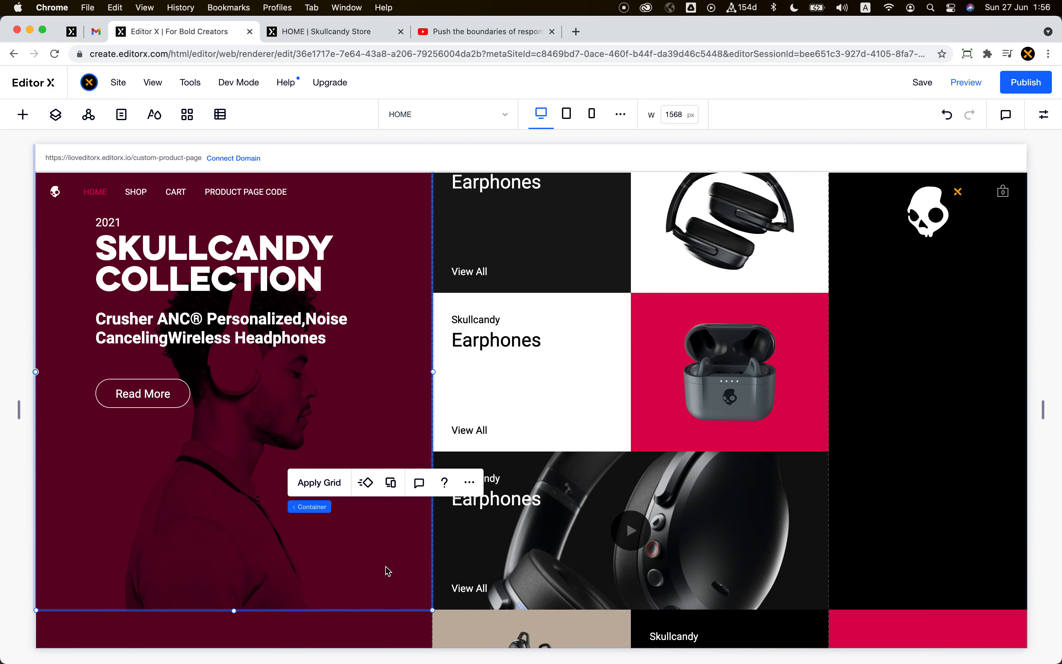
pyautogui.scroll(3, 388, 571)
pyautogui.scroll(-2, 408, 478)
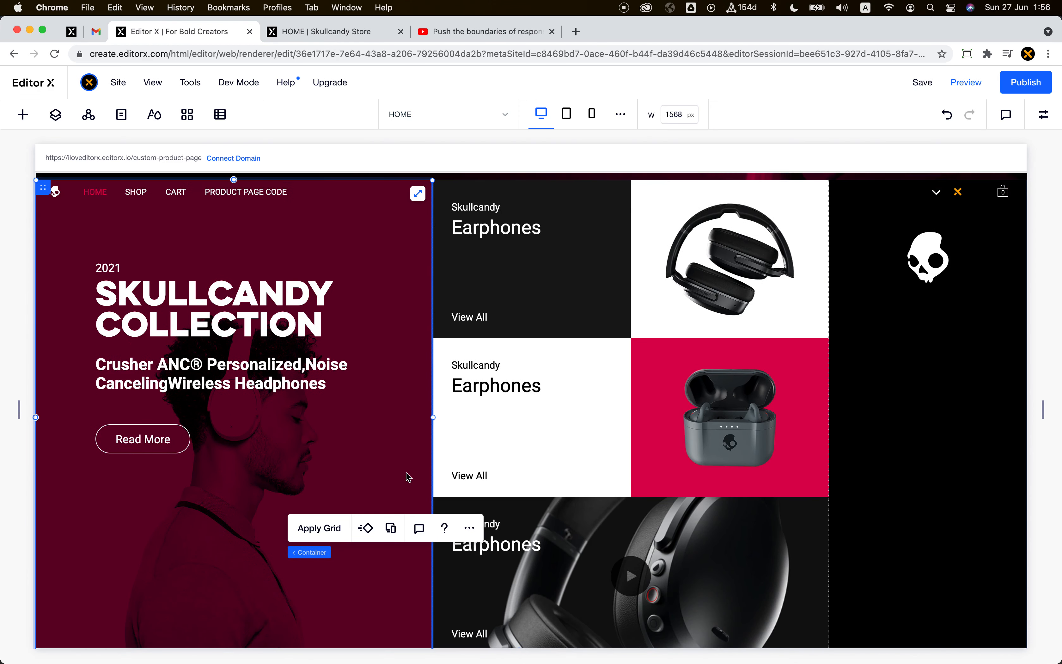
pyautogui.scroll(-2, 403, 342)
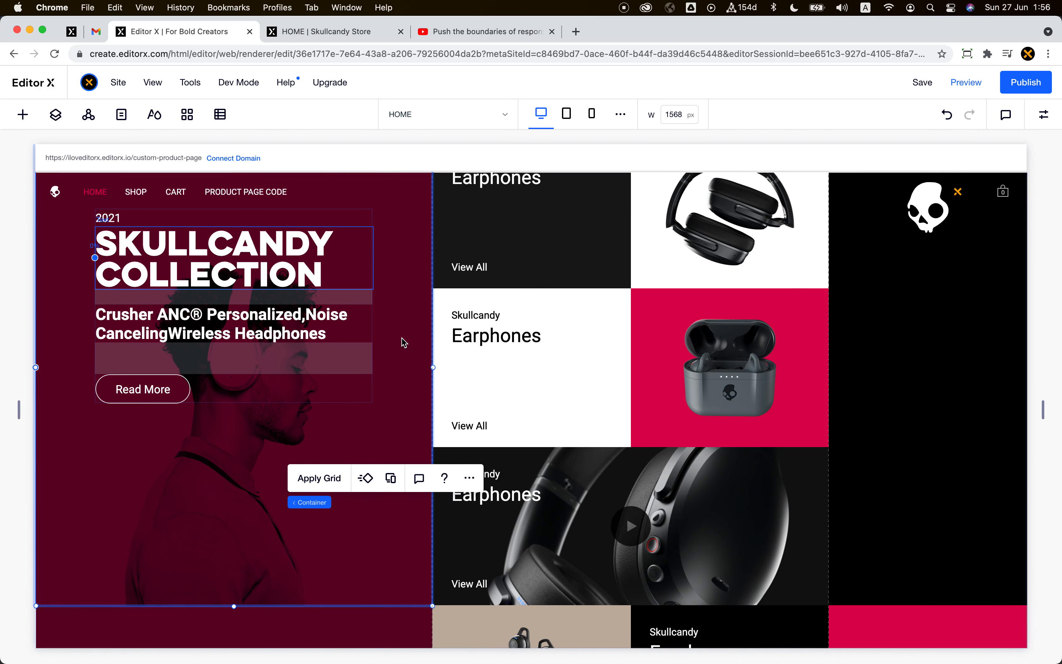
pyautogui.click(1044, 114)
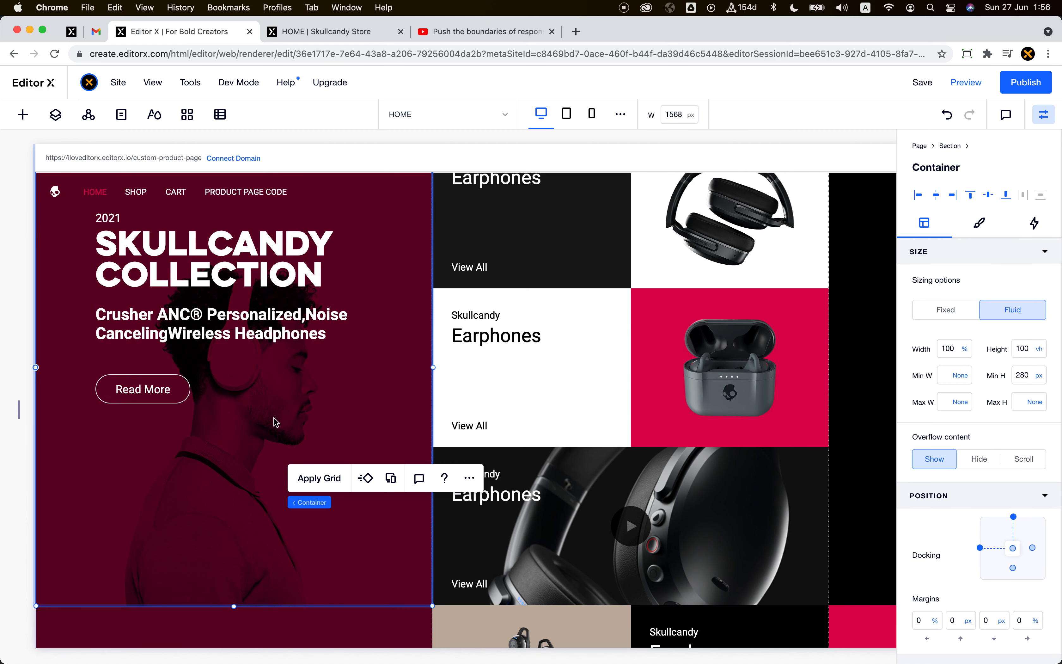
# Step: Check the size and grid area settings of the earphones container and of the section's background image on desktop
pyautogui.click(605, 389)
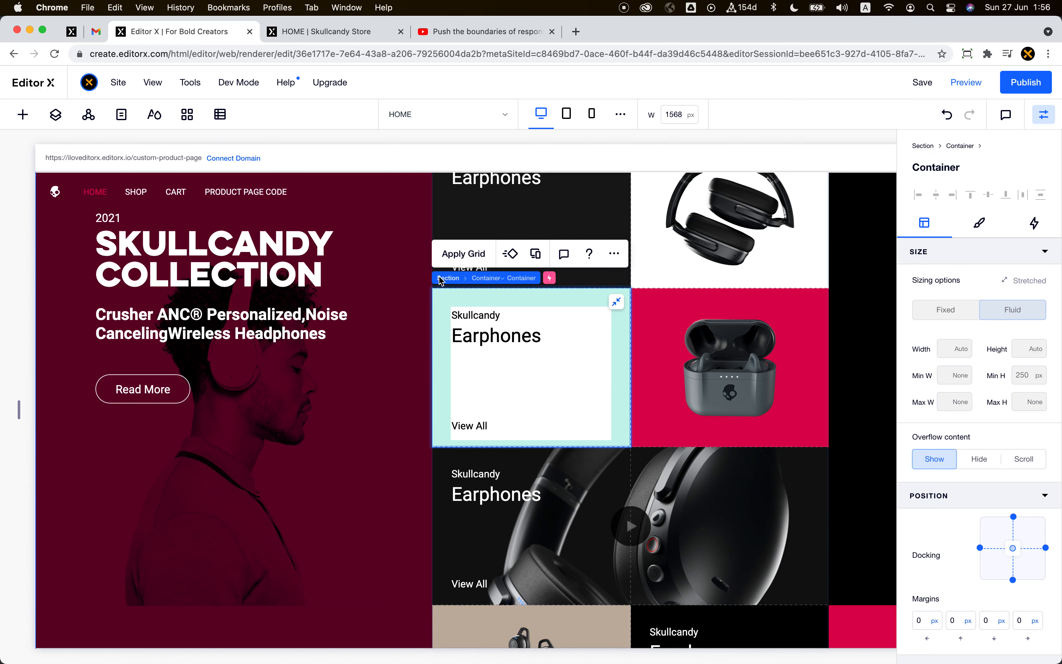
pyautogui.click(487, 282)
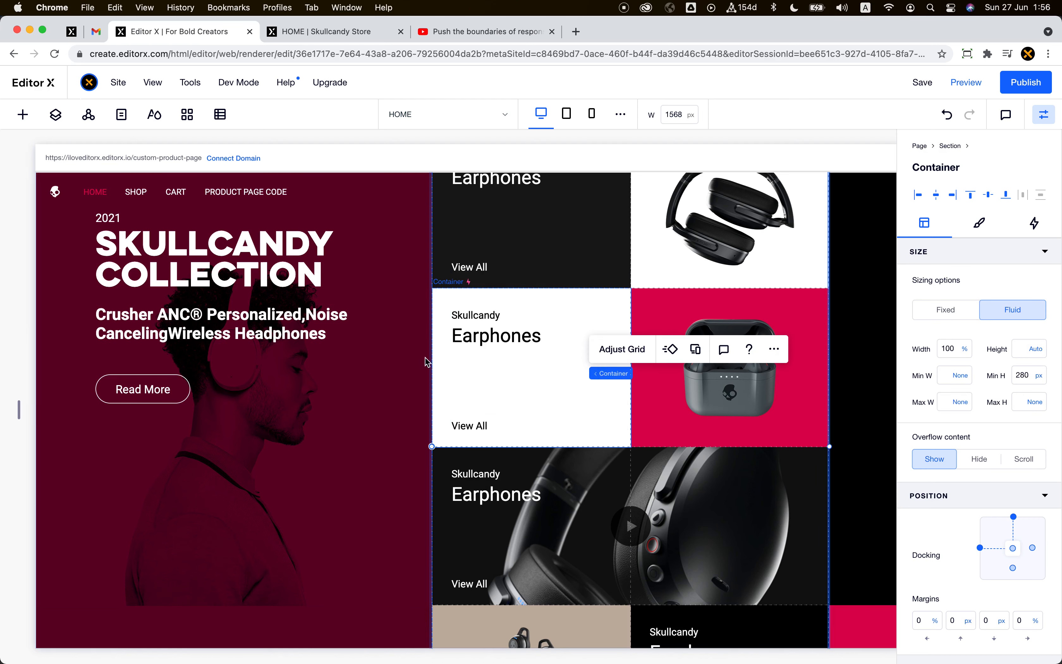
pyautogui.scroll(-1, 388, 347)
pyautogui.scroll(-8, 1012, 567)
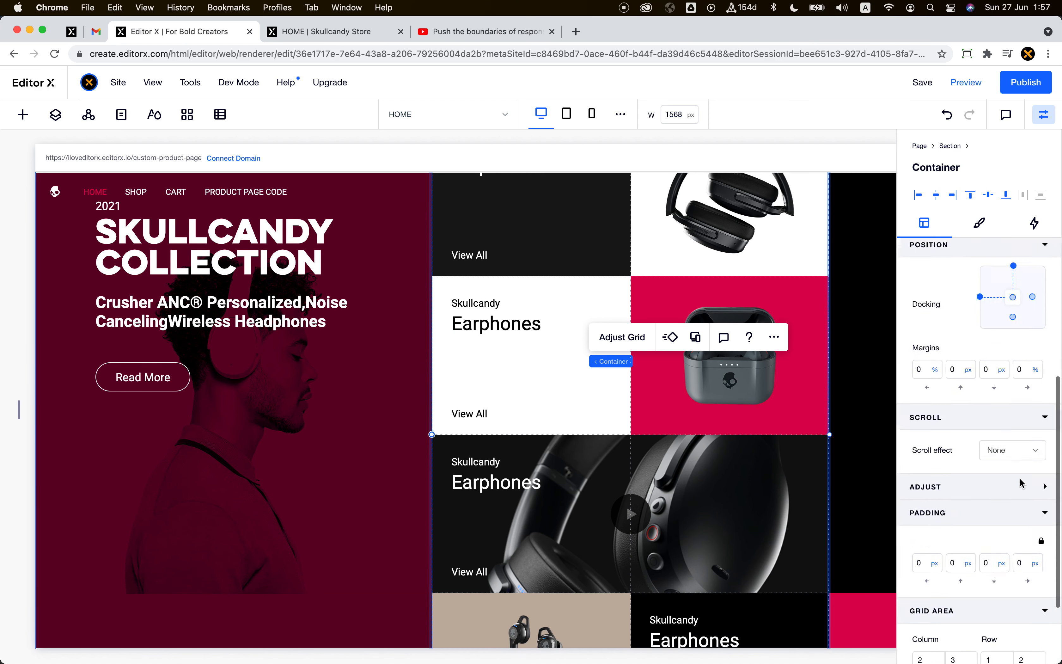
pyautogui.scroll(-5, 725, 458)
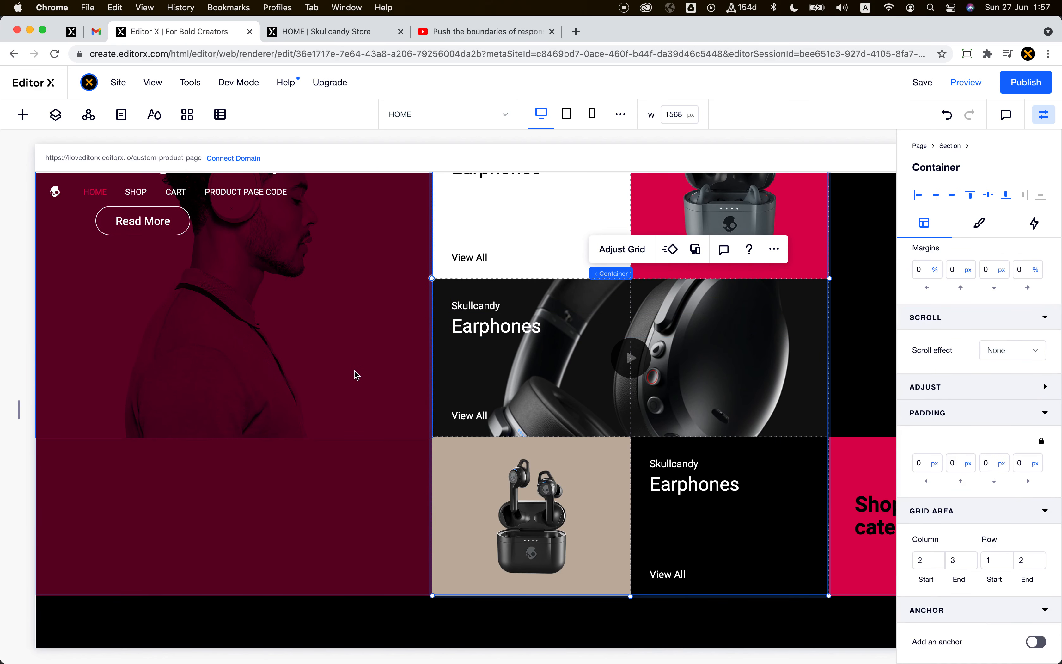
pyautogui.click(368, 459)
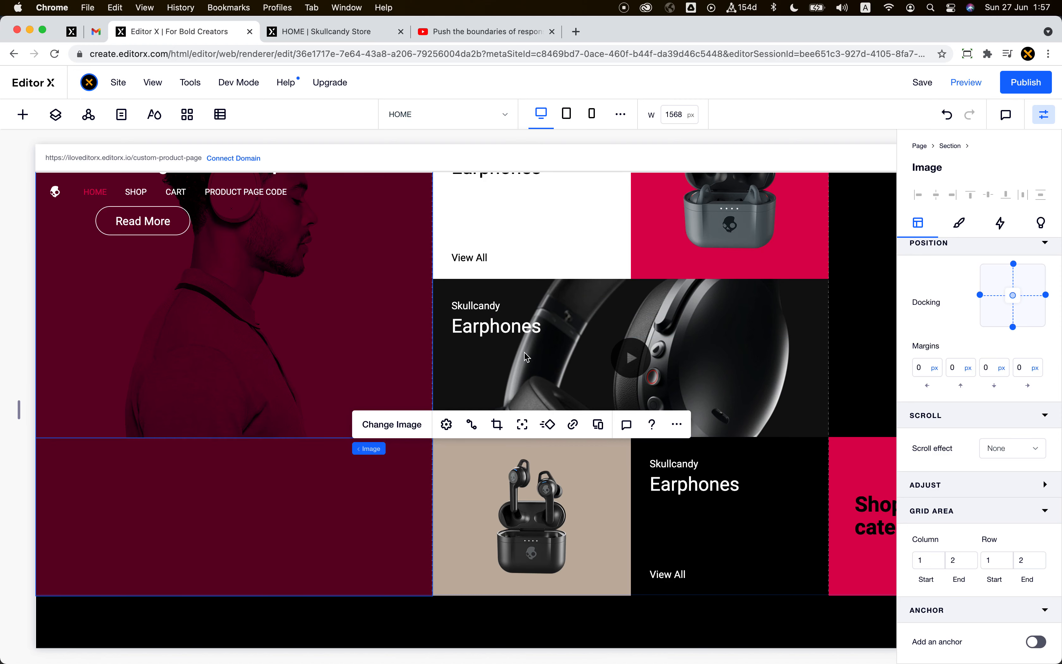
pyautogui.scroll(5, 524, 356)
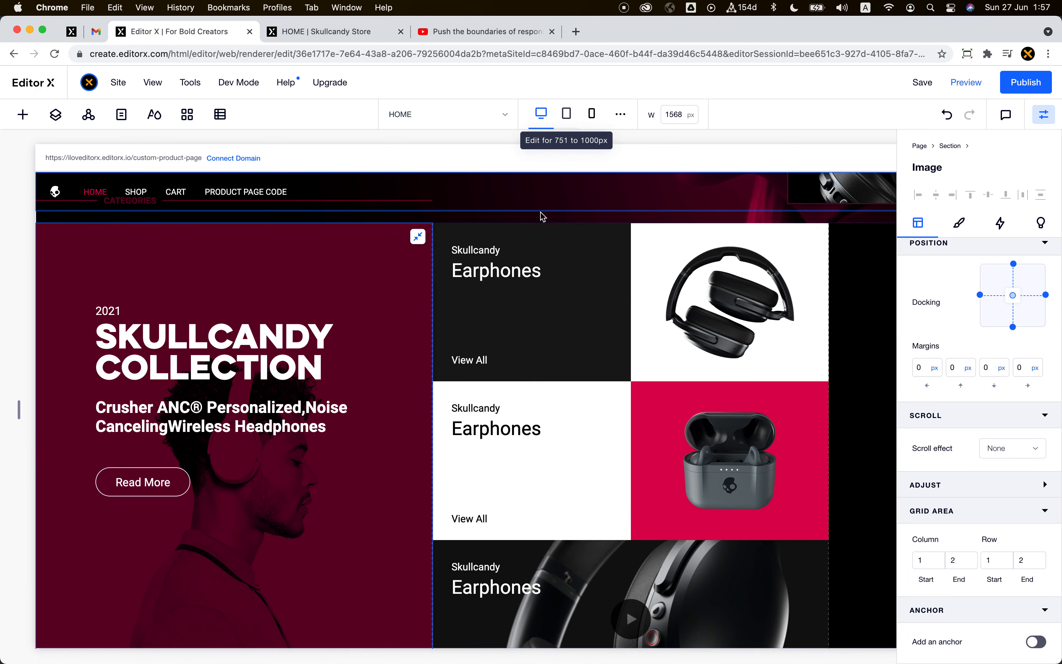
# Step: Return to the tablet breakpoint and examine the size and grid area settings of the container holding the Skullcandy collection text
pyautogui.click(566, 114)
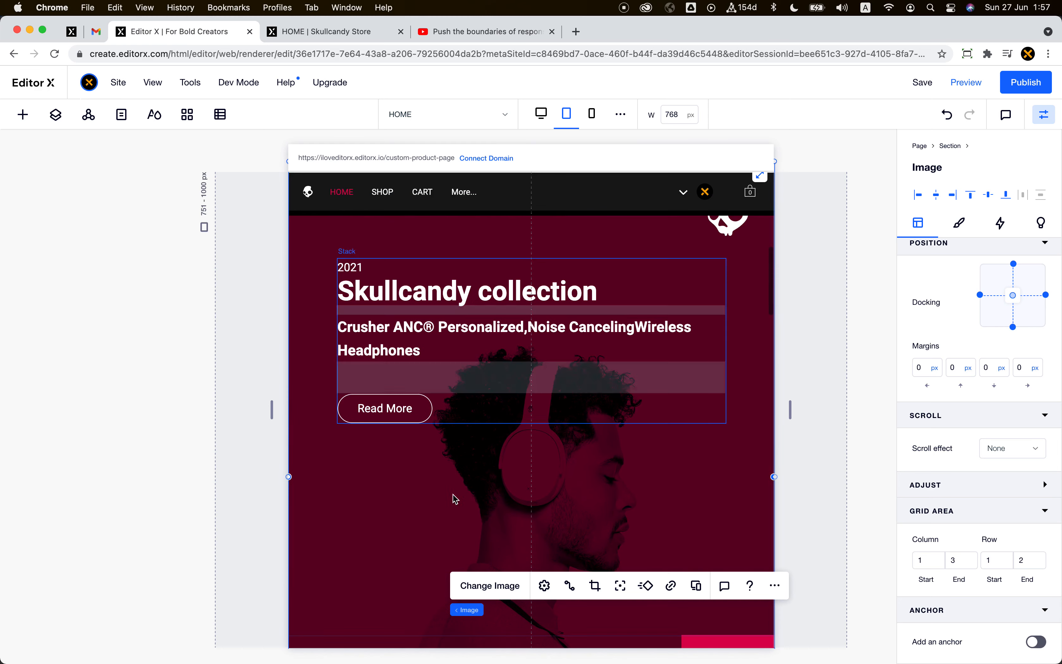
pyautogui.click(456, 524)
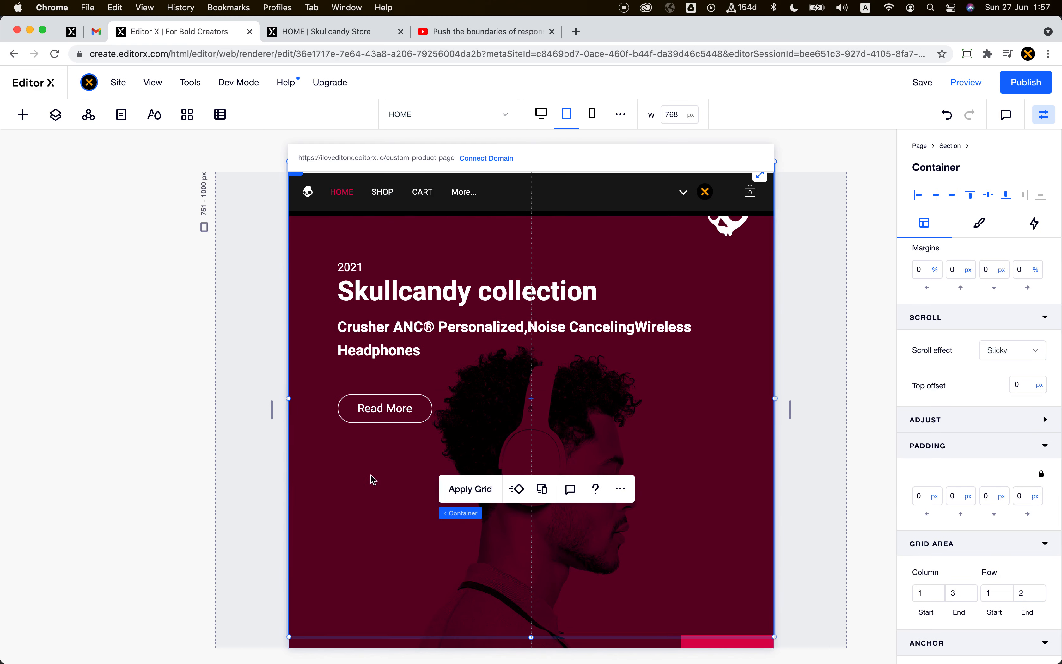
pyautogui.moveTo(461, 520)
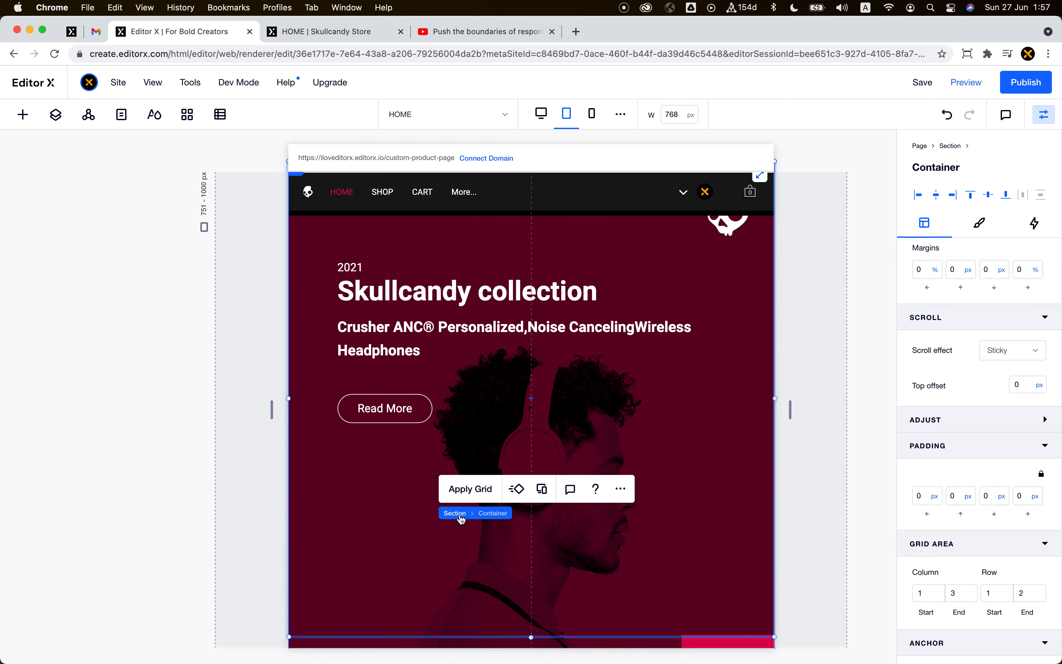
pyautogui.click(473, 494)
pyautogui.click(480, 491)
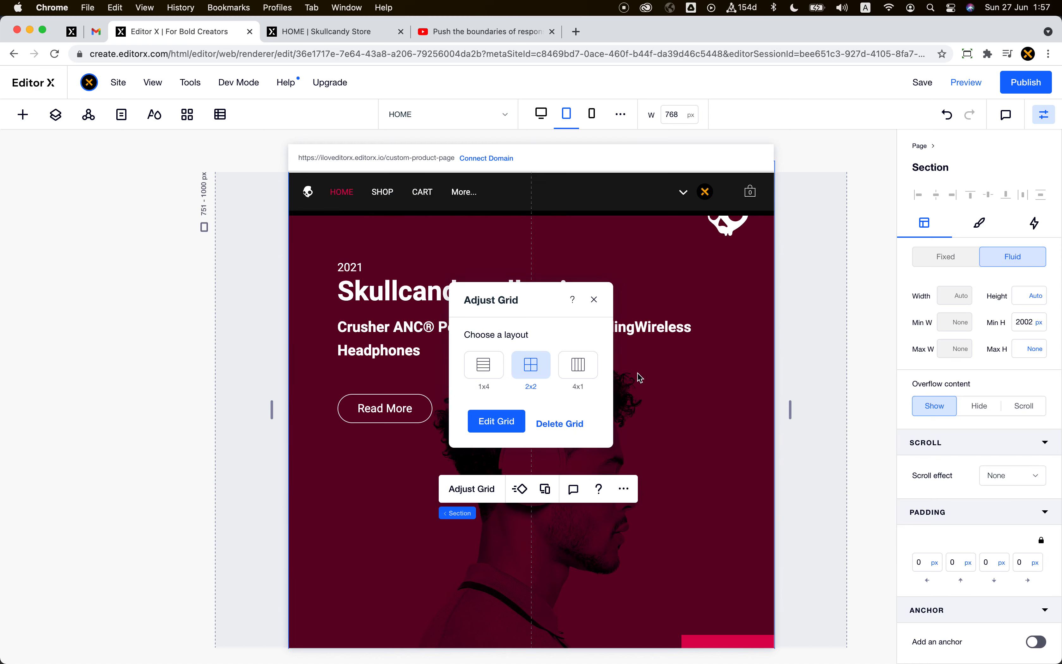
pyautogui.click(712, 392)
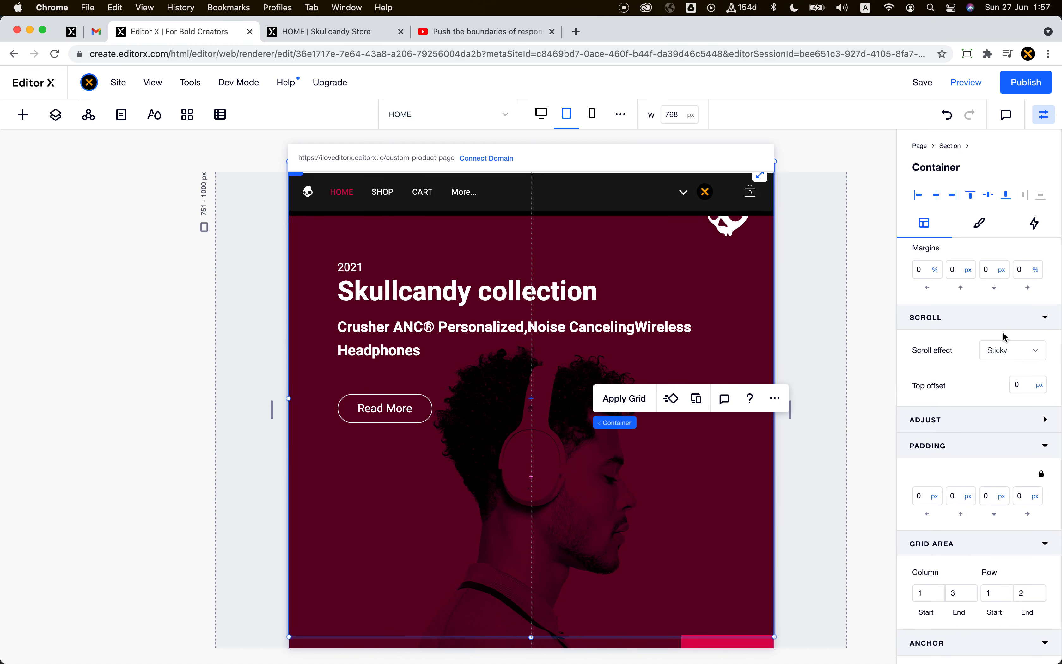
pyautogui.scroll(8, 1017, 307)
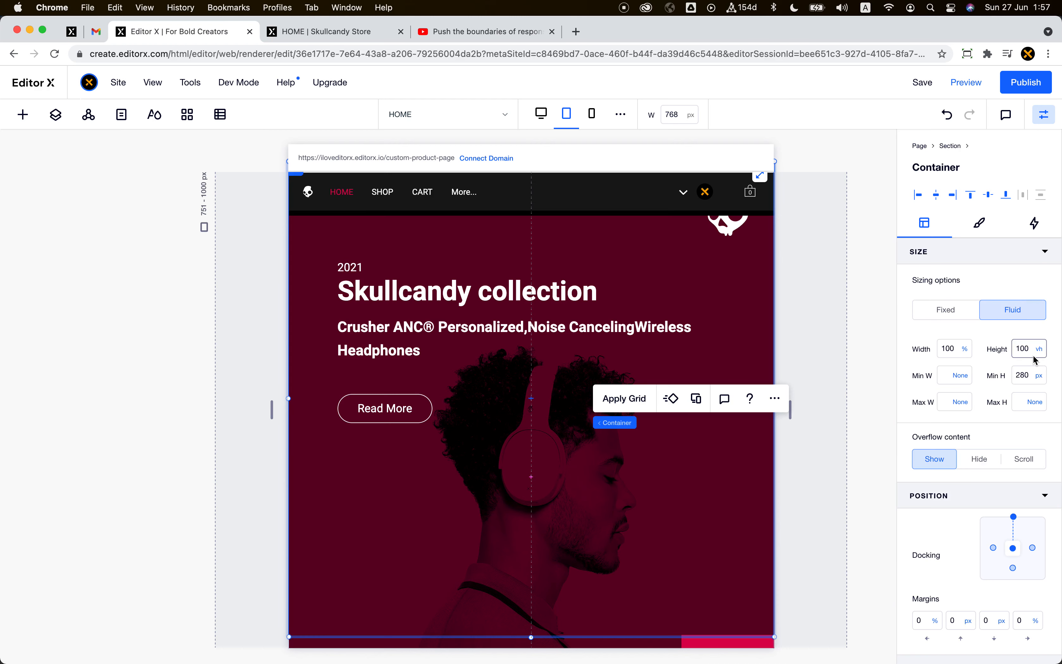
pyautogui.click(623, 488)
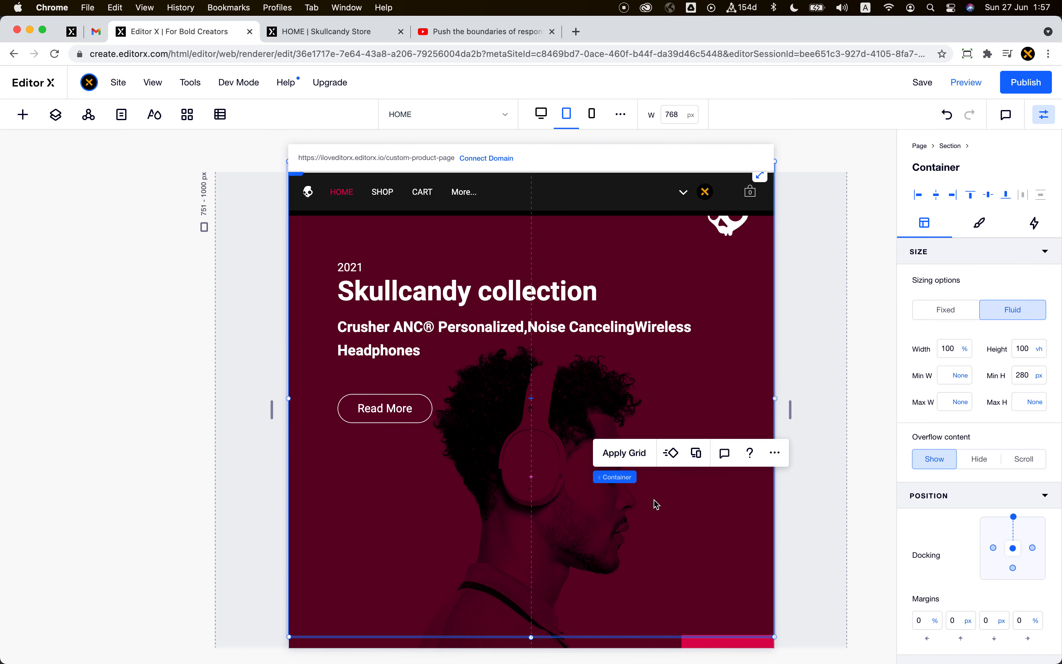
pyautogui.moveTo(608, 483)
pyautogui.click(1029, 349)
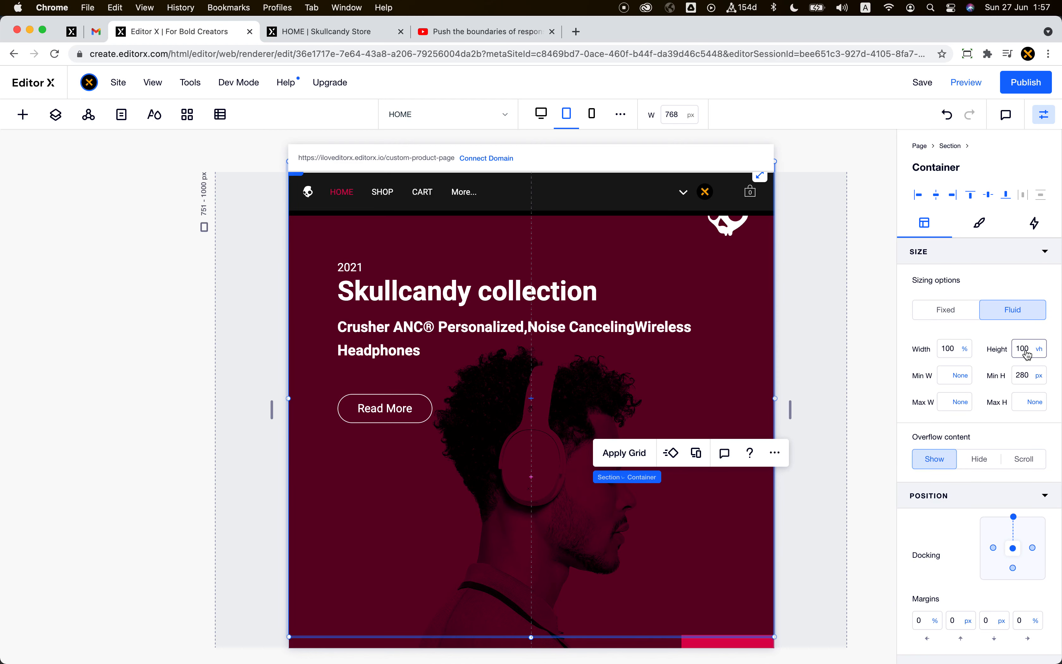
# Step: Open the section's grid for editing at the tablet breakpoint, examine how far its first row extends, and finish grid editing
pyautogui.click(614, 482)
pyautogui.click(618, 459)
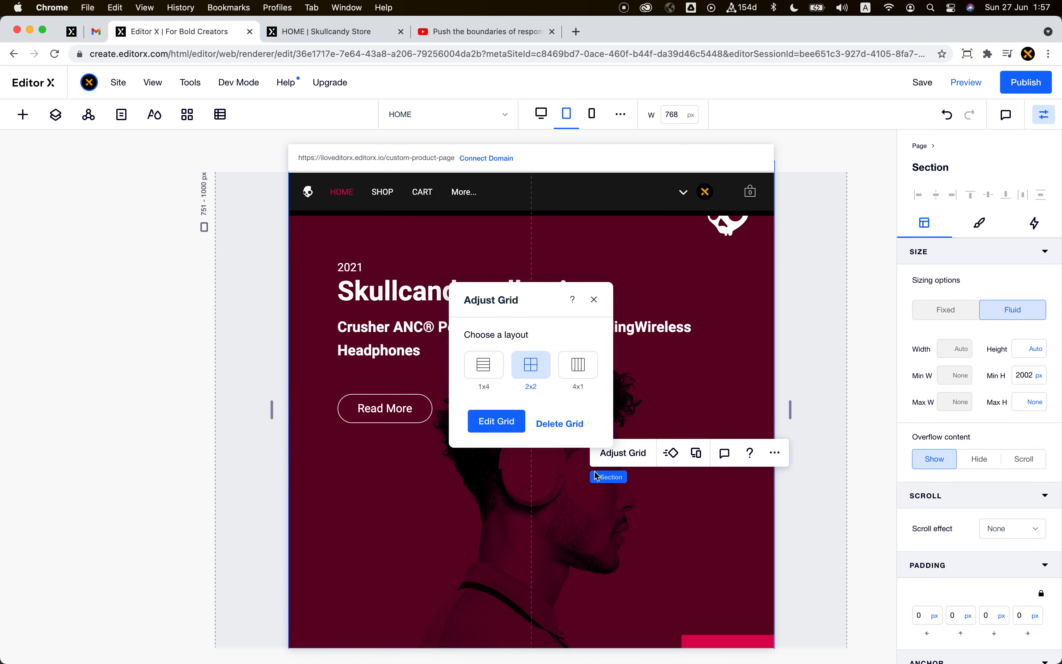
pyautogui.click(494, 422)
pyautogui.scroll(-10, 451, 448)
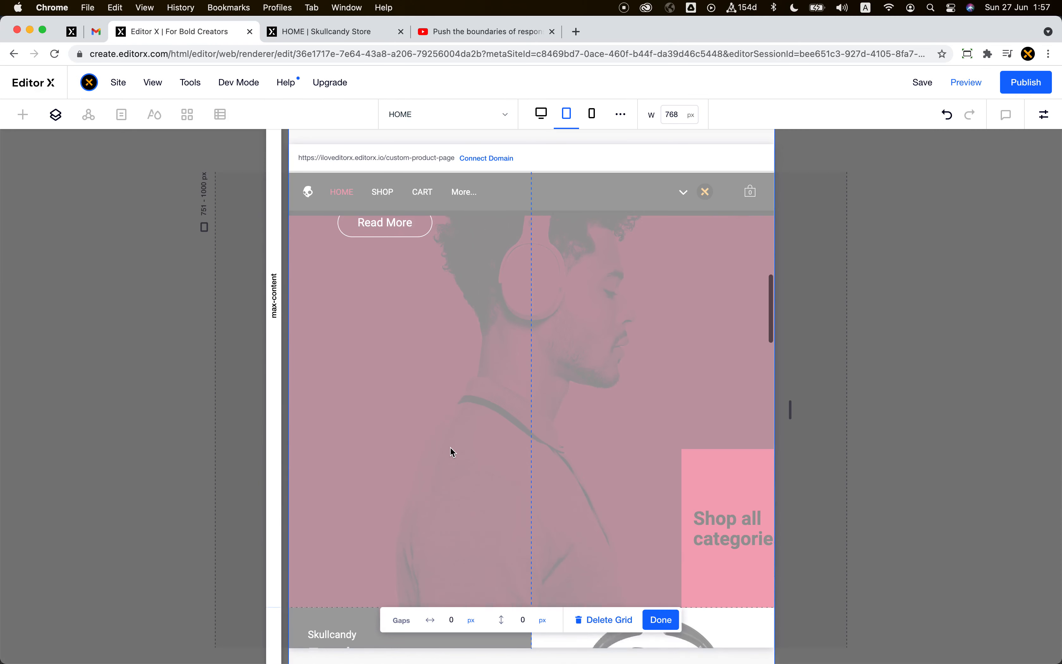
pyautogui.scroll(8, 379, 363)
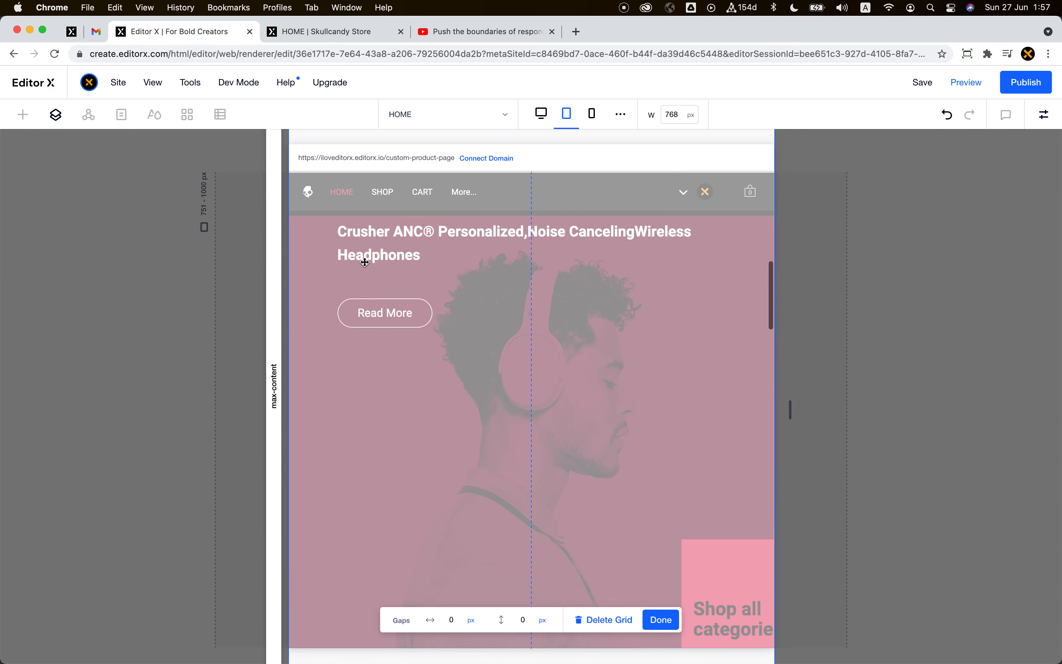
pyautogui.scroll(-1, 365, 262)
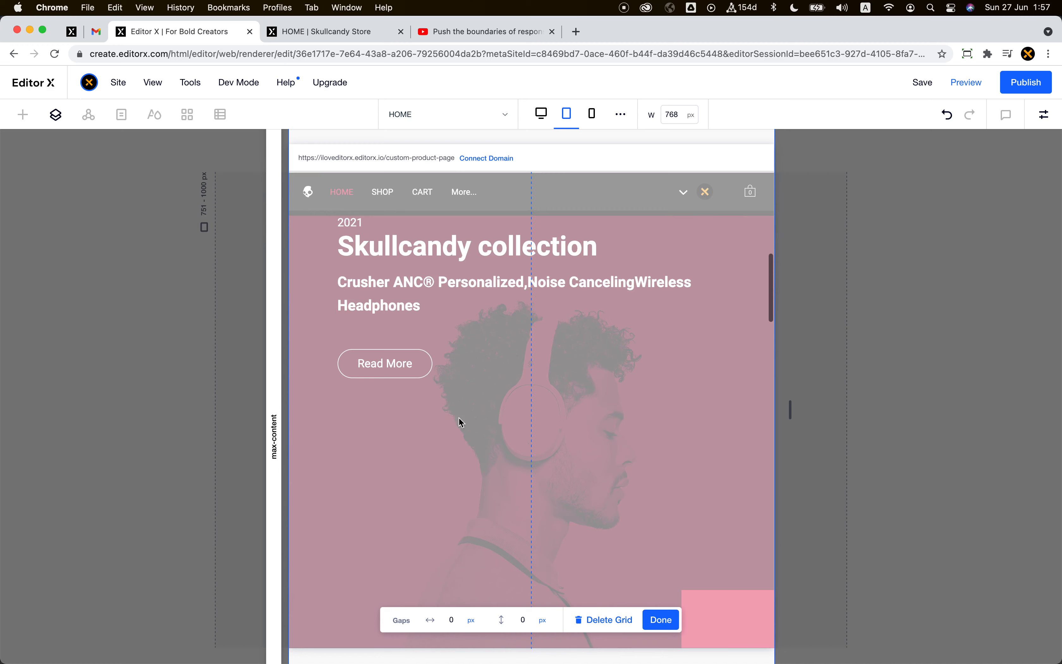
pyautogui.click(663, 620)
# Step: Compare the "Shop all categories" container's docking with the desktop breakpoint and dock it to the bottom at the tablet breakpoint
pyautogui.click(733, 617)
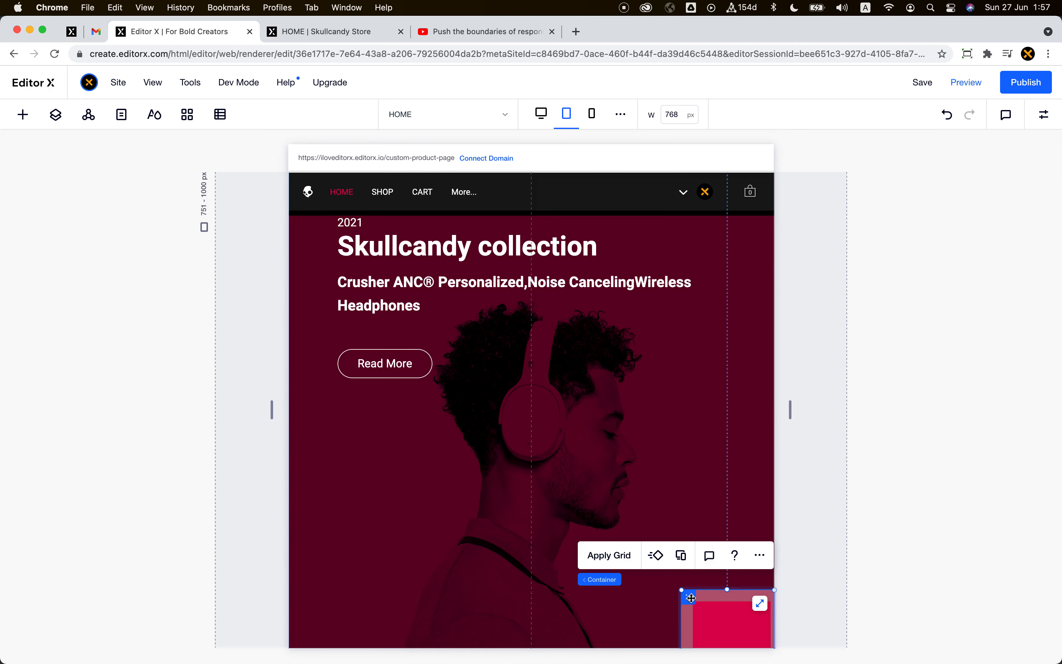
pyautogui.click(565, 571)
pyautogui.click(723, 607)
pyautogui.scroll(-1, 746, 409)
pyautogui.scroll(-5, 746, 408)
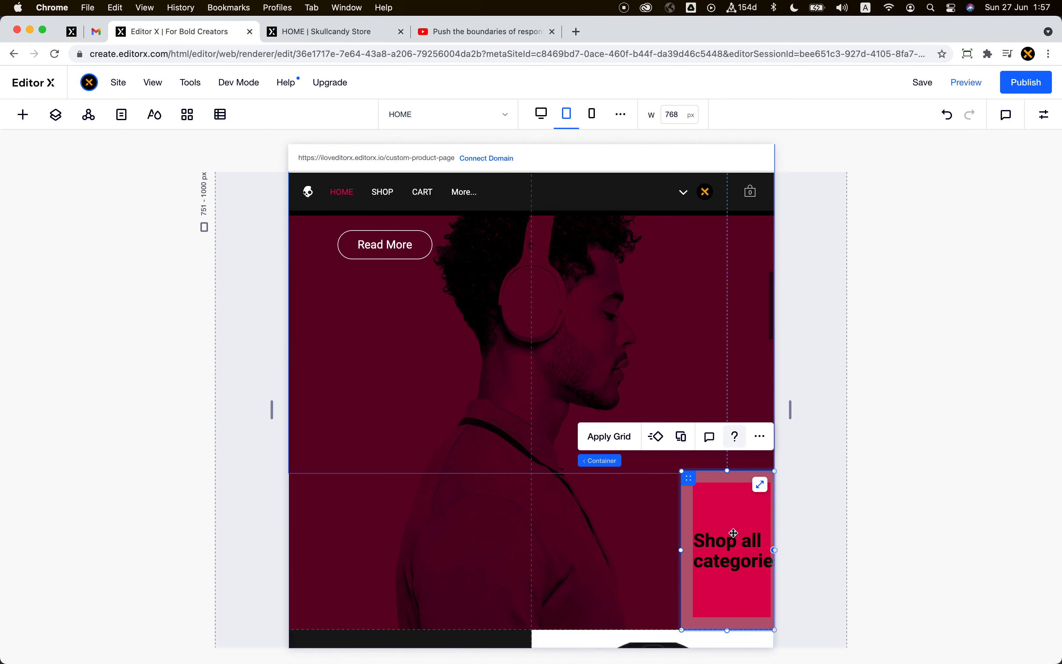
pyautogui.click(1044, 119)
pyautogui.scroll(-2, 996, 527)
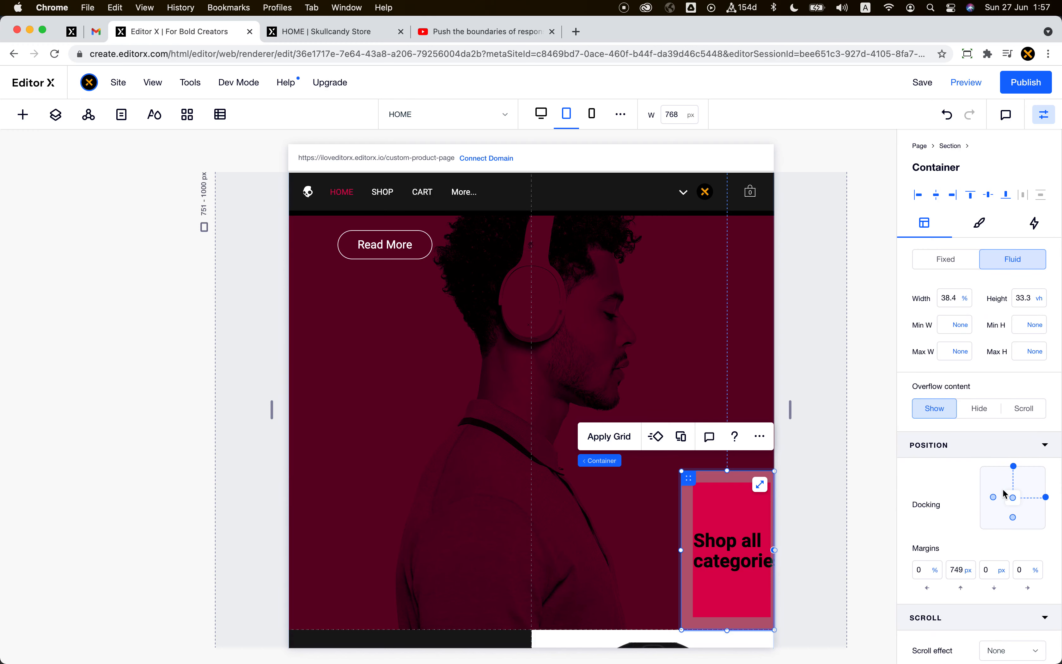
pyautogui.click(542, 119)
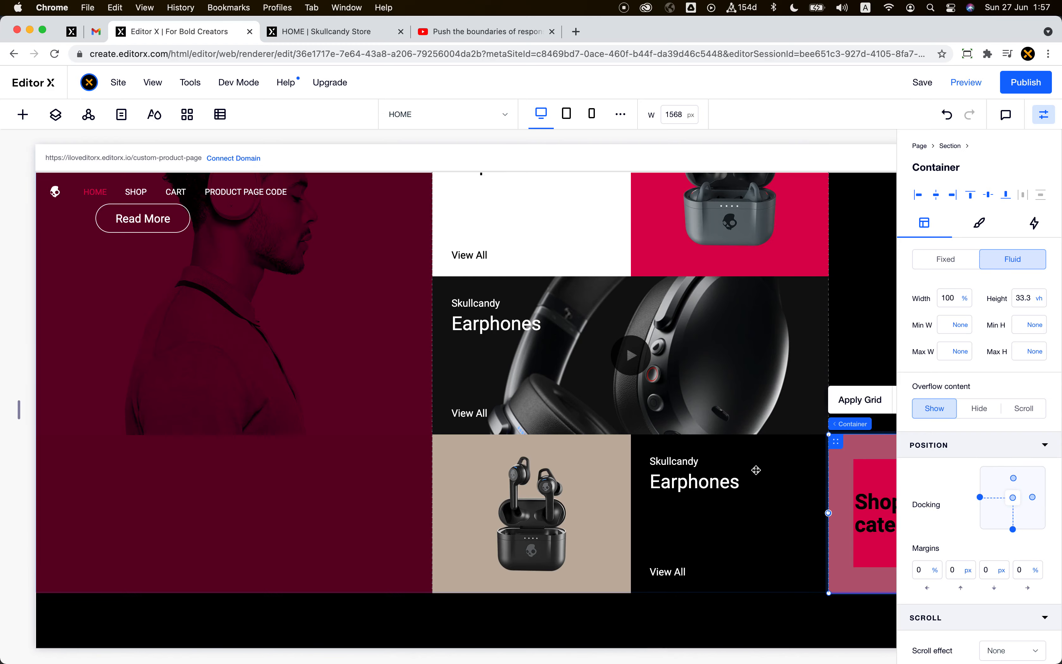
pyautogui.hscroll(4, 756, 470)
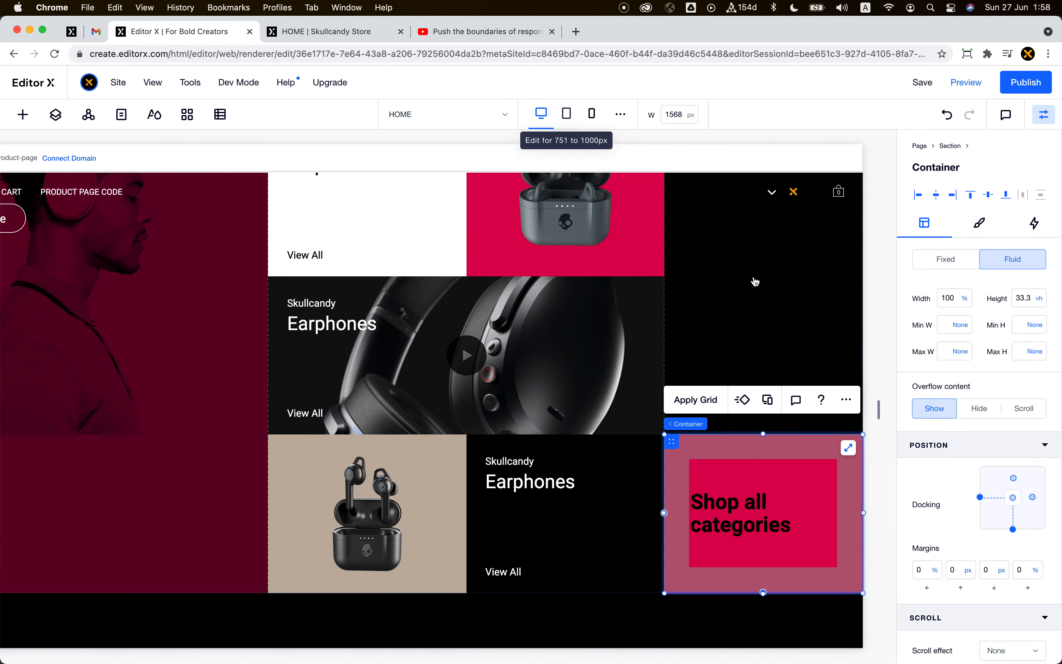
pyautogui.click(570, 117)
pyautogui.click(1014, 518)
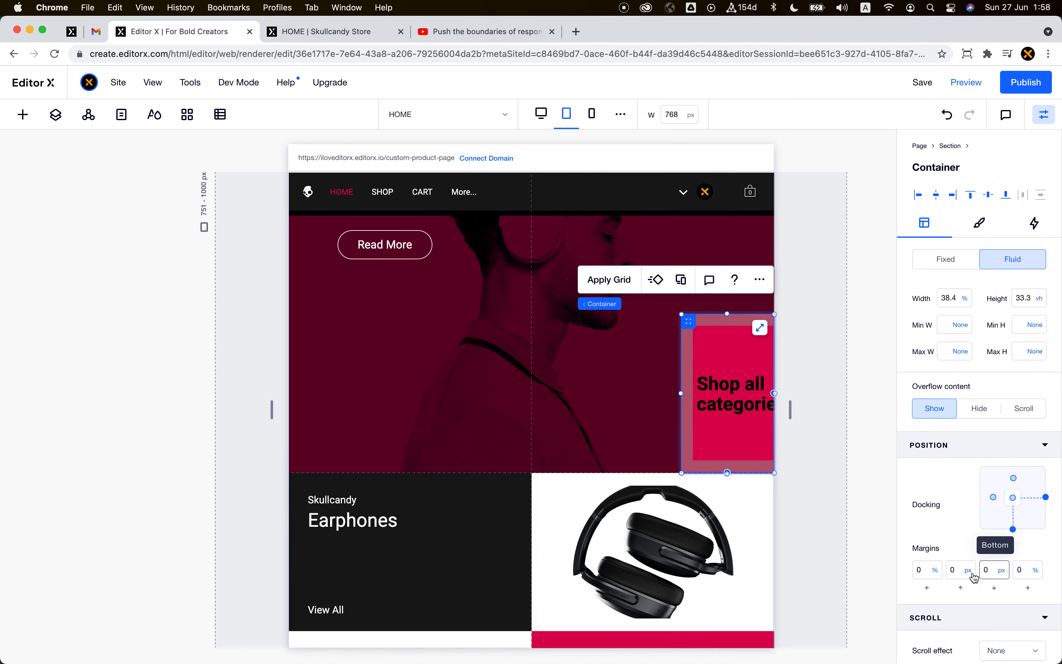
# Step: Set the height of the container holding the Skullcandy collection text to 60 vh at the tablet breakpoint
pyautogui.scroll(4, 711, 484)
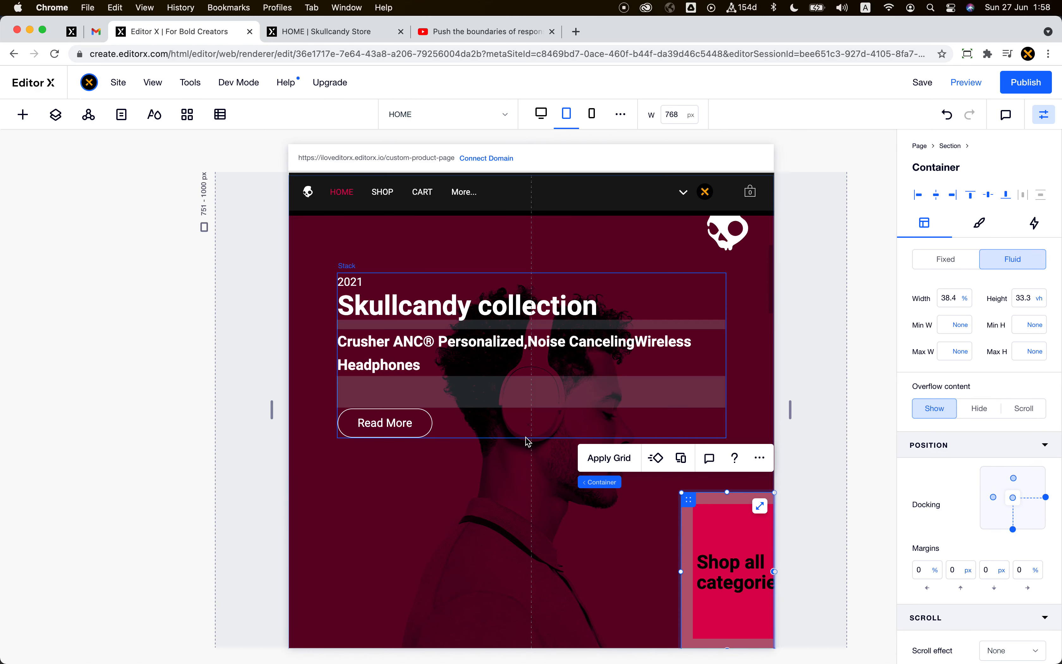
pyautogui.click(533, 488)
pyautogui.click(533, 487)
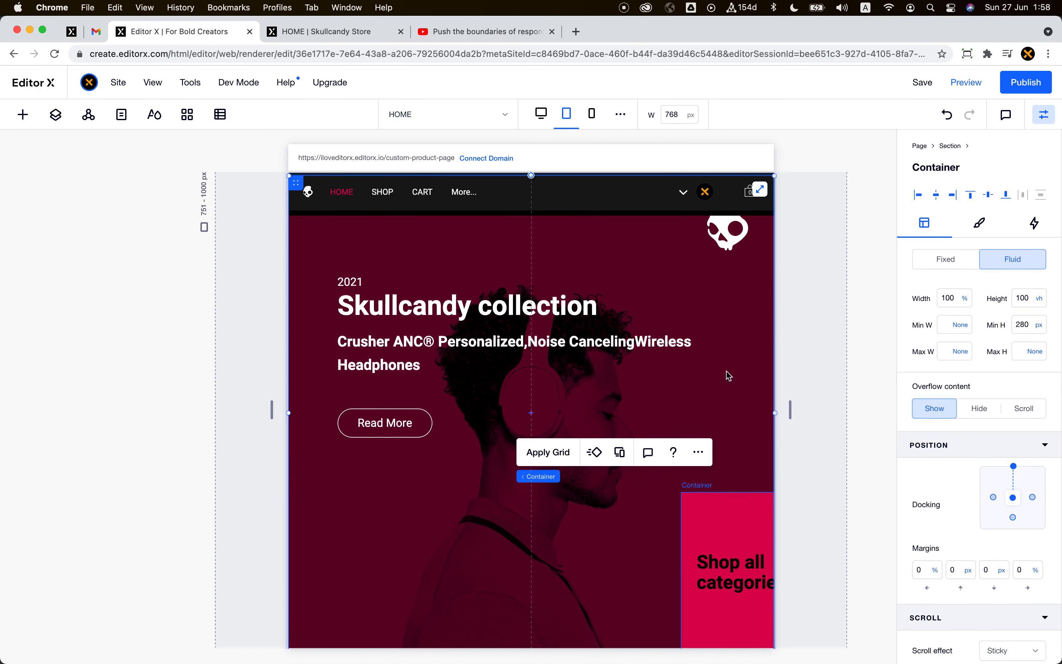
pyautogui.click(1024, 306)
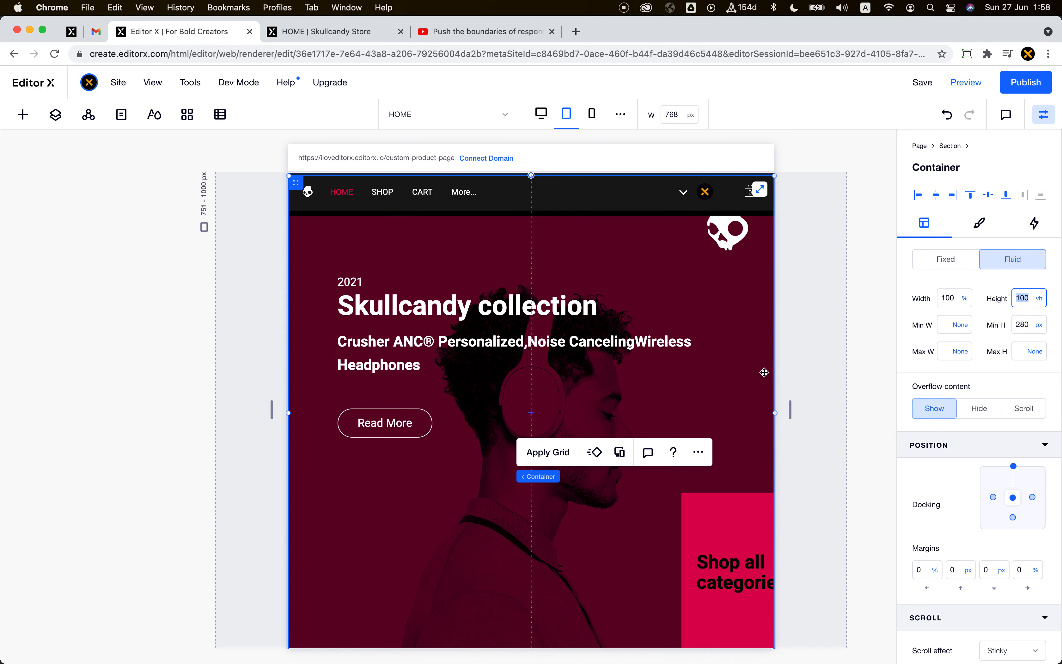
pyautogui.write('60')
pyautogui.press('Return')
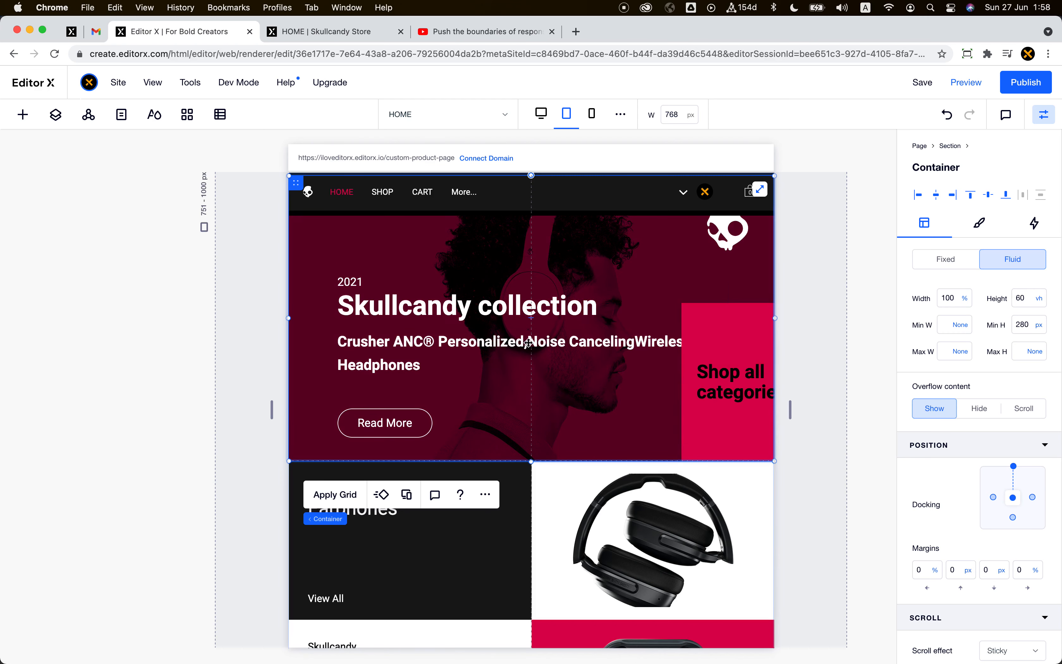
# Step: Set the height of the container holding the Skullcandy collection text to Auto and its minimum height to None
pyautogui.click(496, 392)
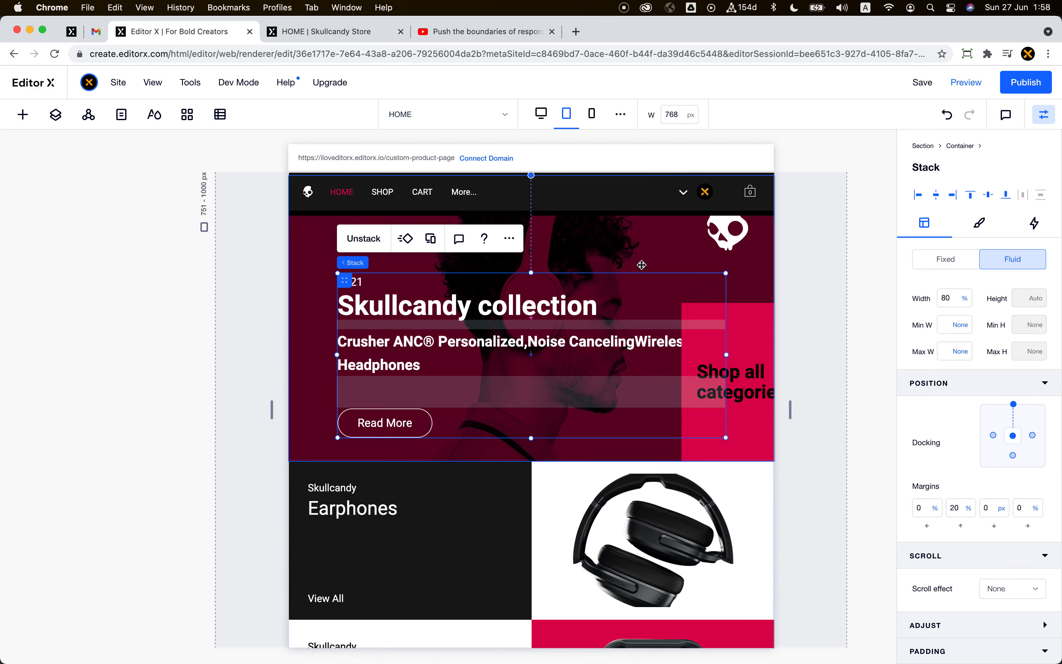
pyautogui.click(651, 251)
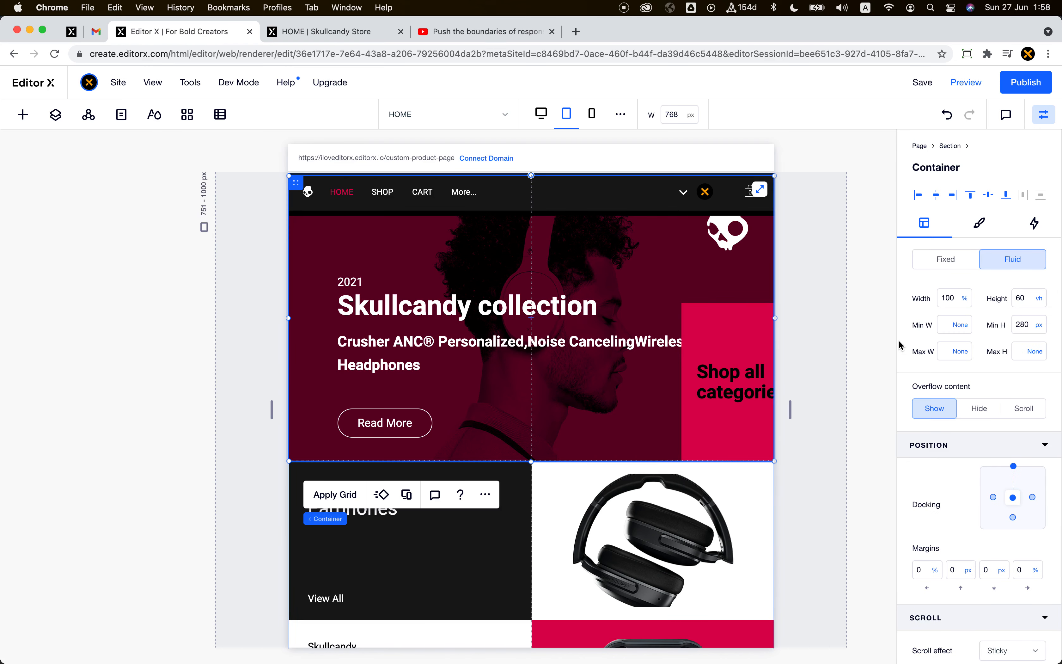
pyautogui.click(1037, 303)
pyautogui.click(1004, 210)
pyautogui.click(1036, 325)
pyautogui.click(1008, 280)
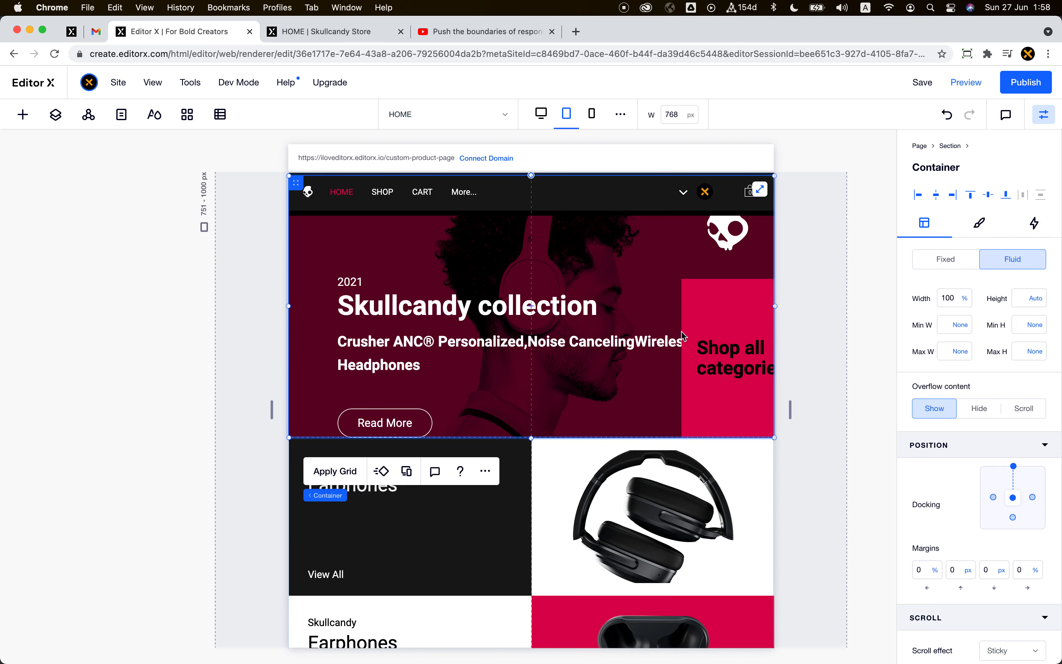
# Step: Set the bottom margin of the stack with the Skullcandy collection text and Read More button to 100 px
pyautogui.click(508, 401)
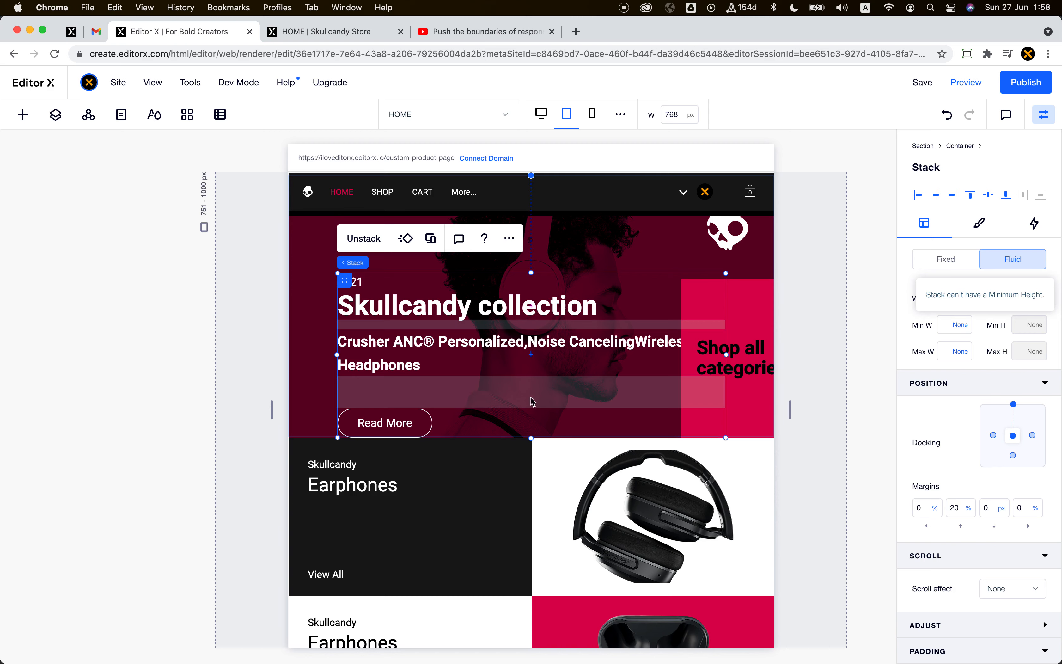
pyautogui.click(994, 513)
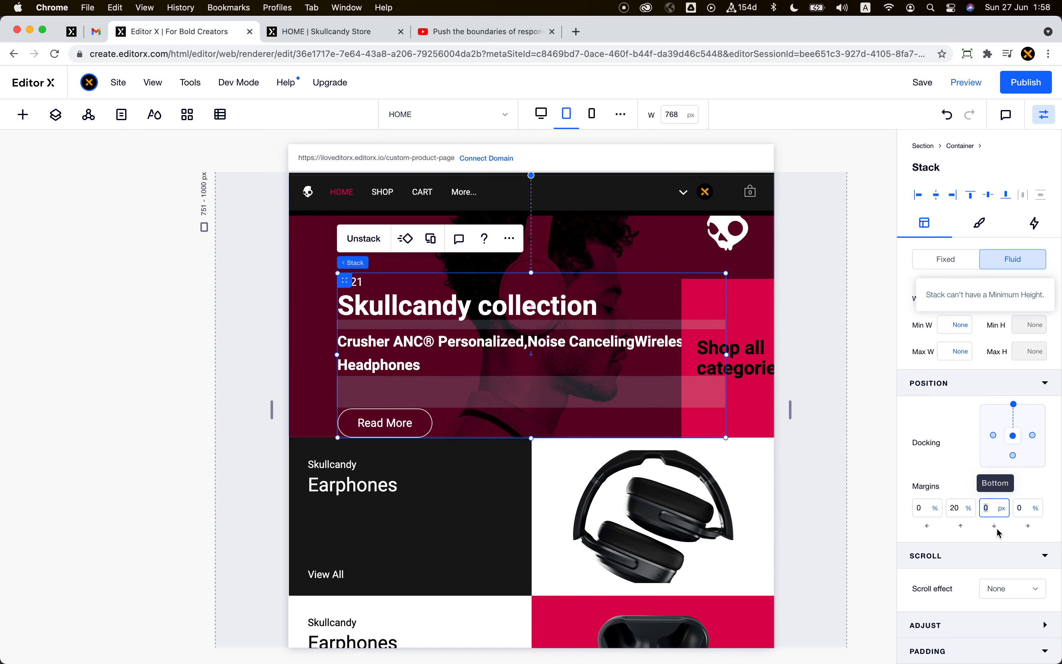
pyautogui.write('100')
pyautogui.press('Return')
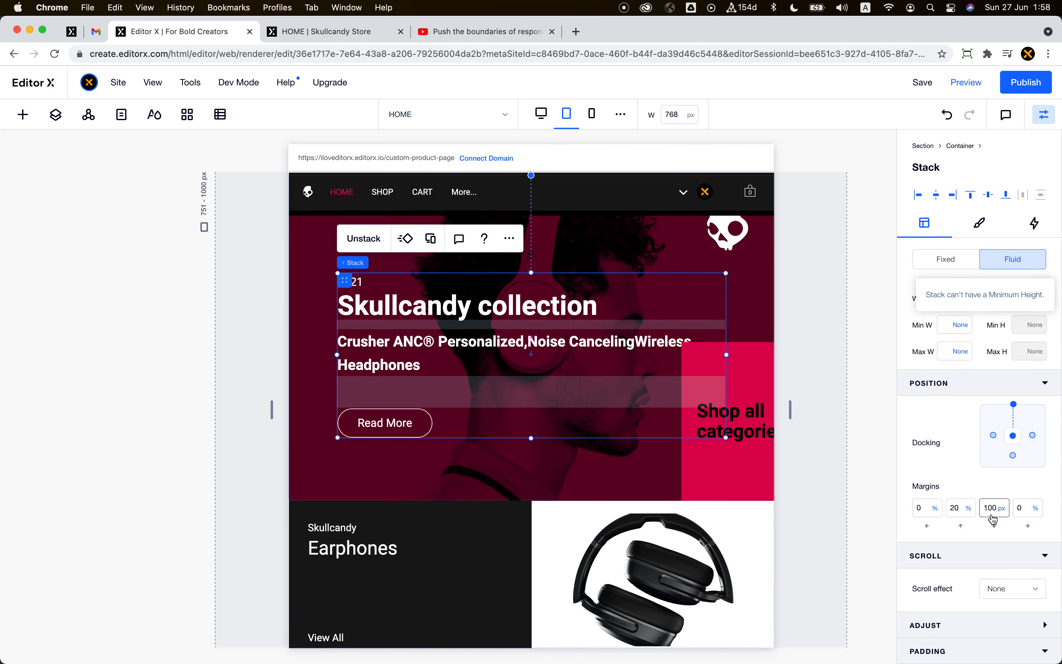
pyautogui.click(616, 459)
pyautogui.click(565, 393)
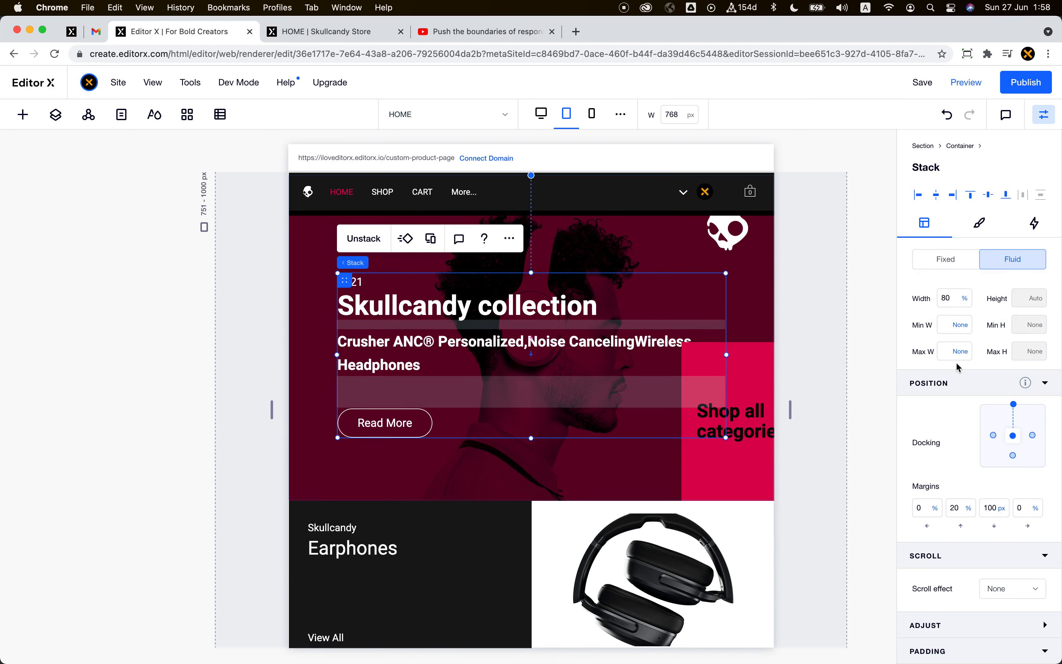
# Step: Dock the Skullcandy collection text stack to the left as well and set its width to 60%
pyautogui.click(994, 436)
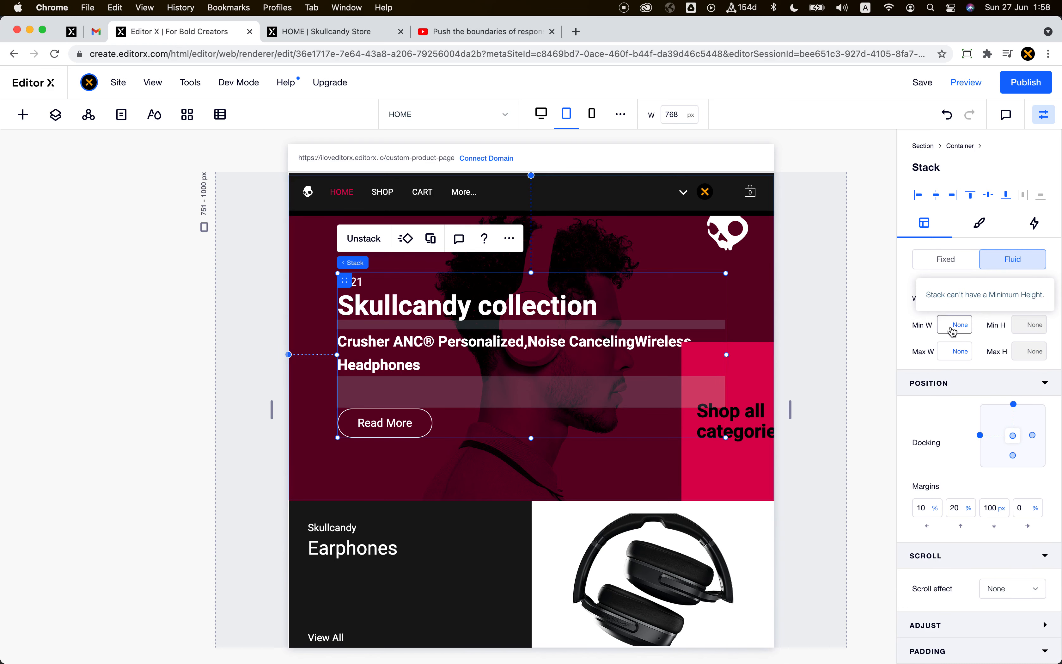
pyautogui.click(1046, 124)
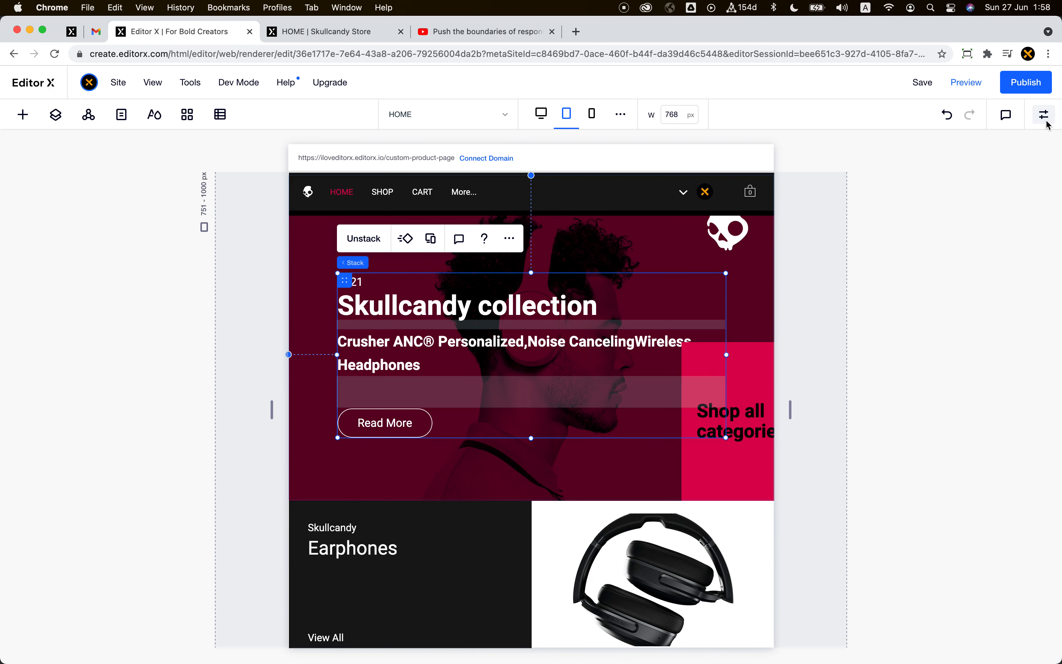
pyautogui.click(1045, 114)
pyautogui.click(949, 350)
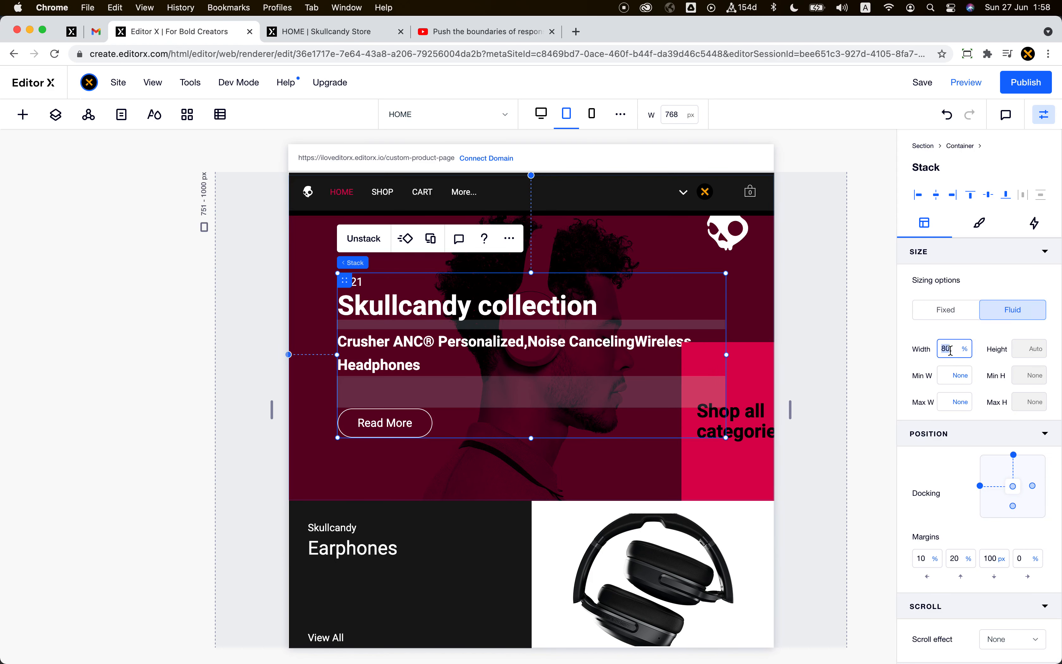
pyautogui.write('60')
pyautogui.press('Return')
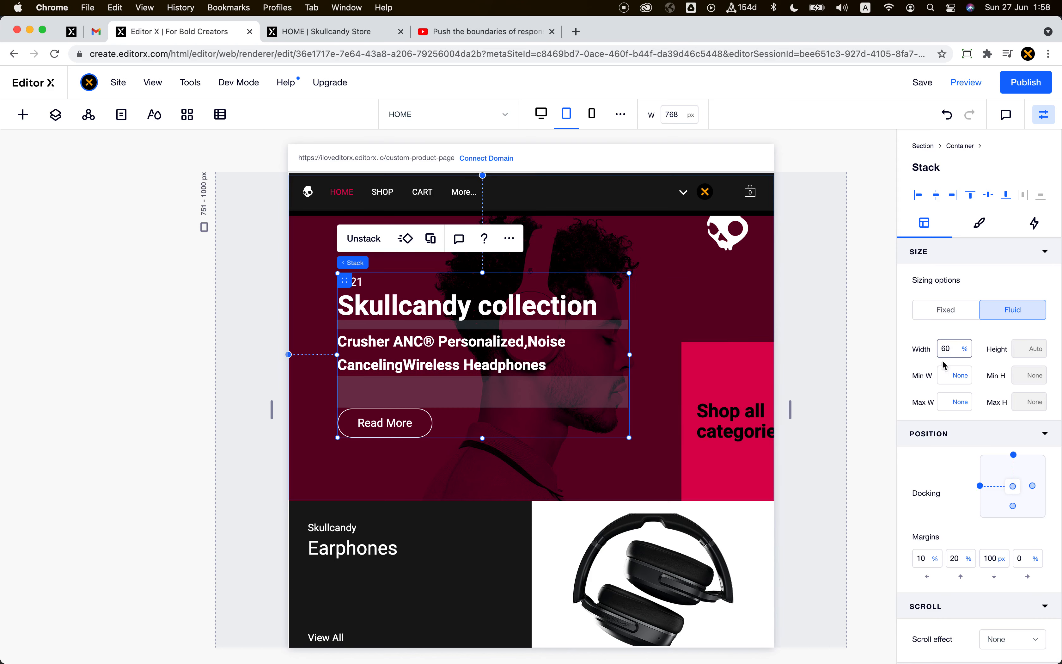
# Step: Switch the "Shop all categories" container to fixed sizing and set its height to 200 px
pyautogui.click(699, 356)
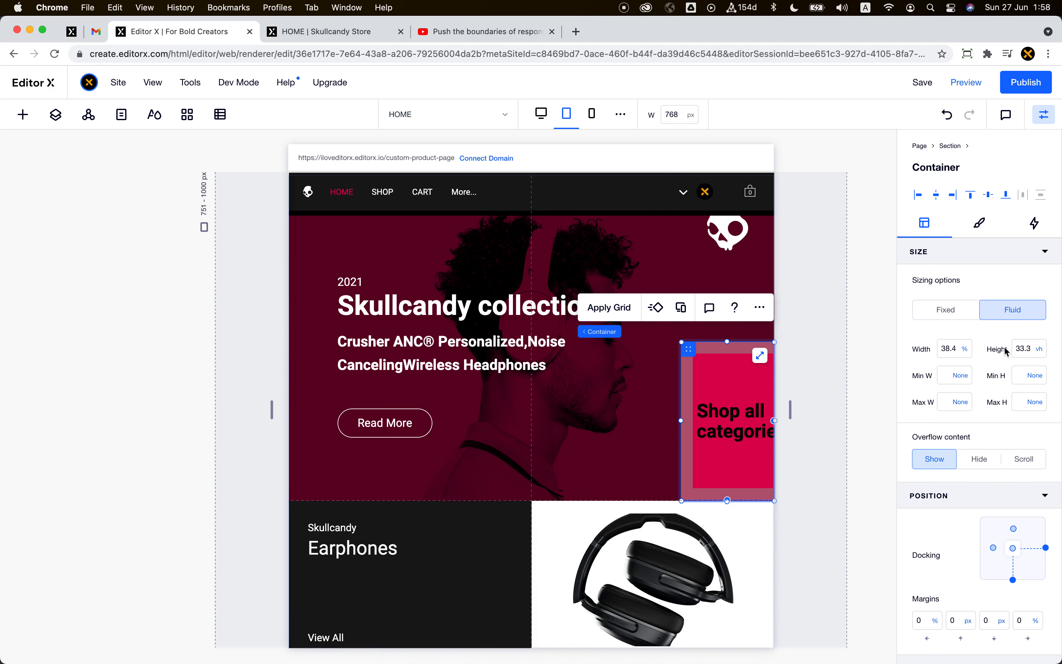
pyautogui.click(946, 309)
pyautogui.click(954, 356)
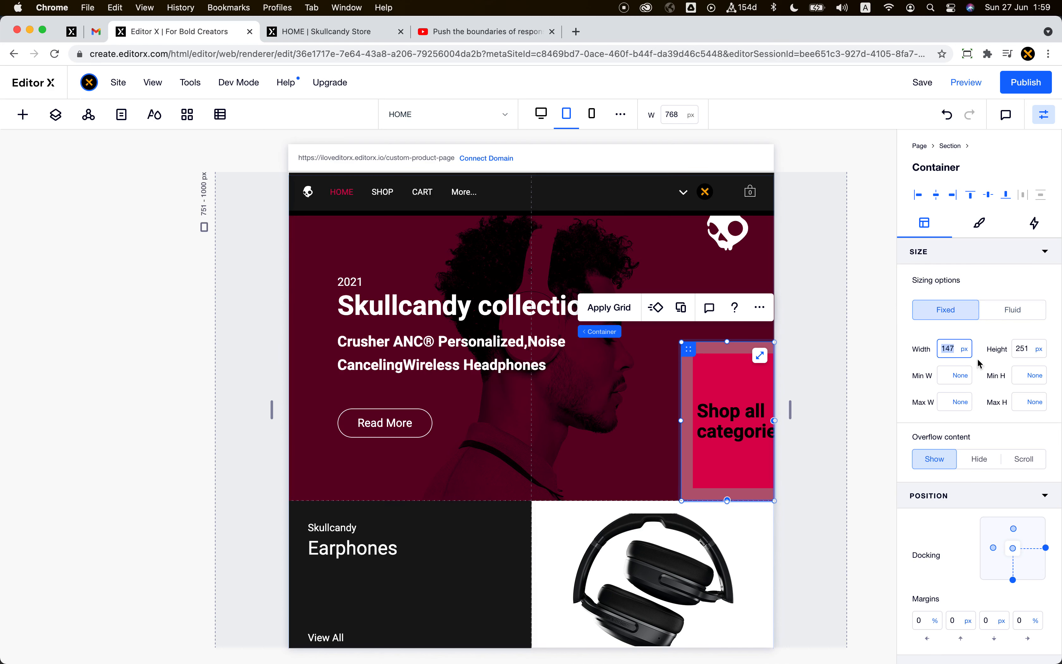
pyautogui.click(1029, 358)
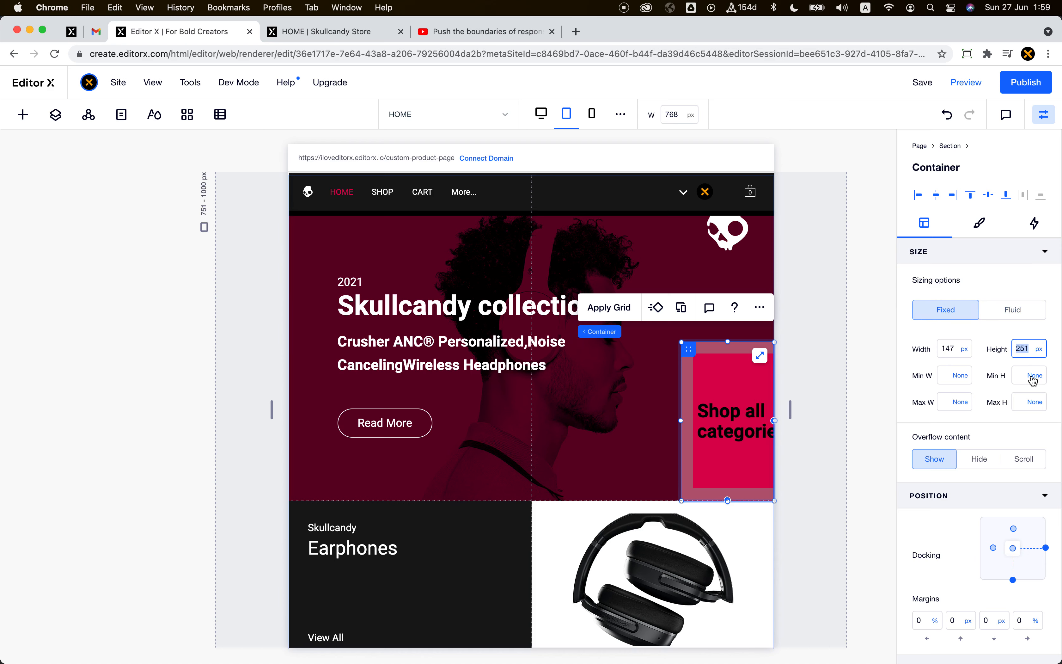
pyautogui.write('200')
pyautogui.press('Return')
pyautogui.click(891, 490)
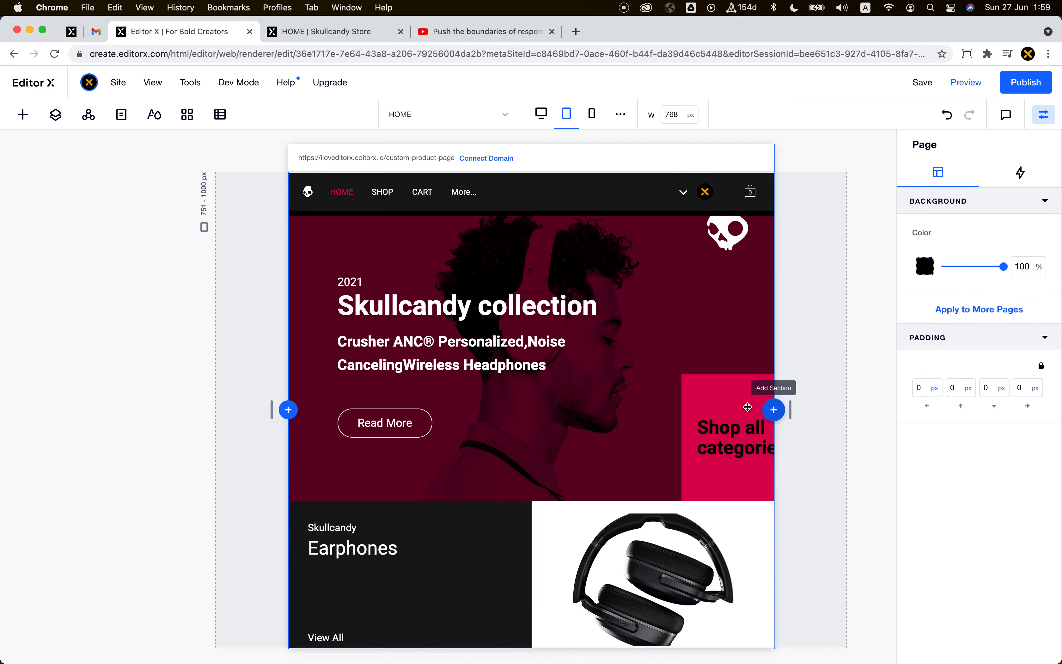
# Step: Reduce the "Shop all categories" container's height to 150 px, try a width of 300 px and settle on 250 px
pyautogui.click(738, 385)
pyautogui.click(1025, 350)
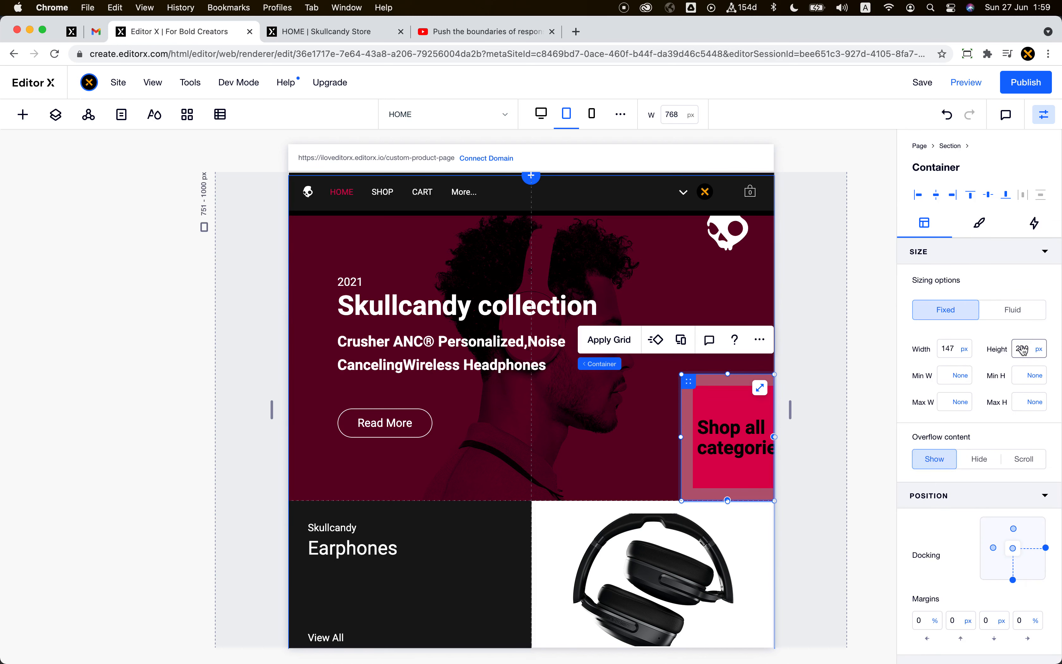
pyautogui.press('Return')
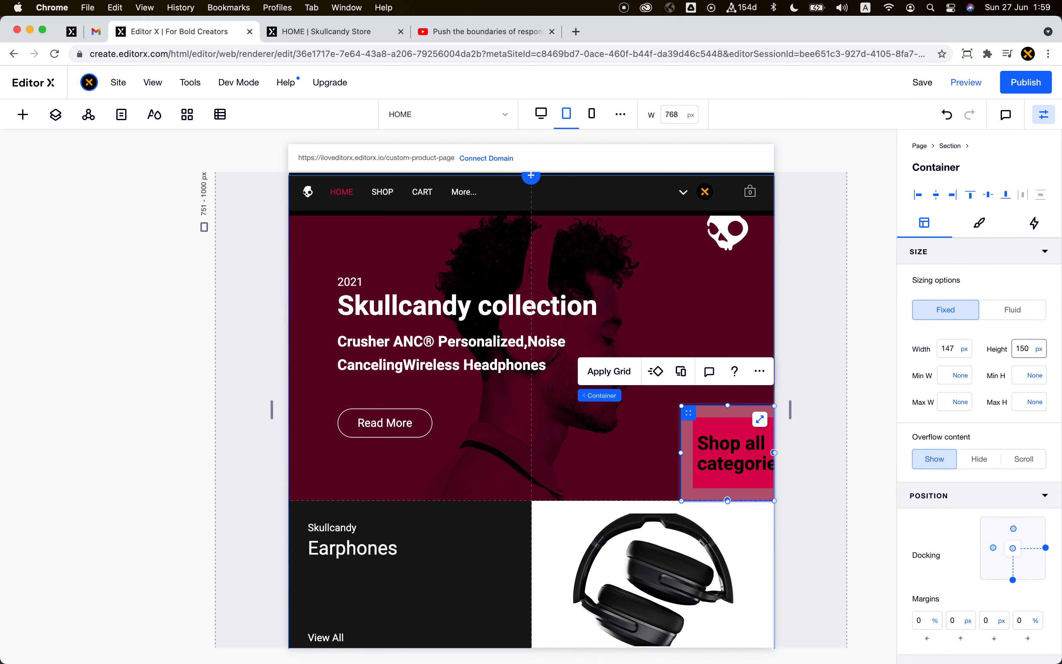
pyautogui.click(958, 351)
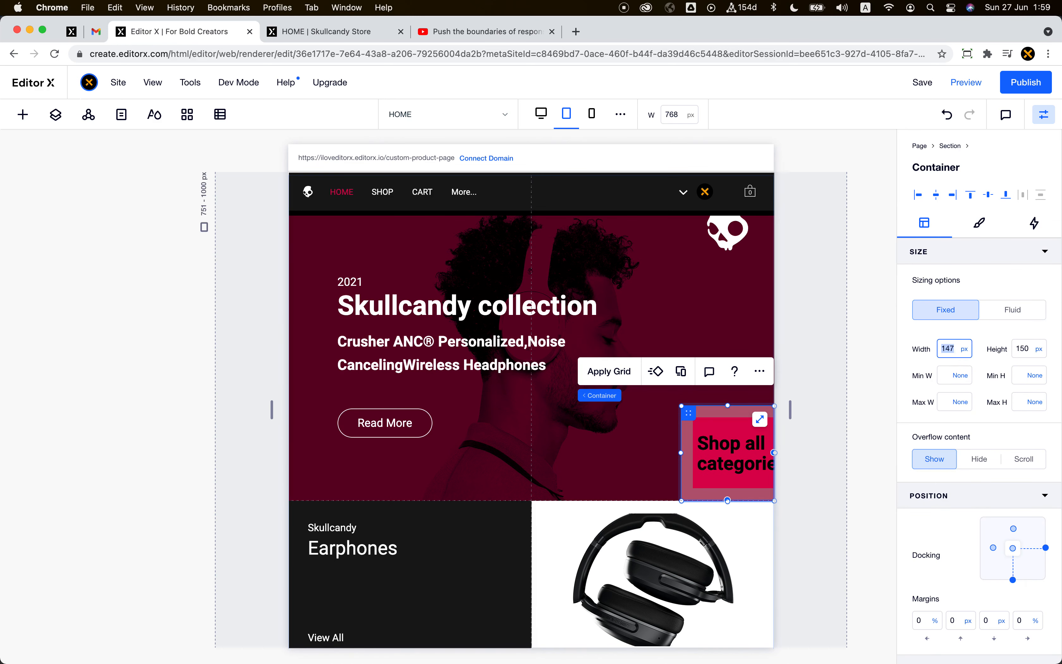
pyautogui.press('Return')
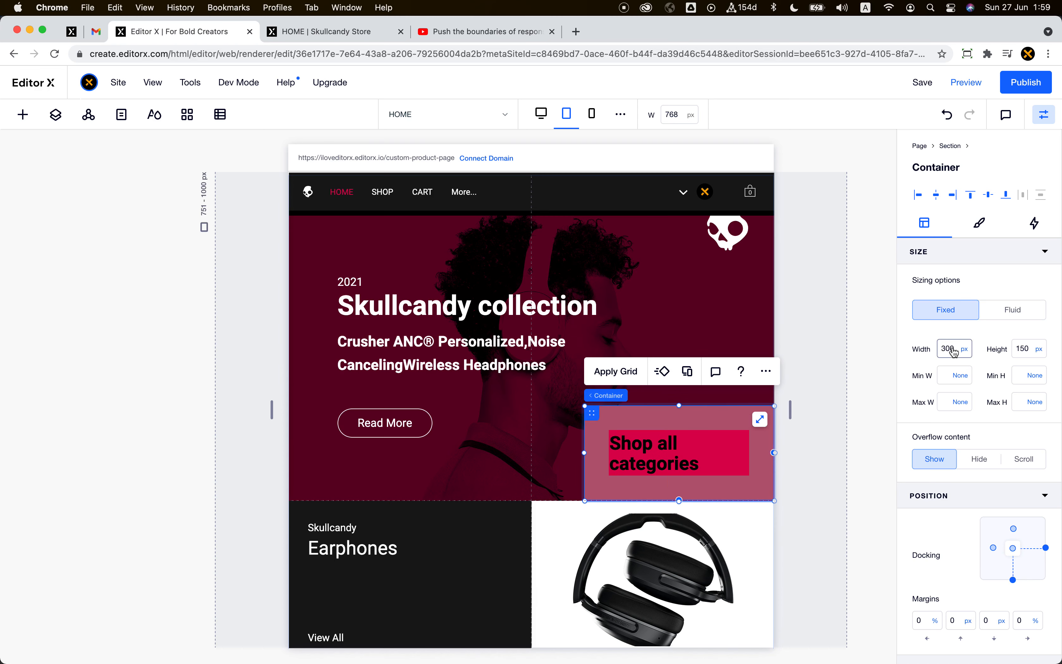
pyautogui.click(952, 348)
pyautogui.write('250')
pyautogui.press('Return')
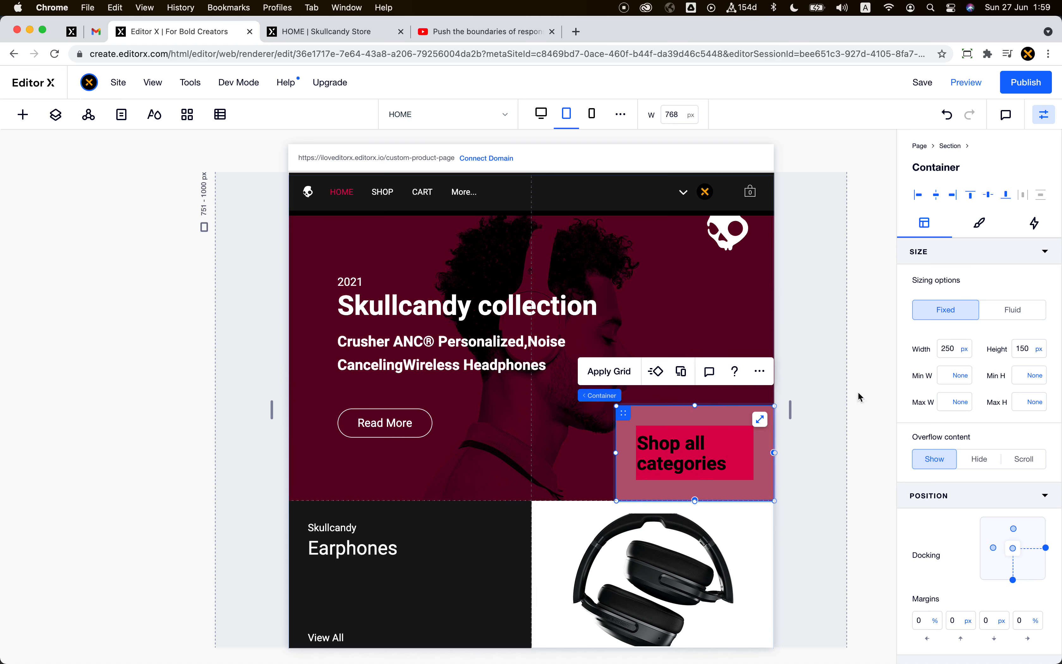
# Step: Set the maximum font size of the "Shop all categories" text to 24, leaving the minimum at 10
pyautogui.click(713, 441)
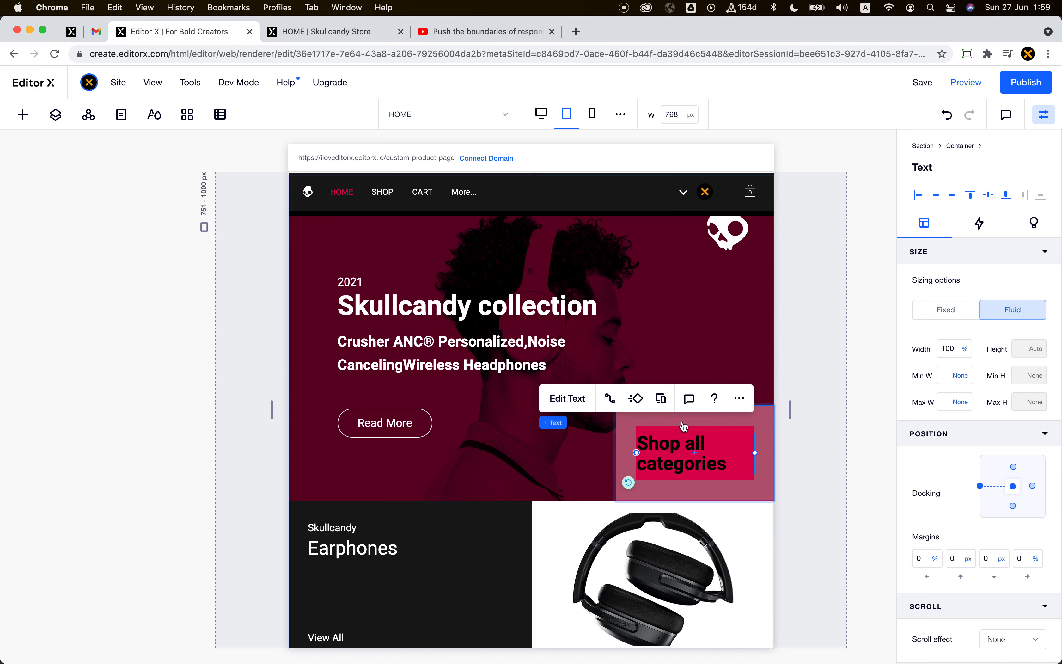
pyautogui.click(580, 399)
pyautogui.click(634, 377)
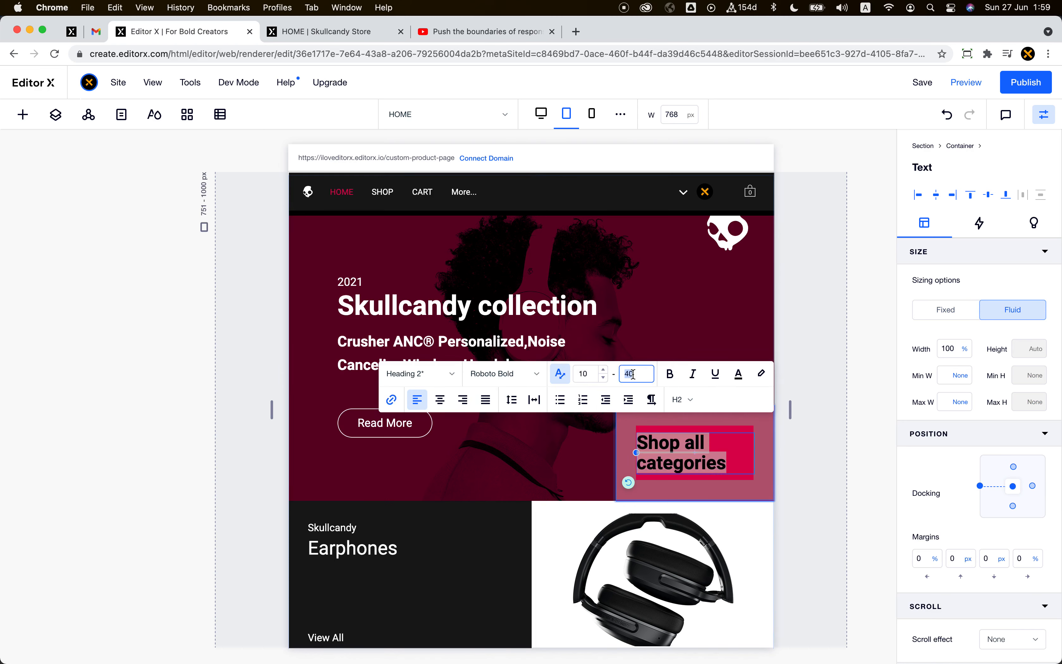
pyautogui.write('24')
pyautogui.press('Return')
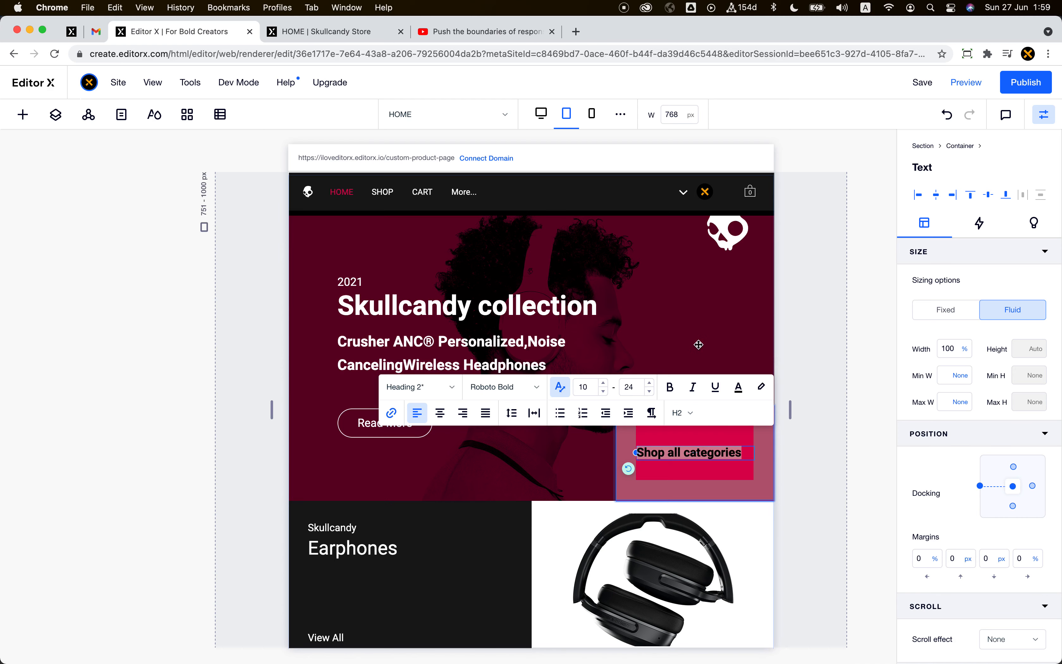
# Step: Reduce the height of the "Shop all categories" container further so it fits its single line of text
pyautogui.click(702, 443)
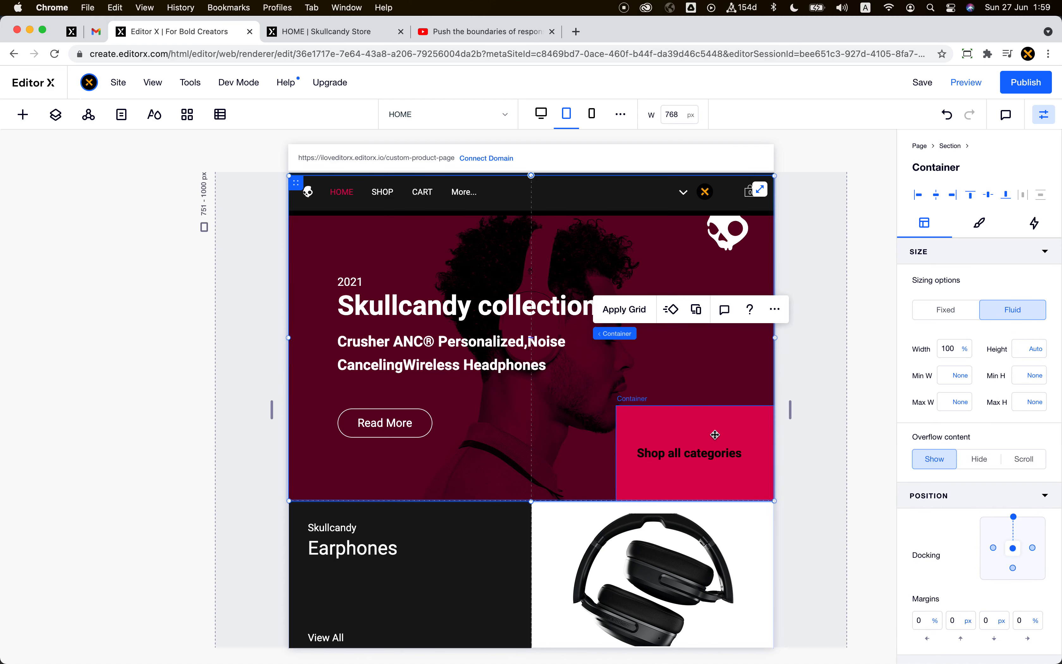
pyautogui.click(1039, 349)
pyautogui.click(1008, 305)
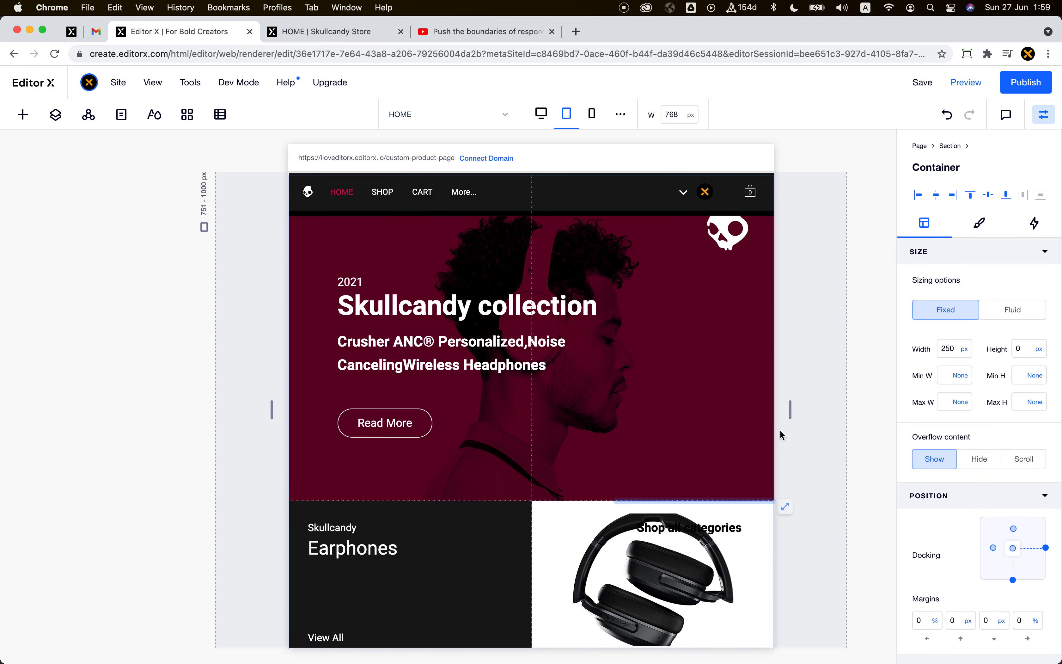
pyautogui.click(732, 350)
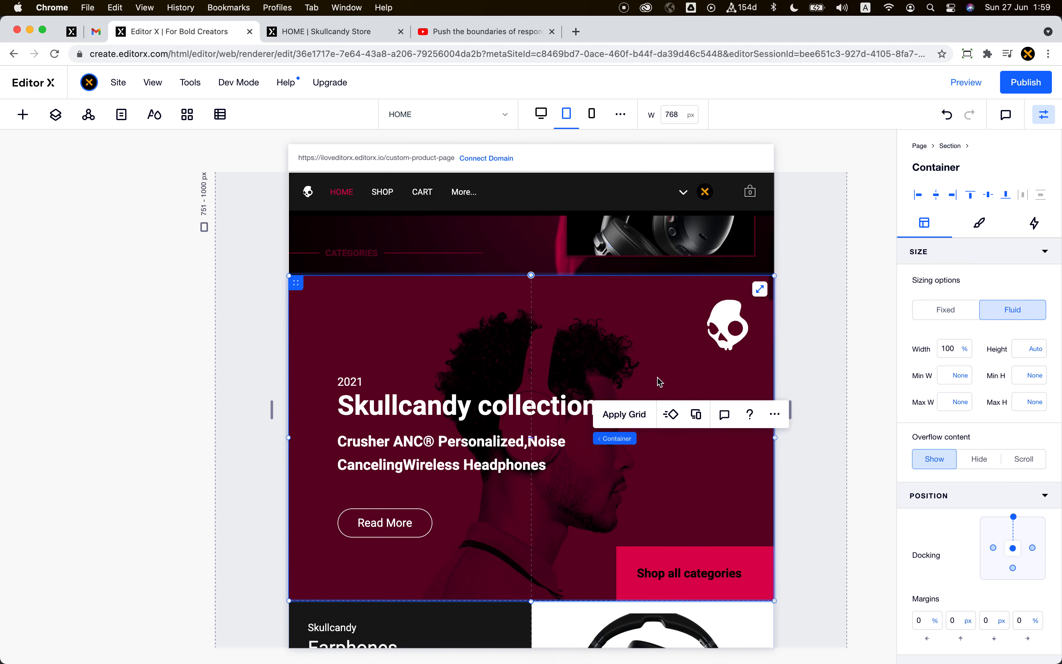
# Step: Set the width of the white skull logo shape in the Skullcandy collection container to 40 px
pyautogui.click(729, 329)
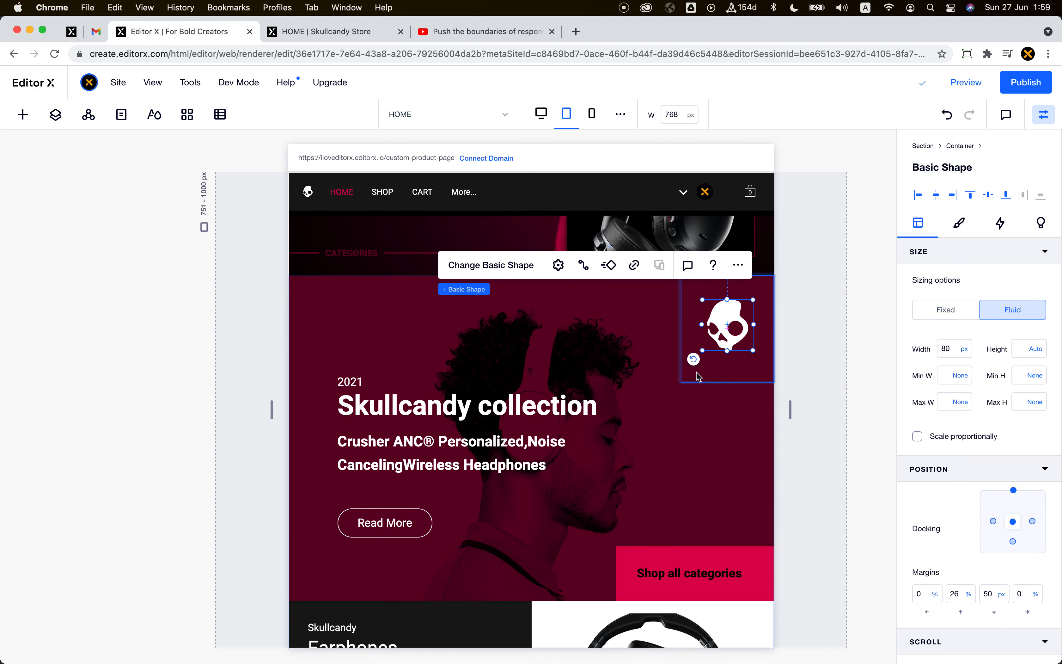
pyautogui.click(696, 372)
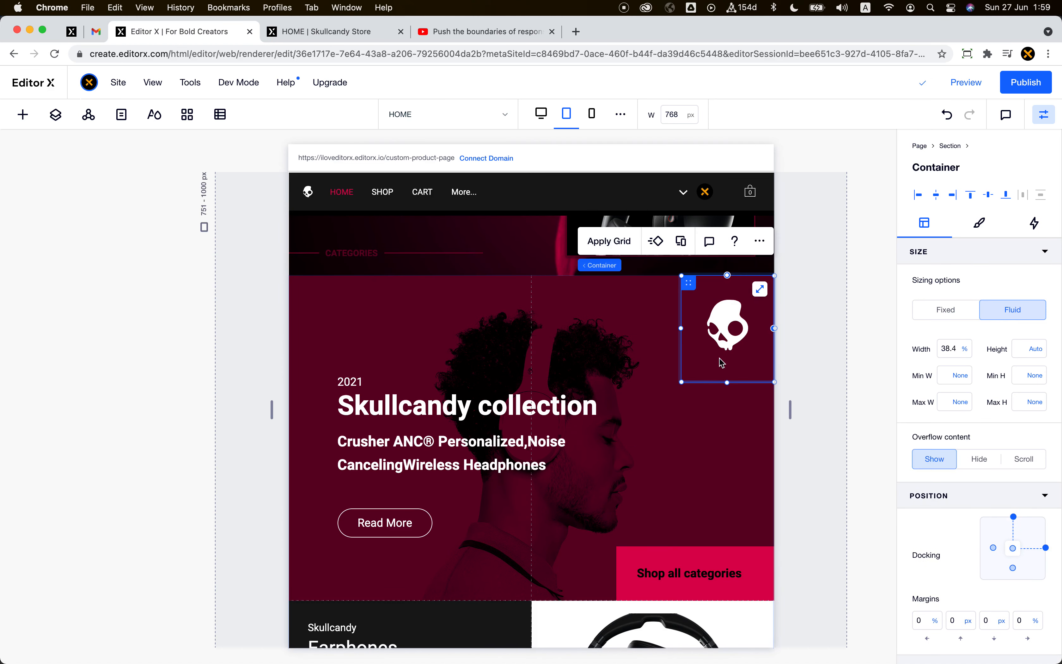
pyautogui.click(734, 336)
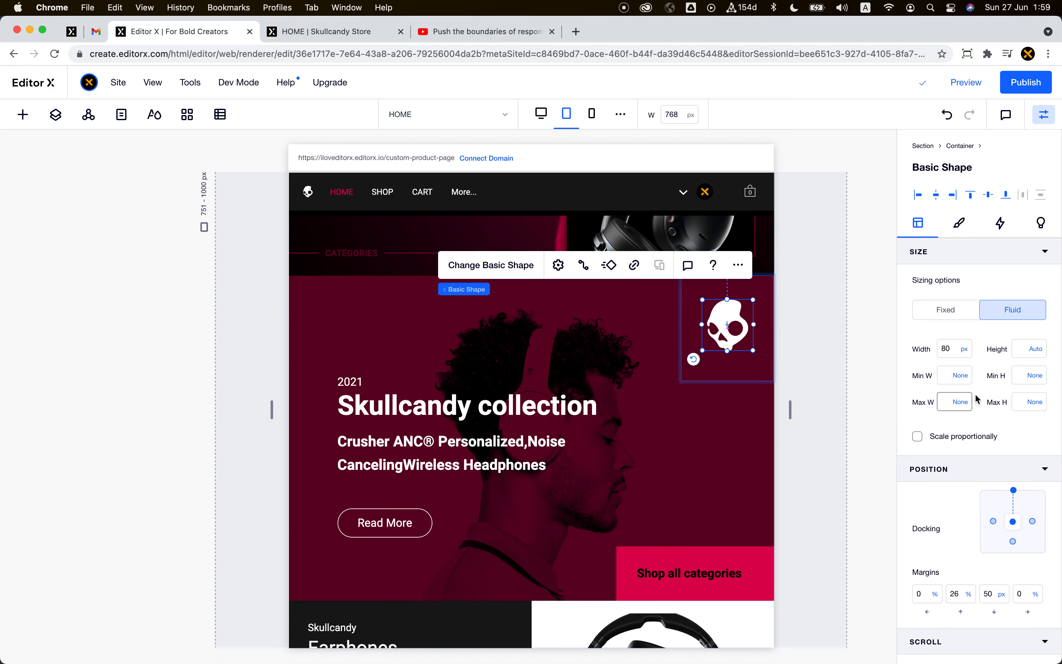
pyautogui.click(956, 353)
pyautogui.write('40')
pyautogui.press('Return')
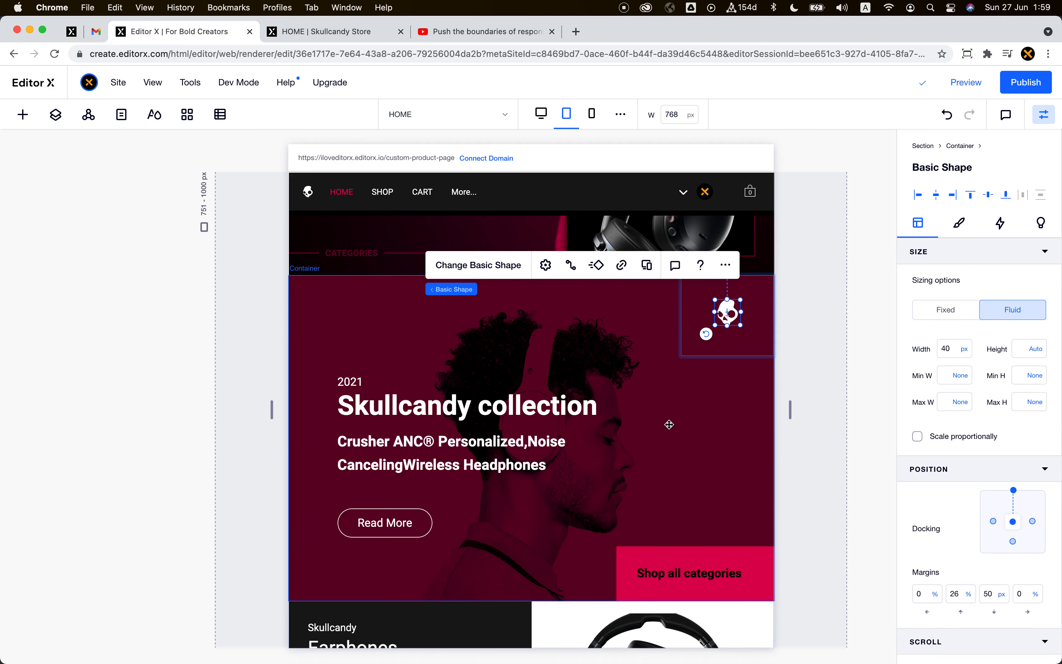
pyautogui.click(659, 431)
# Step: Open the grid of the container holding the Earphones category tiles for editing at the tablet breakpoint
pyautogui.scroll(-3, 505, 408)
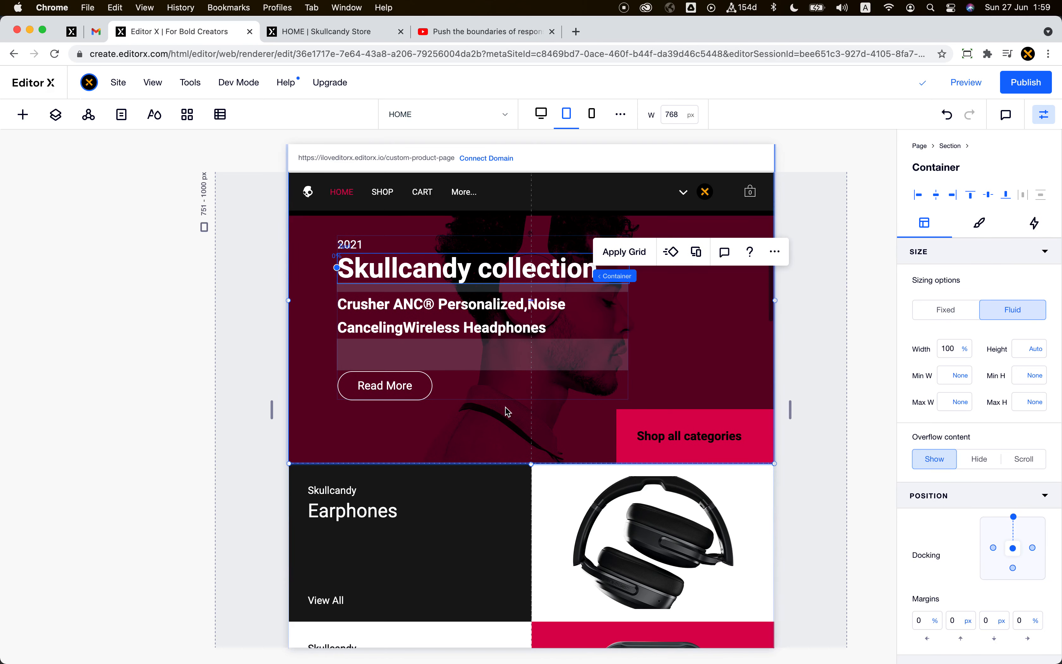
pyautogui.scroll(-9, 506, 408)
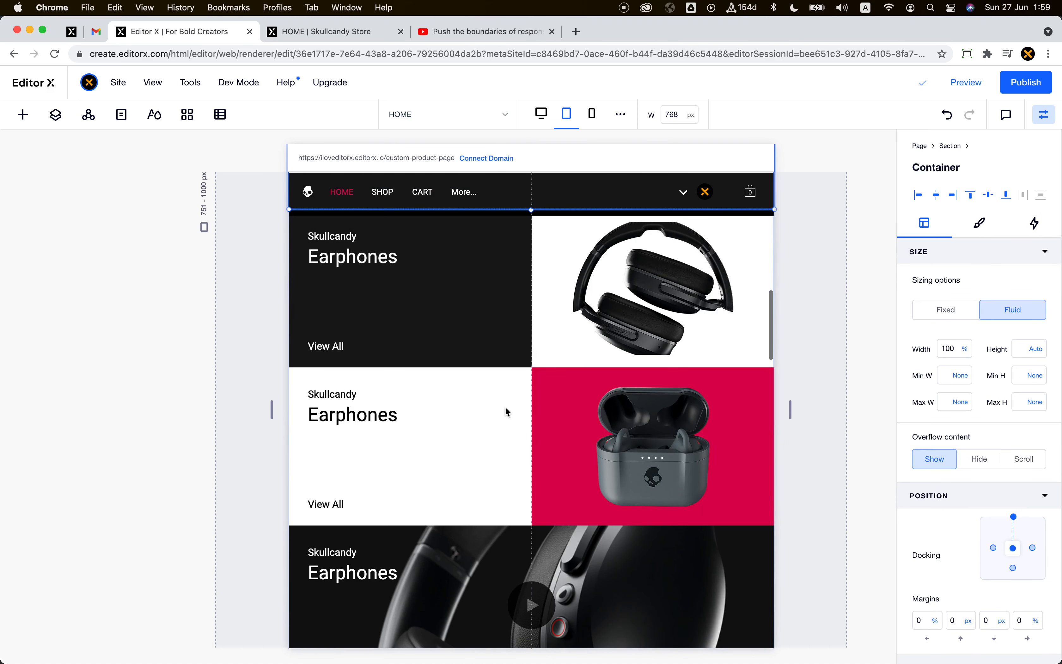
pyautogui.scroll(3, 505, 408)
pyautogui.click(505, 407)
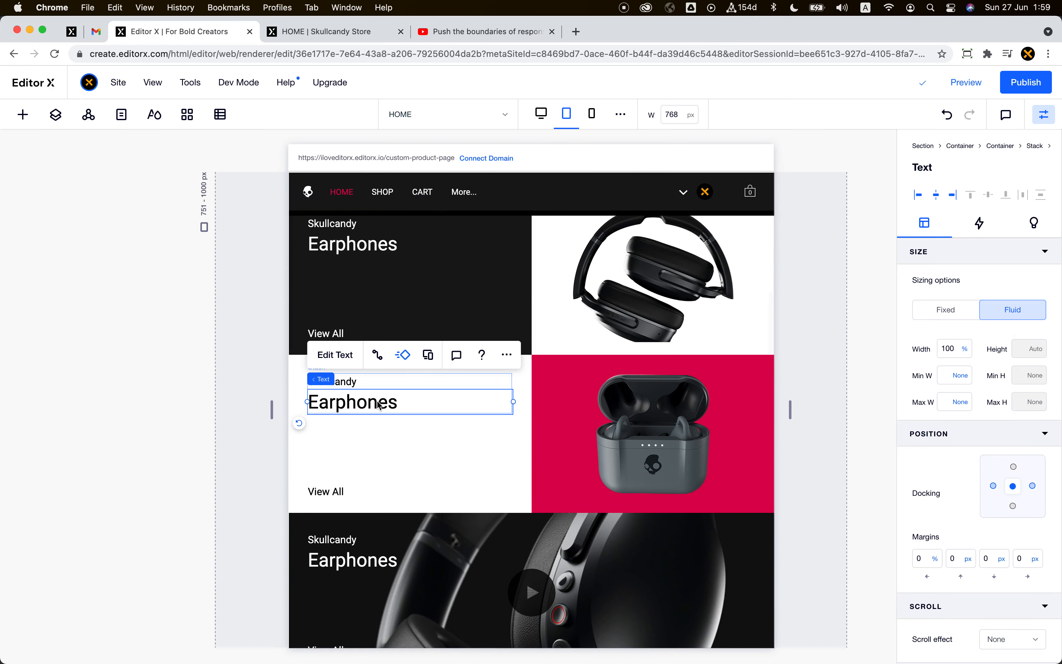
pyautogui.click(365, 487)
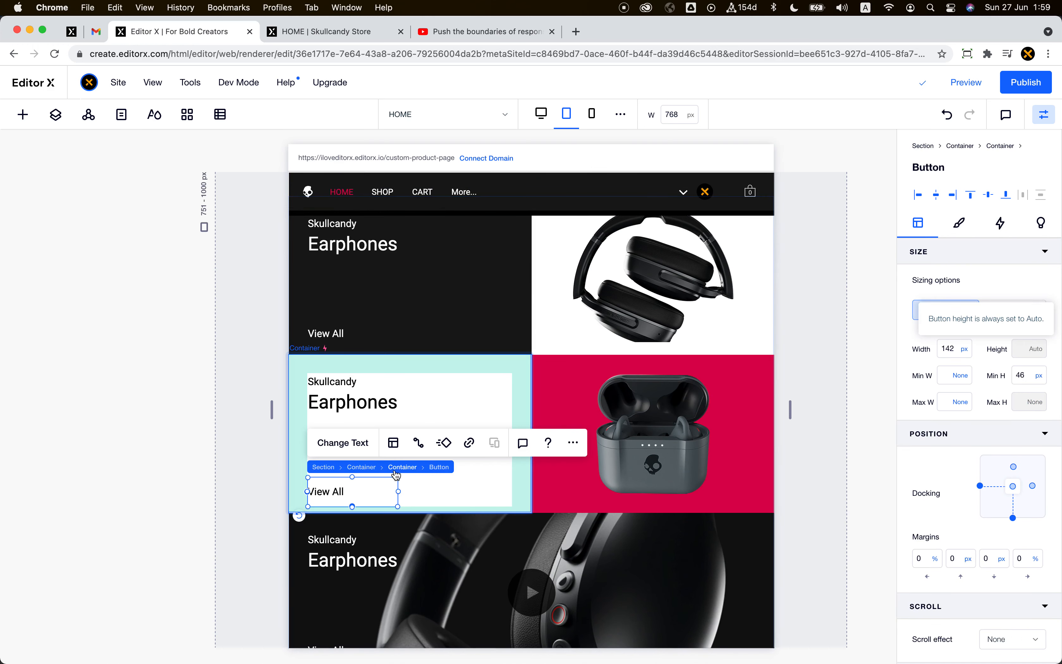
pyautogui.click(399, 470)
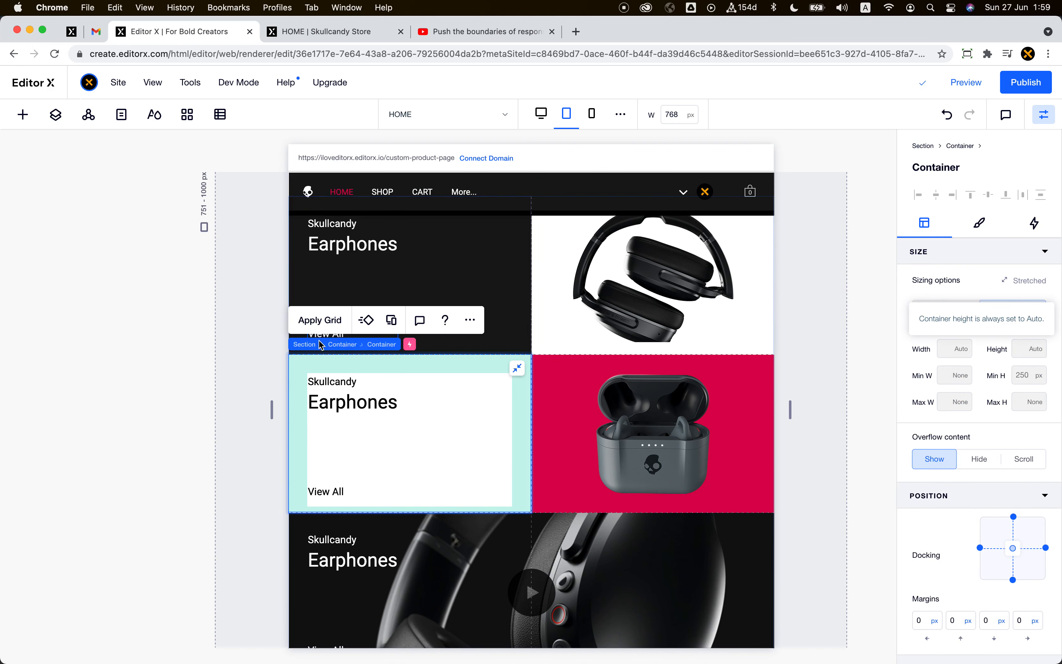
pyautogui.click(343, 348)
pyautogui.click(386, 451)
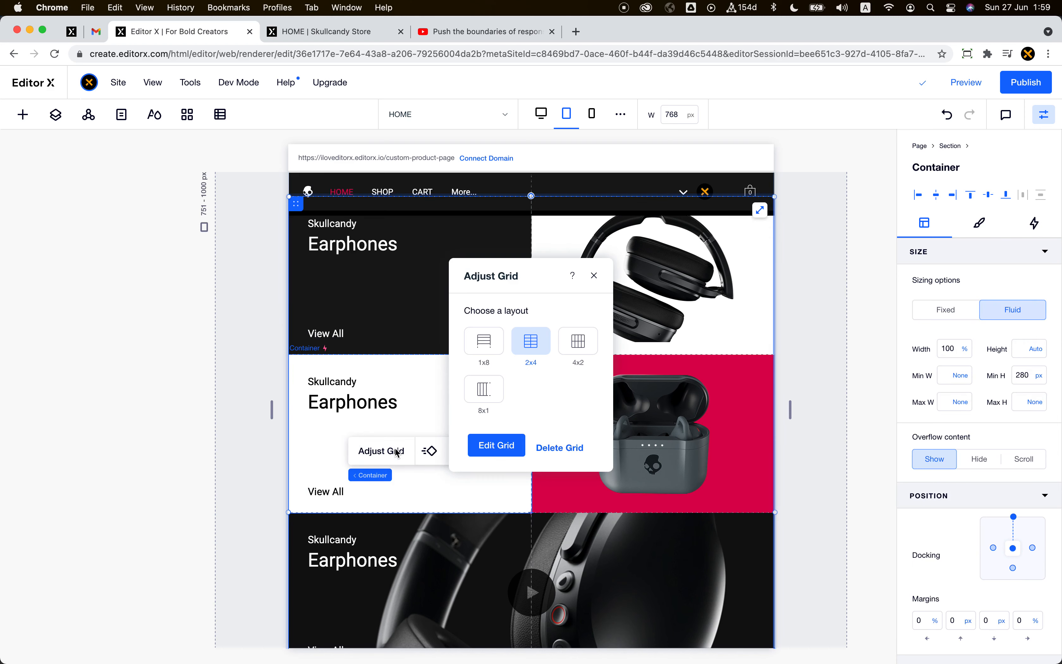
pyautogui.click(485, 455)
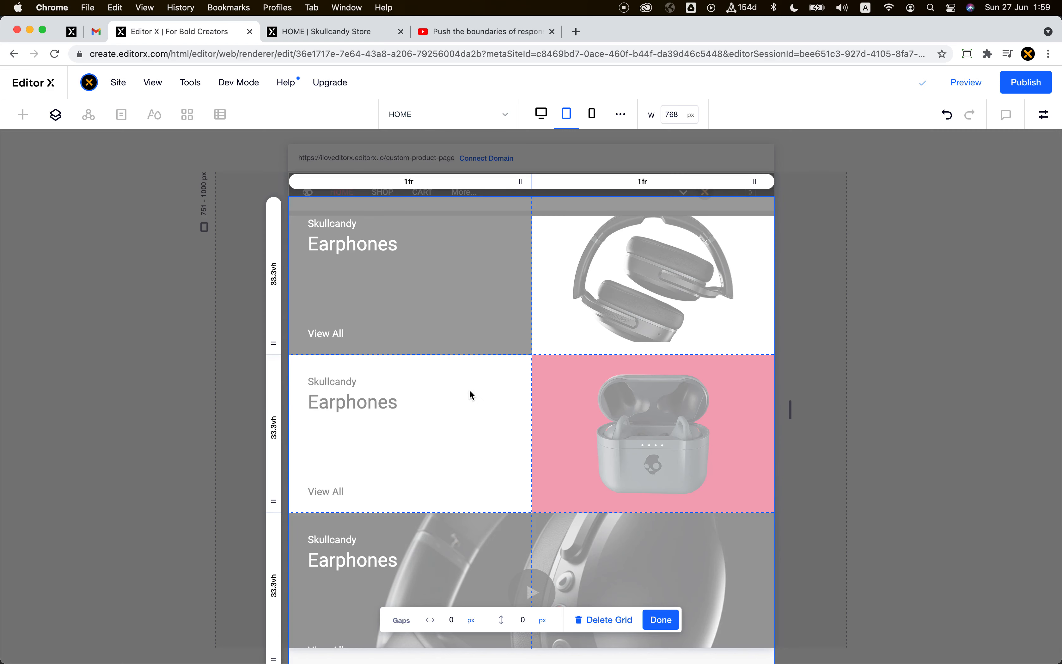
# Step: Try heights of 35 vh and 40 vh for the first row of the Earphones category grid
pyautogui.click(276, 269)
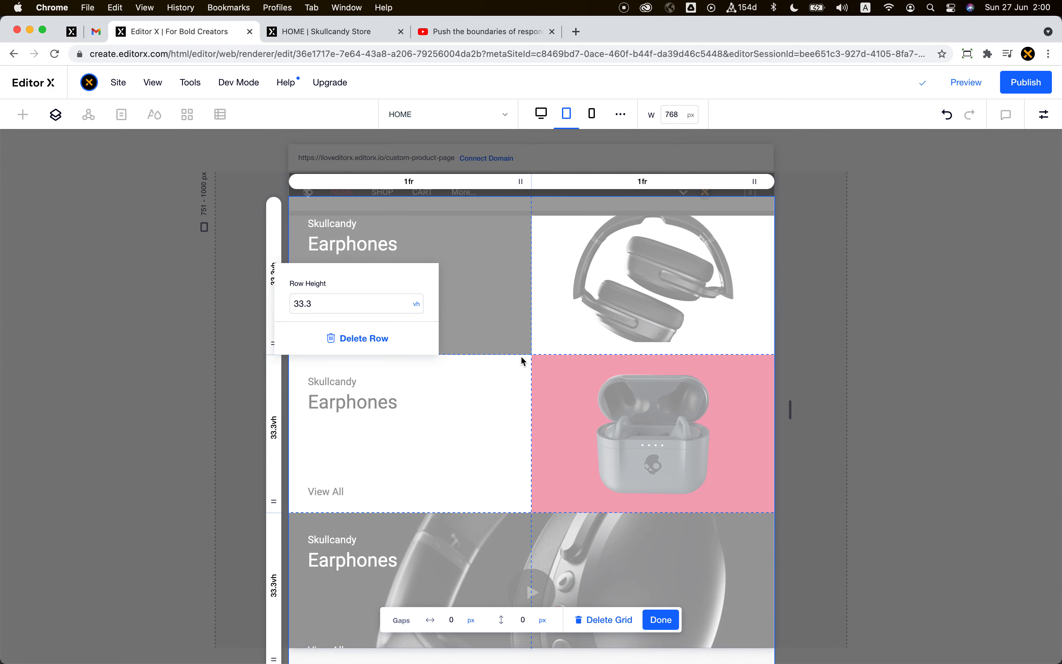
pyautogui.click(363, 313)
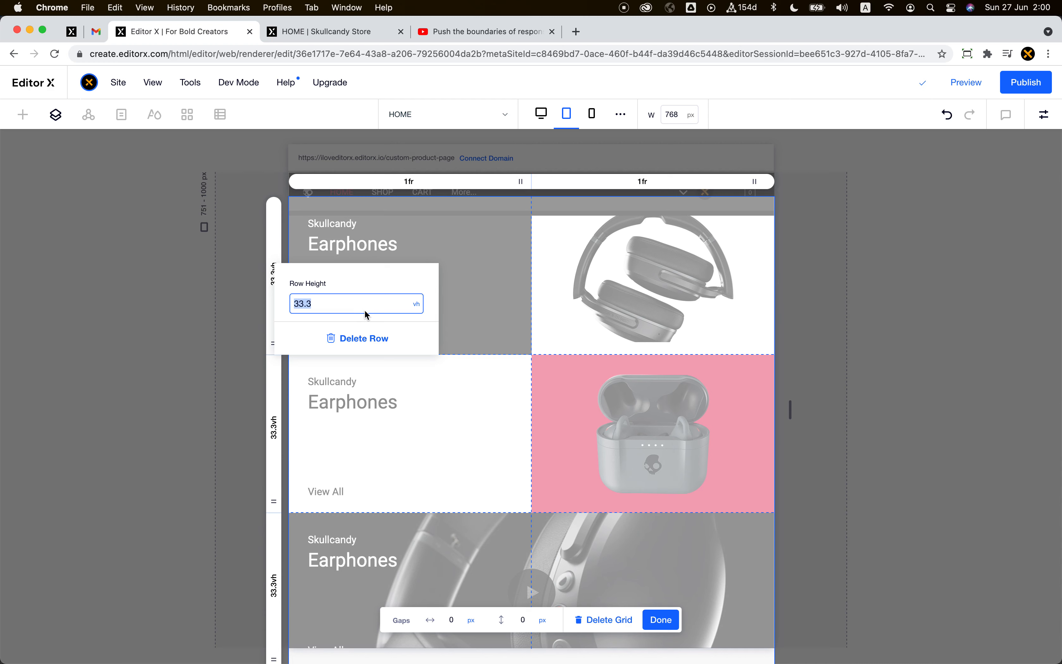
pyautogui.write('35')
pyautogui.press('Return')
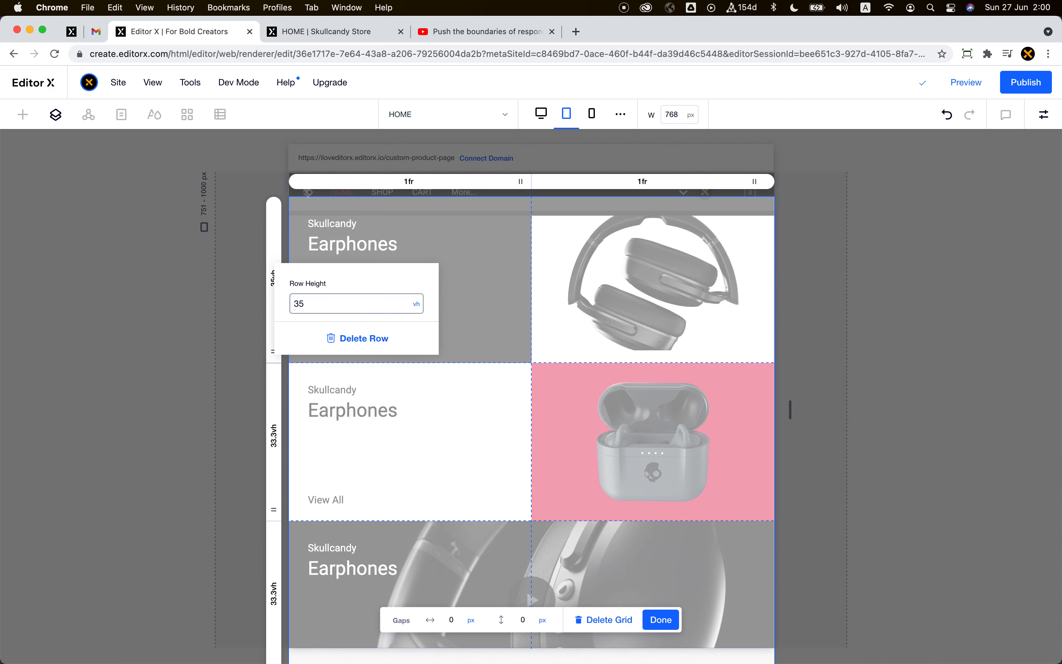
pyautogui.click(351, 304)
pyautogui.press('Return')
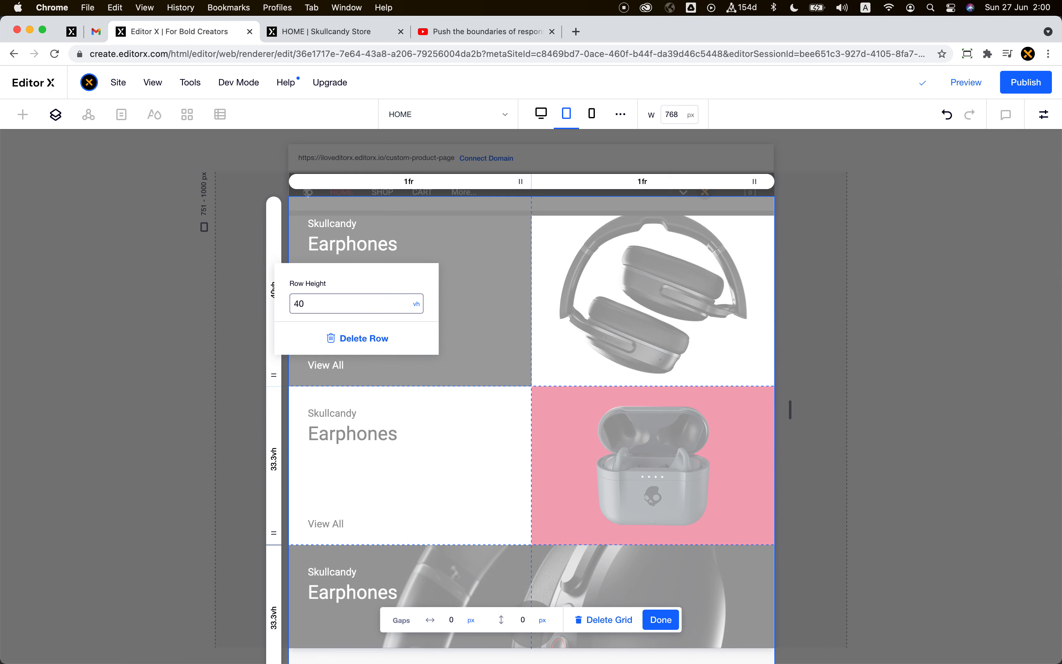
pyautogui.click(457, 383)
pyautogui.scroll(2, 347, 431)
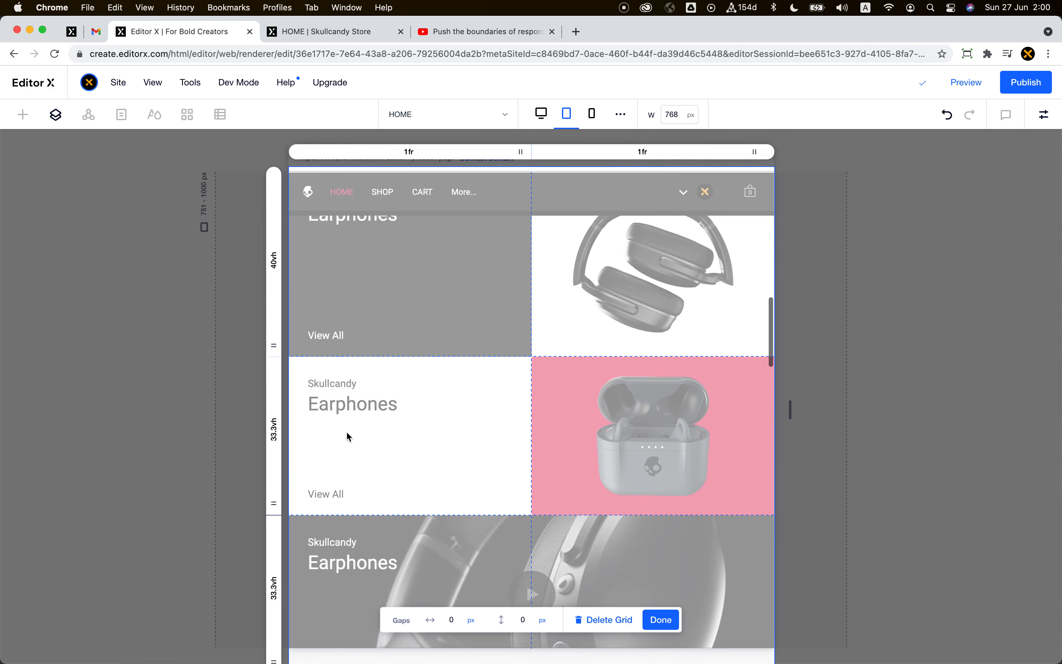
# Step: Set the height of the category grid's first row to 35 vh
pyautogui.click(274, 340)
pyautogui.click(322, 376)
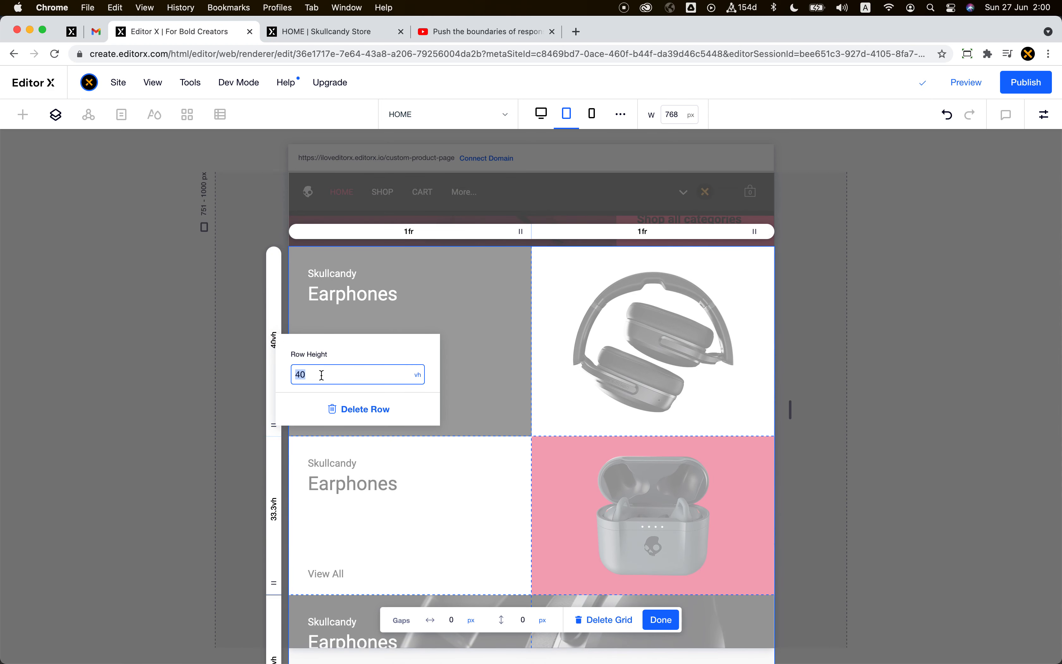
pyautogui.write('35')
pyautogui.press('Return')
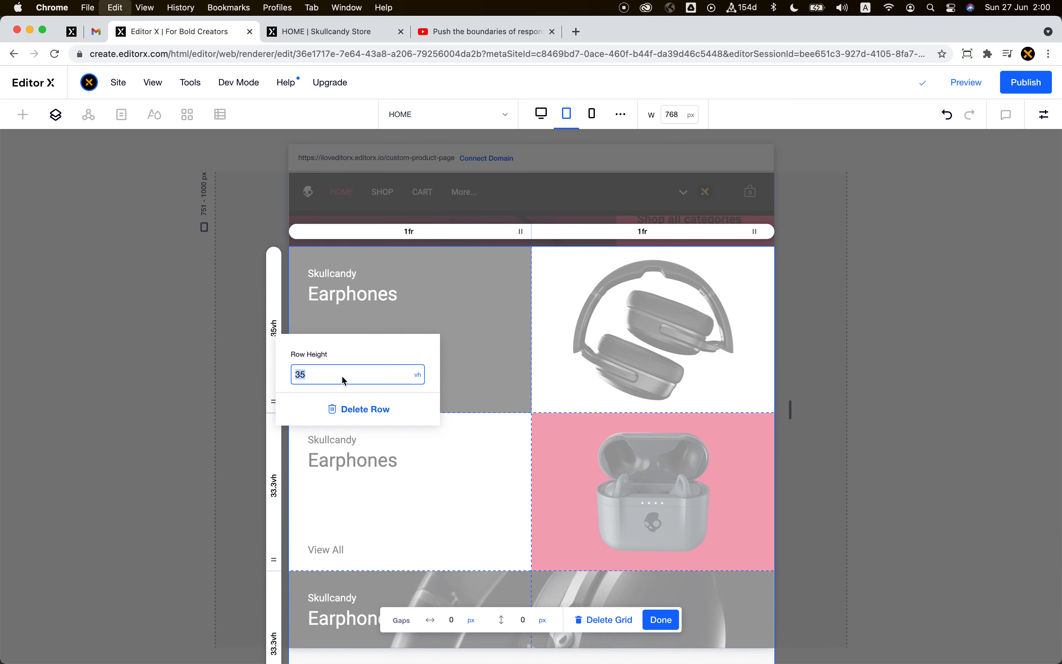
pyautogui.click(373, 509)
pyautogui.click(277, 487)
pyautogui.click(340, 436)
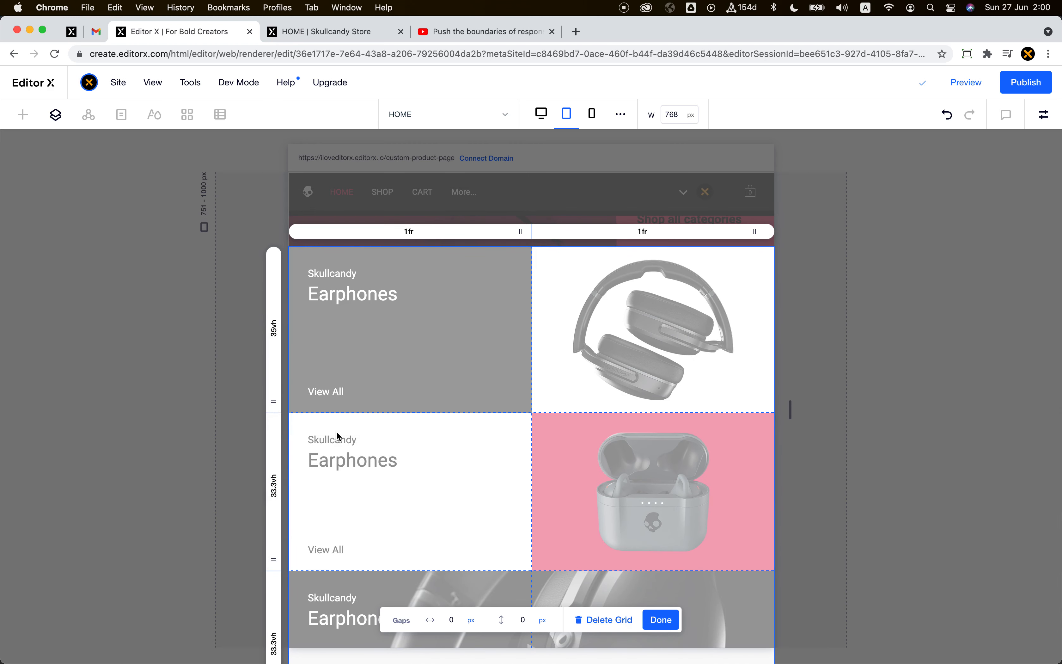
# Step: Restore the first row's height to 33.3 vh to match the other rows and finish editing the grid
pyautogui.click(274, 328)
pyautogui.click(340, 351)
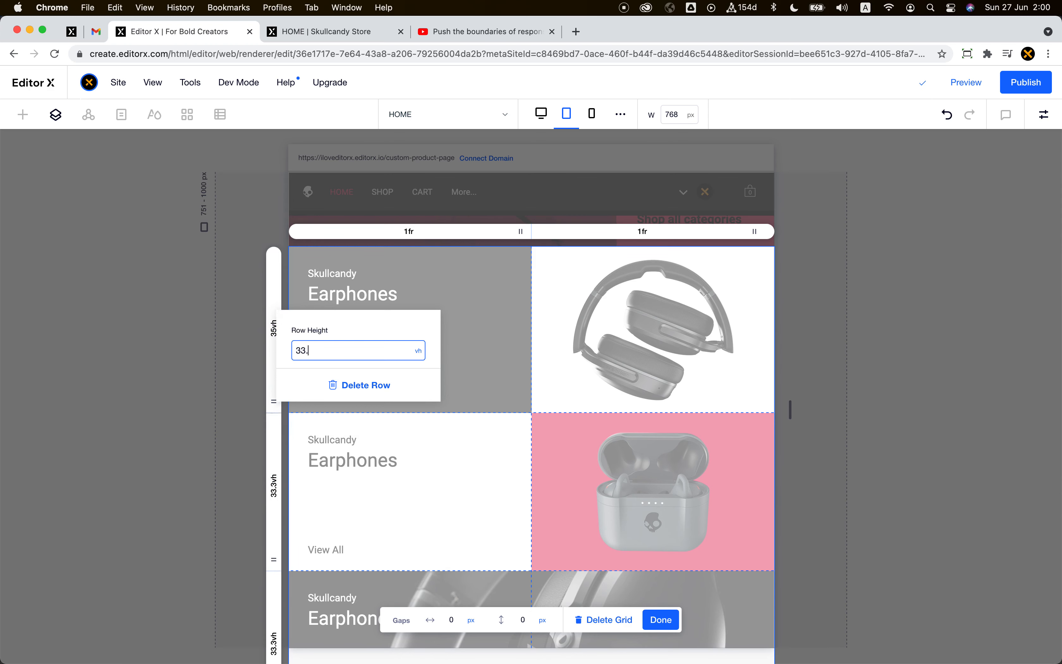
pyautogui.press('Return')
pyautogui.click(562, 439)
pyautogui.scroll(-8, 562, 439)
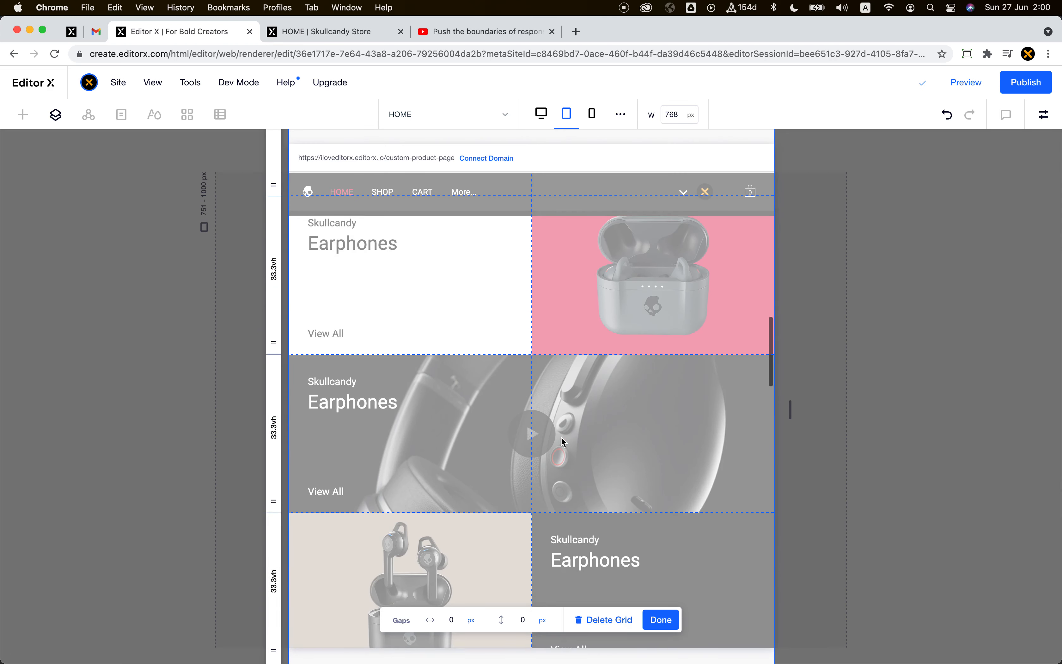
pyautogui.click(662, 620)
# Step: Set the top margin of the Skullcandy collection text stack to 10%
pyautogui.scroll(10, 656, 600)
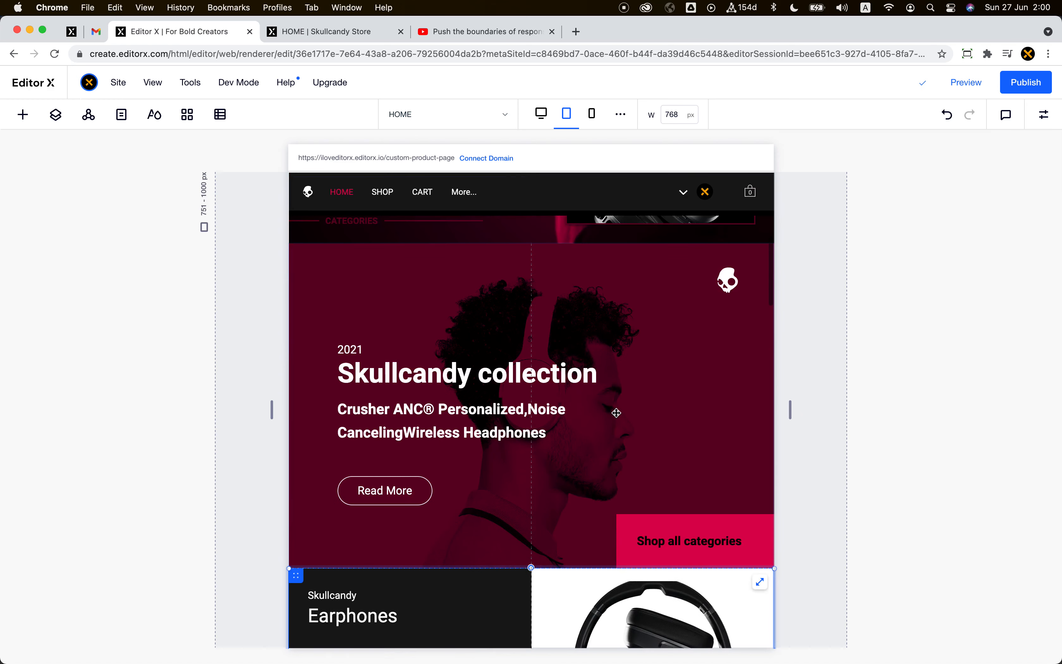
pyautogui.scroll(3, 616, 412)
pyautogui.scroll(-3, 616, 412)
pyautogui.click(498, 468)
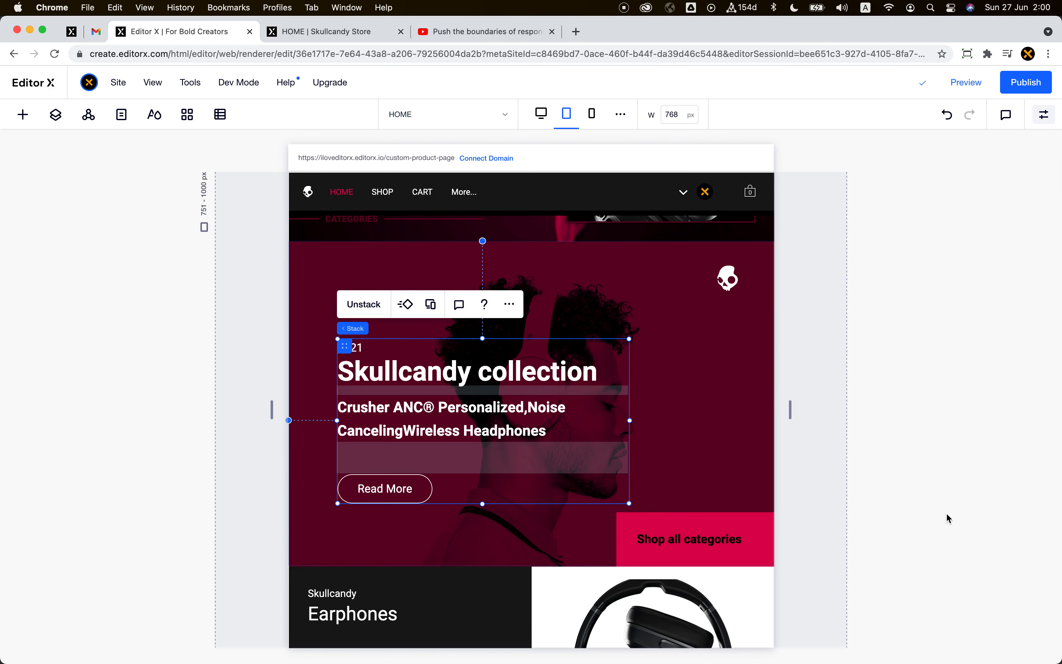
pyautogui.click(956, 558)
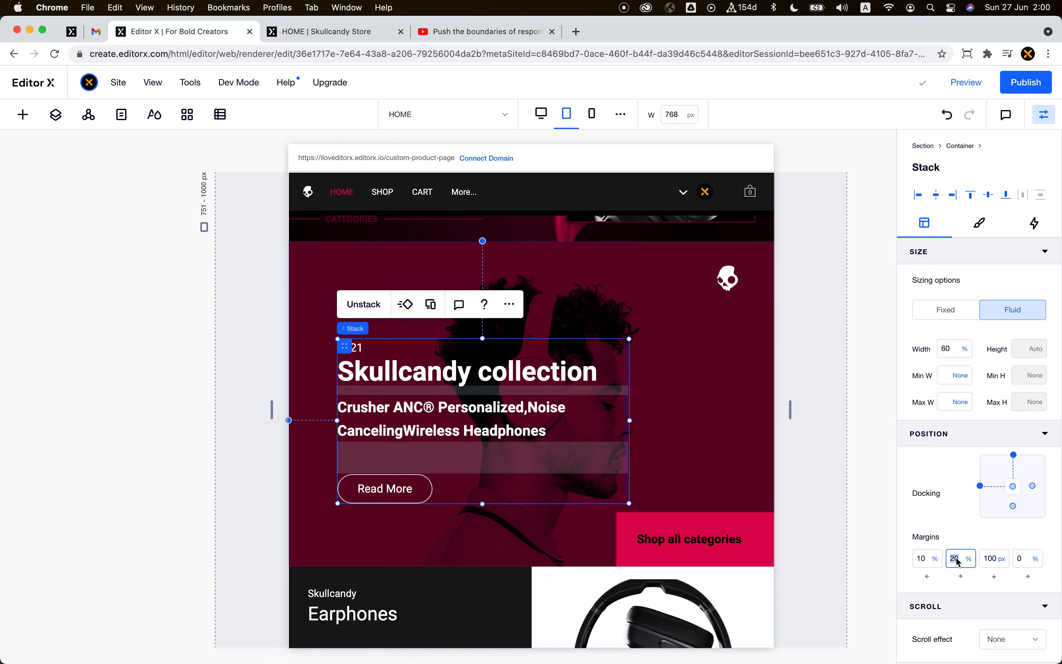
pyautogui.write('10')
pyautogui.press('Return')
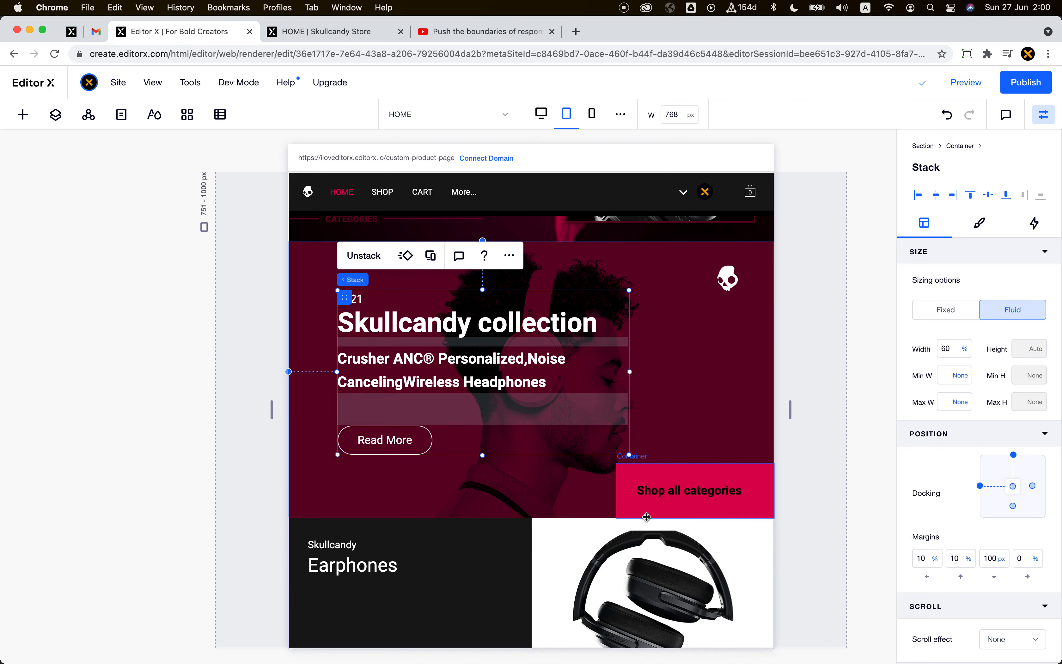
pyautogui.click(540, 517)
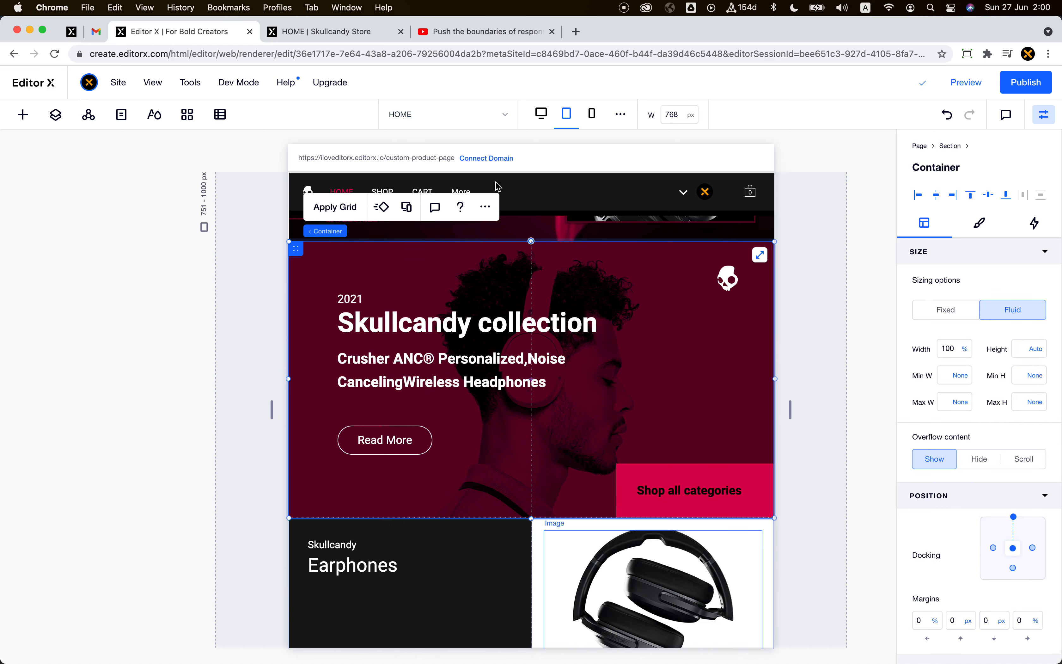
# Step: Switch to the mobile breakpoint and review the layout of the Skullcandy collection container
pyautogui.click(591, 114)
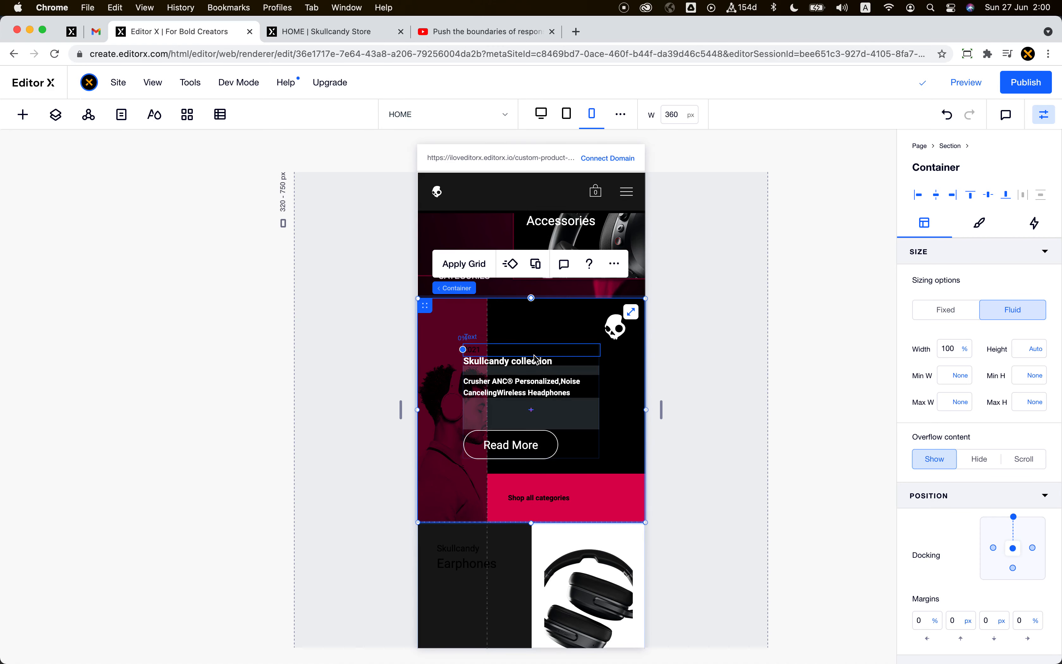
pyautogui.scroll(2, 551, 401)
pyautogui.scroll(-1, 551, 402)
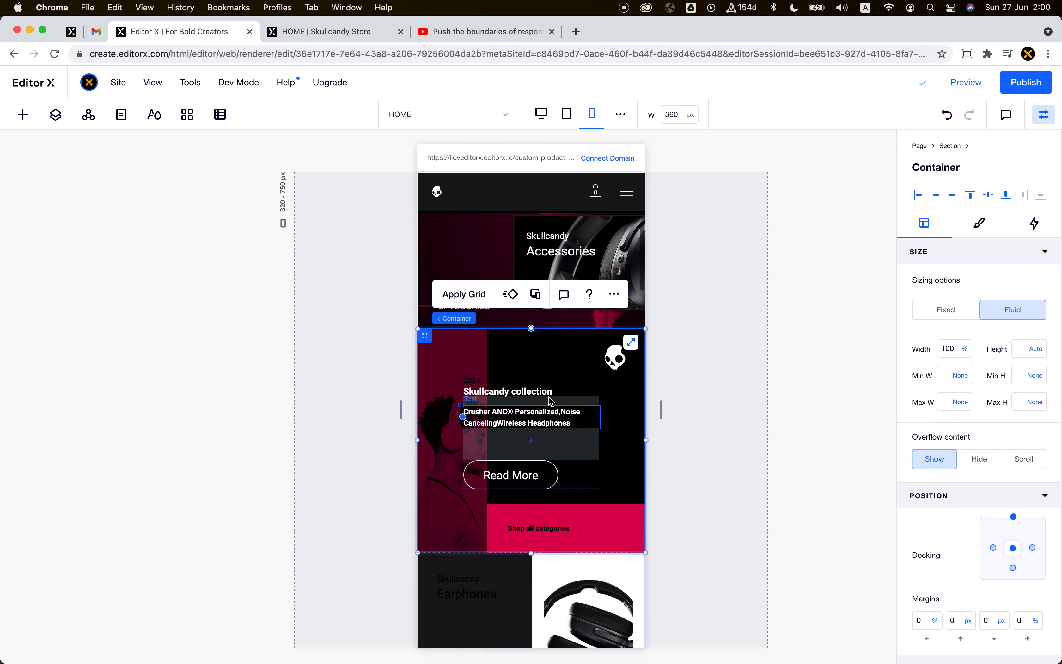
pyautogui.scroll(-1, 550, 401)
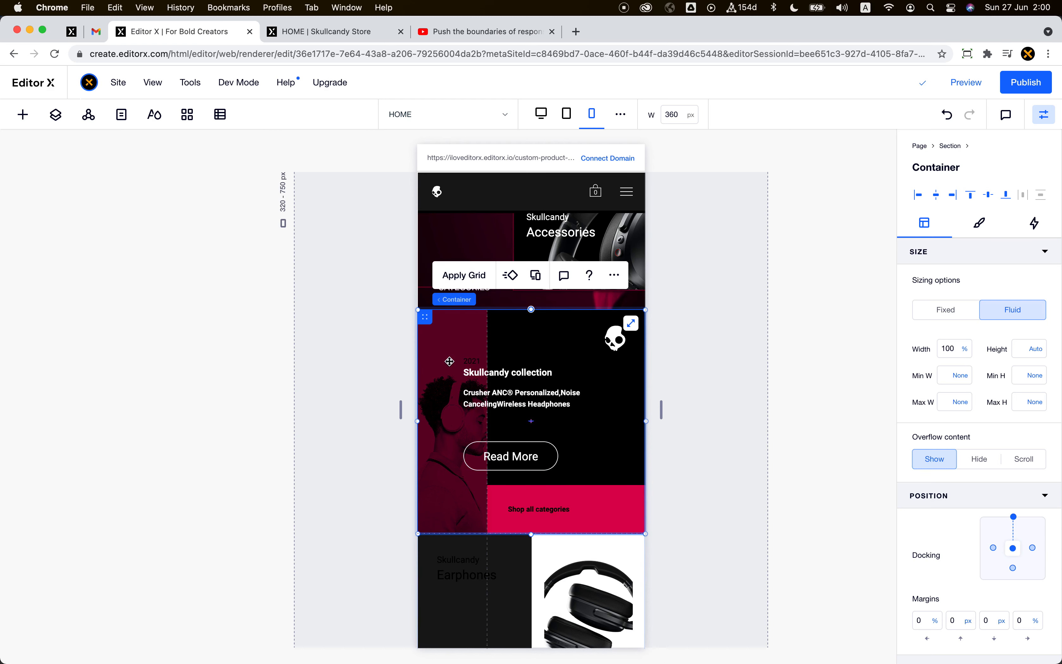
# Step: Extend the Skullcandy collection container's background image across both columns by setting its grid area column end to 3
pyautogui.moveTo(464, 302)
pyautogui.rightClick(451, 499)
pyautogui.moveTo(519, 102)
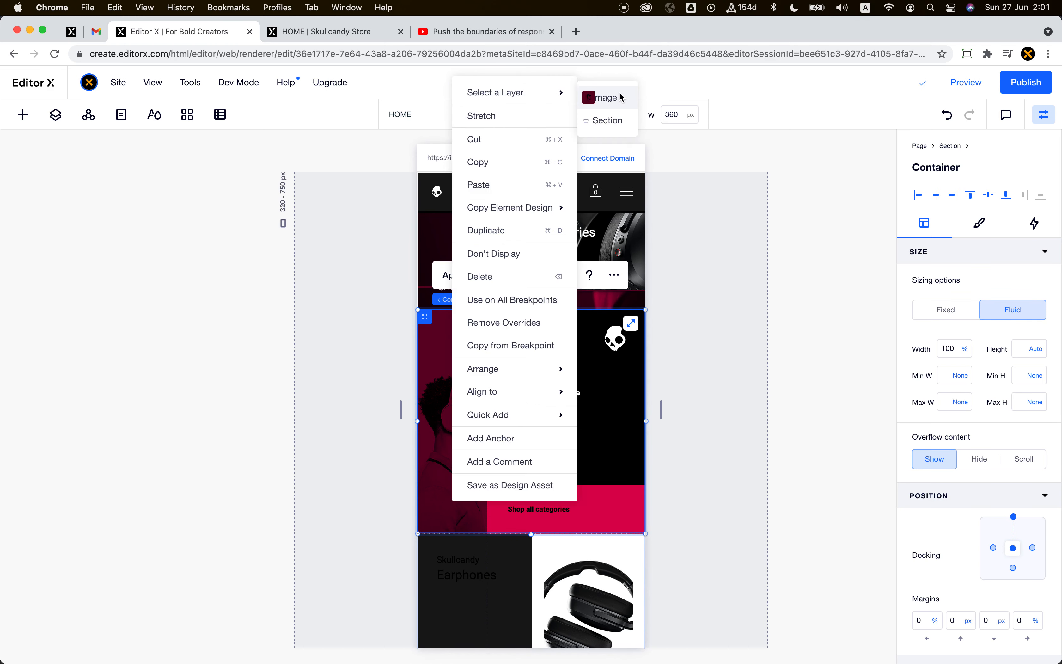
pyautogui.click(604, 97)
pyautogui.scroll(-5, 966, 439)
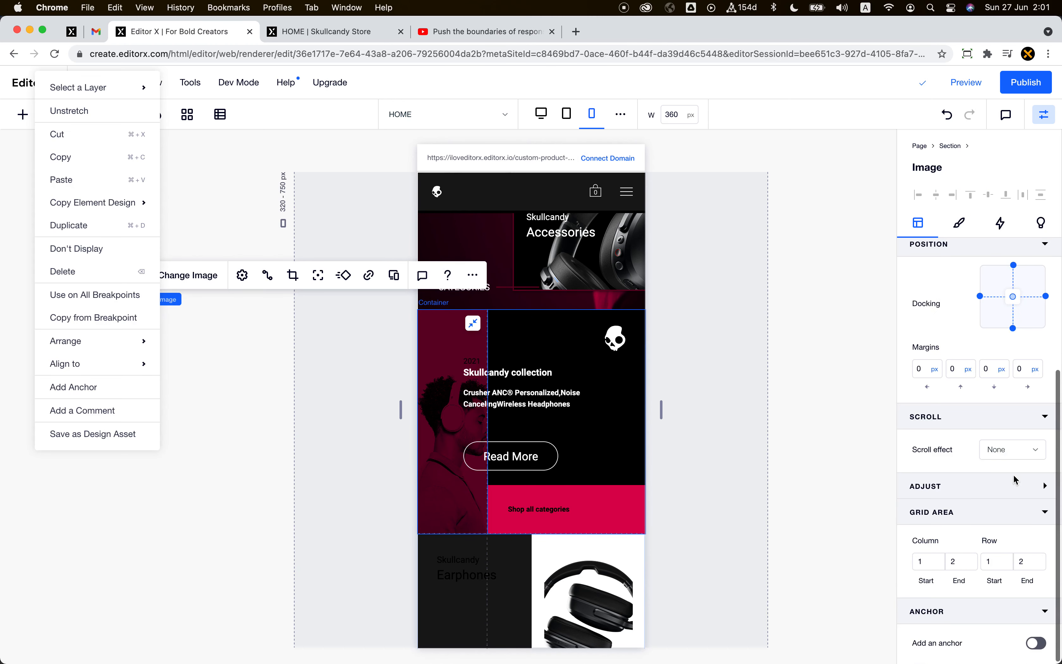
pyautogui.click(962, 559)
pyautogui.write('3')
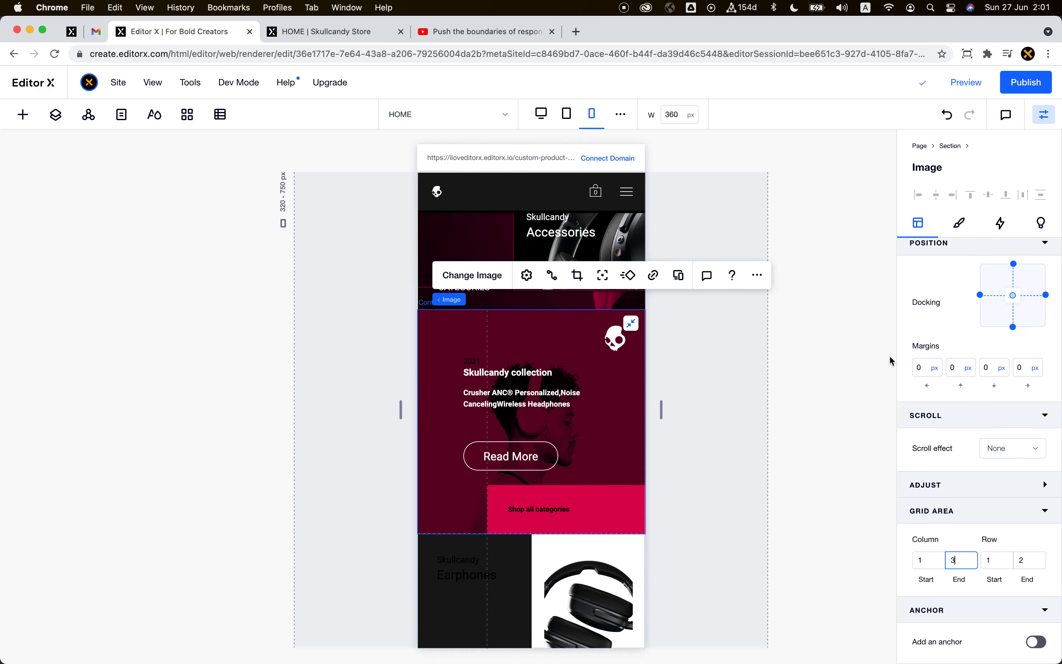
# Step: Set the height of the Skullcandy collection container to 60 vh at the mobile breakpoint
pyautogui.scroll(5, 1017, 266)
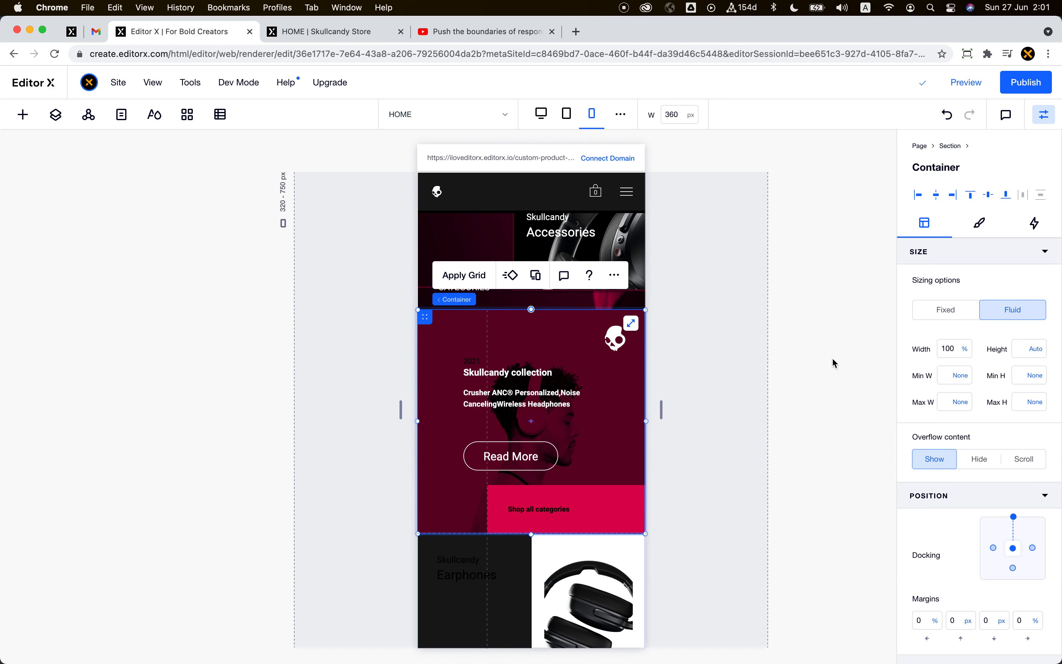
pyautogui.click(1027, 352)
pyautogui.write('60vh')
pyautogui.press('Return')
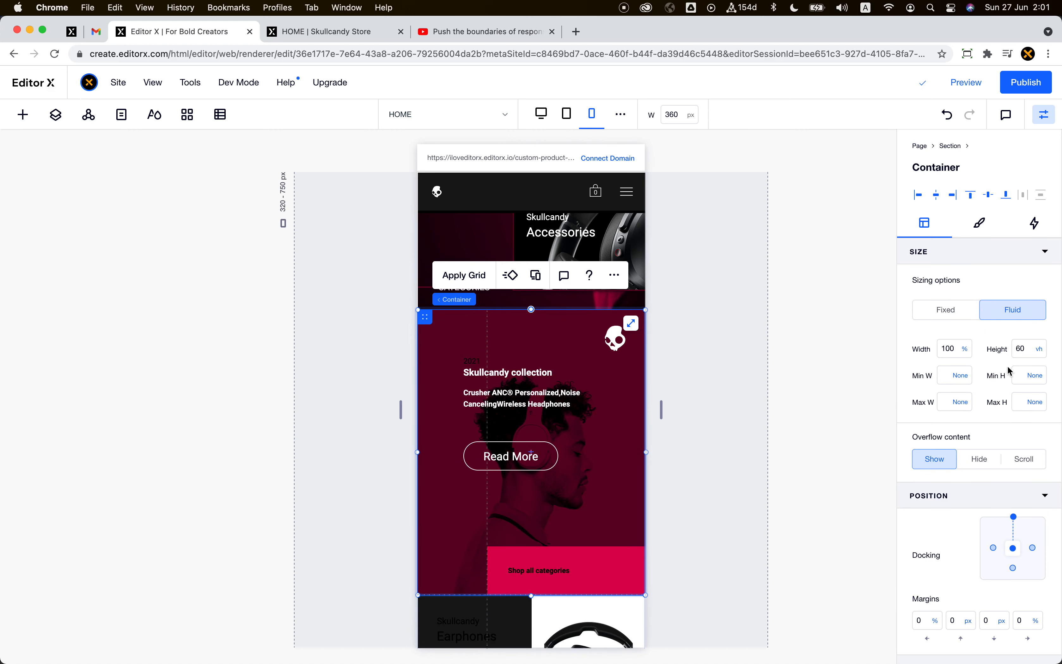
# Step: Set the width of the Skullcandy collection text stack to 80%
pyautogui.click(520, 375)
pyautogui.click(423, 333)
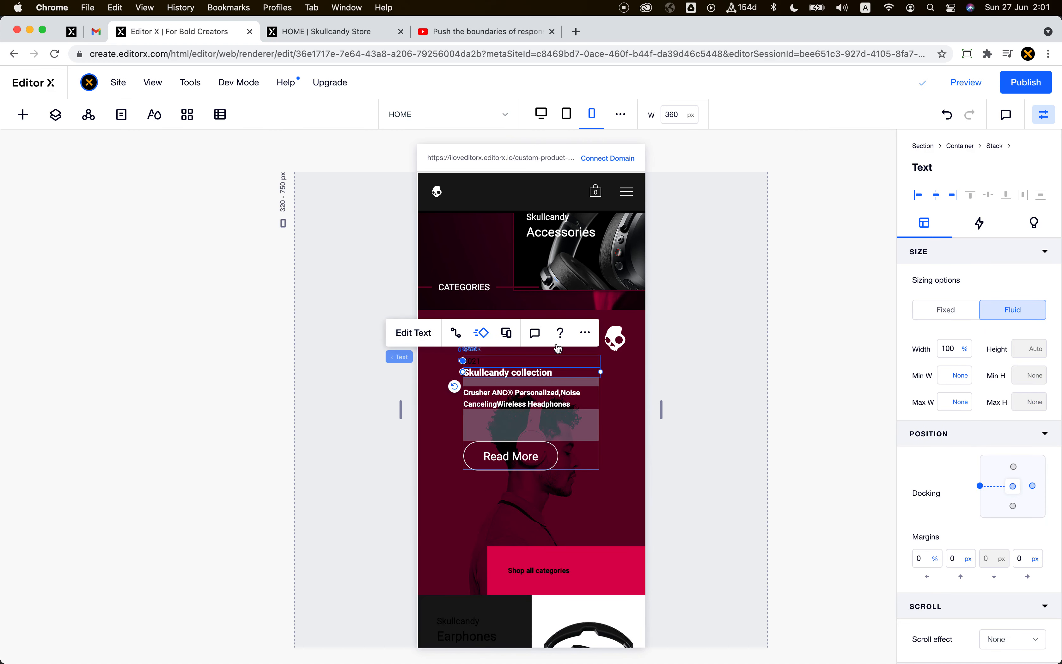
pyautogui.click(561, 431)
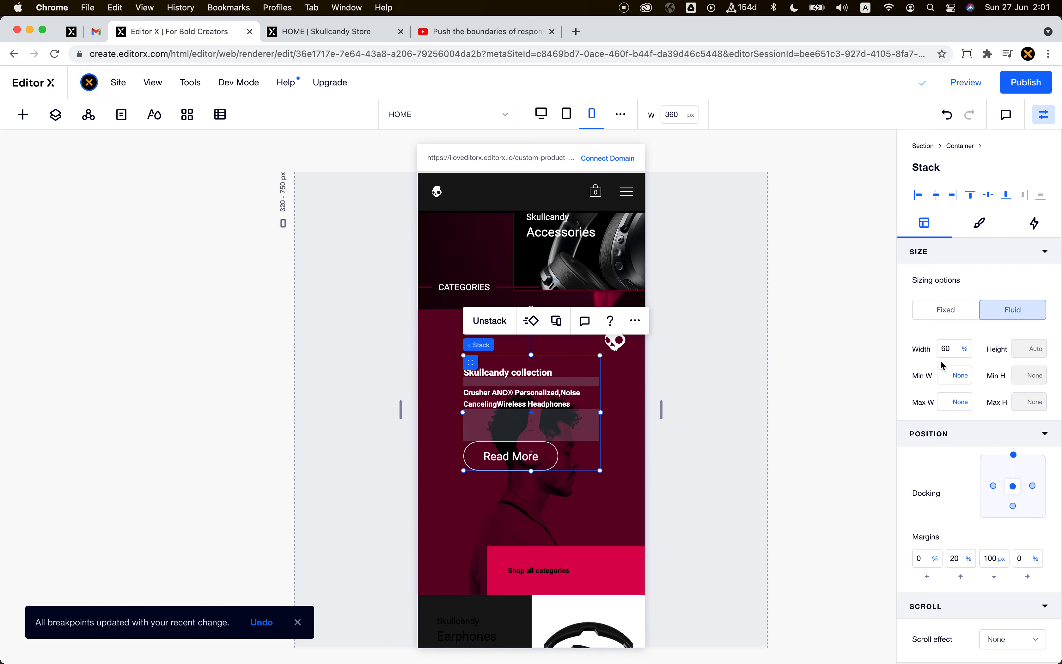
pyautogui.click(956, 357)
pyautogui.write('80')
pyautogui.press('Return')
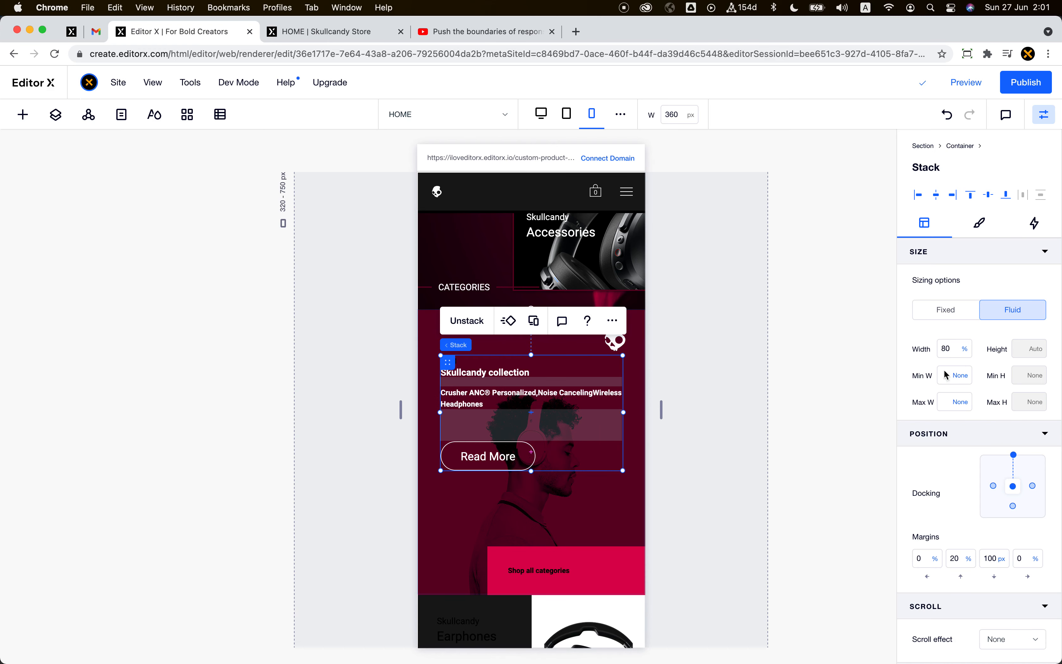
# Step: Turn off text scaling for the Skullcandy collection heading and set its font size to 42
pyautogui.click(526, 373)
pyautogui.click(474, 333)
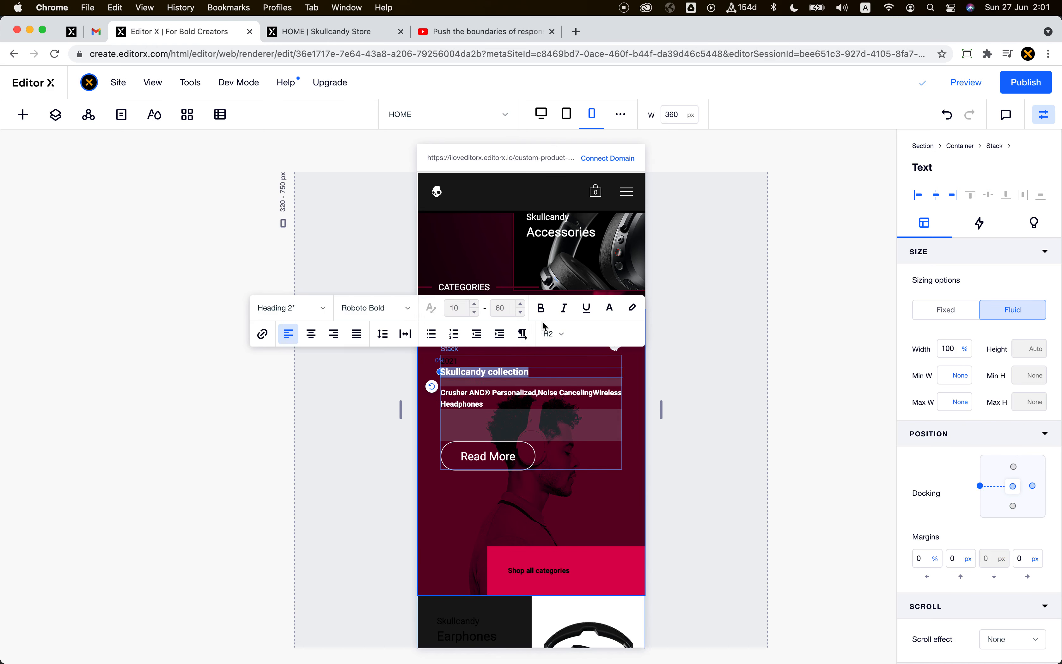
pyautogui.click(432, 310)
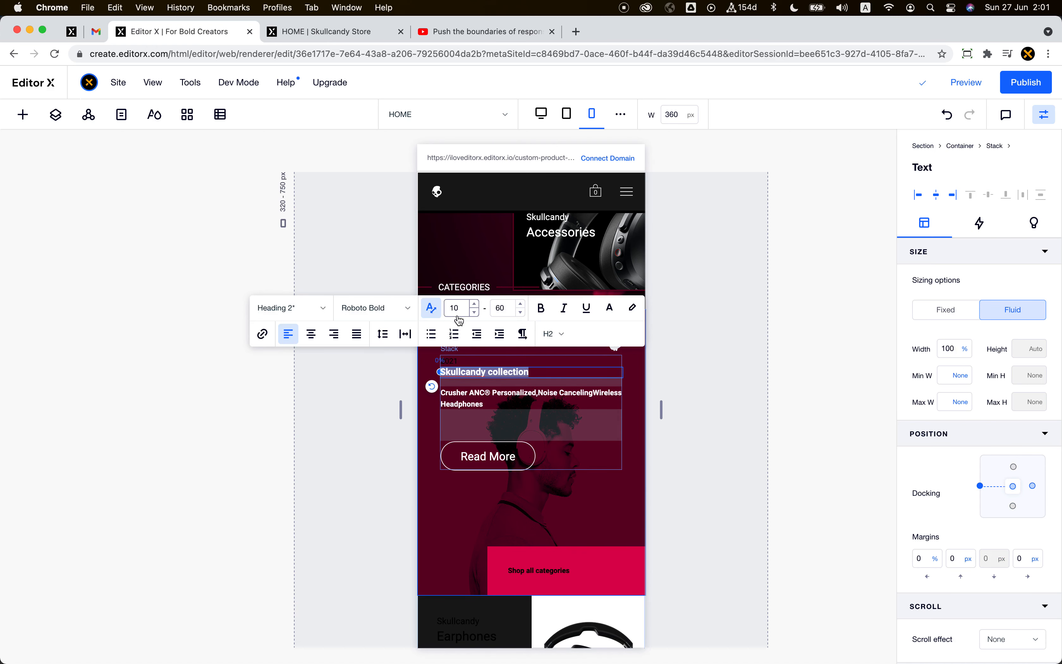
pyautogui.click(431, 308)
pyautogui.click(461, 309)
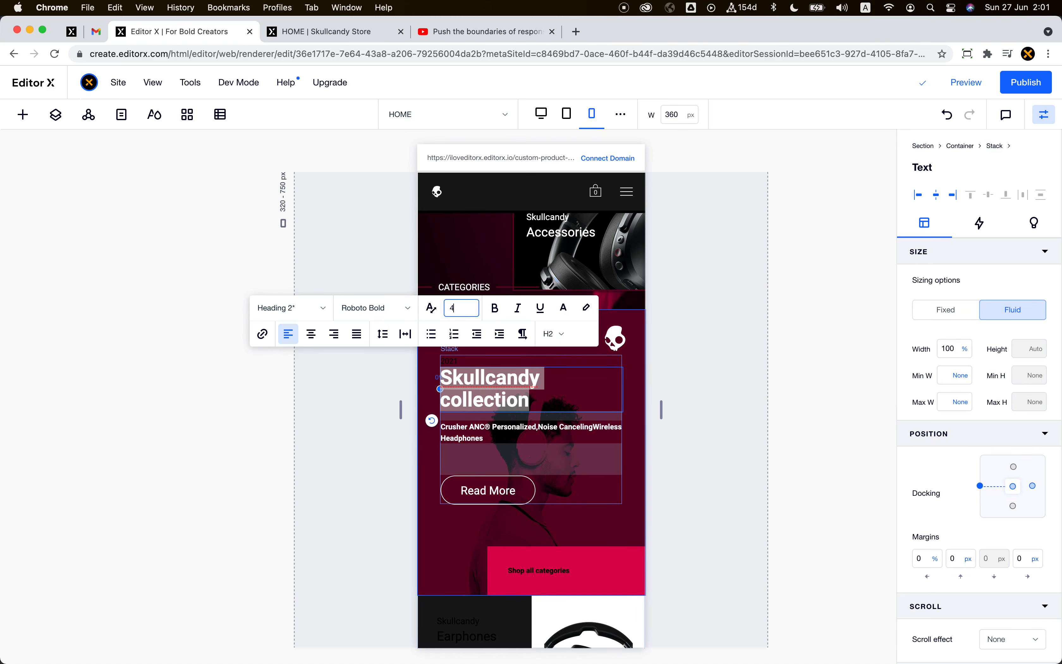
pyautogui.press('Return')
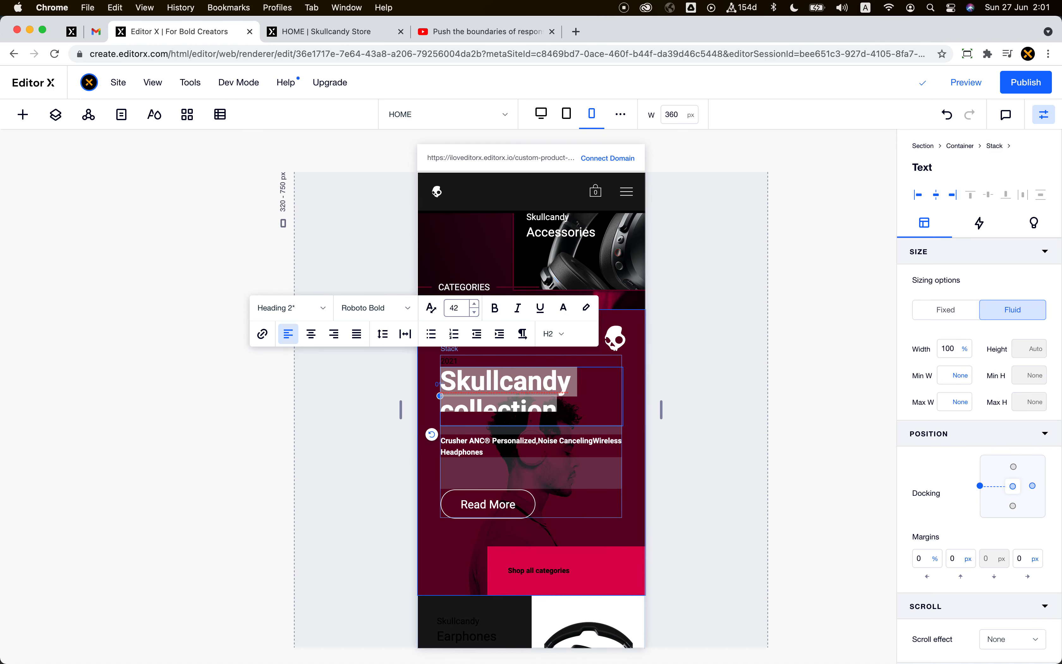
# Step: Set the font size of the Crusher ANC description below the Skullcandy collection heading to 18
pyautogui.click(544, 444)
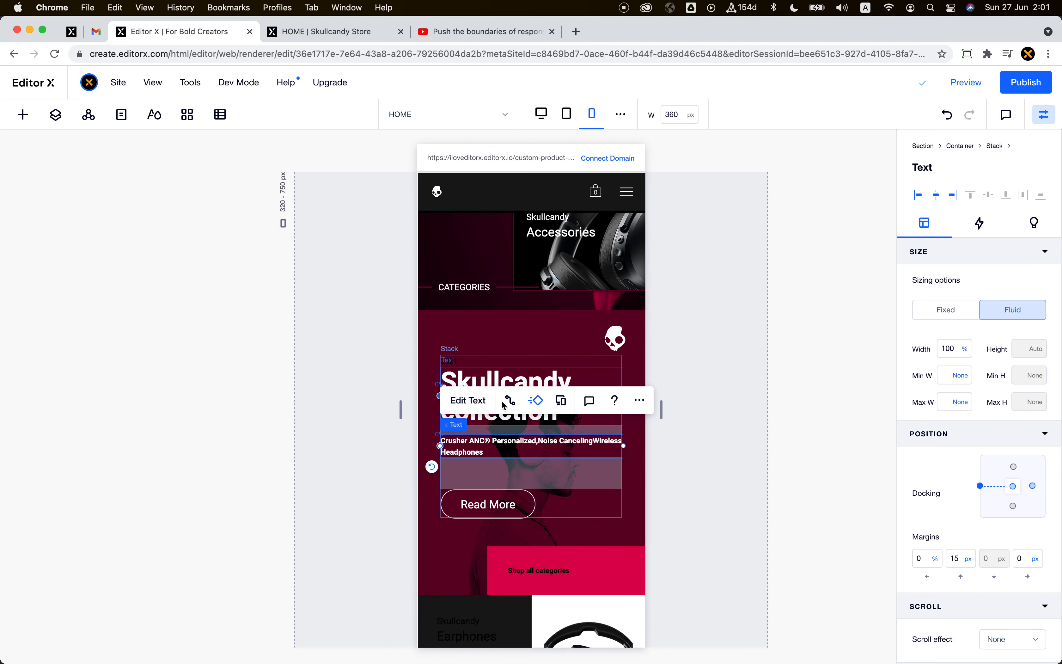
pyautogui.click(468, 400)
pyautogui.click(468, 383)
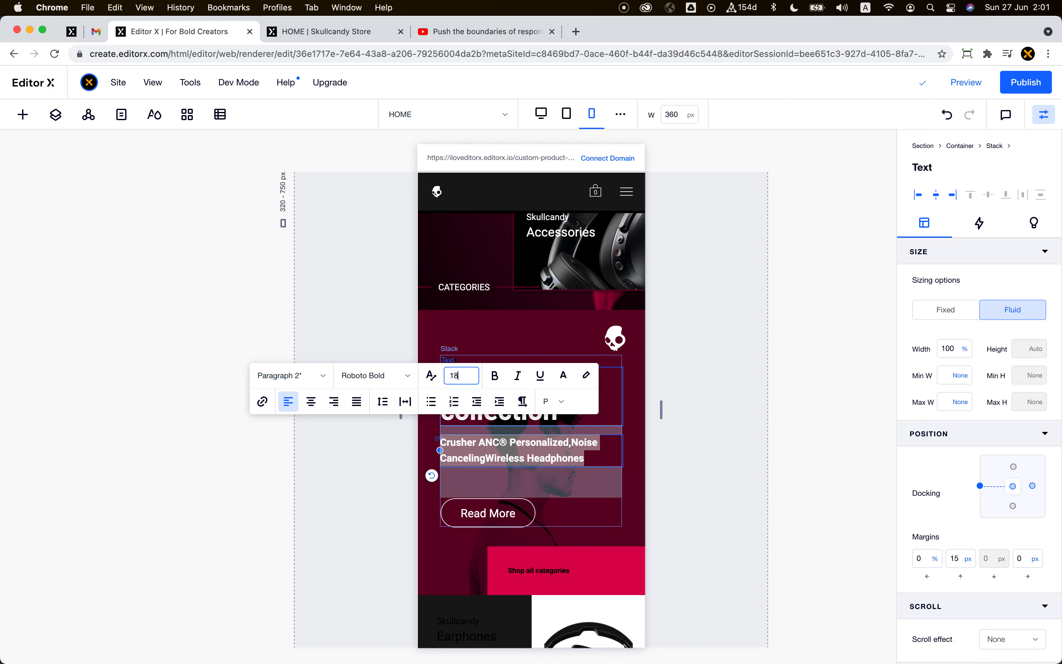
pyautogui.write('18')
pyautogui.press('Return')
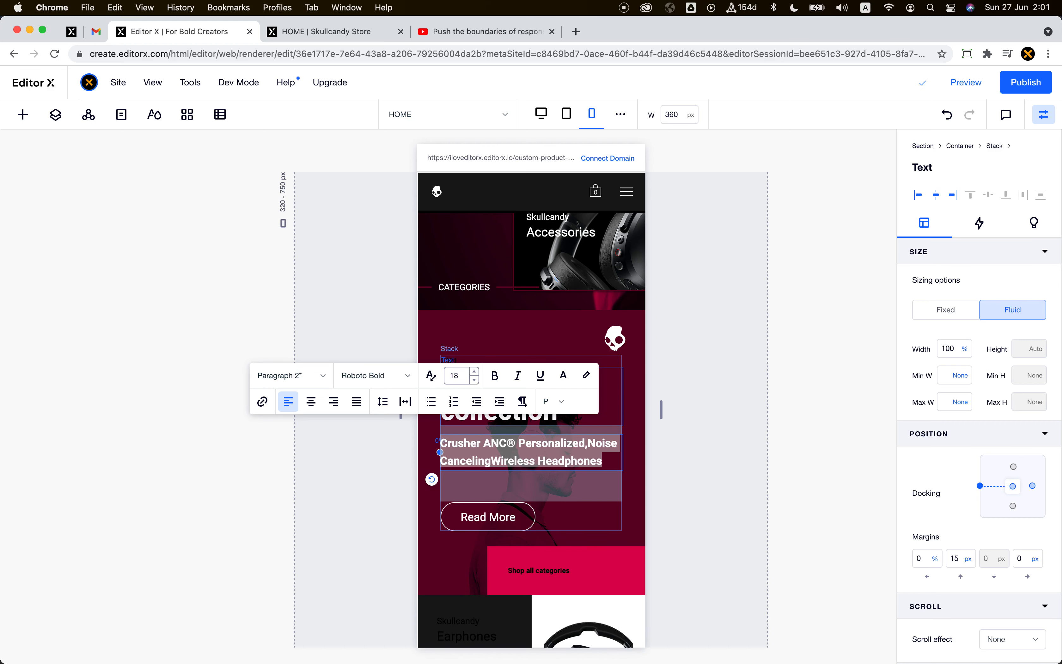
# Step: Set the minimum font size of the 2021 text above the heading to 16 and colour it white
pyautogui.click(515, 343)
pyautogui.click(483, 361)
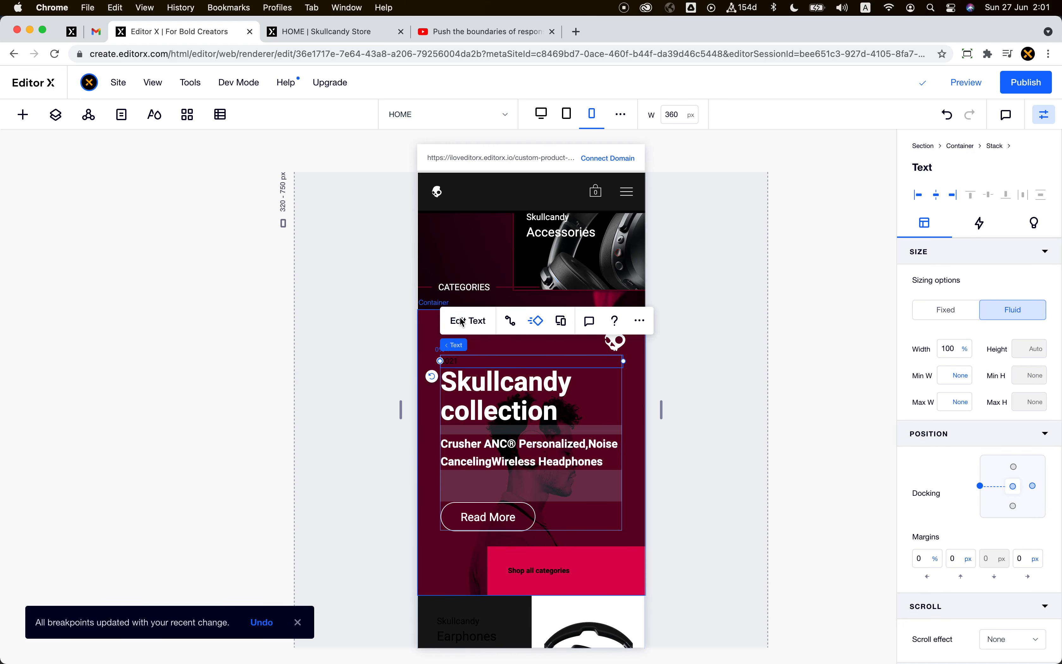
pyautogui.click(463, 321)
pyautogui.click(478, 298)
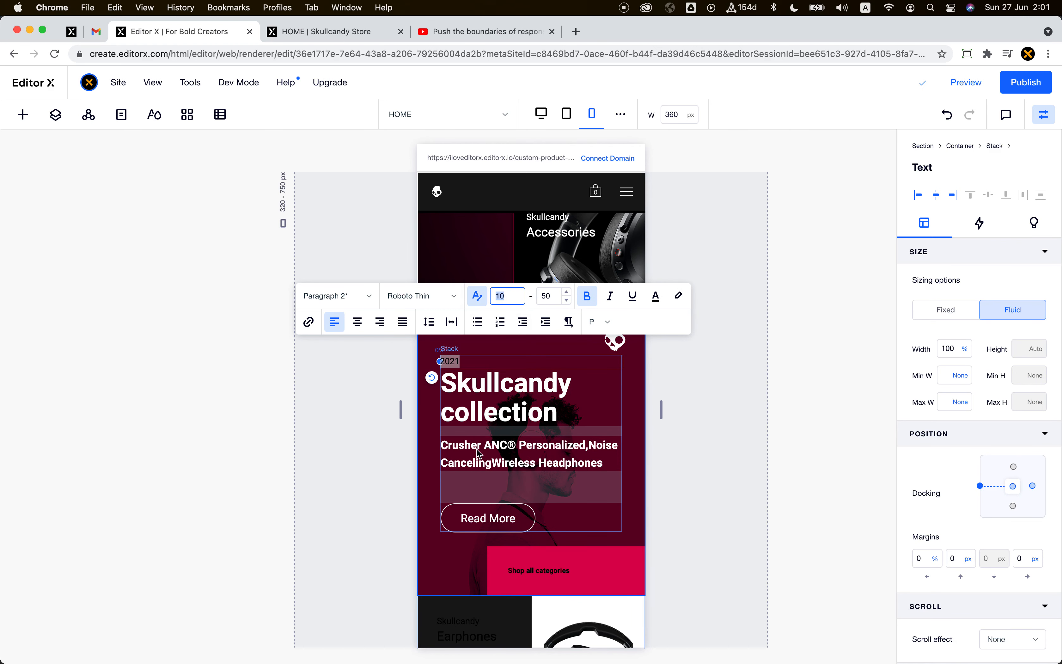
pyautogui.write('16')
pyautogui.press('Return')
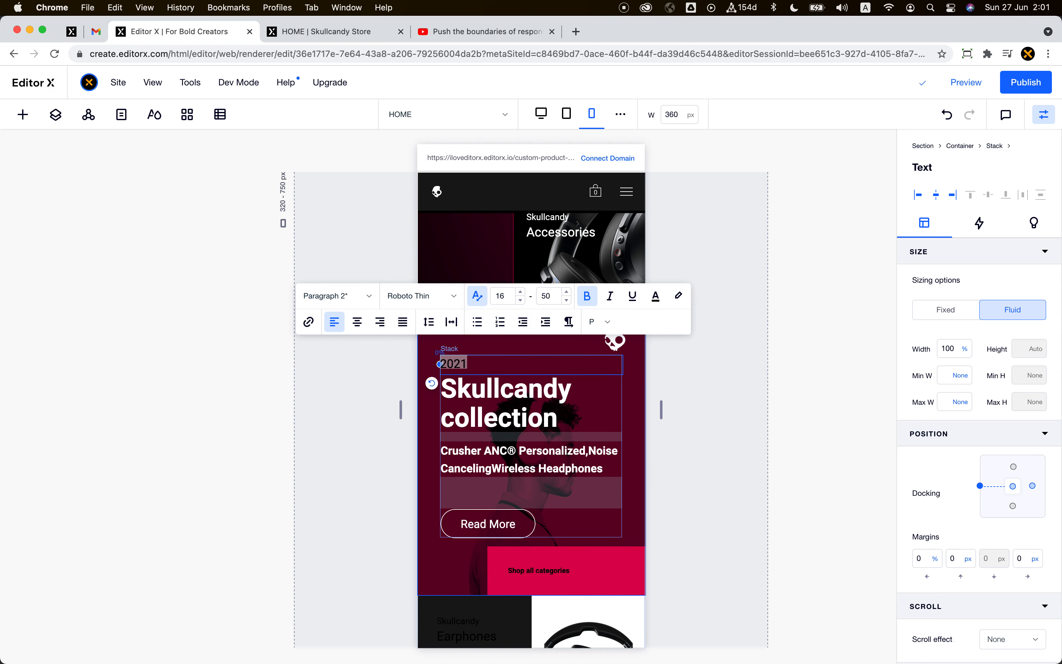
pyautogui.click(656, 297)
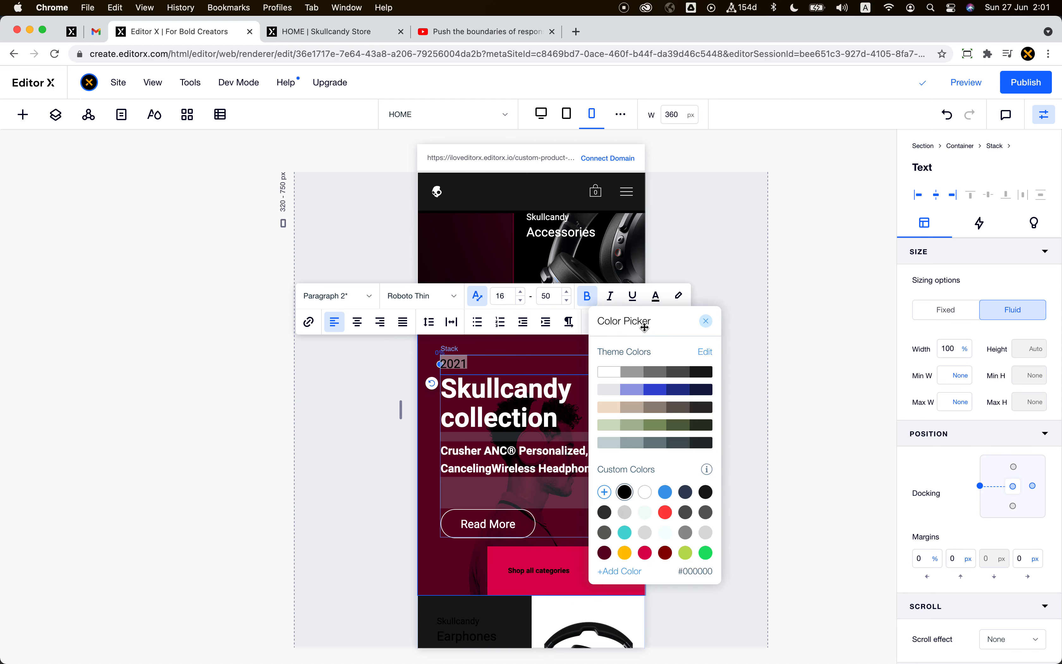
pyautogui.click(614, 377)
# Step: Set the minimum font size of the 2021 text to 14
pyautogui.click(495, 298)
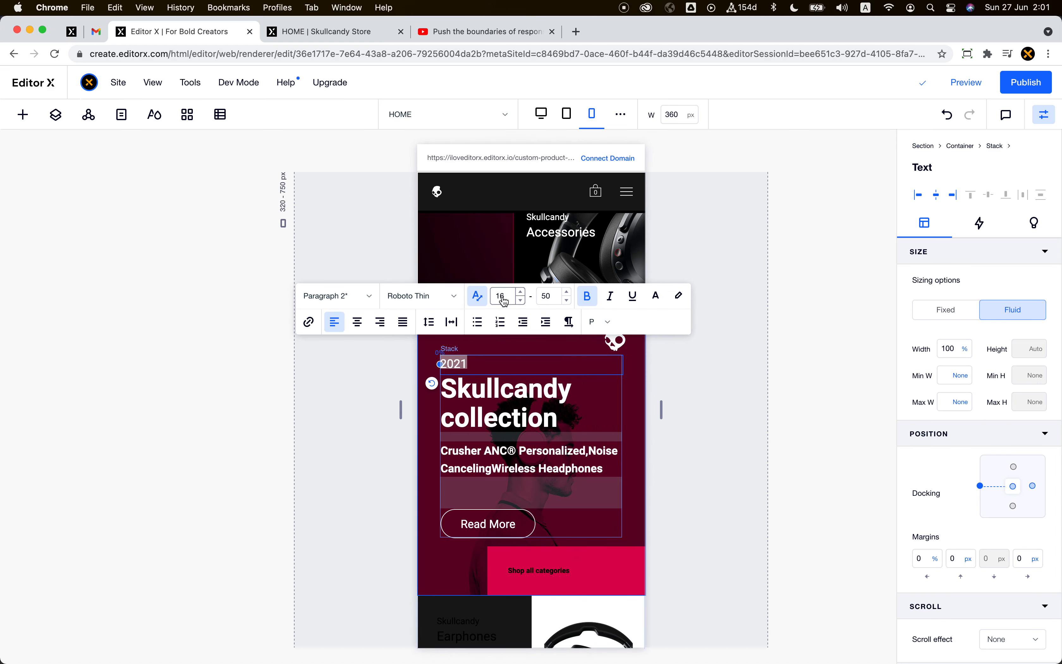
pyautogui.doubleClick(502, 297)
pyautogui.write('14')
pyautogui.press('Return')
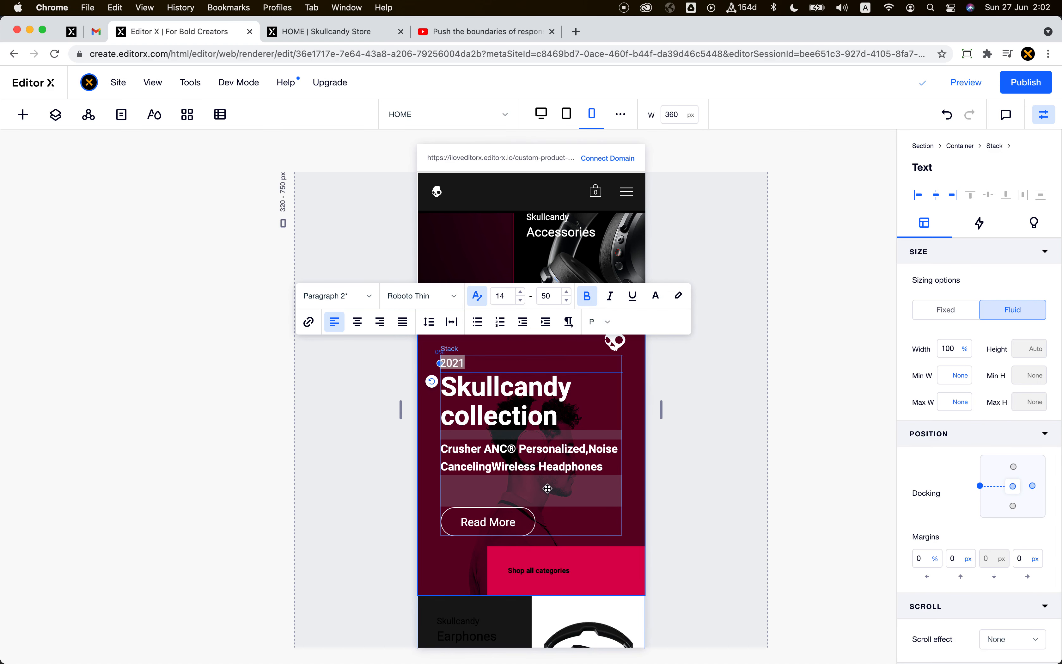
pyautogui.click(548, 499)
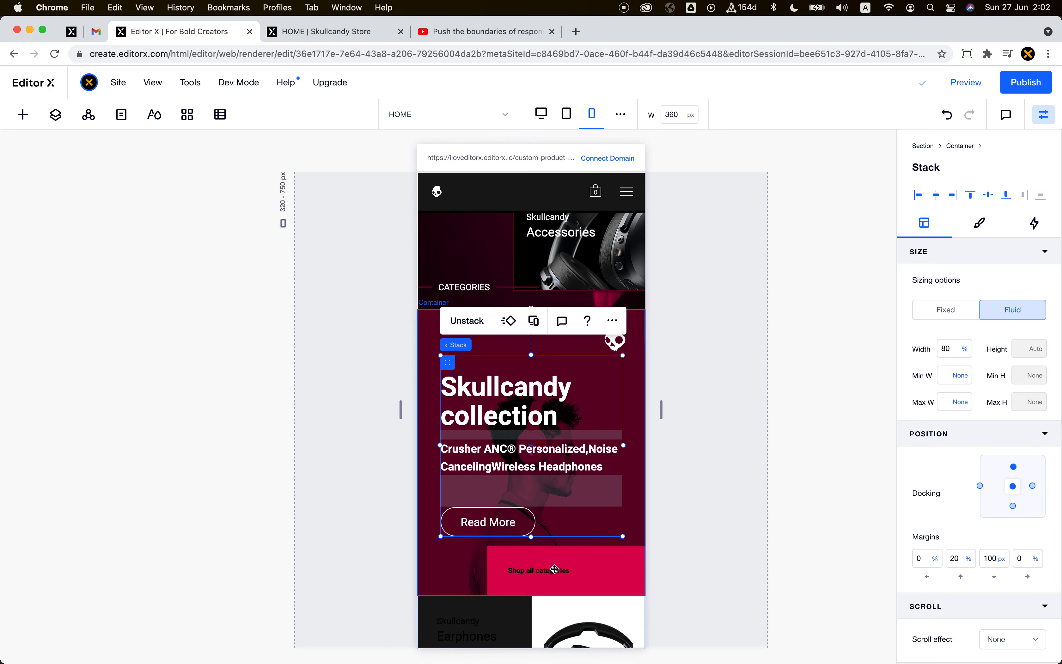
# Step: Hide the Shop all categories container at the mobile breakpoint
pyautogui.click(568, 554)
pyautogui.rightClick(566, 551)
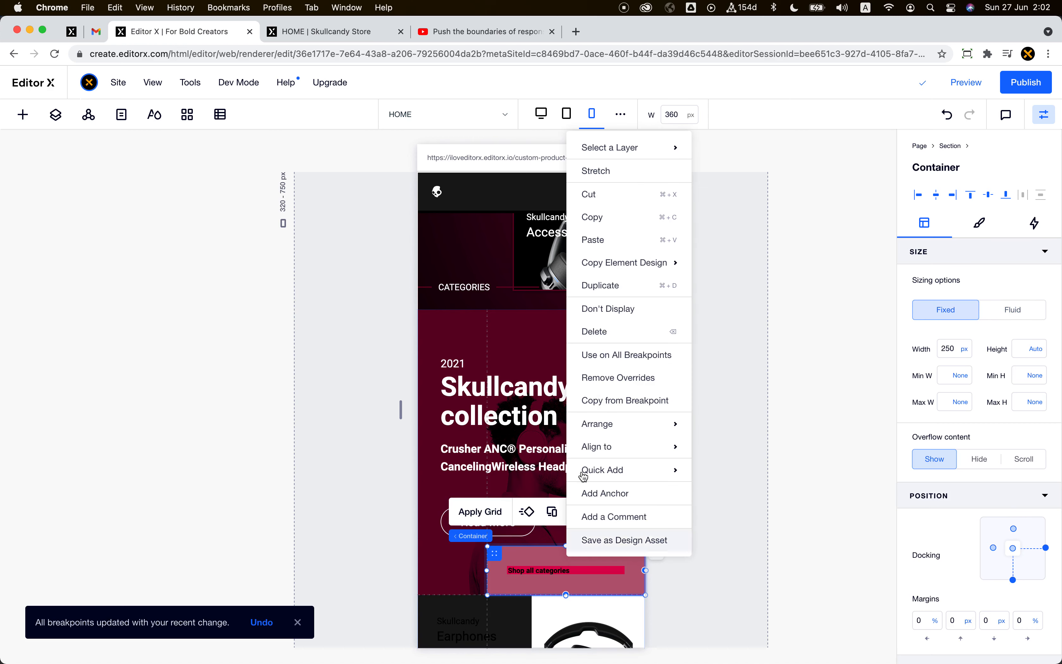
pyautogui.click(620, 309)
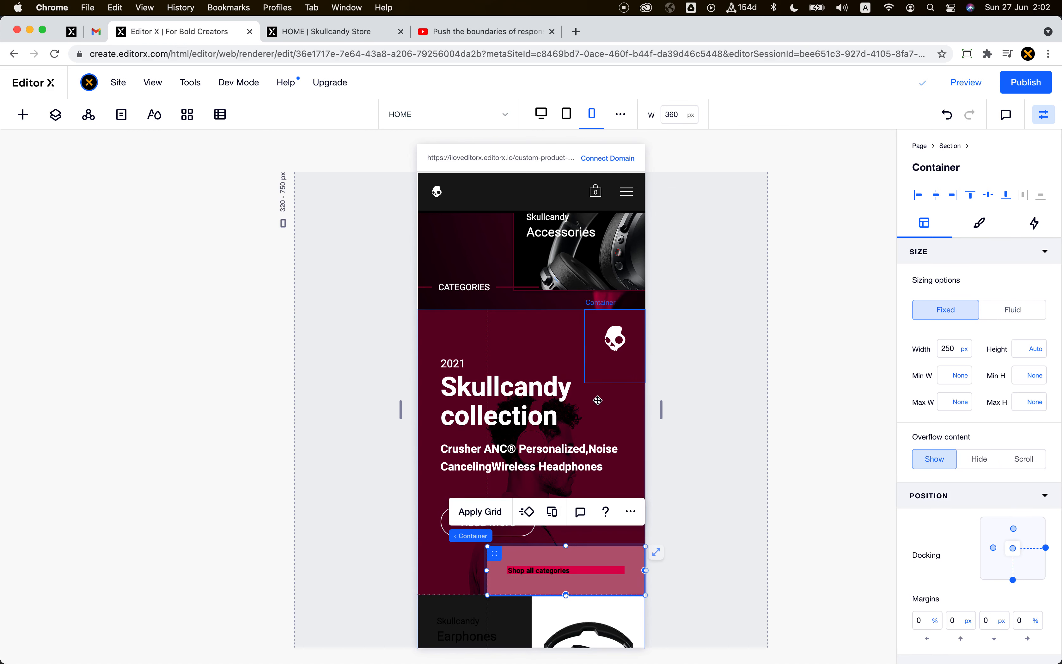
# Step: Set the width of the skull logo in the Skullcandy collection container to 30 px and its top margin to 30 px
pyautogui.click(625, 344)
pyautogui.click(950, 350)
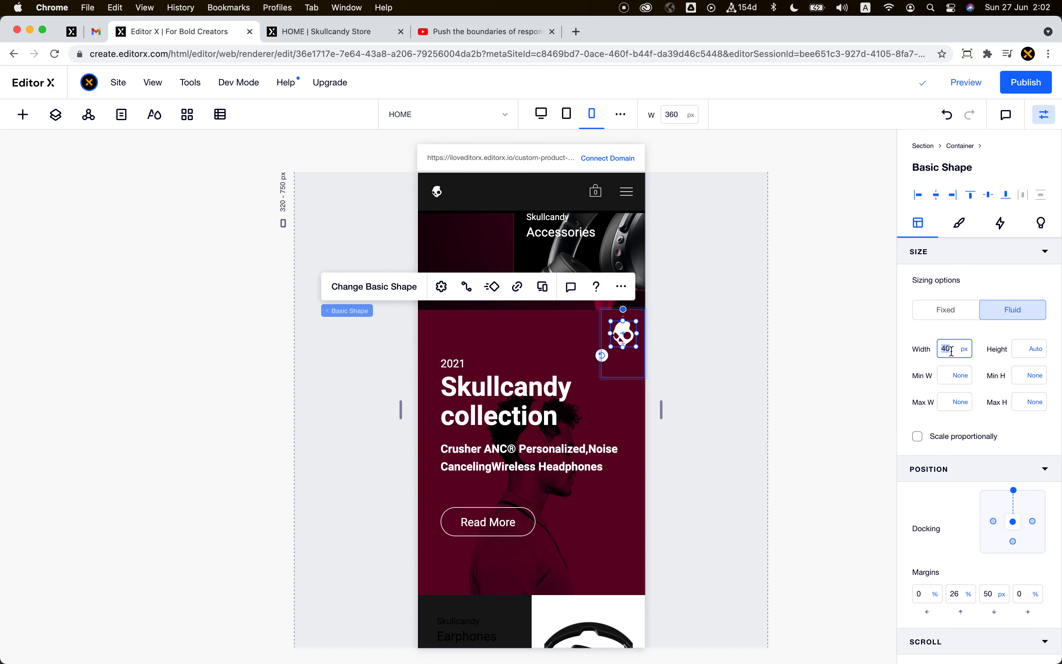
pyautogui.press('Return')
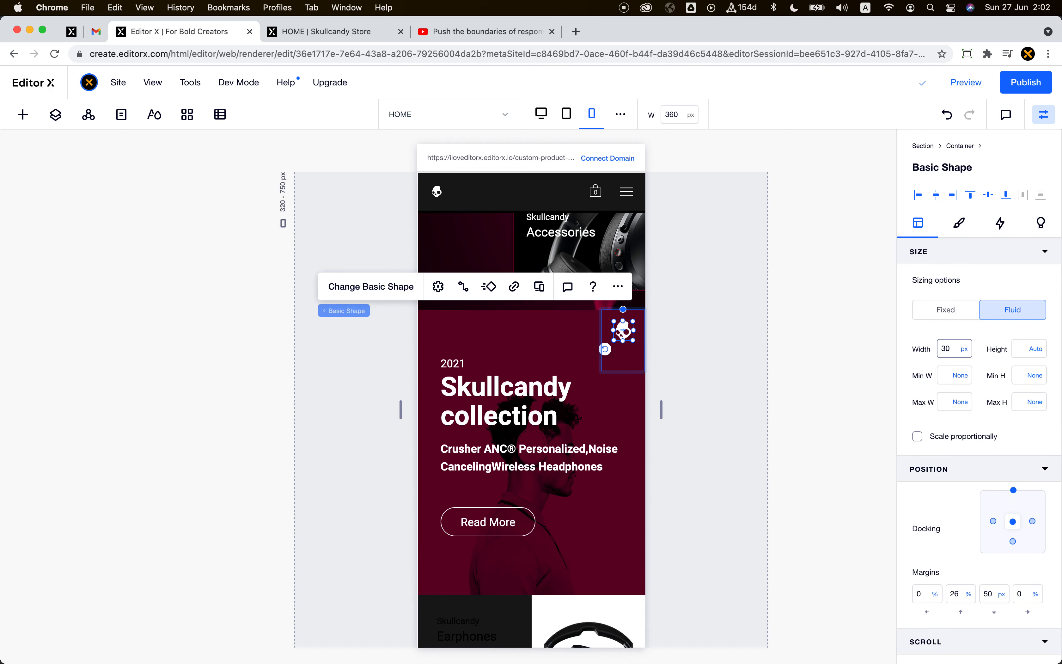
pyautogui.click(963, 601)
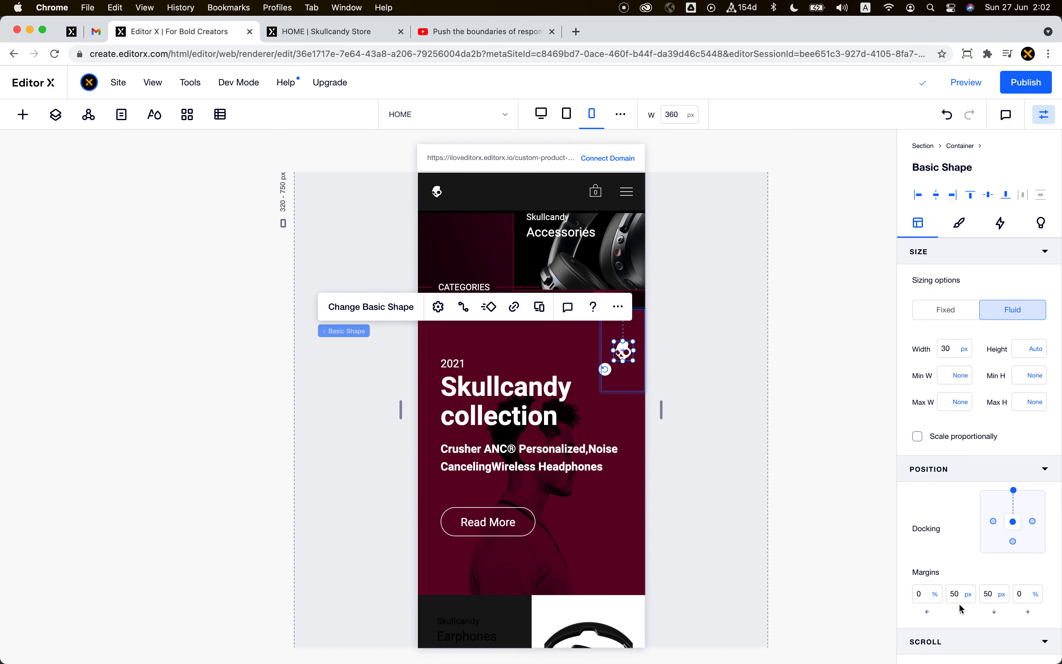
pyautogui.click(957, 599)
pyautogui.write('30')
pyautogui.press('Return')
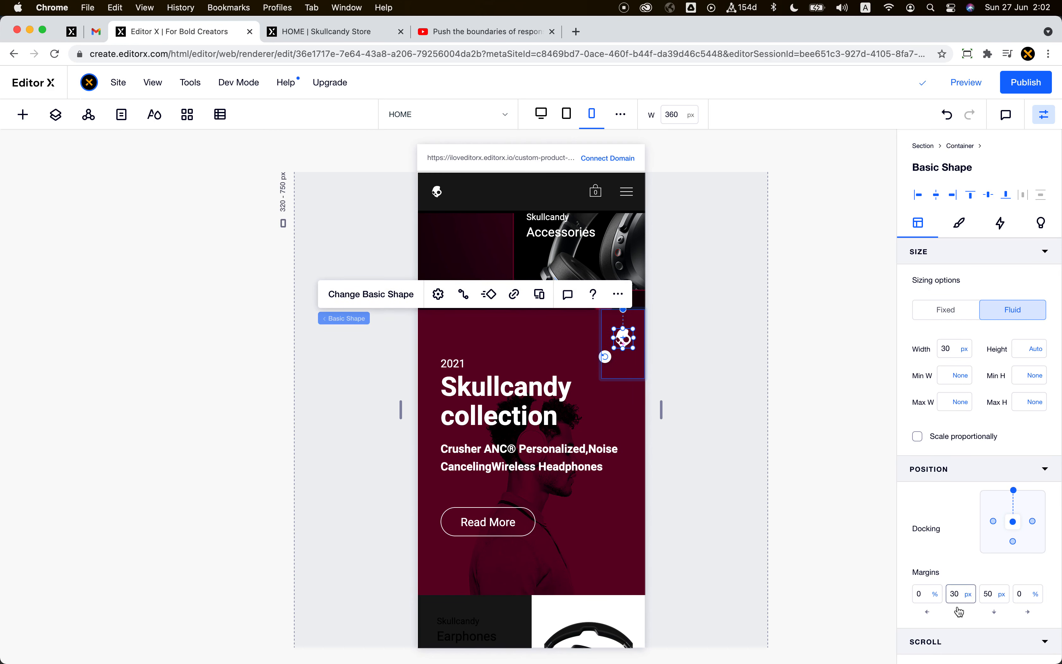
# Step: Colour the Skullcandy and Earphones texts in the first dark category cell white
pyautogui.click(576, 529)
pyautogui.scroll(-6, 549, 558)
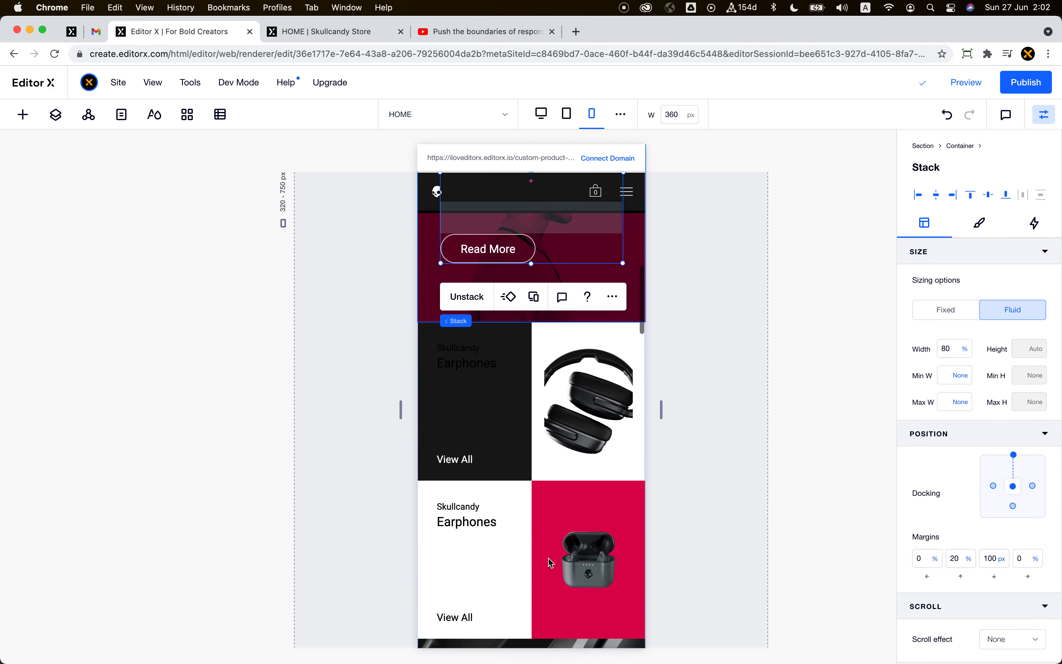
pyautogui.click(484, 353)
pyautogui.click(472, 305)
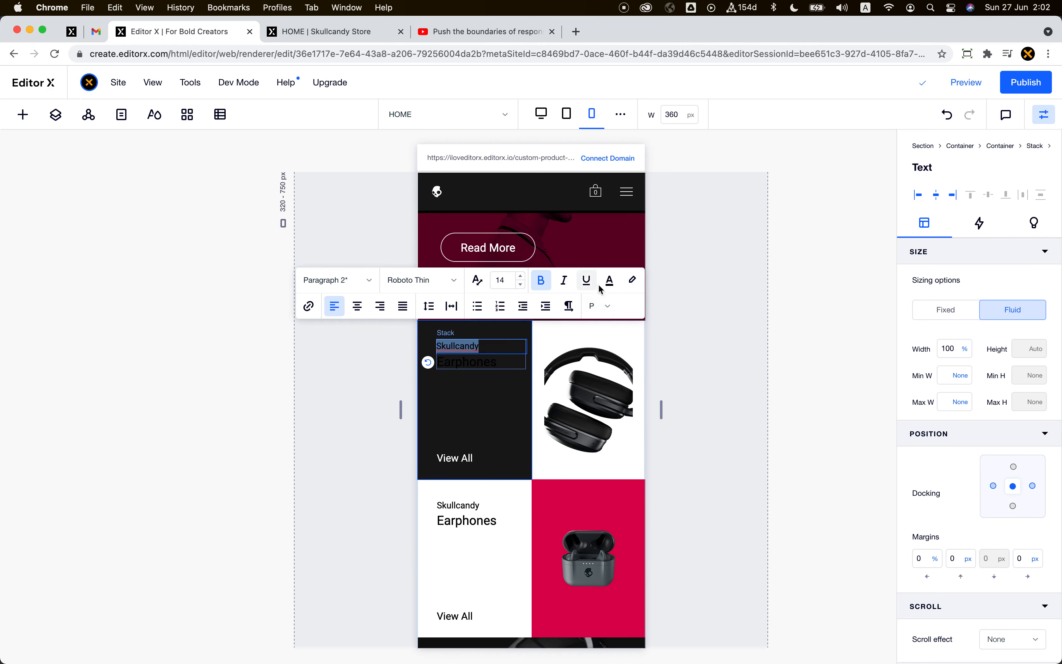
pyautogui.click(610, 281)
pyautogui.click(567, 359)
pyautogui.click(468, 364)
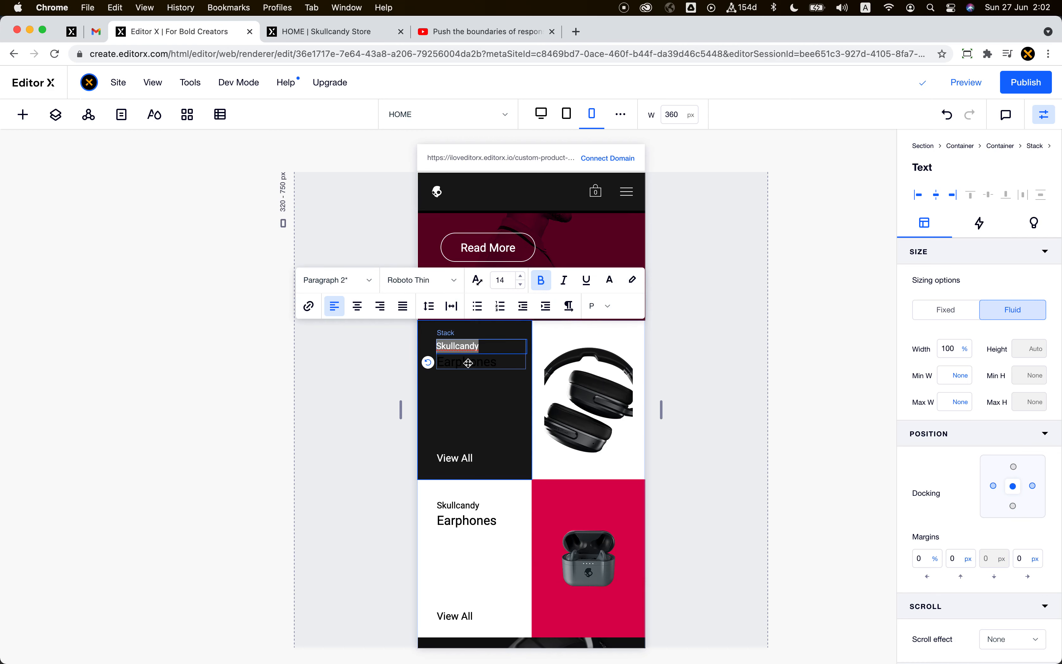
pyautogui.click(461, 325)
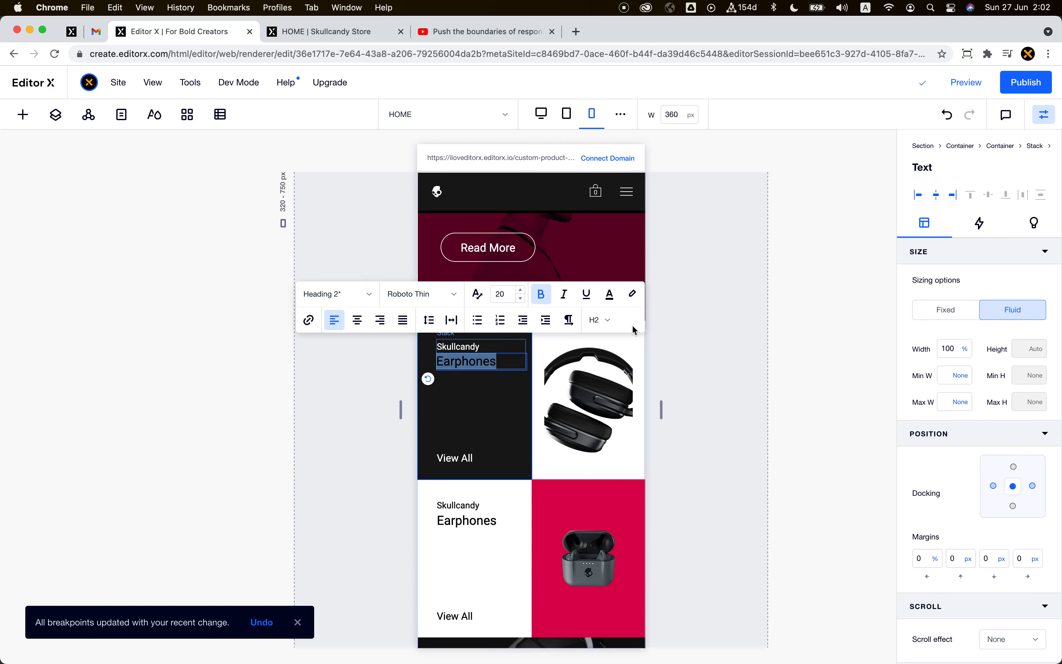
pyautogui.click(610, 293)
pyautogui.click(564, 370)
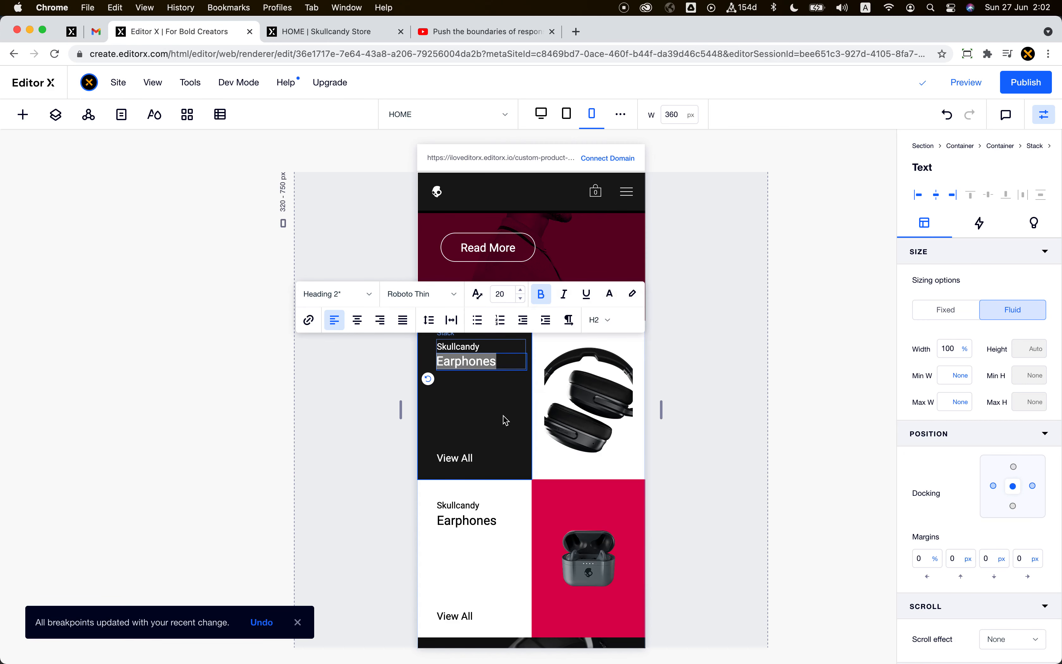
# Step: Review the categories section at the tablet and desktop breakpoints, and return to the mobile breakpoint
pyautogui.click(566, 114)
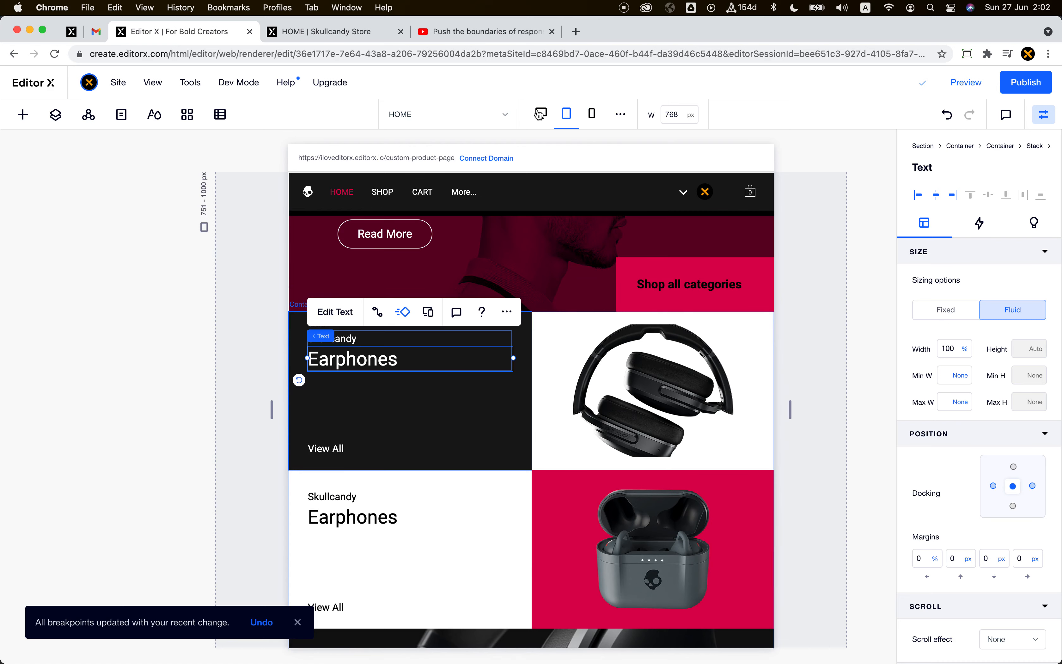
pyautogui.click(543, 113)
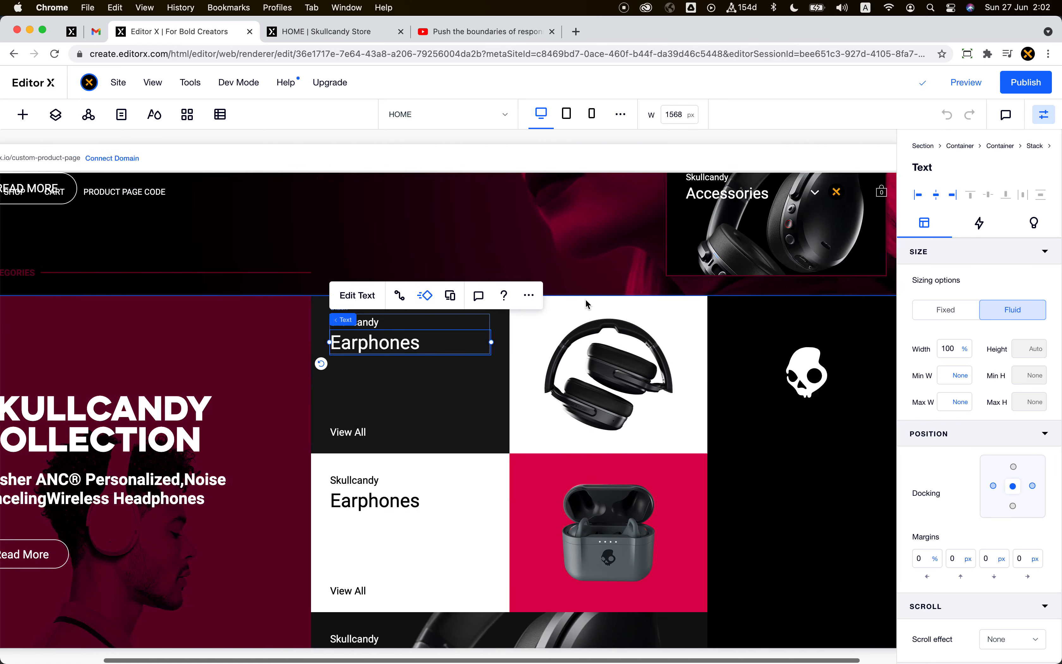
pyautogui.scroll(-9, 586, 300)
pyautogui.scroll(3, 586, 300)
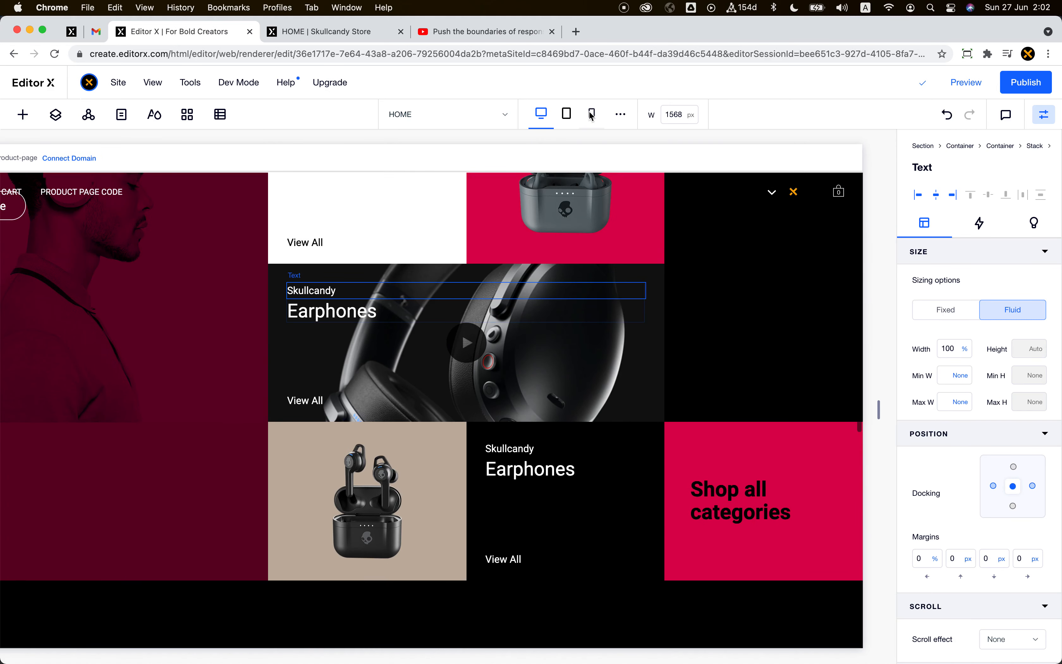
pyautogui.click(592, 114)
pyautogui.scroll(-2, 543, 434)
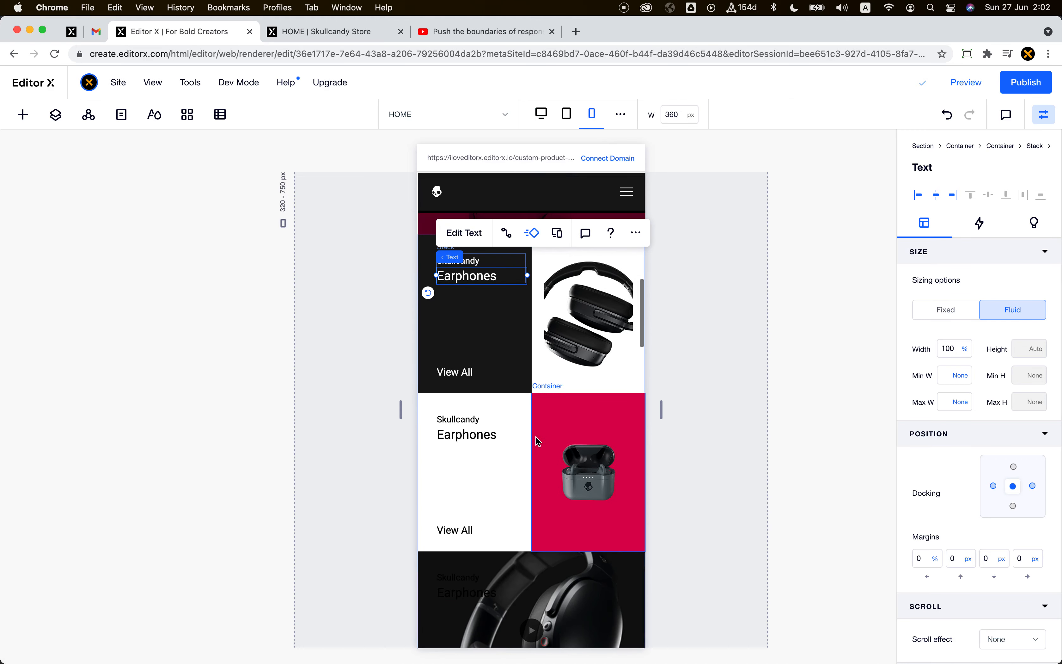
# Step: Examine the column and row sizes of the 2x4 categories container in the grid editor
pyautogui.click(465, 421)
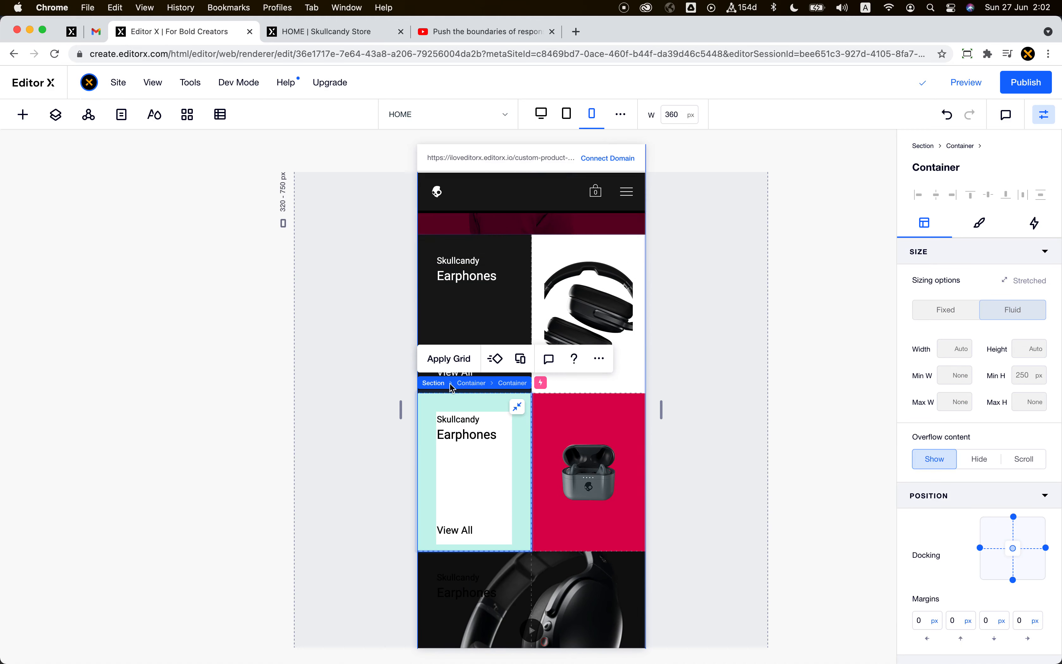
pyautogui.click(463, 388)
pyautogui.click(509, 436)
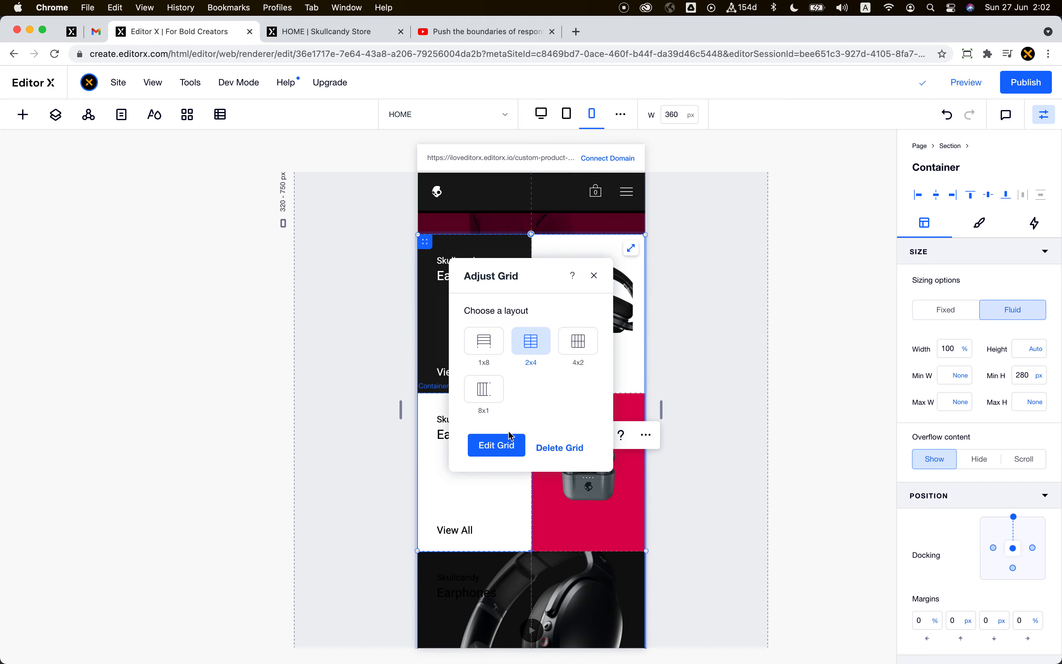
pyautogui.click(510, 452)
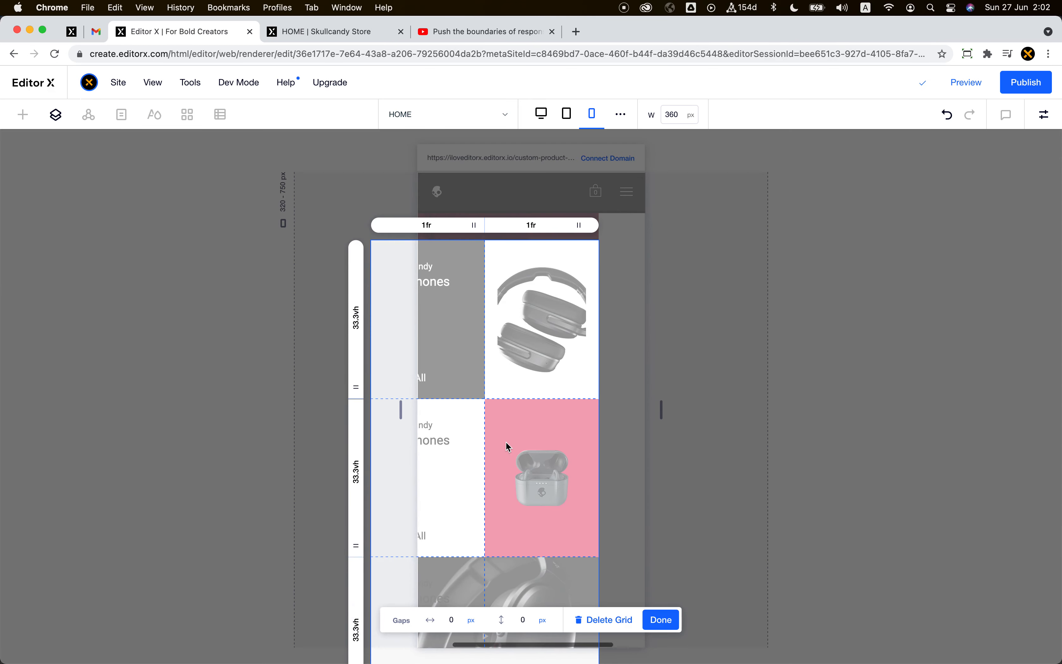
pyautogui.scroll(-5, 507, 443)
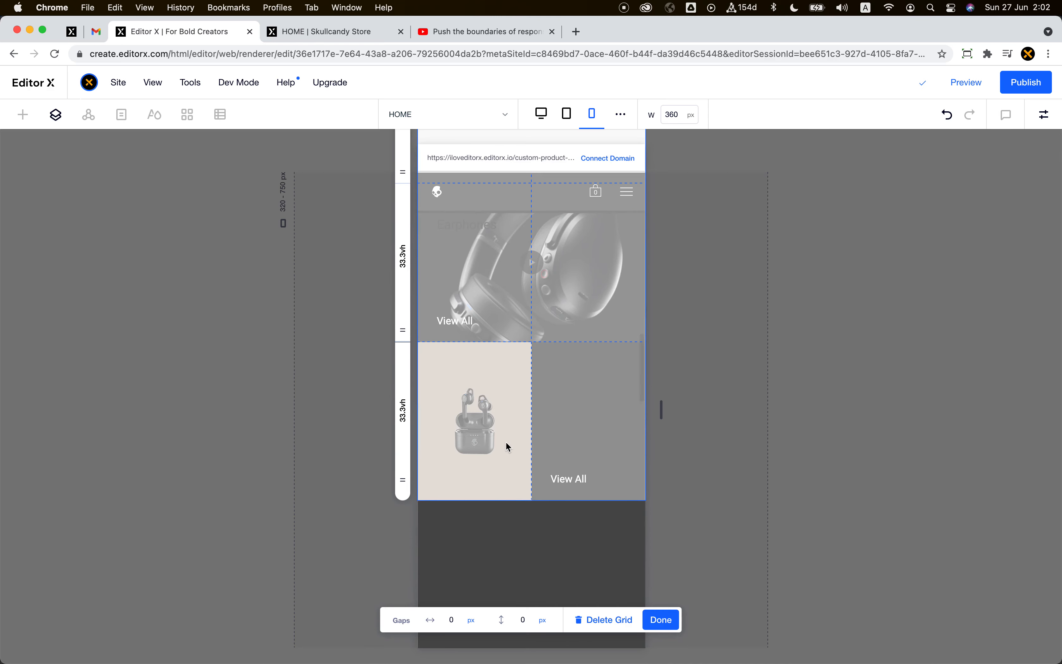
pyautogui.scroll(3, 507, 443)
pyautogui.scroll(6, 506, 442)
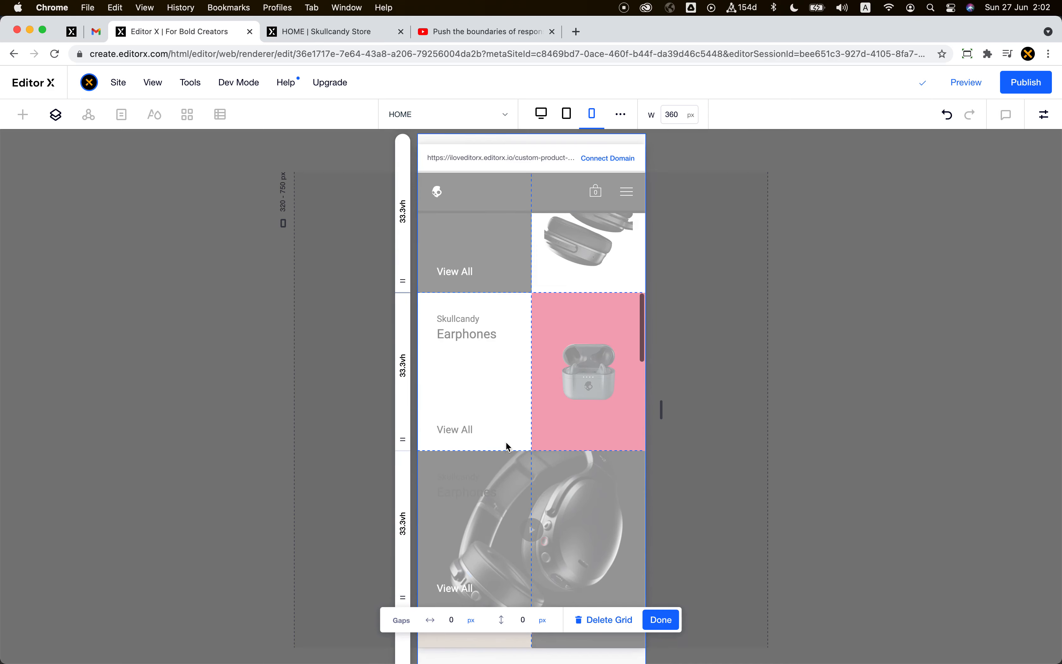
pyautogui.click(658, 619)
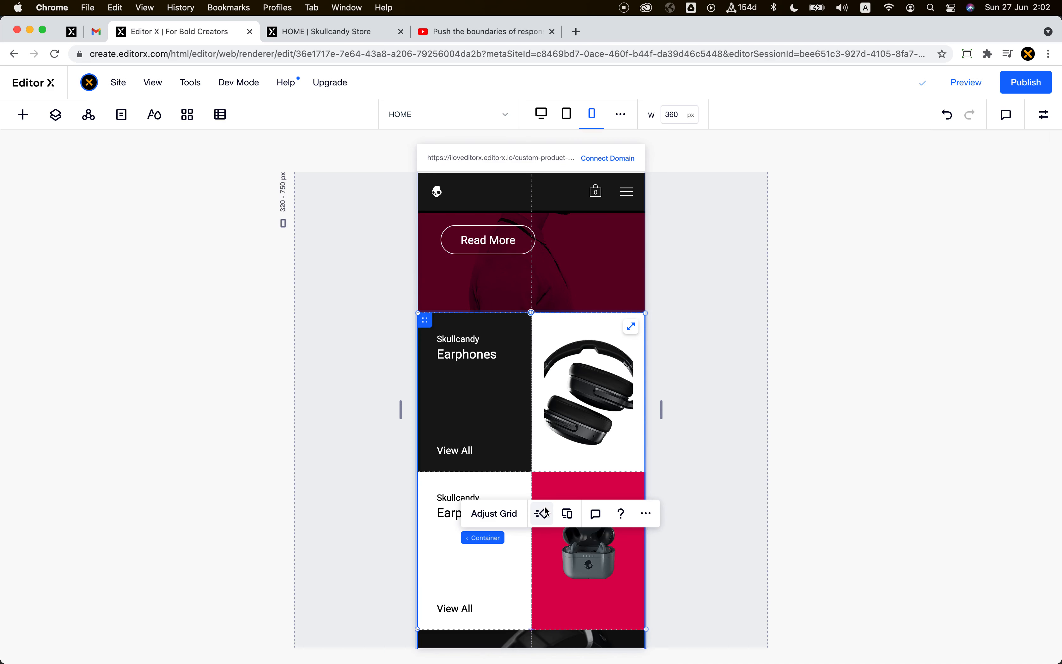
# Step: Set the font size of the Read More button in the Skullcandy collection container to 16 px
pyautogui.scroll(5, 539, 351)
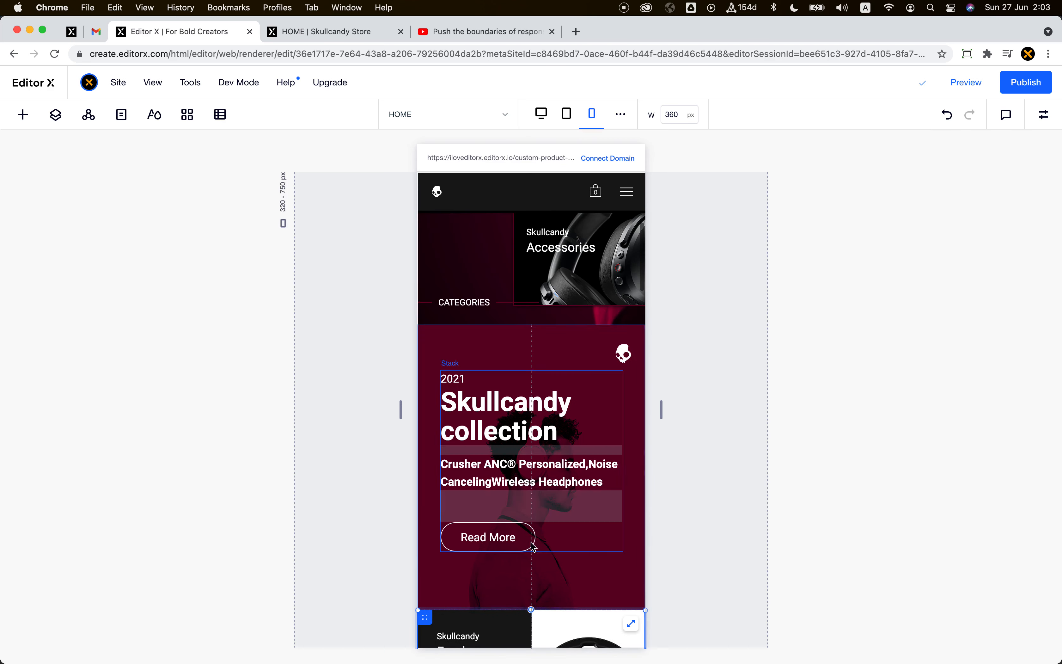
pyautogui.click(506, 544)
pyautogui.click(1044, 123)
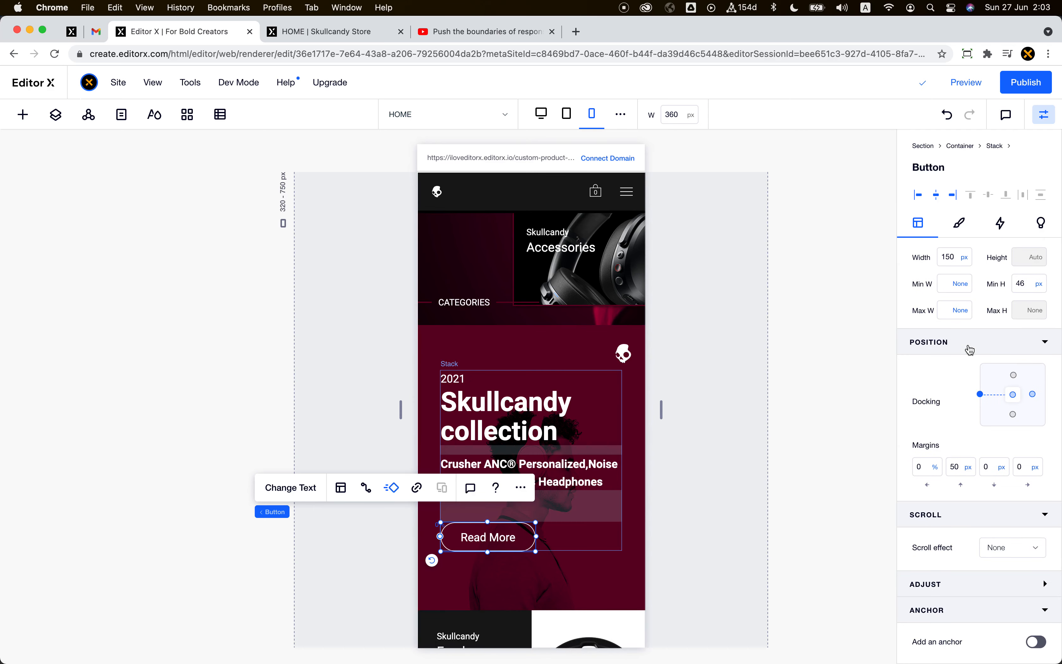
pyautogui.click(959, 225)
pyautogui.click(923, 401)
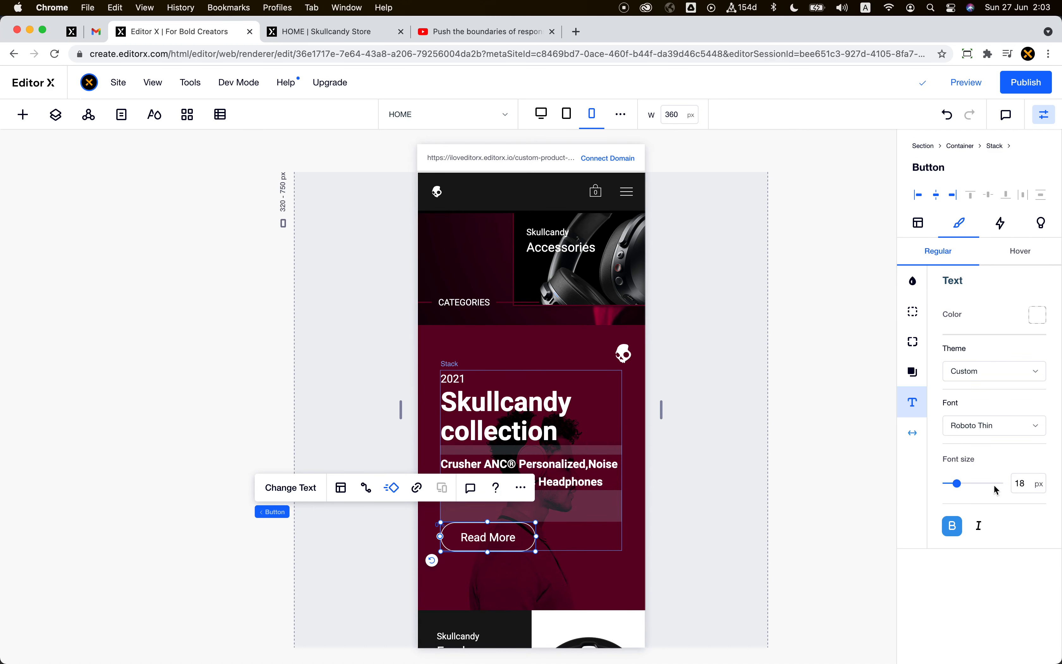
pyautogui.click(1035, 490)
pyautogui.write('1')
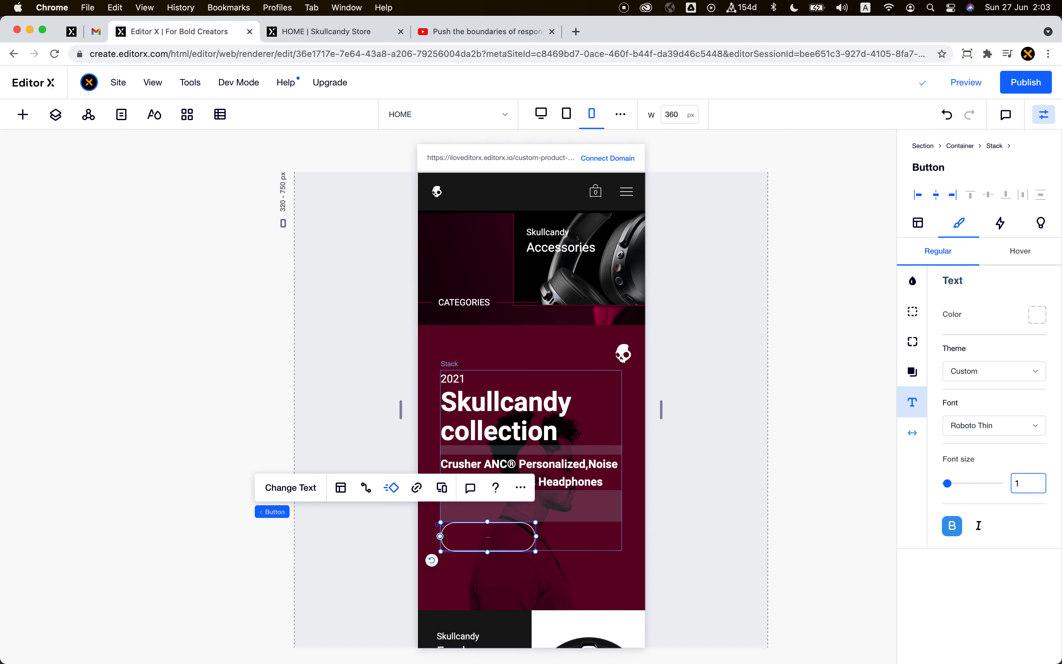
pyautogui.click(1035, 491)
pyautogui.write('16')
pyautogui.press('Return')
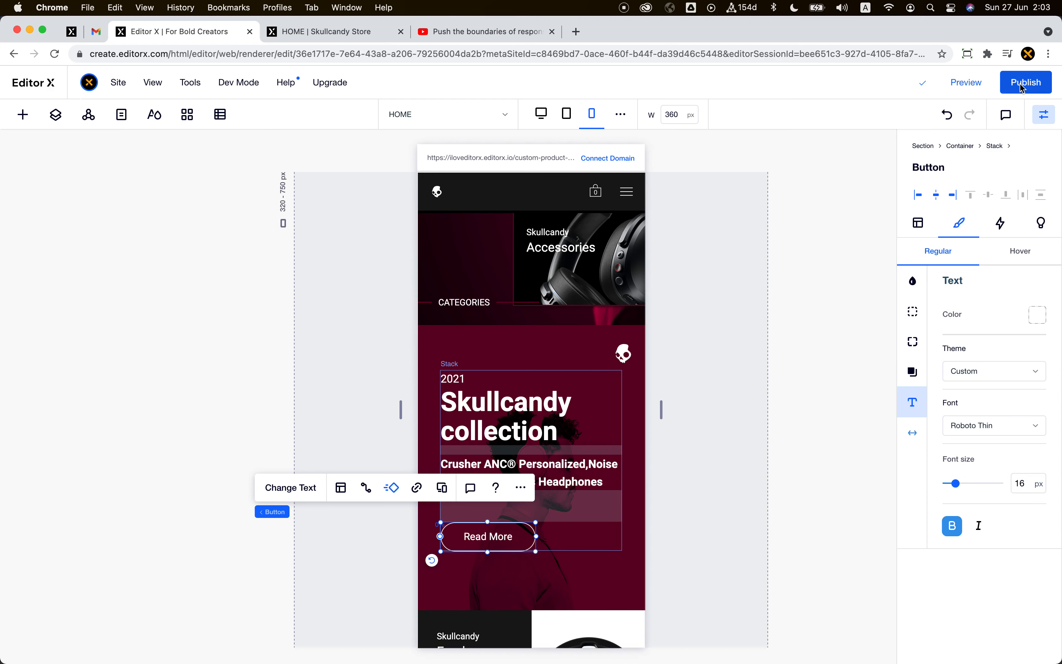
# Step: Publish the site and reload the live HOME page of the Skullcandy Store
pyautogui.scroll(10, 558, 328)
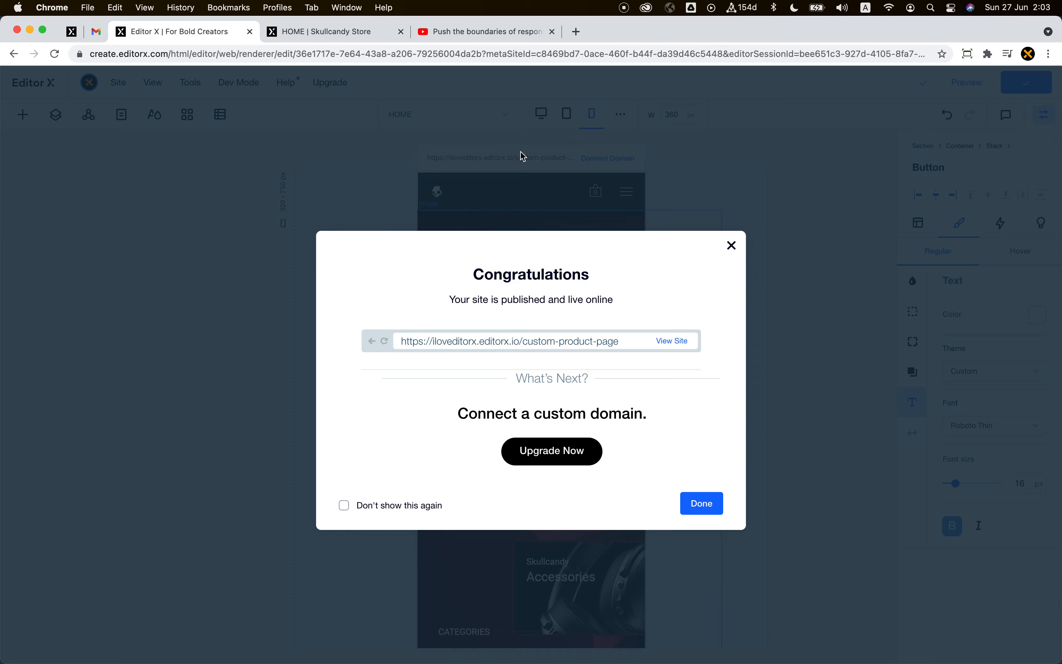
pyautogui.click(523, 156)
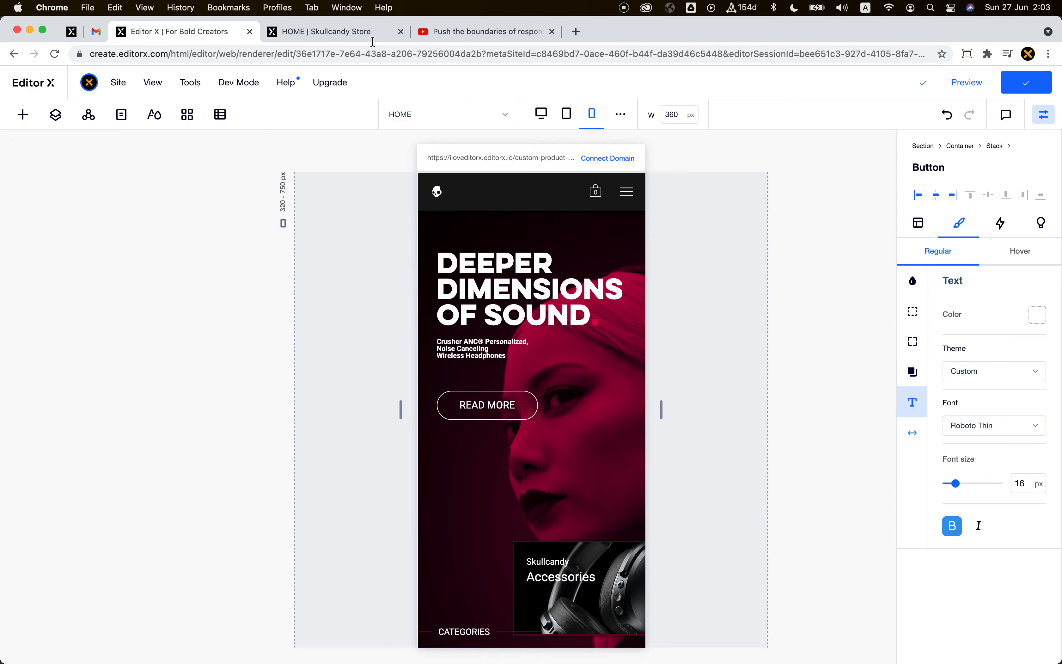
pyautogui.click(327, 31)
pyautogui.press('super+r')
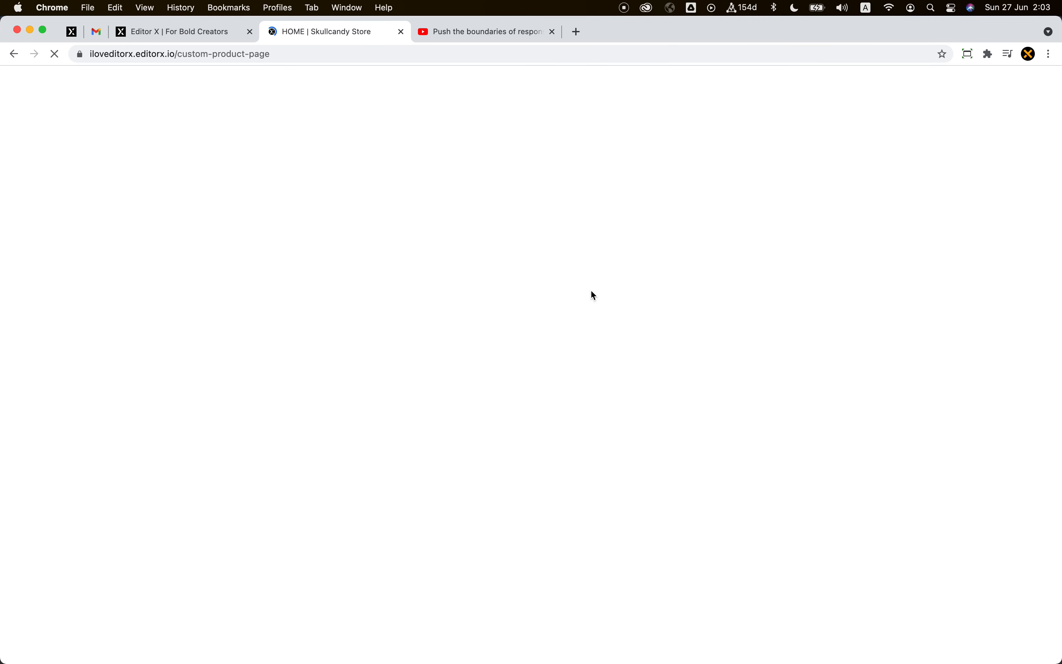
pyautogui.press('super+r')
# Step: Inspect the live page from the hero to the categories section in the browser's iPhone 5/SE device emulation
pyautogui.press('super+alt+i')
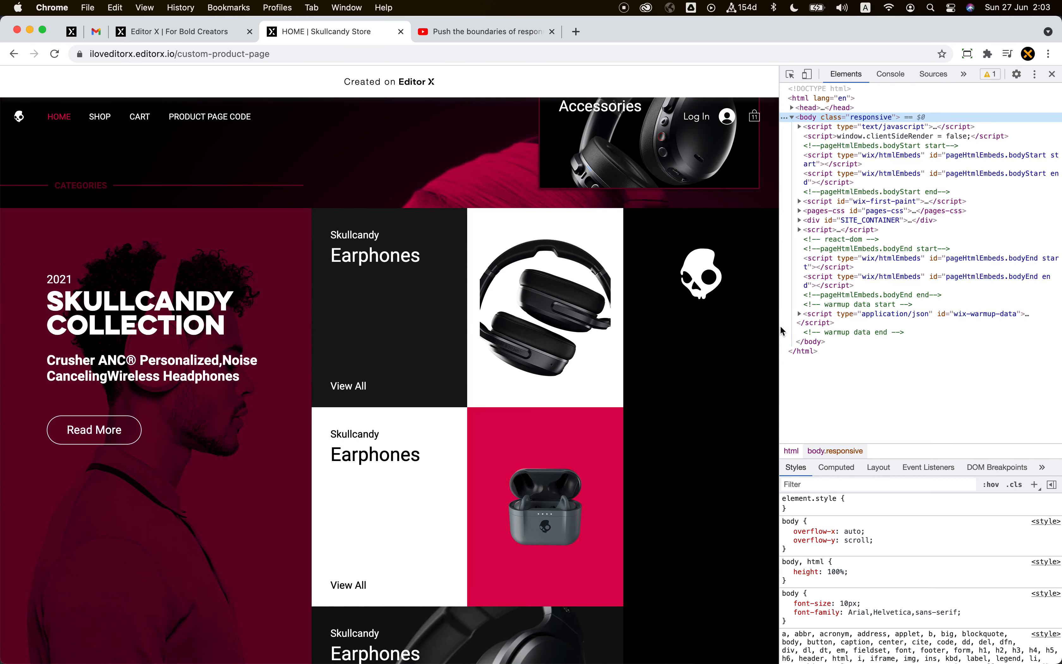
pyautogui.moveTo(780, 325); pyautogui.dragTo(902, 309)
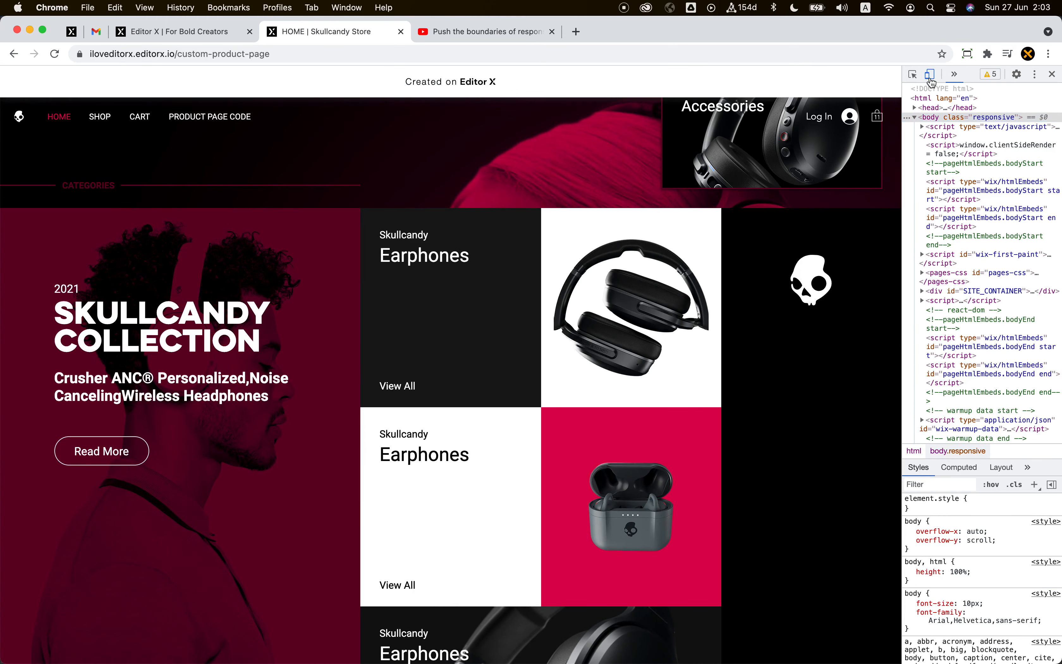
pyautogui.click(930, 74)
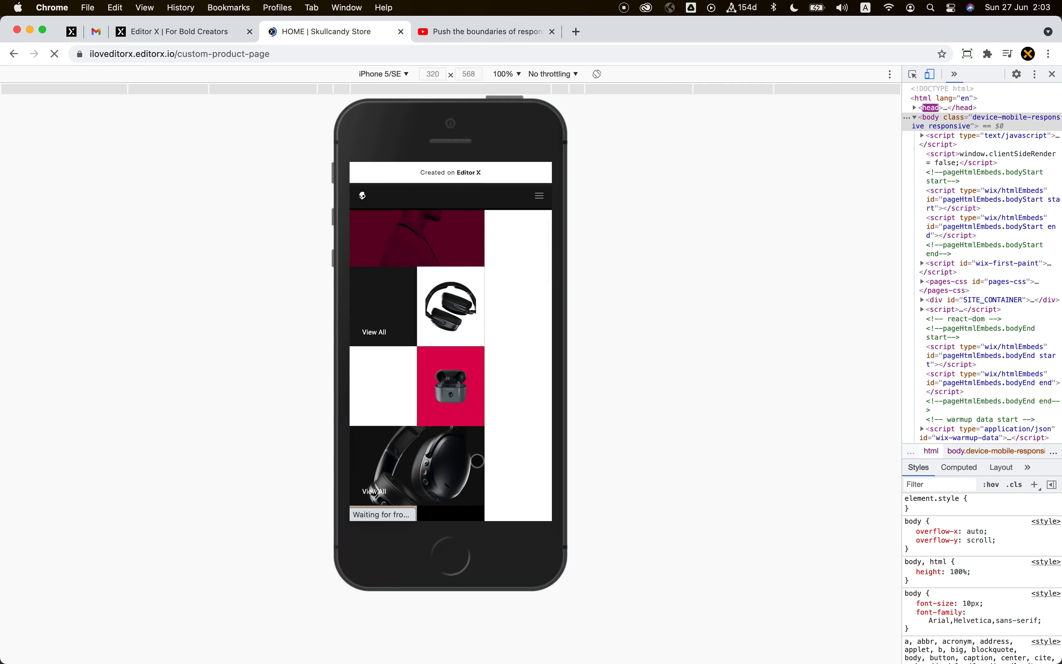
pyautogui.scroll(-10, 477, 460)
pyautogui.scroll(10, 477, 460)
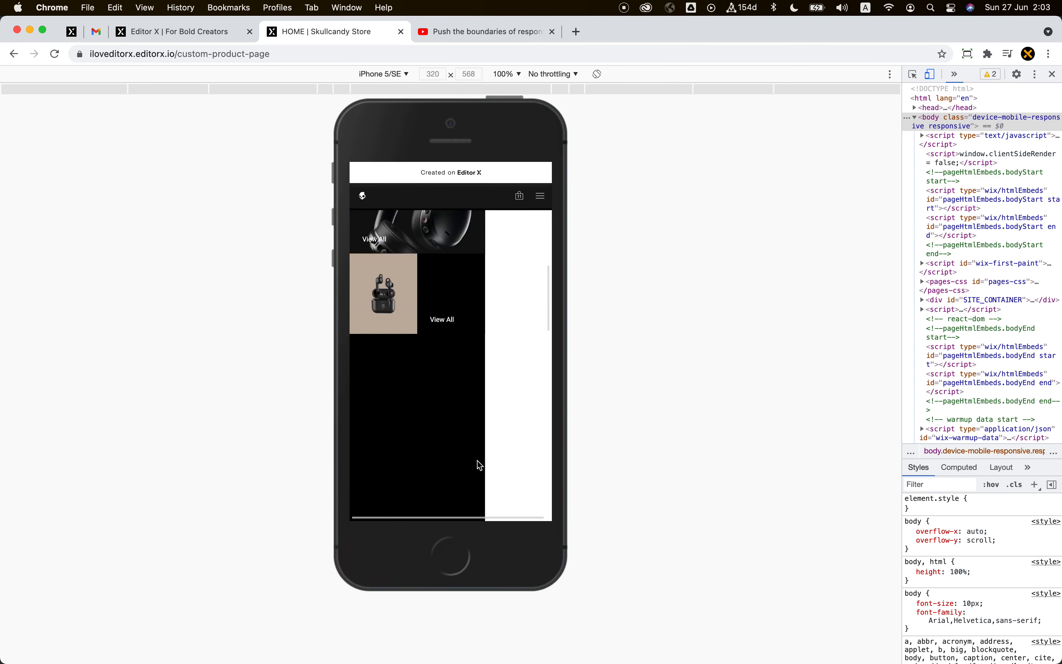
pyautogui.scroll(5, 477, 459)
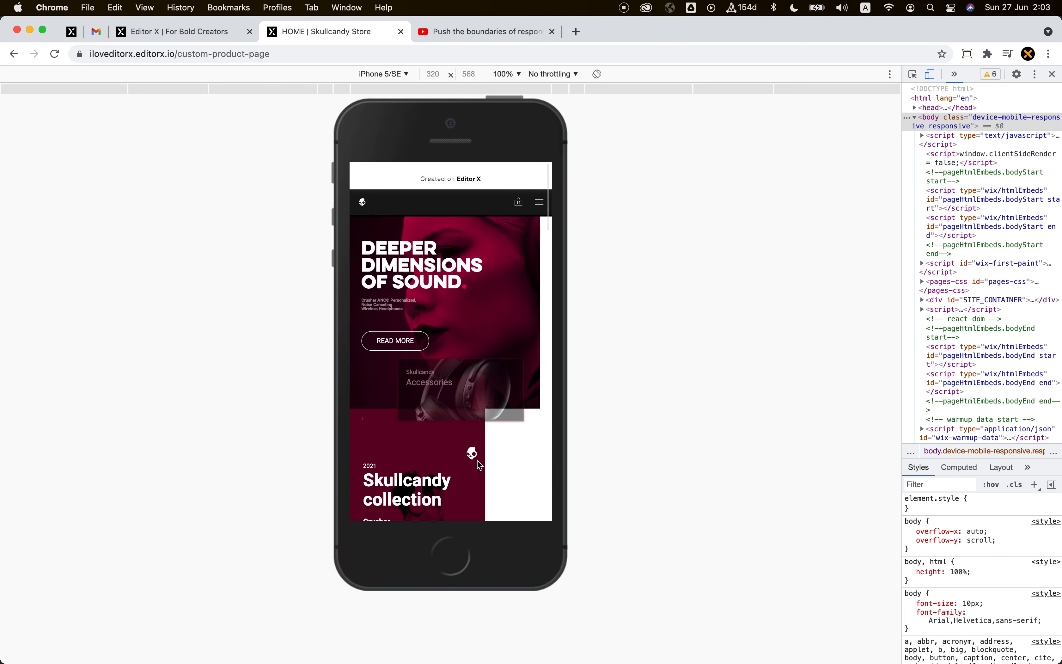
# Step: Return to Editor X and hide the Skullcandy Accessories container in the hero section at the mobile breakpoint
pyautogui.click(217, 31)
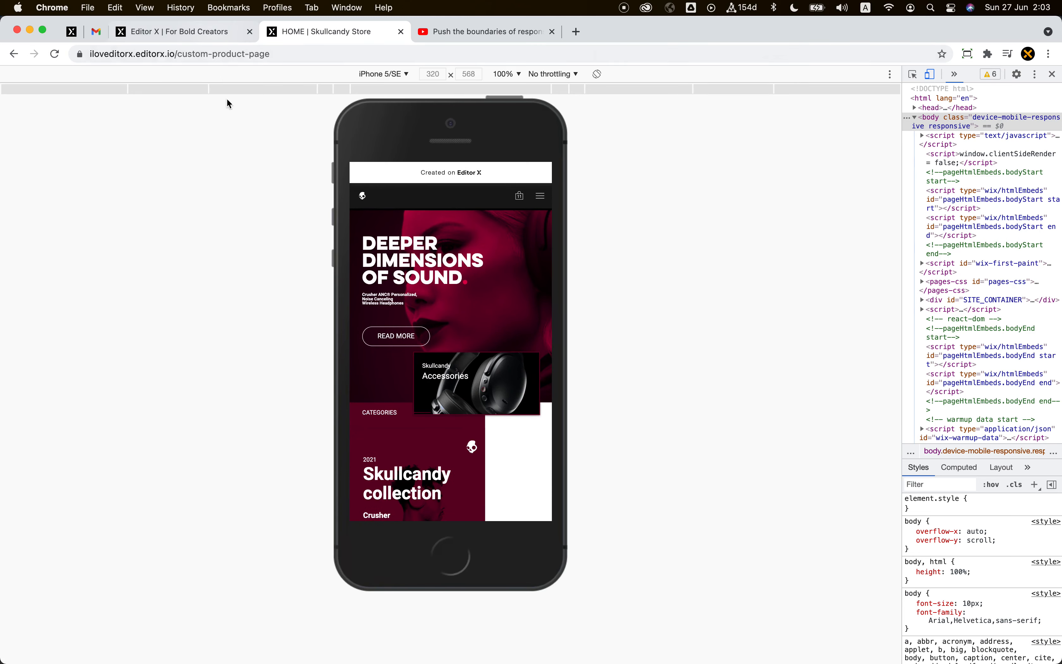
pyautogui.click(588, 524)
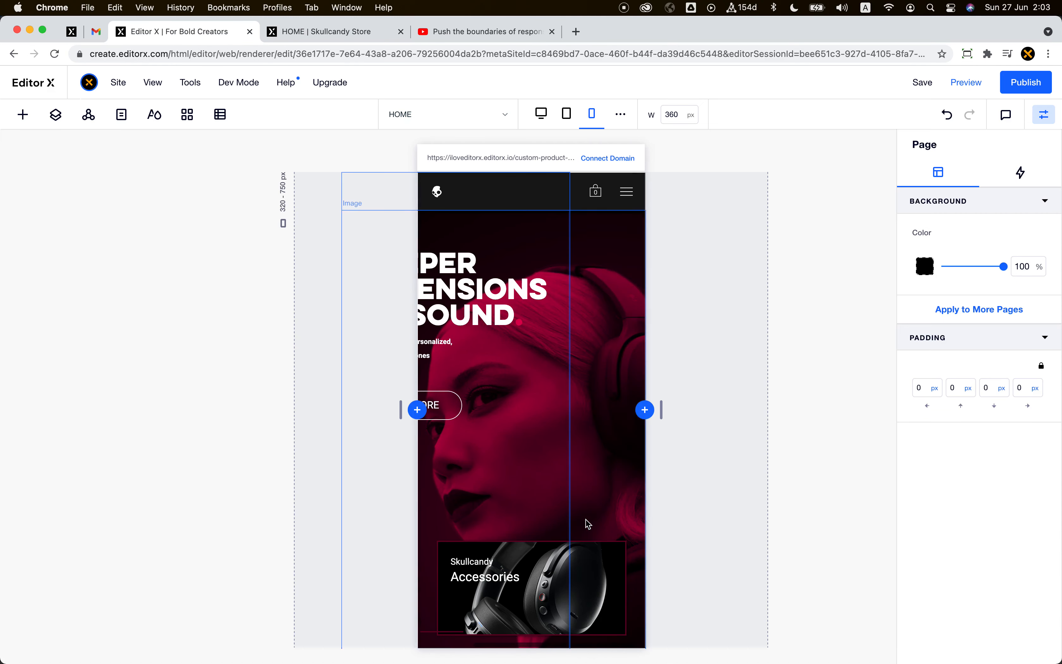
pyautogui.scroll(-3, 587, 522)
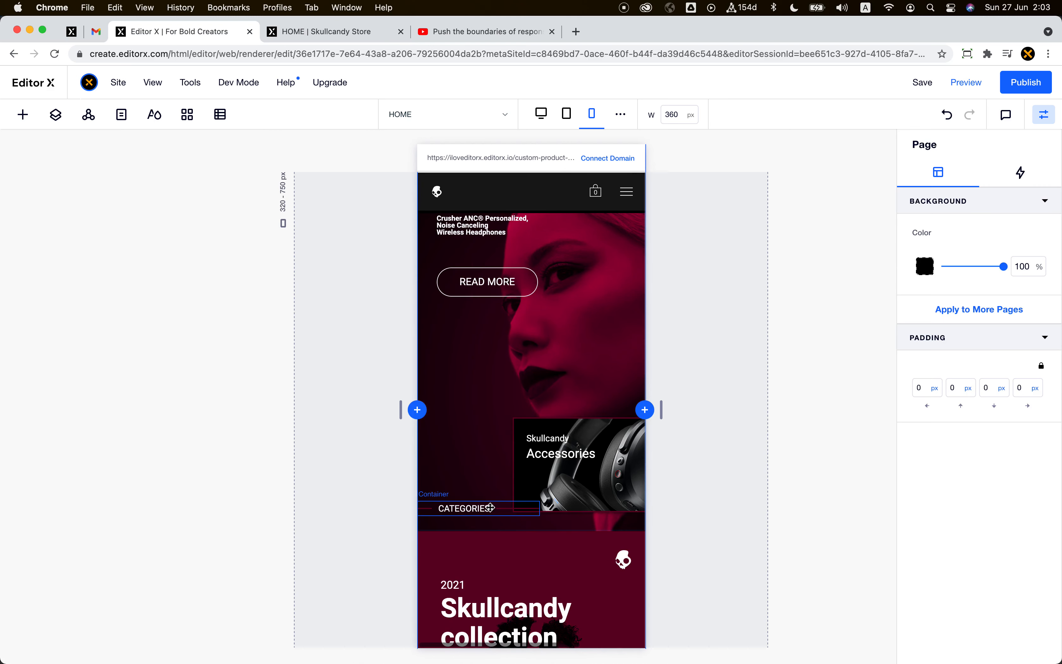
pyautogui.click(540, 460)
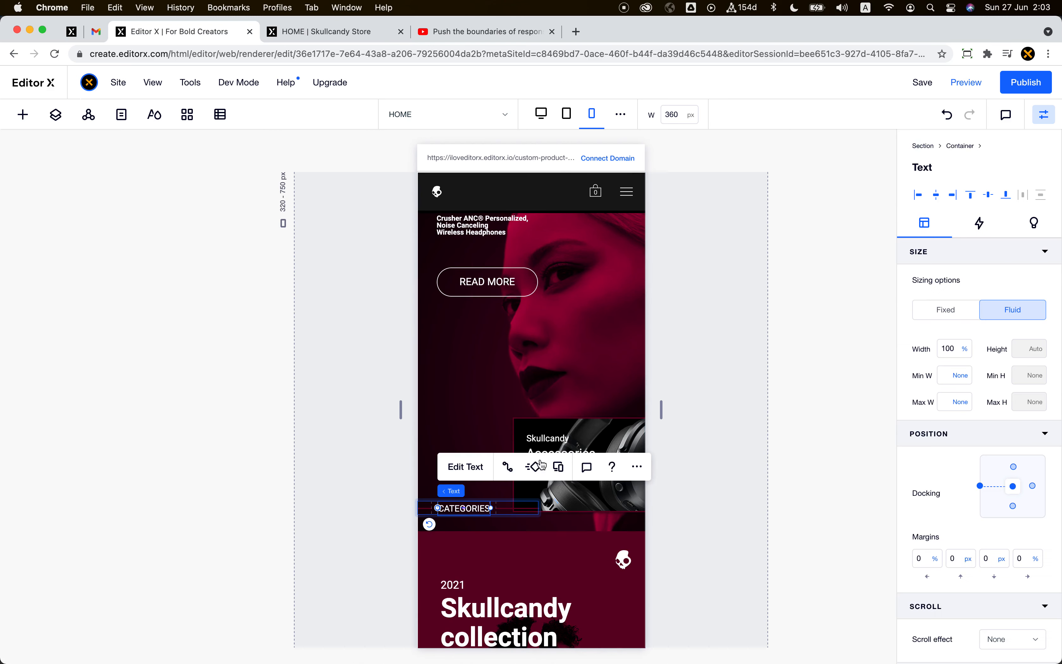
pyautogui.click(536, 476)
pyautogui.click(596, 269)
pyautogui.click(553, 442)
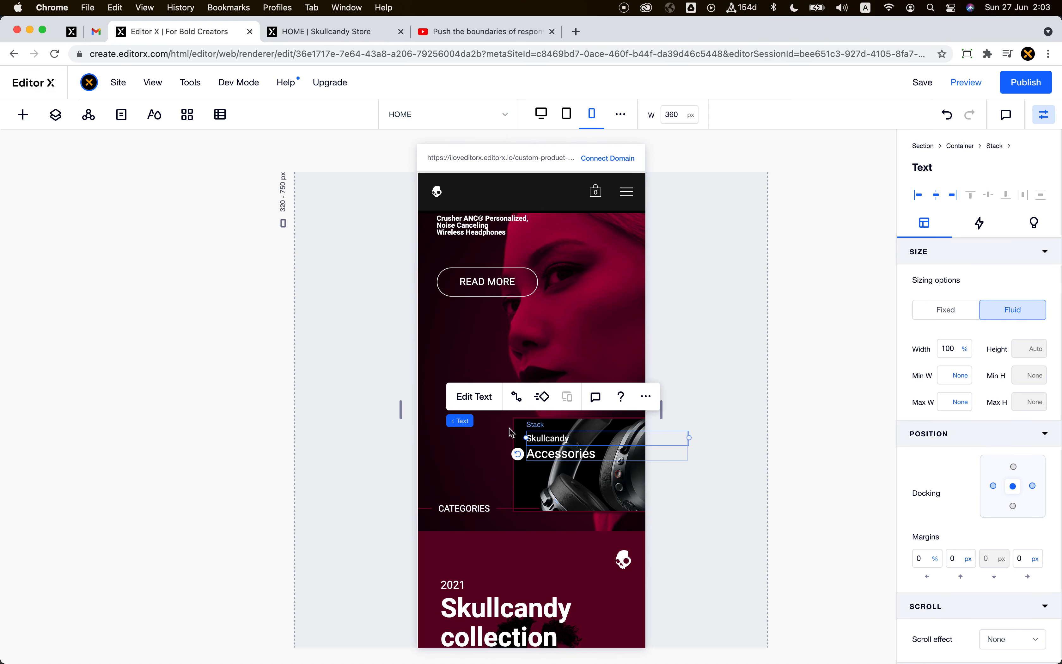
pyautogui.moveTo(465, 424)
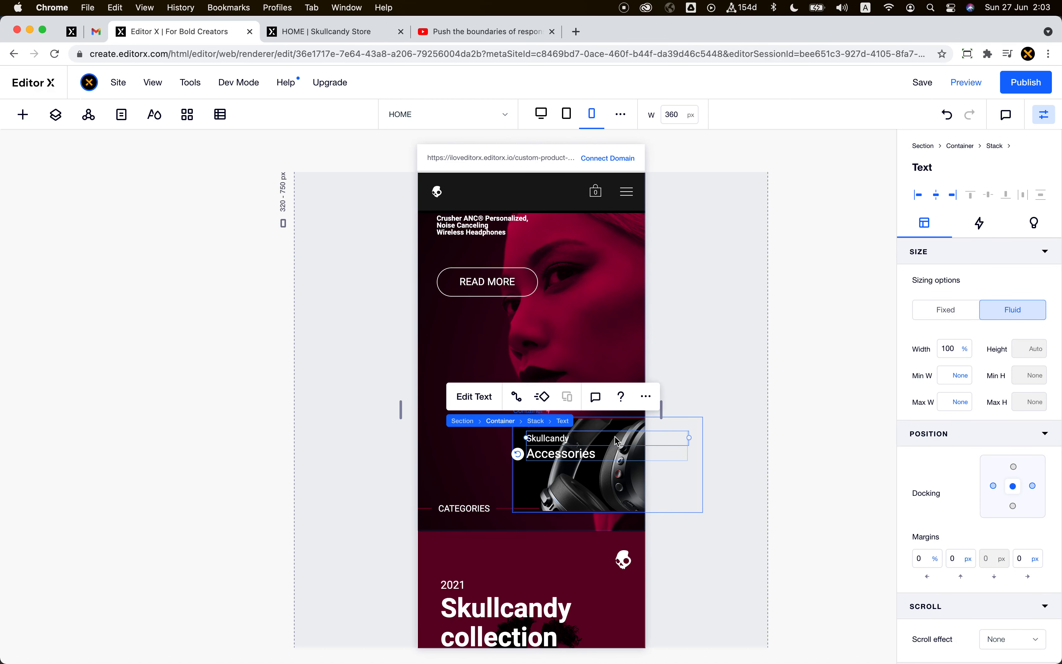
pyautogui.click(500, 421)
pyautogui.click(647, 384)
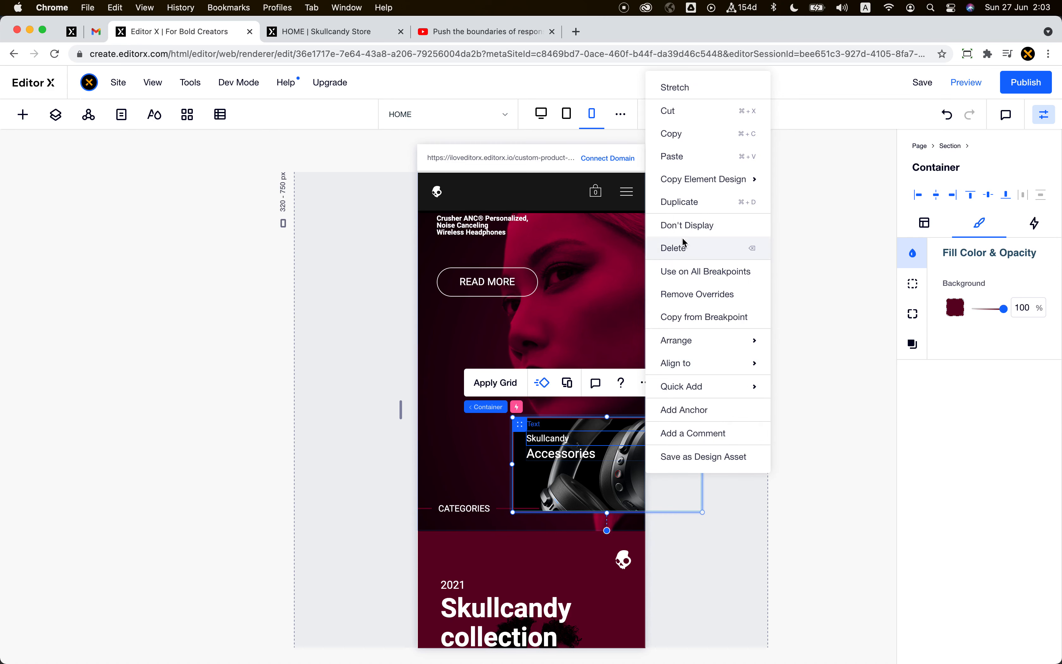
# Step: Publish the site and switch the hero text stack from fixed to Fluid sizing at the mobile breakpoint
pyautogui.click(1031, 83)
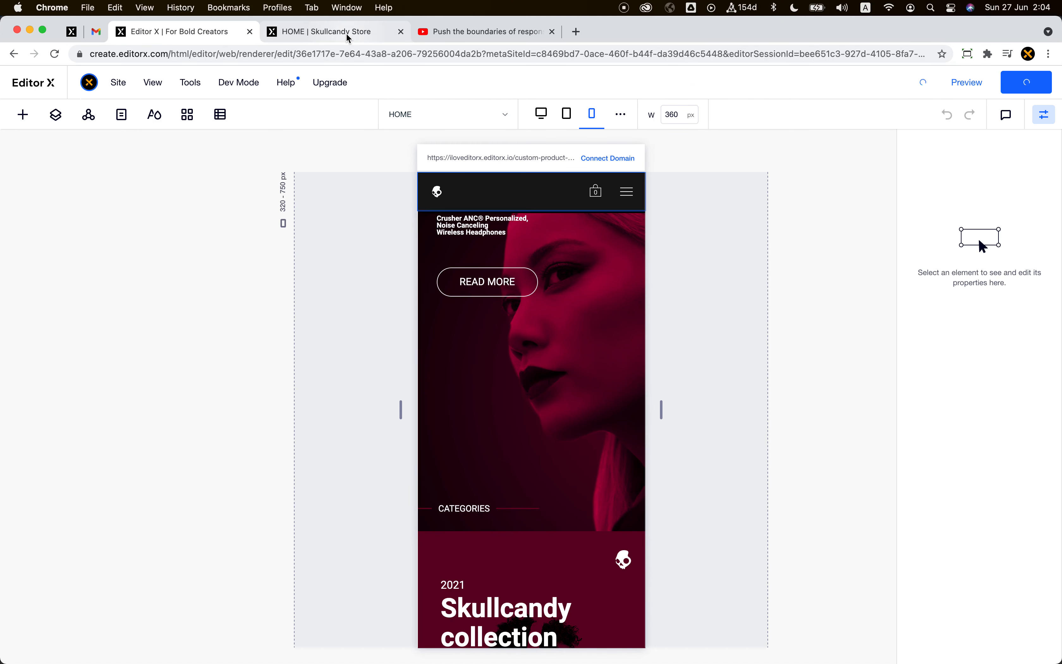
pyautogui.click(498, 388)
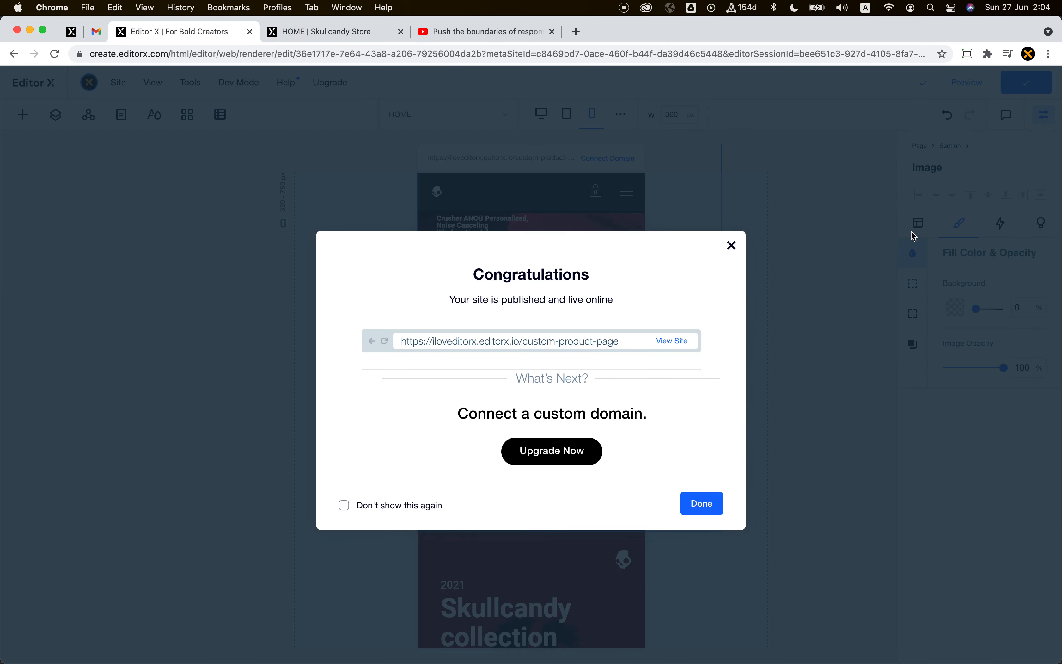
pyautogui.click(916, 228)
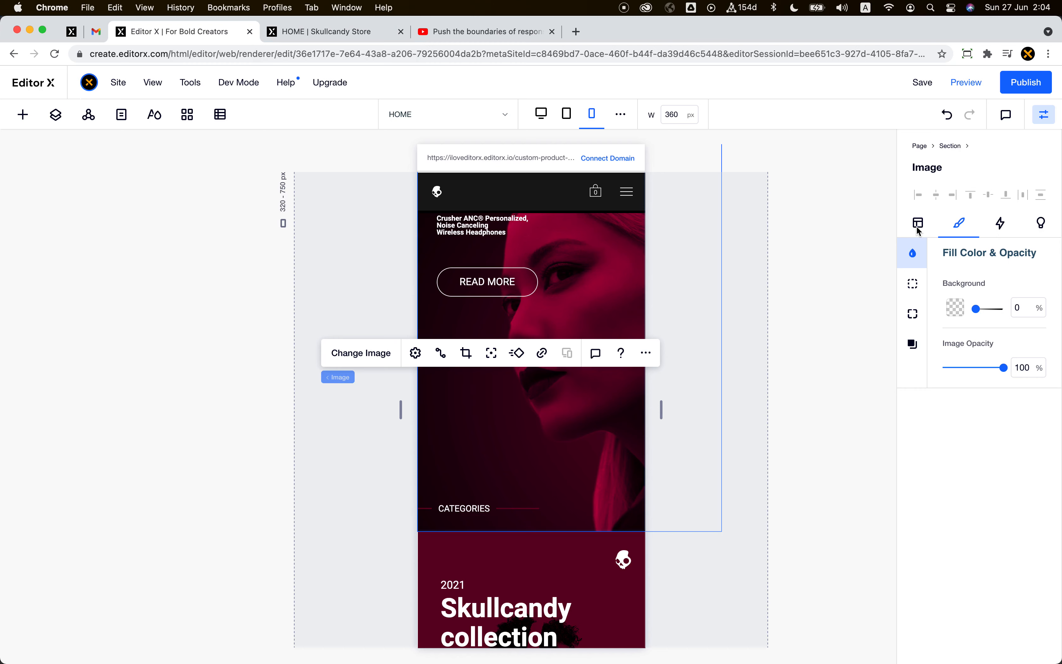
pyautogui.click(918, 224)
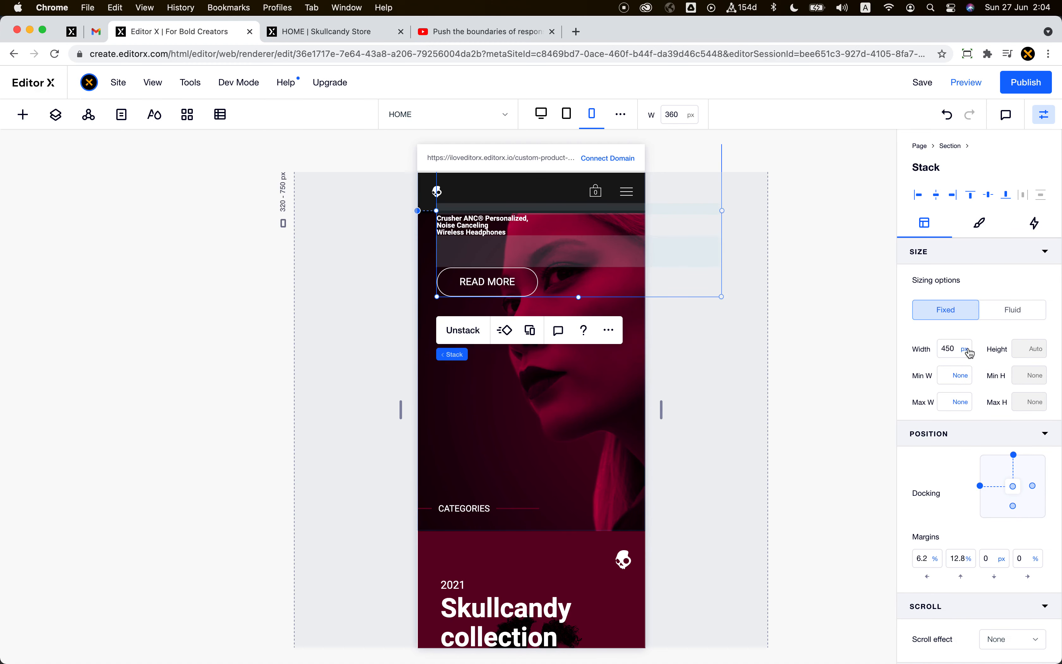
pyautogui.click(997, 309)
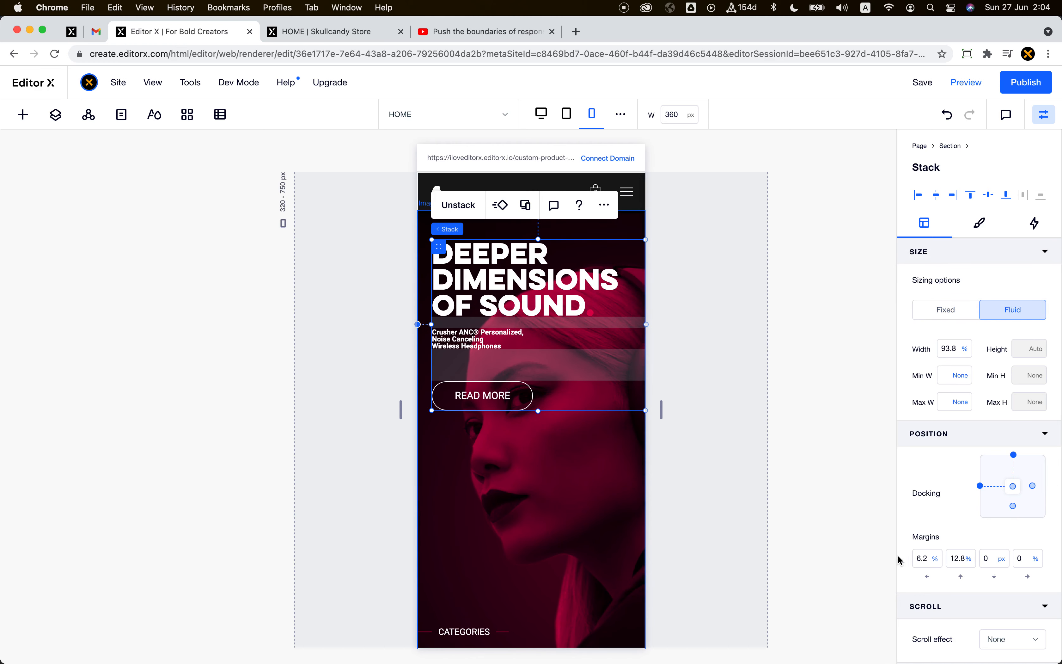
# Step: Publish the site again and check the hero and categories sections of the live page in the phone emulation
pyautogui.click(1029, 87)
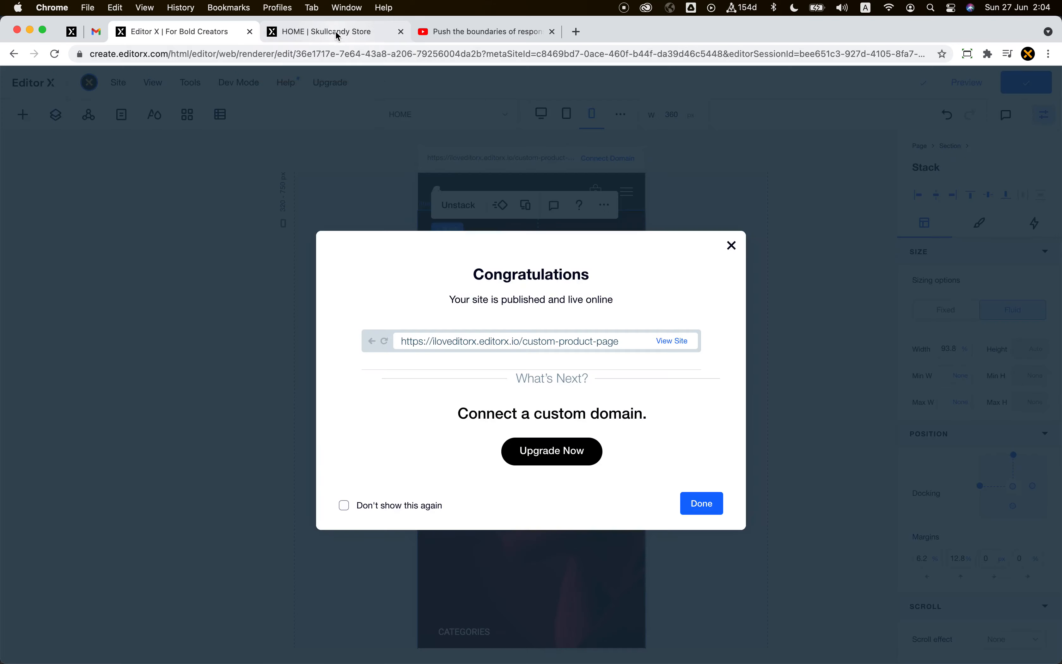
pyautogui.click(335, 31)
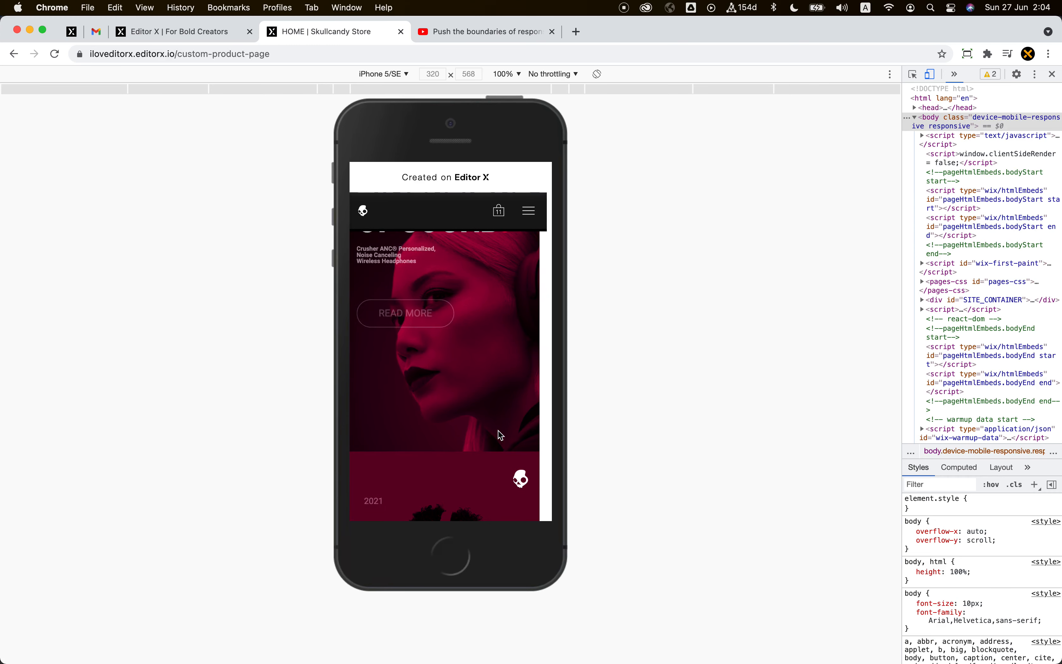
pyautogui.scroll(-10, 497, 430)
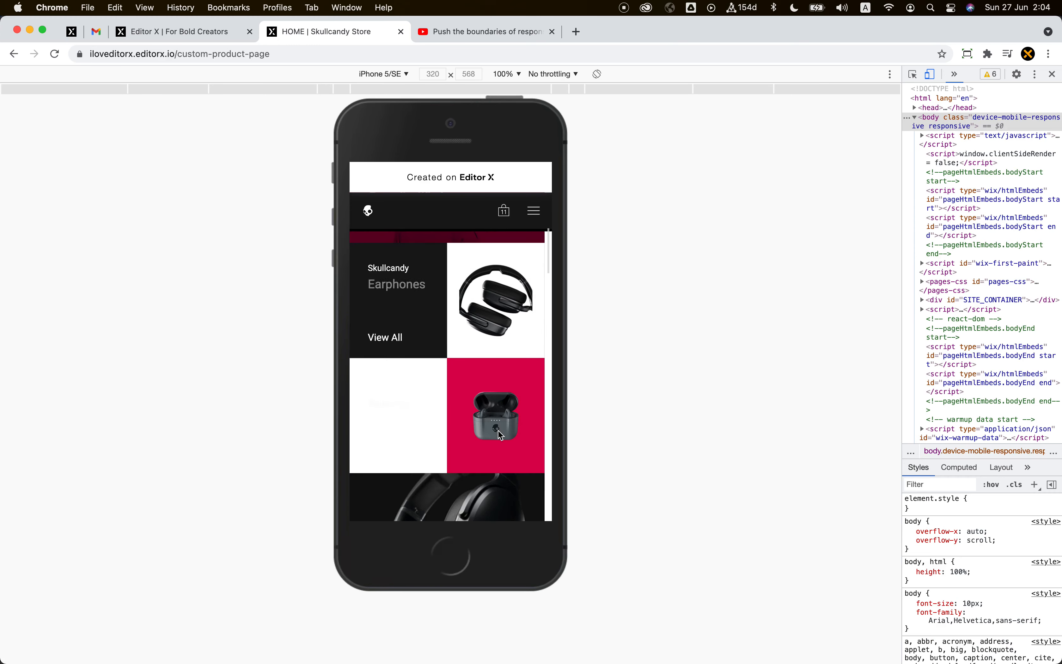
pyautogui.scroll(10, 501, 432)
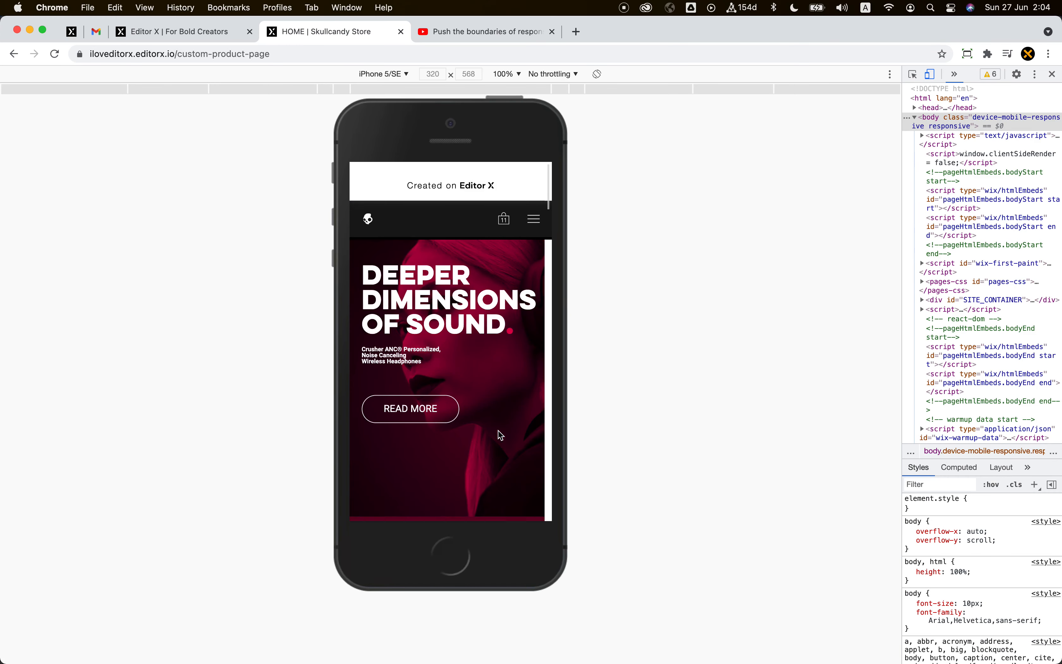
# Step: Set the hero text stack's width to 80% and dock it to the horizontal center in Editor X
pyautogui.click(217, 36)
pyautogui.press('Escape')
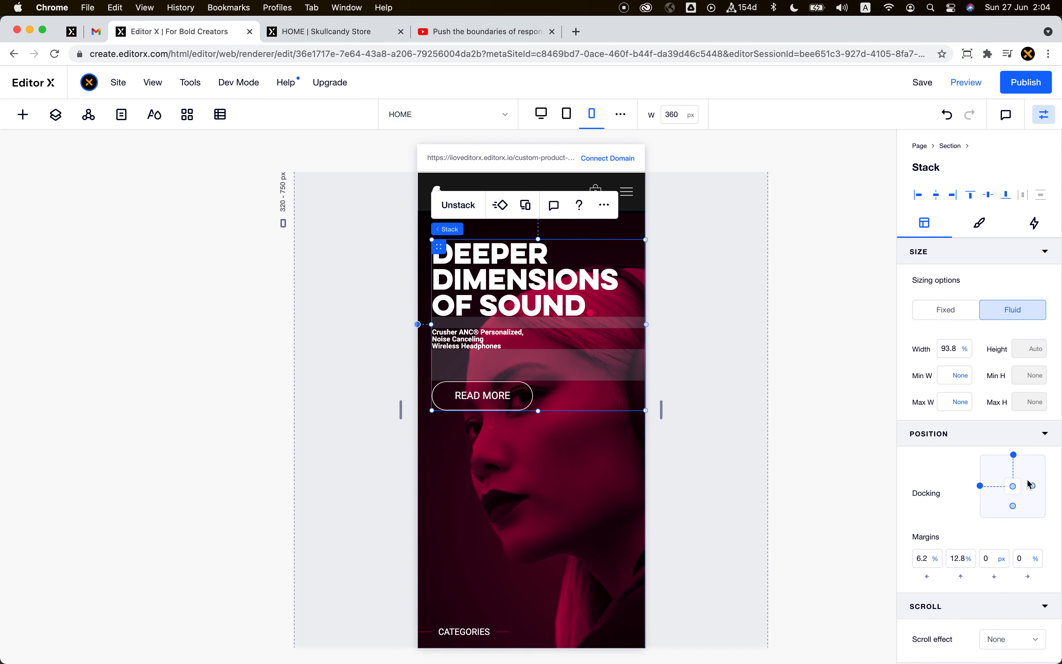
pyautogui.click(958, 349)
pyautogui.press('Return')
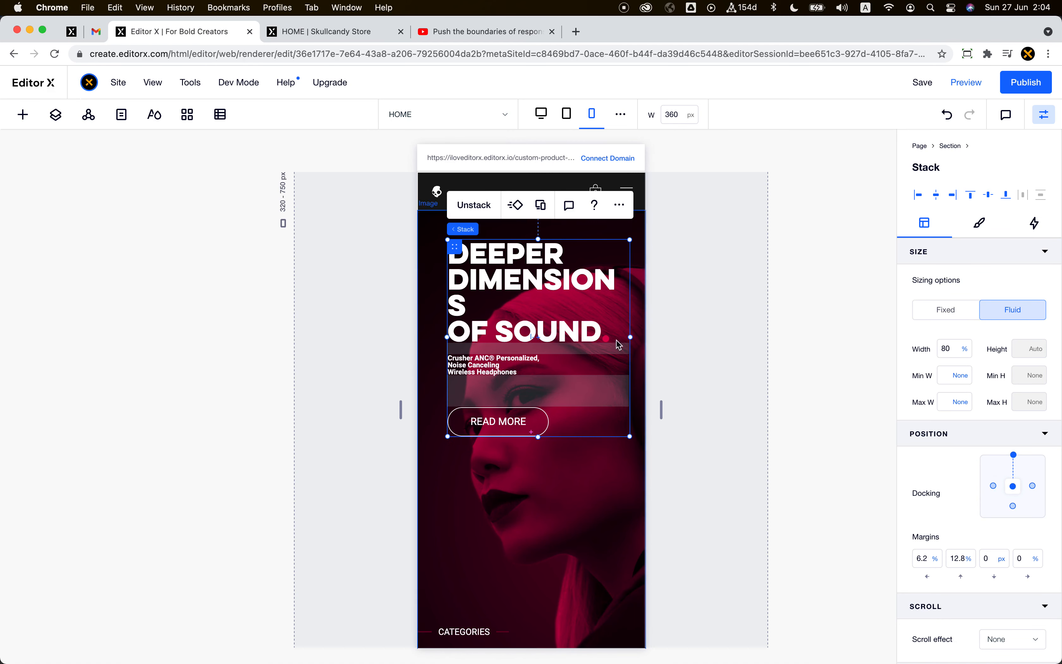
# Step: Reduce the minimum font size of the DEEPER DIMENSIONS OF SOUND heading and set the hero text stack's left margin to 0%
pyautogui.click(557, 303)
pyautogui.doubleClick(546, 255)
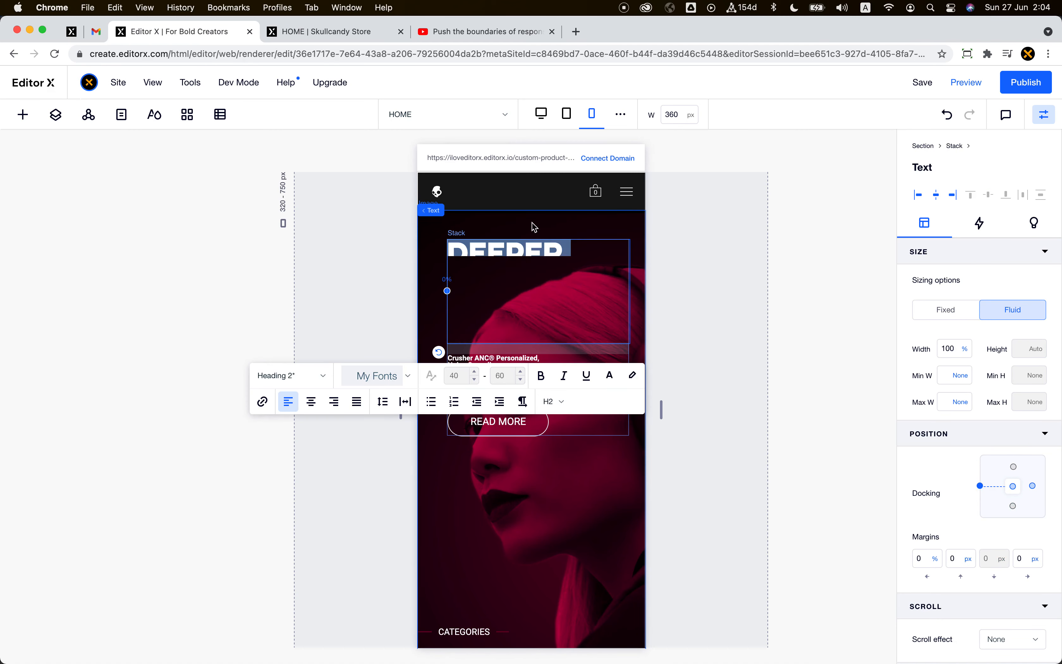
pyautogui.click(459, 377)
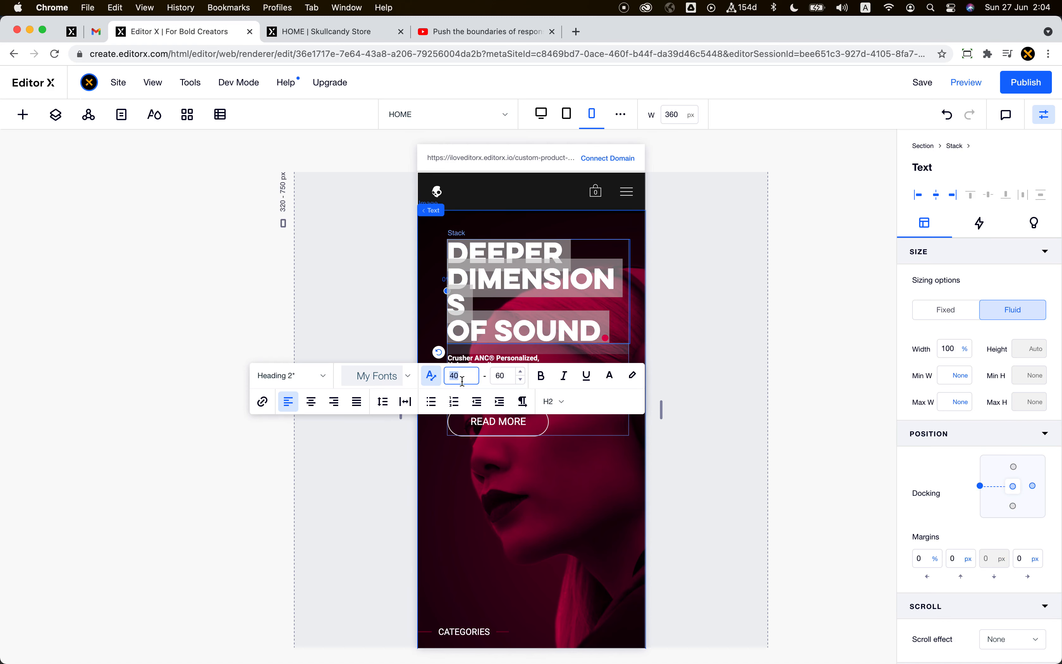
pyautogui.press('Return')
pyautogui.click(509, 501)
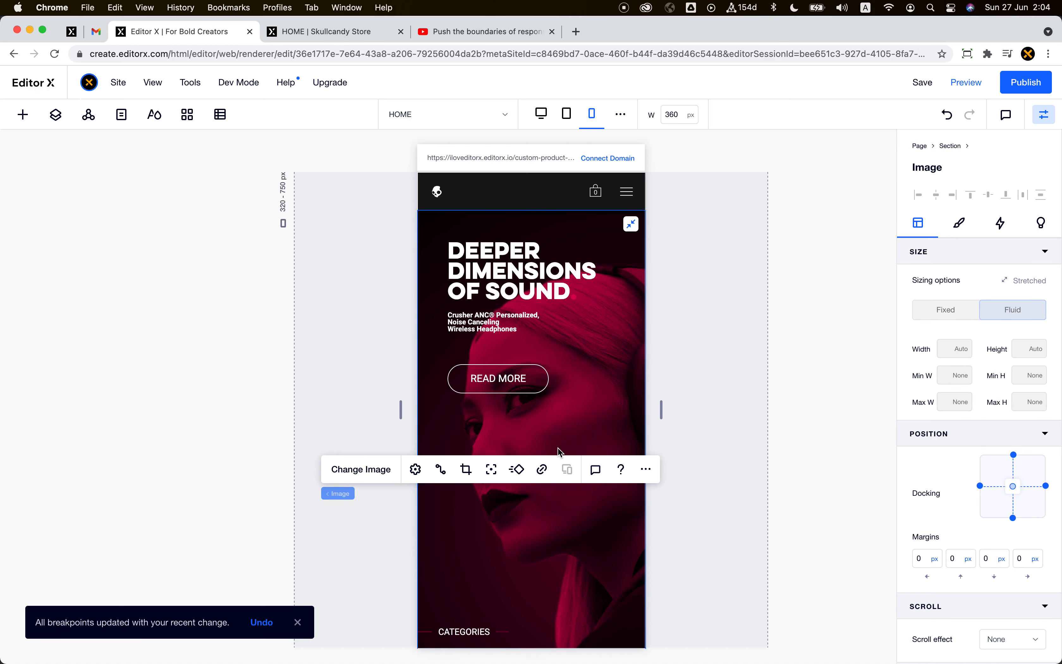
pyautogui.click(520, 363)
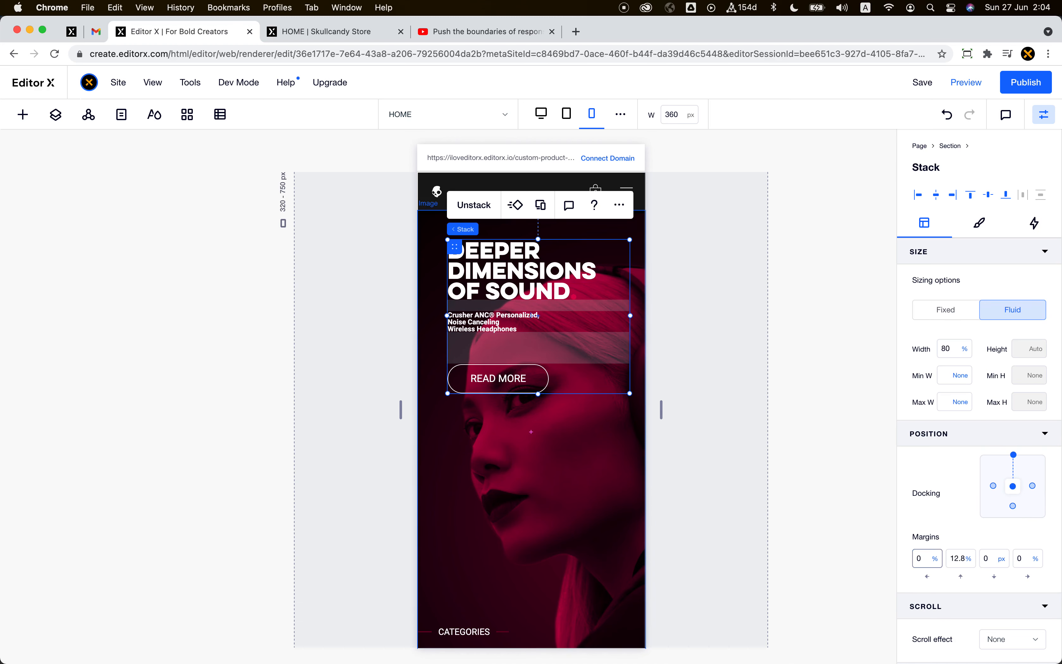
# Step: Apply the hero text stack's margin and hide the CATEGORIES label container at the mobile breakpoint
pyautogui.press('Return')
pyautogui.click(490, 631)
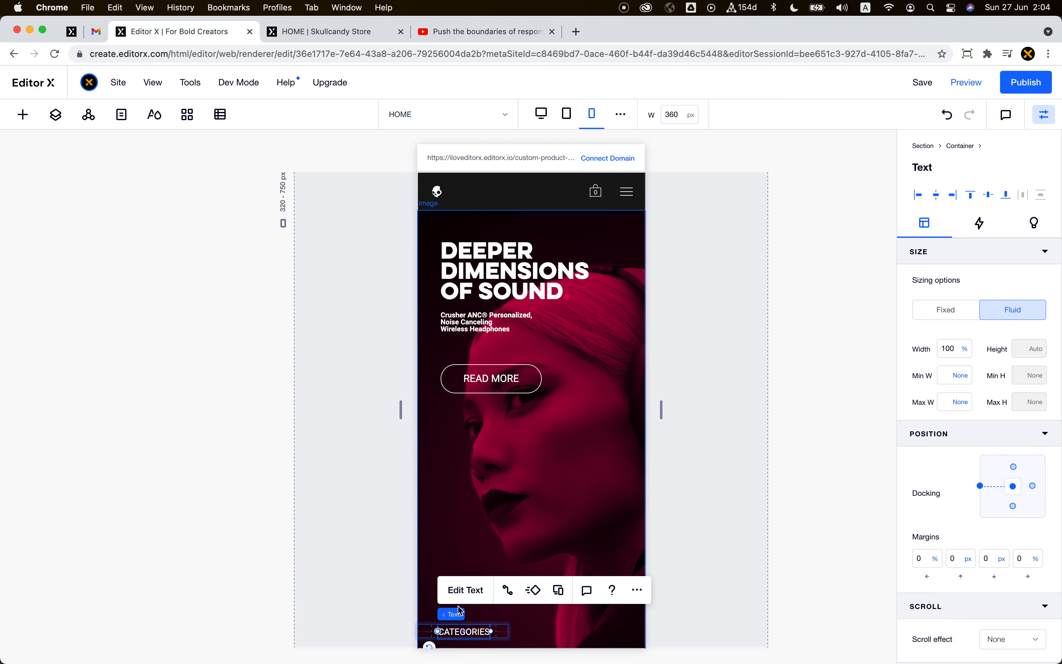
pyautogui.click(599, 605)
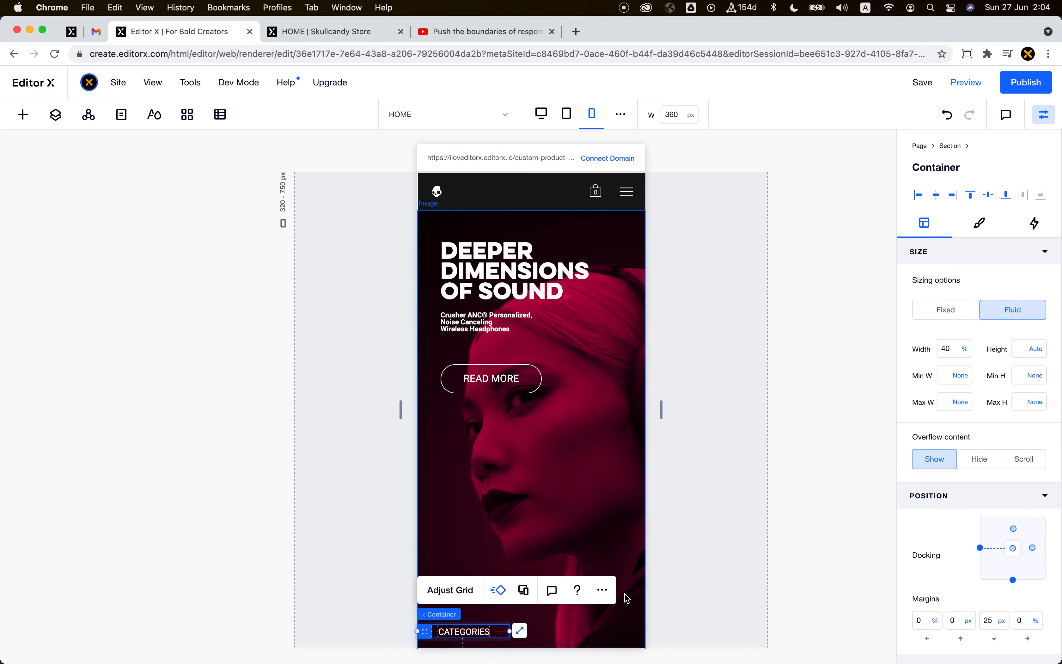
pyautogui.click(602, 592)
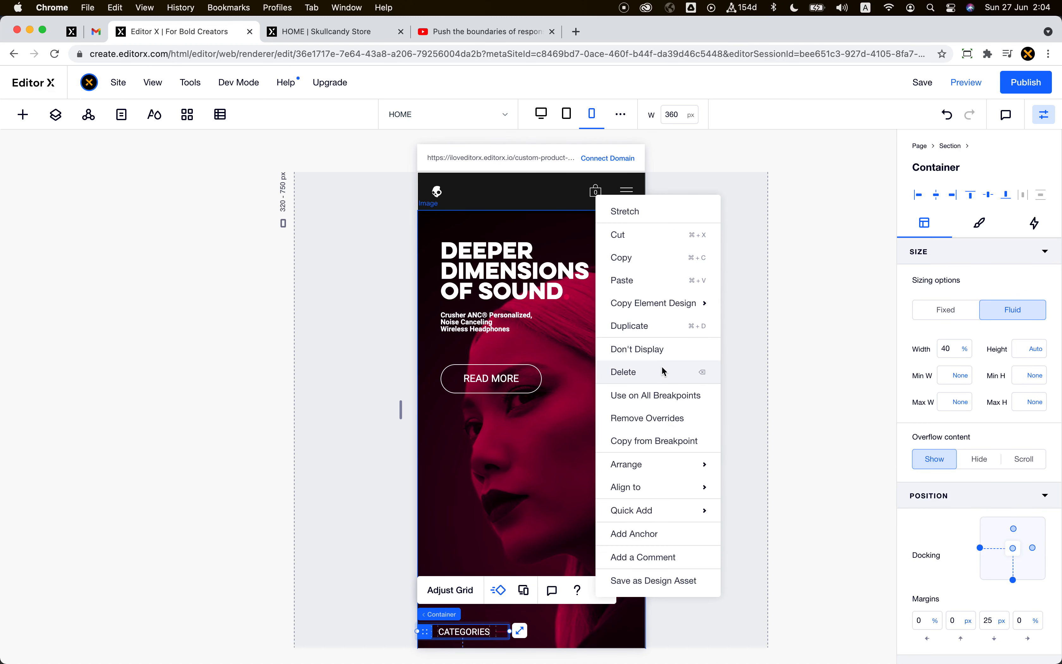
pyautogui.click(600, 357)
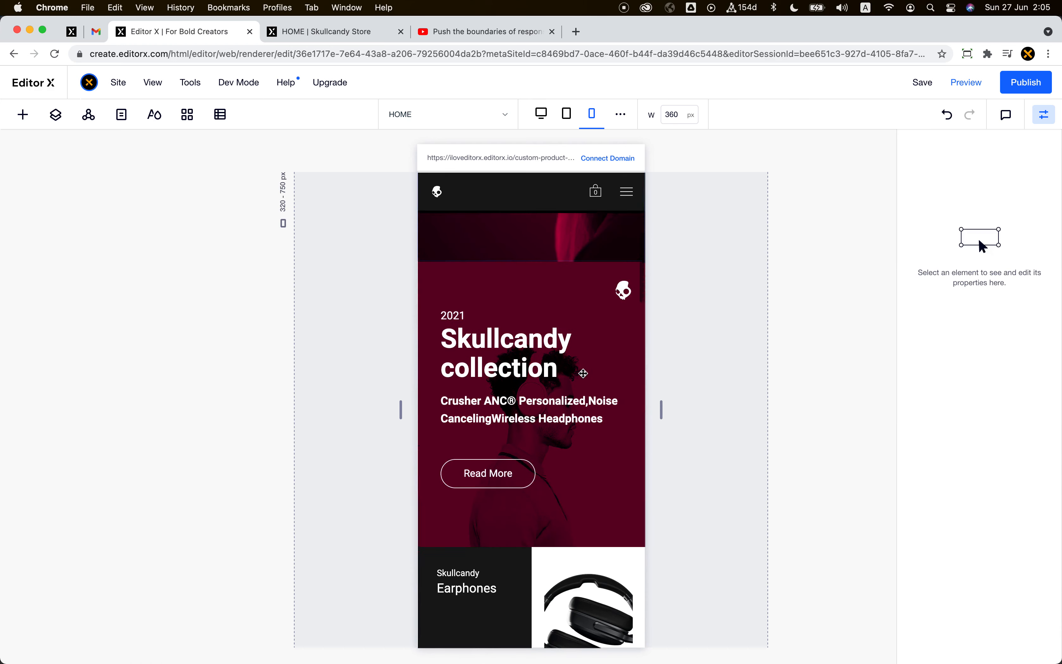
# Step: Reset the headphones image in the first category tile and remove its stretch sizing
pyautogui.scroll(-8, 573, 255)
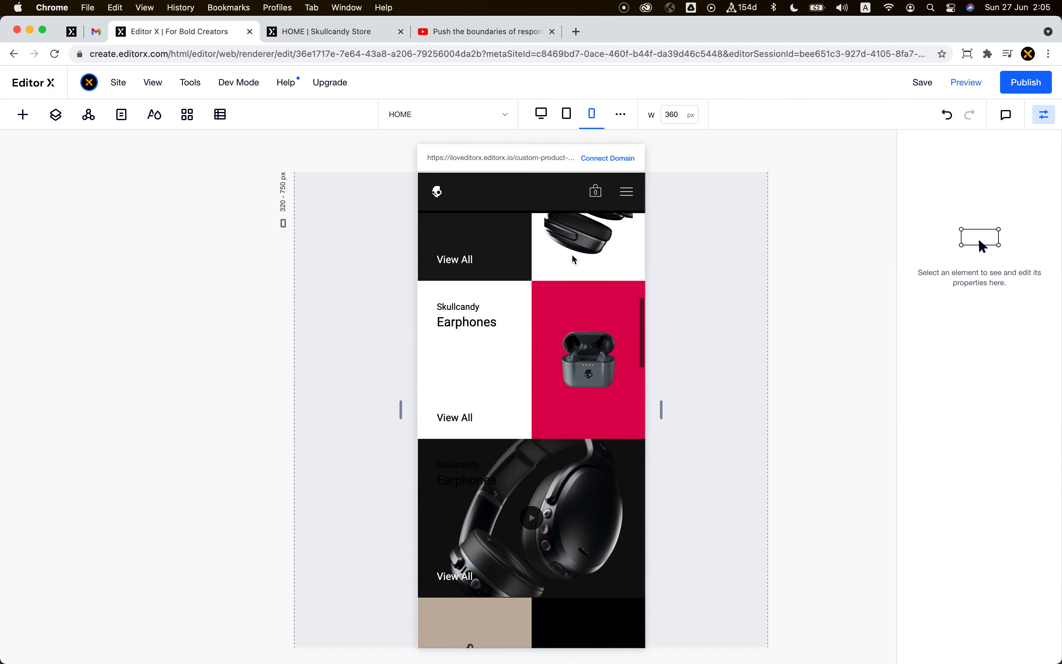
pyautogui.scroll(5, 573, 256)
pyautogui.scroll(-2, 575, 264)
pyautogui.click(596, 323)
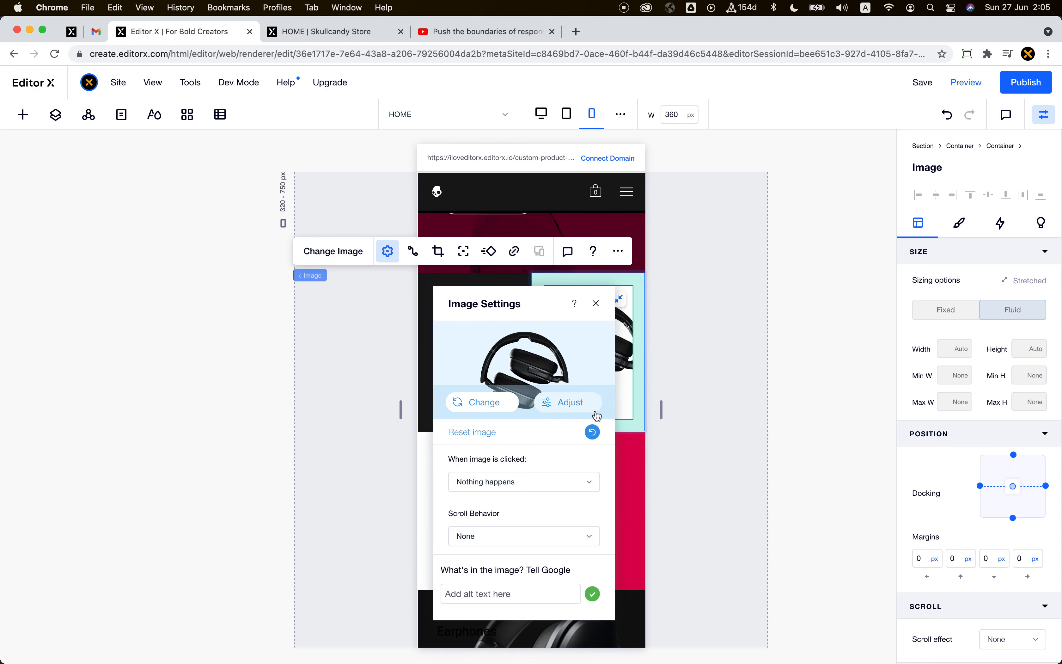
pyautogui.click(593, 433)
pyautogui.click(596, 303)
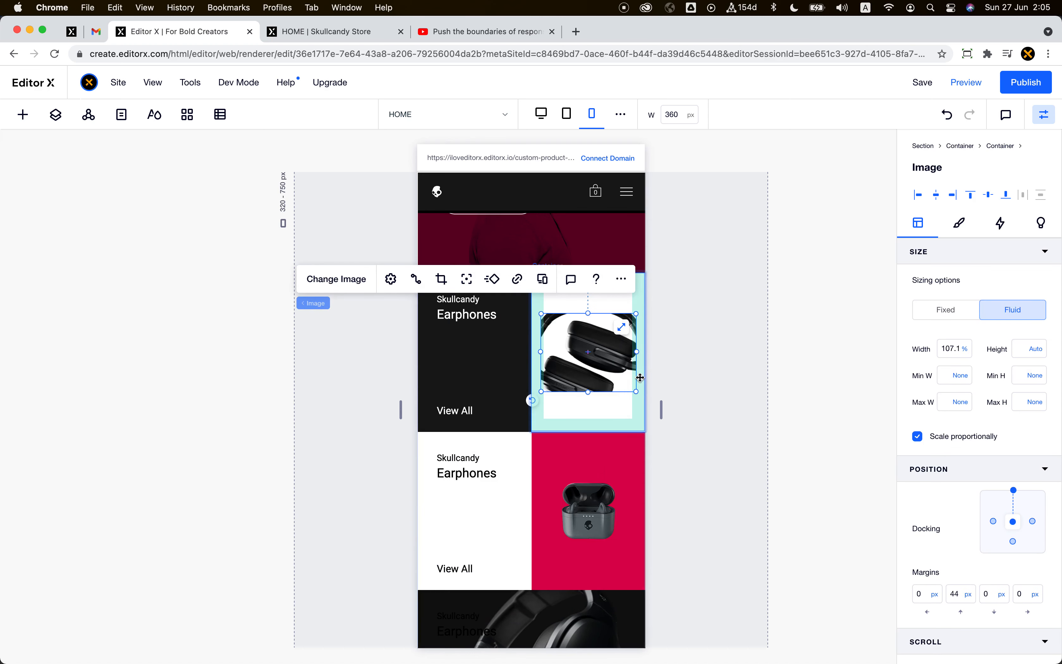
pyautogui.click(602, 413)
# Step: Publish the site and reload the live Skullcandy Store page in the phone emulation
pyautogui.scroll(-8, 602, 412)
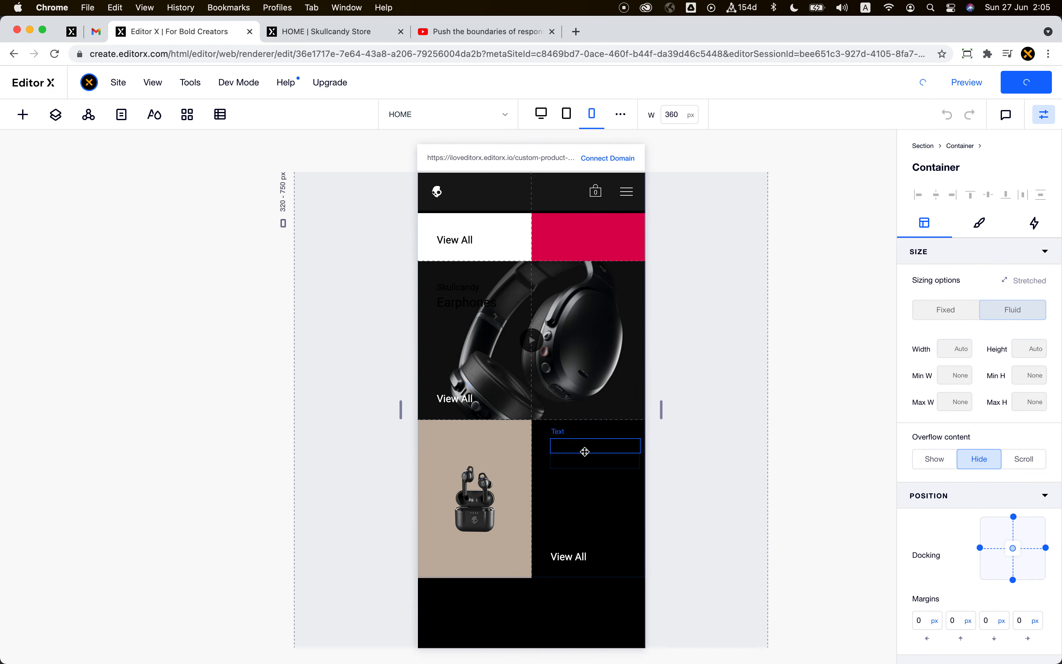
pyautogui.click(585, 452)
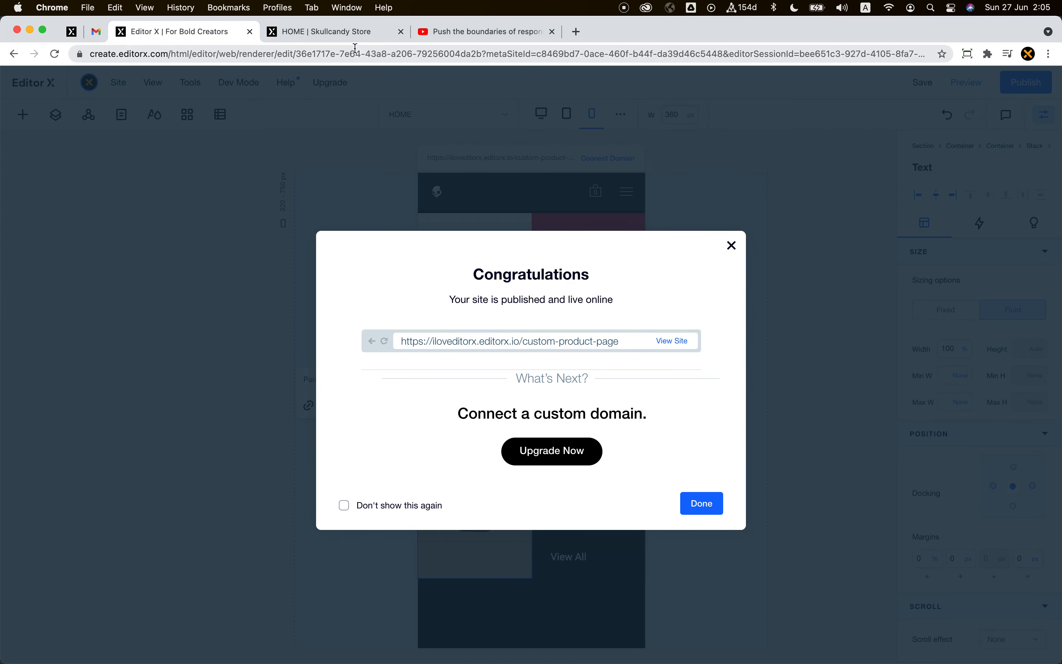
pyautogui.click(353, 40)
pyautogui.press('cmd+r')
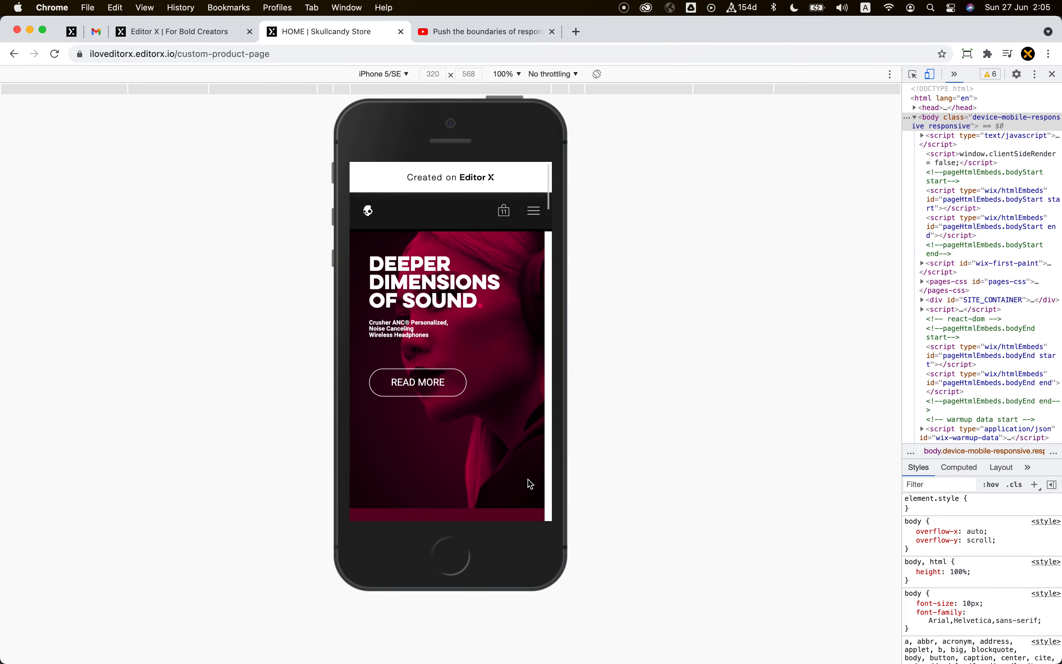
# Step: Examine the live page's hero, Skullcandy collection and category tiles down to the footer in the iPhone 5/SE emulation
pyautogui.scroll(-5, 531, 483)
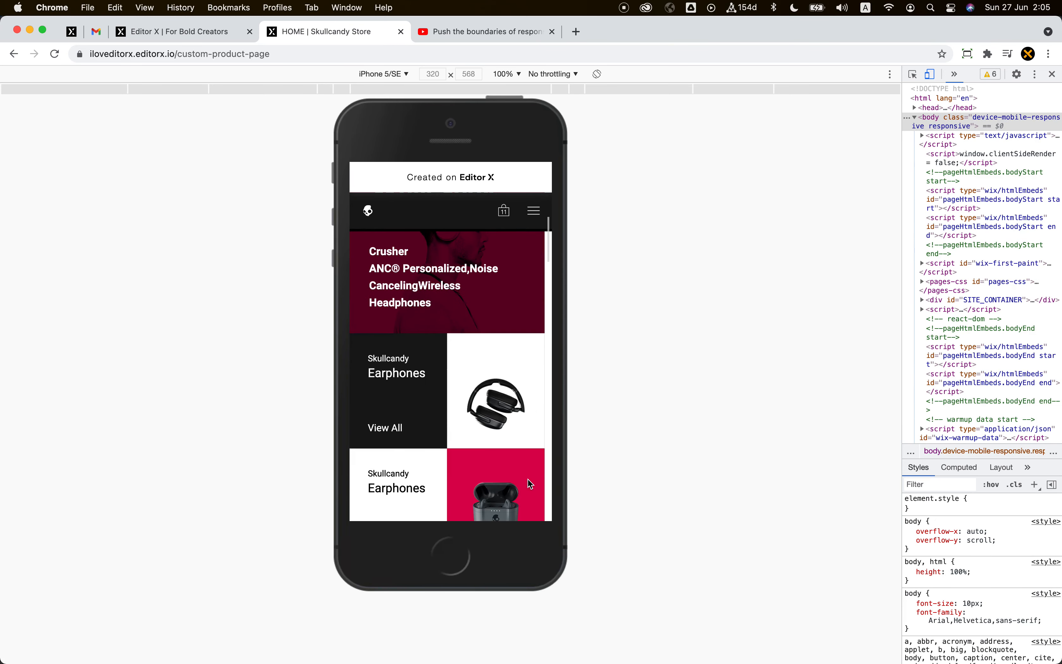
pyautogui.scroll(-2, 531, 485)
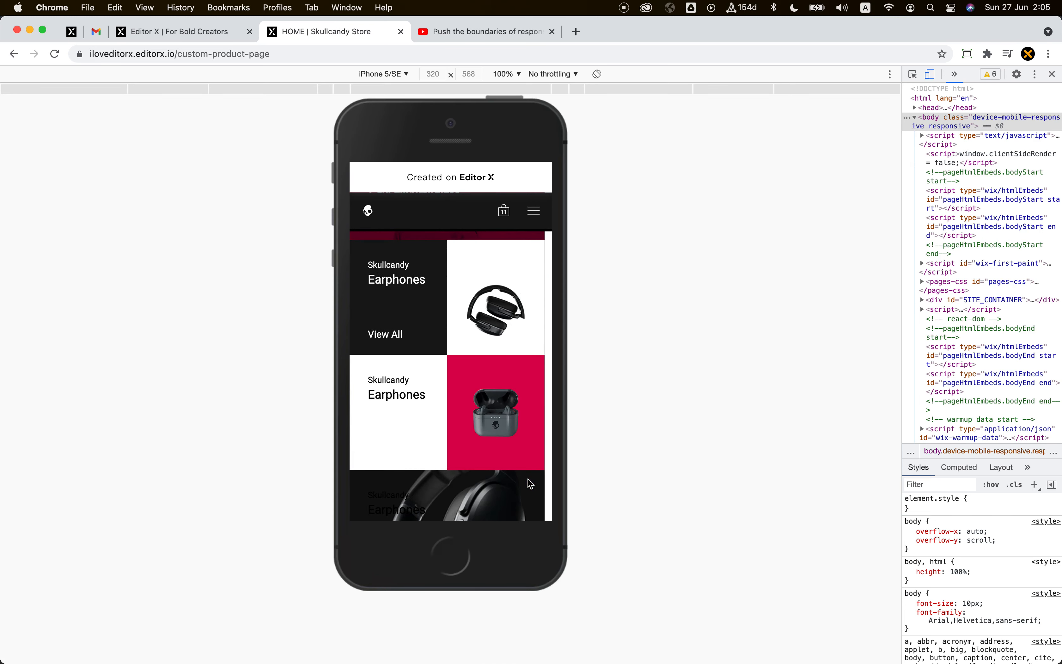
pyautogui.press('super+r')
pyautogui.scroll(-5, 528, 474)
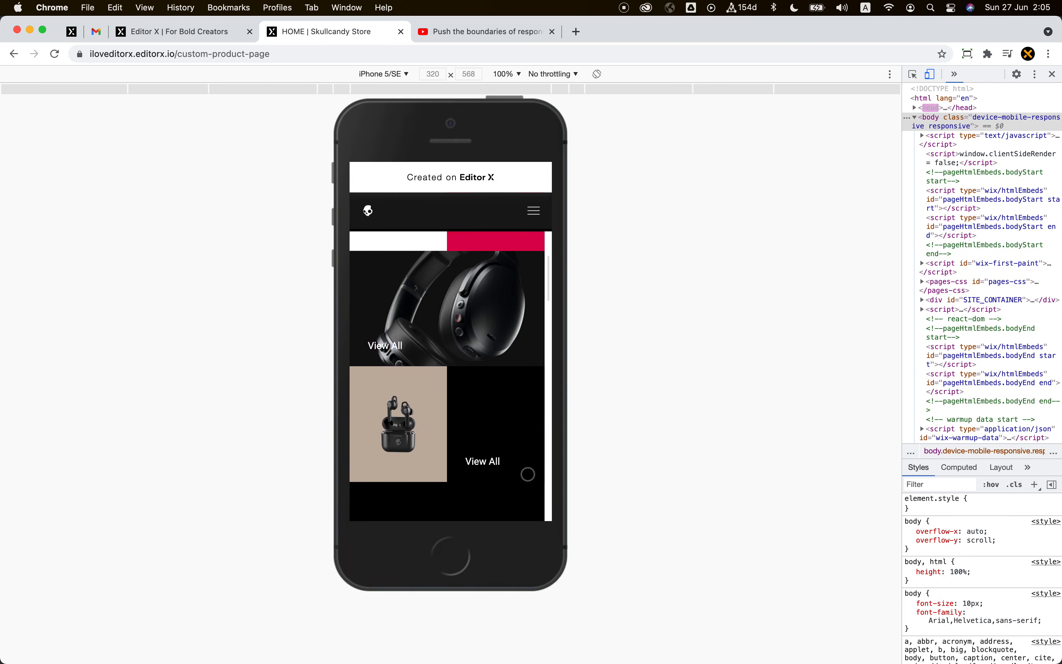
pyautogui.scroll(-10, 528, 475)
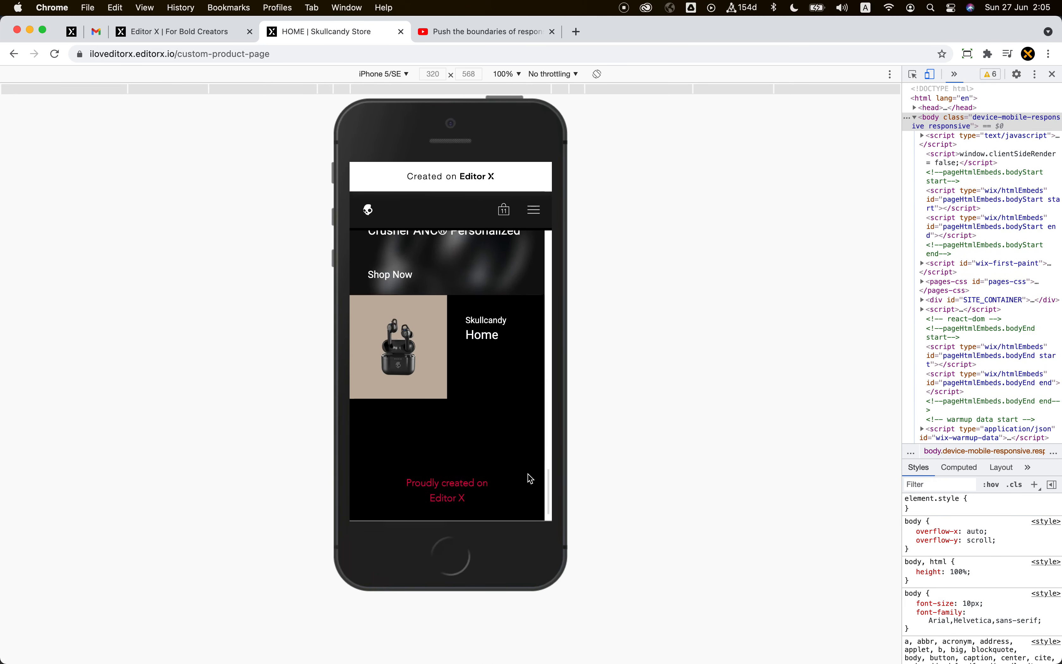
pyautogui.scroll(10, 531, 478)
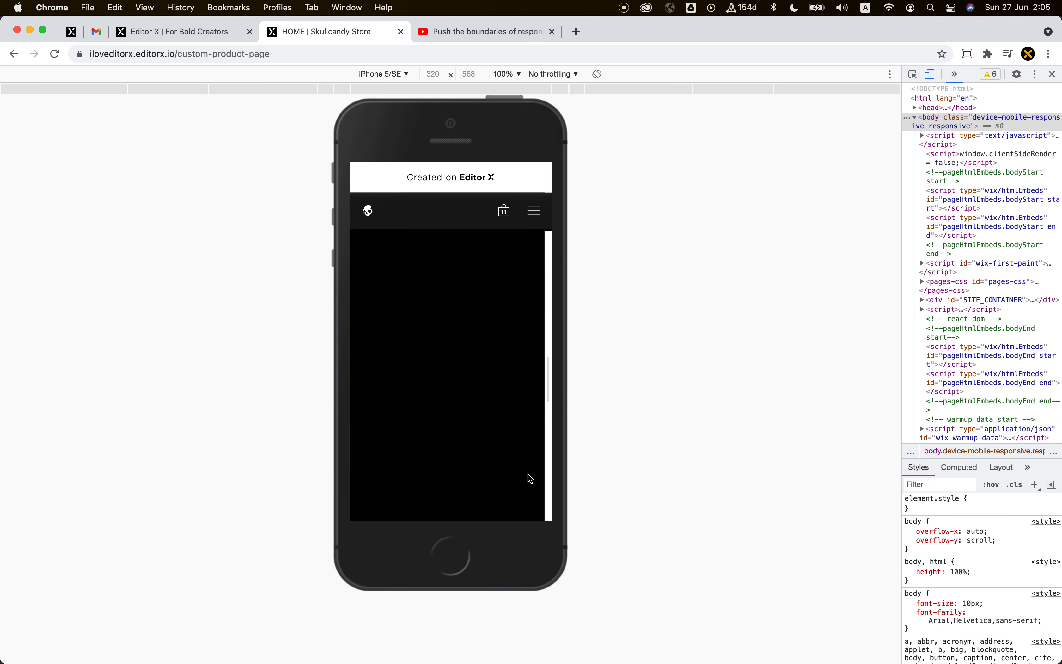
pyautogui.scroll(10, 531, 478)
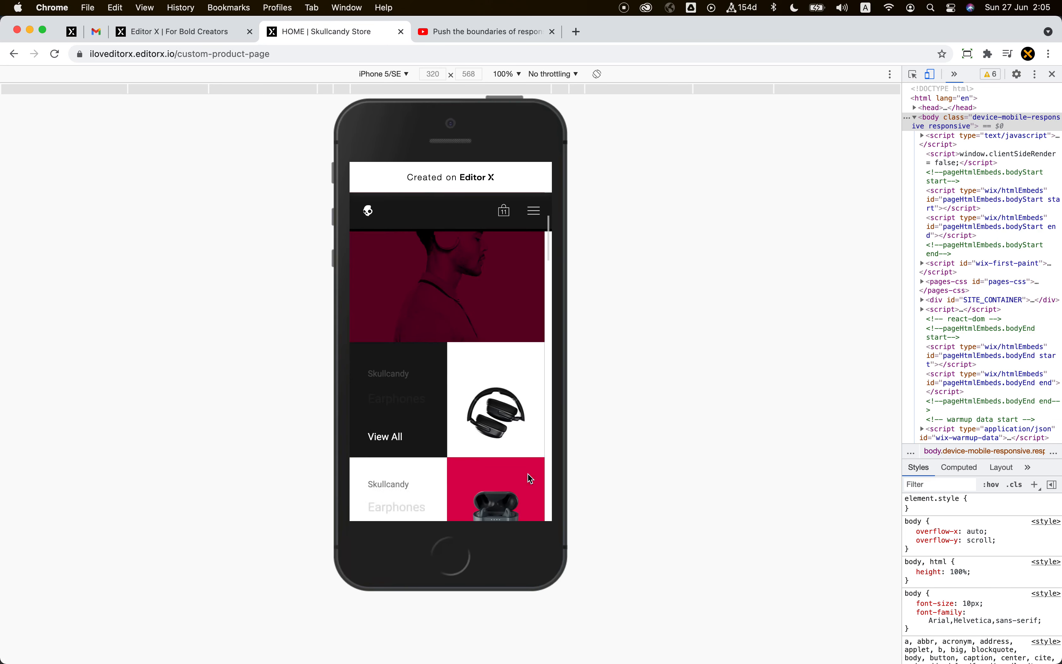
pyautogui.scroll(5, 528, 475)
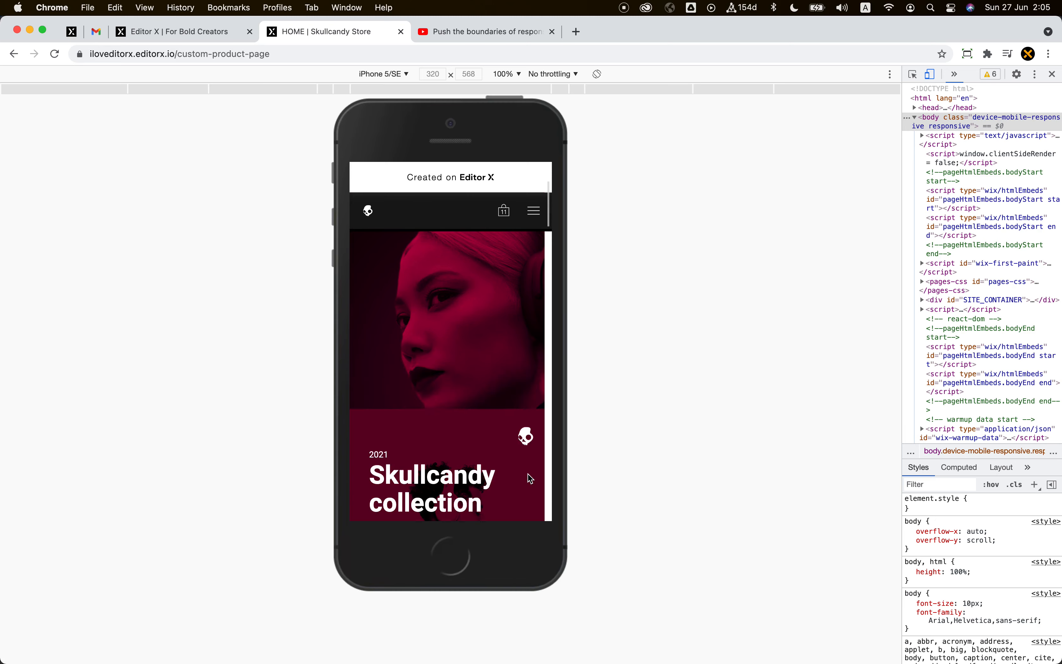
pyautogui.scroll(3, 529, 476)
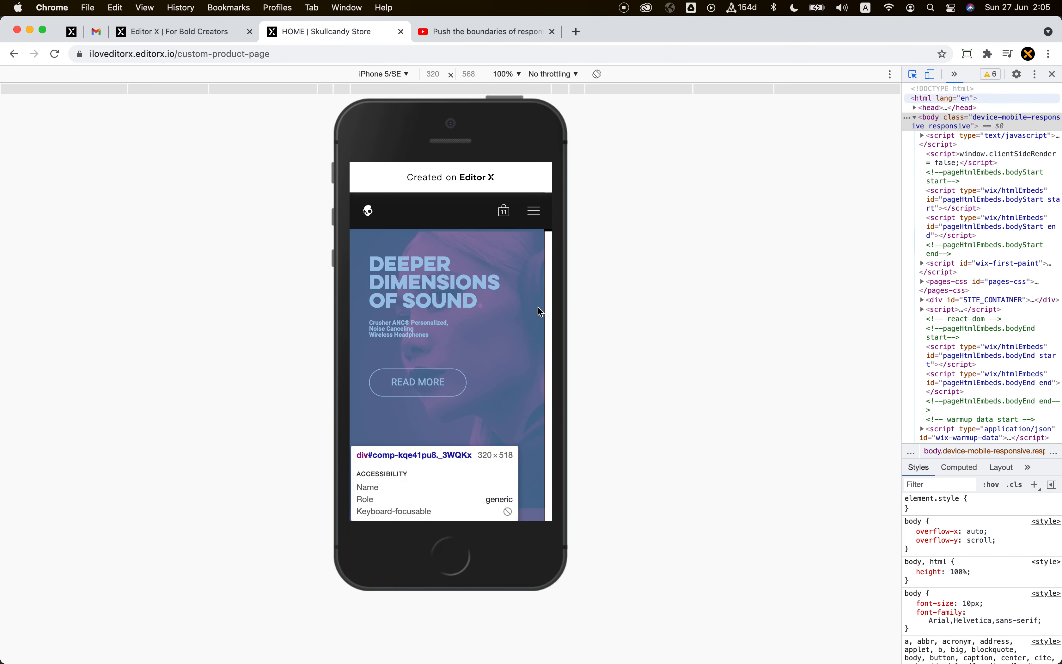
pyautogui.scroll(-3, 544, 367)
pyautogui.scroll(-5, 544, 372)
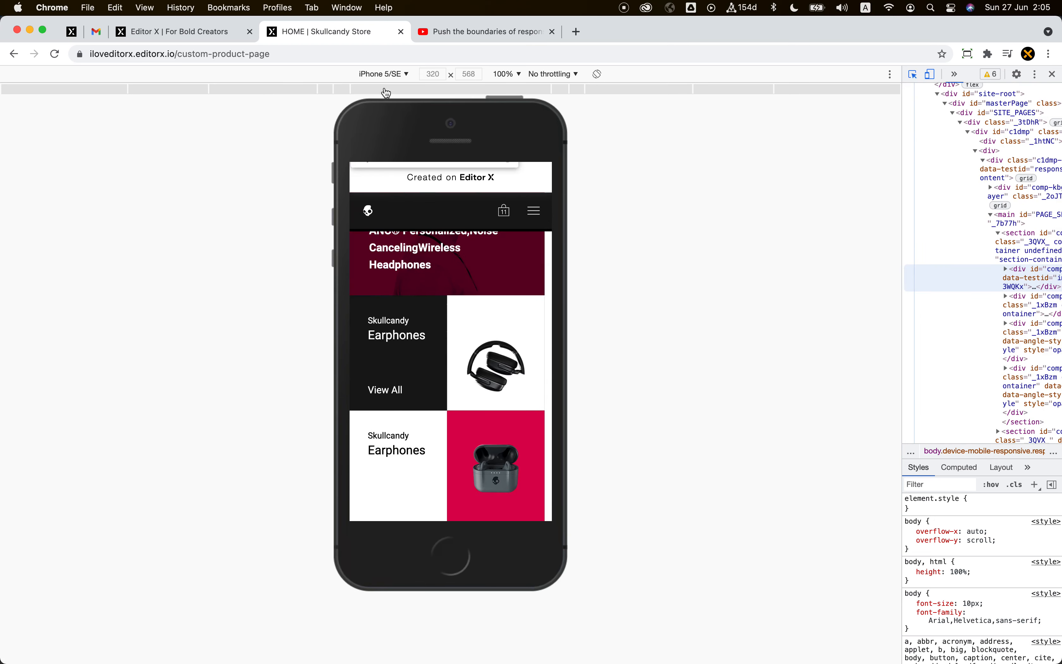
# Step: In Editor X, change the Skullcandy and Earphones texts in the black tile beside the beige earbuds image to white
pyautogui.click(223, 37)
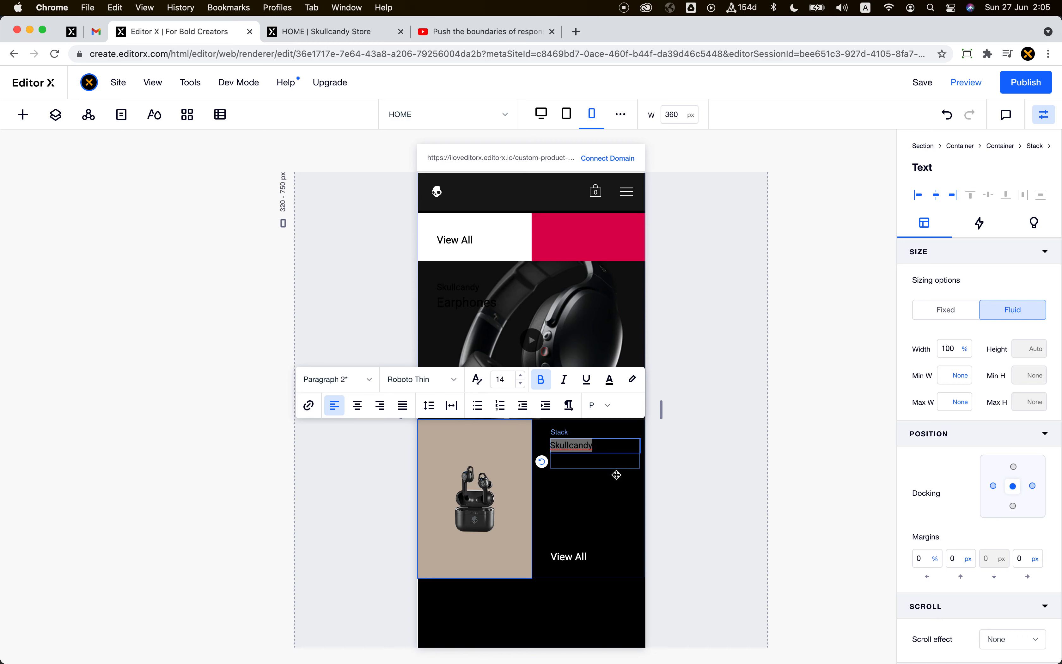
pyautogui.scroll(-2, 616, 477)
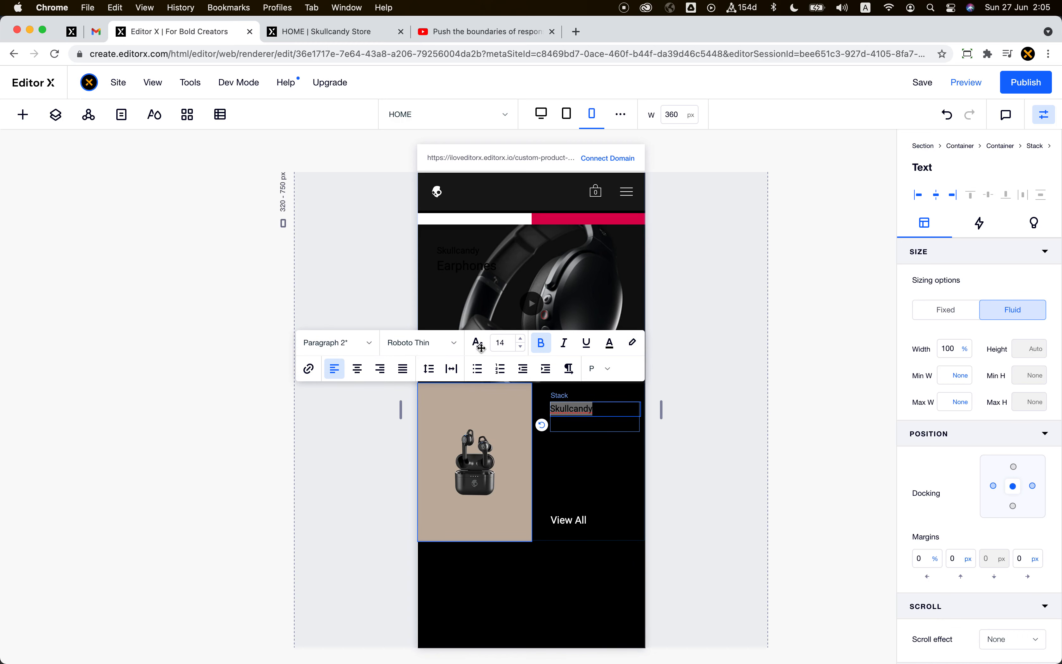
pyautogui.click(612, 345)
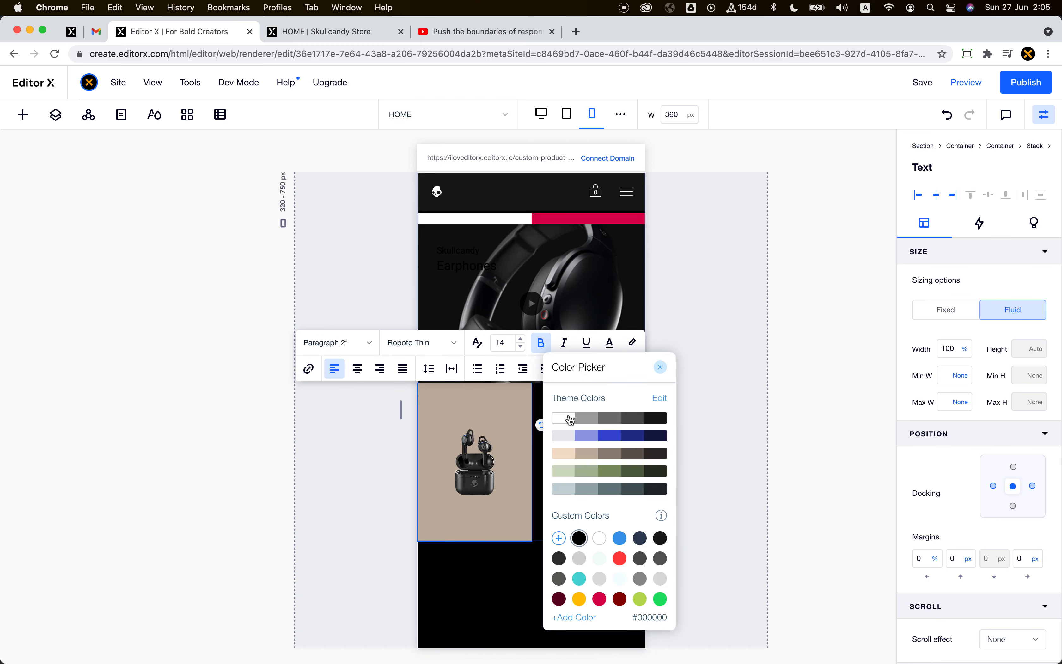
pyautogui.click(500, 434)
pyautogui.click(587, 428)
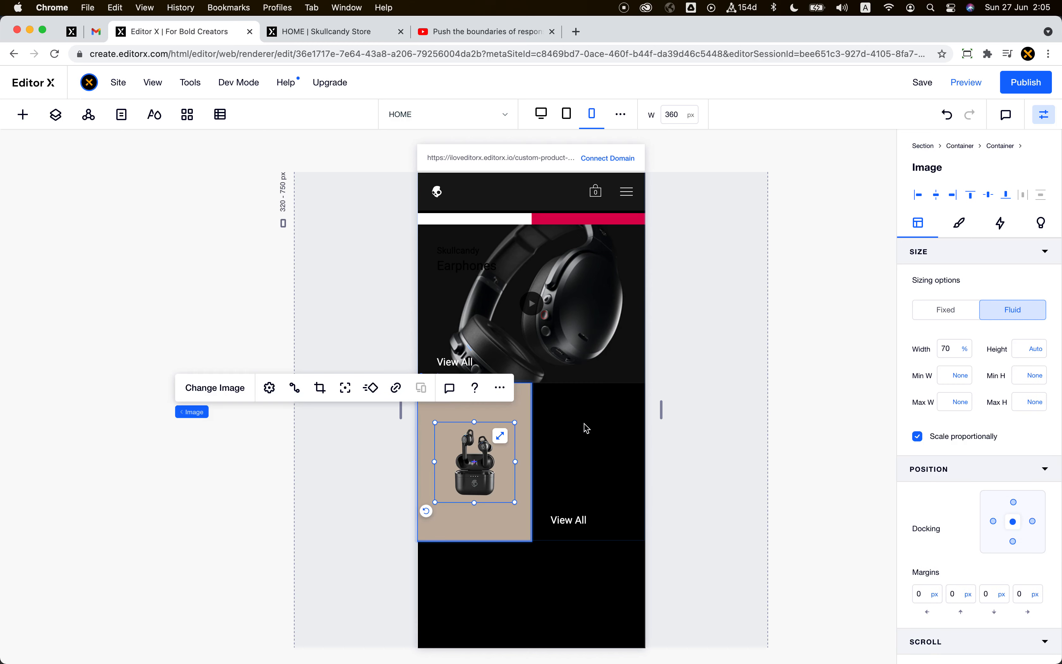
pyautogui.click(551, 410)
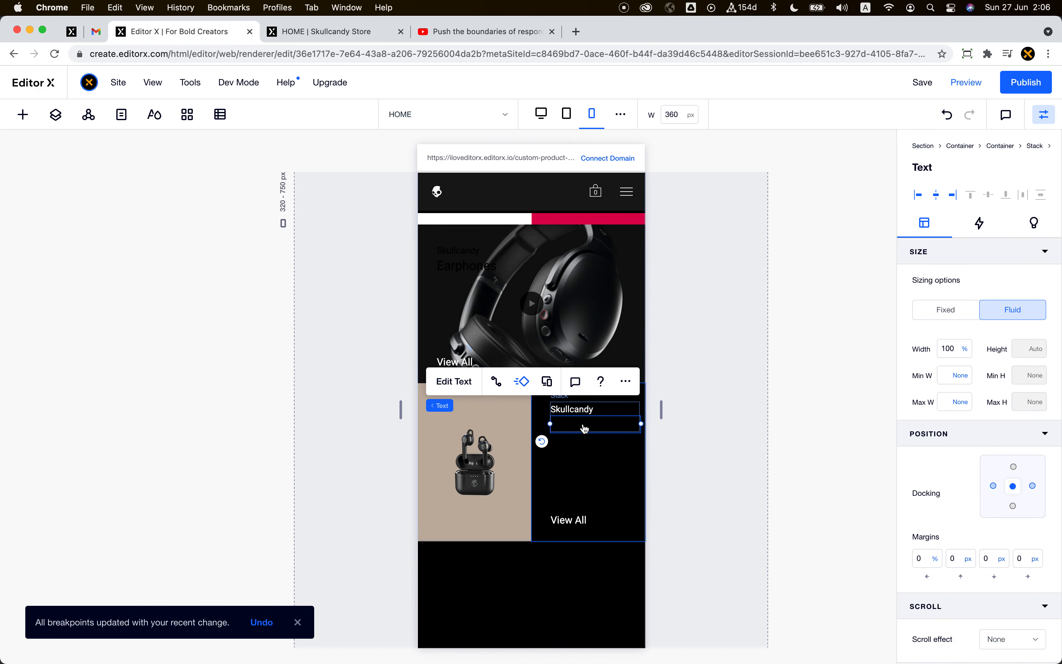
pyautogui.doubleClick(603, 415)
pyautogui.click(611, 361)
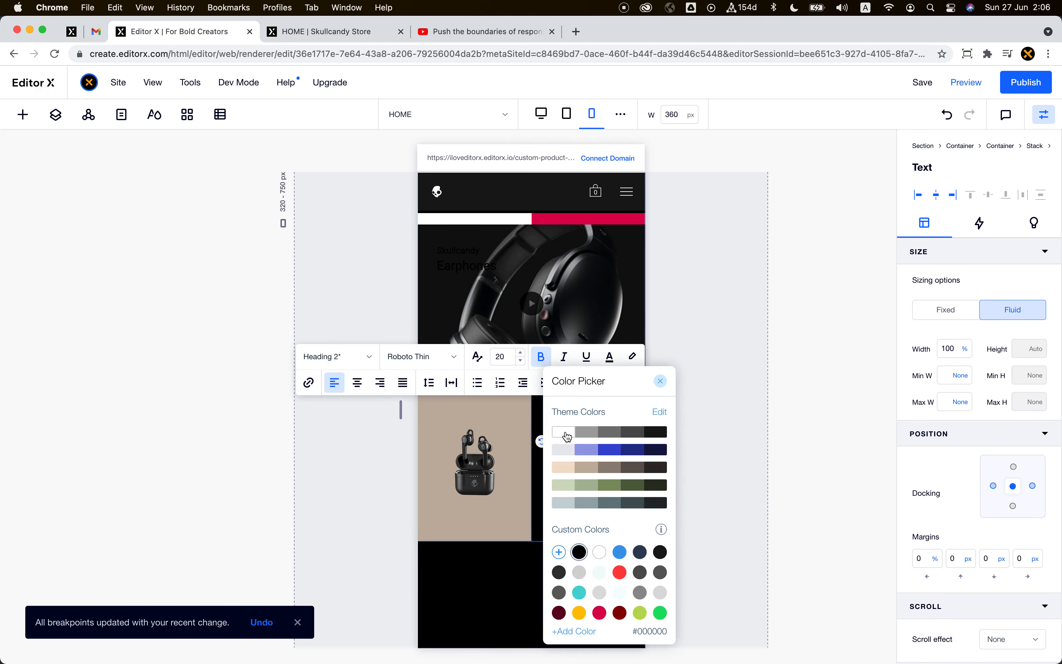
pyautogui.click(488, 449)
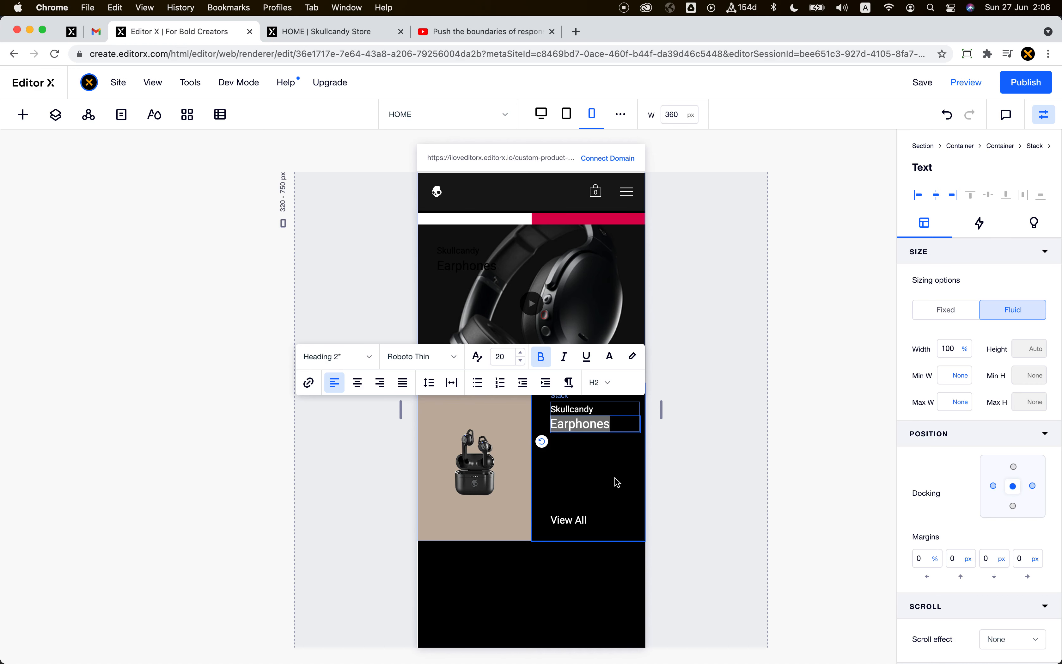
# Step: Switch the View All buttons in the black tile and the white Earphones tile from fixed to Fluid sizing
pyautogui.click(579, 527)
pyautogui.click(580, 526)
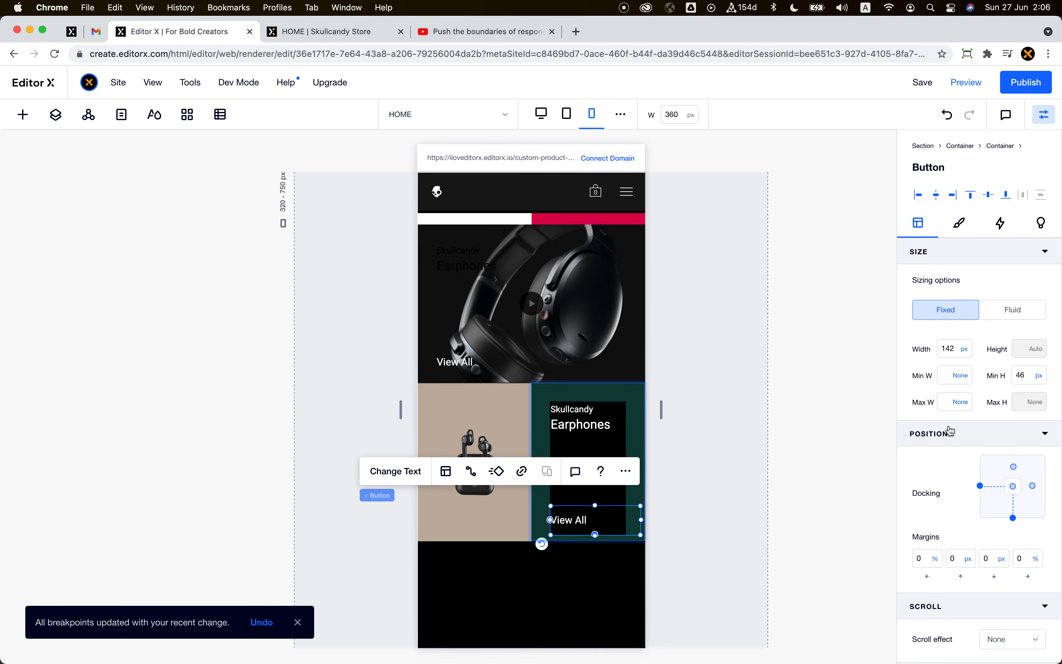
pyautogui.click(1003, 312)
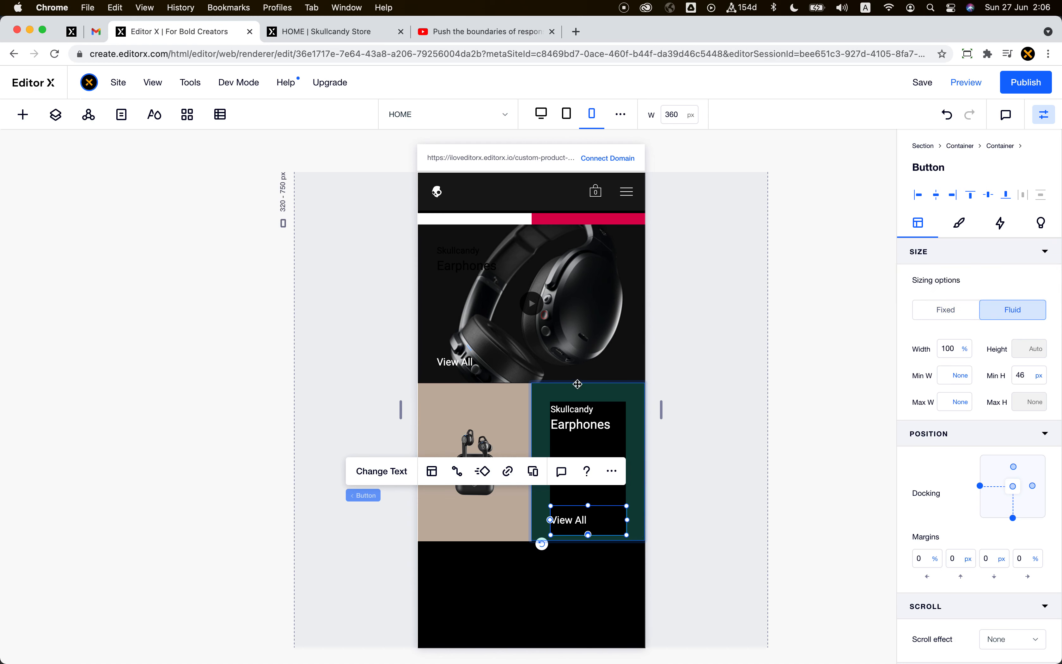
pyautogui.scroll(2, 535, 381)
pyautogui.scroll(6, 497, 408)
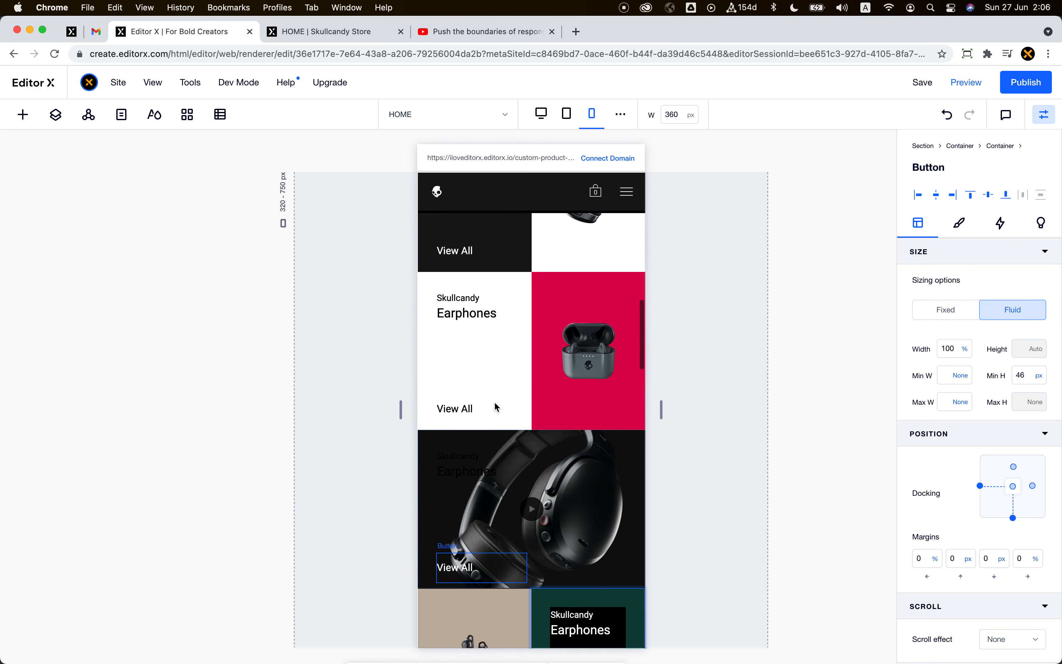
pyautogui.click(495, 403)
pyautogui.click(995, 319)
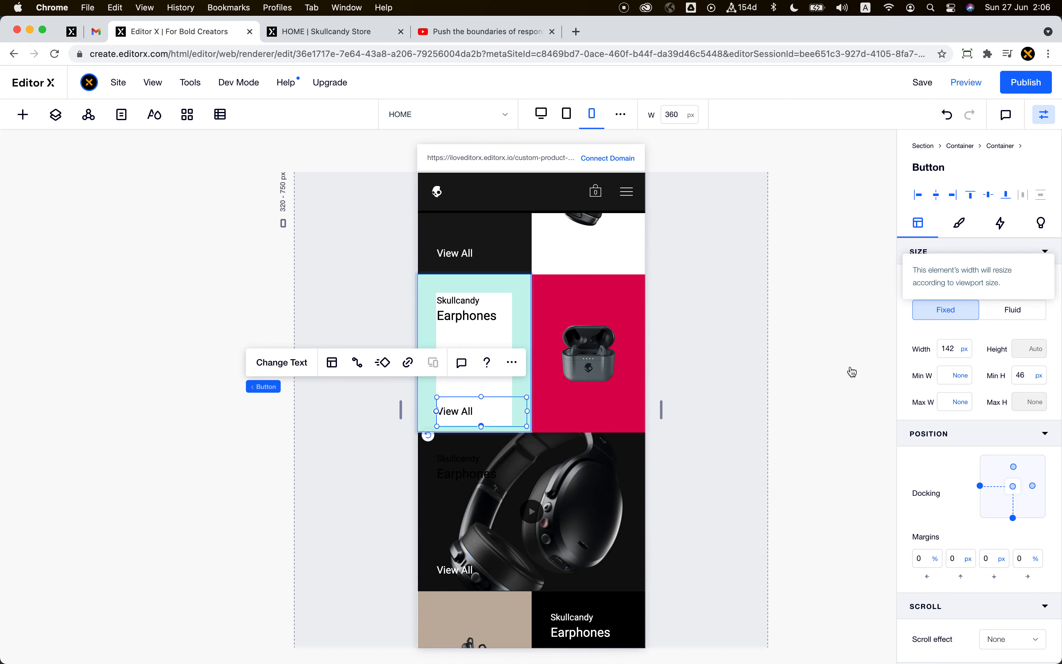
# Step: Switch the View All button in the dark tile beside the folded headphones image to Fluid sizing
pyautogui.scroll(7, 582, 514)
pyautogui.click(576, 535)
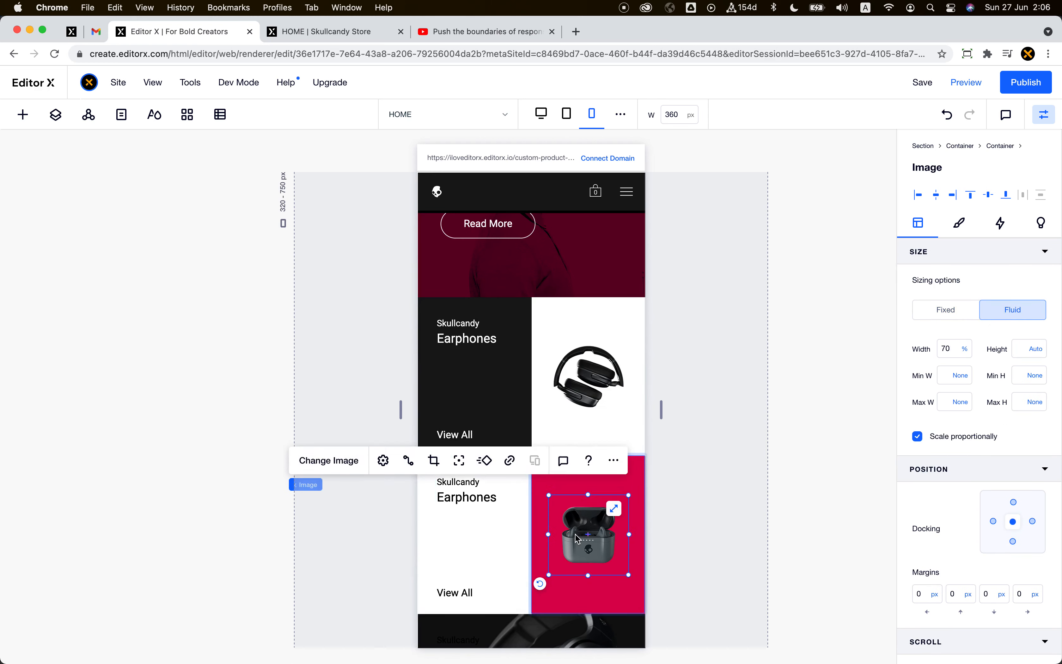
pyautogui.scroll(5, 577, 538)
pyautogui.click(590, 528)
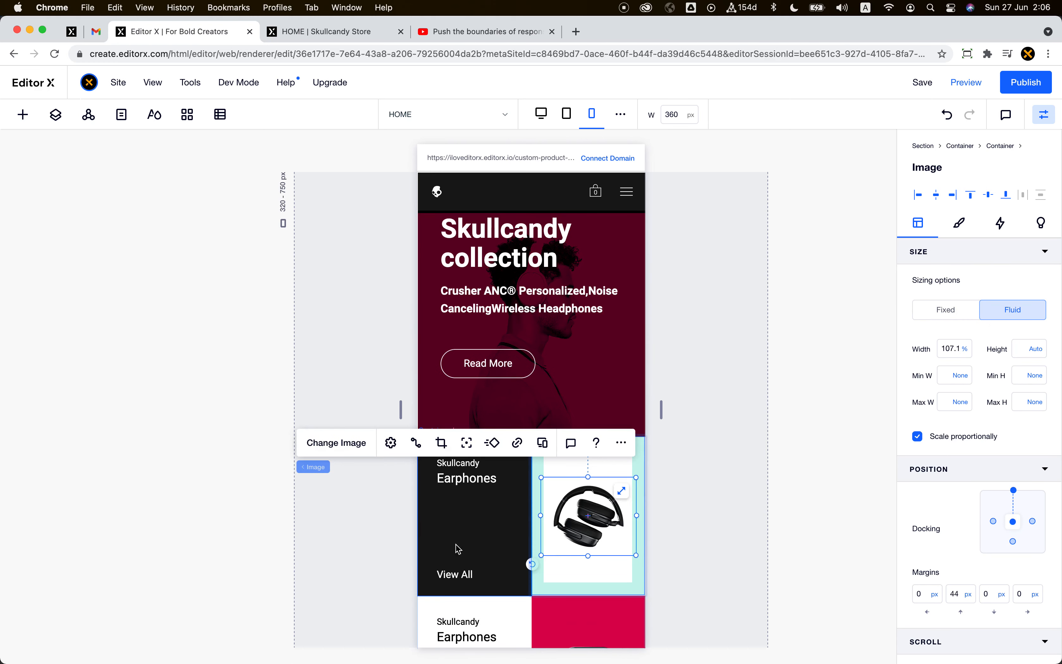
pyautogui.click(463, 571)
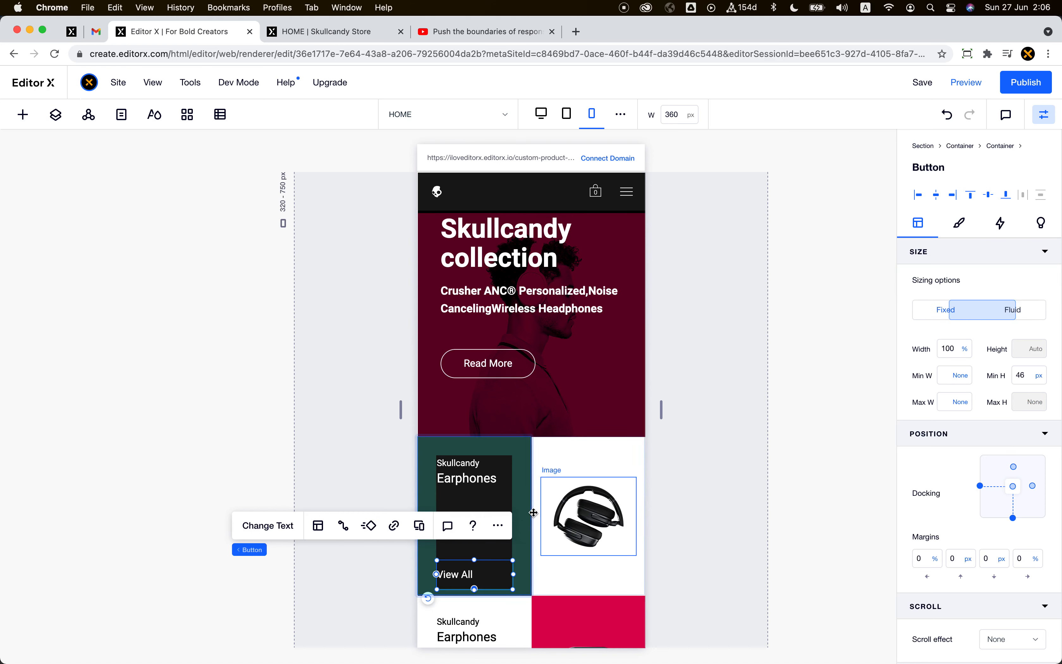
# Step: Inspect the Skullcandy collection section's grid in edit mode down to the category tiles, then leave the grid unchanged
pyautogui.scroll(5, 533, 513)
pyautogui.click(532, 500)
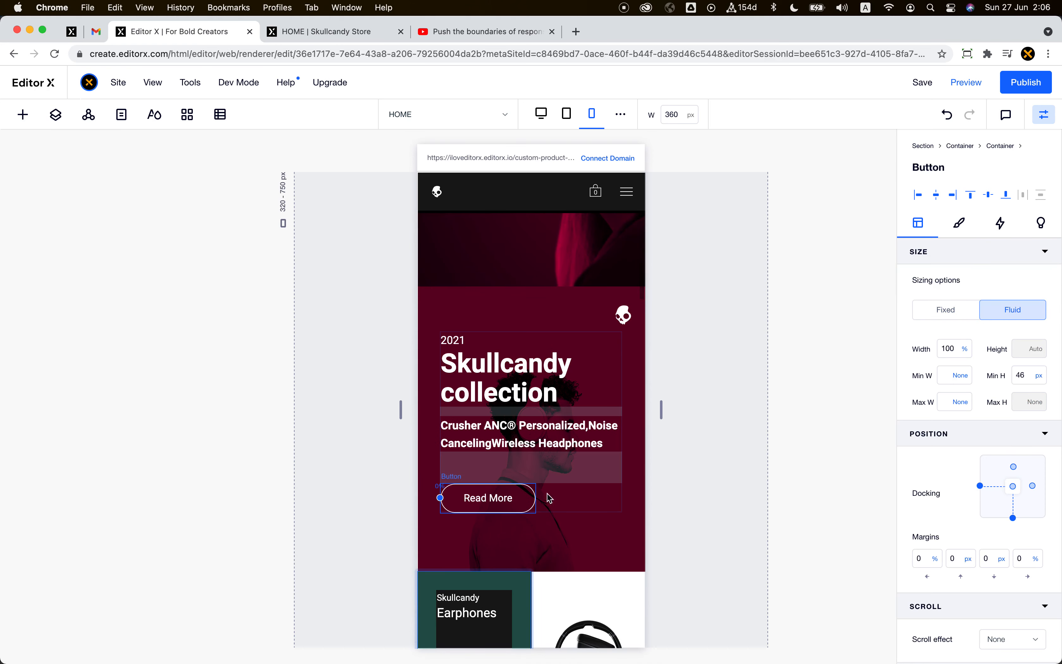
pyautogui.click(577, 473)
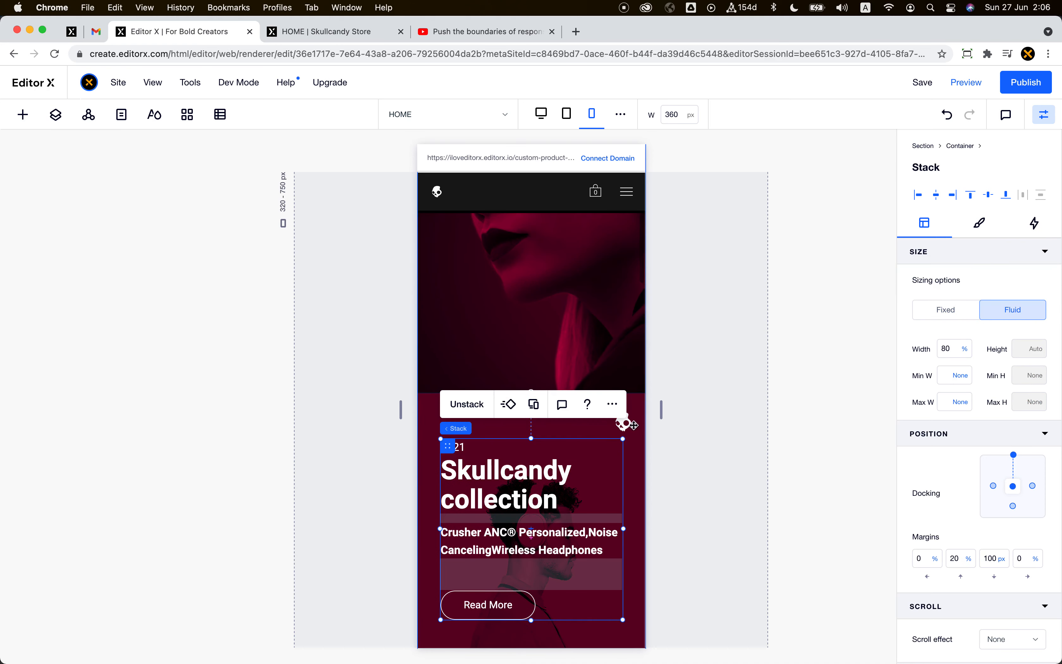
pyautogui.click(639, 434)
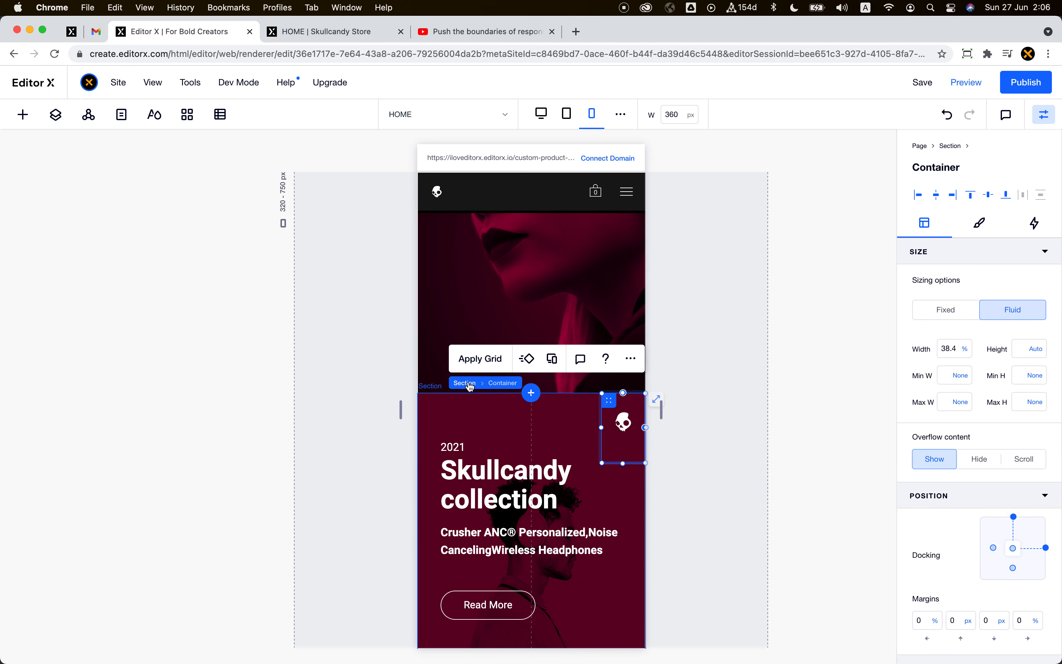
pyautogui.click(466, 383)
pyautogui.click(496, 399)
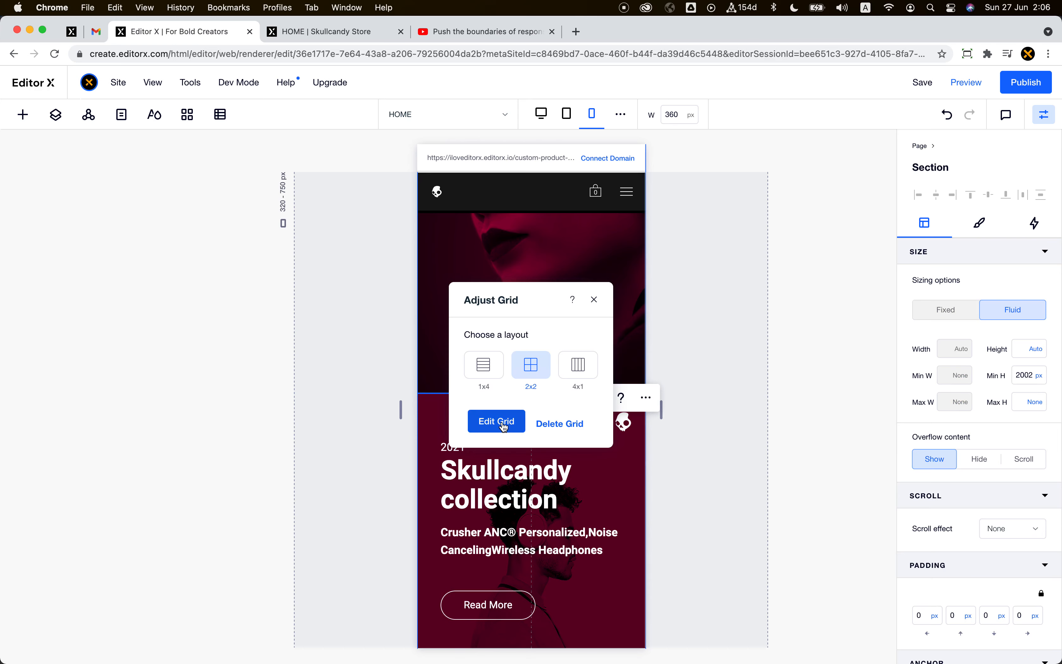
pyautogui.click(523, 526)
pyautogui.scroll(-10, 524, 527)
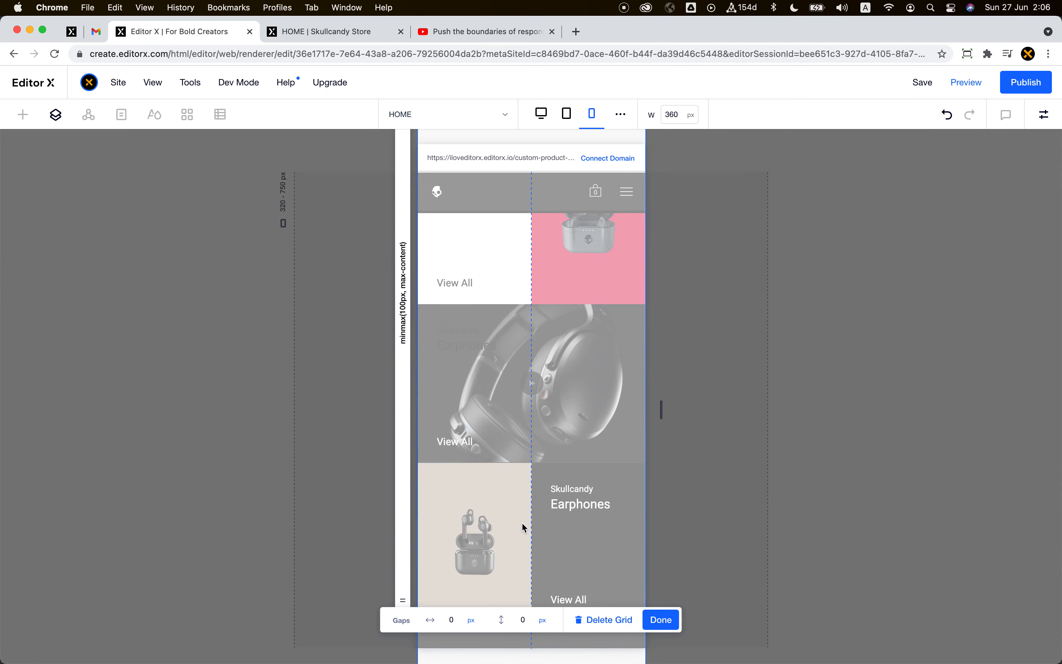
pyautogui.press('Escape')
pyautogui.scroll(10, 525, 527)
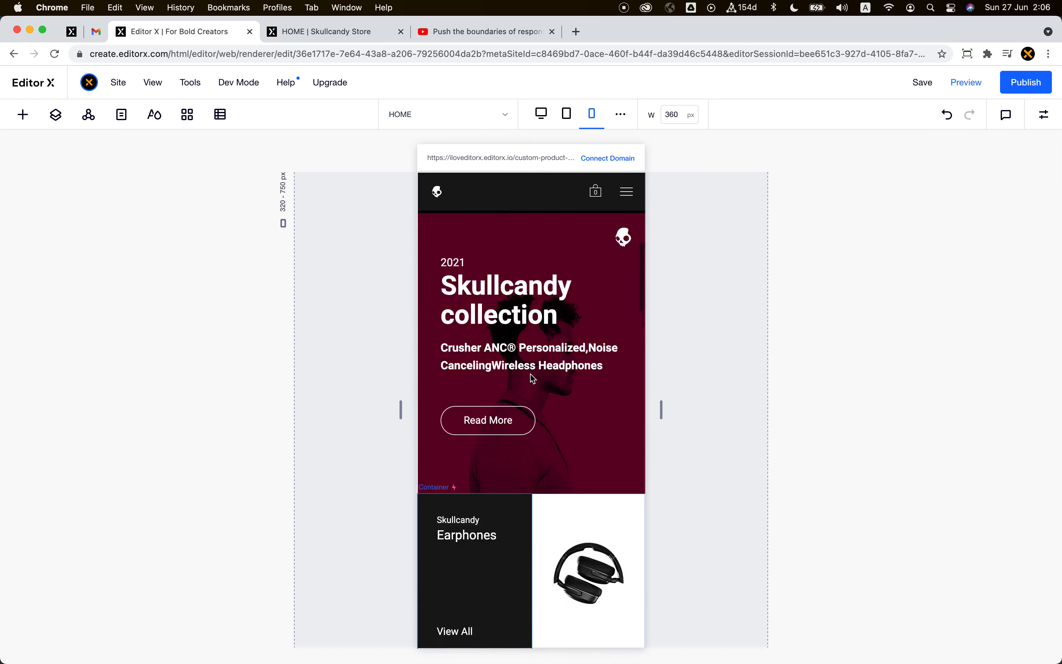
# Step: Widen the mobile canvas to 504 px and check how the hero, collection banner and category tiles adapt
pyautogui.click(565, 444)
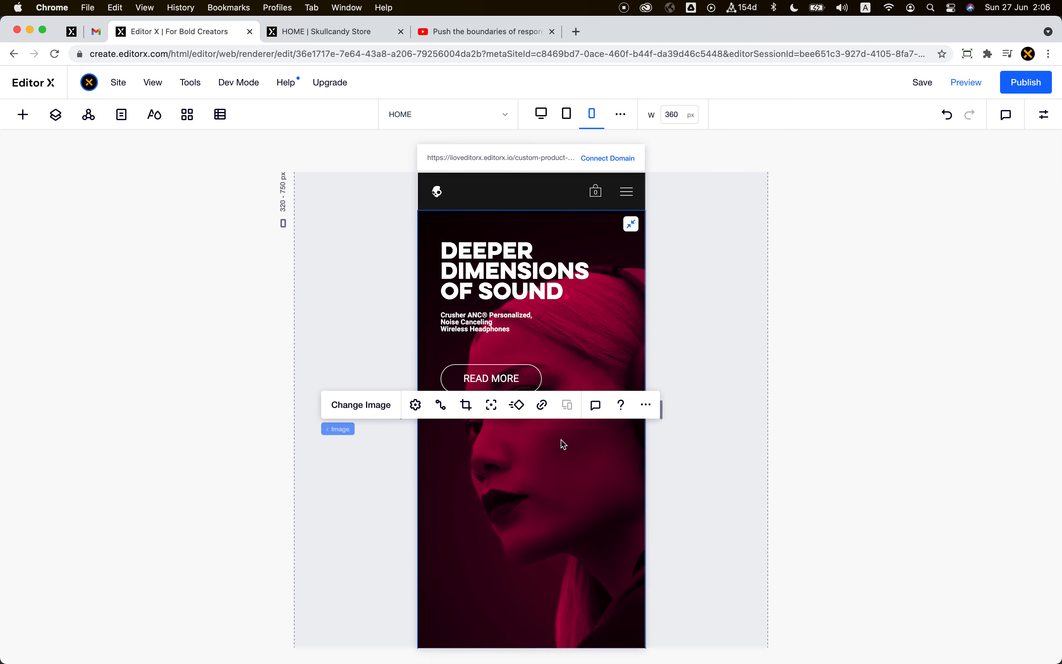
pyautogui.click(537, 351)
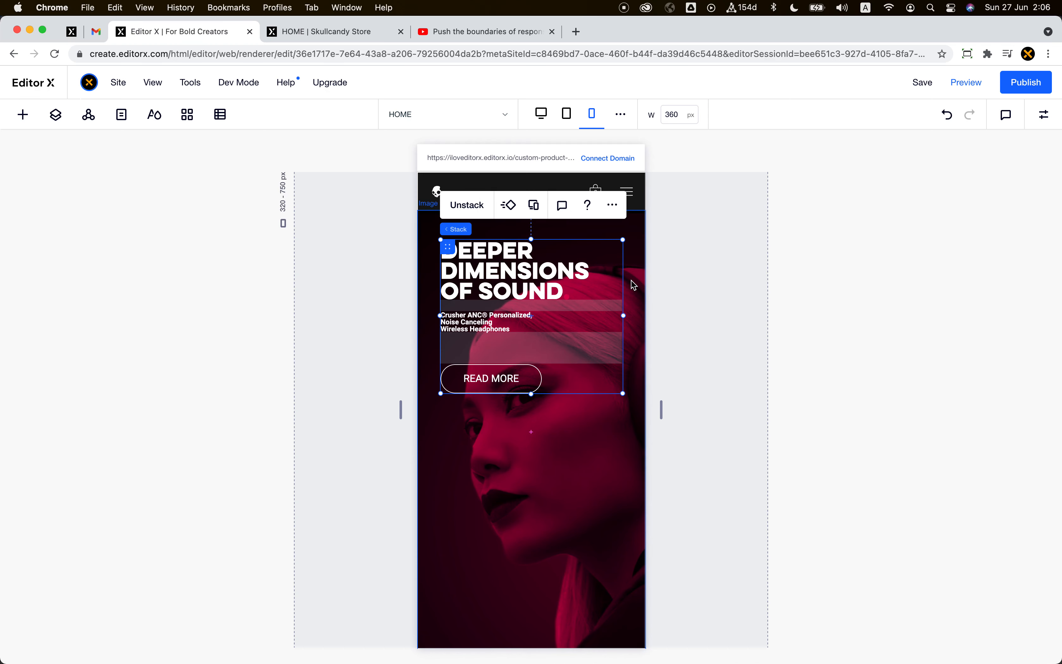
pyautogui.moveTo(665, 416); pyautogui.dragTo(707, 410)
pyautogui.scroll(-5, 628, 429)
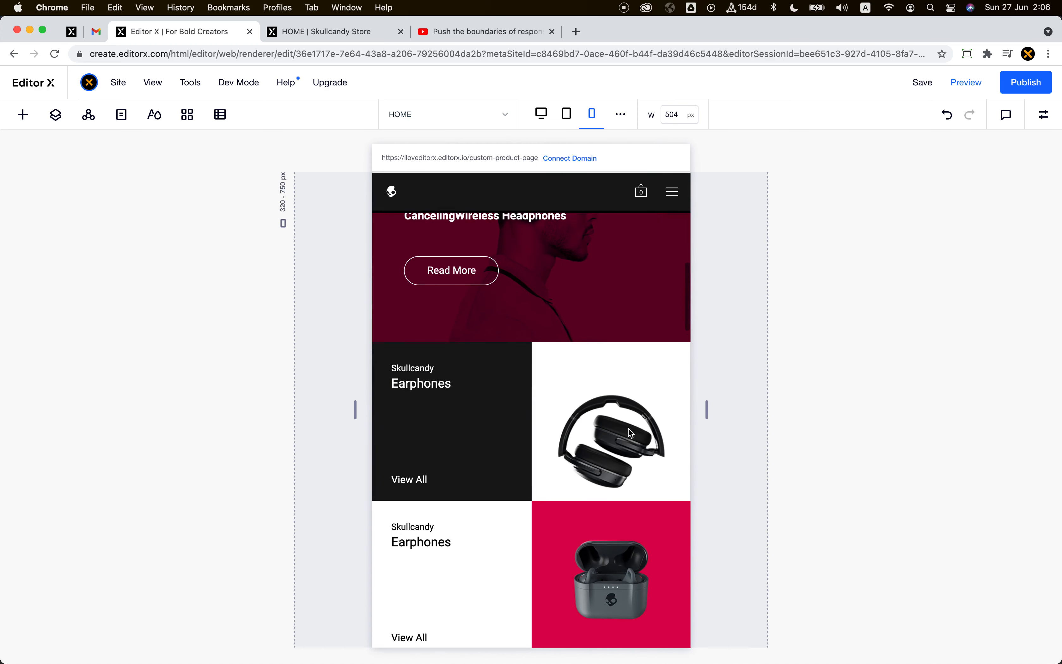
# Step: Publish the site, reload the live store page in the iPhone 5/SE emulation and turn off element inspection
pyautogui.click(1011, 91)
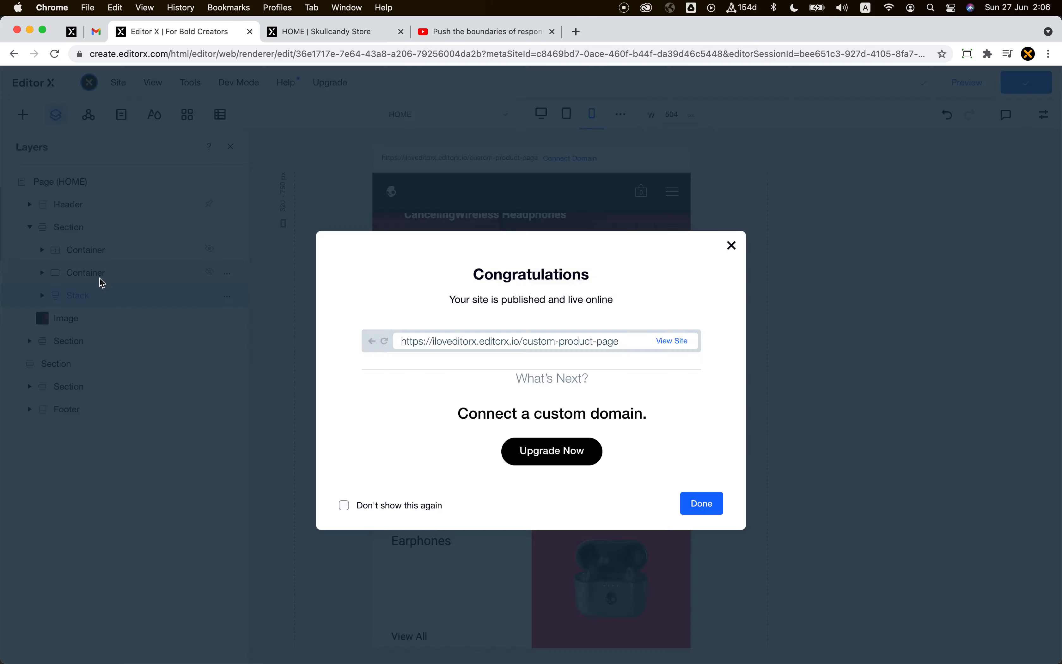
pyautogui.click(100, 282)
pyautogui.click(338, 35)
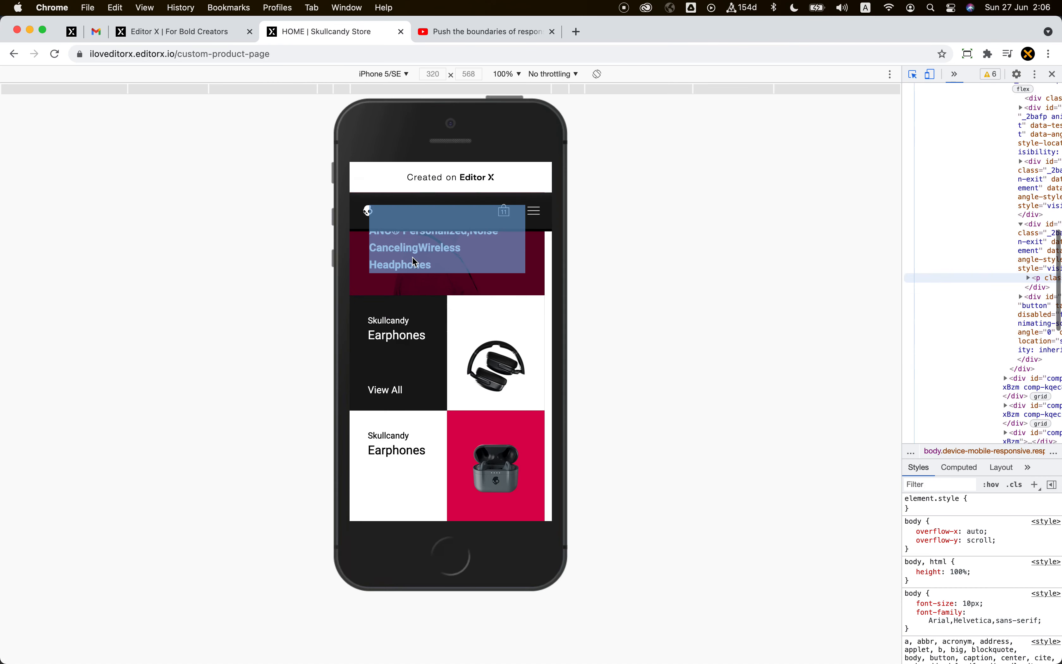
pyautogui.press('super+r')
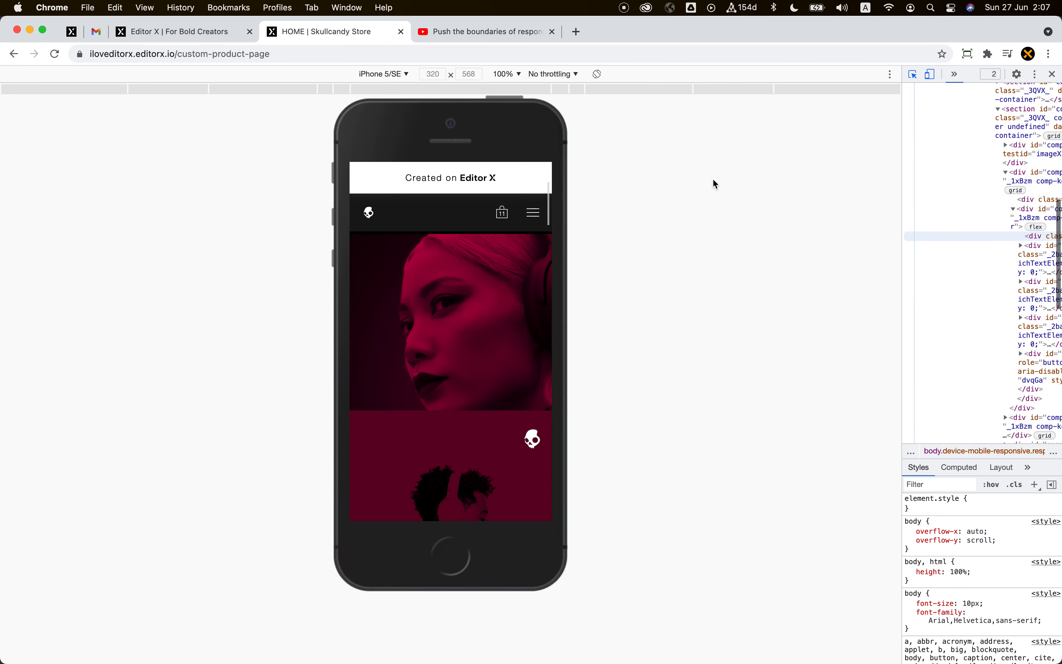
pyautogui.click(912, 74)
# Step: Examine the live page's hero, Skullcandy collection banner and category tiles in the iPhone 5/SE emulation
pyautogui.scroll(4, 382, 511)
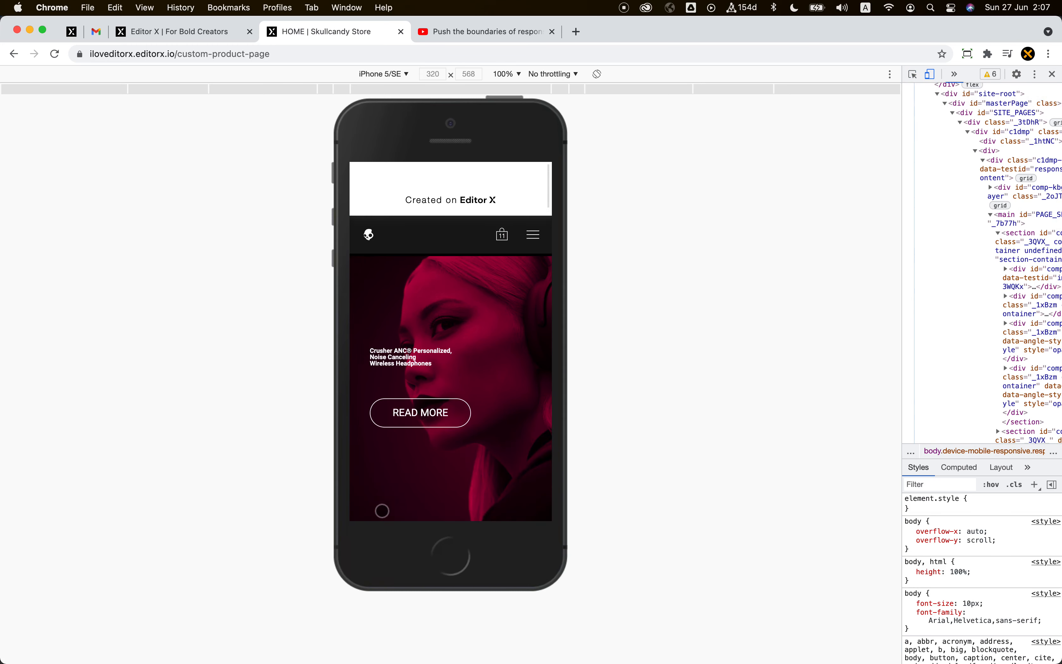
pyautogui.scroll(-1, 382, 511)
pyautogui.scroll(1, 381, 510)
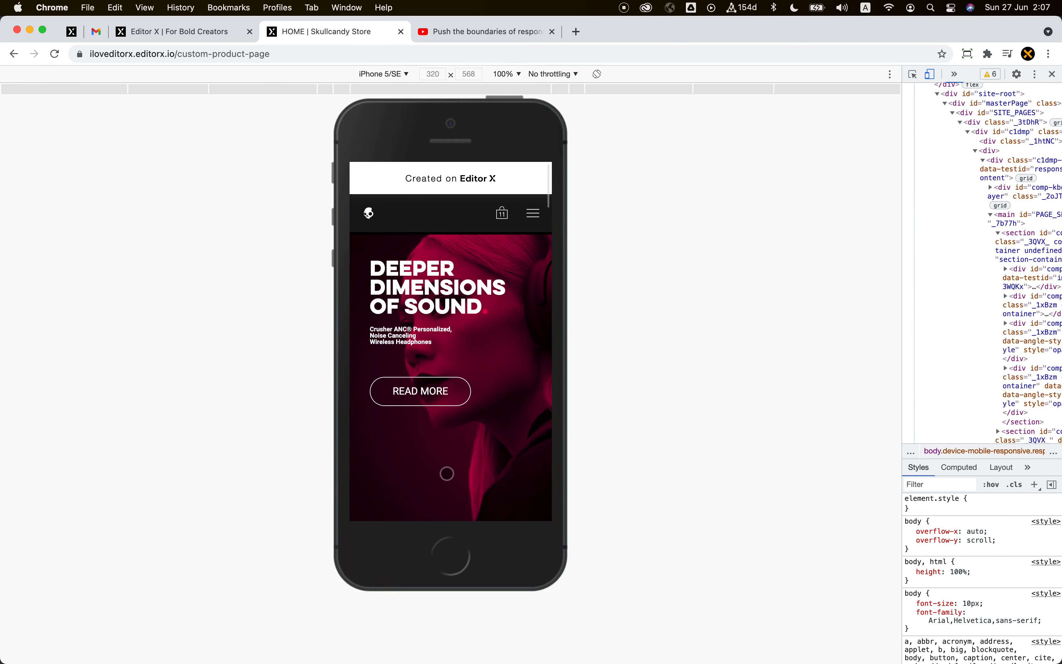
pyautogui.scroll(-5, 446, 473)
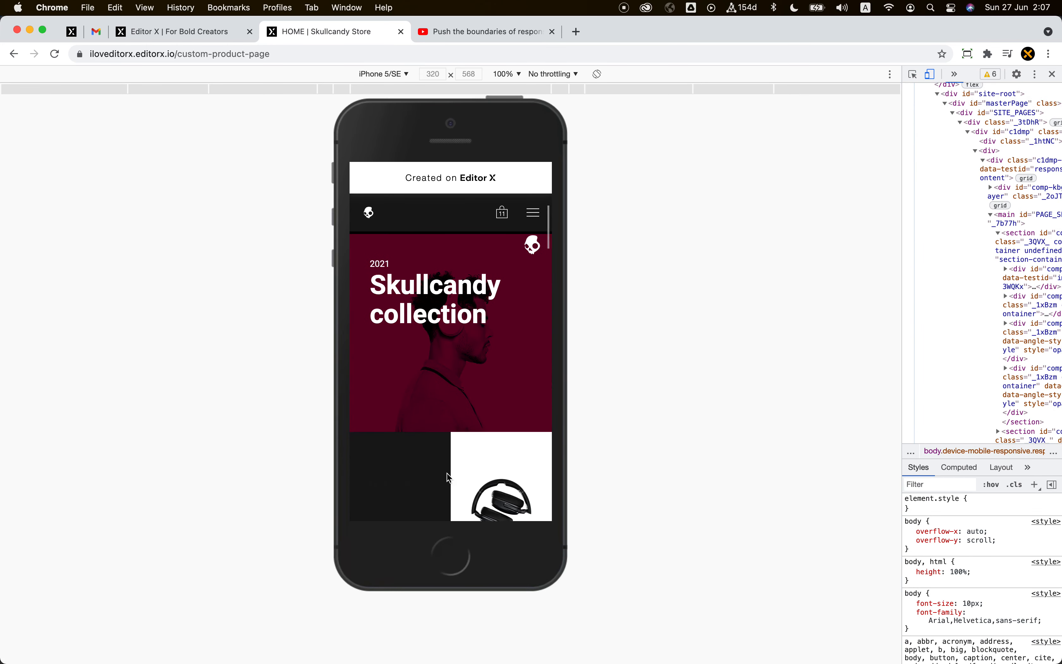
pyautogui.scroll(-3, 447, 473)
pyautogui.scroll(3, 447, 474)
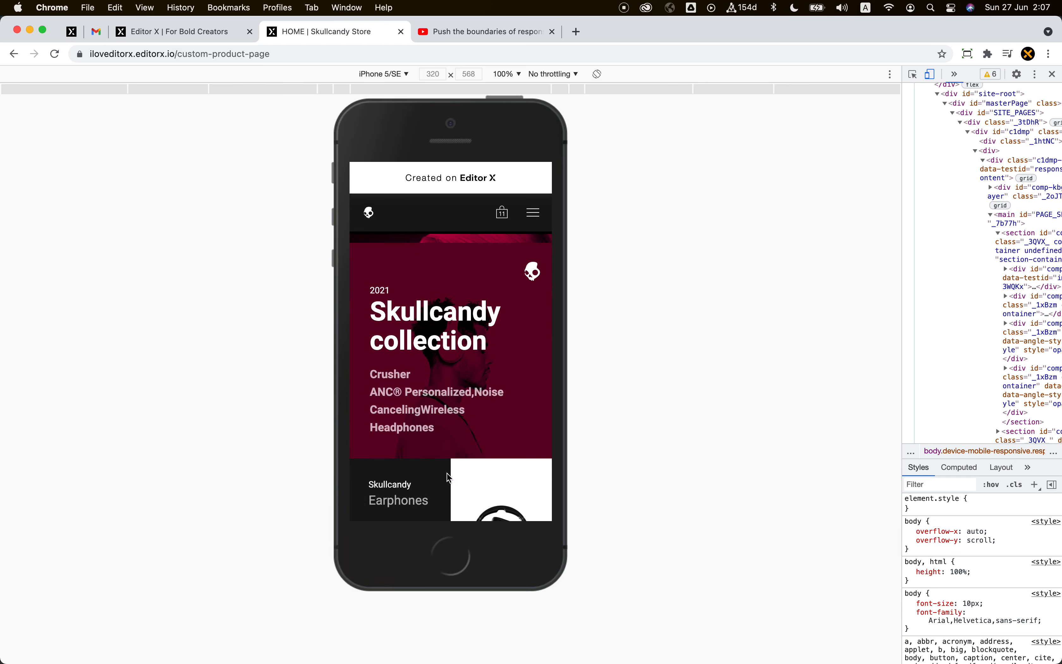
pyautogui.scroll(-3, 469, 442)
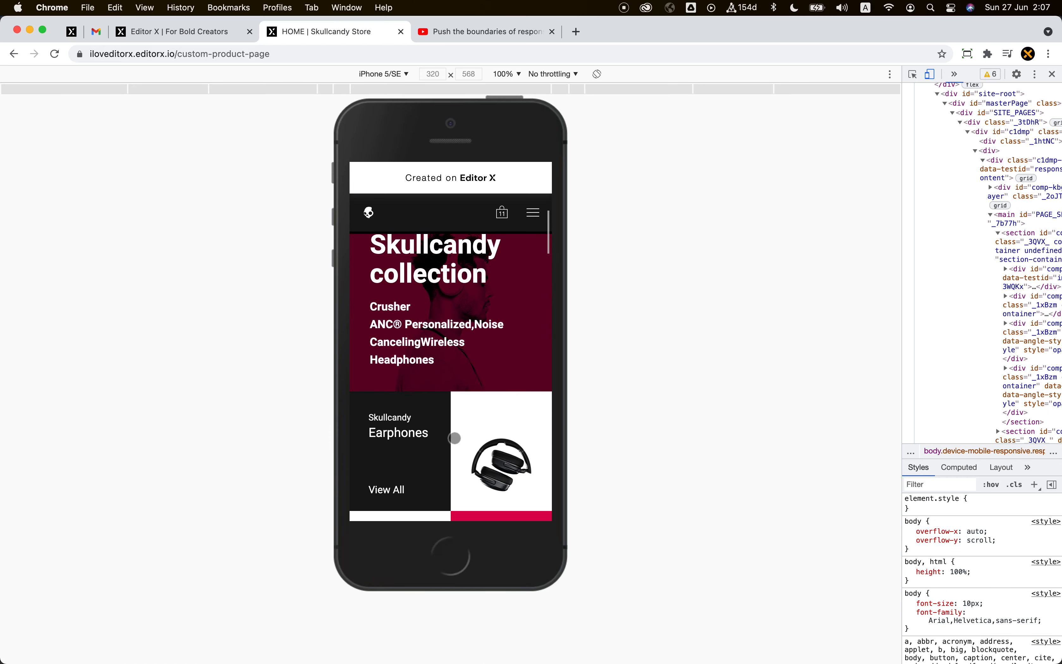
pyautogui.scroll(-5, 453, 365)
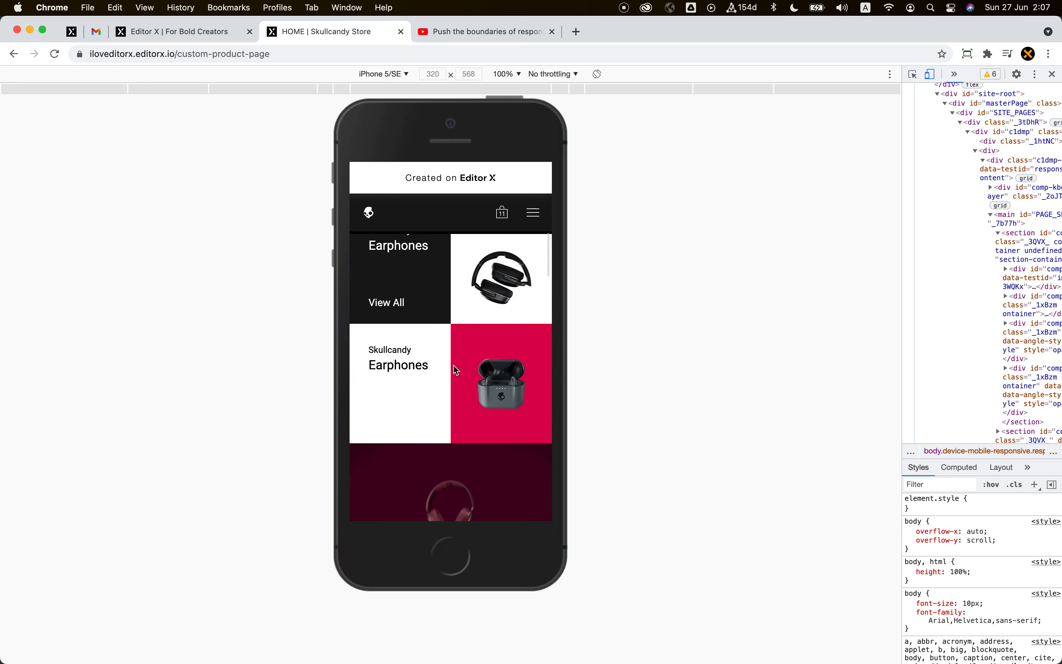
pyautogui.scroll(-5, 443, 396)
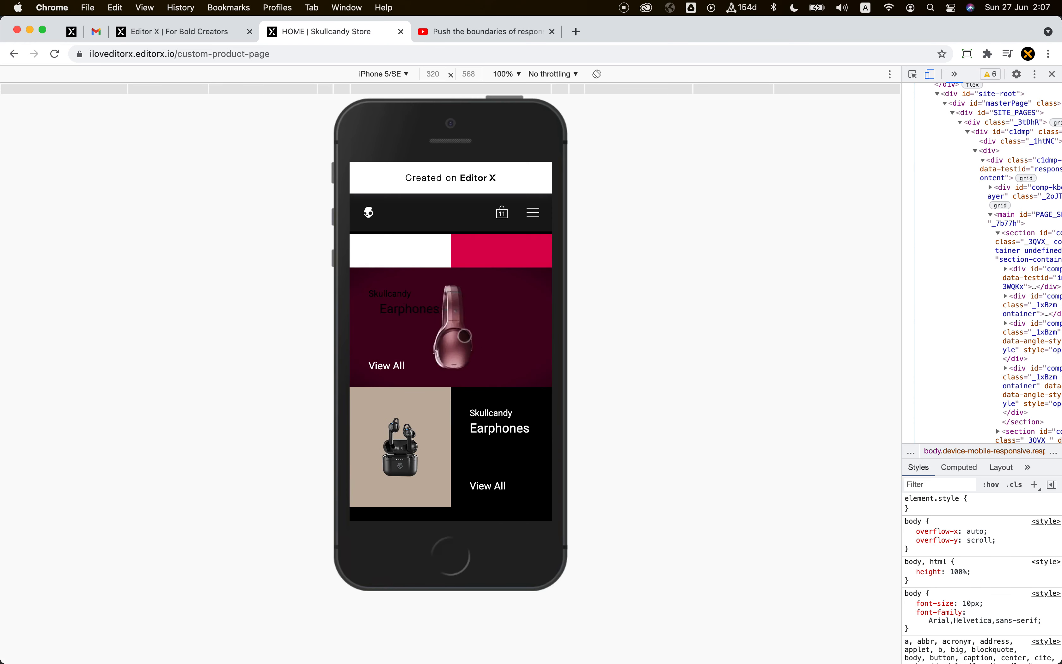
pyautogui.scroll(-5, 525, 356)
pyautogui.scroll(5, 526, 357)
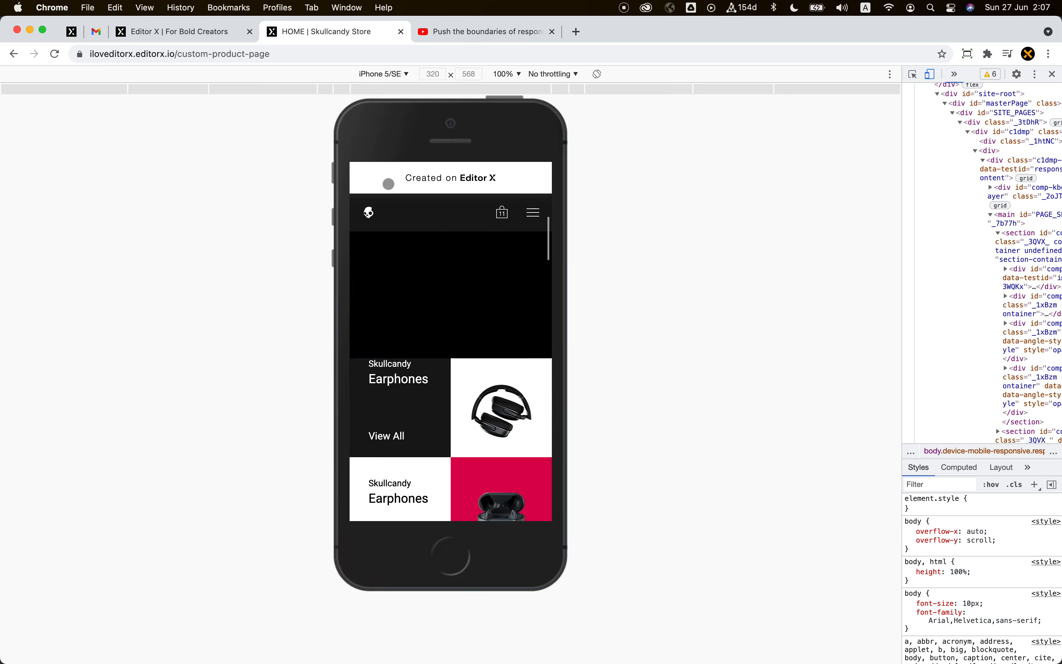
# Step: Switch Editor X to the desktop breakpoint and close the developer tools on the live page to view it at desktop width
pyautogui.click(211, 36)
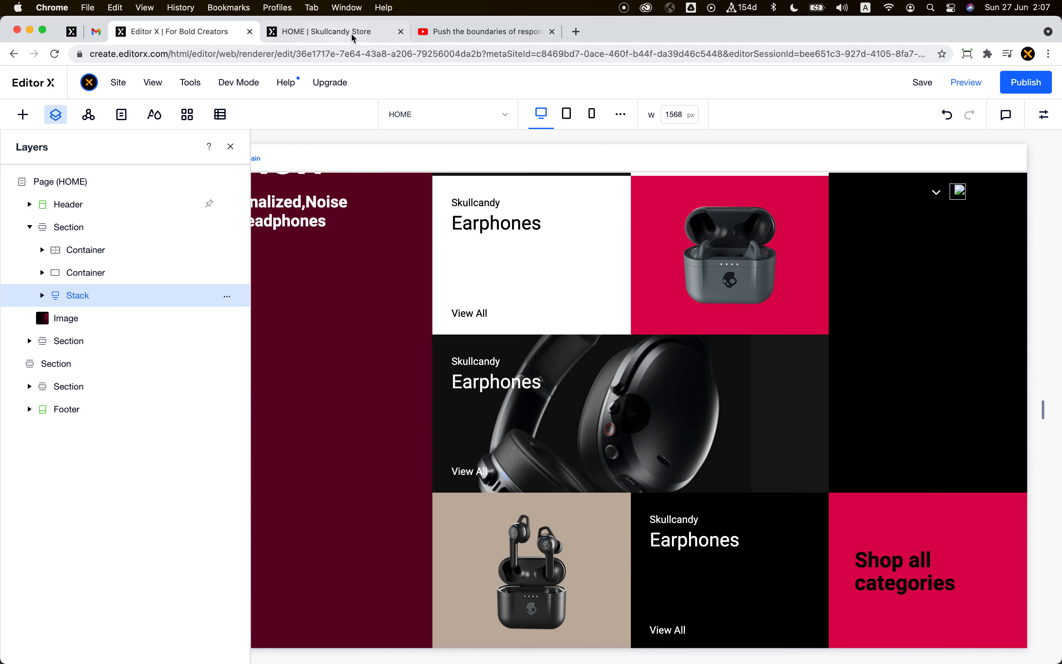
pyautogui.click(353, 32)
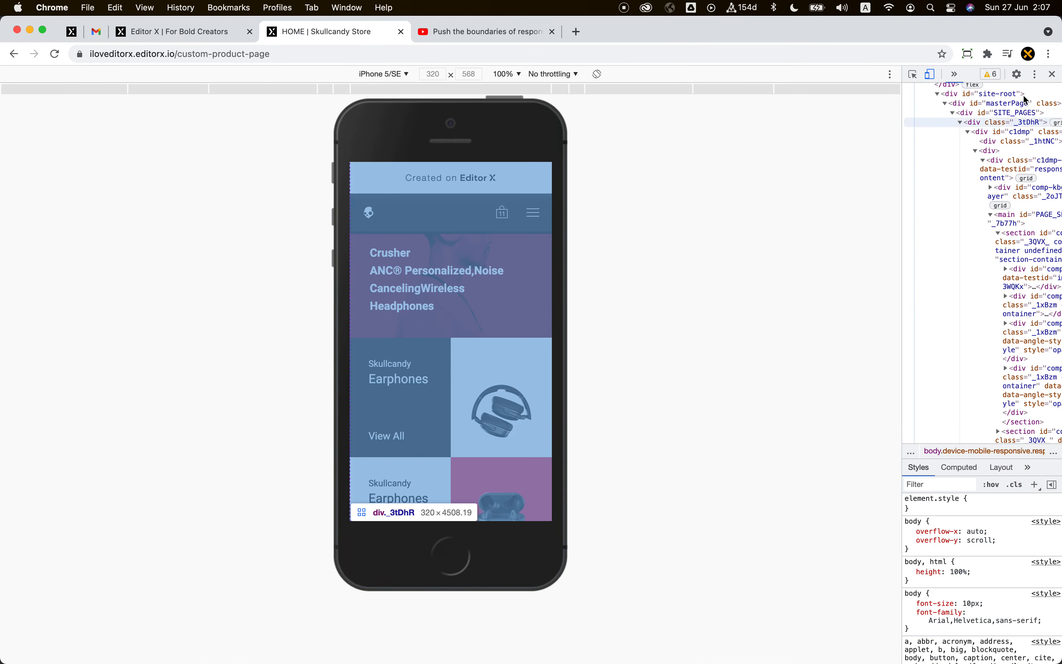
pyautogui.click(1052, 74)
pyautogui.scroll(10, 641, 321)
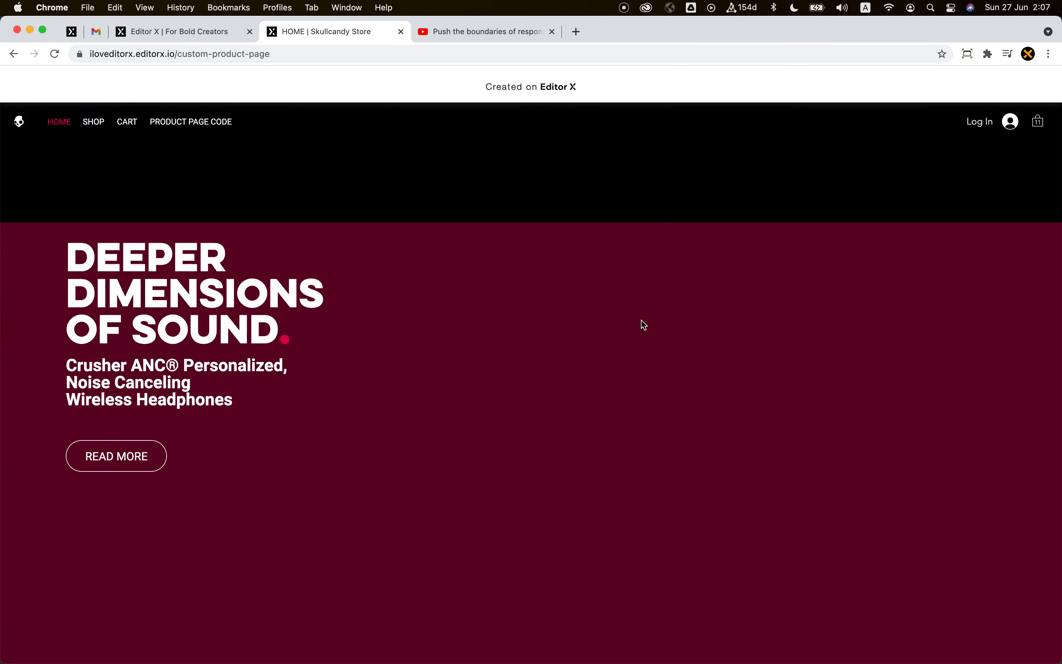
# Step: Examine the live page's hero, collection banner and category tiles down to Shop all categories at desktop width
pyautogui.scroll(-5, 641, 325)
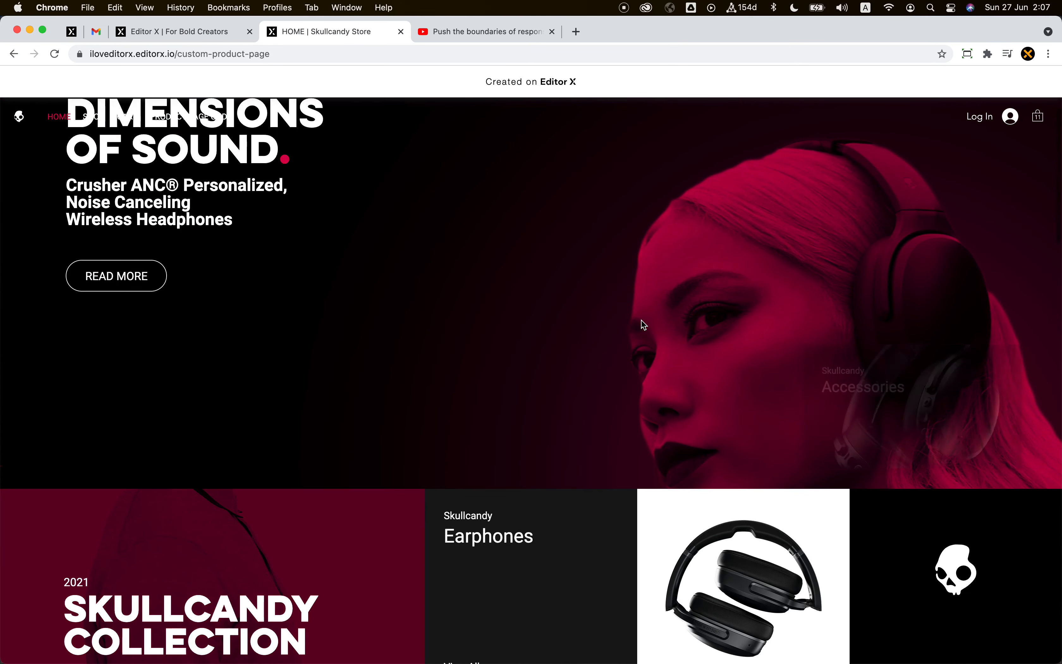
pyautogui.scroll(-9, 641, 321)
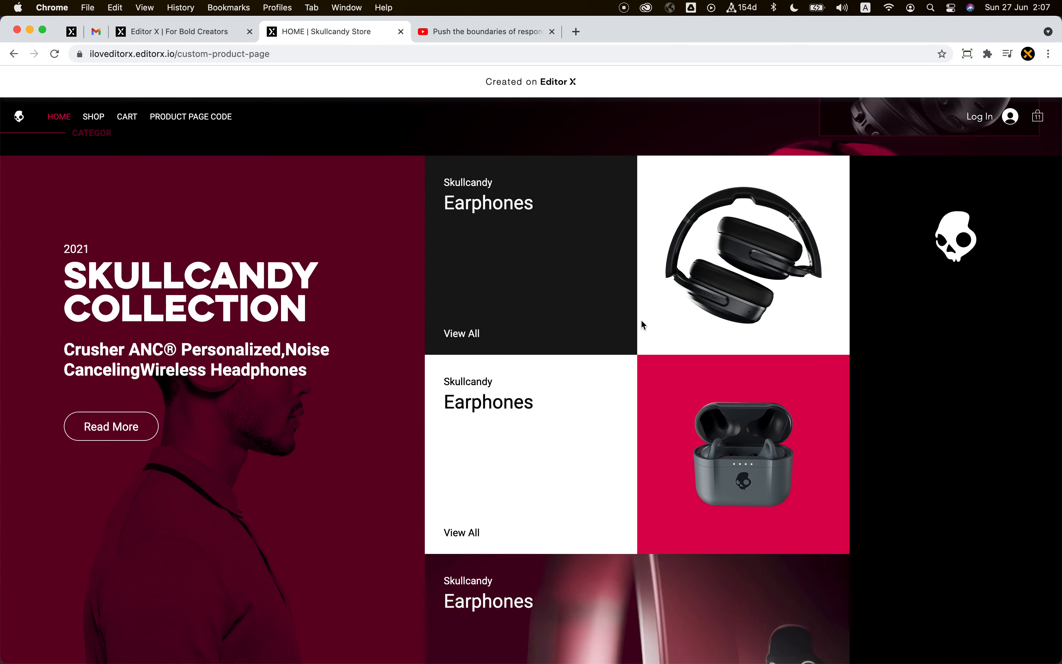
pyautogui.scroll(-4, 641, 320)
pyautogui.scroll(2, 641, 321)
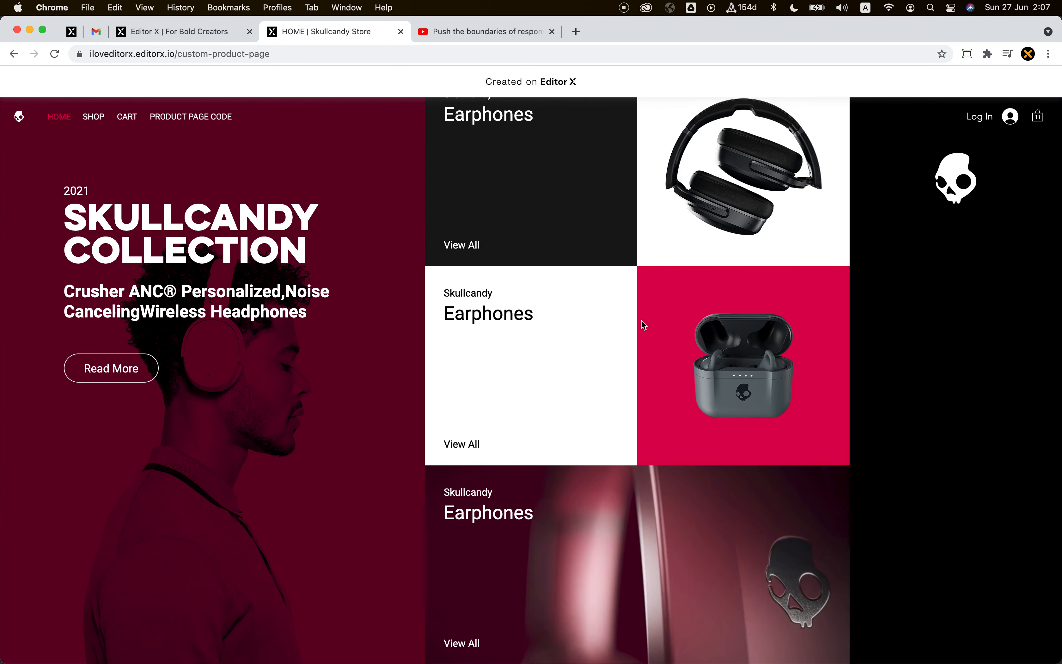
pyautogui.scroll(-6, 641, 321)
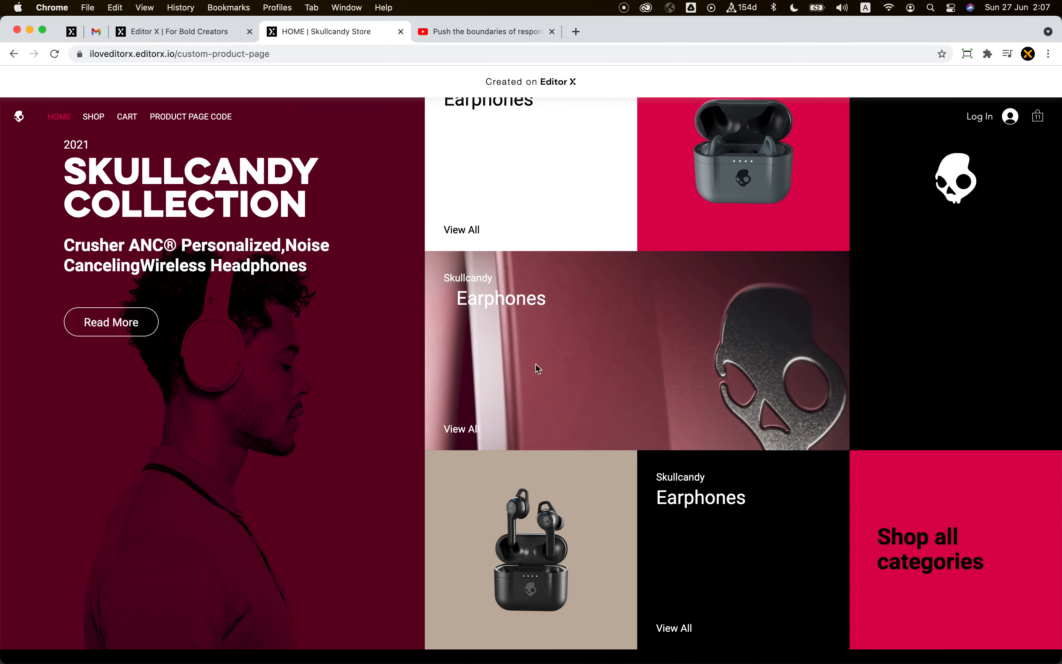
pyautogui.scroll(4, 538, 368)
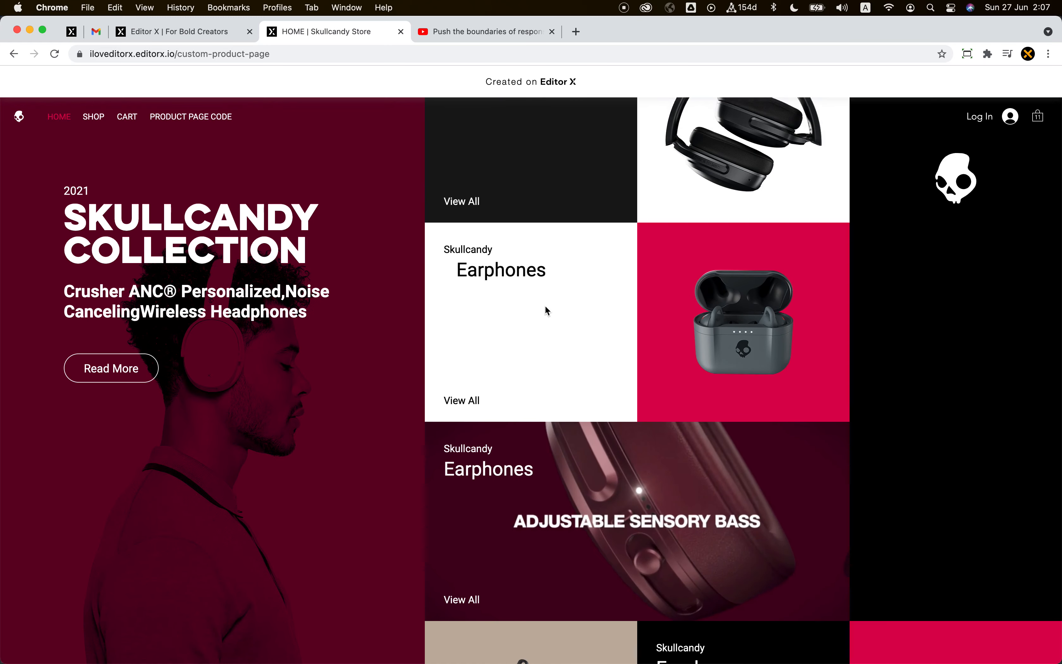
pyautogui.scroll(3, 546, 299)
pyautogui.scroll(-4, 546, 286)
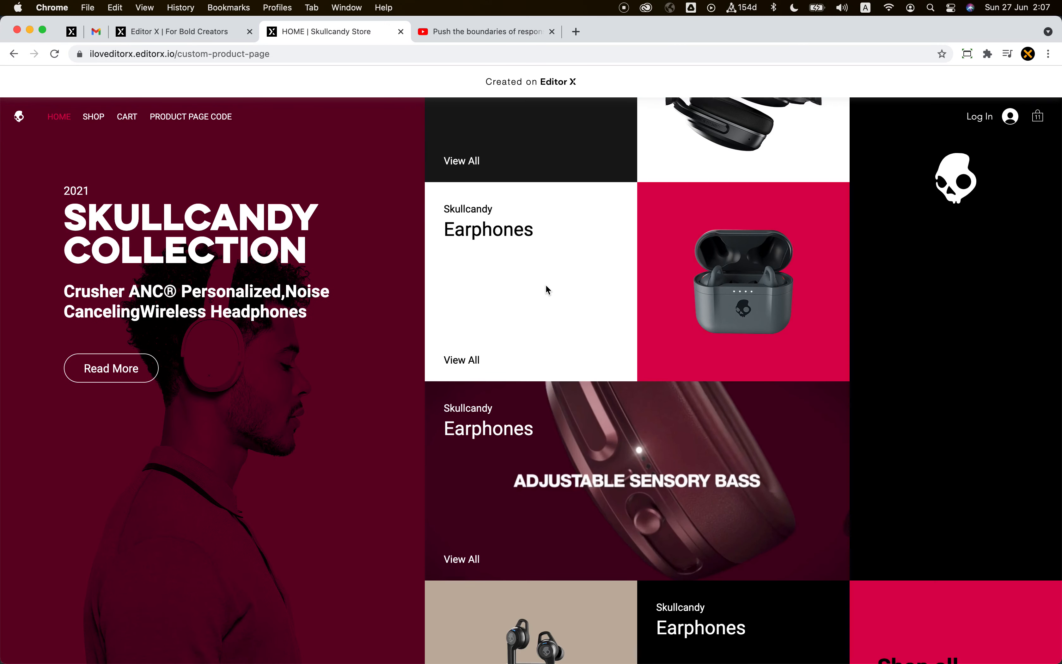
pyautogui.scroll(-5, 546, 287)
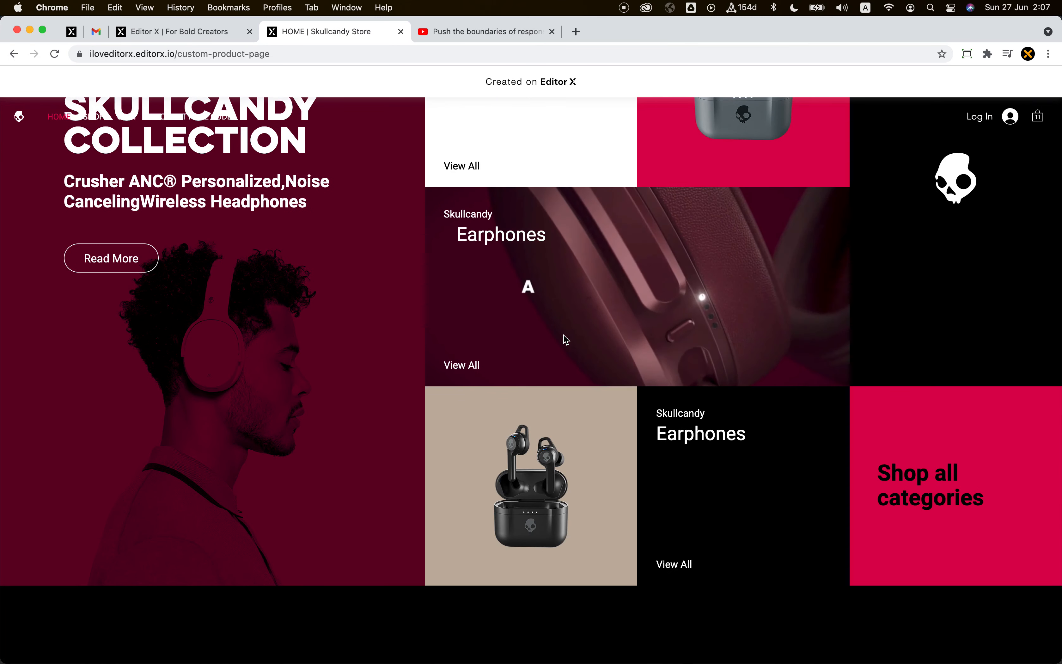
# Step: Reload the live page at desktop width and check the hero, Categories line, collection banner and category tiles again
pyautogui.press('super+r')
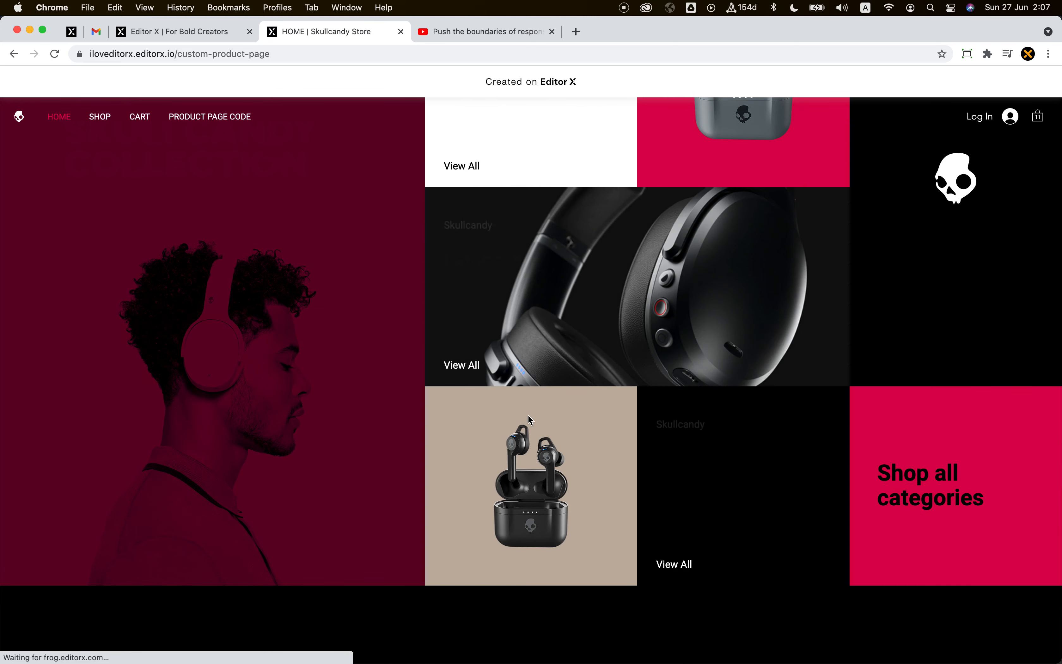
pyautogui.scroll(3, 300, 449)
pyautogui.scroll(2, 301, 449)
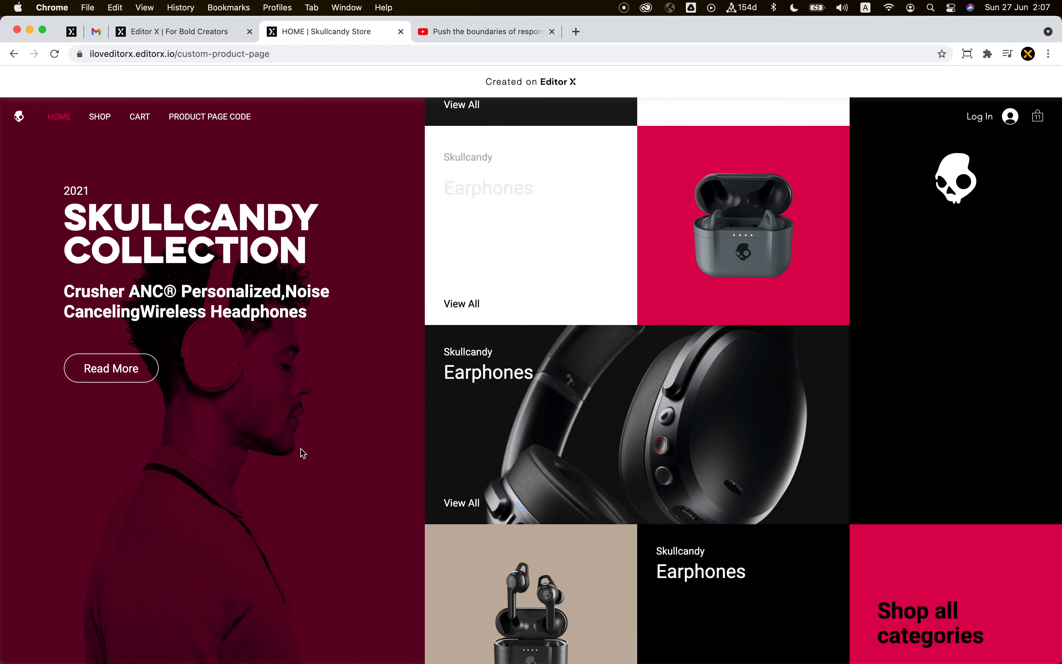
pyautogui.scroll(2, 300, 449)
pyautogui.scroll(5, 300, 449)
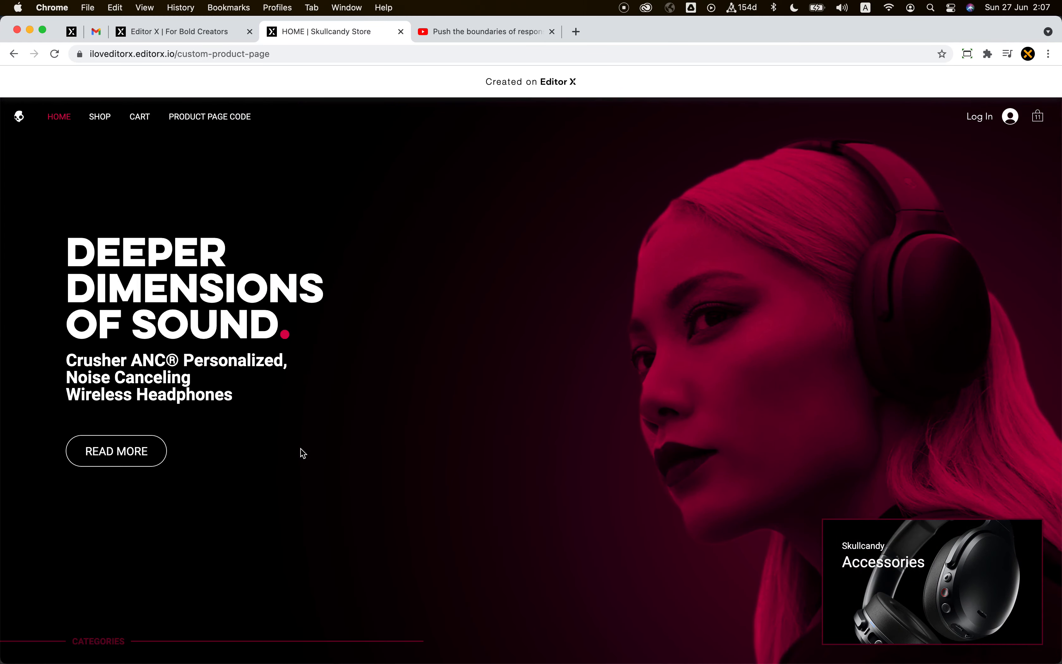
pyautogui.scroll(-8, 300, 449)
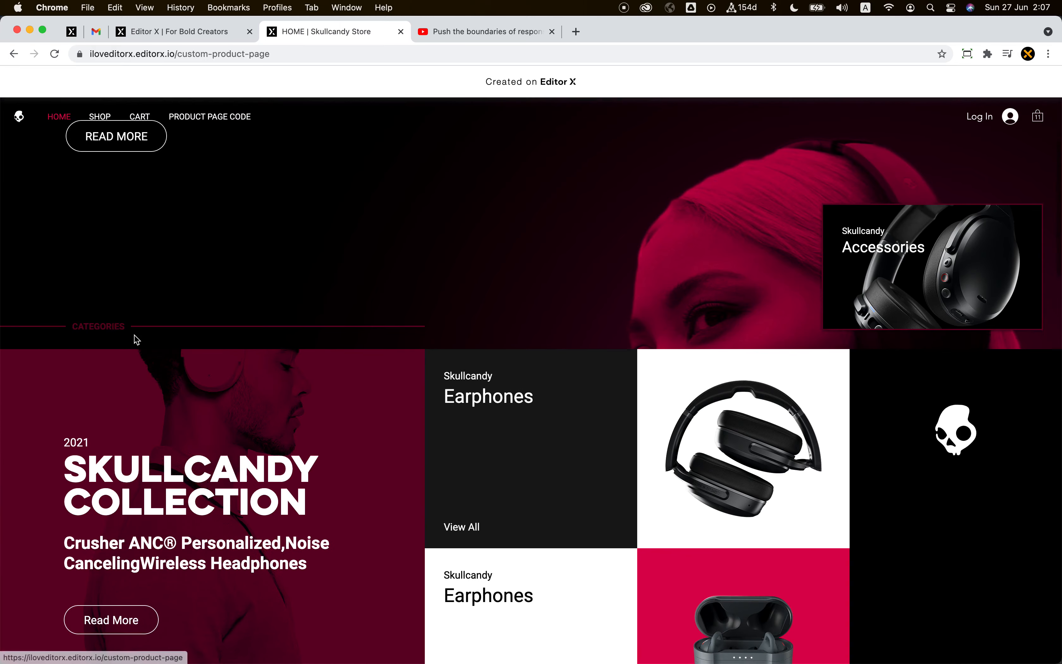
pyautogui.scroll(-5, 283, 450)
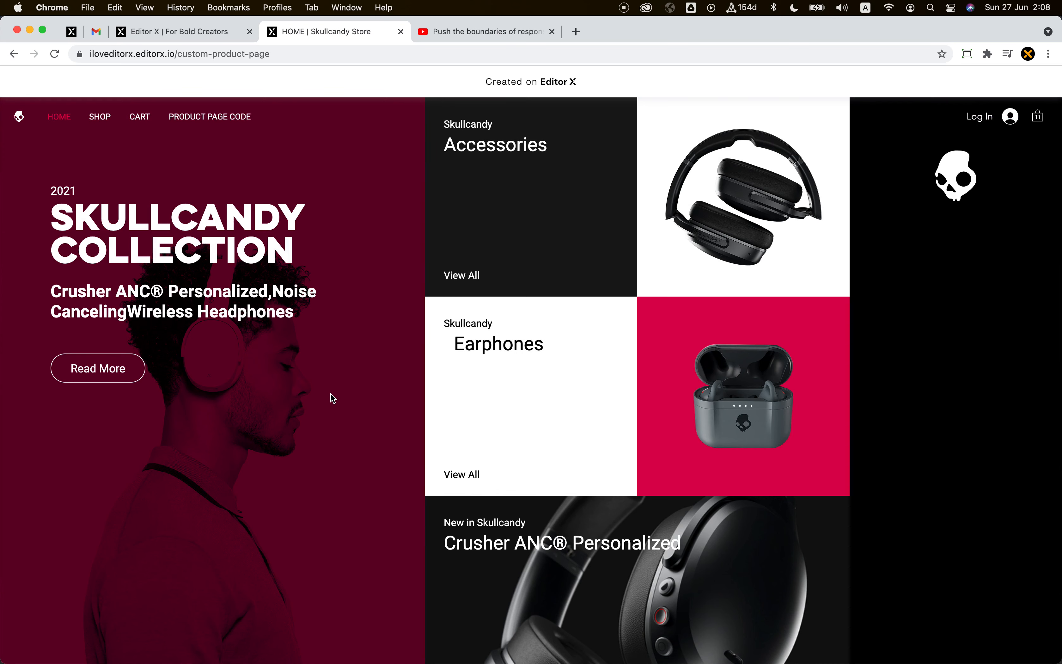
# Step: Examine how the sticky collection banner and skull logo column behave alongside the category tiles while moving through the live desktop page
pyautogui.scroll(-3, 330, 393)
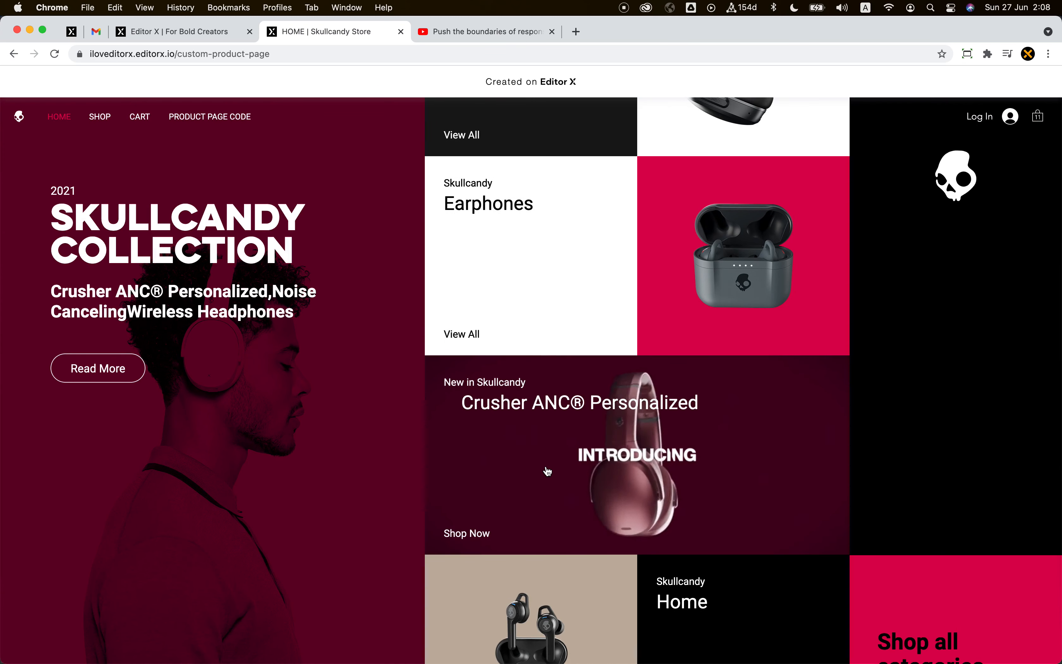
pyautogui.scroll(-2, 548, 471)
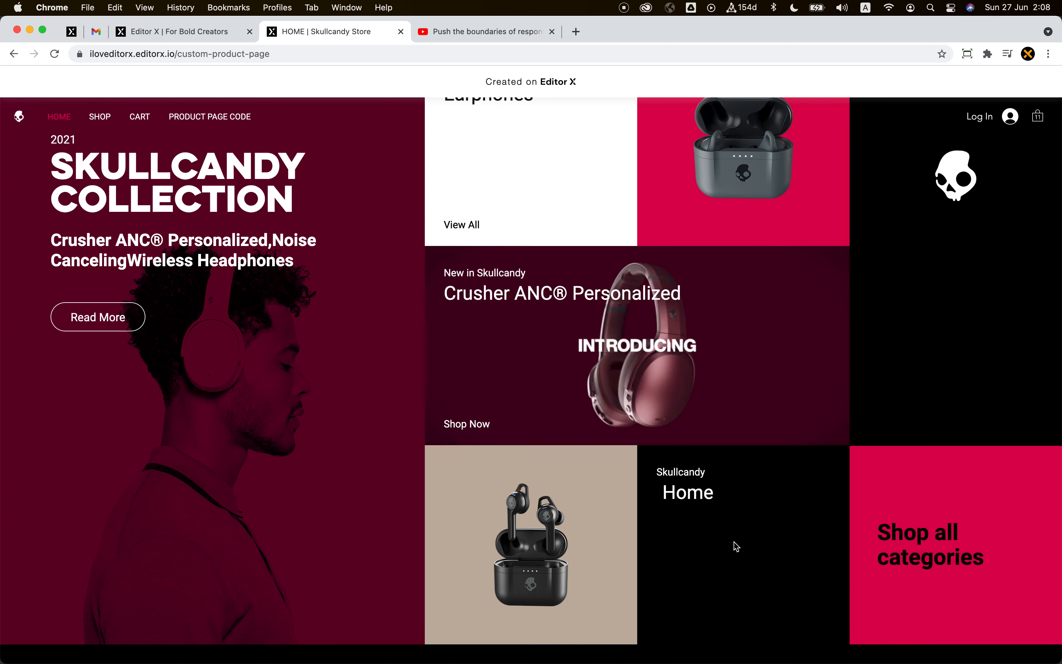
pyautogui.scroll(5, 527, 322)
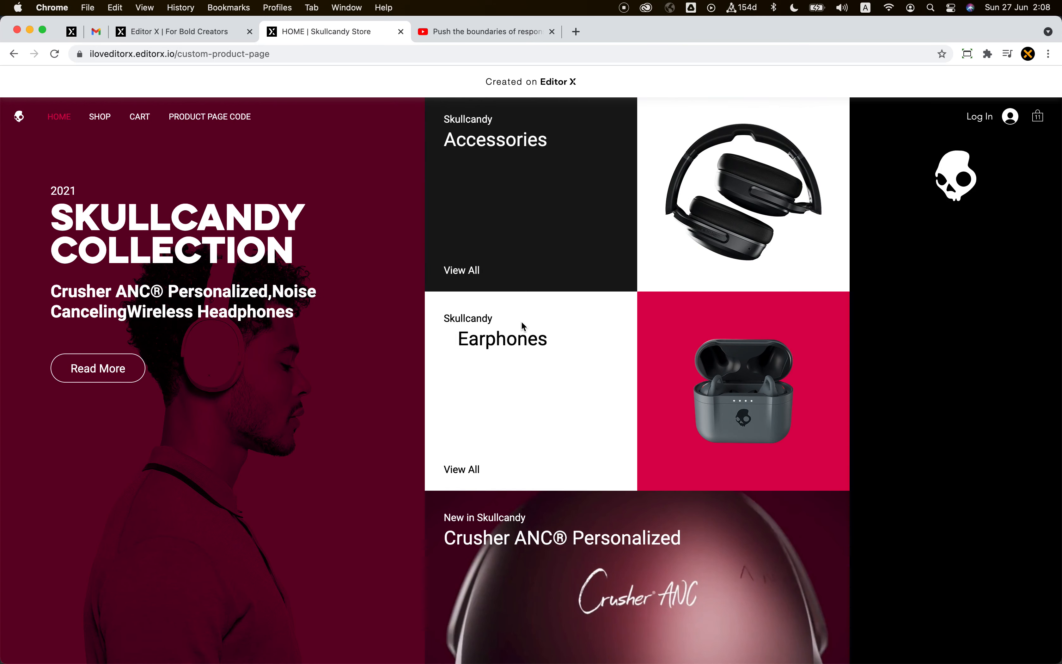
pyautogui.scroll(2, 268, 303)
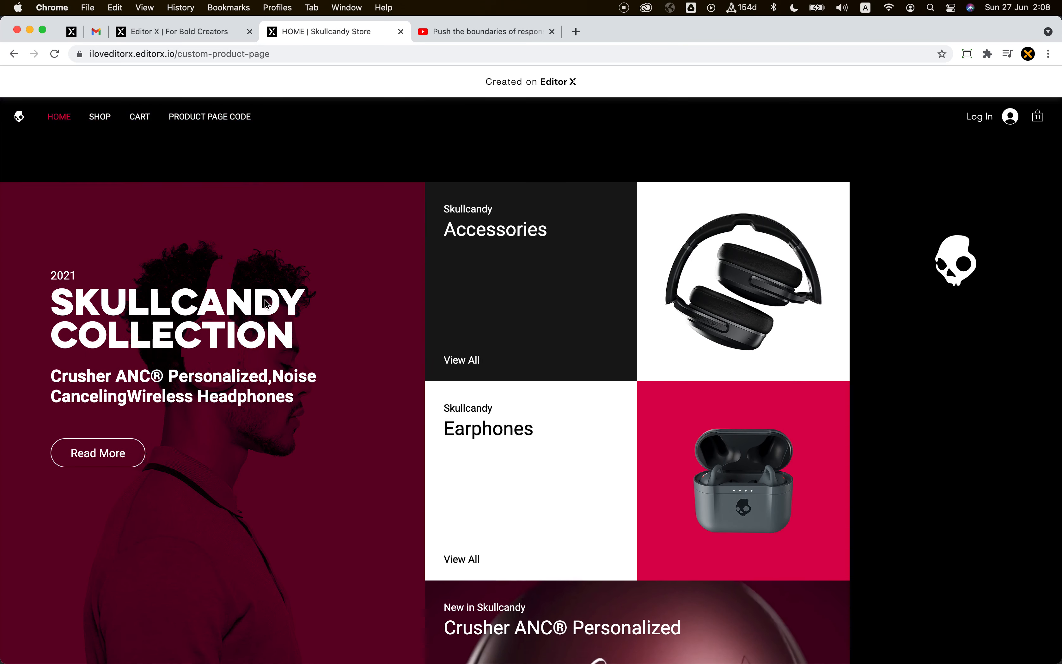
pyautogui.scroll(-2, 268, 303)
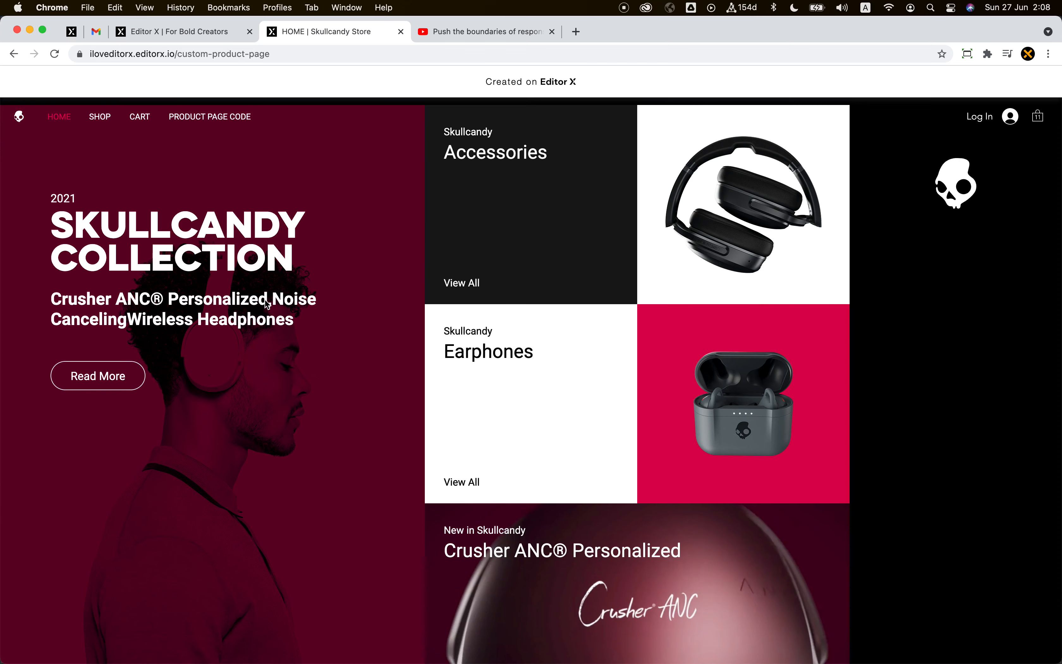
pyautogui.scroll(-1, 268, 303)
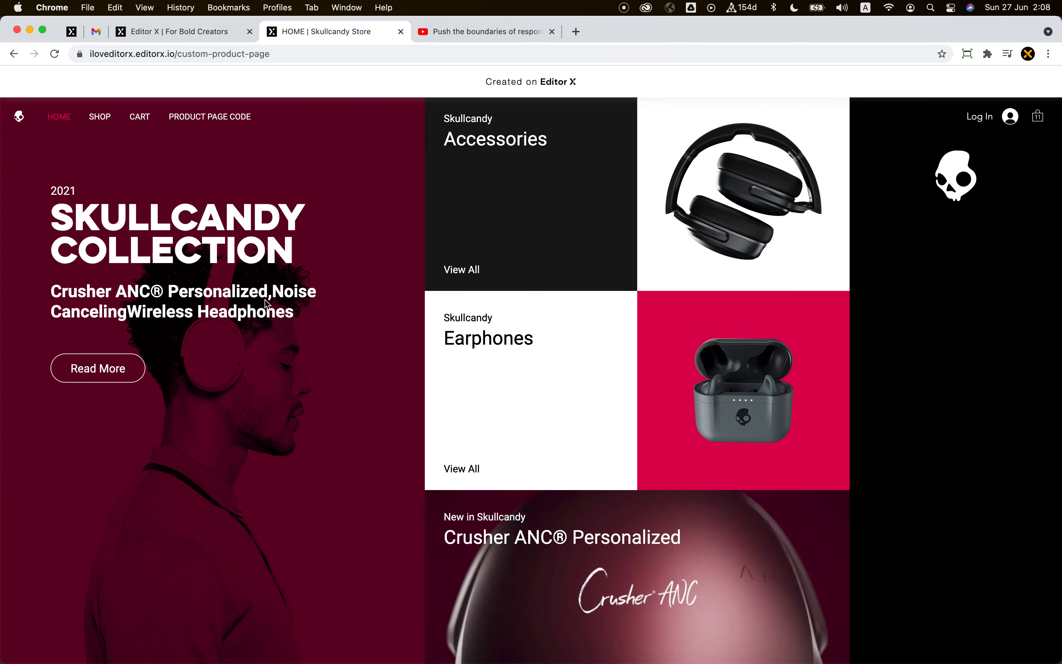